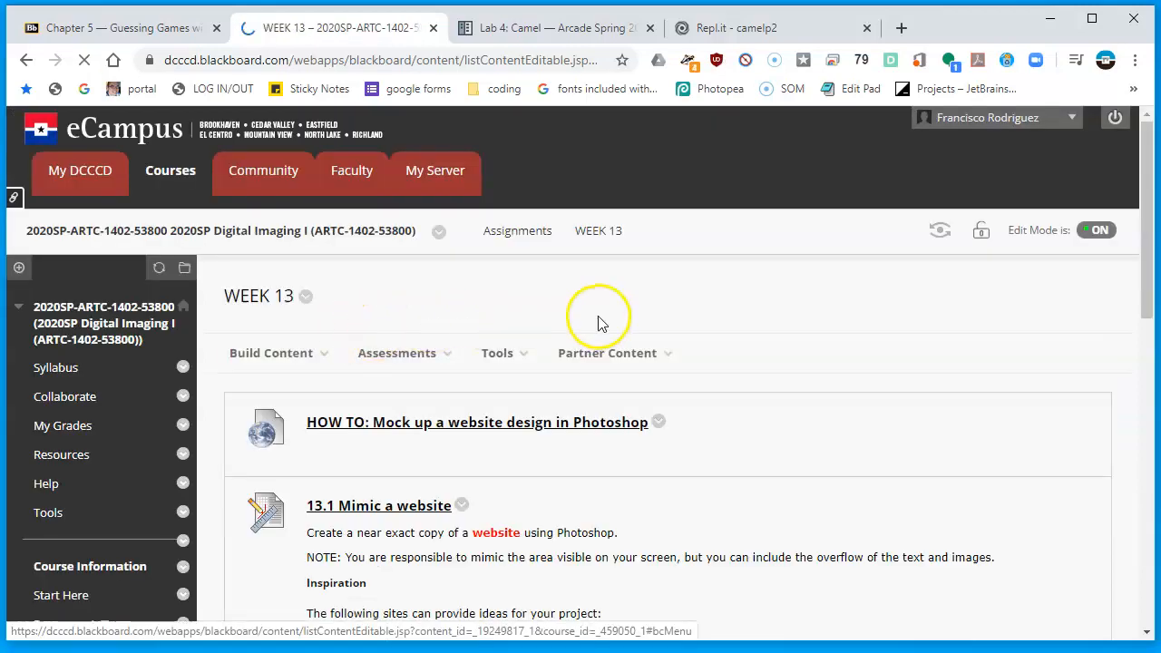
Open photopea.com in a new browser tab
{"action": "scroll", "coordinate": [710, 505], "scroll_direction": "down", "scroll_amount": 5}
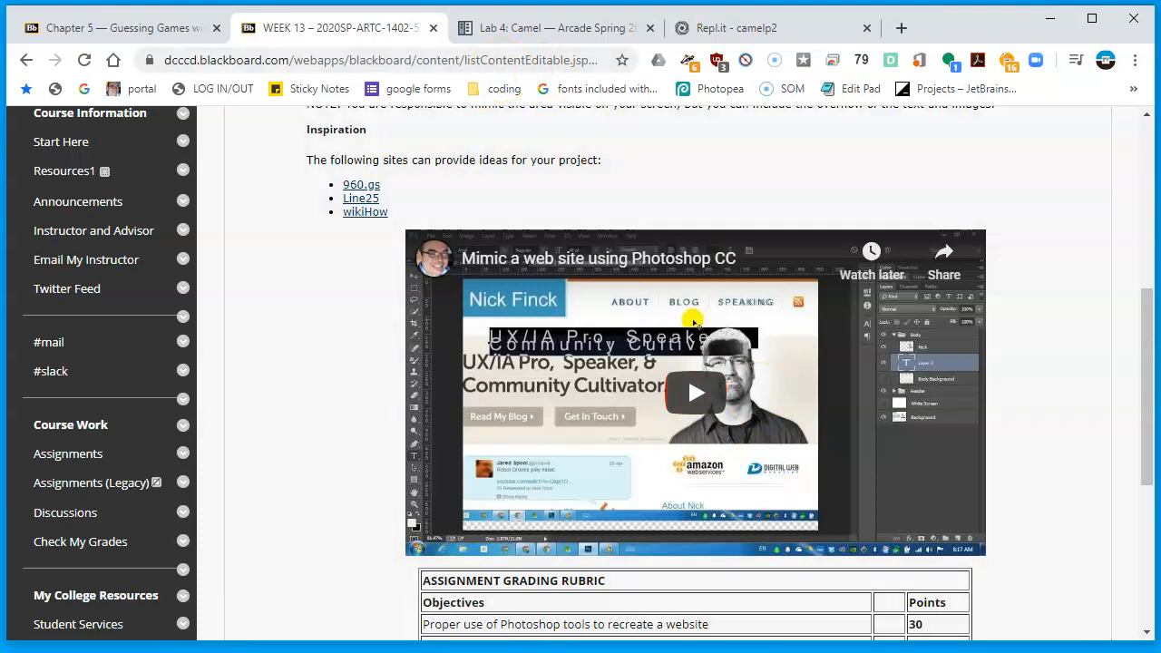
{"action": "left_click", "coordinate": [897, 27]}
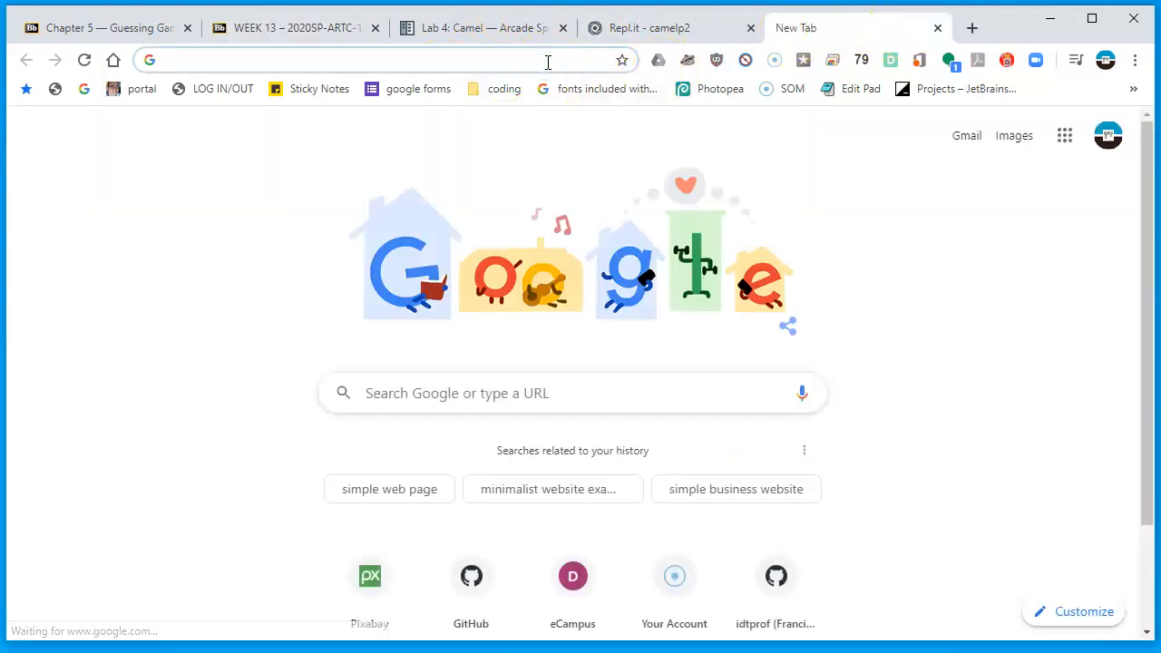
{"action": "type", "text": "photopea.com"}
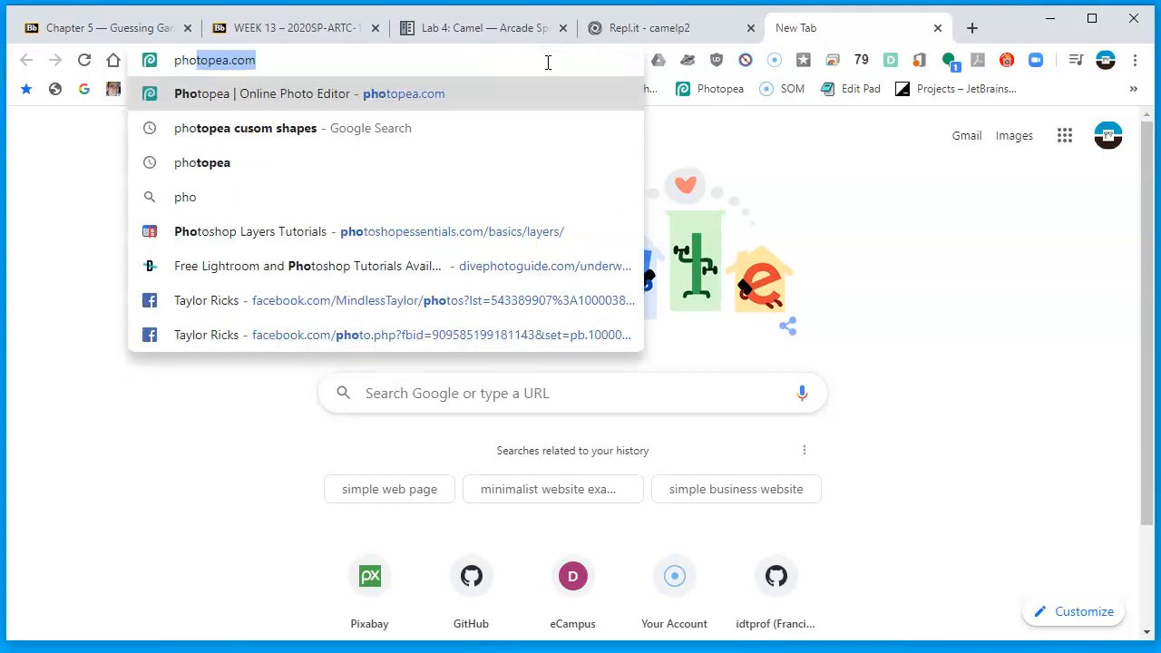
{"action": "key", "text": "Return"}
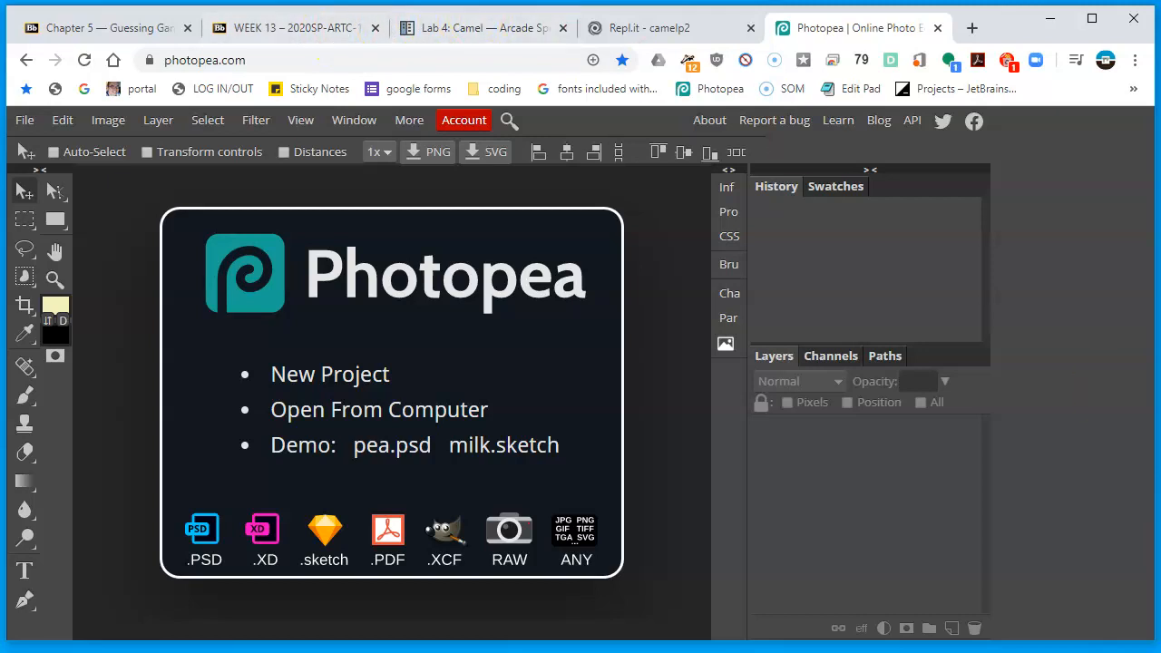
Browse the Google Images results for simple website design samples to find a homepage to mimic
{"action": "left_click_drag", "start_coordinate": [925, 648], "coordinate": [757, 27]}
{"action": "scroll", "coordinate": [824, 254], "scroll_direction": "down", "scroll_amount": 10}
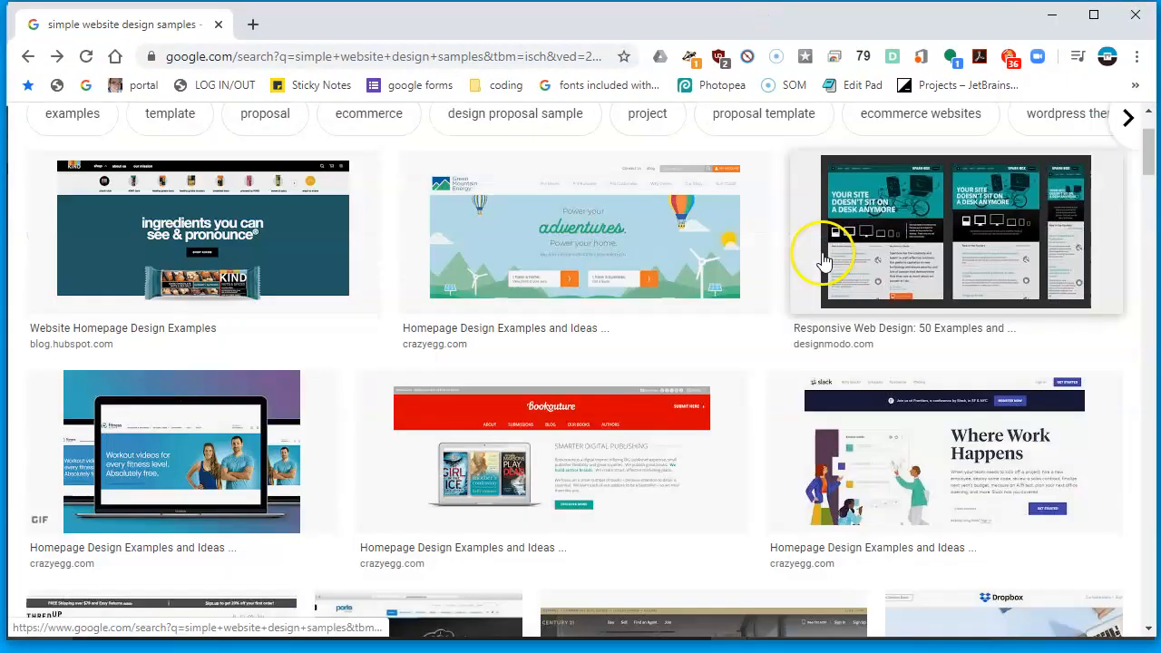
{"action": "scroll", "coordinate": [820, 258], "scroll_direction": "up", "scroll_amount": 10}
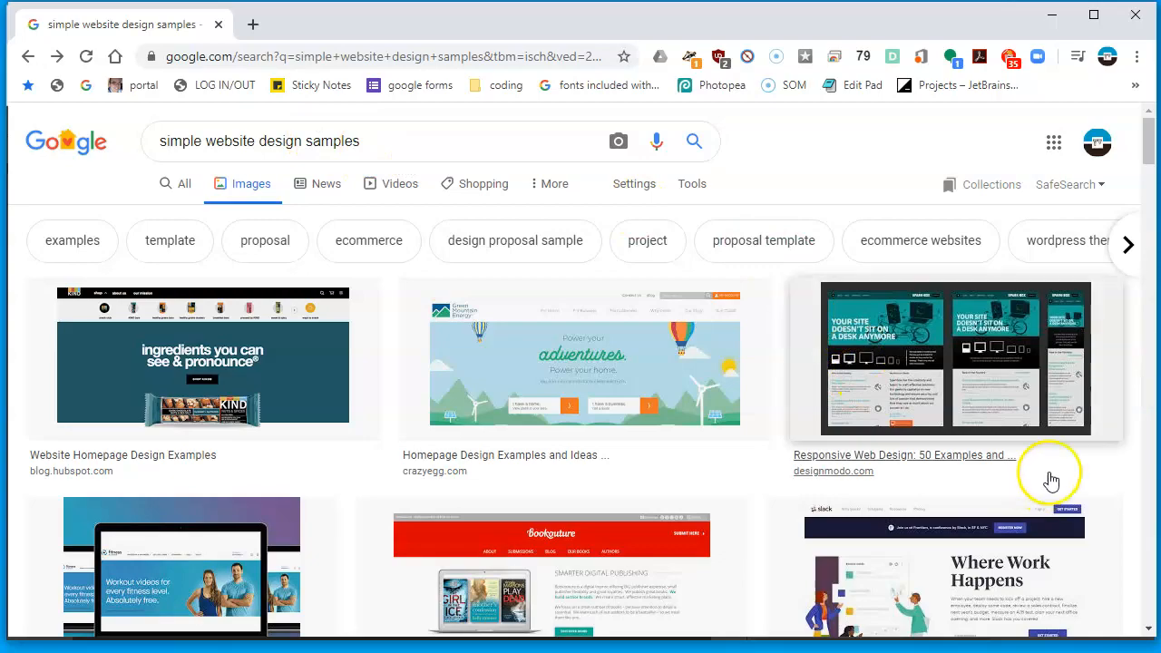
{"action": "scroll", "coordinate": [1048, 485], "scroll_direction": "down", "scroll_amount": 4}
{"action": "scroll", "coordinate": [1046, 494], "scroll_direction": "down", "scroll_amount": 10}
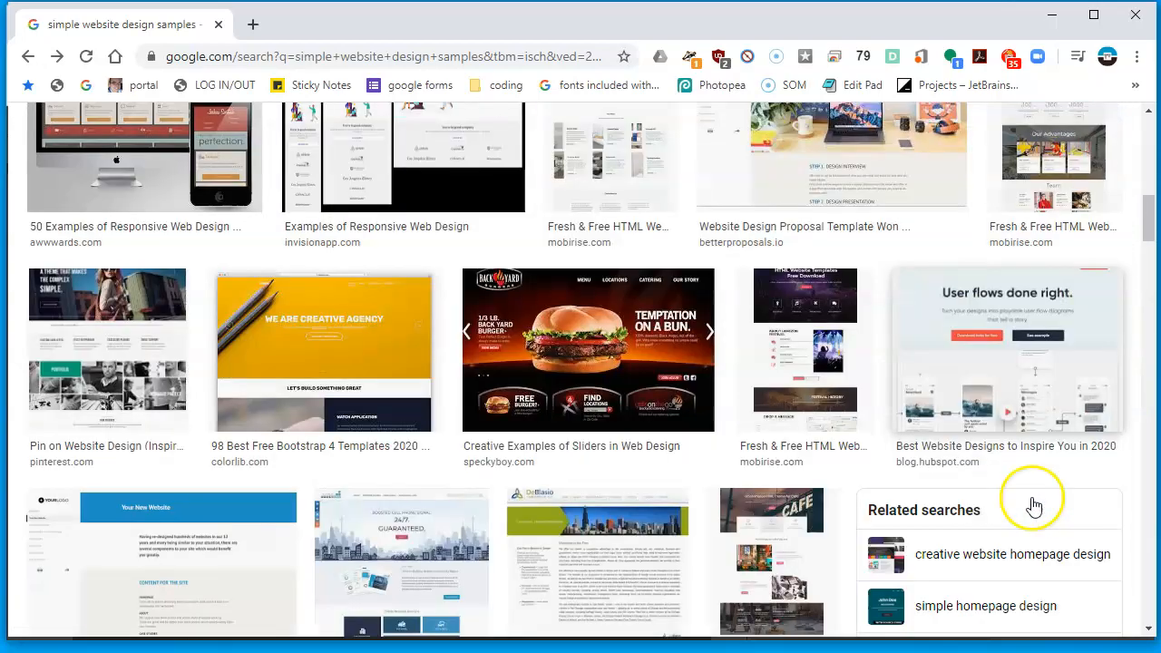
{"action": "scroll", "coordinate": [1034, 506], "scroll_direction": "down", "scroll_amount": 2}
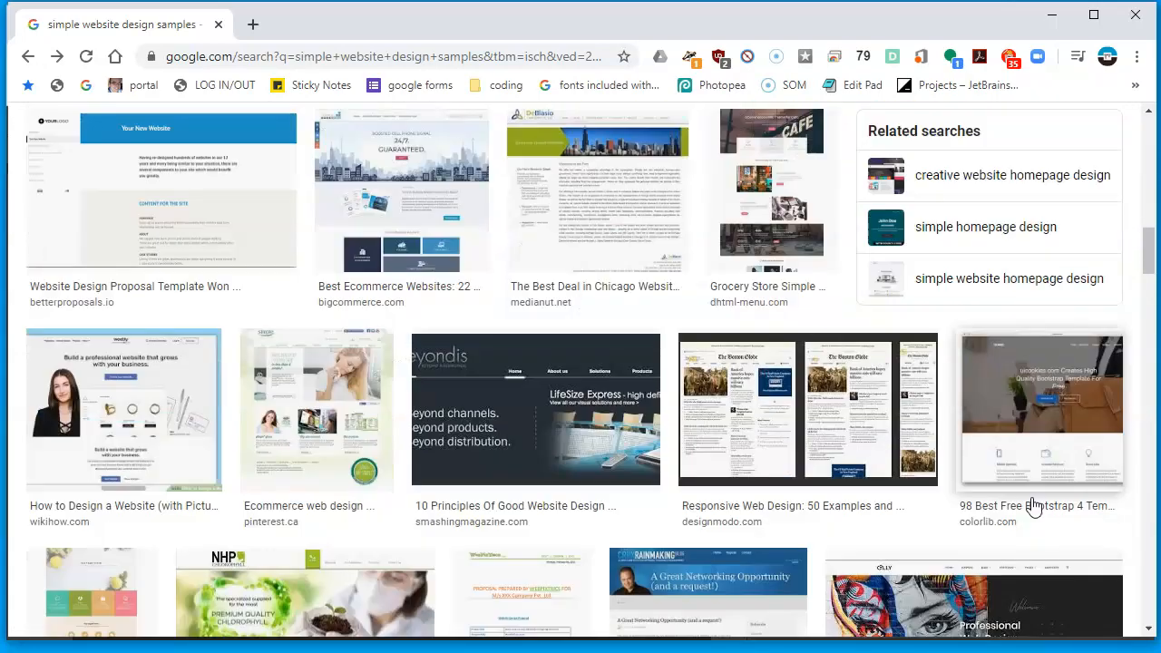
{"action": "scroll", "coordinate": [1034, 506], "scroll_direction": "down", "scroll_amount": 4}
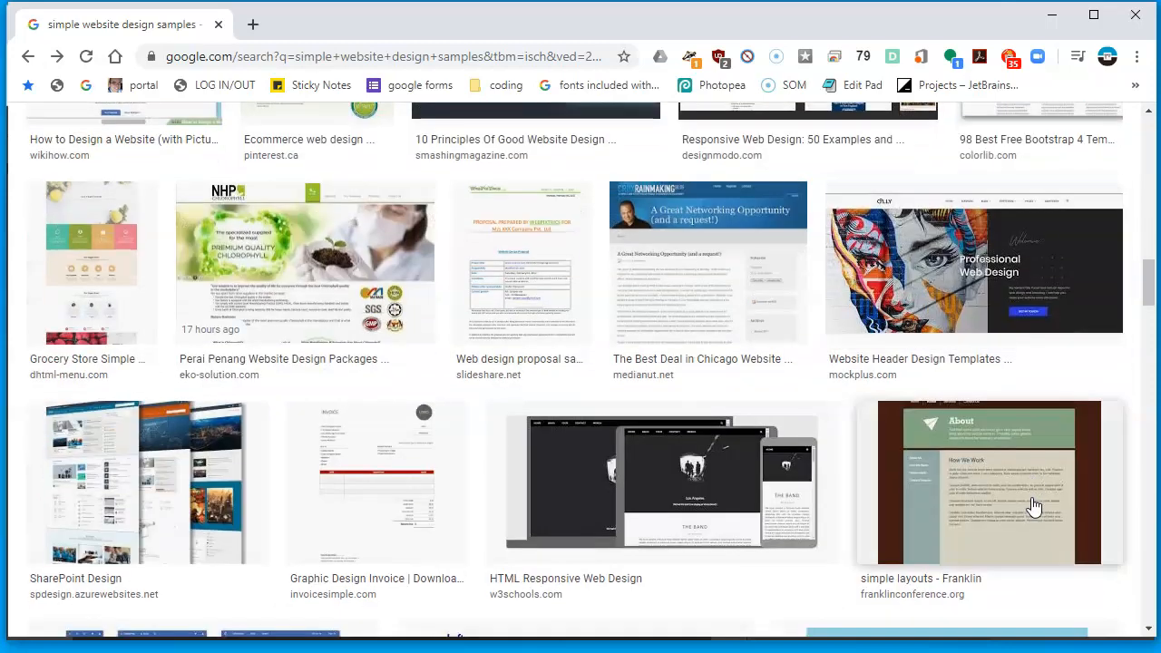
{"action": "scroll", "coordinate": [1033, 506], "scroll_direction": "down", "scroll_amount": 2}
{"action": "scroll", "coordinate": [1034, 506], "scroll_direction": "up", "scroll_amount": 4}
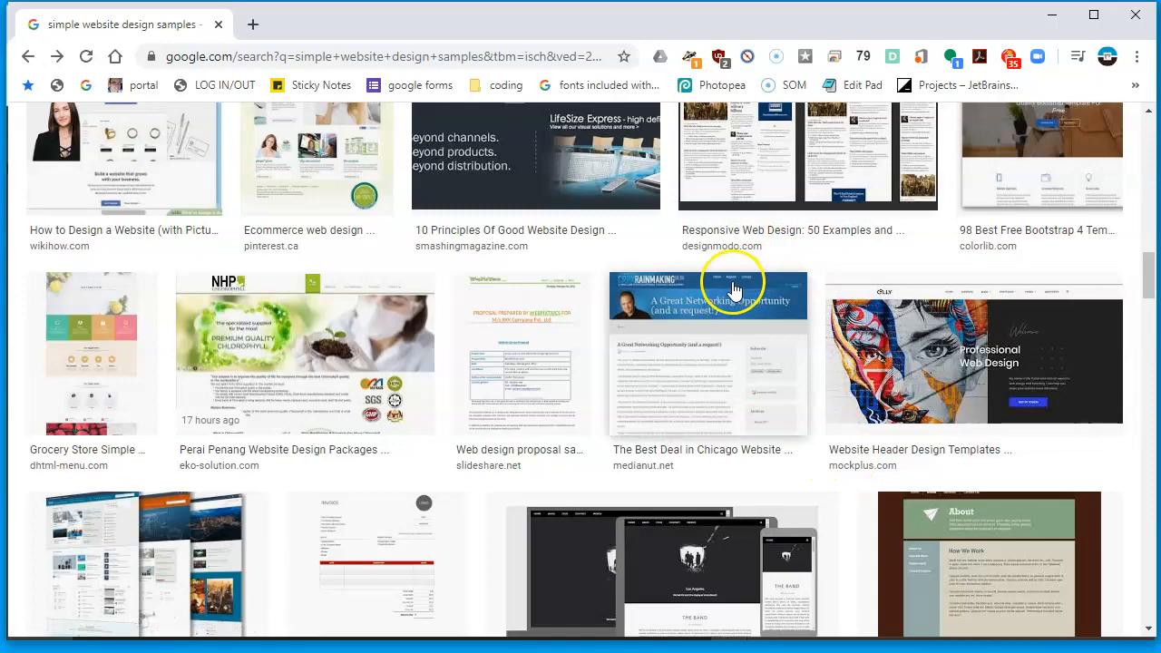
{"action": "scroll", "coordinate": [1006, 372], "scroll_direction": "down", "scroll_amount": 5}
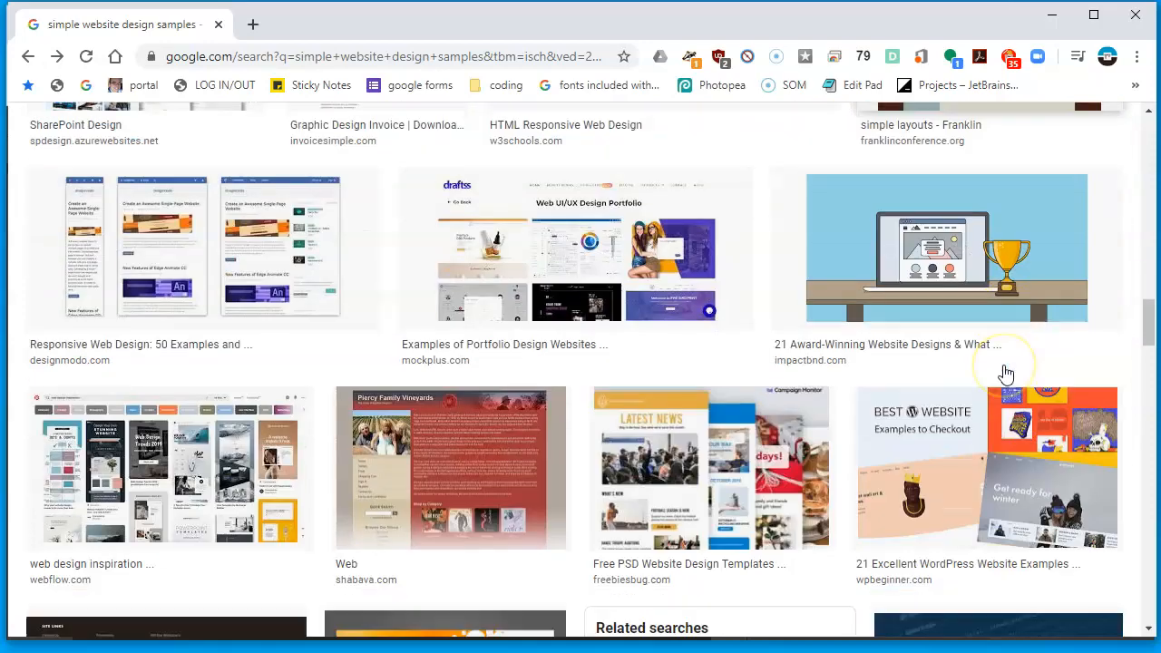
{"action": "scroll", "coordinate": [1006, 372], "scroll_direction": "down", "scroll_amount": 13}
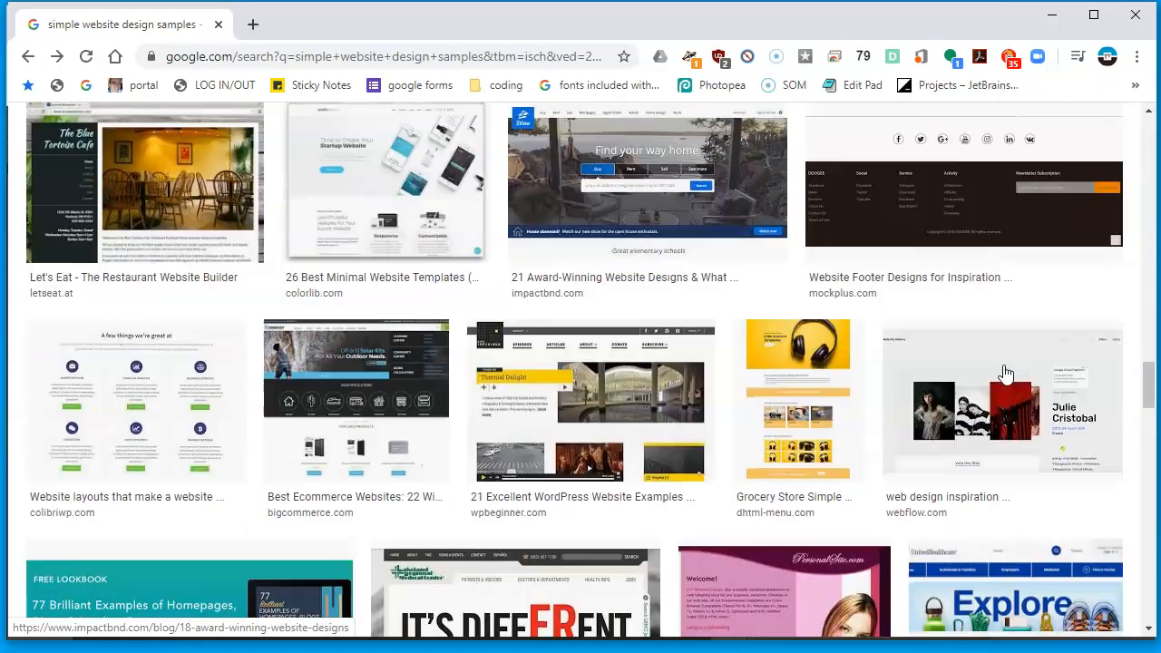
{"action": "scroll", "coordinate": [998, 376], "scroll_direction": "down", "scroll_amount": 10}
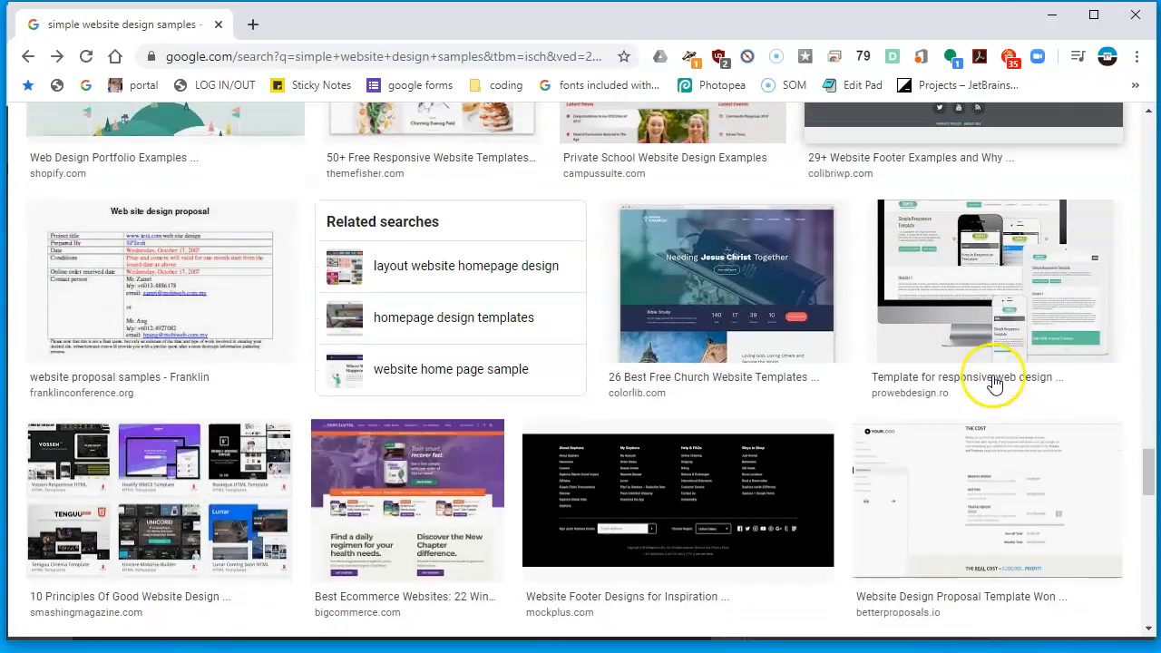
{"action": "scroll", "coordinate": [993, 385], "scroll_direction": "down", "scroll_amount": 3}
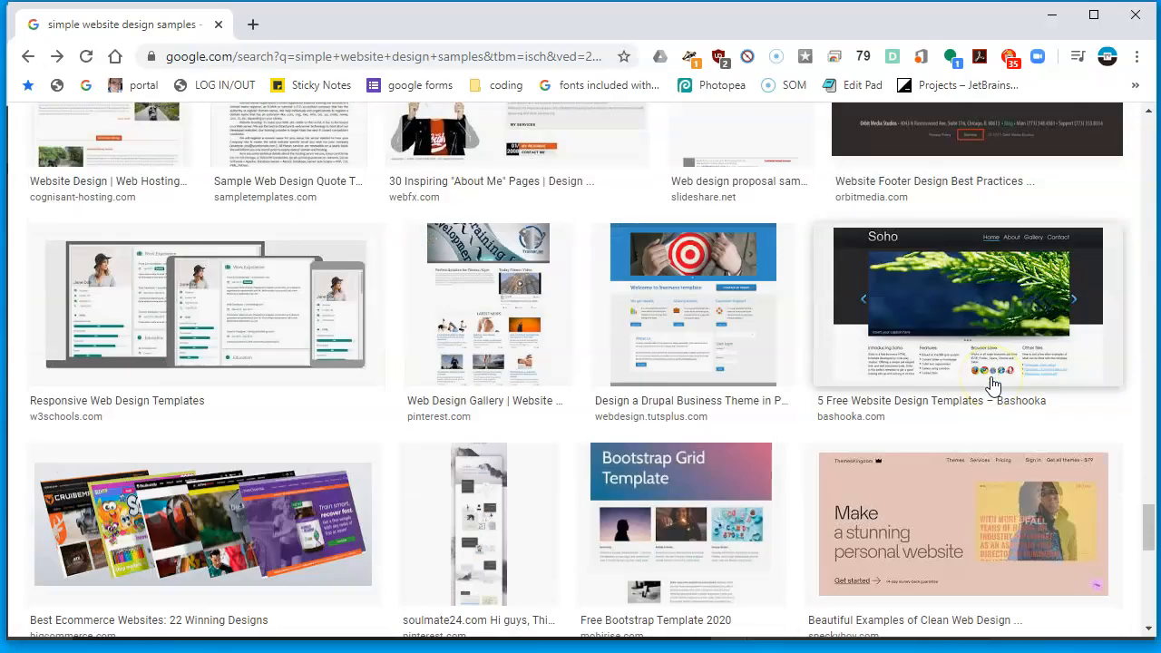
{"action": "scroll", "coordinate": [993, 386], "scroll_direction": "down", "scroll_amount": 15}
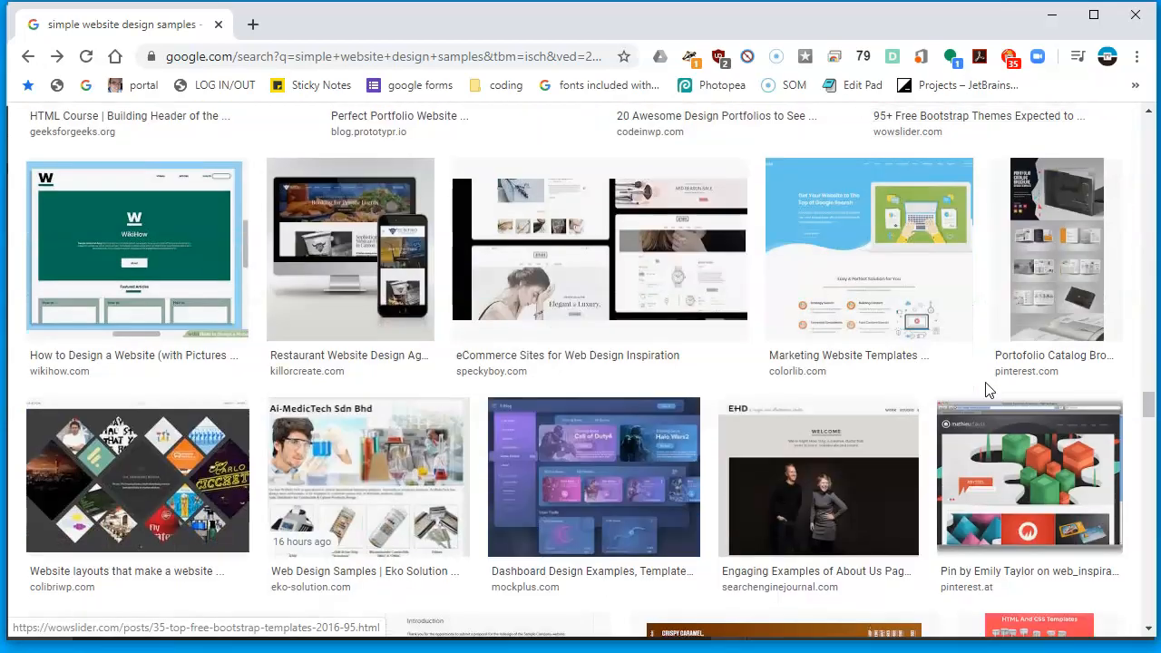
{"action": "scroll", "coordinate": [988, 390], "scroll_direction": "up", "scroll_amount": 15}
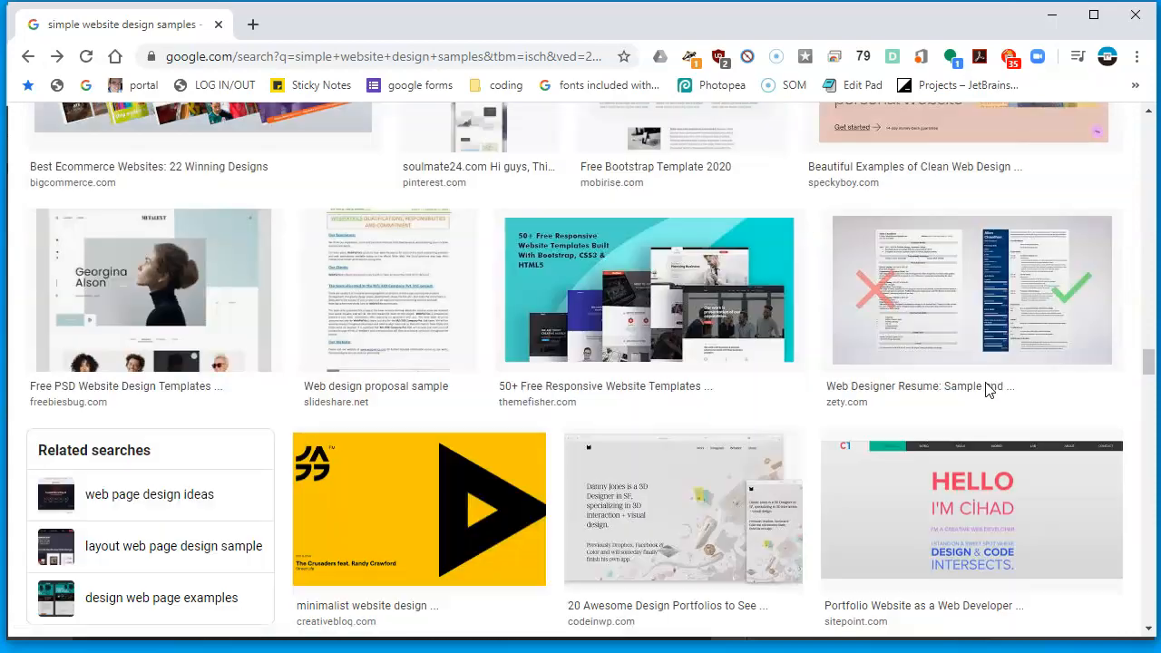
{"action": "scroll", "coordinate": [987, 390], "scroll_direction": "up", "scroll_amount": 2}
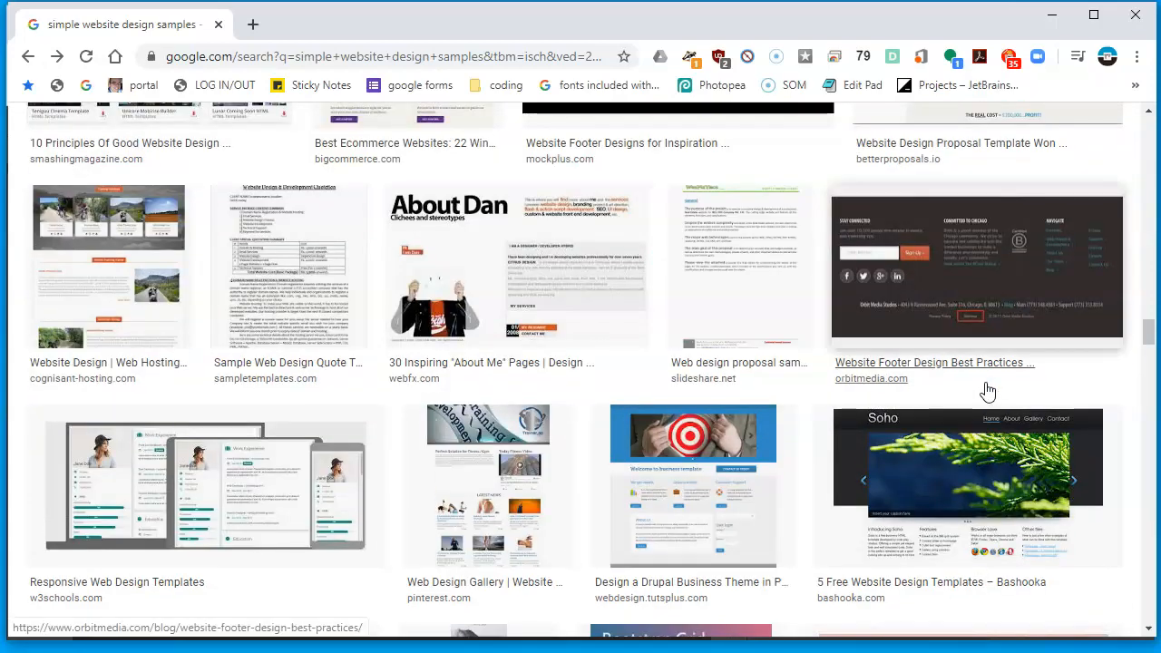
{"action": "scroll", "coordinate": [987, 390], "scroll_direction": "up", "scroll_amount": 5}
{"action": "scroll", "coordinate": [987, 390], "scroll_direction": "up", "scroll_amount": 8}
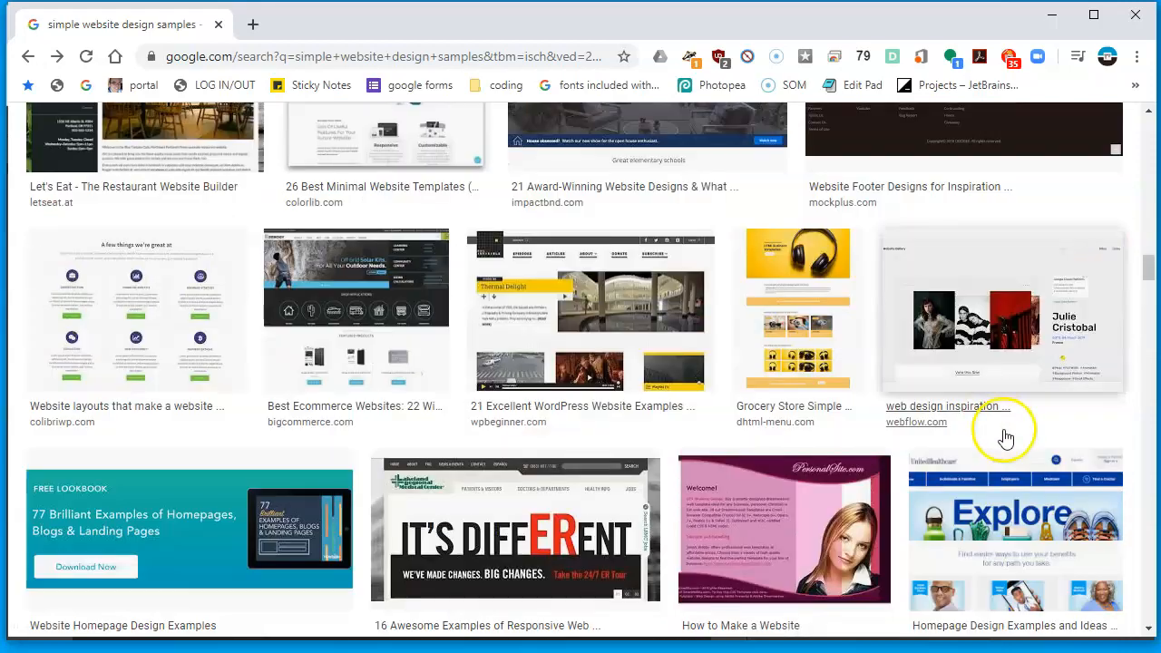
{"action": "scroll", "coordinate": [1005, 435], "scroll_direction": "down", "scroll_amount": 2}
Open the UnitedHealthcare homepage example and read through its Crazy Egg homepage design article
{"action": "left_click", "coordinate": [1051, 400]}
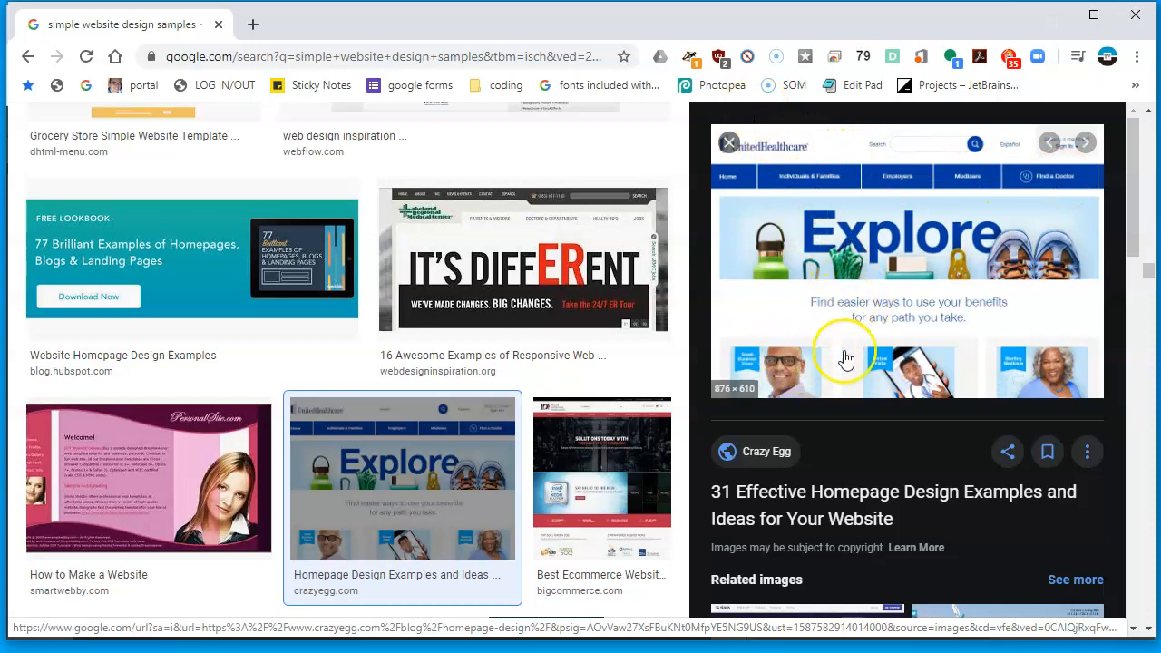
{"action": "left_click", "coordinate": [905, 322]}
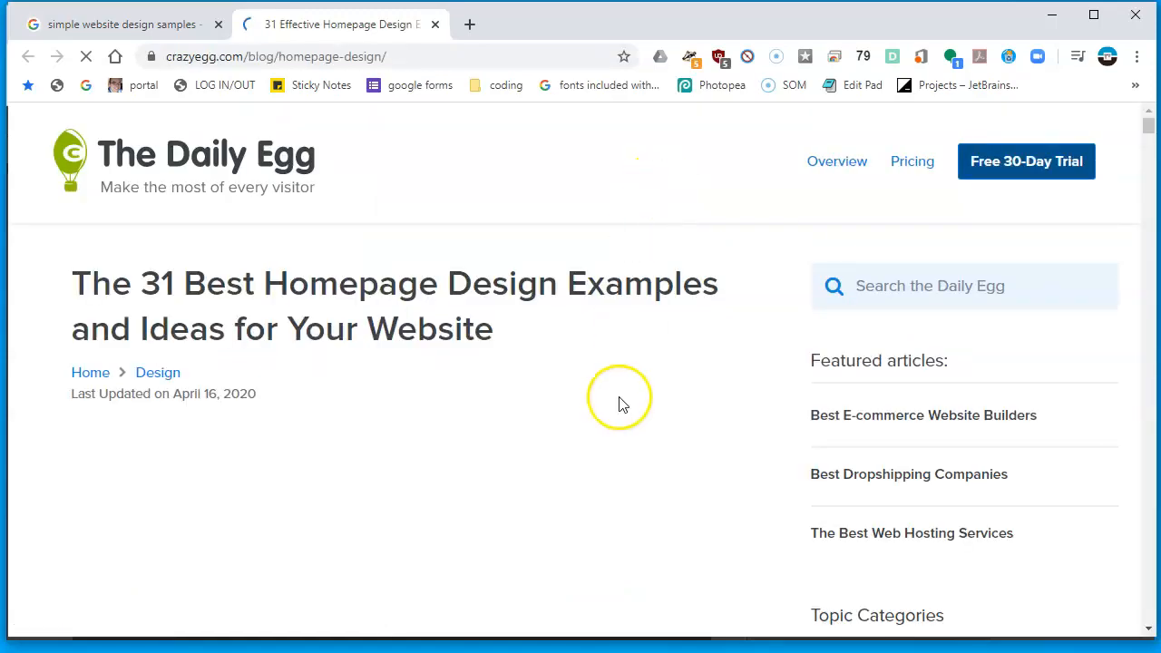
{"action": "scroll", "coordinate": [729, 372], "scroll_direction": "down", "scroll_amount": 3}
{"action": "scroll", "coordinate": [728, 372], "scroll_direction": "down", "scroll_amount": 15}
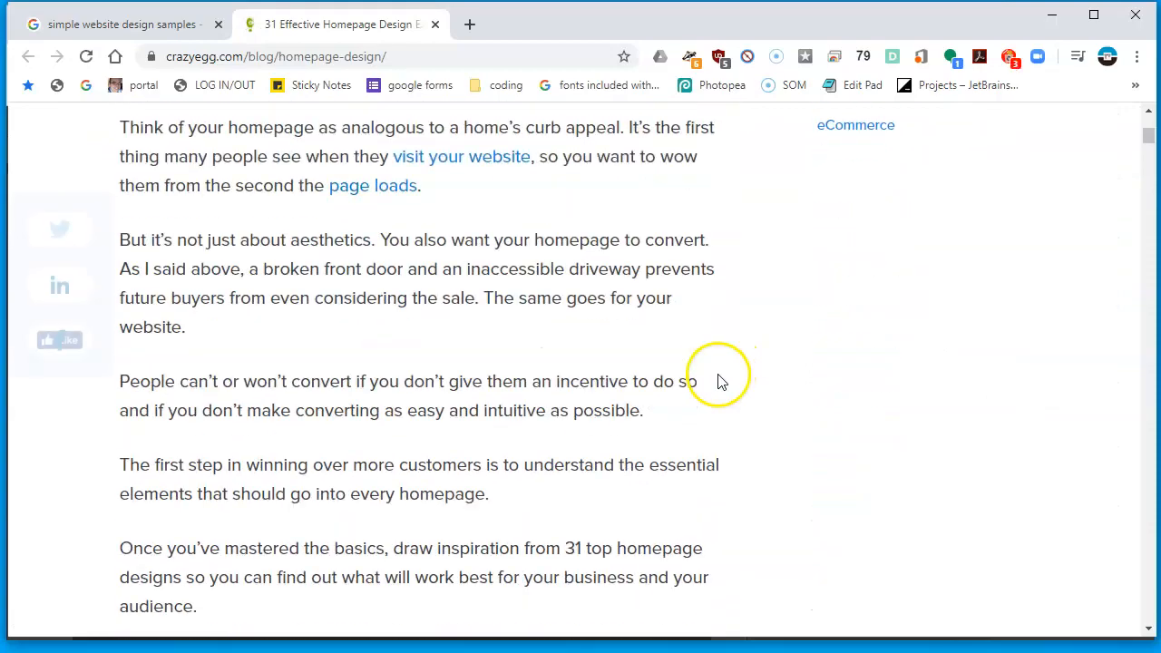
{"action": "scroll", "coordinate": [709, 397], "scroll_direction": "down", "scroll_amount": 15}
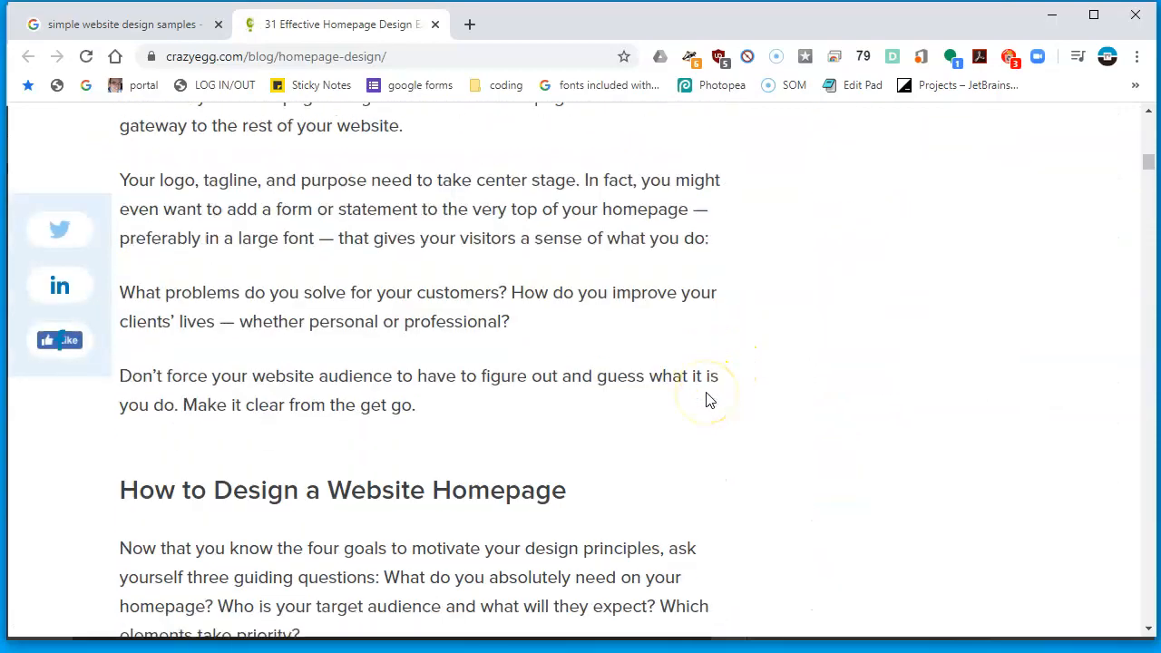
{"action": "scroll", "coordinate": [707, 402], "scroll_direction": "down", "scroll_amount": 12}
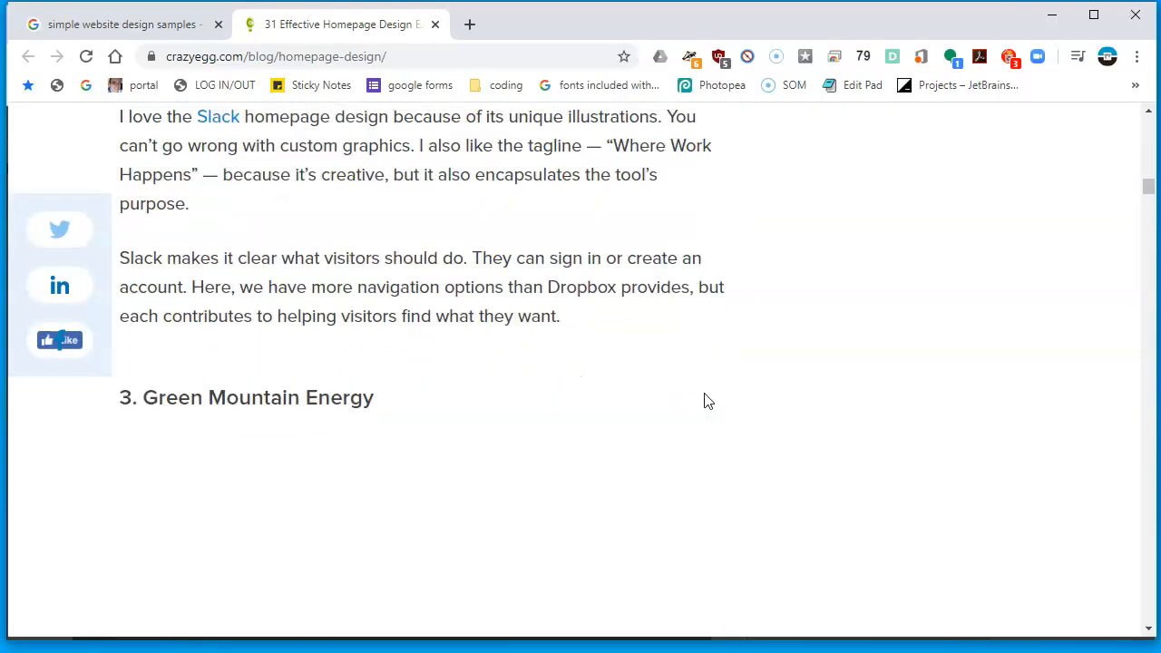
{"action": "scroll", "coordinate": [705, 402], "scroll_direction": "down", "scroll_amount": 10}
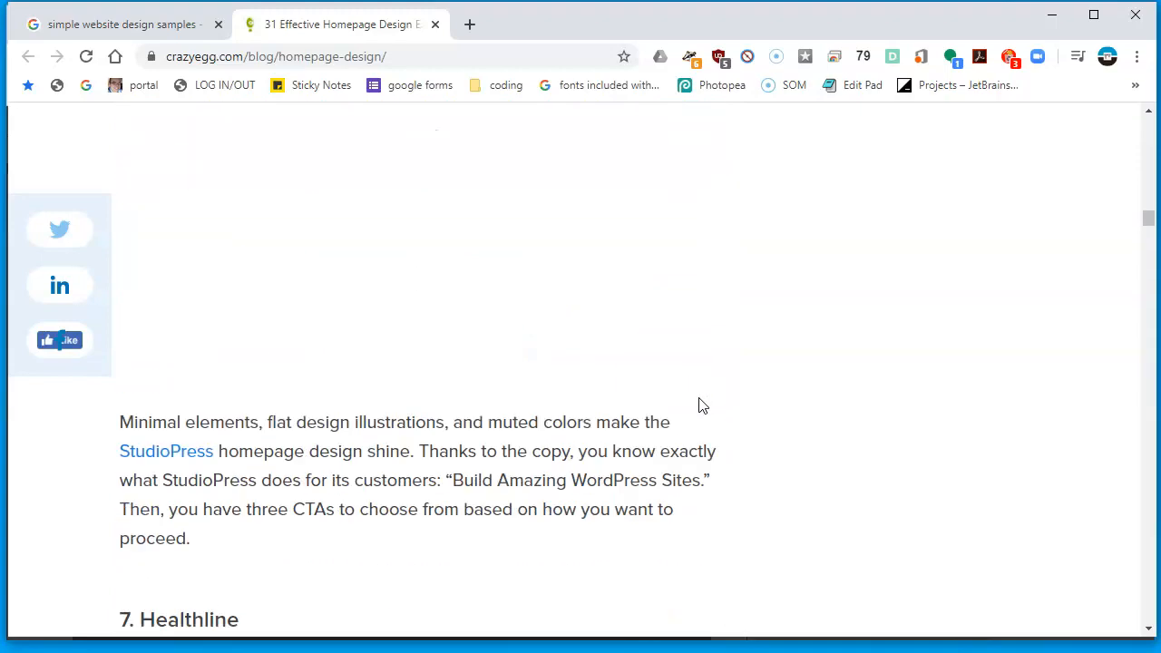
{"action": "scroll", "coordinate": [404, 122], "scroll_direction": "down", "scroll_amount": 3}
Search the article for "unite" to locate the UnitedHealthcare homepage example
{"action": "key", "text": "ctrl+shift+Tab"}
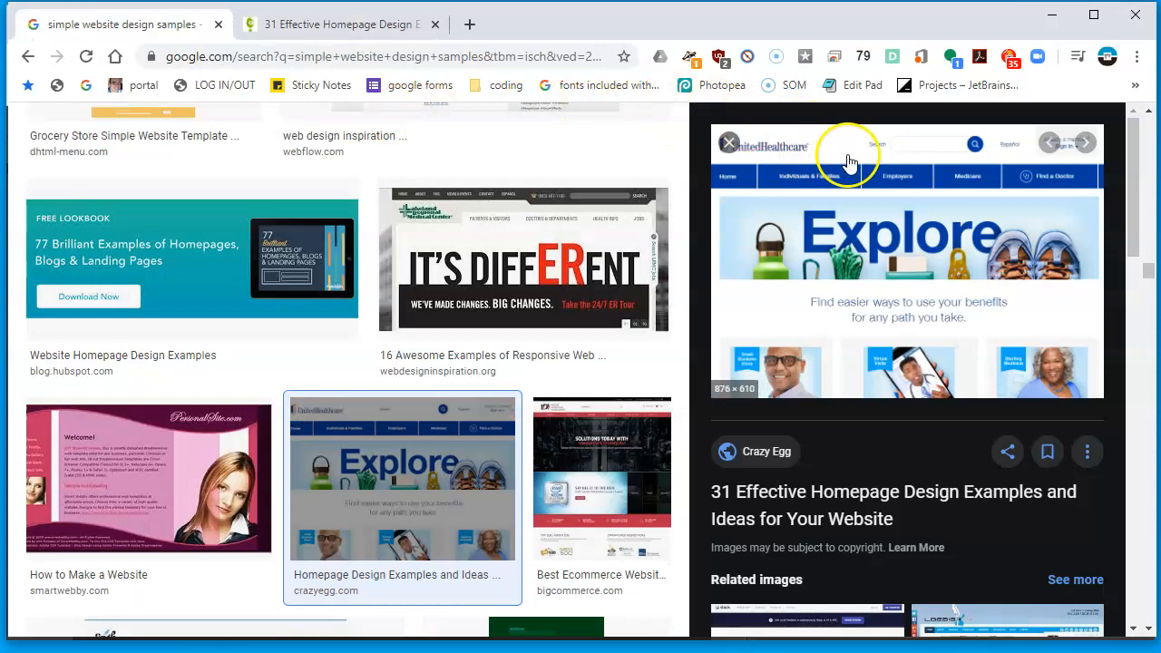
{"action": "key", "text": "ctrl+Tab"}
{"action": "key", "text": "ctrl+f"}
{"action": "type", "text": "unite"}
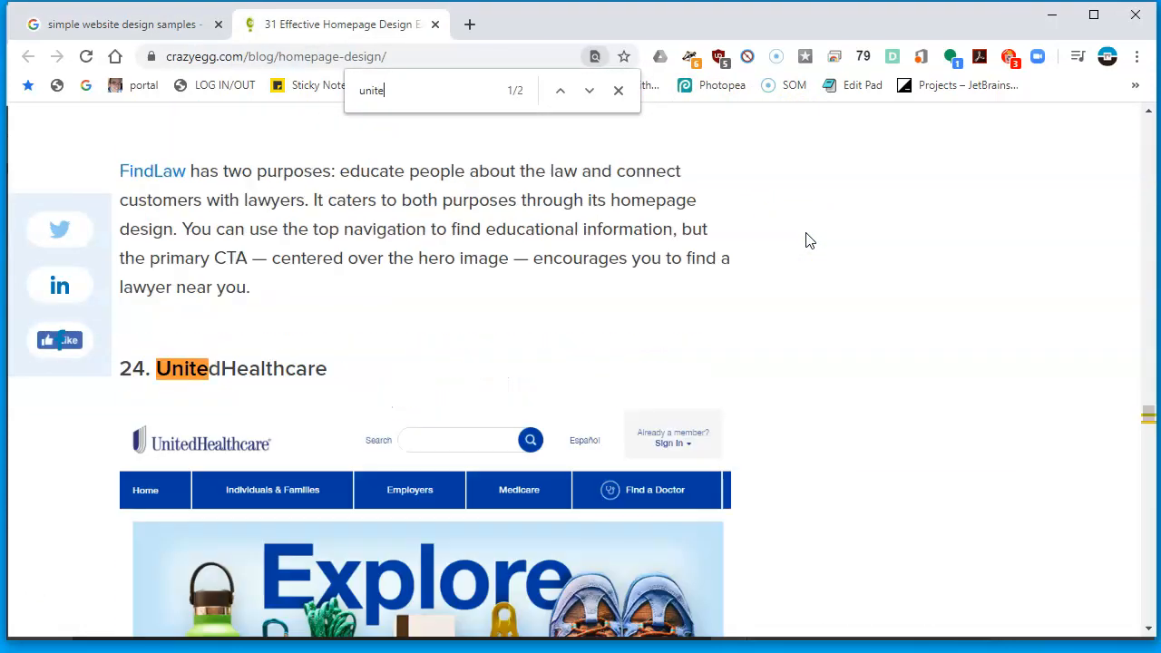
{"action": "scroll", "coordinate": [809, 240], "scroll_direction": "down", "scroll_amount": 3}
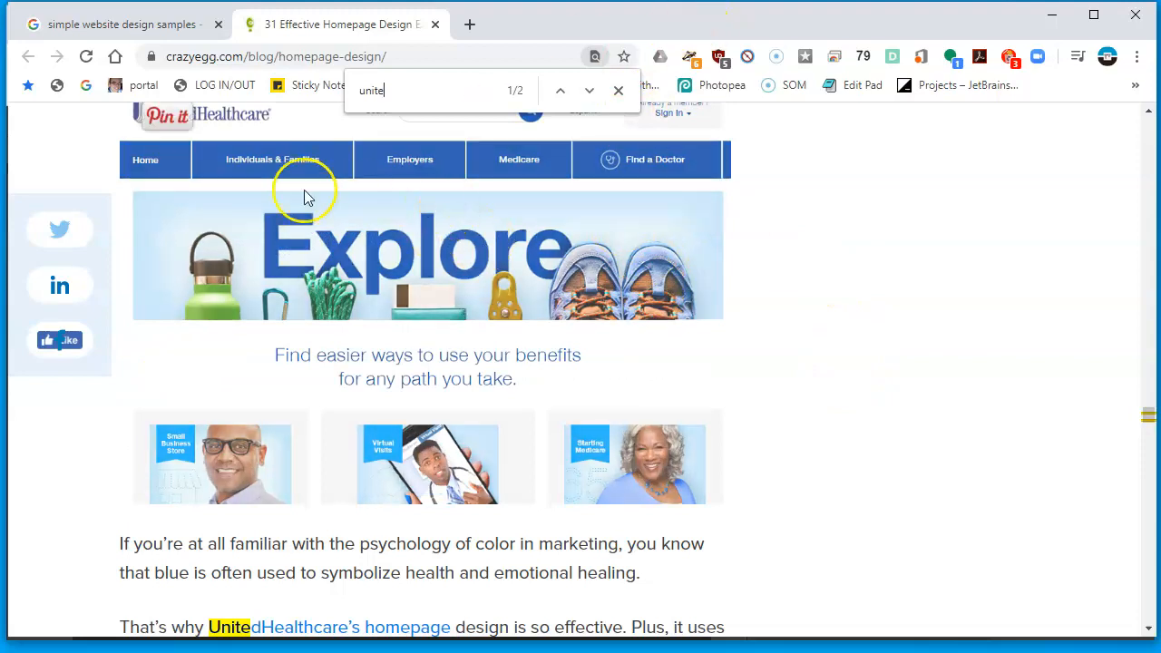
{"action": "scroll", "coordinate": [474, 313], "scroll_direction": "up", "scroll_amount": 1}
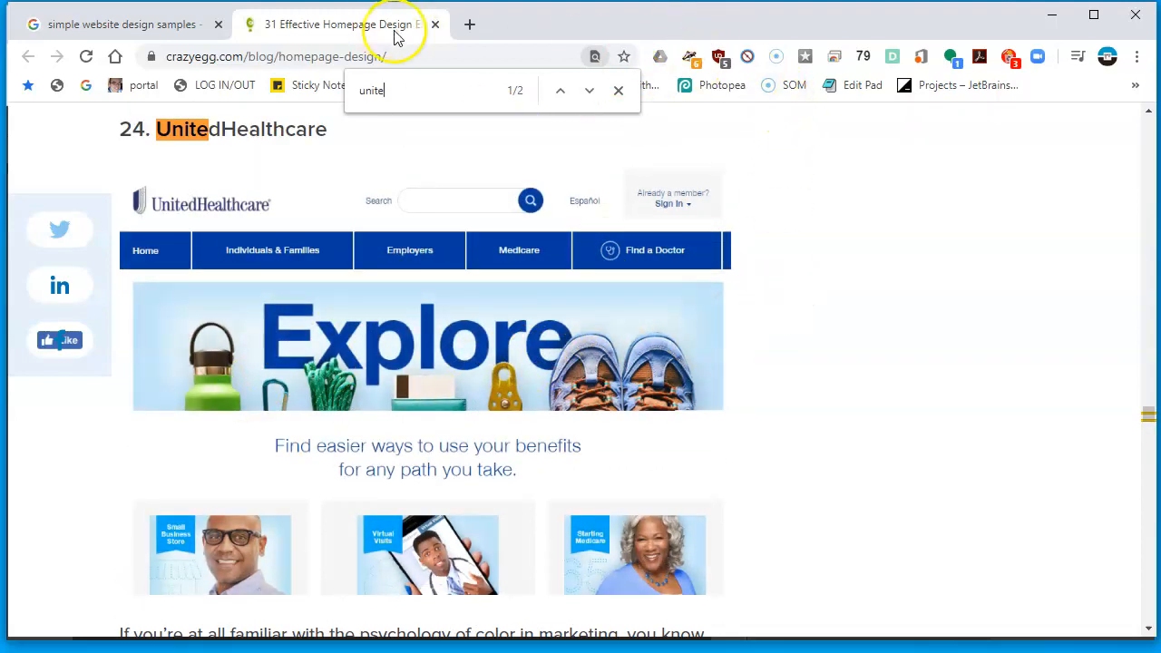
Return to Photopea and start a new project named 13website
{"action": "left_click_drag", "start_coordinate": [508, 26], "coordinate": [1050, 652]}
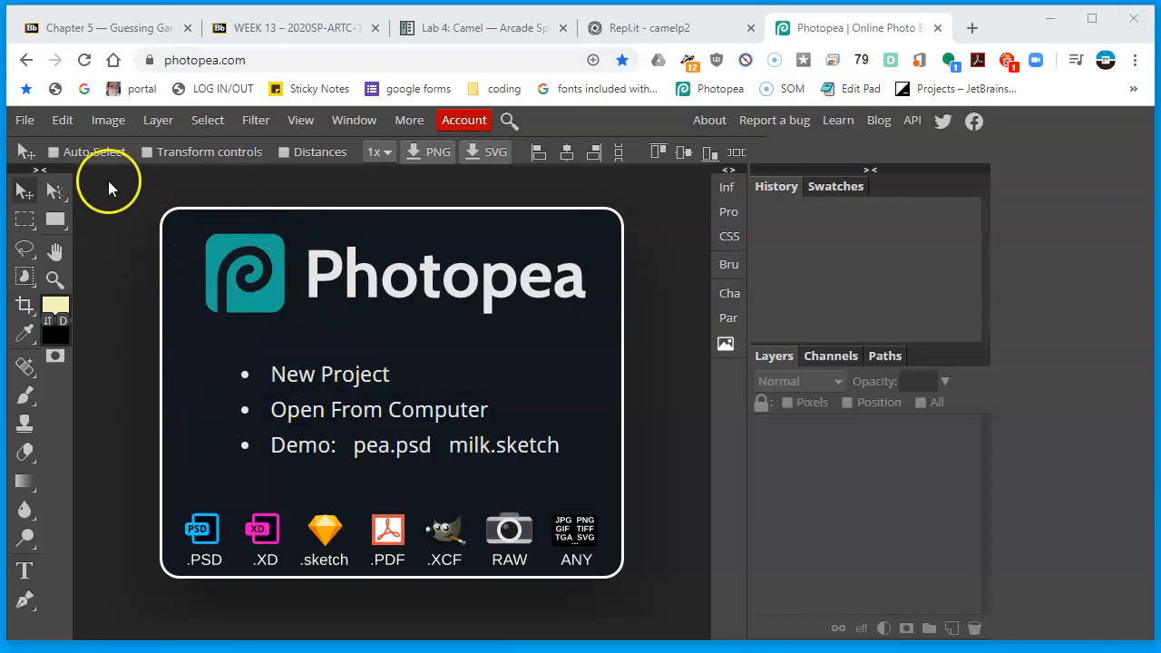
{"action": "left_click", "coordinate": [24, 120]}
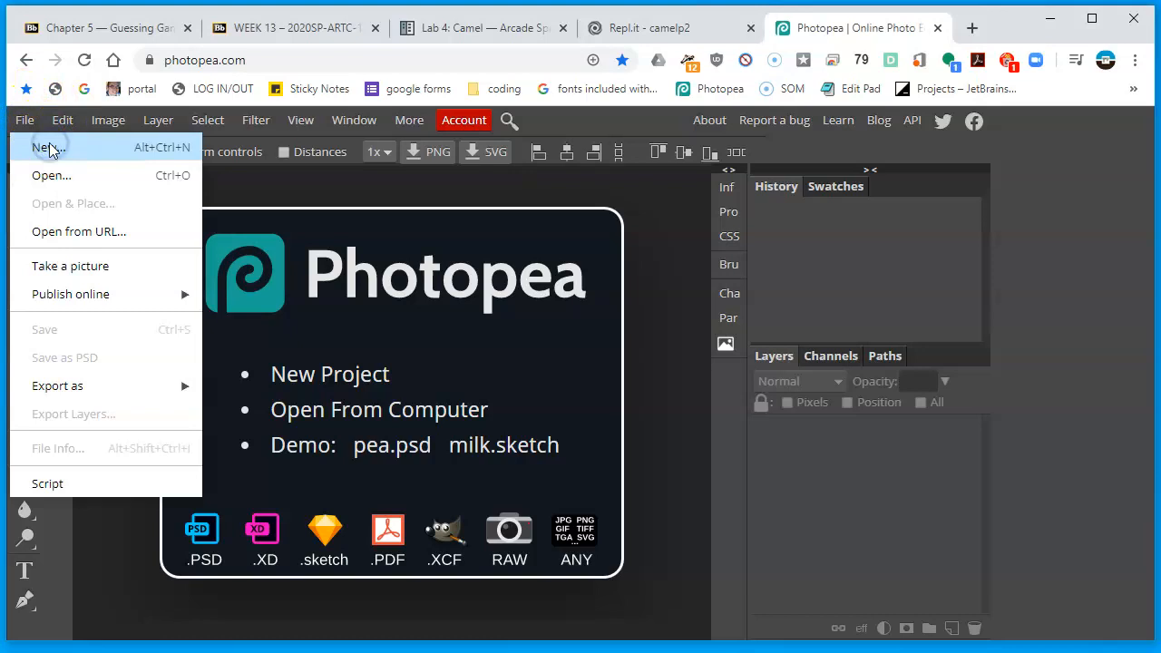
{"action": "left_click", "coordinate": [50, 148]}
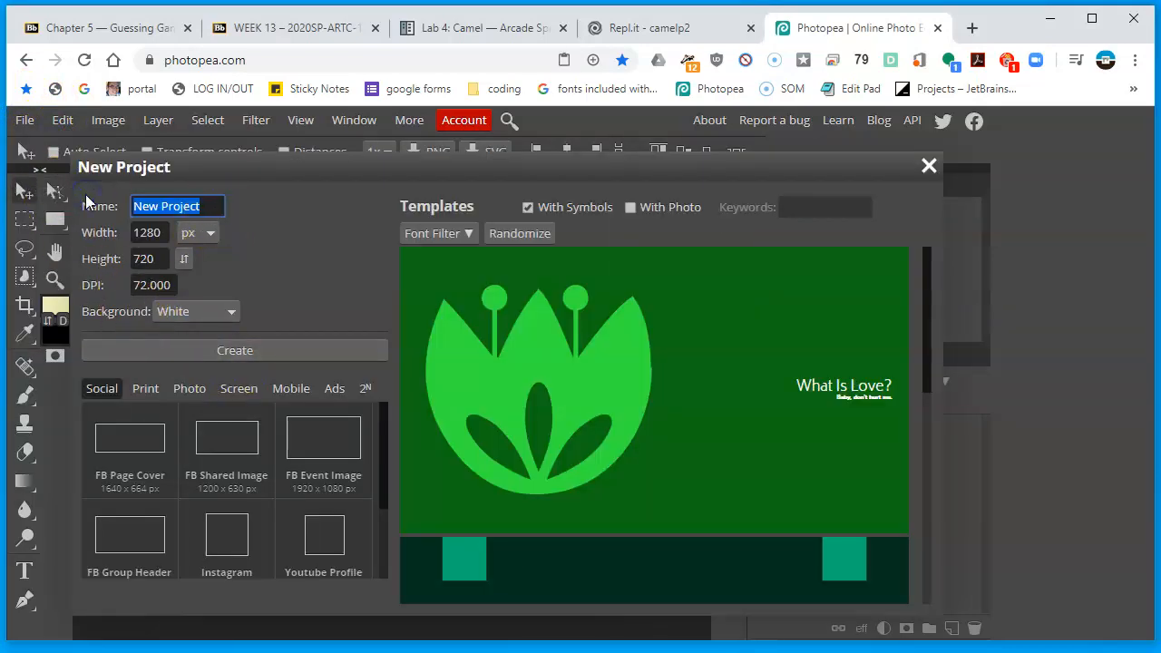
{"action": "type", "text": "13website"}
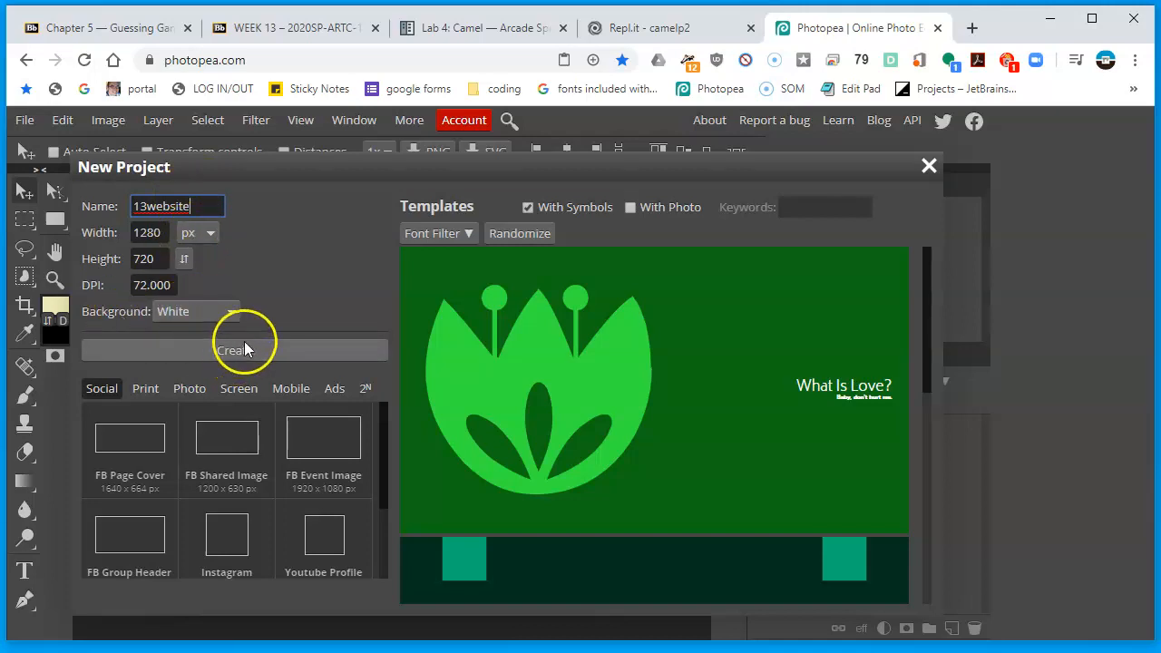
Apply the VGA 640 × 480 px screen preset and create the document
{"action": "left_click", "coordinate": [239, 390]}
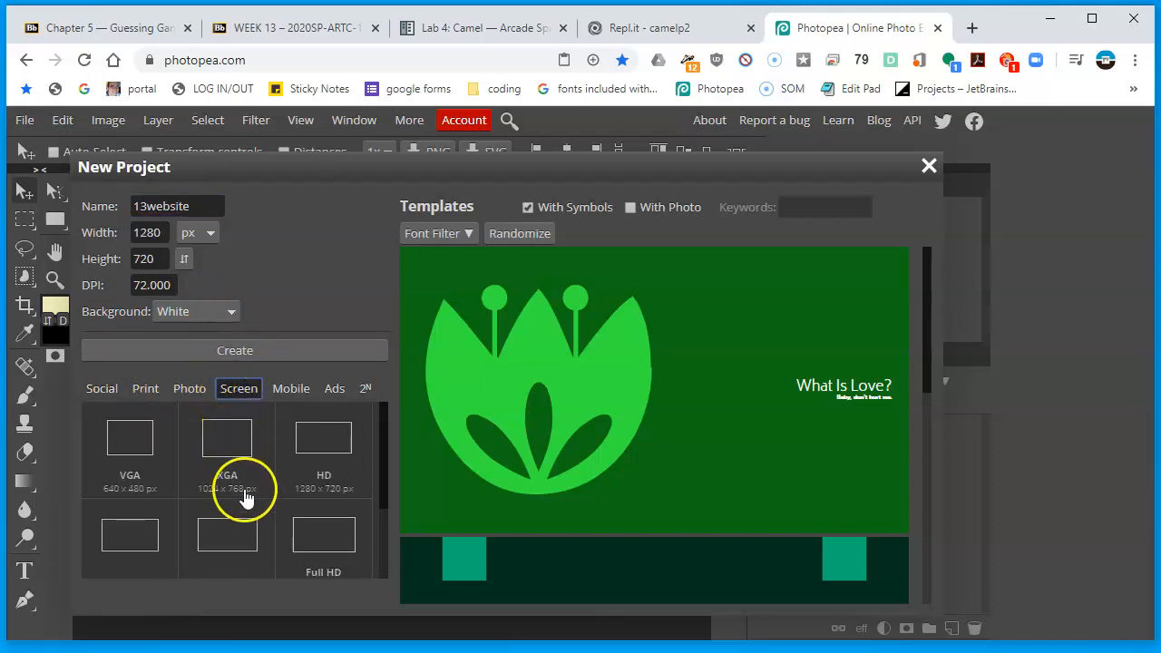
{"action": "left_click", "coordinate": [133, 446]}
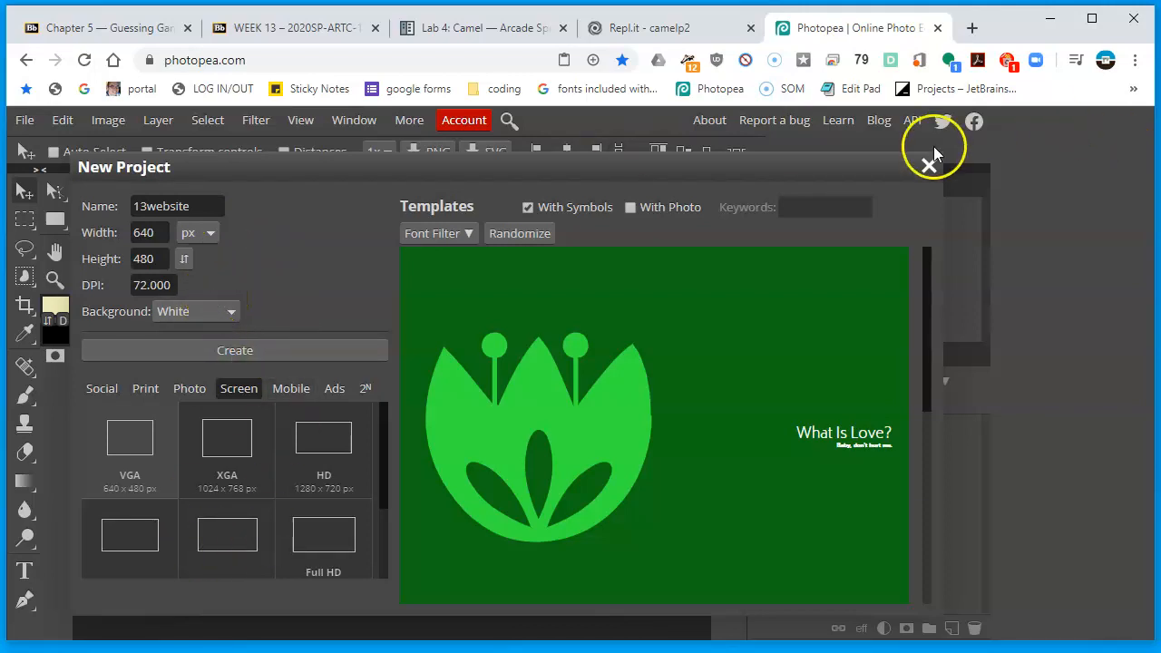
{"action": "left_click", "coordinate": [257, 343]}
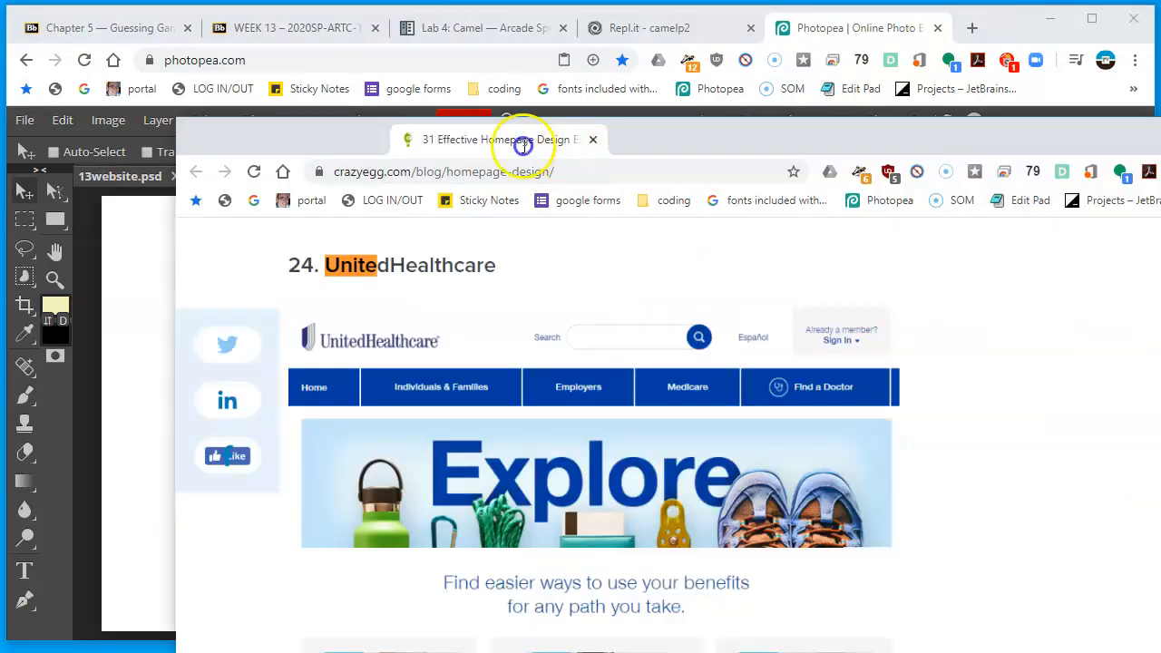
Arrange the Crazy Egg reference browser window beside the Photopea canvas so the UnitedHealthcare example stays visible
{"action": "left_click_drag", "start_coordinate": [522, 147], "coordinate": [1109, 171]}
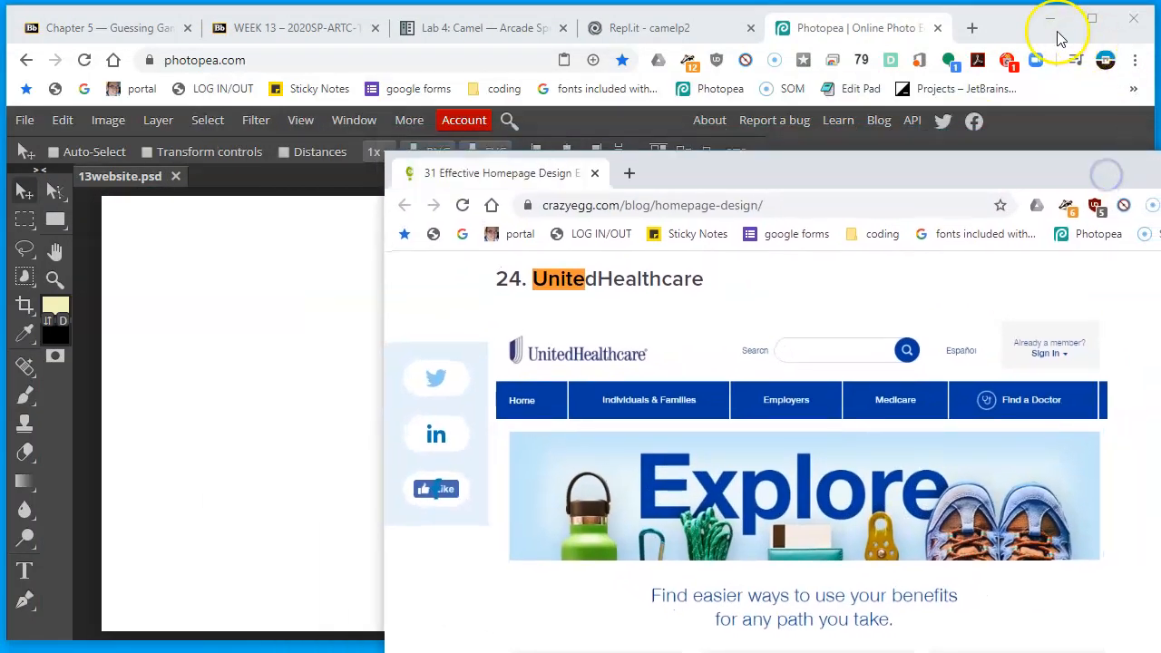
{"action": "left_click", "coordinate": [1056, 35]}
{"action": "left_click_drag", "start_coordinate": [1028, 38], "coordinate": [1022, 34]}
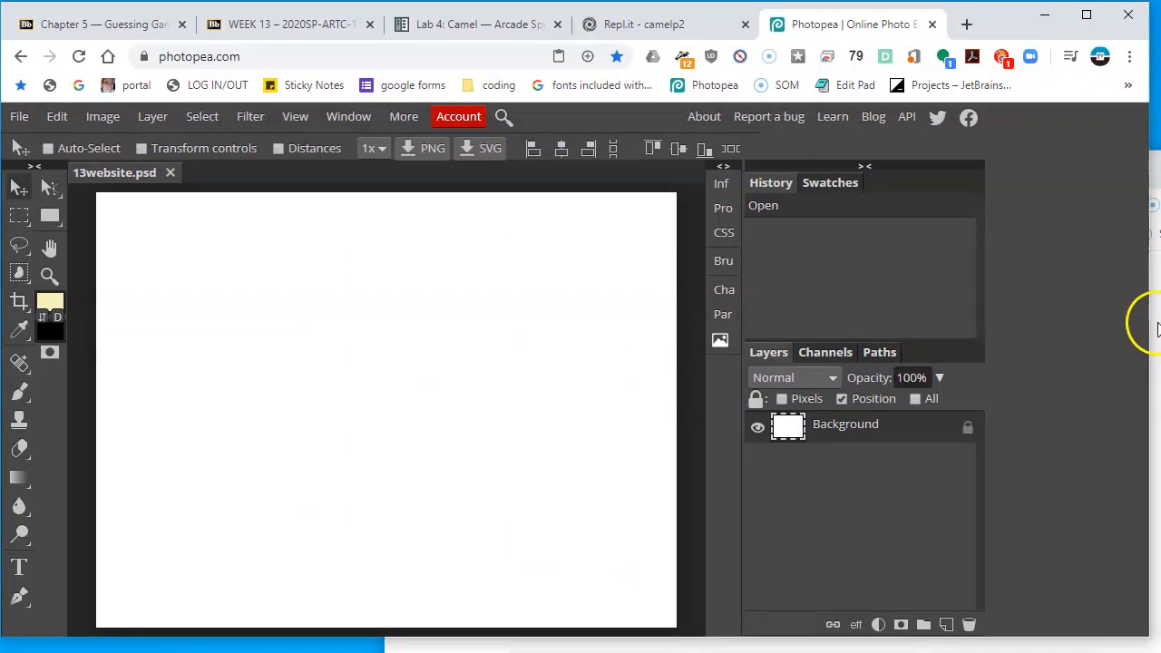
{"action": "left_click", "coordinate": [1152, 204]}
{"action": "left_click_drag", "start_coordinate": [1088, 171], "coordinate": [1057, 76]}
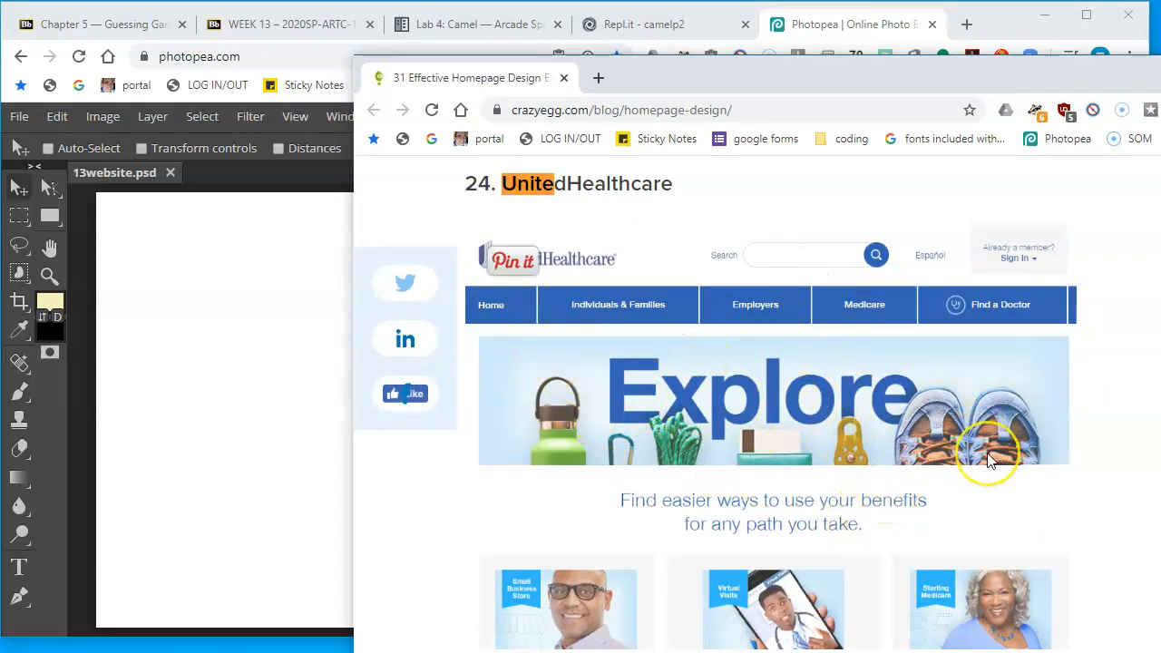
{"action": "left_click_drag", "start_coordinate": [870, 77], "coordinate": [896, 116]}
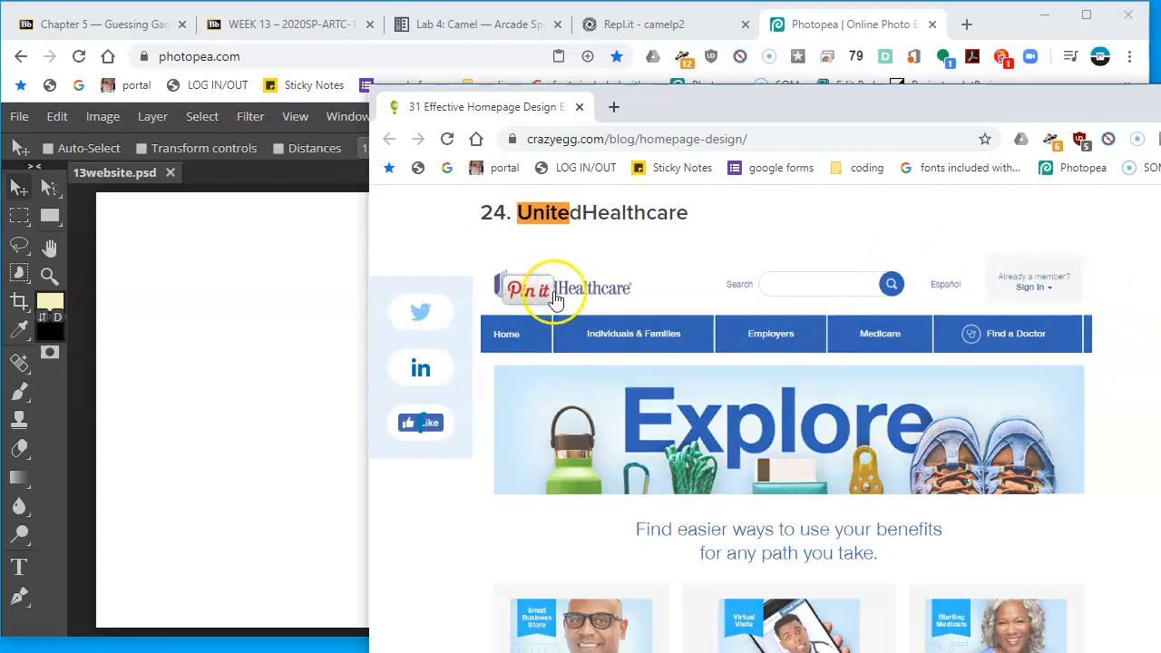
Set the foreground colour to a blue with hex 2020f5, matching the reference site's navigation bar
{"action": "left_click", "coordinate": [272, 354]}
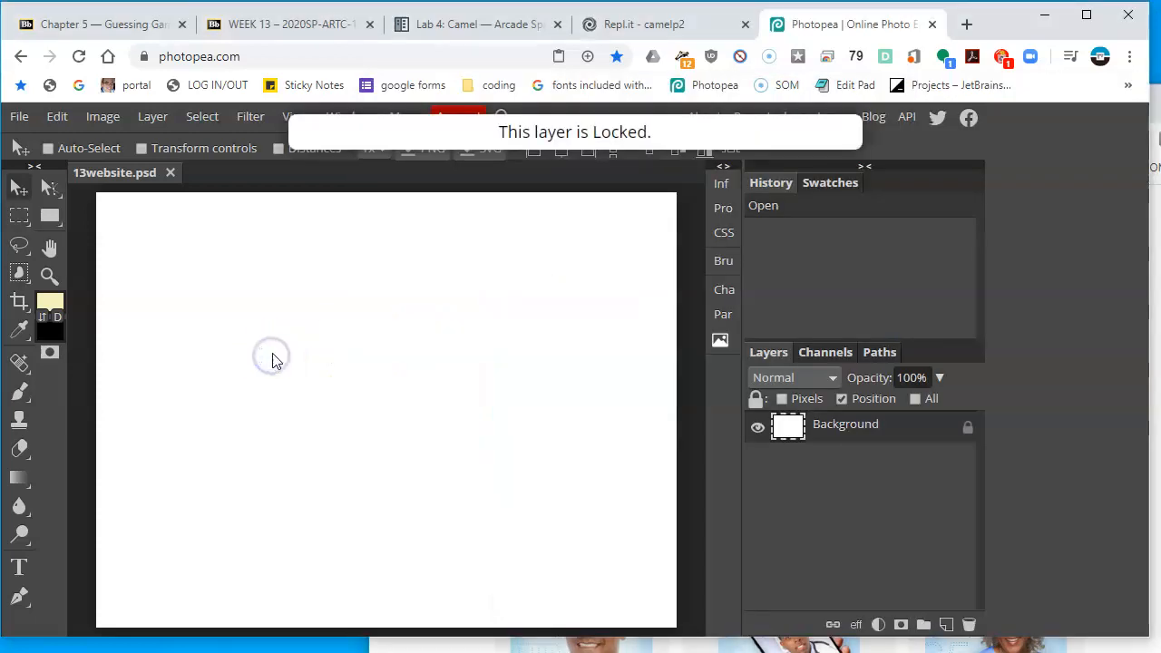
{"action": "key", "text": "alt+Tab"}
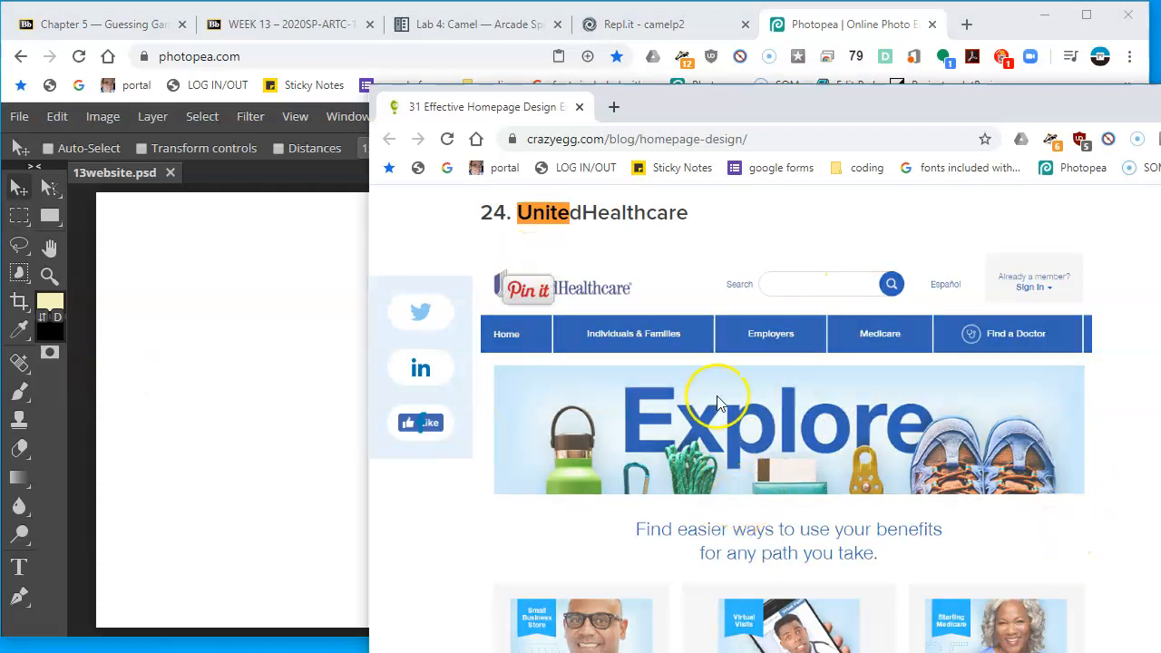
{"action": "left_click", "coordinate": [318, 399]}
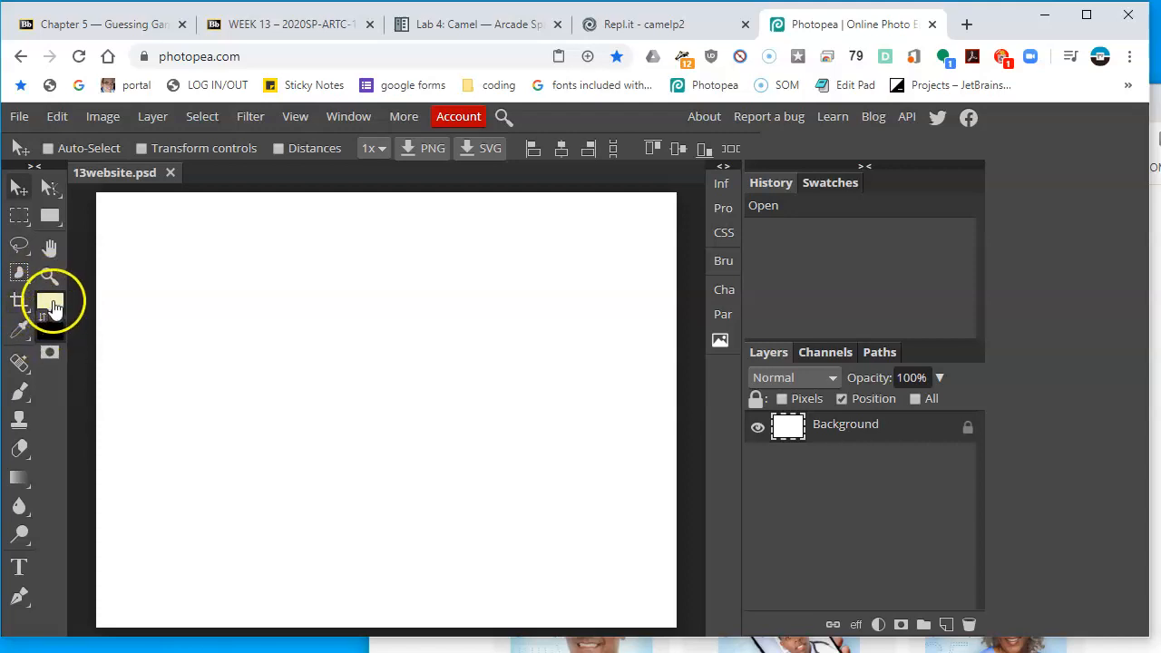
{"action": "left_click", "coordinate": [52, 307]}
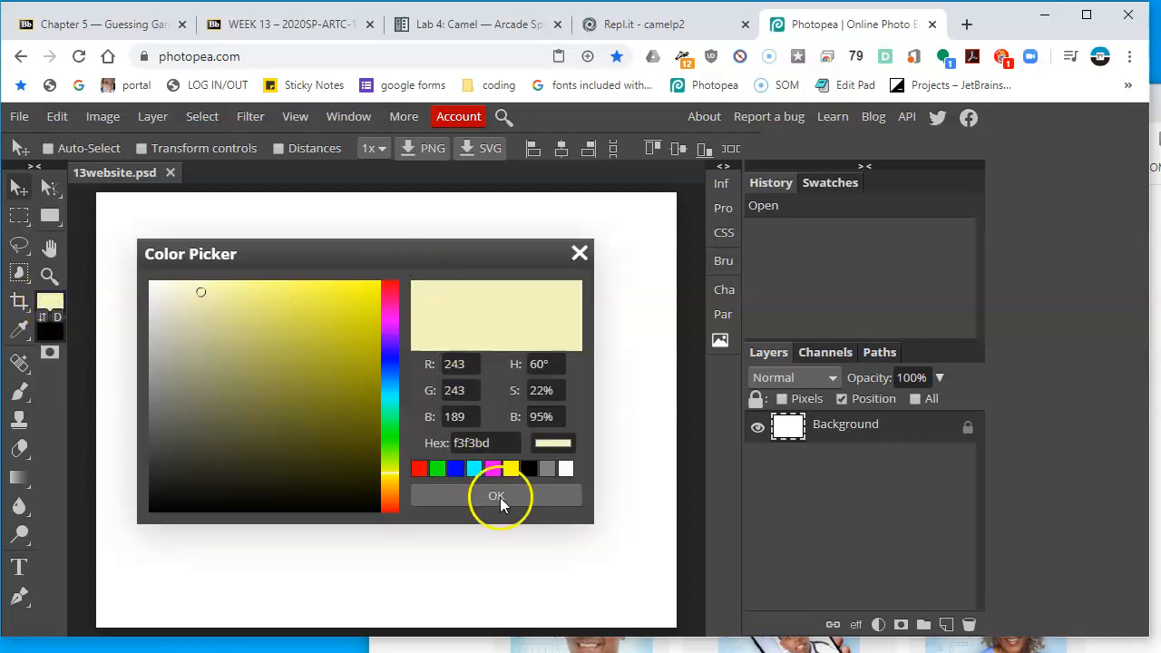
{"action": "left_click", "coordinate": [458, 469]}
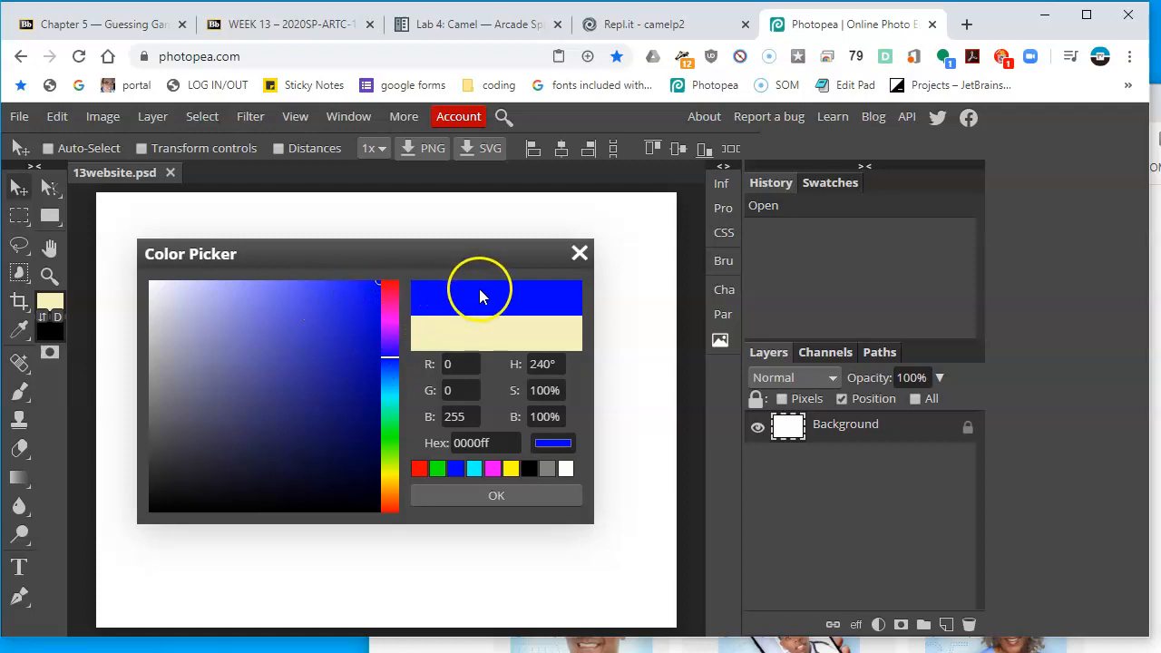
{"action": "left_click_drag", "start_coordinate": [352, 291], "coordinate": [297, 279]}
{"action": "key", "text": "alt+Tab"}
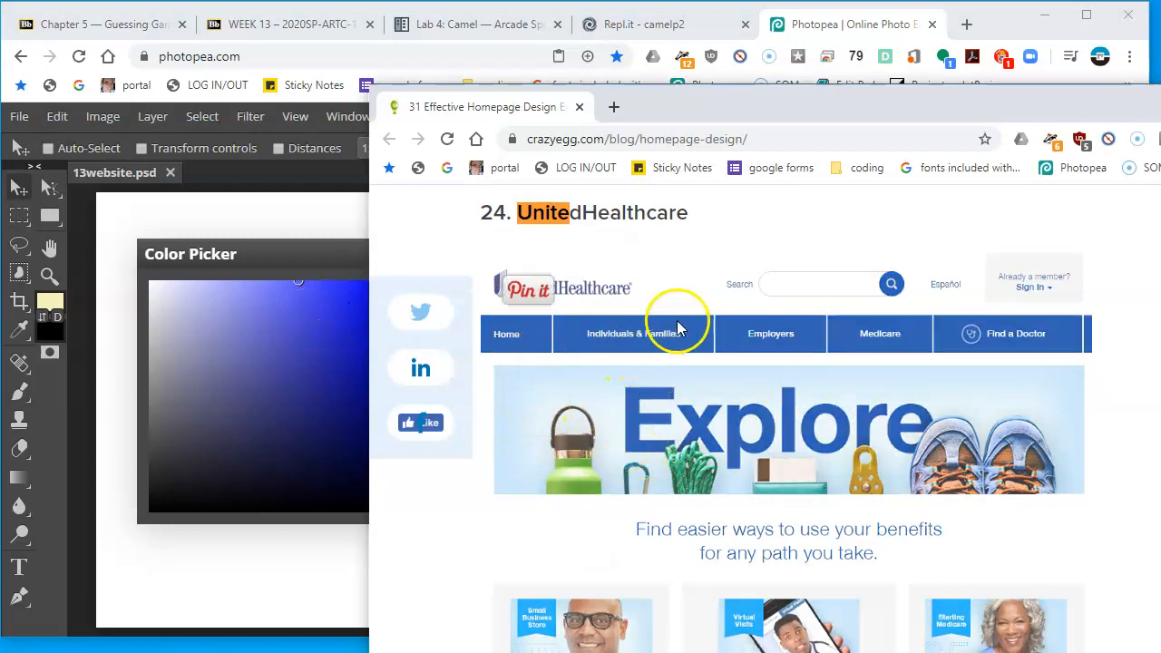
{"action": "left_click", "coordinate": [331, 263]}
{"action": "left_click_drag", "start_coordinate": [359, 290], "coordinate": [370, 291]}
{"action": "left_click", "coordinate": [499, 292]}
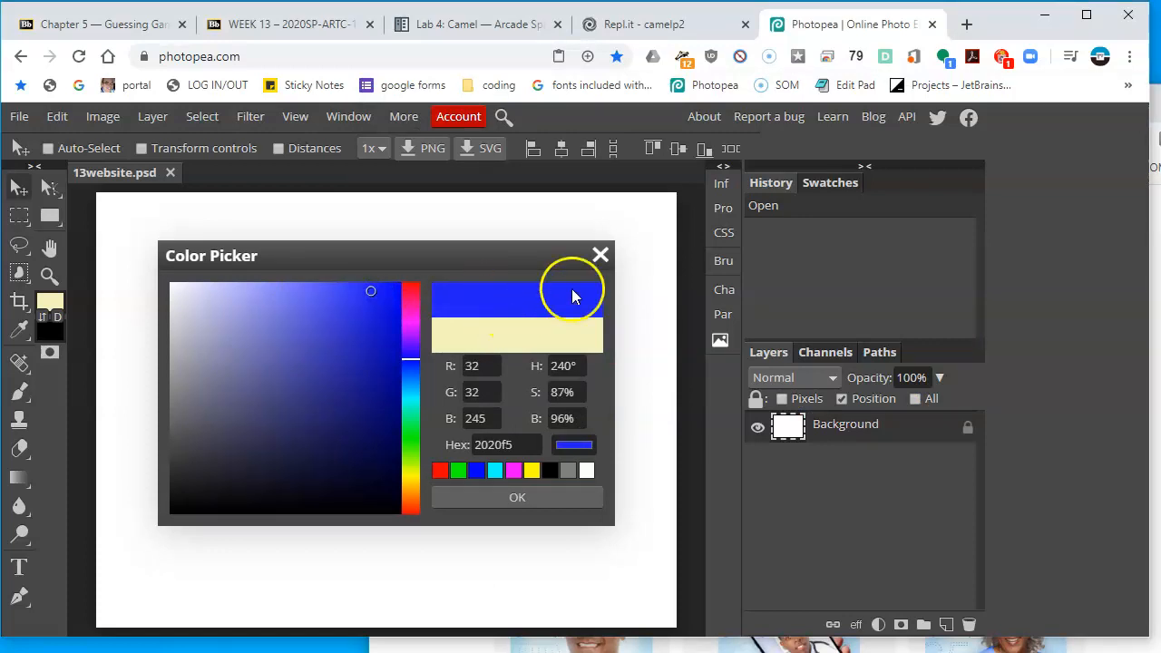
{"action": "left_click", "coordinate": [558, 494]}
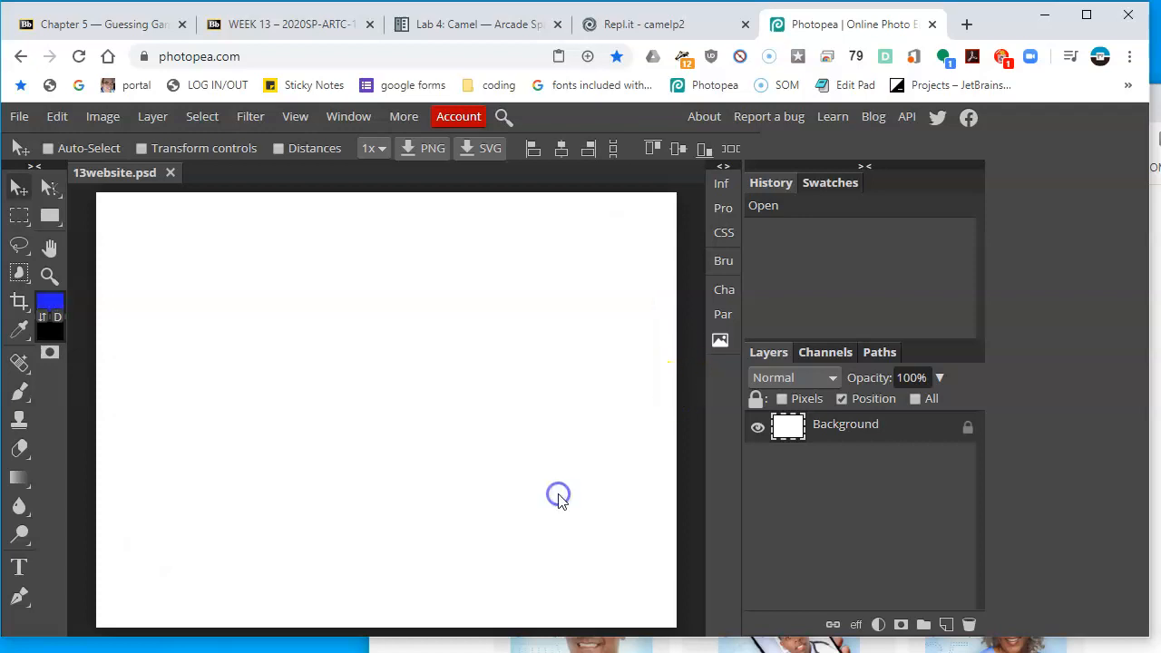
Return to the document and add a new empty layer above the Background
{"action": "left_click", "coordinate": [408, 646]}
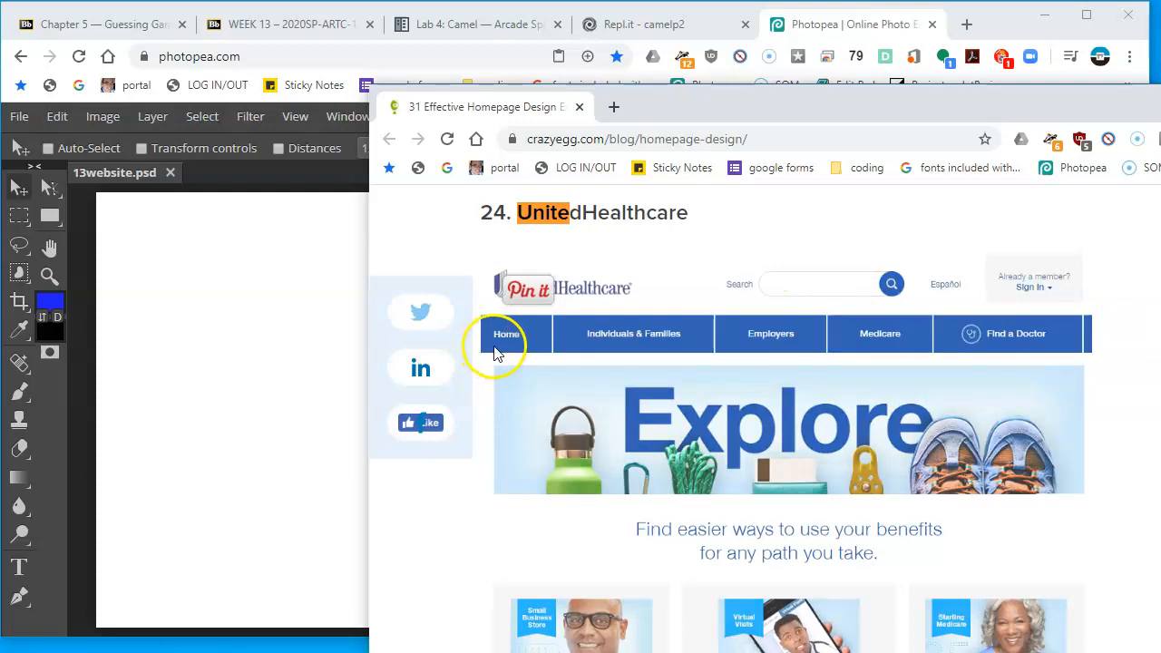
{"action": "left_click", "coordinate": [302, 320]}
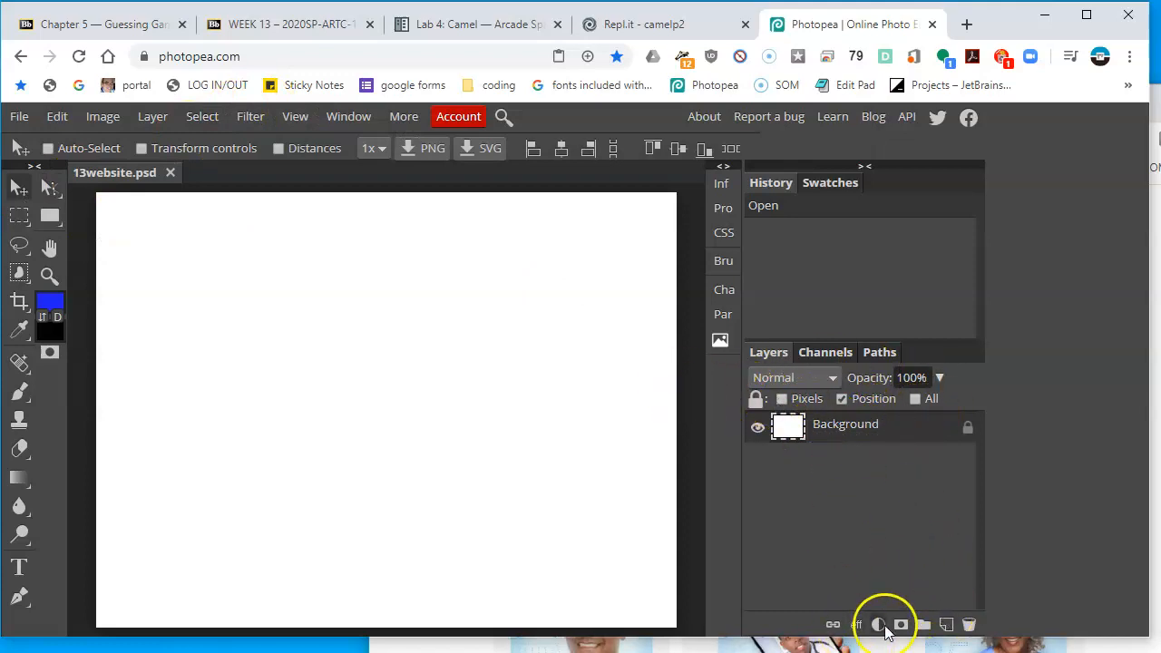
{"action": "left_click", "coordinate": [946, 626]}
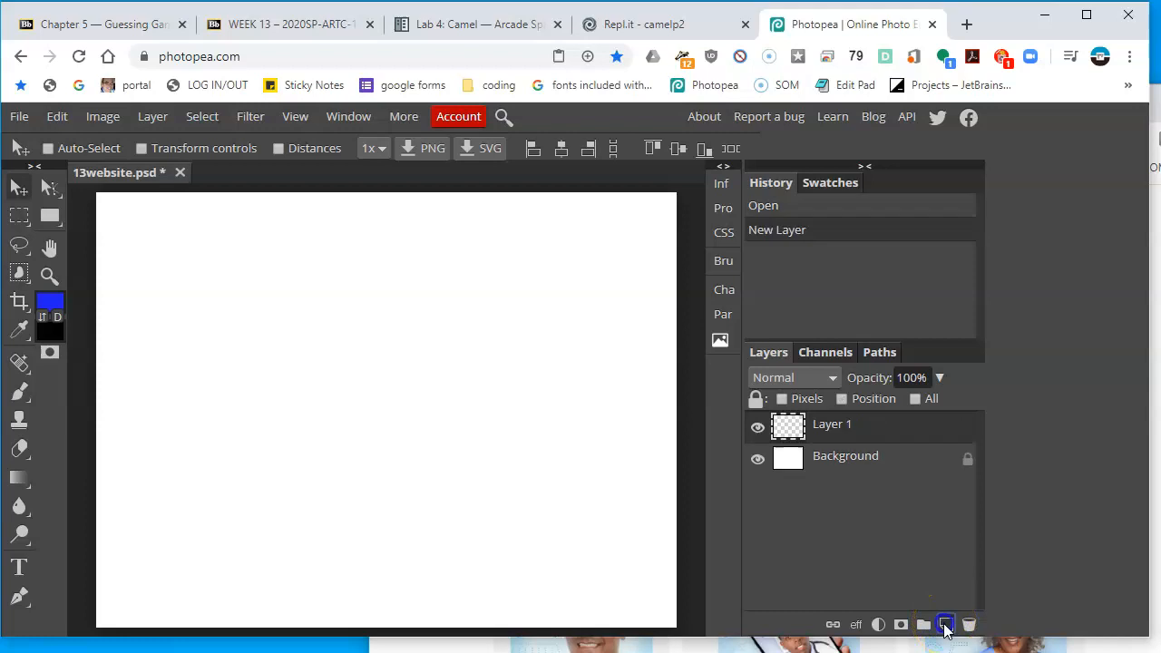
Draw a rectangle shape as a banner spanning the canvas width near the top with the Rectangle tool
{"action": "left_click", "coordinate": [47, 217]}
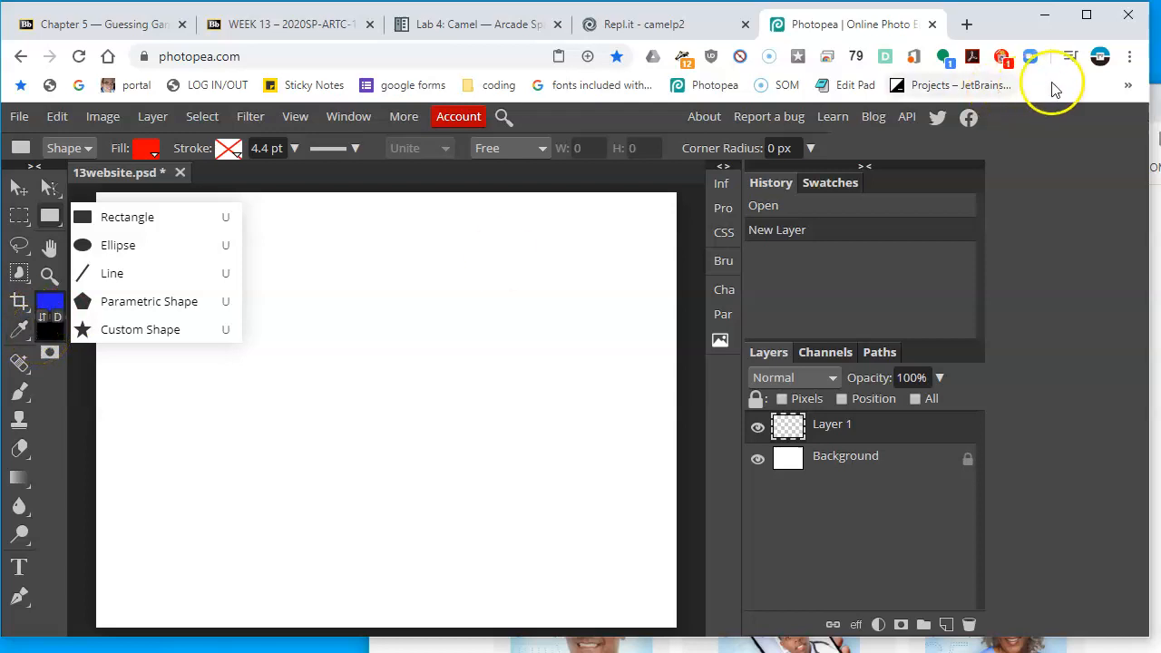
{"action": "left_click", "coordinate": [52, 306]}
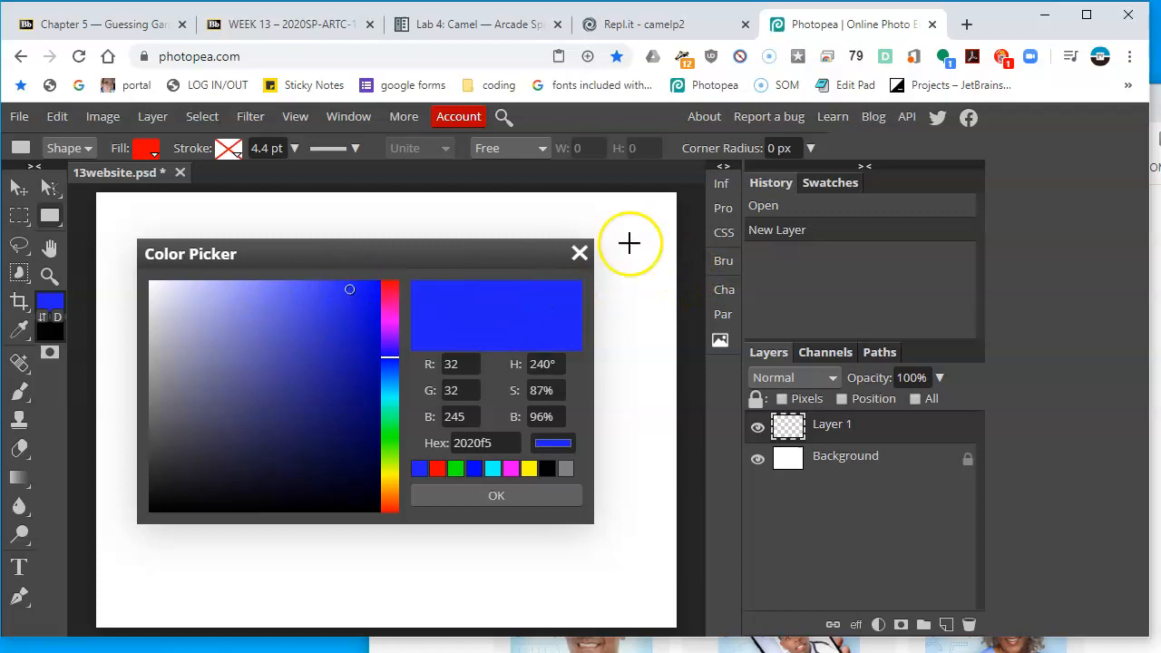
{"action": "left_click", "coordinate": [580, 254]}
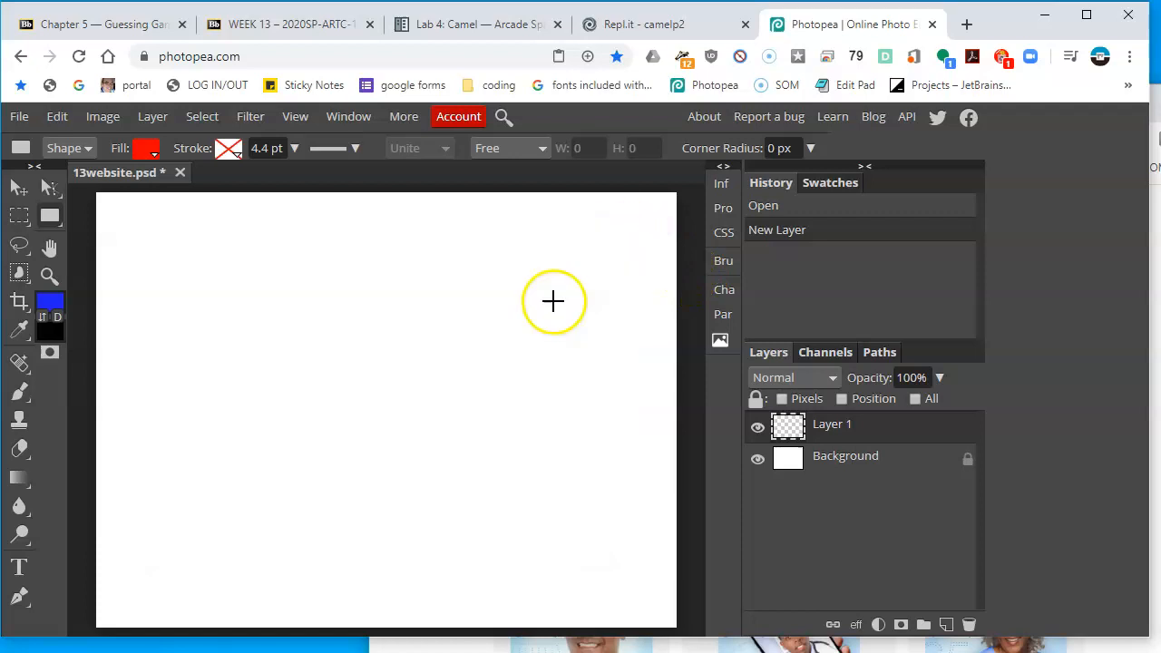
{"action": "right_click", "coordinate": [47, 218]}
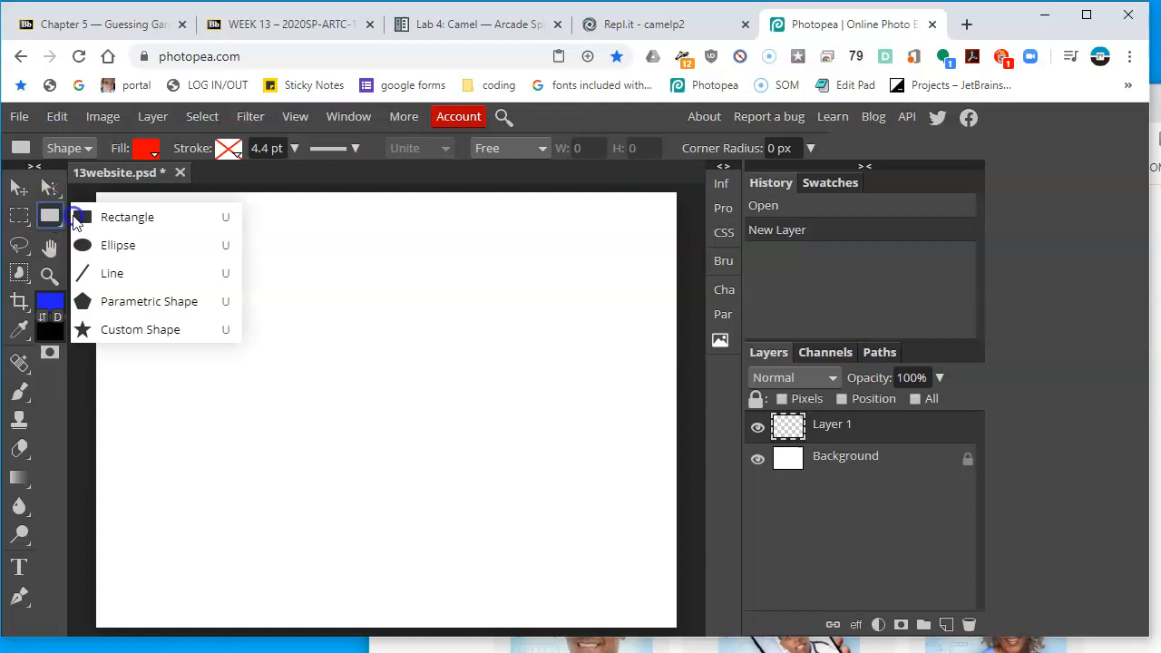
{"action": "left_click", "coordinate": [123, 209]}
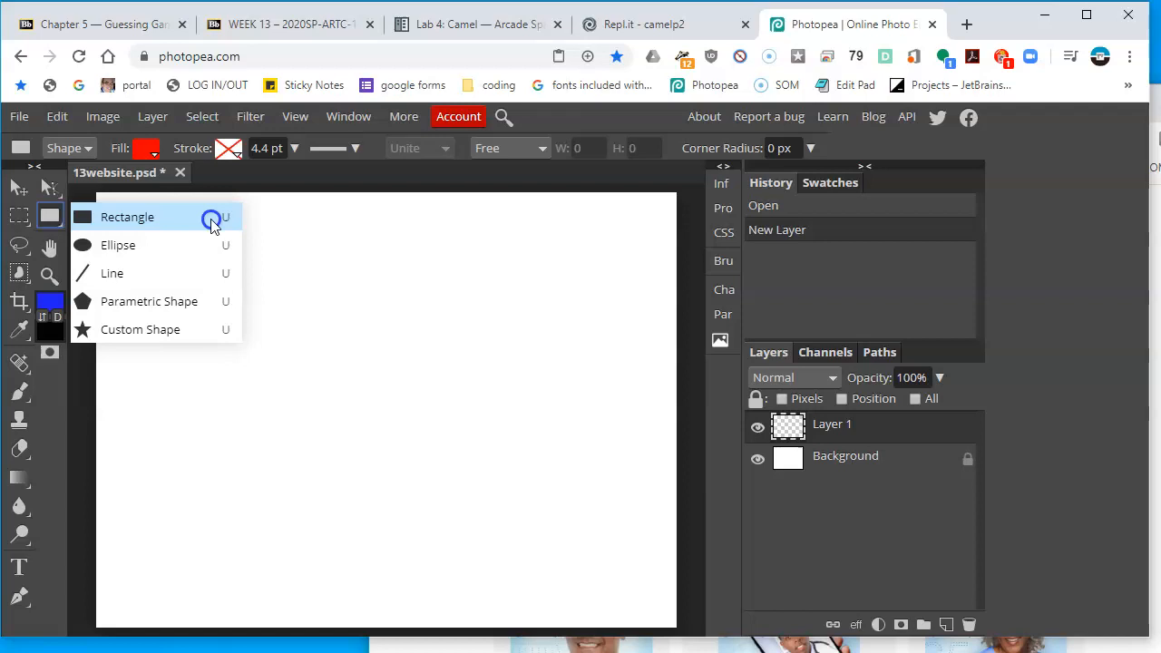
{"action": "left_click", "coordinate": [181, 219]}
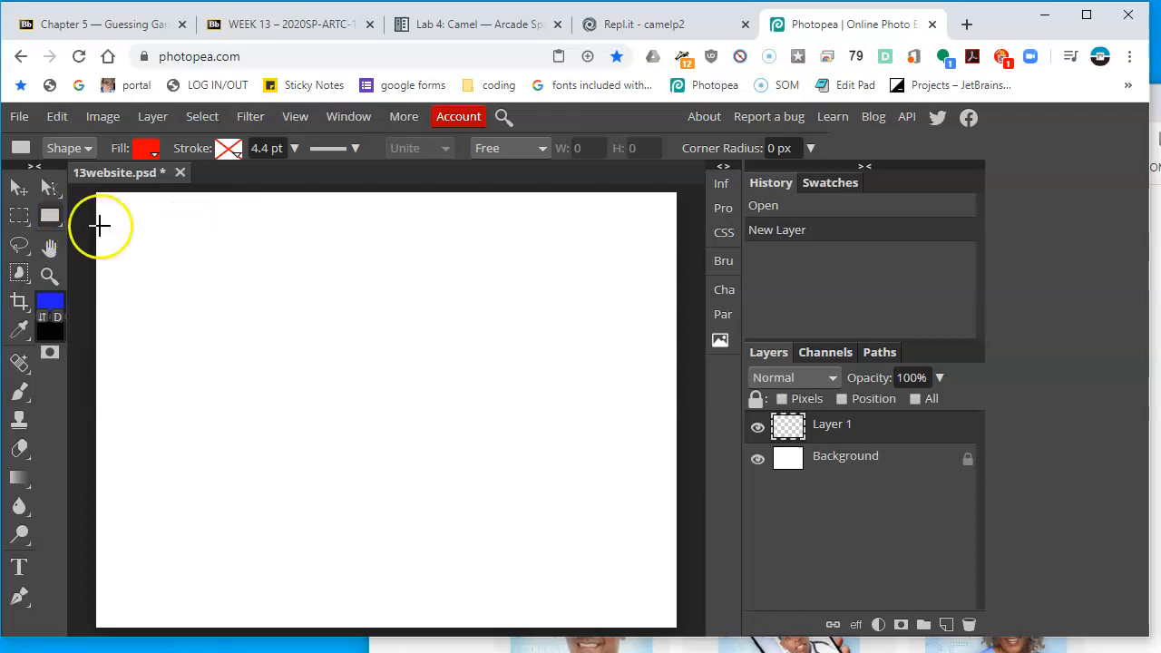
{"action": "left_click", "coordinate": [1155, 283]}
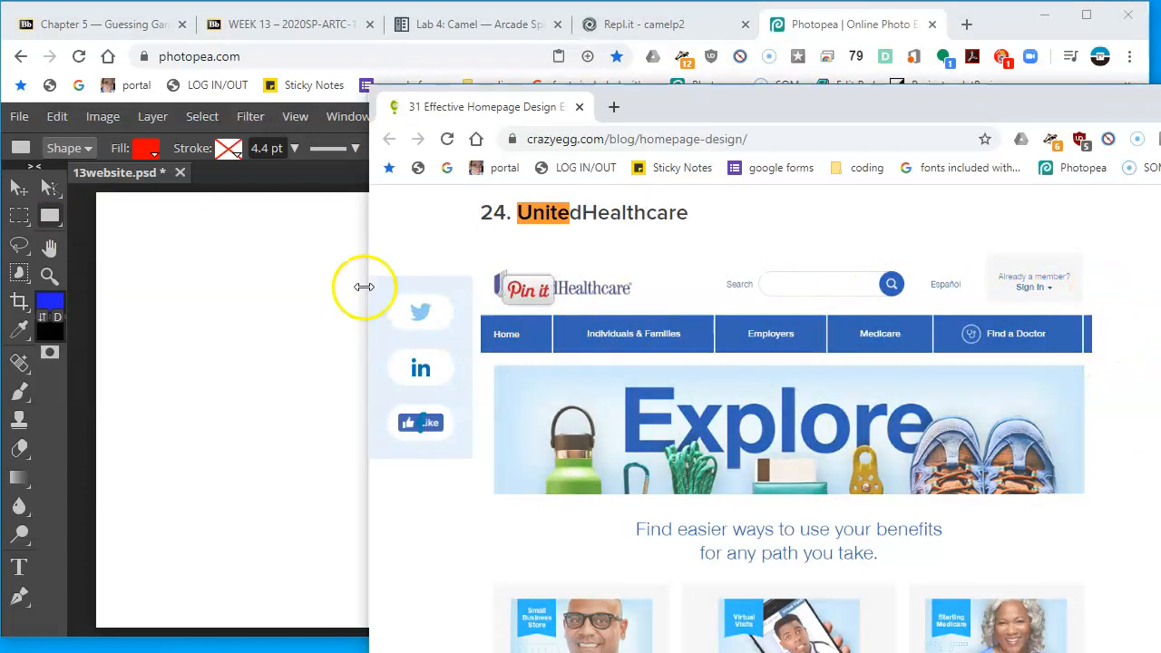
{"action": "left_click", "coordinate": [86, 254]}
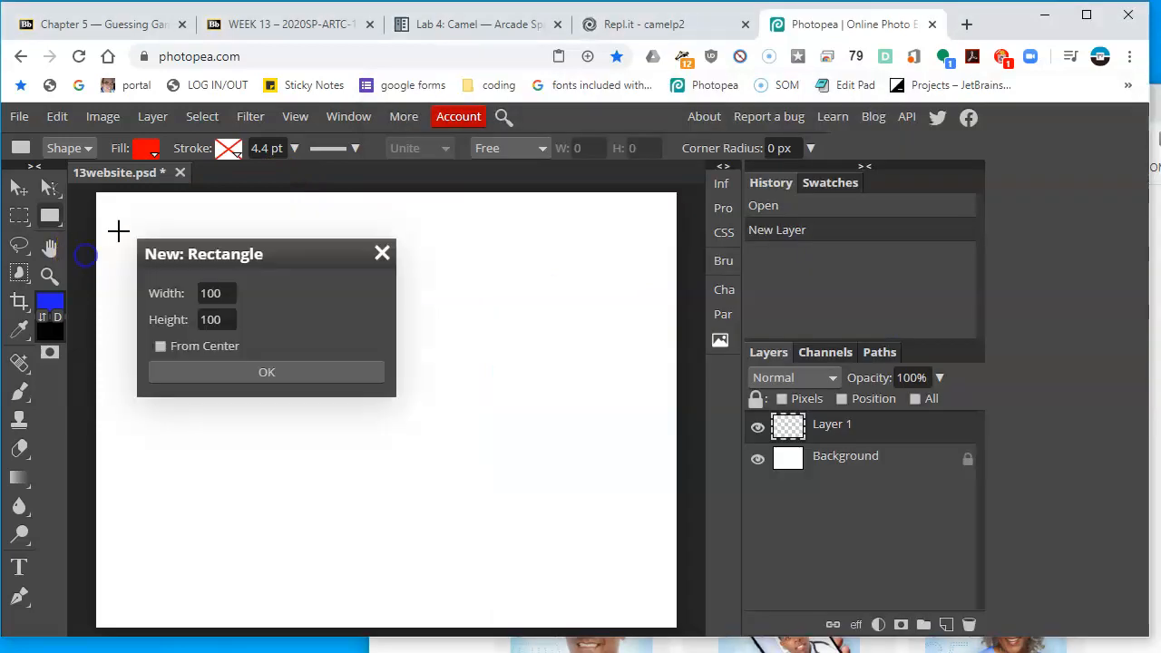
{"action": "left_click", "coordinate": [84, 239]}
{"action": "left_click_drag", "start_coordinate": [90, 234], "coordinate": [688, 276]}
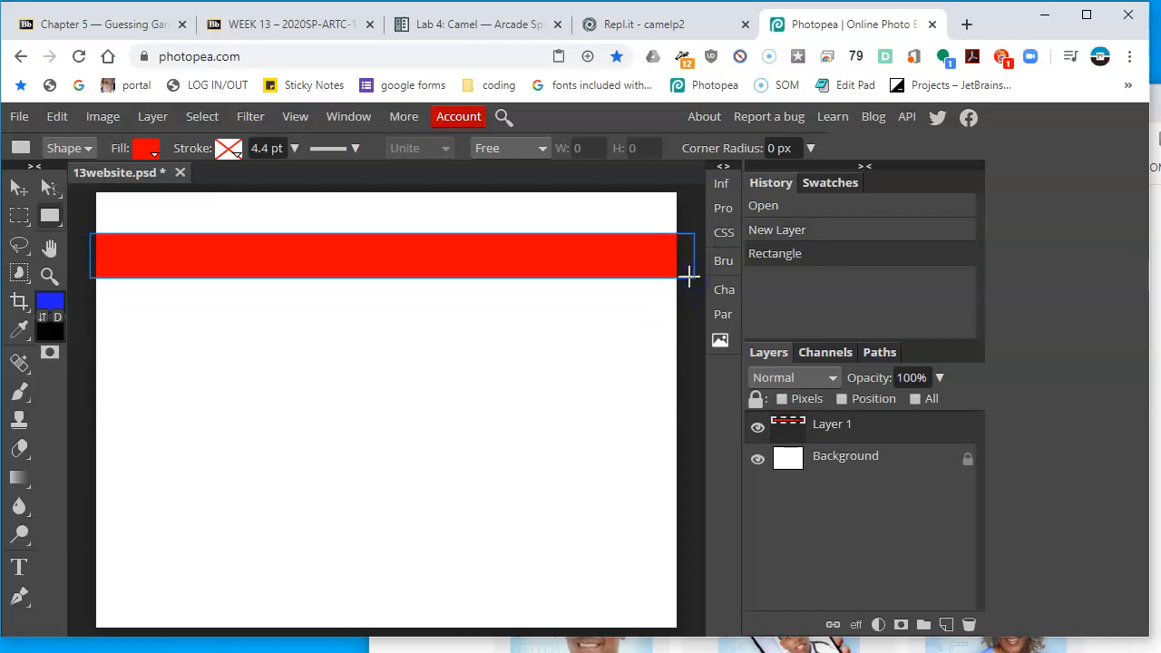
Change the banner rectangle's fill colour to blue, hex 2222ff
{"action": "left_click", "coordinate": [144, 152]}
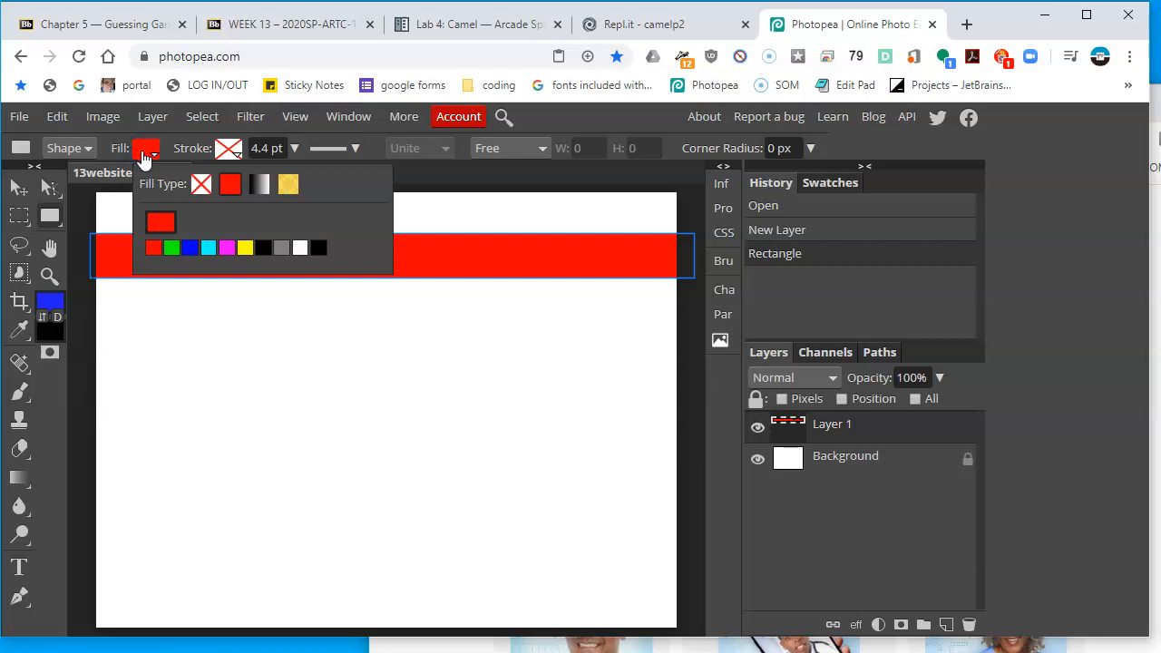
{"action": "left_click", "coordinate": [190, 248]}
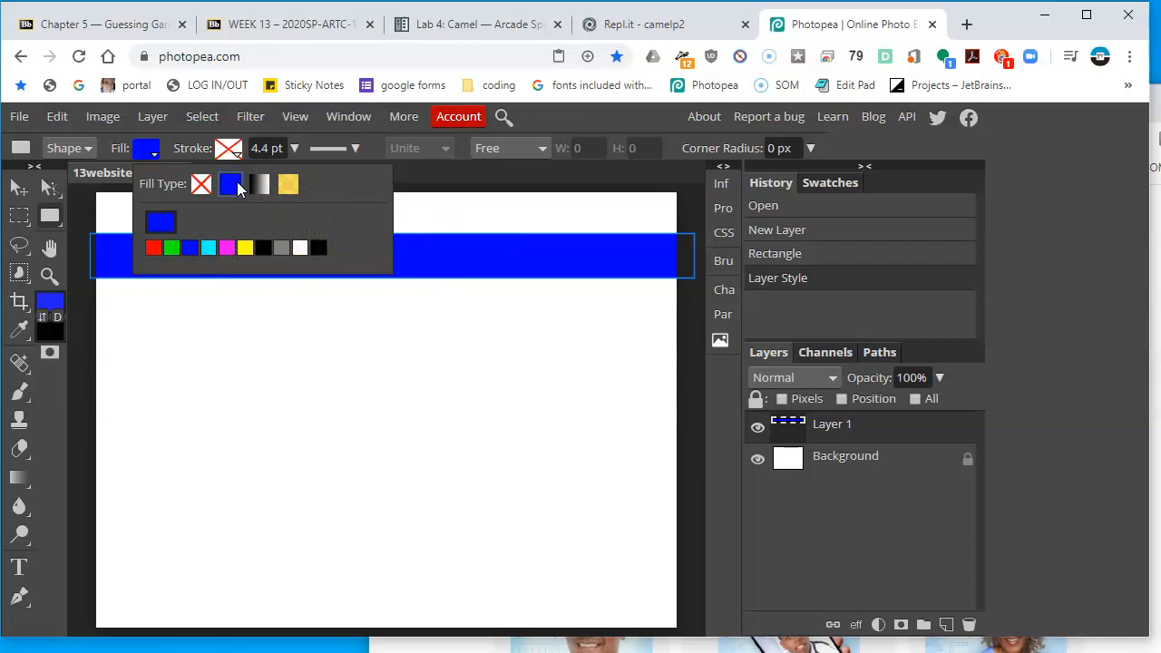
{"action": "left_click", "coordinate": [160, 227]}
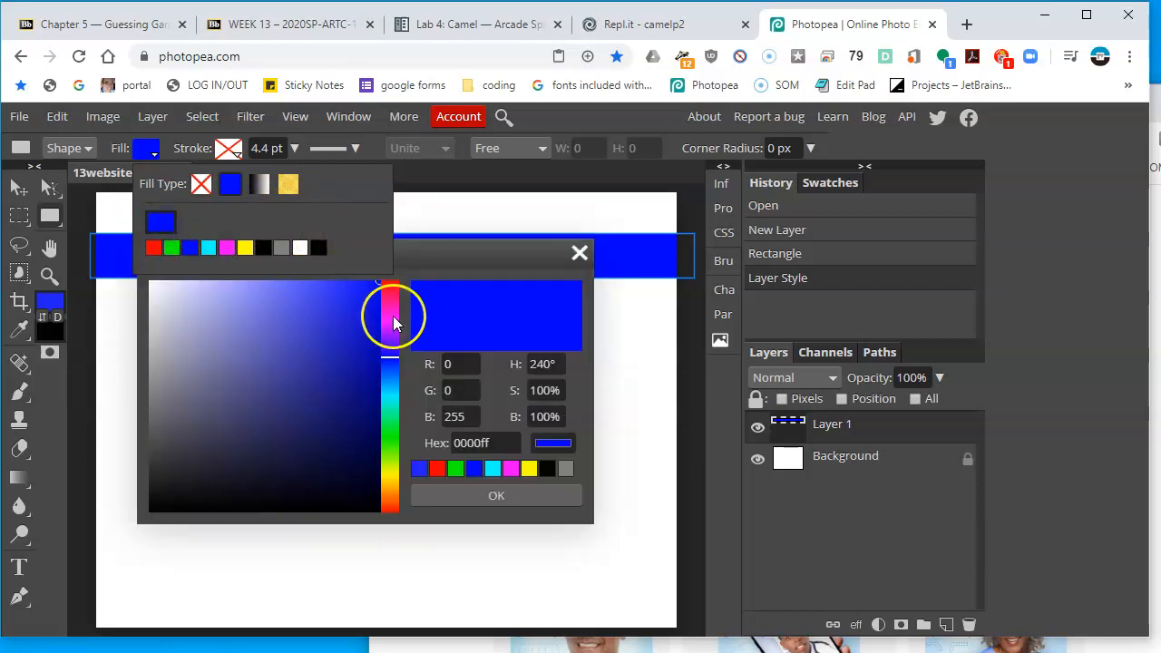
{"action": "left_click", "coordinate": [374, 283]}
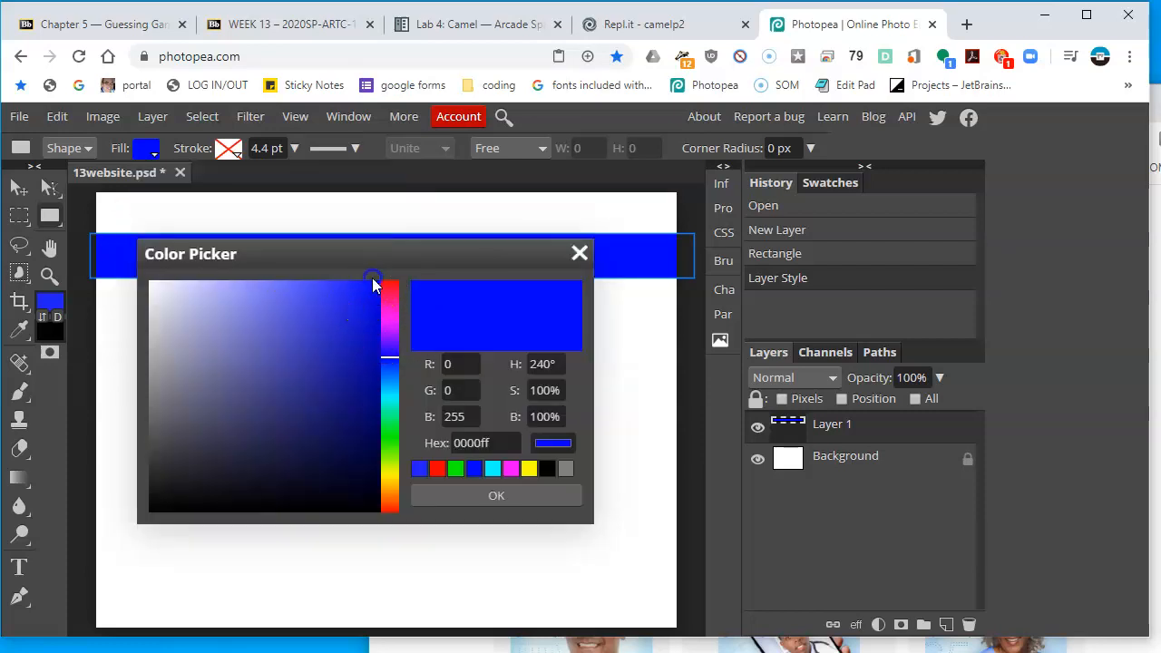
{"action": "left_click_drag", "start_coordinate": [360, 279], "coordinate": [350, 285]}
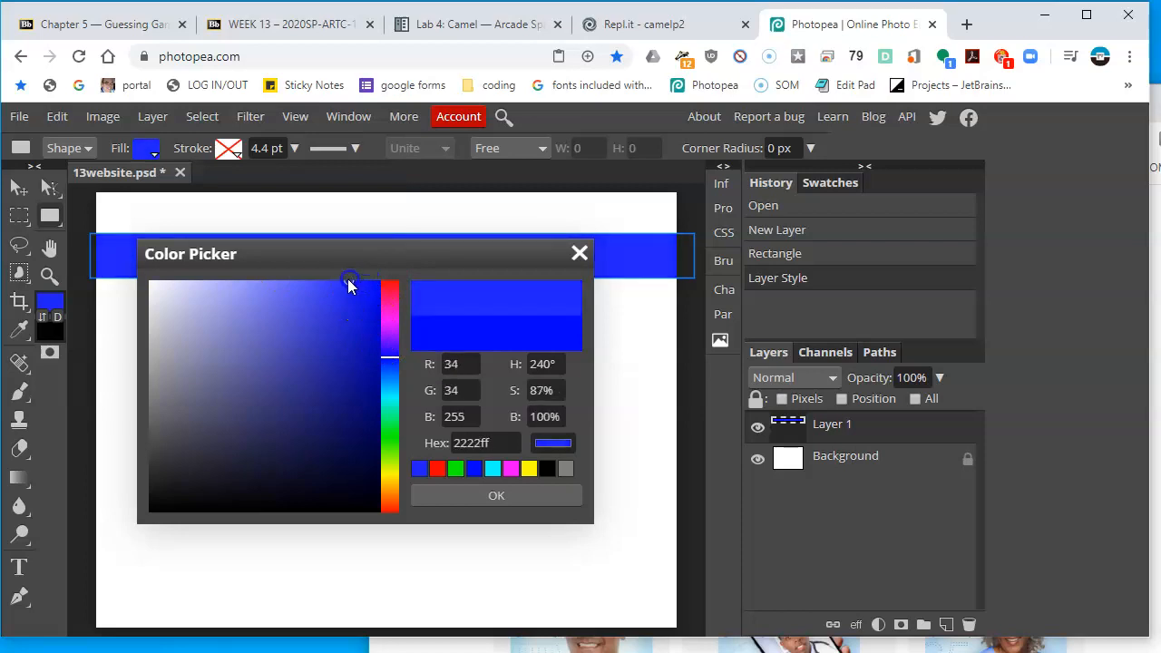
{"action": "left_click", "coordinate": [531, 490]}
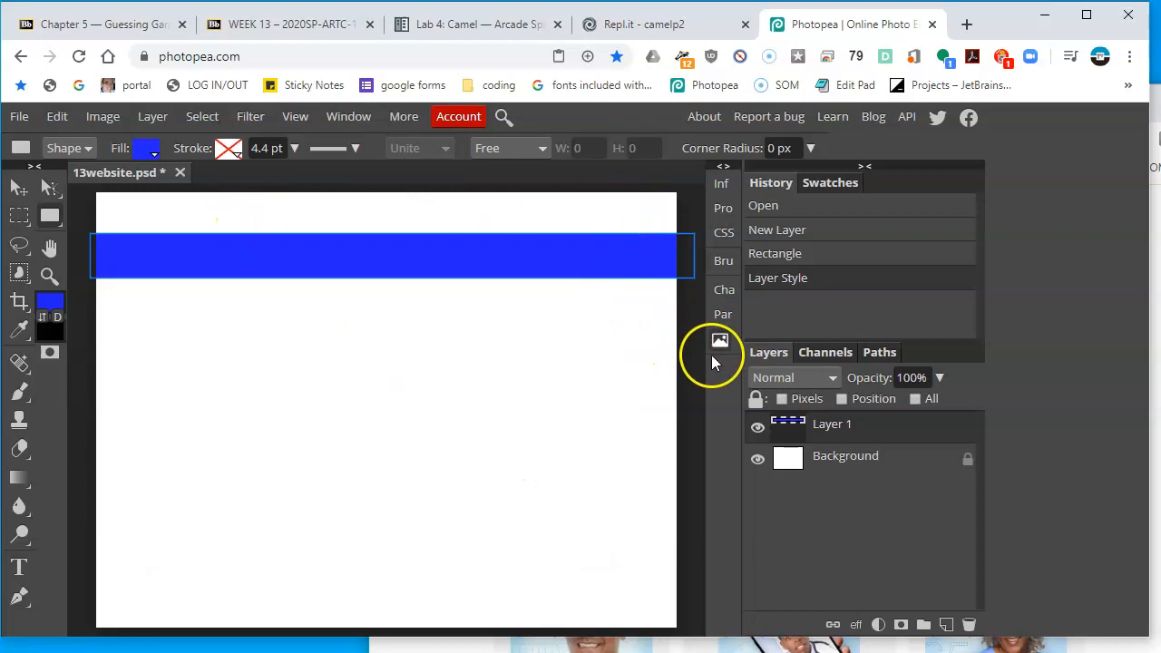
Move the banner and resize its sides with transform controls so it spans exactly the canvas width
{"action": "left_click", "coordinate": [18, 186]}
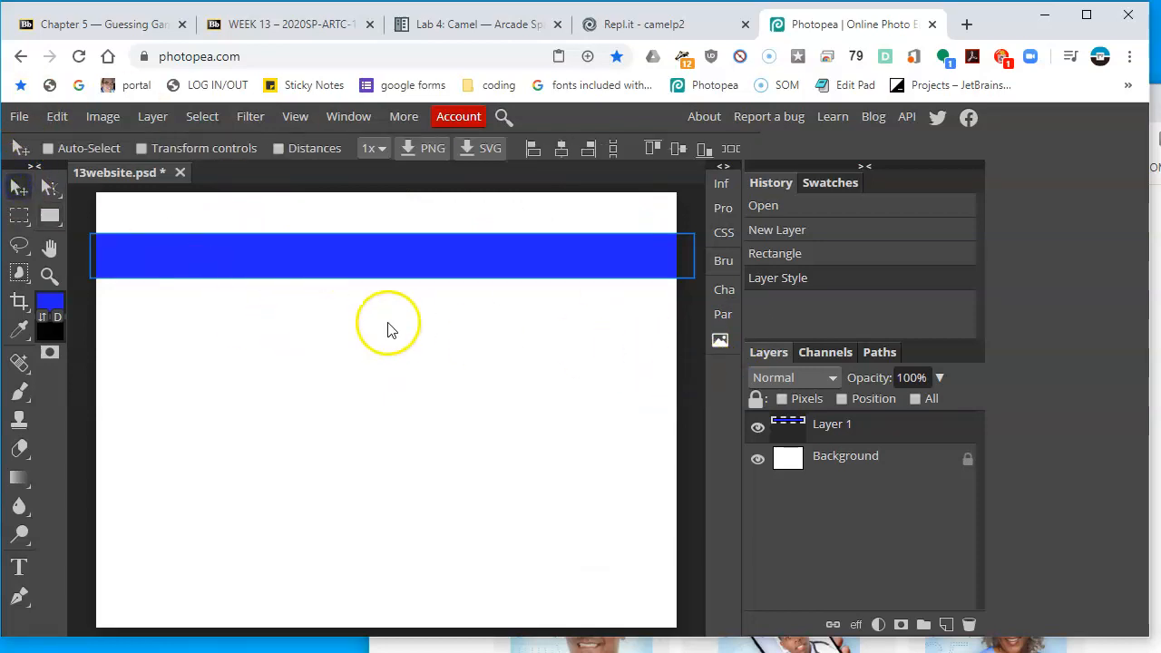
{"action": "left_click_drag", "start_coordinate": [383, 250], "coordinate": [377, 251]}
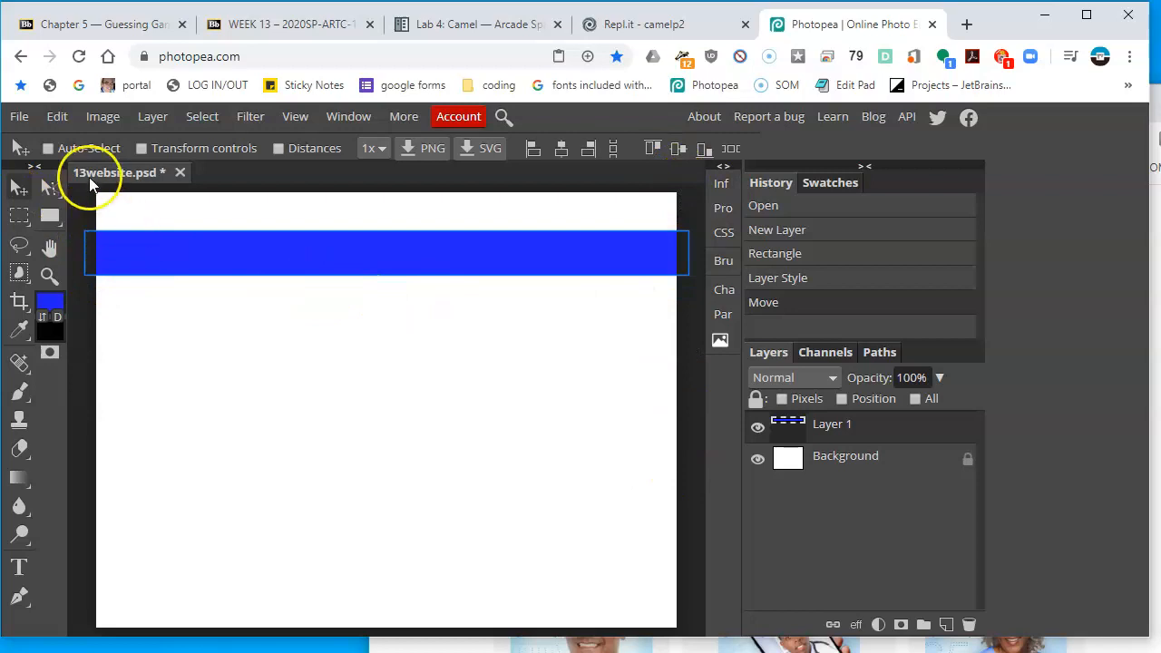
{"action": "left_click", "coordinate": [178, 153]}
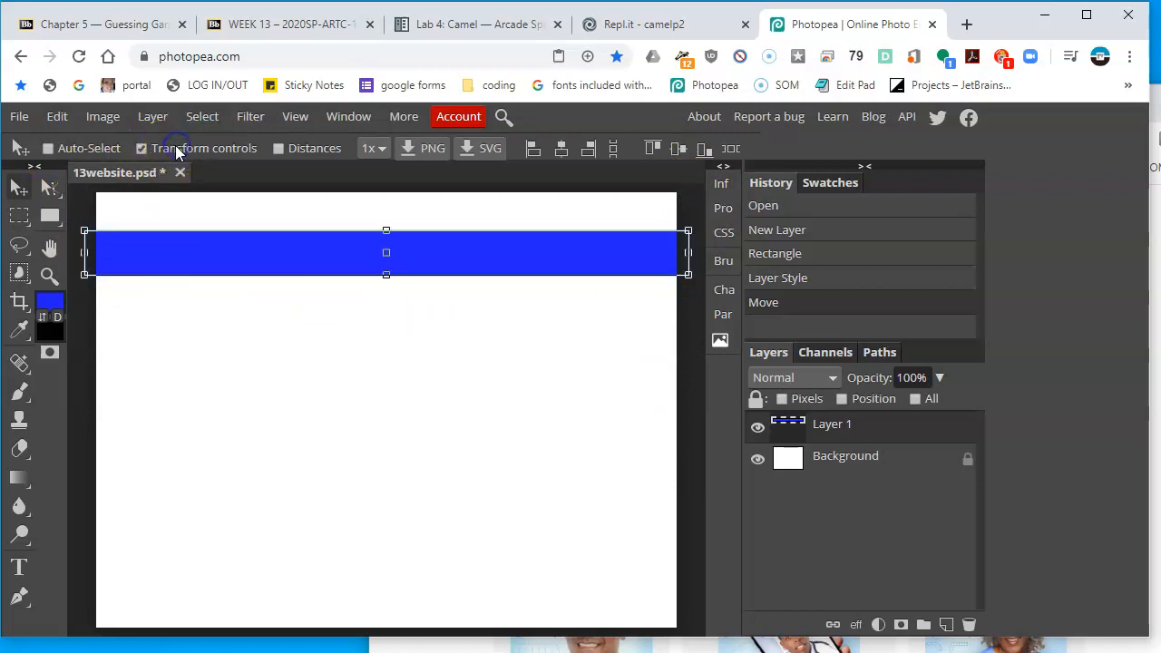
{"action": "left_click_drag", "start_coordinate": [88, 253], "coordinate": [95, 252]}
{"action": "left_click_drag", "start_coordinate": [689, 252], "coordinate": [680, 254]}
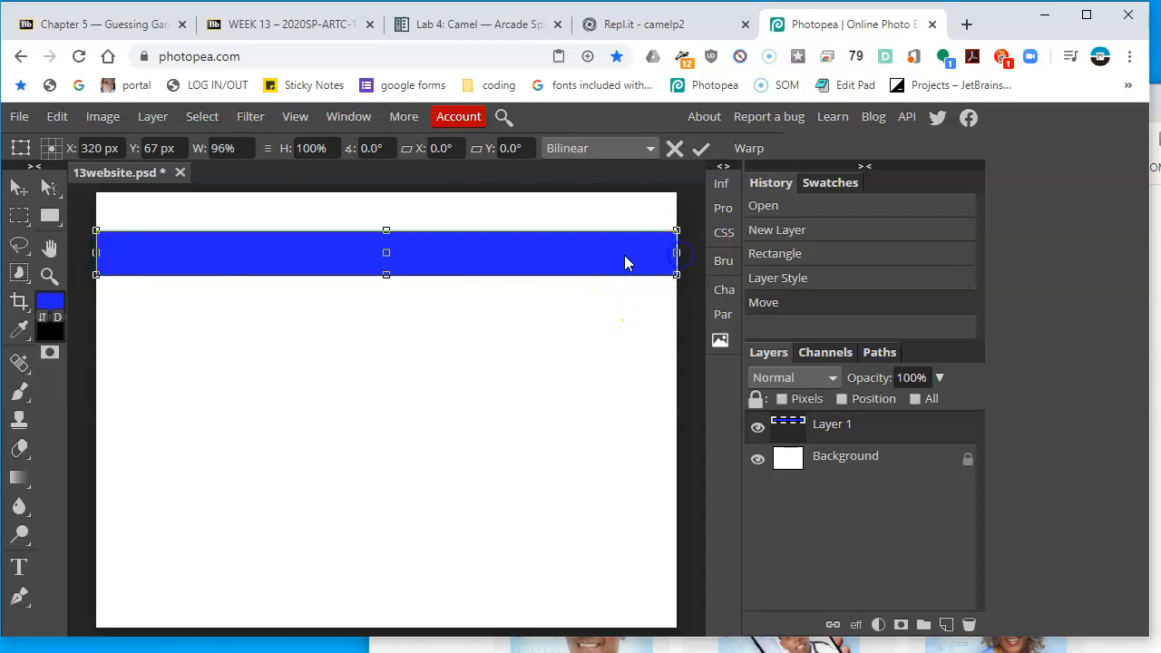
{"action": "key", "text": "Return"}
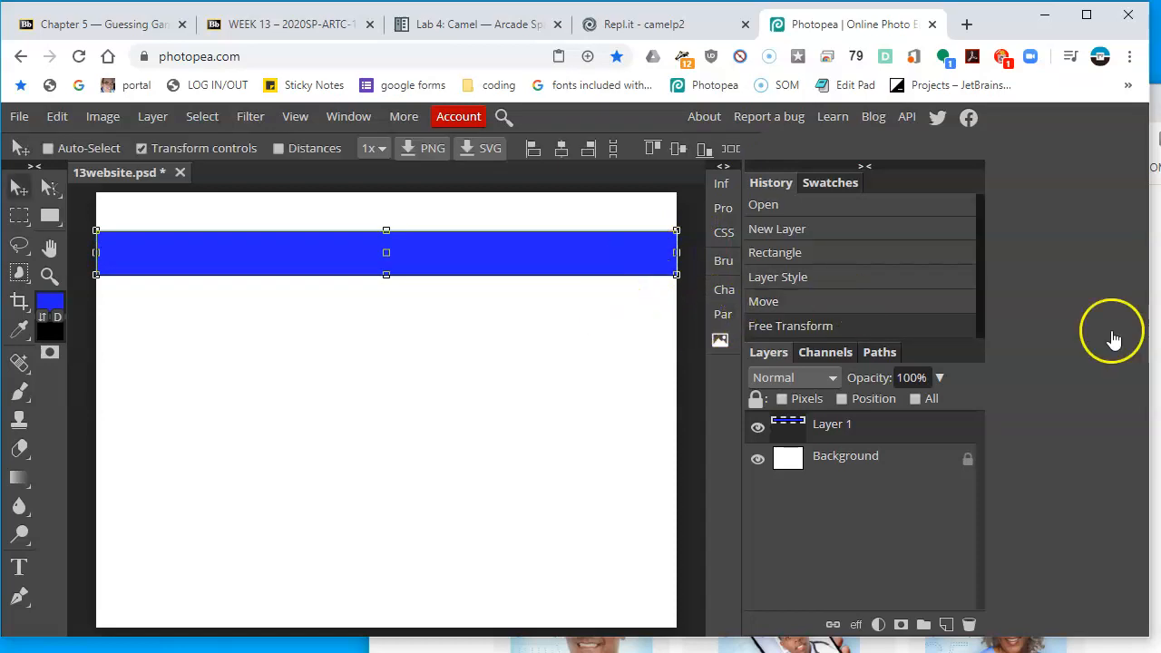
Compare with the reference navigation bar, then shrink the blue banner to about 18% of its width as the first tab
{"action": "left_click", "coordinate": [1155, 335]}
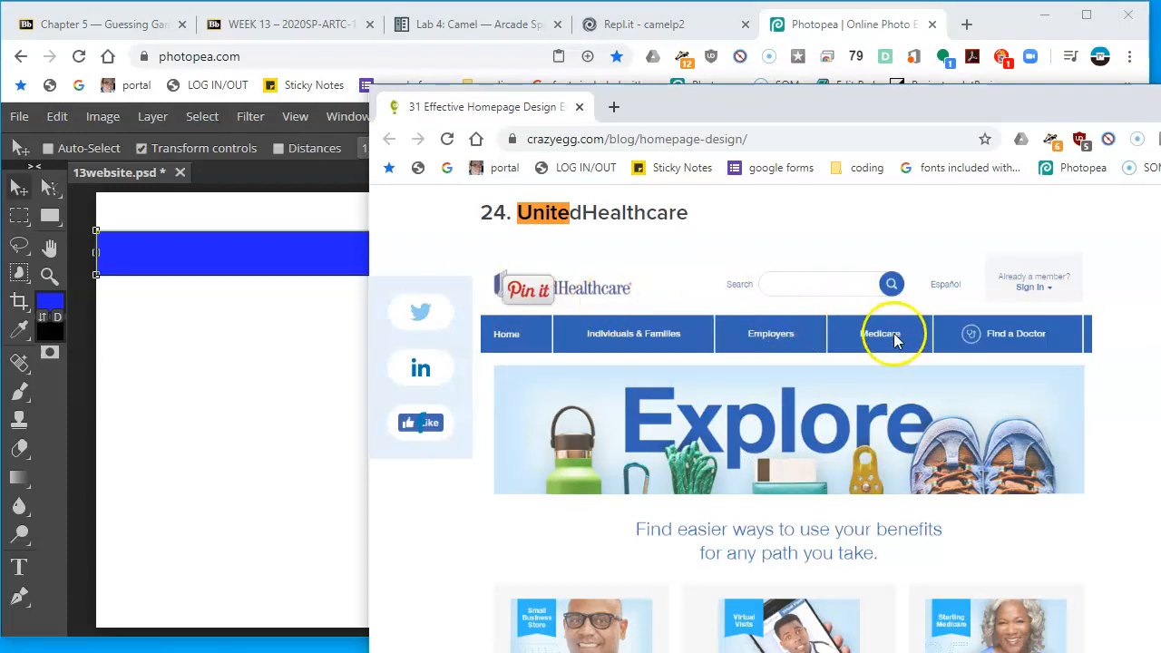
{"action": "left_click", "coordinate": [267, 319]}
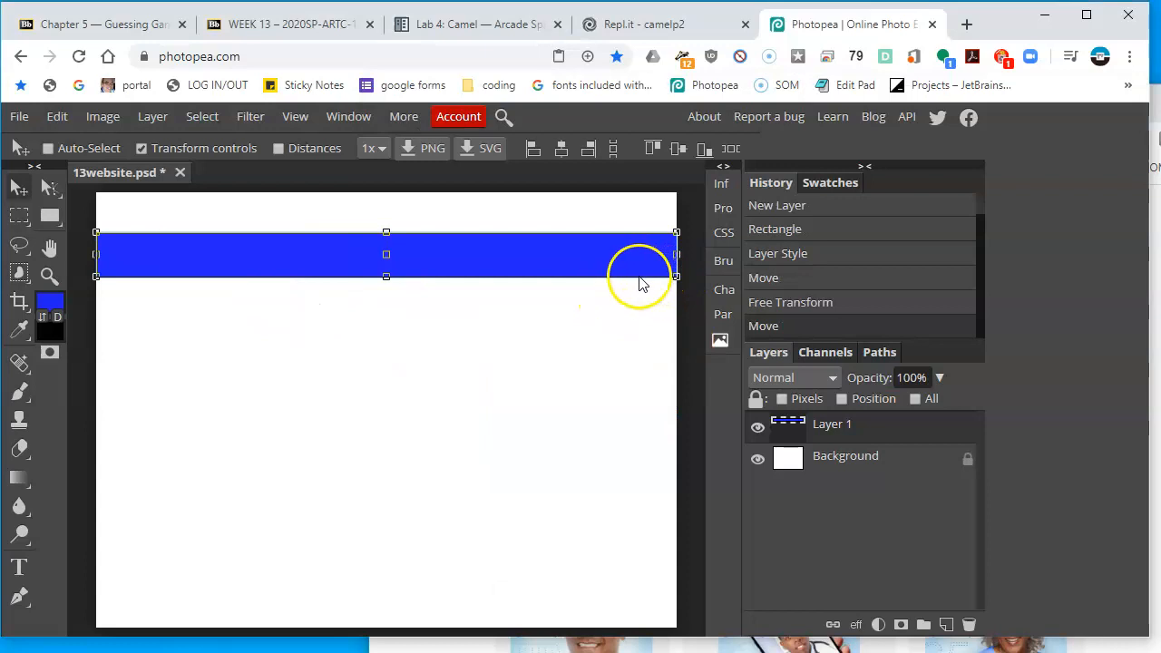
{"action": "left_click", "coordinate": [388, 273]}
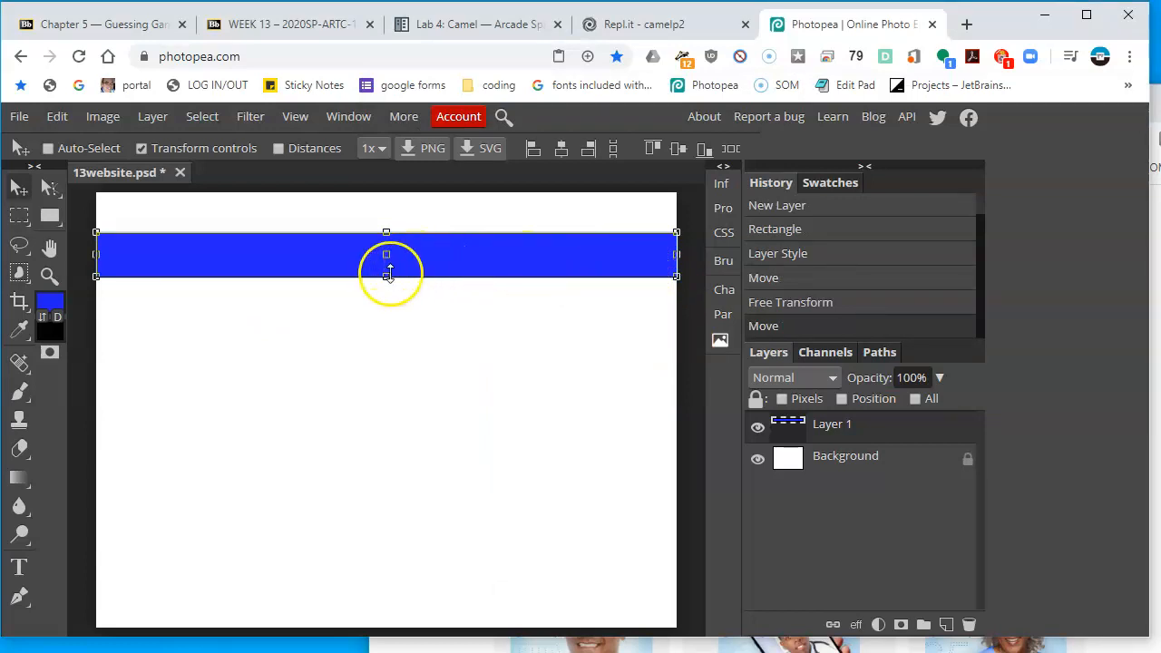
{"action": "mouse_move", "coordinate": [388, 273]}
{"action": "left_mouse_down"}
{"action": "mouse_move", "coordinate": [379, 275]}
{"action": "mouse_move", "coordinate": [388, 273]}
{"action": "left_mouse_up"}
{"action": "left_click_drag", "start_coordinate": [387, 274], "coordinate": [387, 272]}
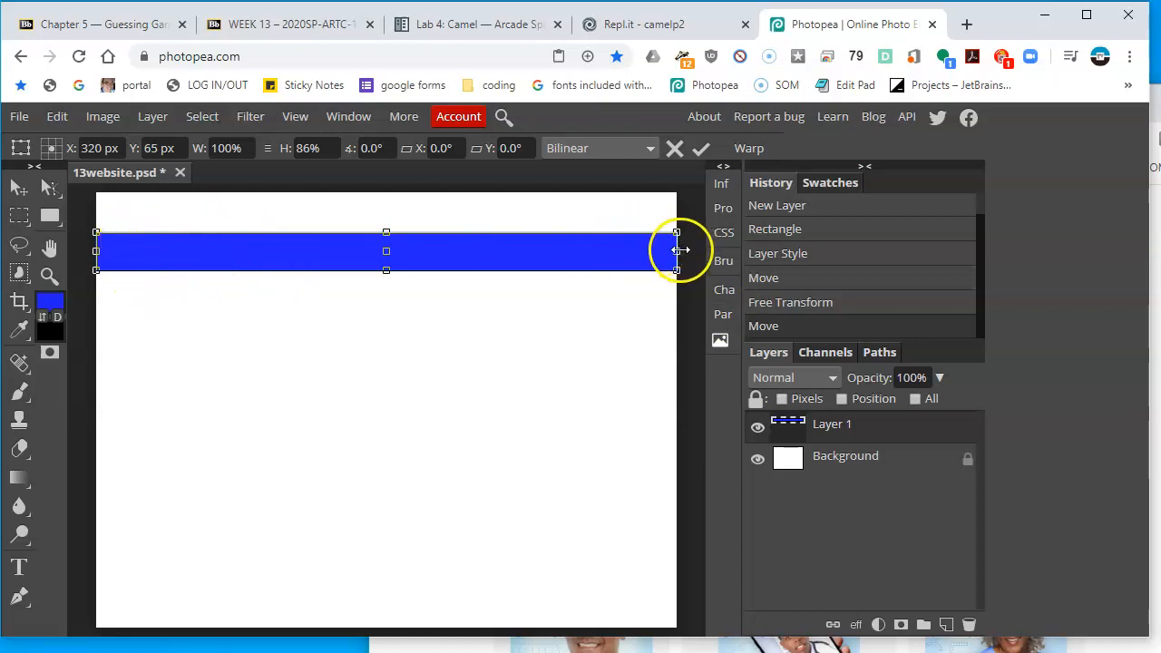
{"action": "left_click_drag", "start_coordinate": [676, 246], "coordinate": [199, 270]}
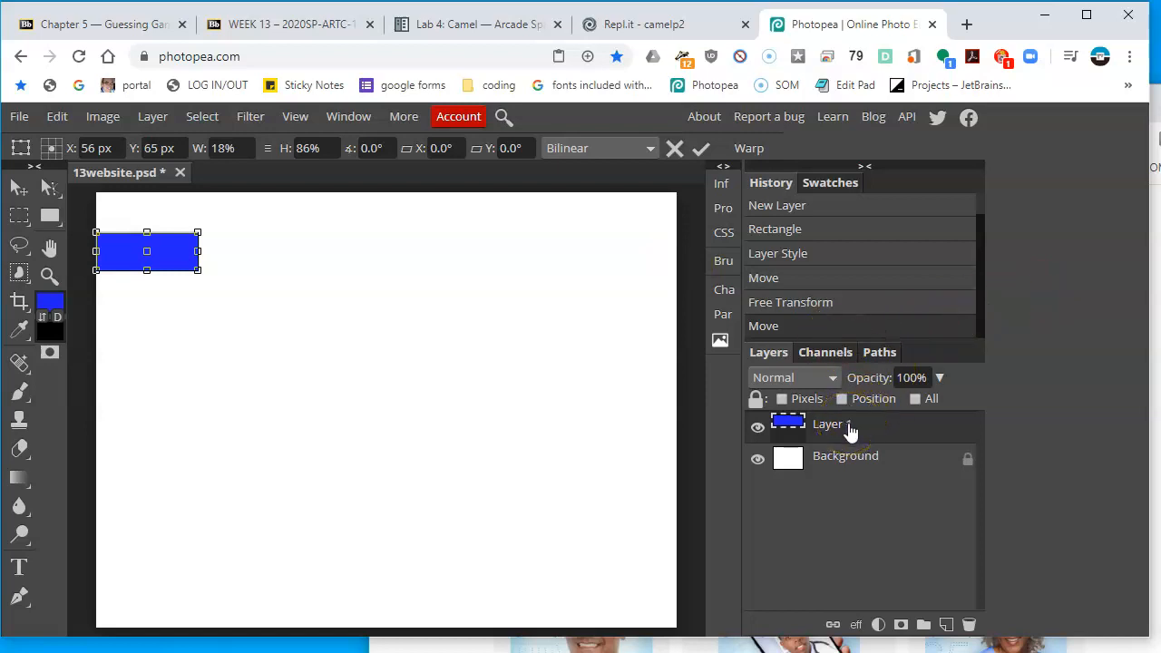
{"action": "left_click", "coordinate": [180, 255]}
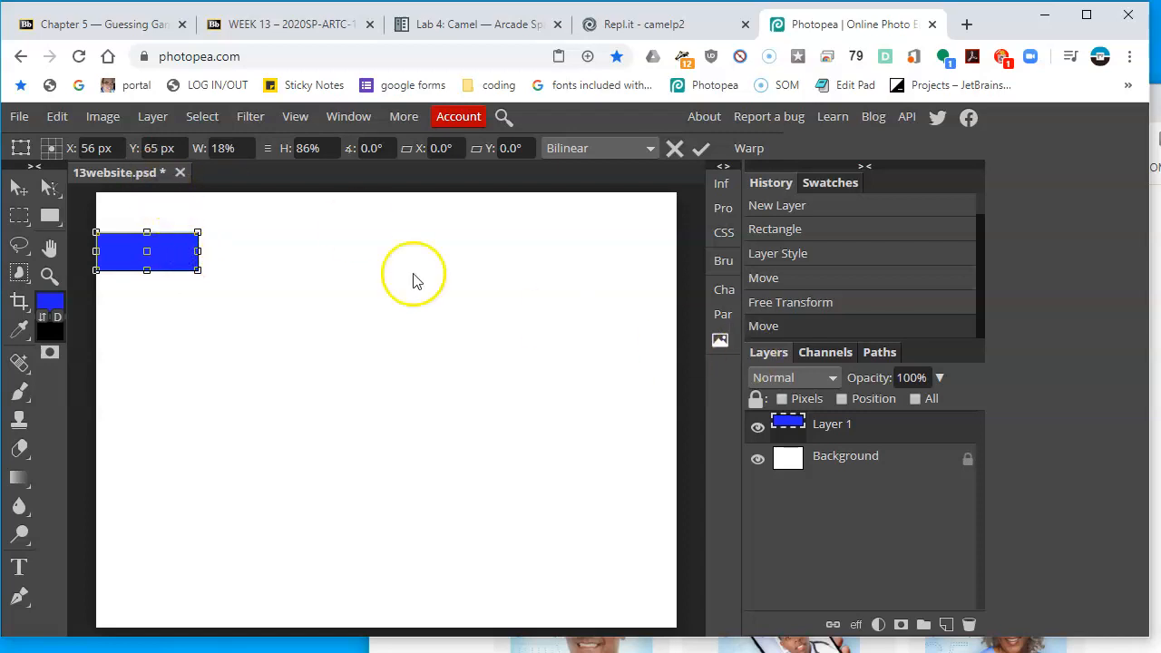
{"action": "left_click", "coordinate": [18, 190]}
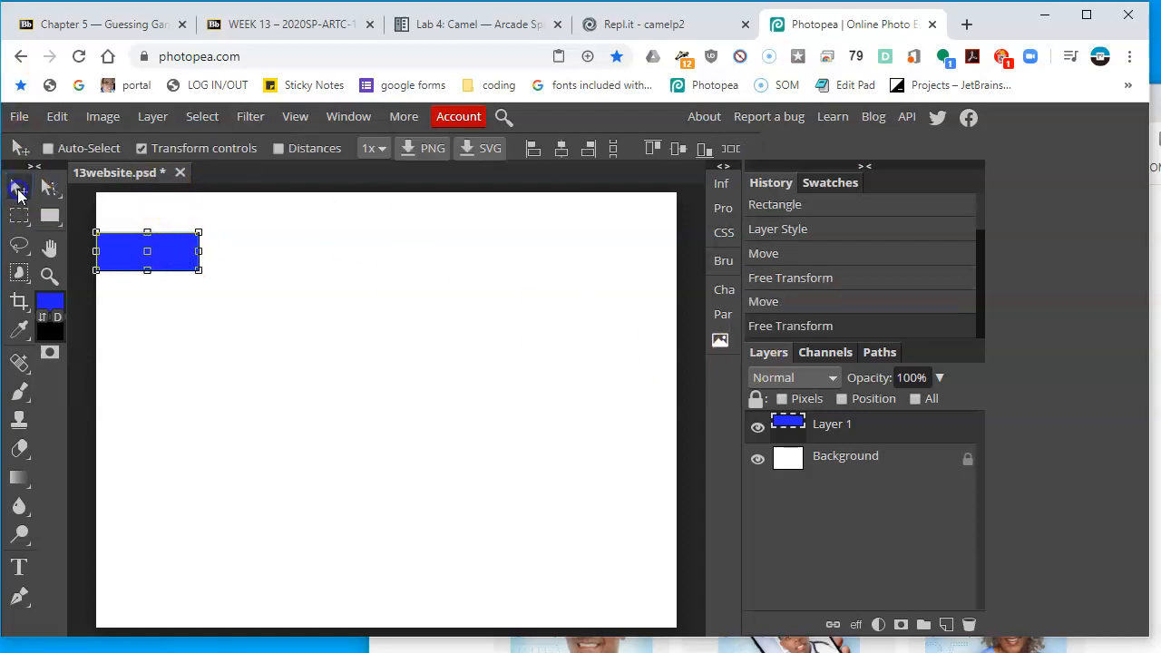
Duplicate the tab layer and place the copy just right of the original tab
{"action": "left_click", "coordinate": [142, 148]}
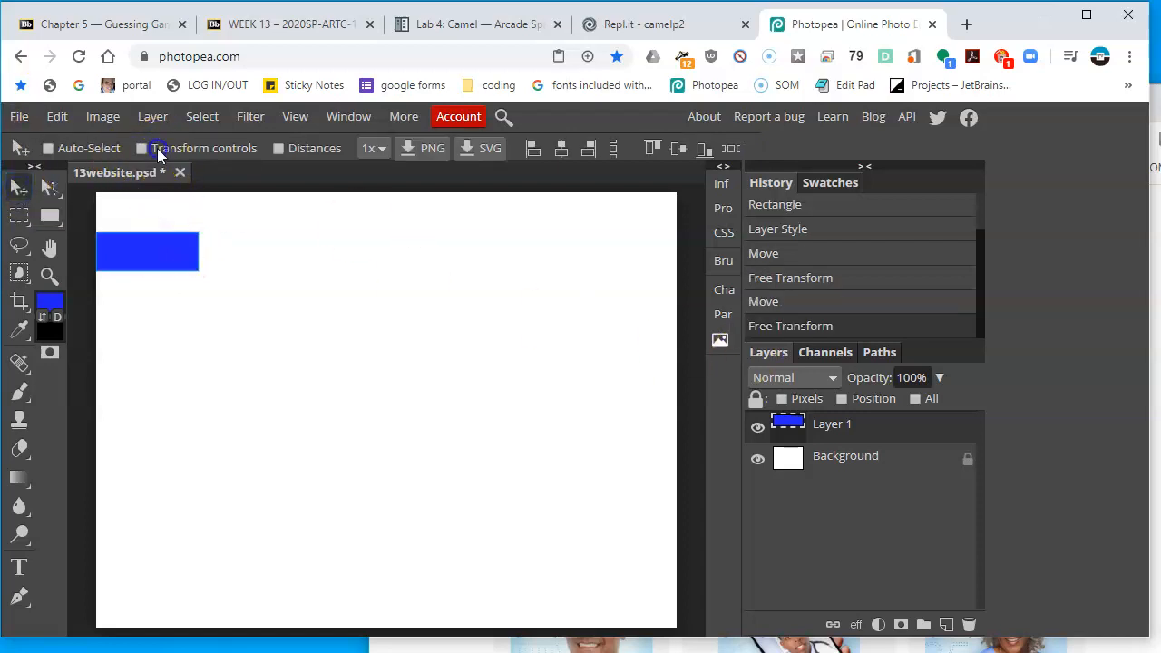
{"action": "right_click", "coordinate": [833, 426]}
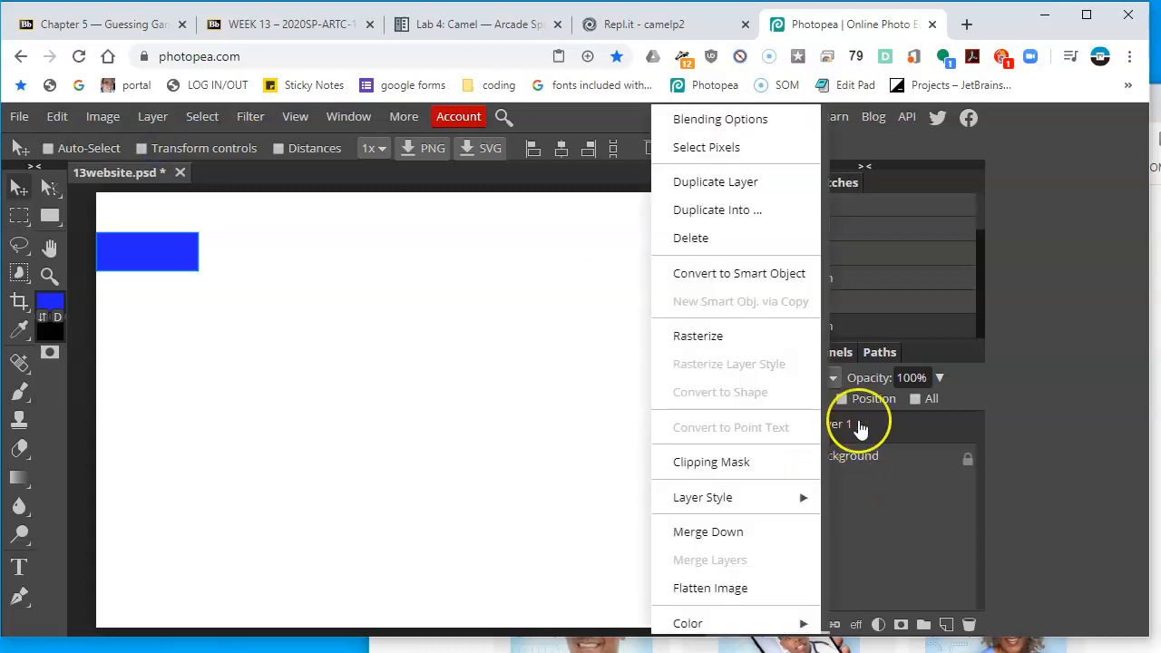
{"action": "left_click", "coordinate": [733, 183]}
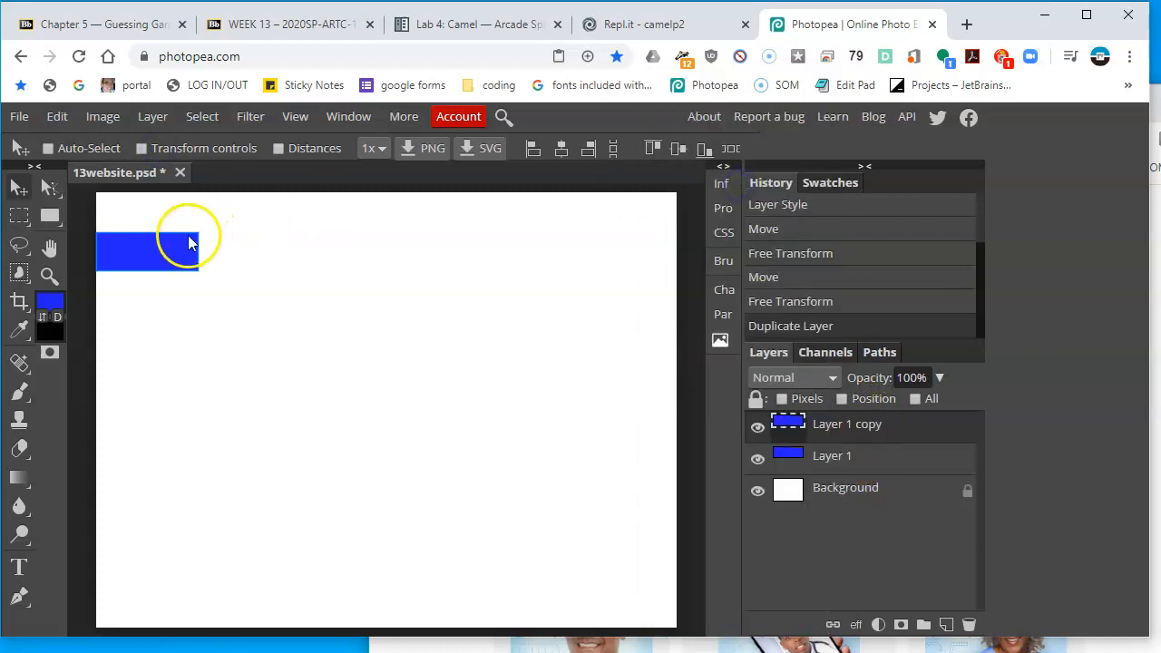
{"action": "left_click_drag", "start_coordinate": [150, 246], "coordinate": [260, 267]}
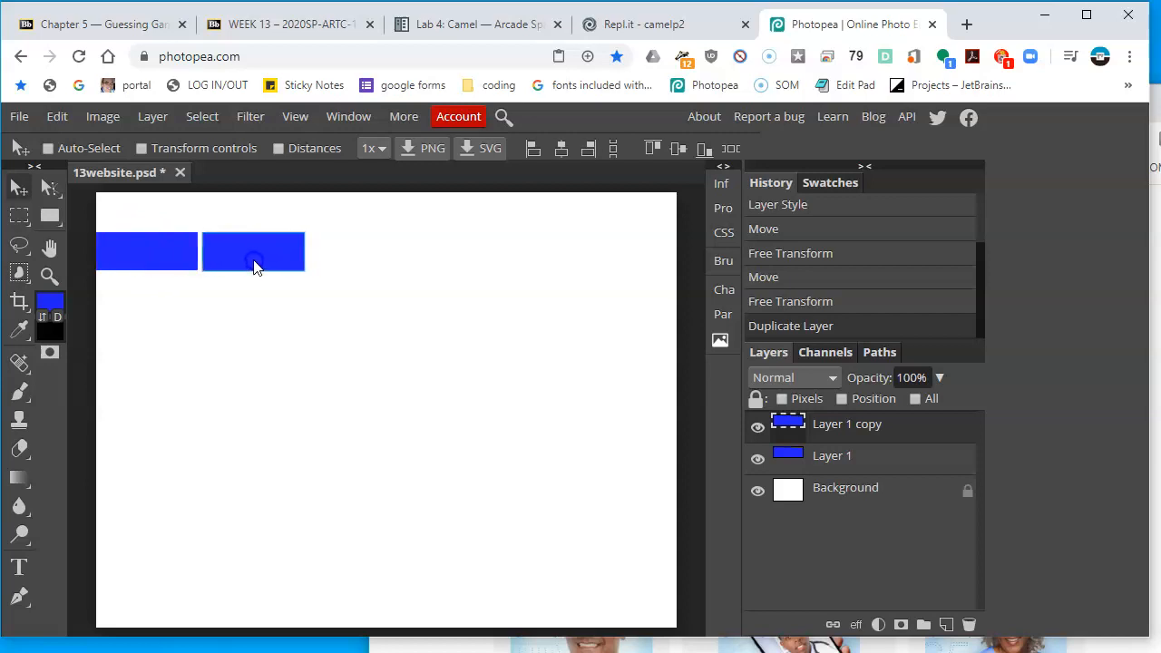
{"action": "left_click_drag", "start_coordinate": [259, 266], "coordinate": [259, 268]}
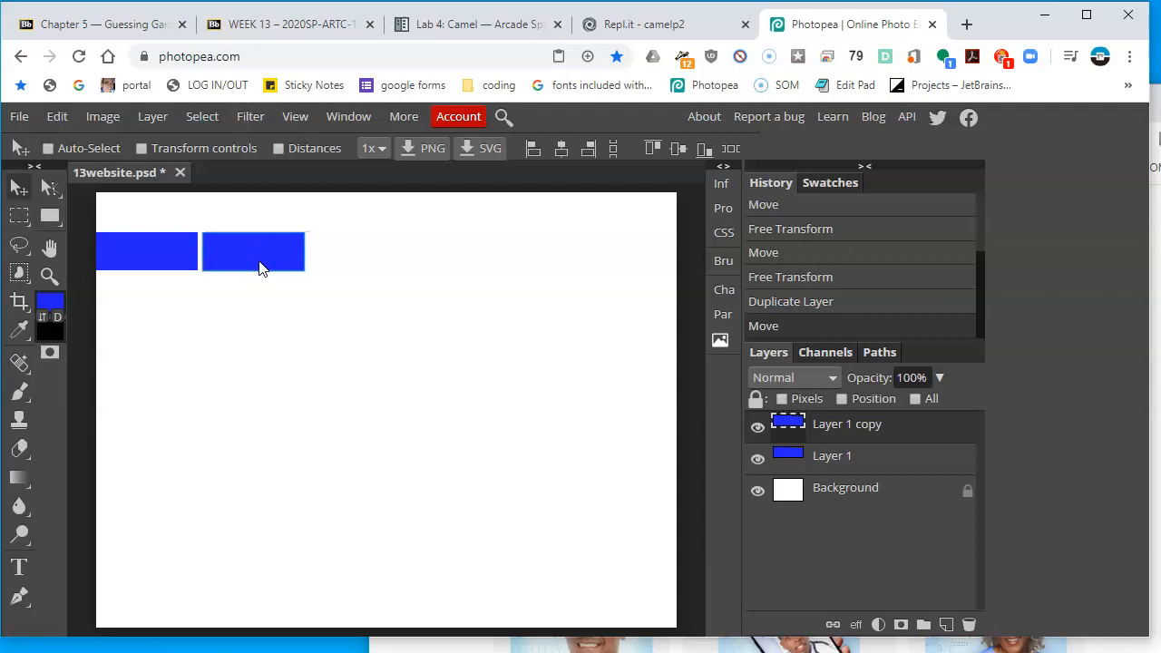
Duplicate the second tab and place the copy to its right as a third tab
{"action": "right_click", "coordinate": [919, 427]}
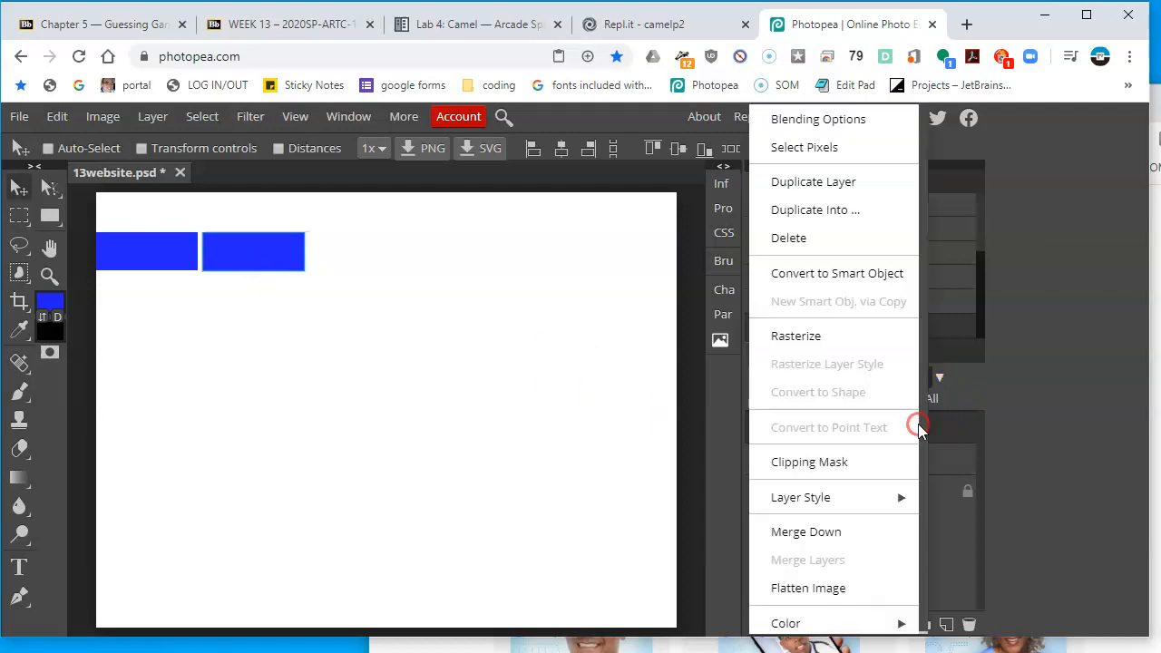
{"action": "left_click", "coordinate": [857, 194]}
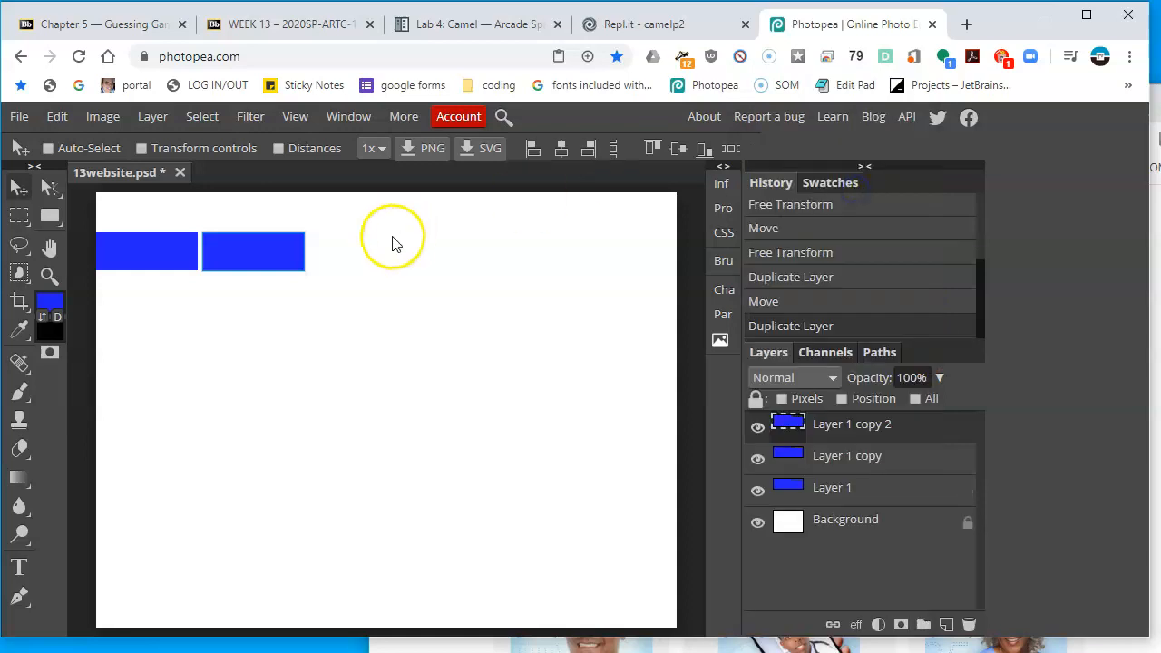
{"action": "left_click_drag", "start_coordinate": [270, 248], "coordinate": [381, 270]}
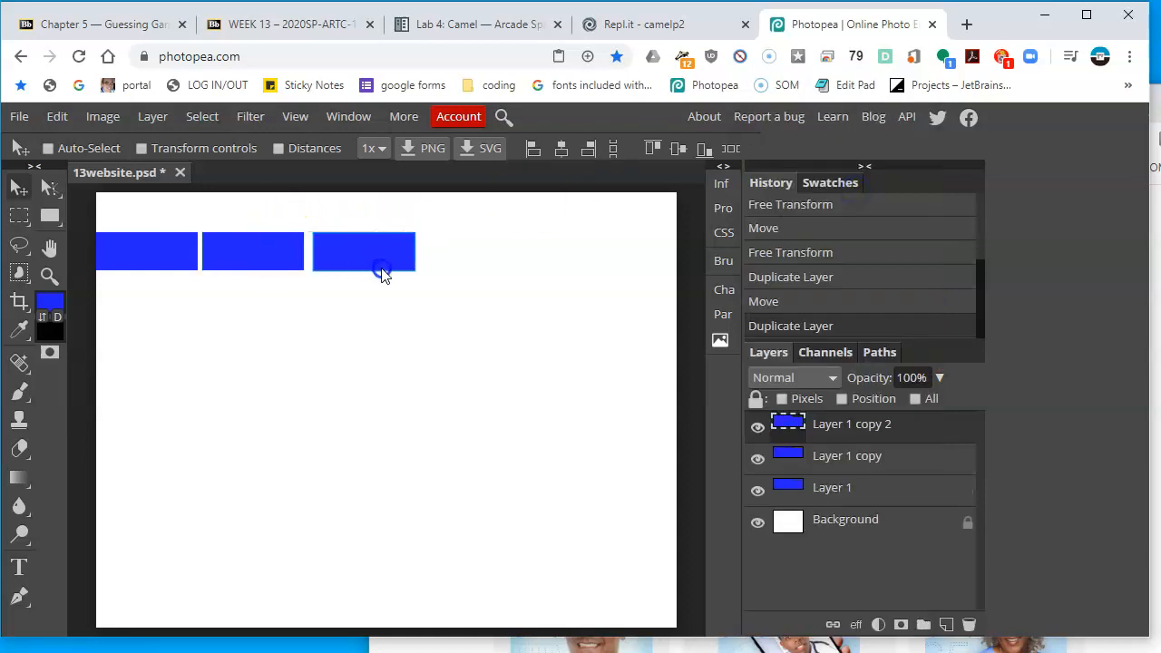
Compare the tabs with the reference navigation bar and check which layer each tab belongs to
{"action": "right_click", "coordinate": [859, 426]}
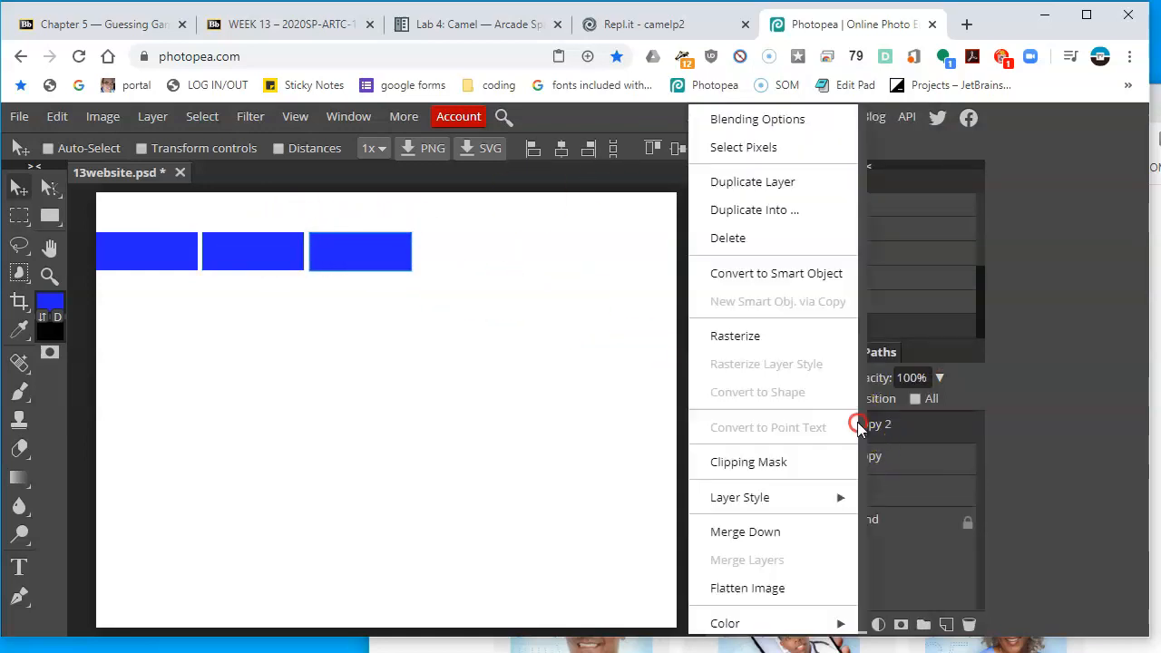
{"action": "key", "text": "alt+Tab"}
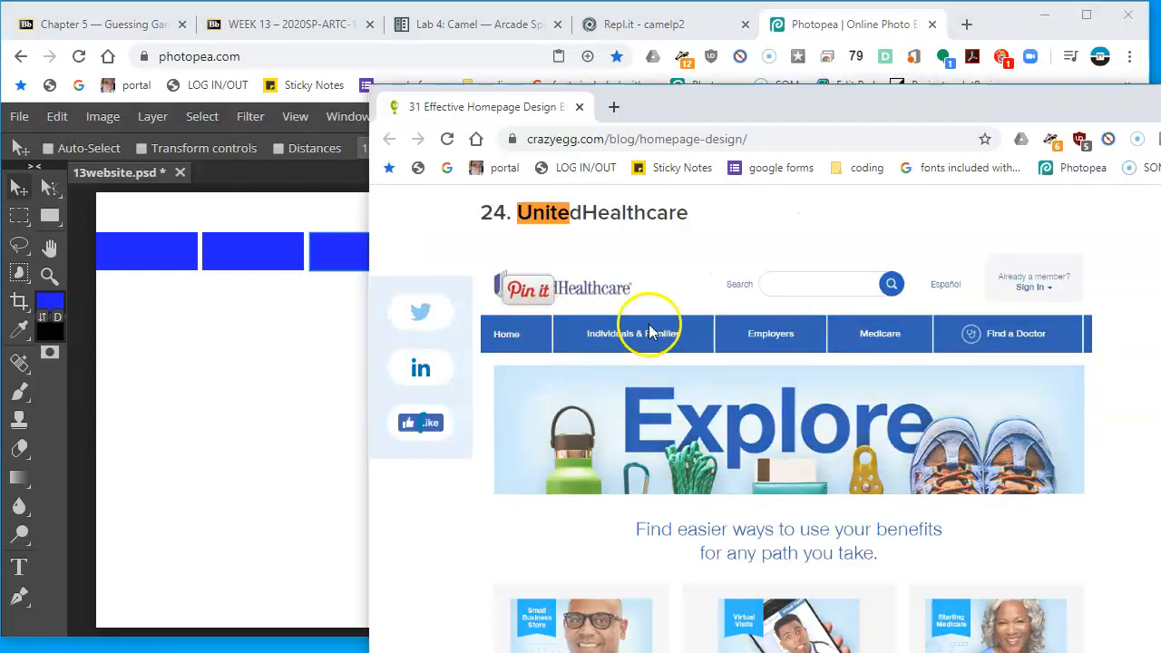
{"action": "left_click", "coordinate": [316, 349]}
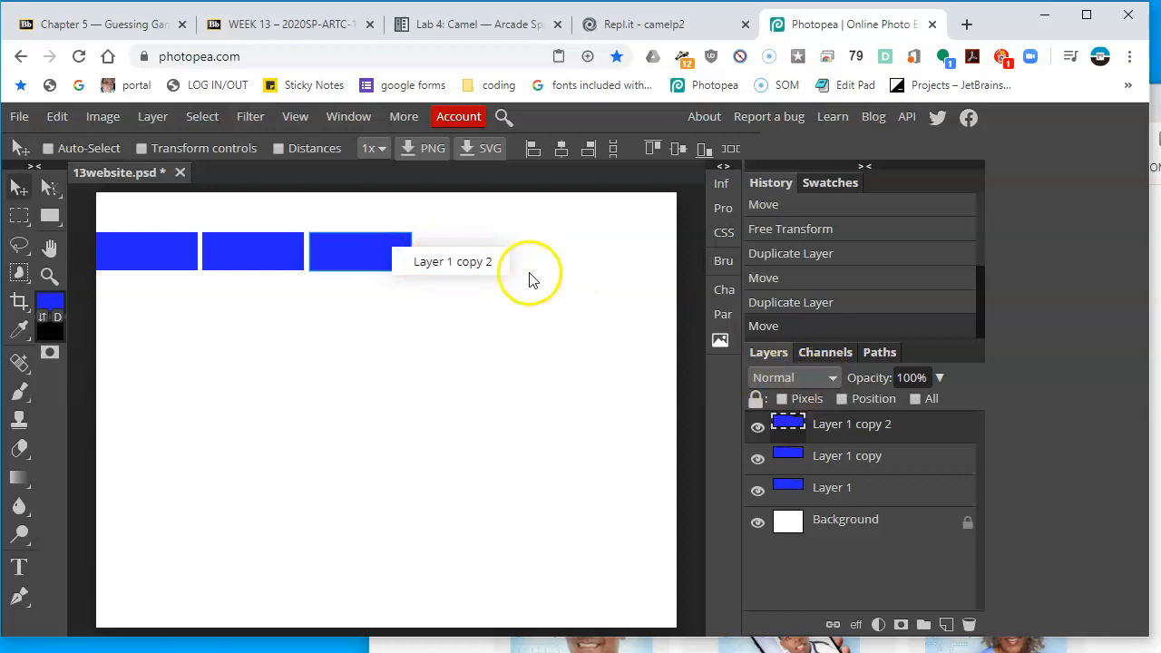
{"action": "right_click", "coordinate": [374, 251]}
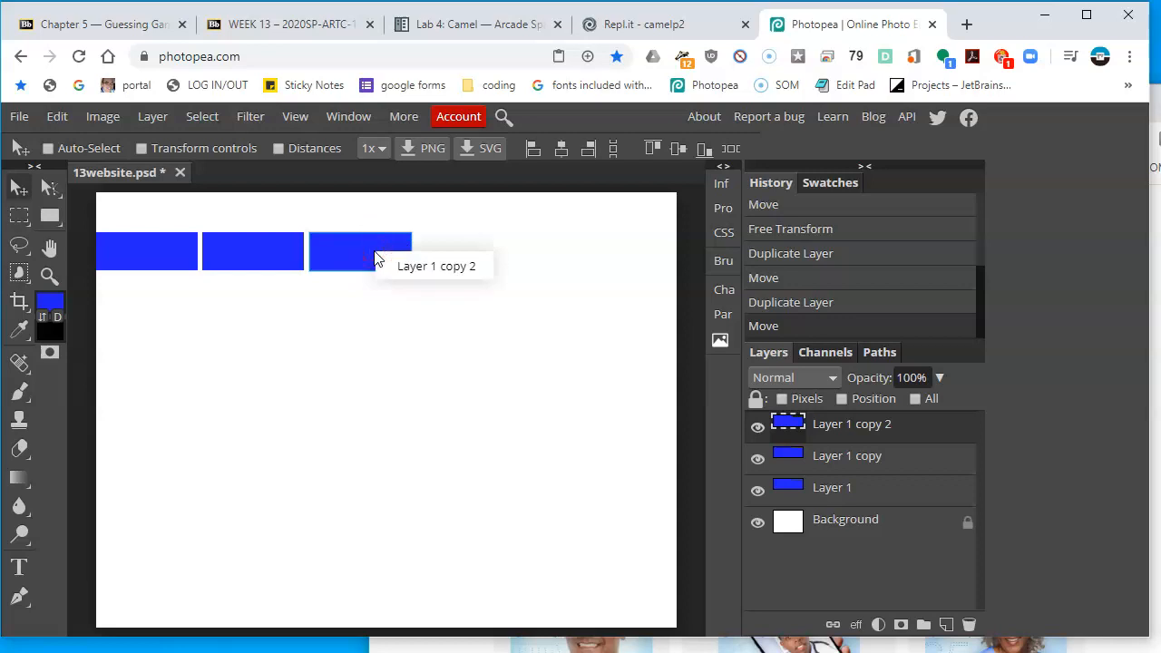
{"action": "left_click", "coordinate": [404, 268]}
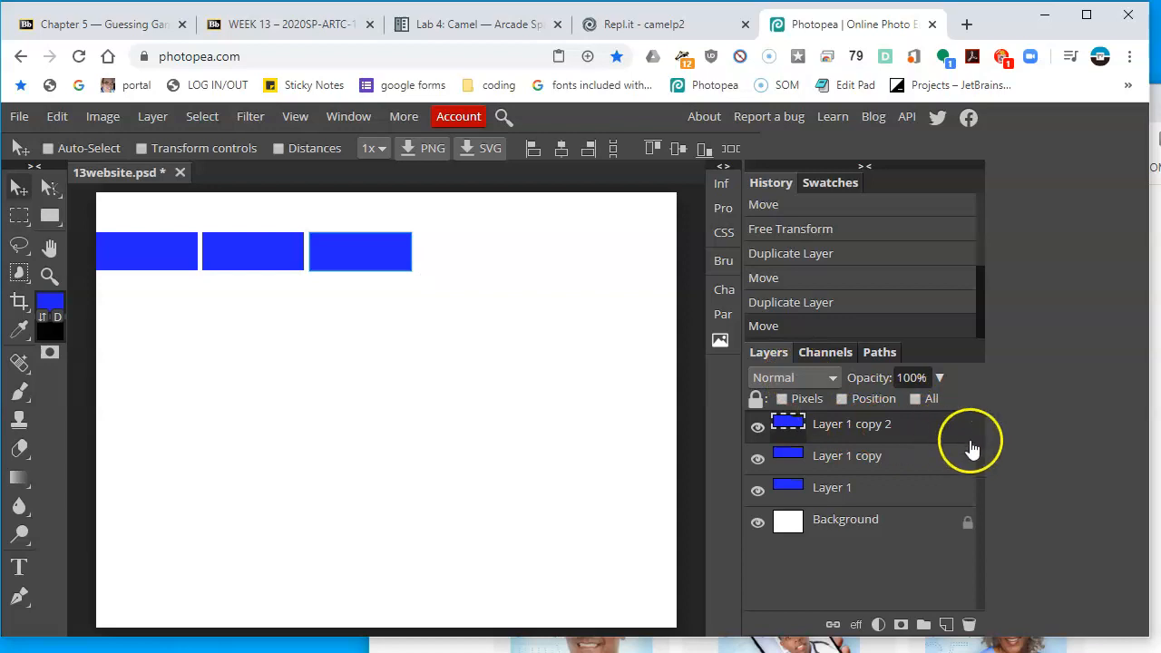
{"action": "right_click", "coordinate": [143, 260]}
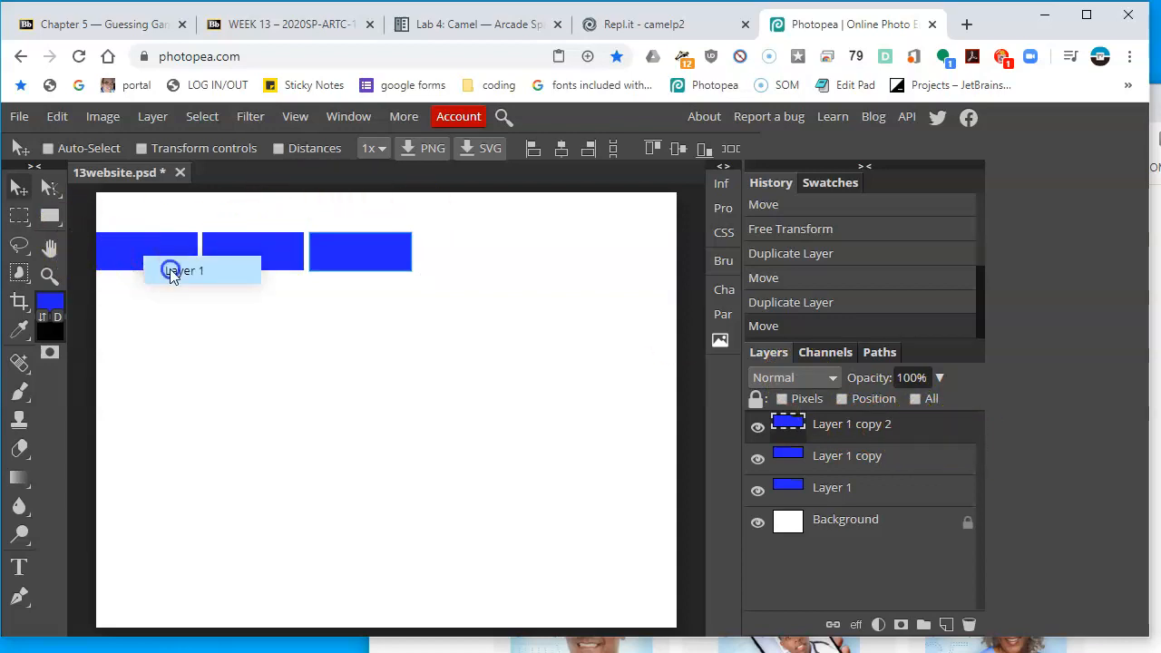
{"action": "left_click", "coordinate": [170, 266]}
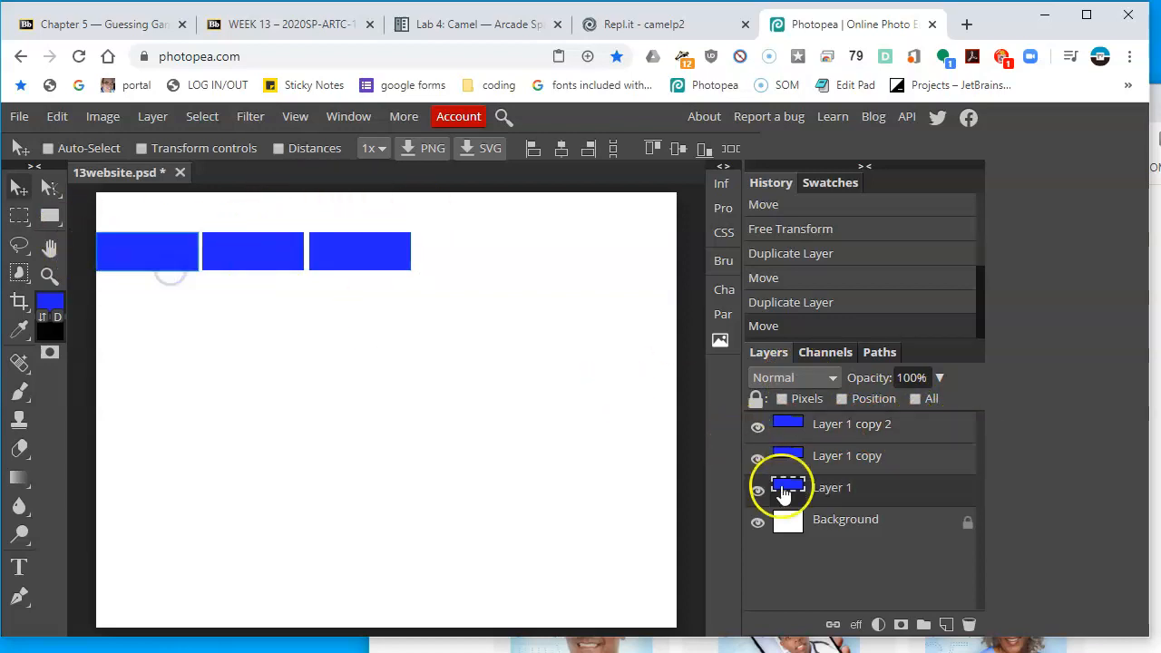
{"action": "left_click", "coordinate": [887, 425]}
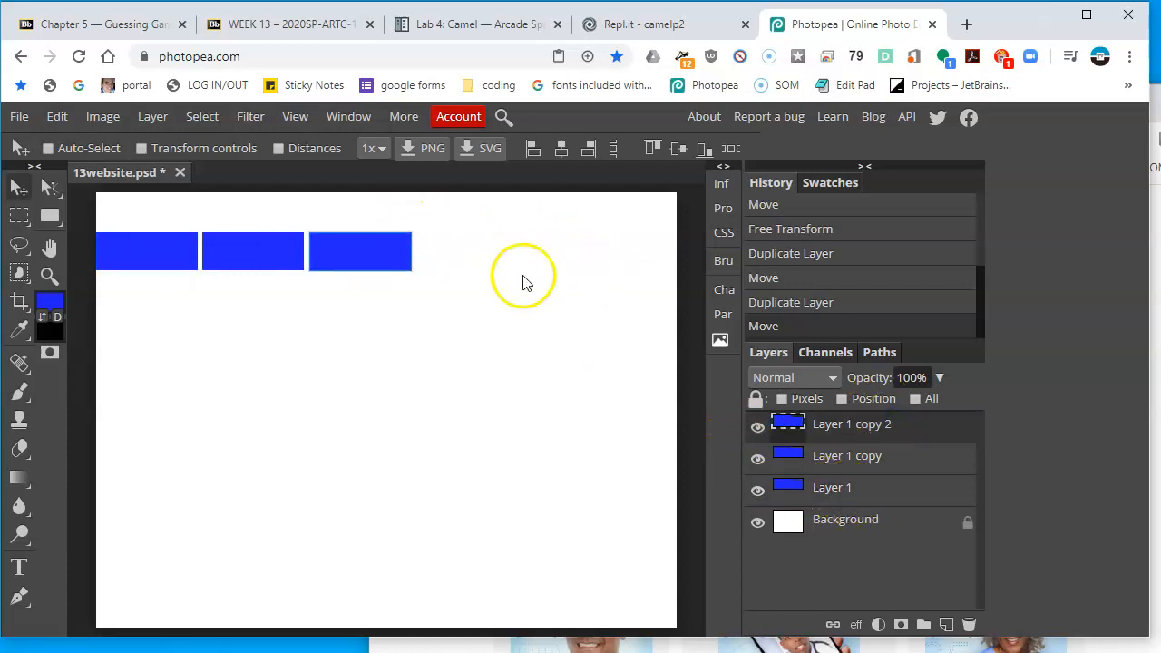
Duplicate the third tab and place the copy to its right as a fourth tab
{"action": "right_click", "coordinate": [852, 425]}
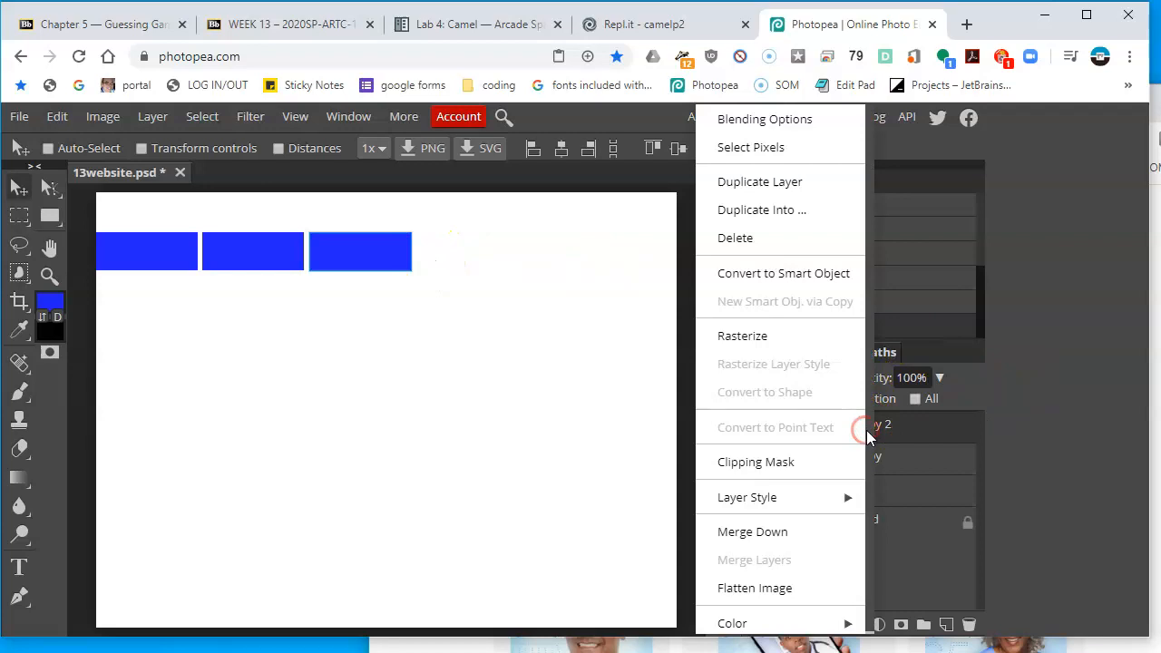
{"action": "left_click", "coordinate": [824, 185]}
{"action": "left_click_drag", "start_coordinate": [393, 248], "coordinate": [489, 265]}
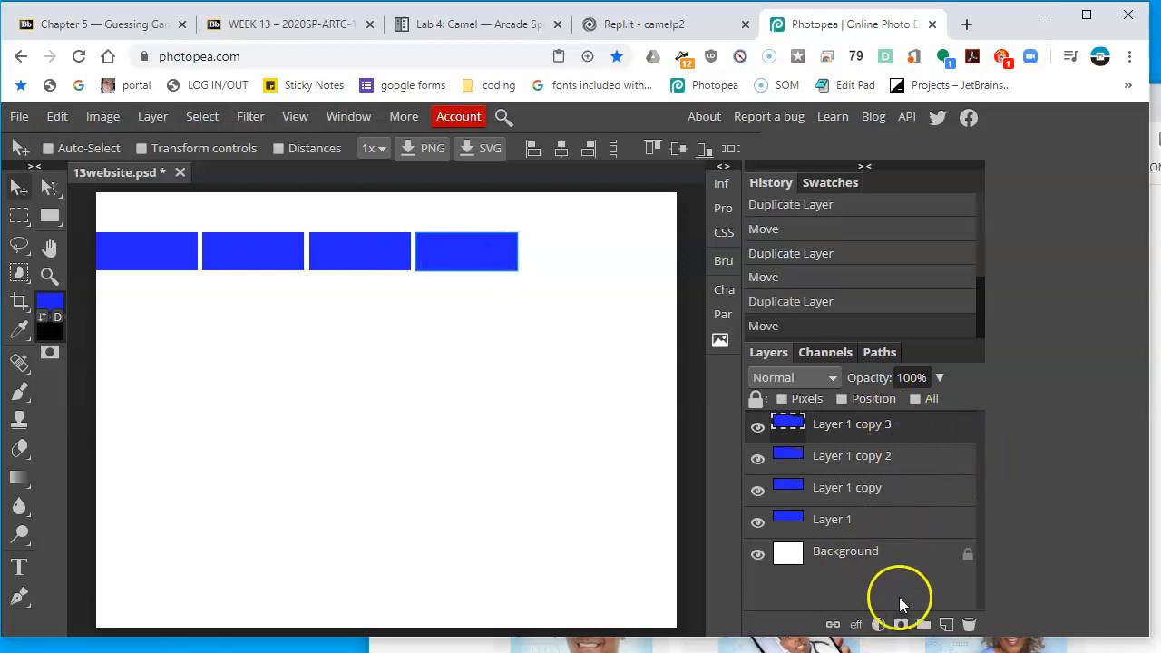
Duplicate the fourth tab and move the copy to the canvas's right edge as a fifth tab
{"action": "right_click", "coordinate": [883, 430]}
{"action": "left_click", "coordinate": [796, 181]}
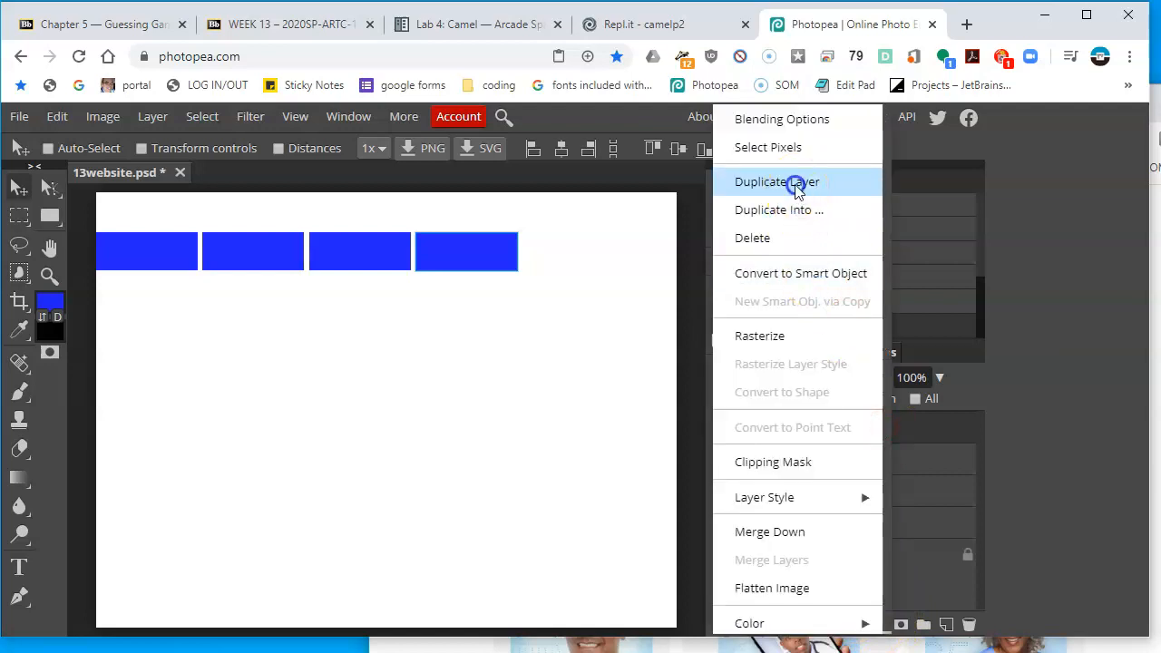
{"action": "left_click_drag", "start_coordinate": [496, 254], "coordinate": [661, 280]}
Stretch the fifth tab leftward to about 154% width so it reaches the fourth tab
{"action": "left_click", "coordinate": [1155, 490]}
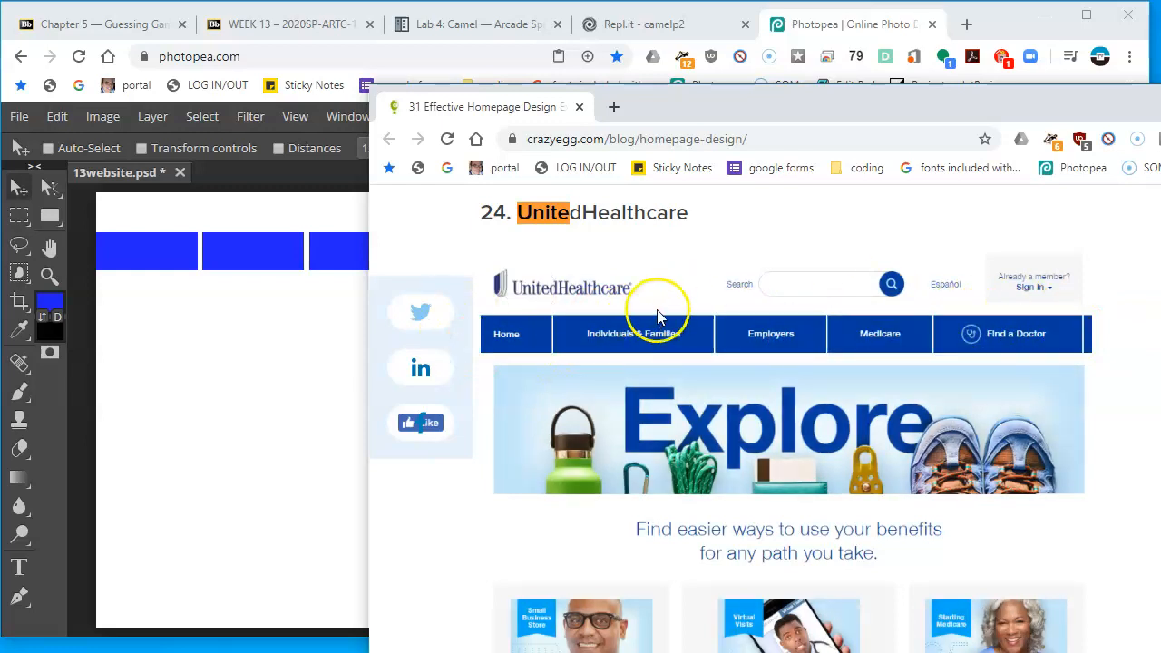
{"action": "left_click", "coordinate": [219, 350]}
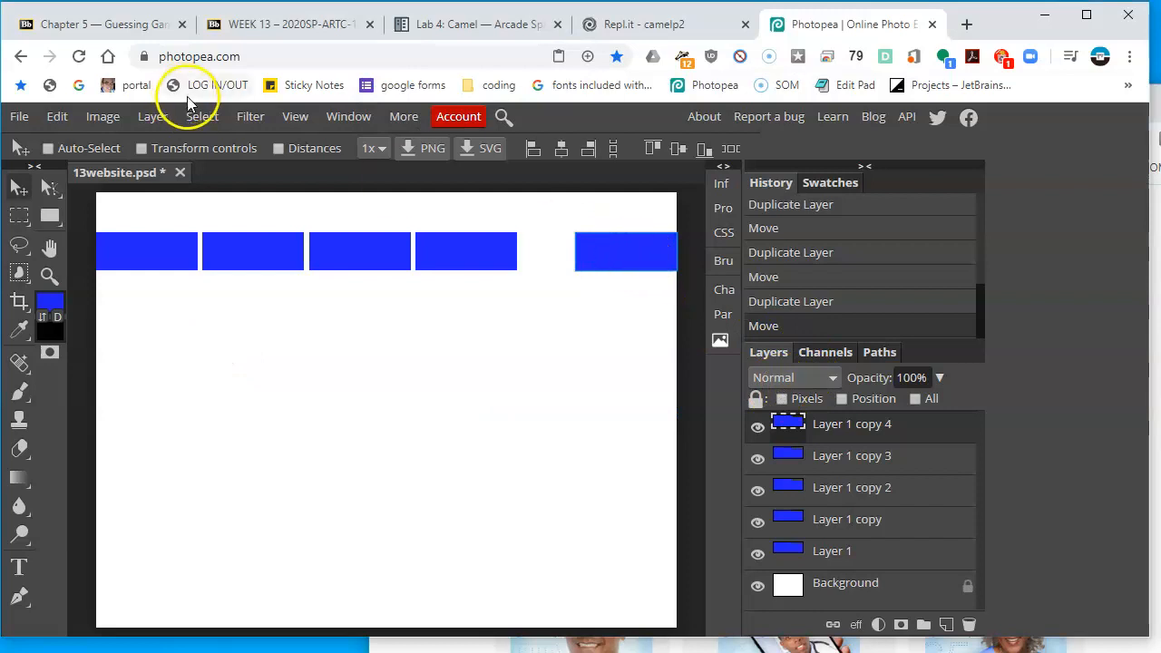
{"action": "left_click", "coordinate": [208, 148]}
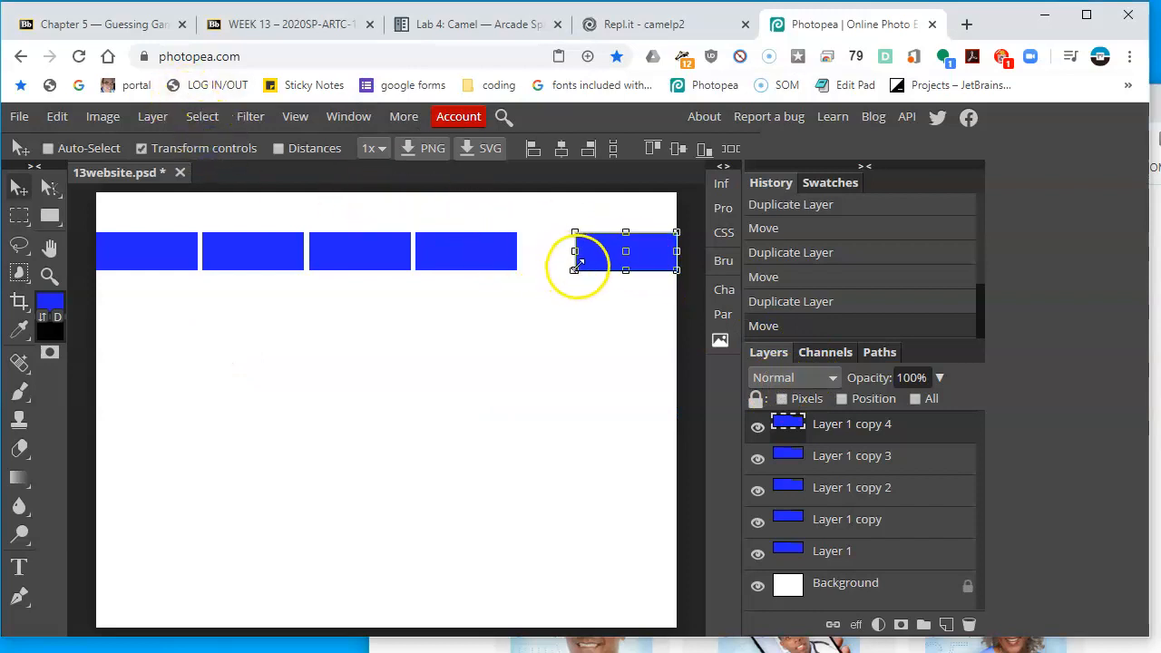
{"action": "left_click_drag", "start_coordinate": [577, 253], "coordinate": [520, 244]}
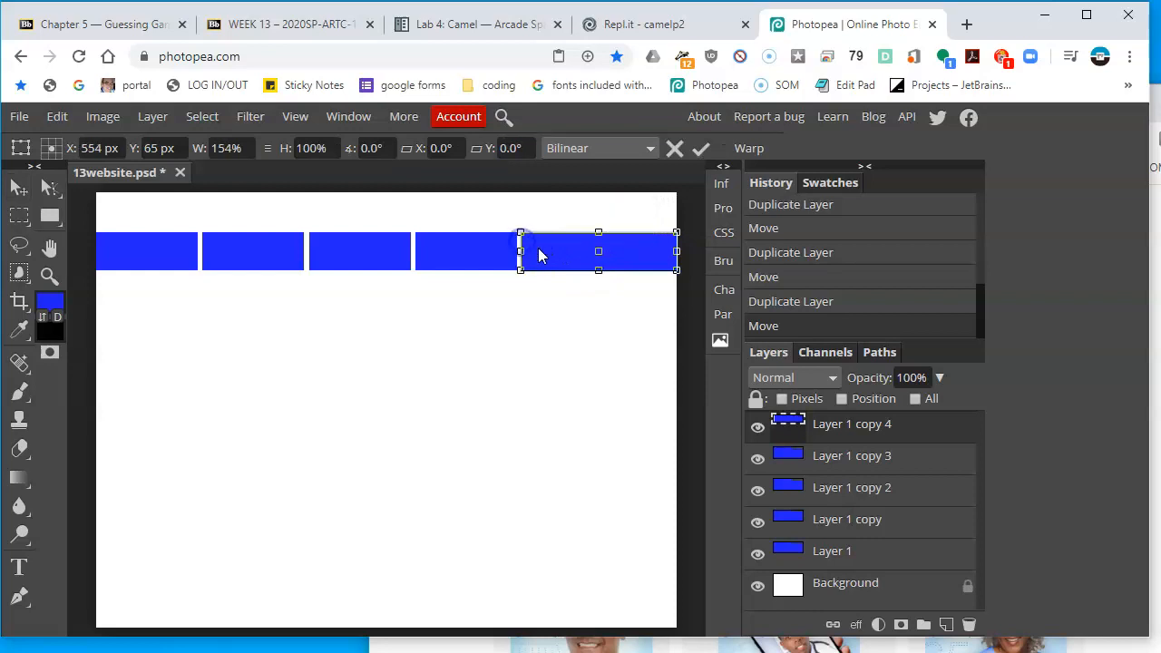
{"action": "key", "text": "Return"}
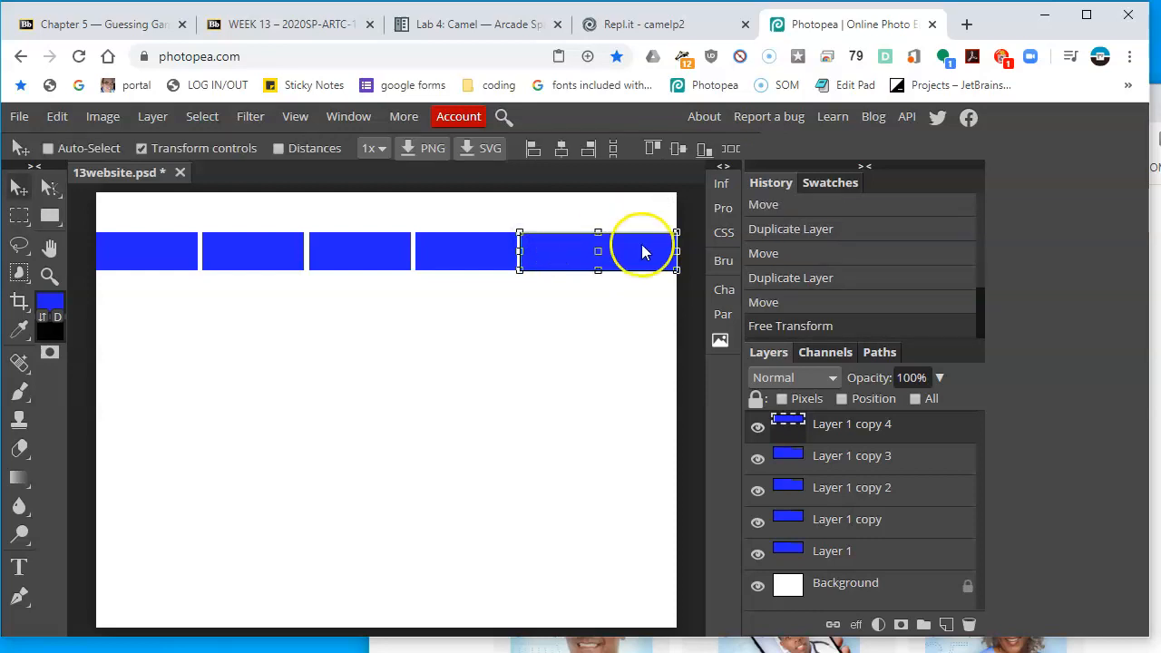
{"action": "left_click_drag", "start_coordinate": [644, 257], "coordinate": [643, 257]}
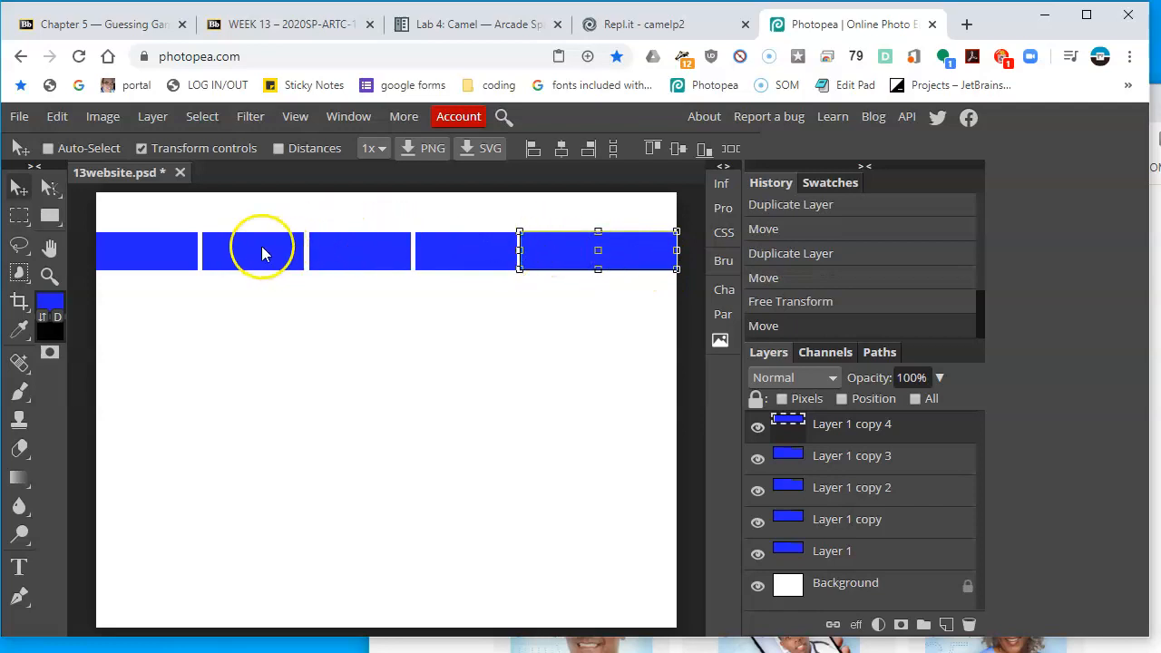
Narrow the first tab from its right edge to about 75% width
{"action": "left_click", "coordinate": [1155, 319]}
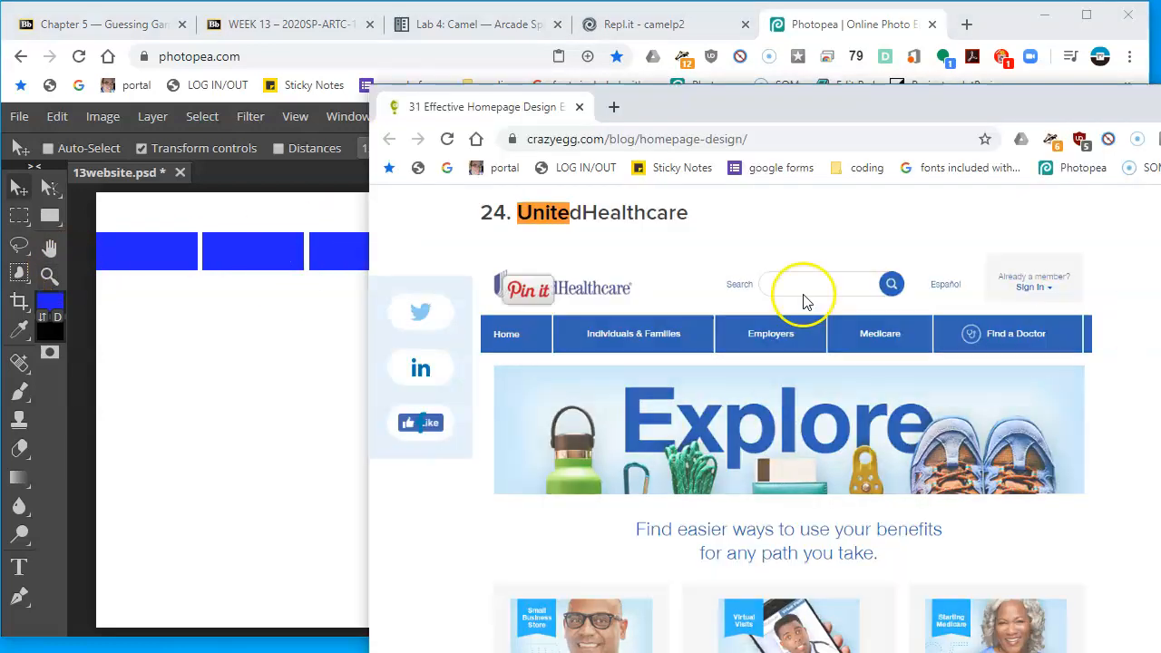
{"action": "left_click", "coordinate": [181, 309]}
{"action": "right_click", "coordinate": [172, 260]}
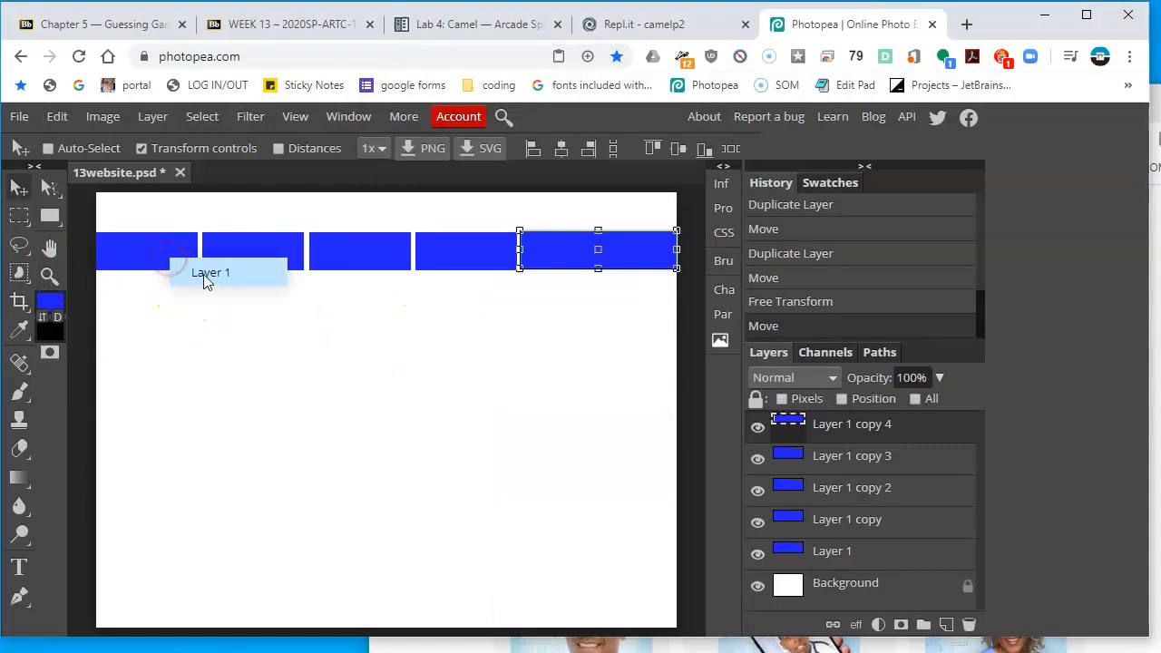
{"action": "left_click", "coordinate": [203, 275]}
{"action": "left_click_drag", "start_coordinate": [198, 251], "coordinate": [172, 254]}
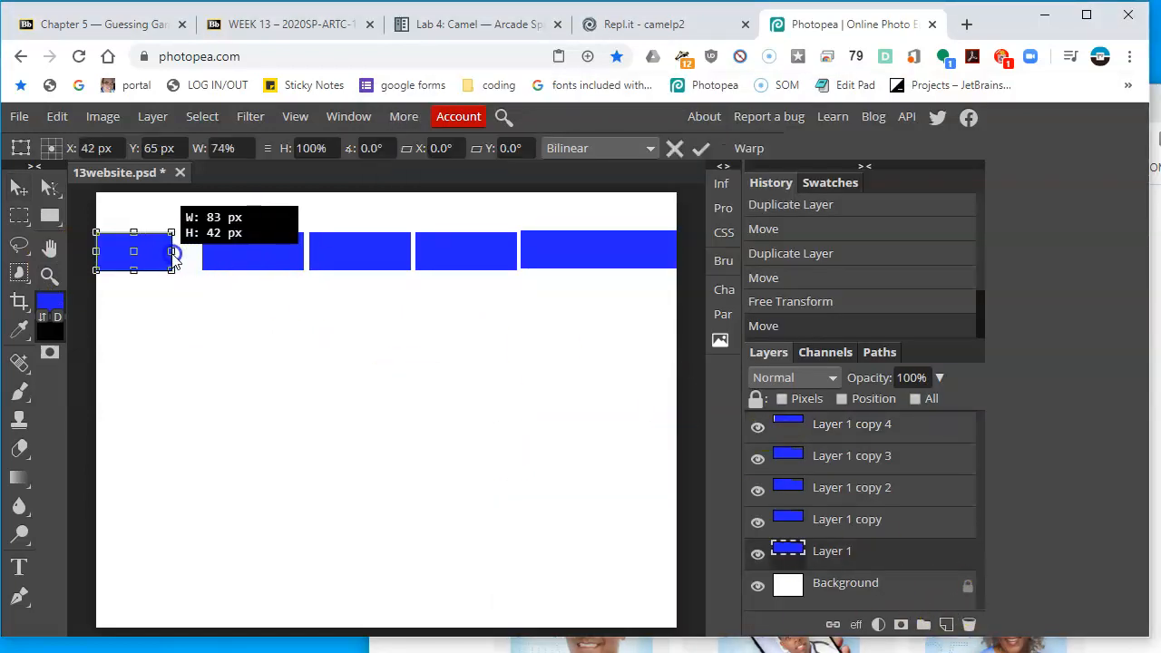
Stretch the second tab leftward to about 127% width so it meets the first tab
{"action": "left_click", "coordinate": [267, 262]}
{"action": "right_click", "coordinate": [267, 262]}
{"action": "left_click", "coordinate": [290, 270]}
{"action": "left_click_drag", "start_coordinate": [202, 251], "coordinate": [174, 253]}
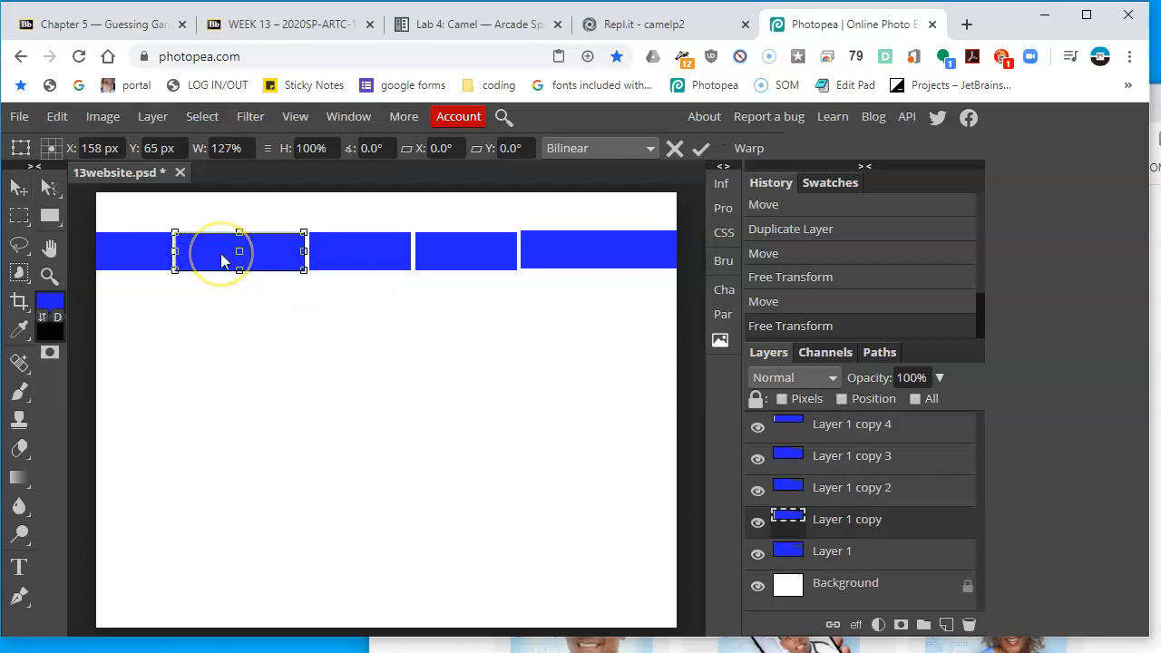
{"action": "double_click", "coordinate": [221, 261]}
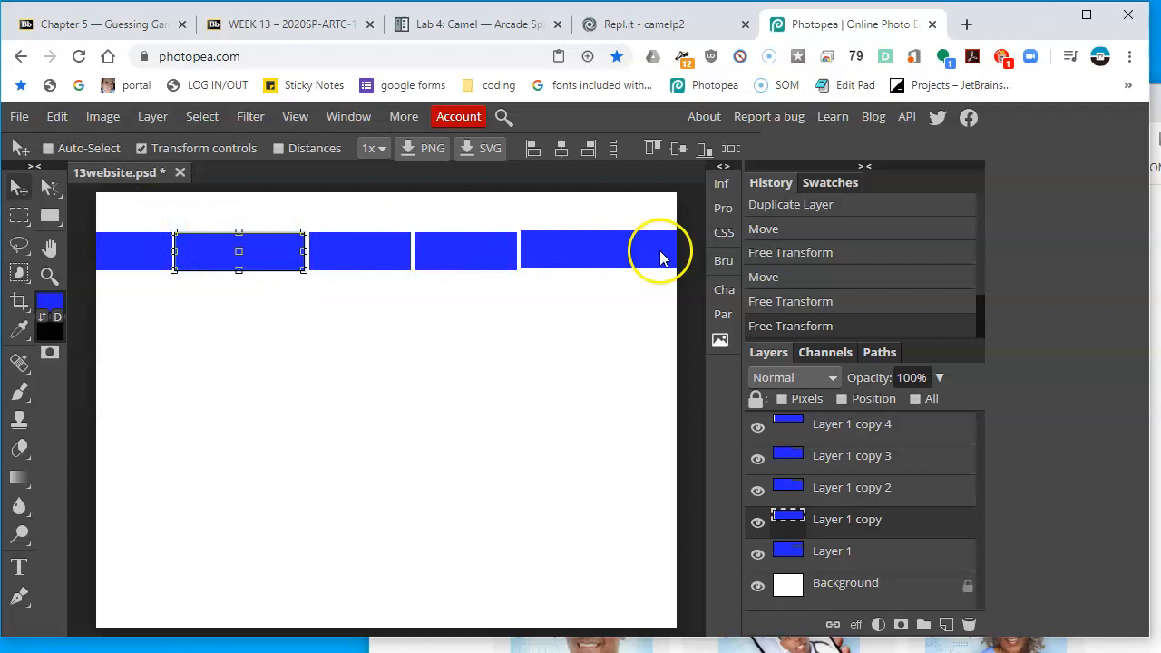
Select all five tab layers and distribute them with equal gaps
{"action": "left_click", "coordinate": [912, 564]}
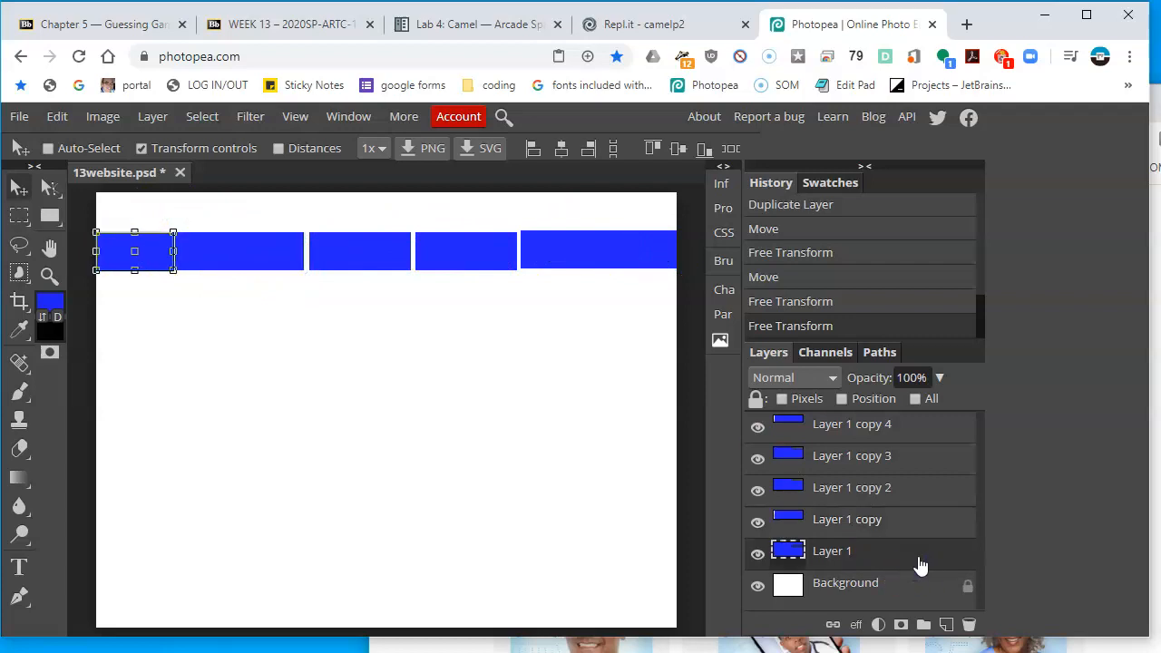
{"action": "left_click", "coordinate": [940, 557]}
{"action": "left_click", "coordinate": [920, 428]}
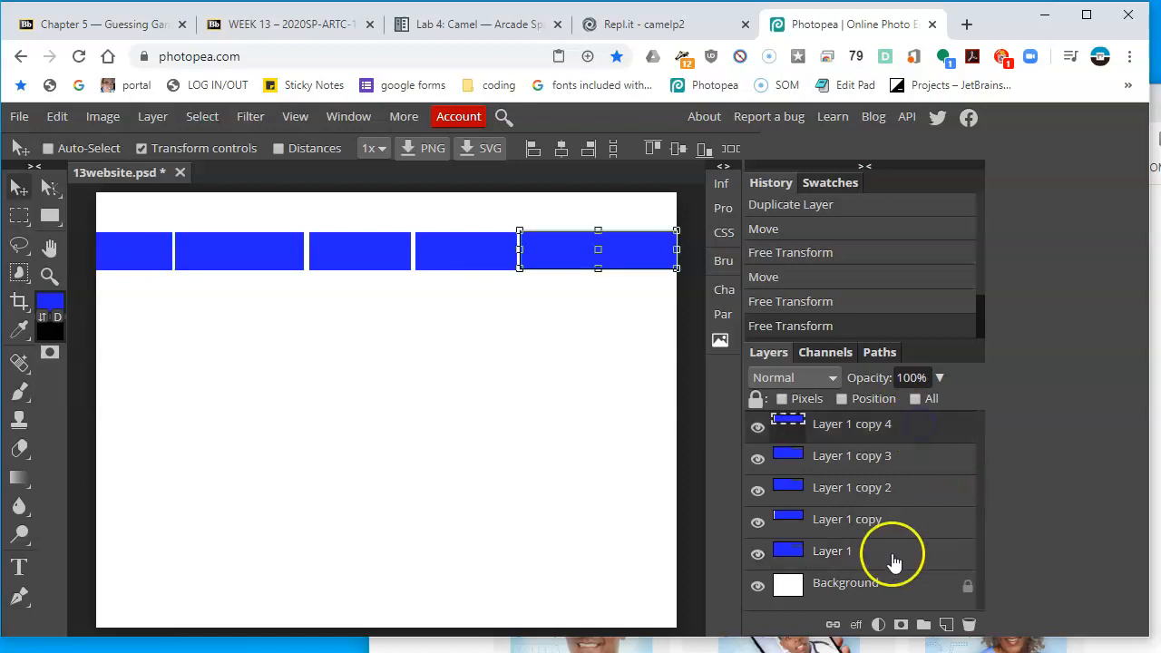
{"action": "left_click", "coordinate": [892, 560]}
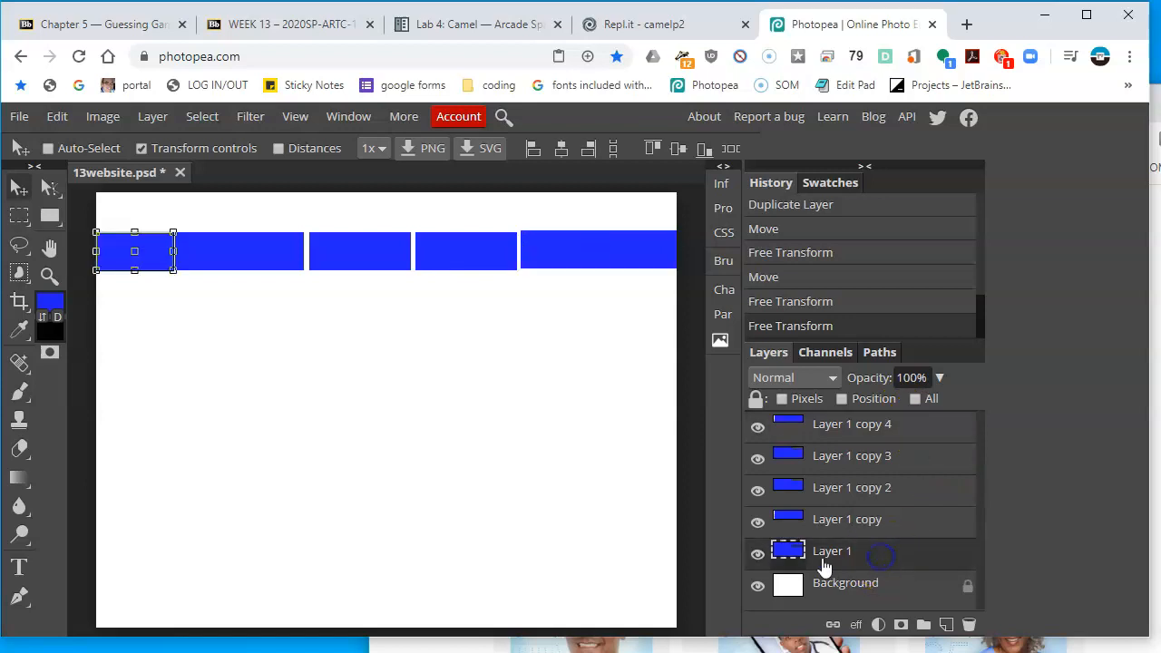
{"action": "left_click", "coordinate": [904, 434], "text": "shift"}
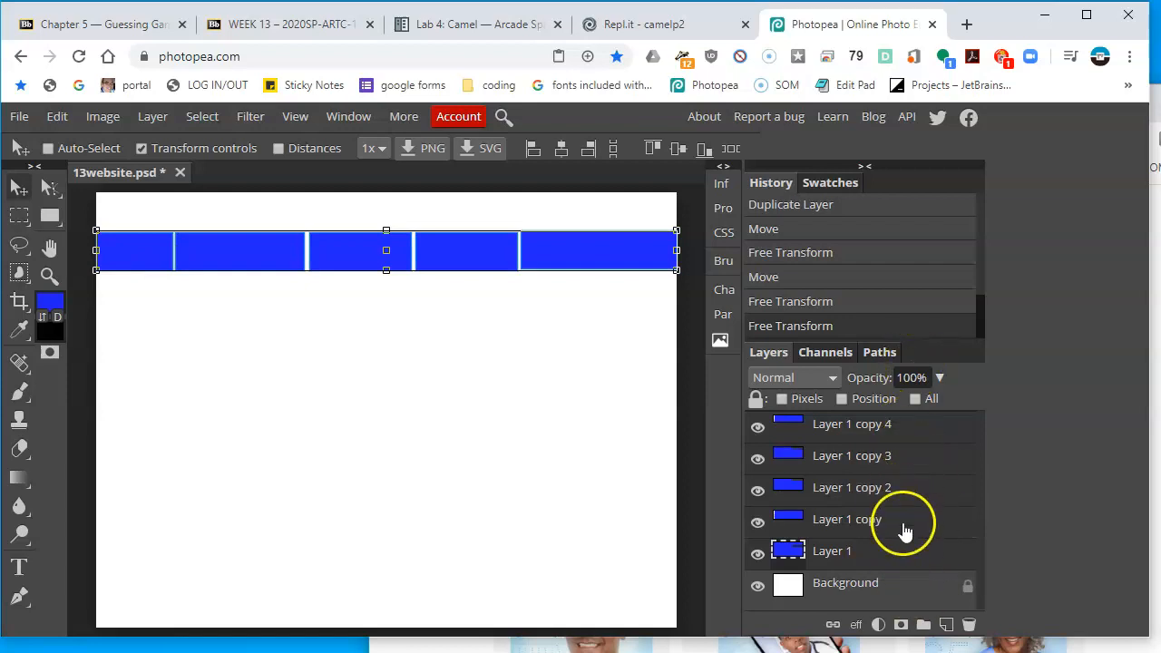
{"action": "left_click", "coordinate": [731, 150]}
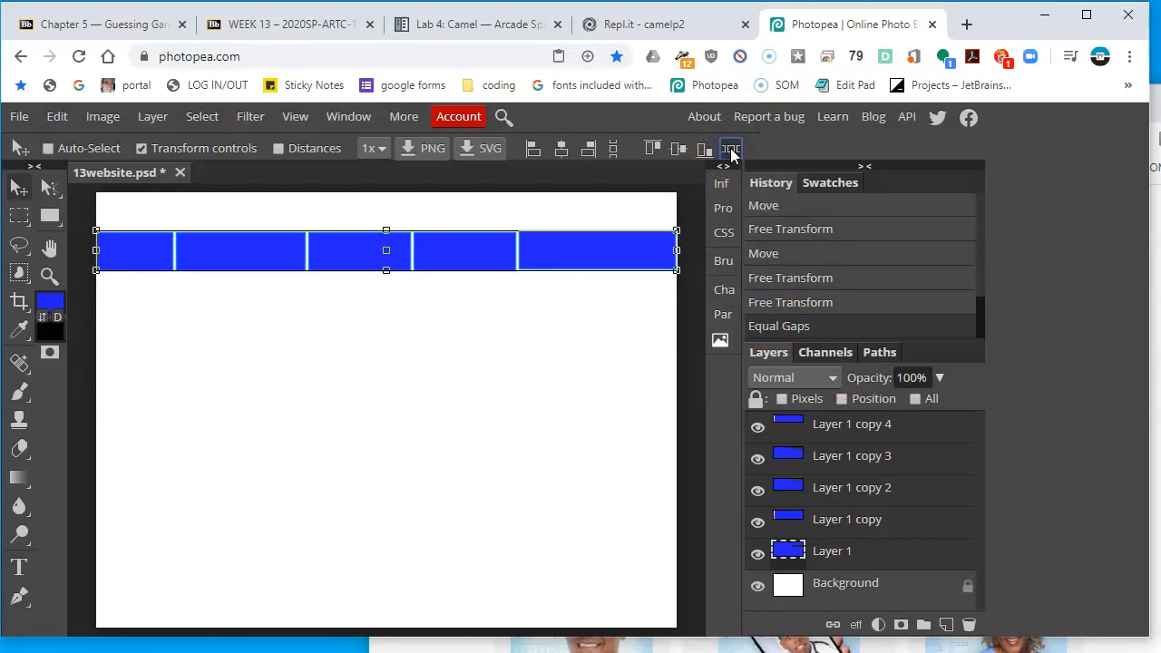
Convert the selected tab layers into a single smart object
{"action": "left_click", "coordinate": [607, 324]}
{"action": "left_click", "coordinate": [872, 426]}
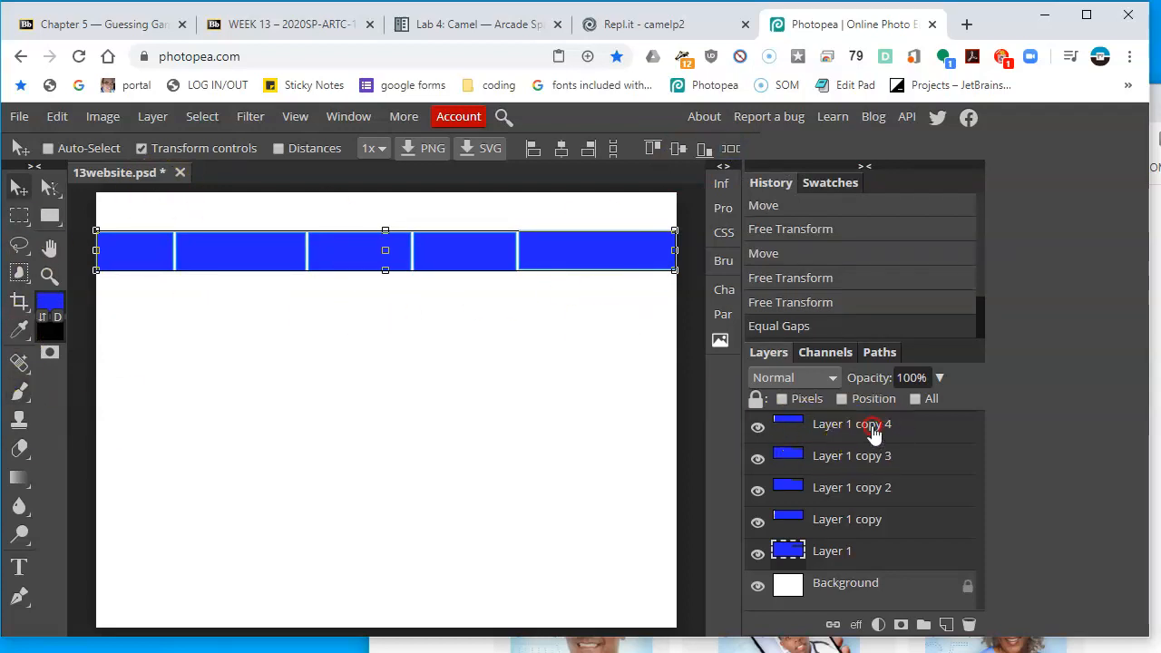
{"action": "right_click", "coordinate": [871, 426]}
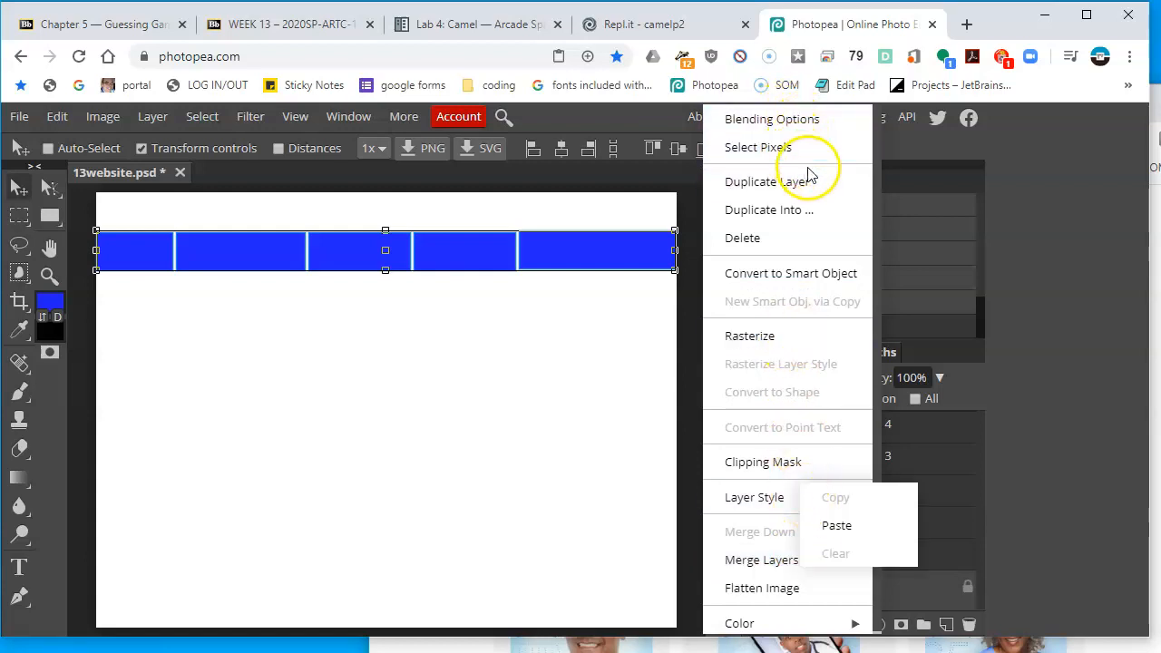
{"action": "left_click", "coordinate": [830, 273]}
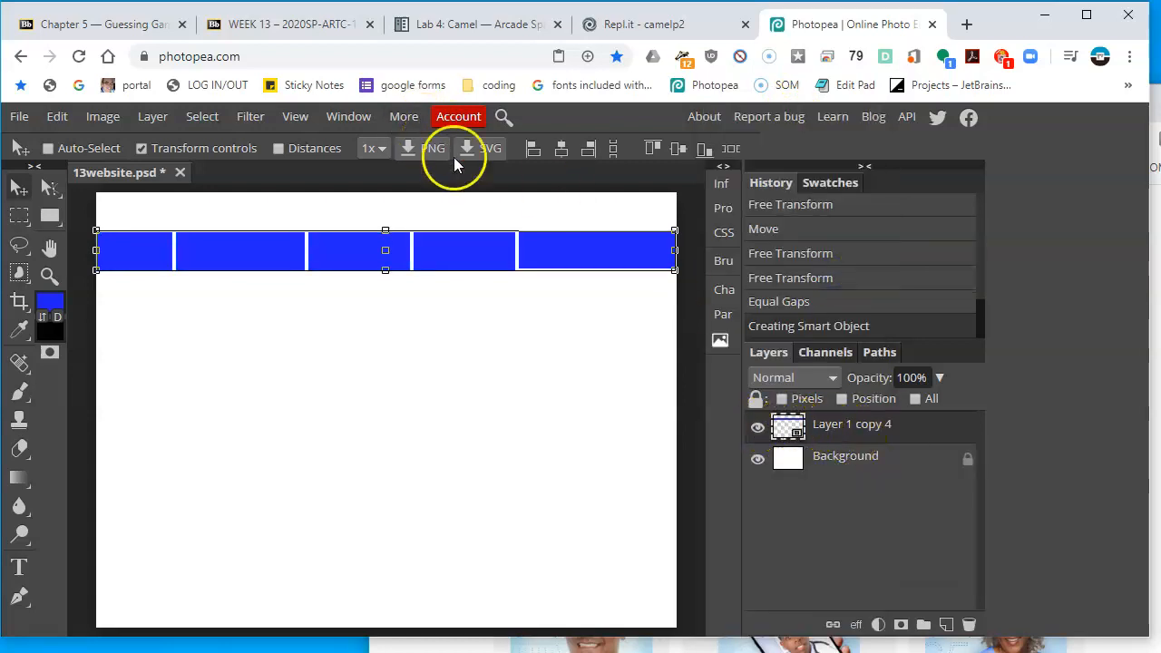
{"action": "left_click", "coordinate": [866, 427]}
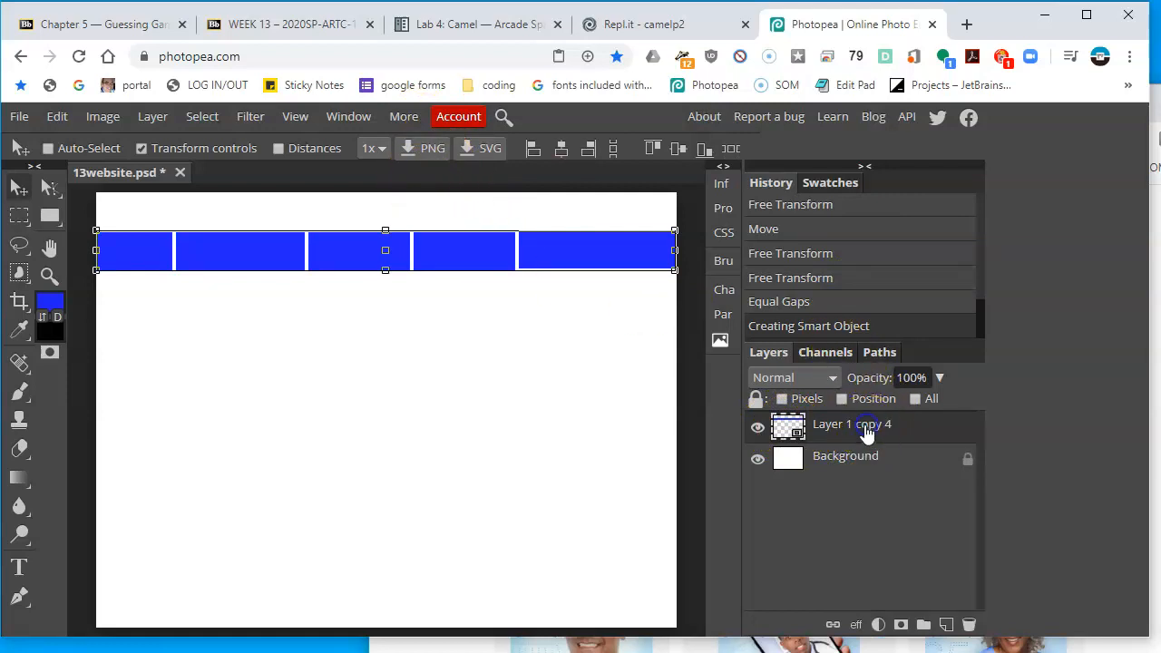
{"action": "right_click", "coordinate": [870, 436]}
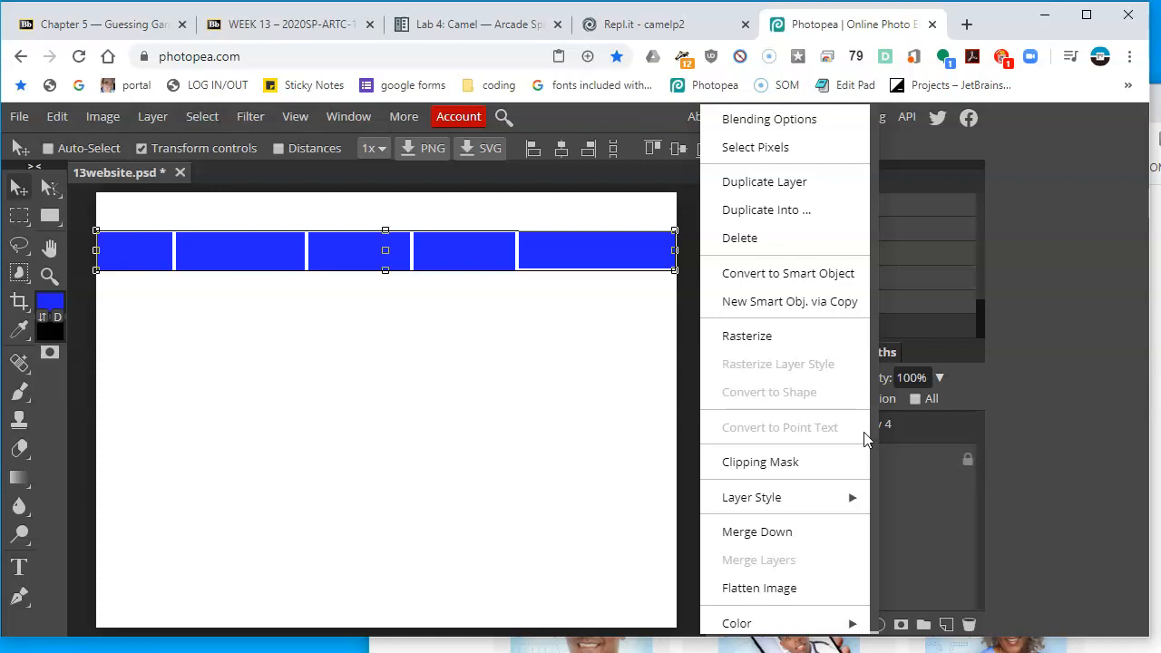
{"action": "left_click", "coordinate": [1036, 393]}
{"action": "left_click", "coordinate": [859, 423]}
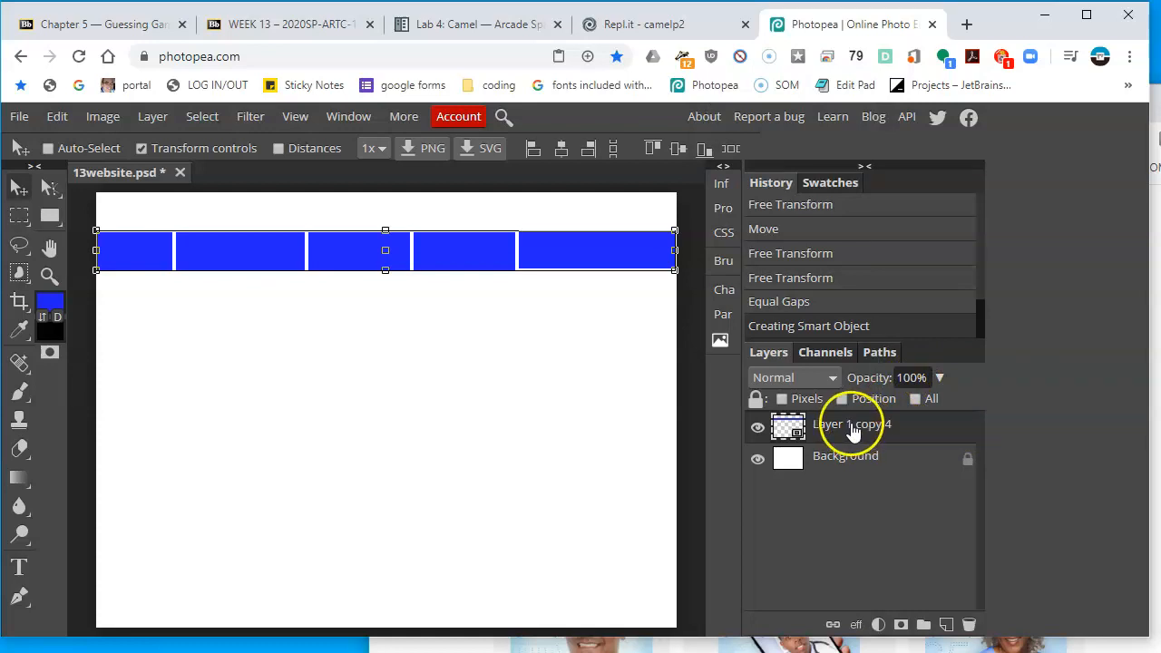
{"action": "right_click", "coordinate": [850, 432]}
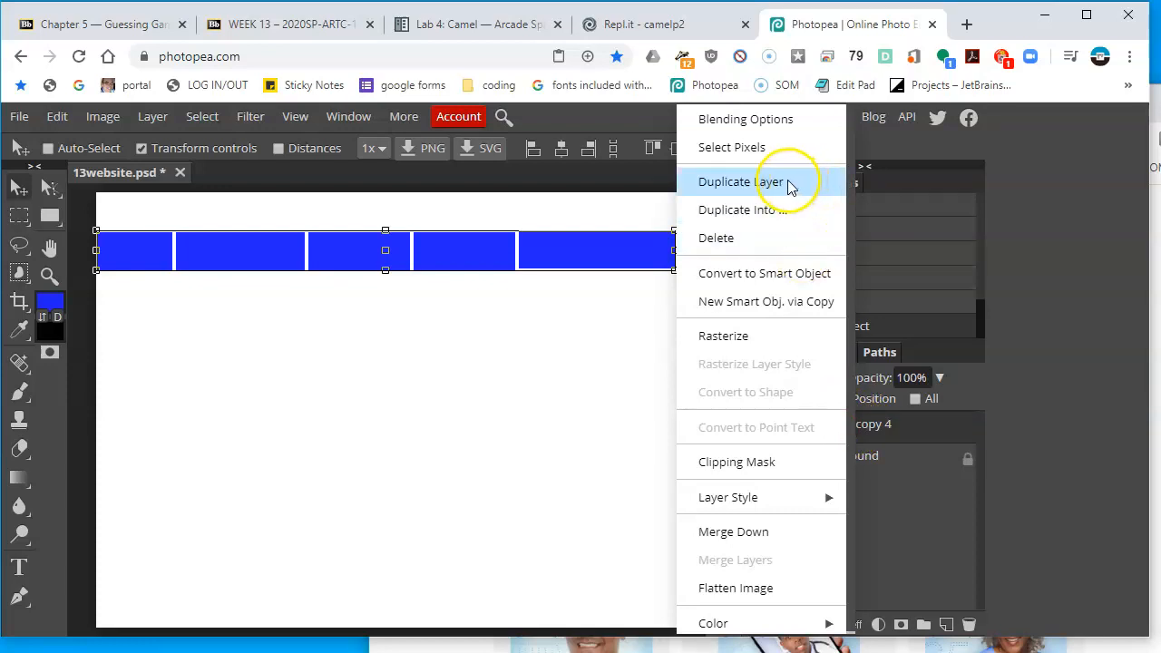
{"action": "left_click", "coordinate": [762, 286]}
Compare the navigation bar on the canvas with the reference homepage's bar
{"action": "key", "text": "alt+Tab"}
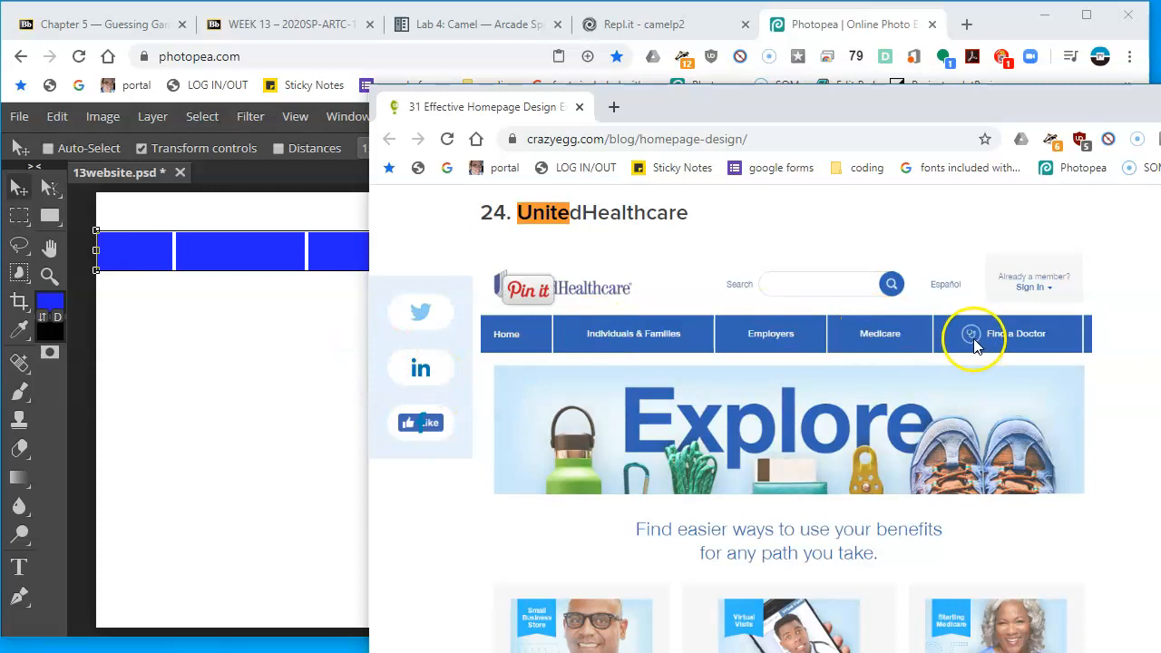
{"action": "left_click", "coordinate": [301, 355]}
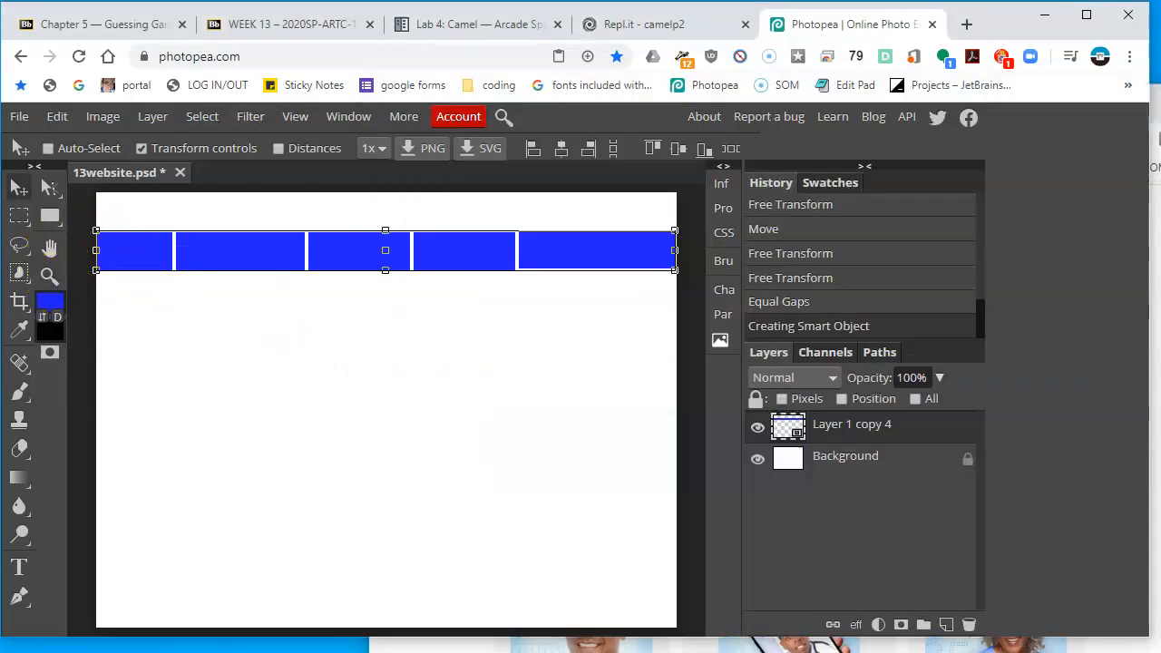
{"action": "key", "text": "alt+Tab"}
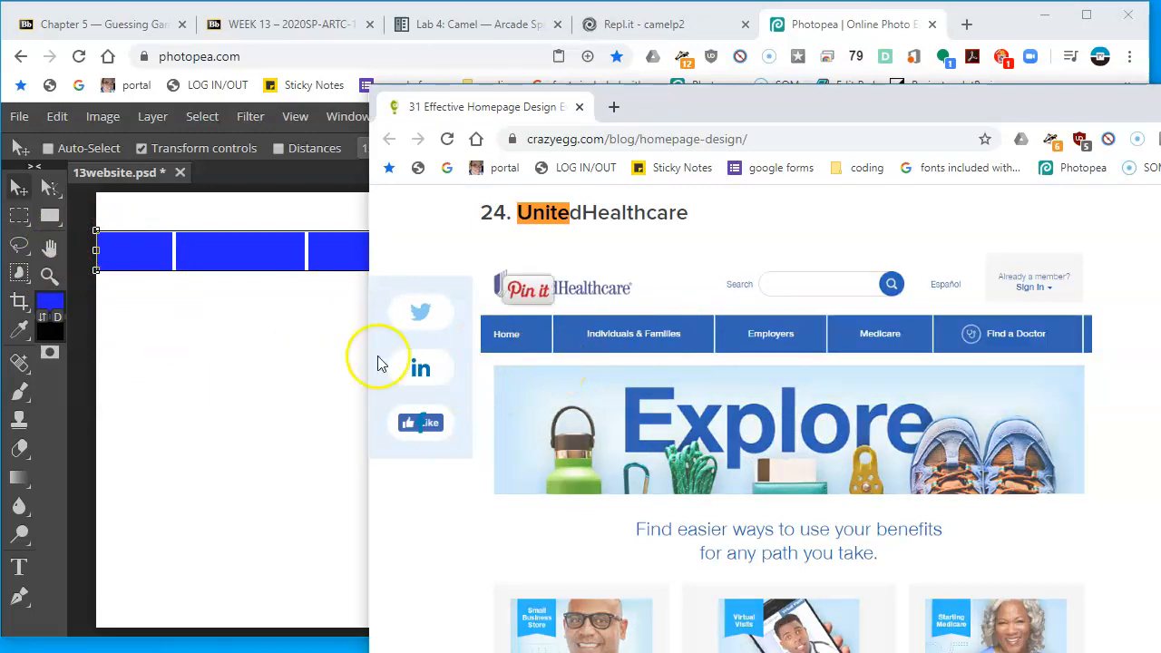
{"action": "left_click", "coordinate": [307, 357]}
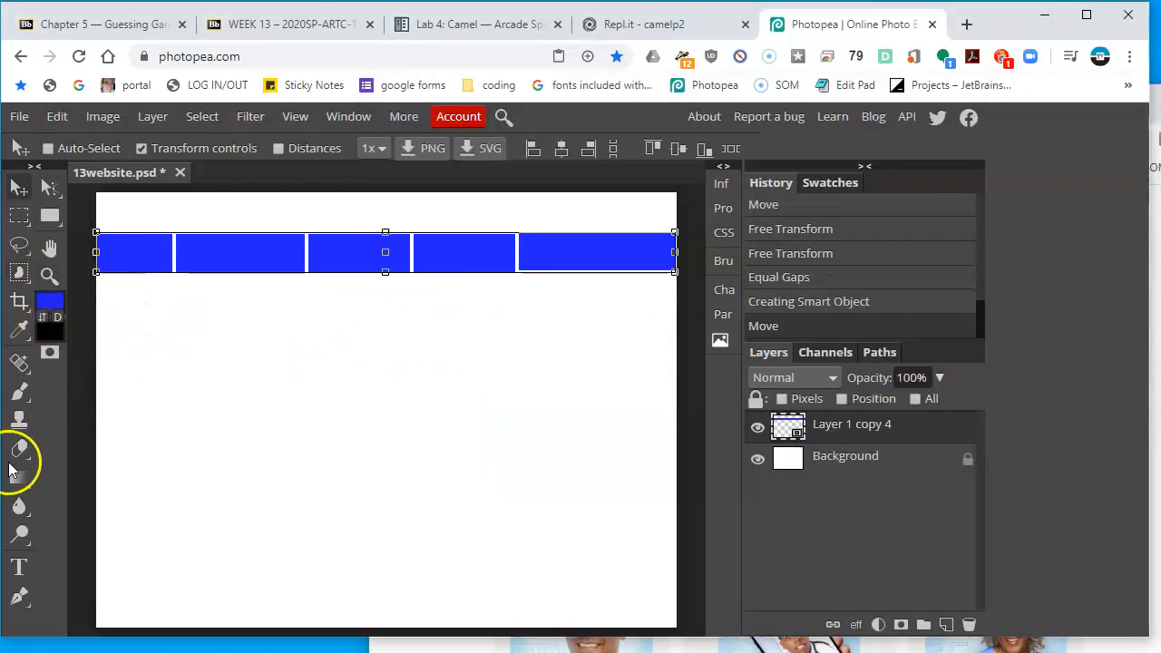
Set the text color to white and add a Home label on the first tab
{"action": "left_click", "coordinate": [18, 566]}
{"action": "left_click", "coordinate": [961, 424]}
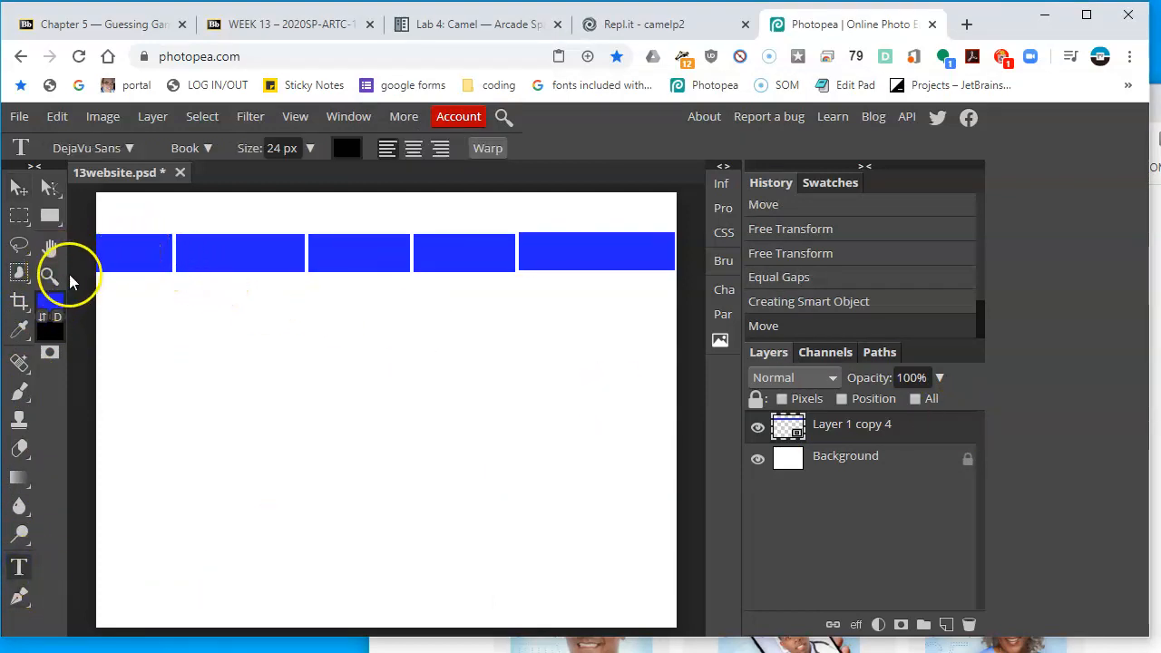
{"action": "left_click", "coordinate": [345, 149]}
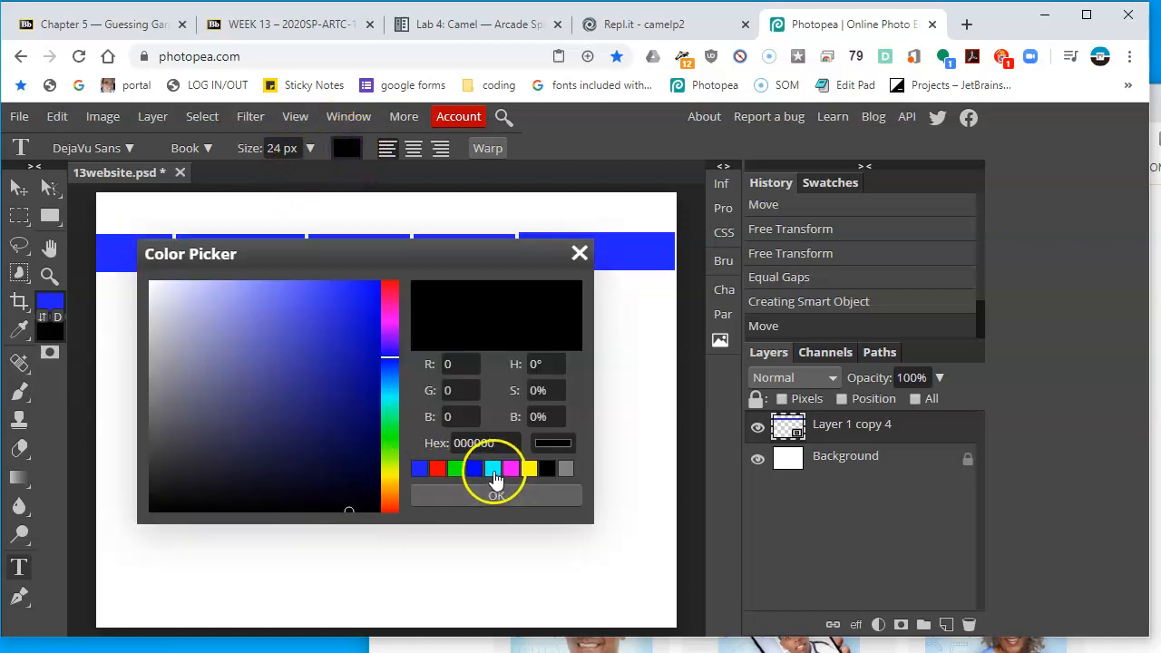
{"action": "left_click_drag", "start_coordinate": [272, 407], "coordinate": [158, 283]}
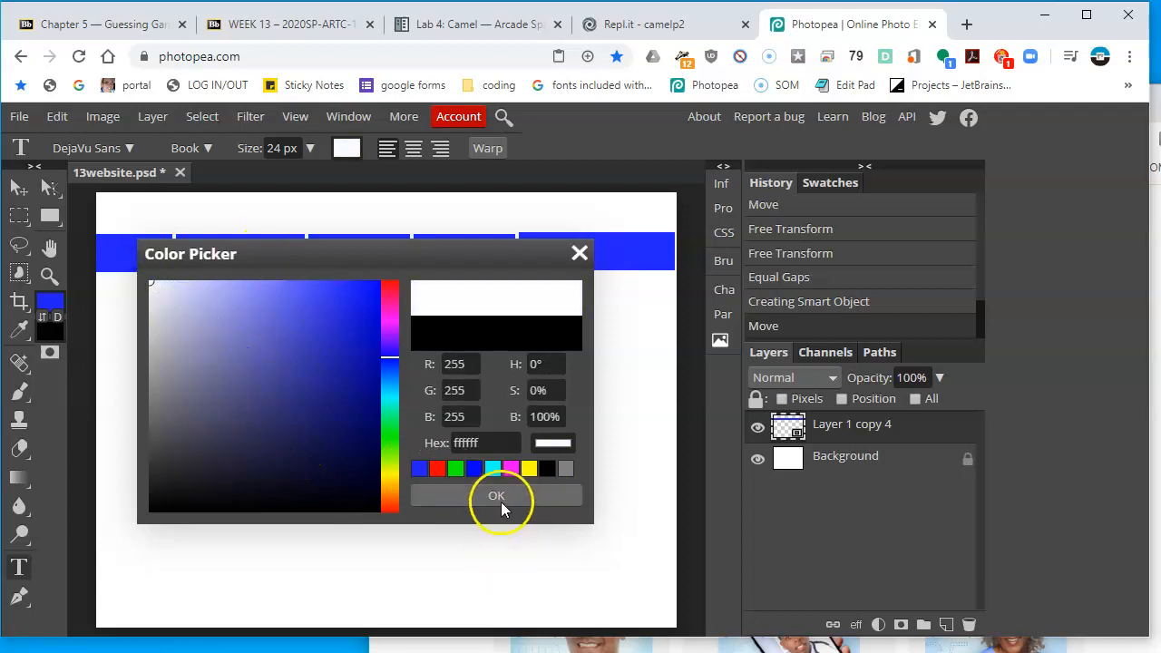
{"action": "left_click", "coordinate": [497, 495]}
{"action": "left_click", "coordinate": [129, 245]}
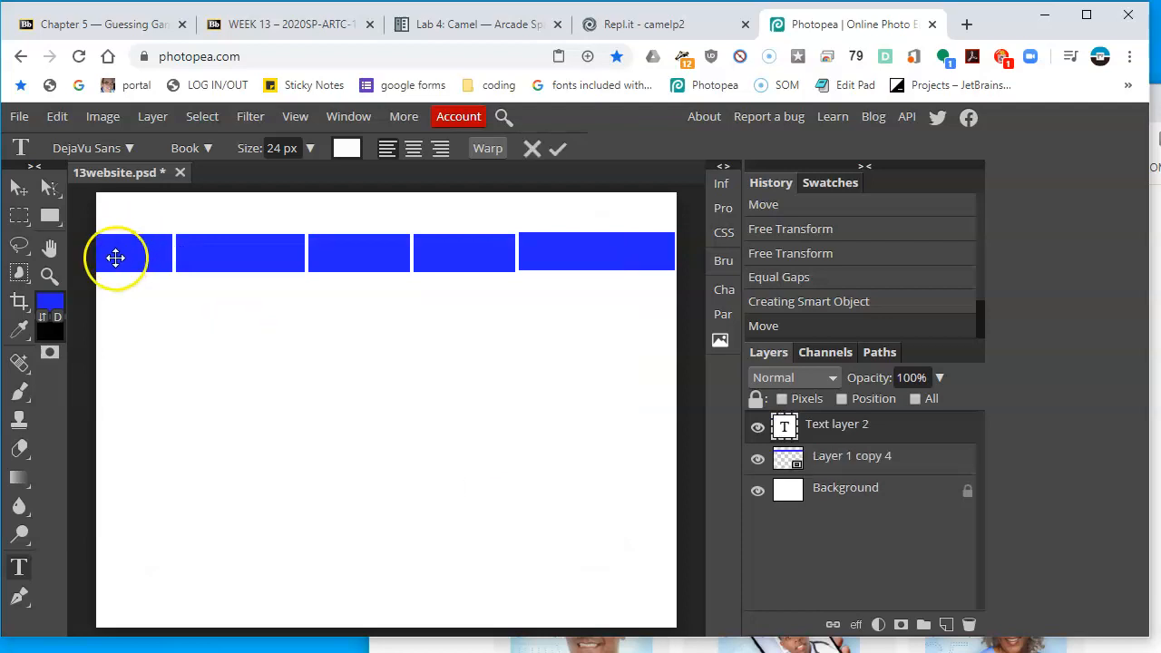
{"action": "left_click", "coordinate": [17, 563]}
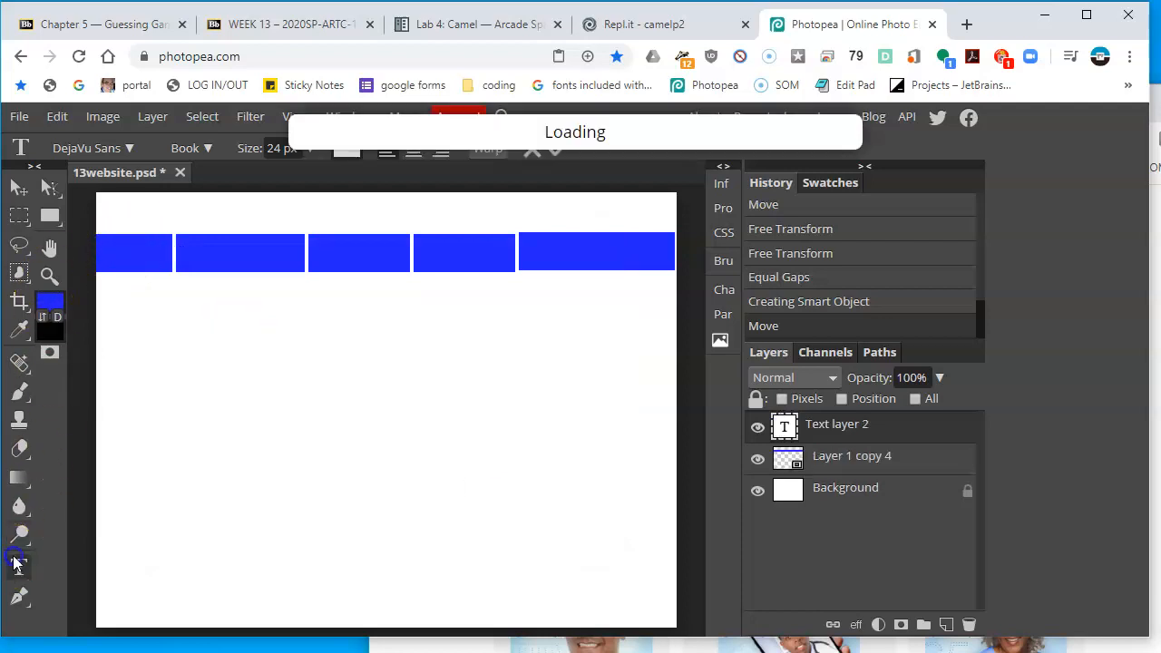
{"action": "left_click", "coordinate": [107, 263]}
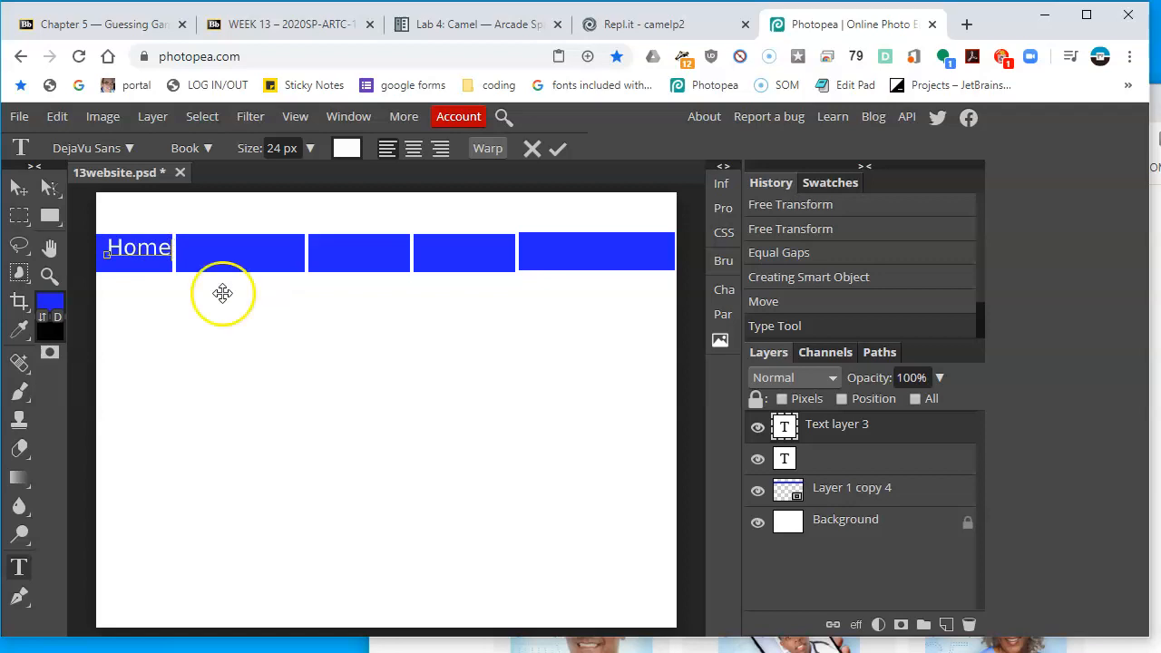
Delete the empty text layer left from the first text click
{"action": "key", "text": "alt+Tab"}
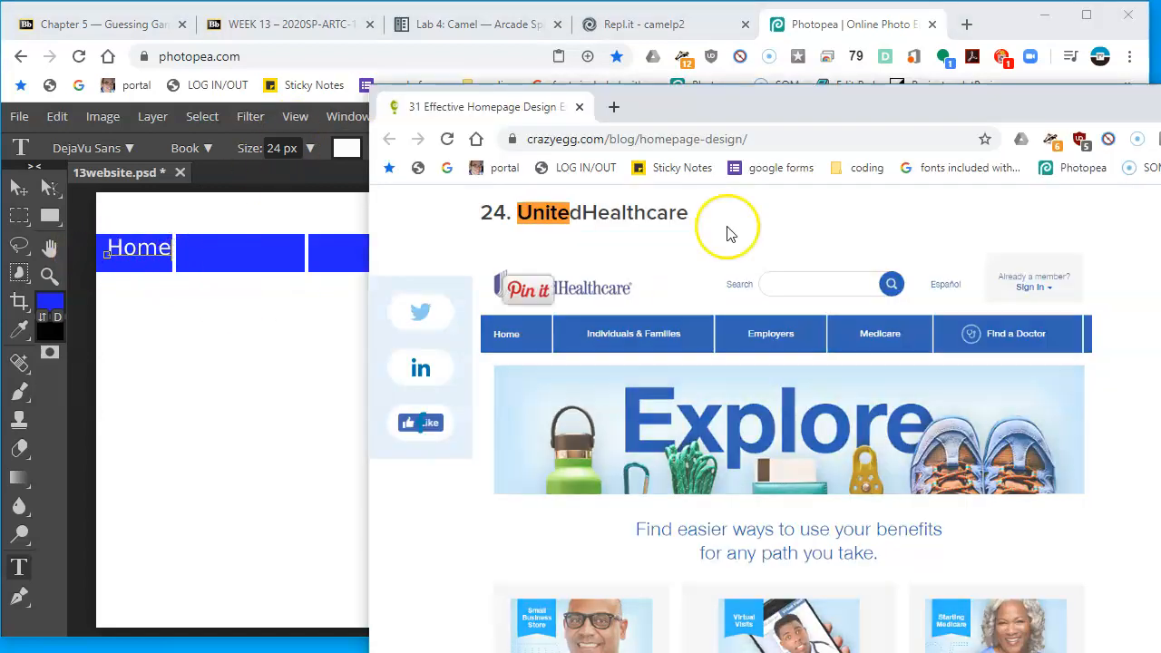
{"action": "left_click", "coordinate": [264, 336]}
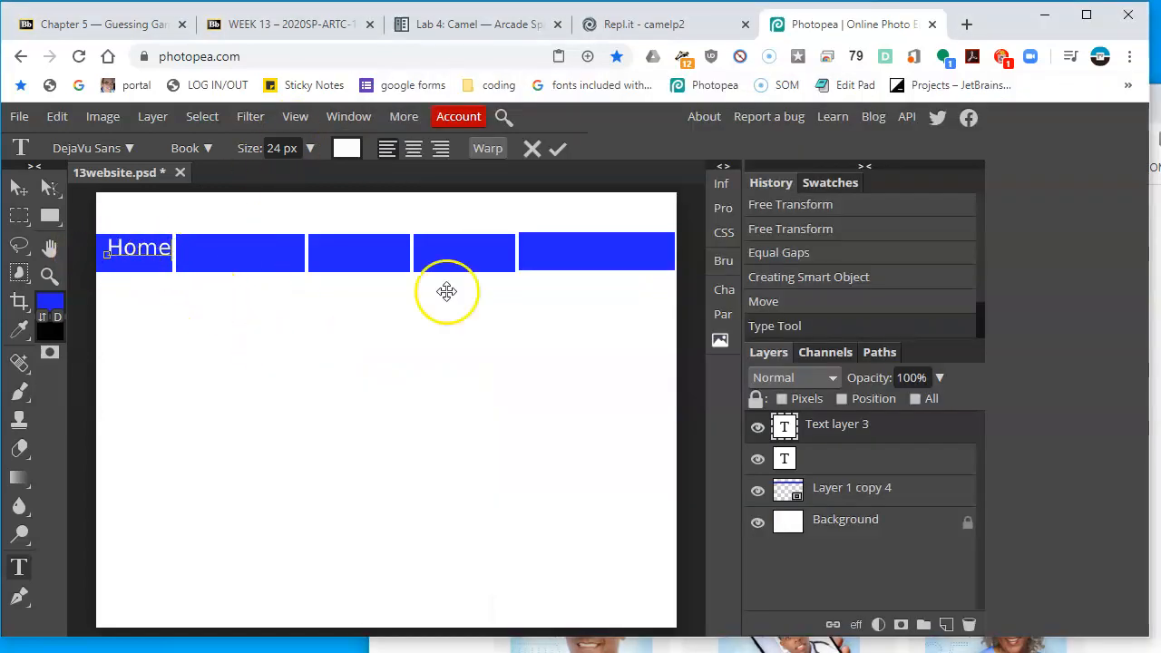
{"action": "left_click", "coordinate": [845, 457]}
{"action": "left_click_drag", "start_coordinate": [845, 458], "coordinate": [969, 624]}
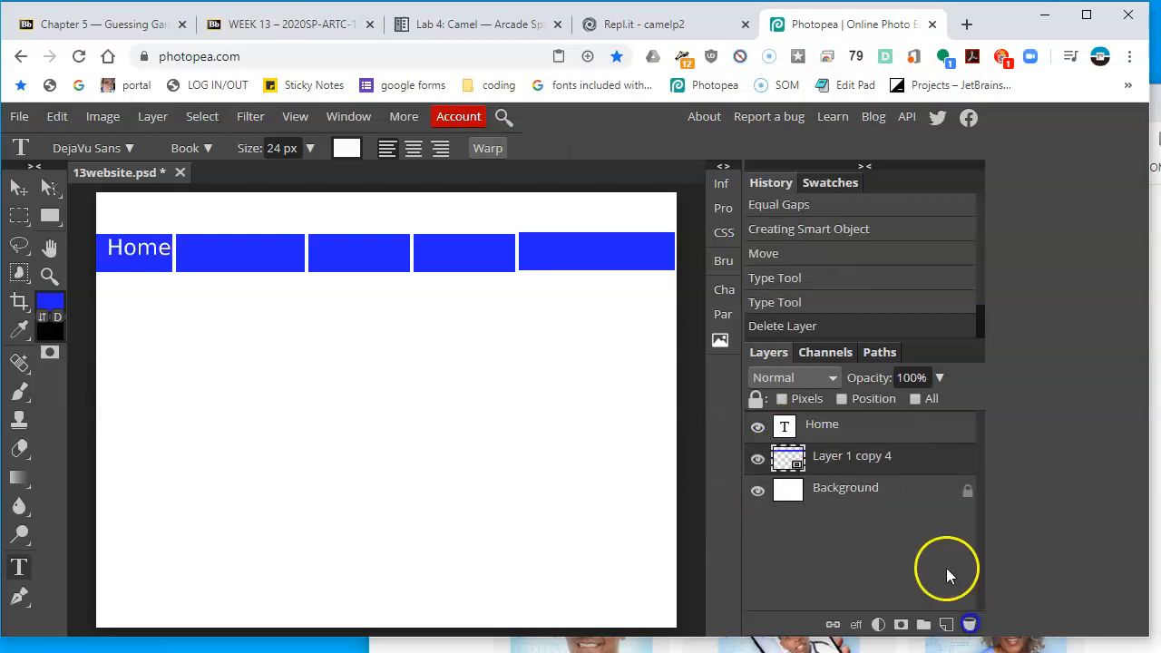
Set the Home label's font size to 12 px
{"action": "left_click", "coordinate": [787, 430]}
{"action": "double_click", "coordinate": [787, 430]}
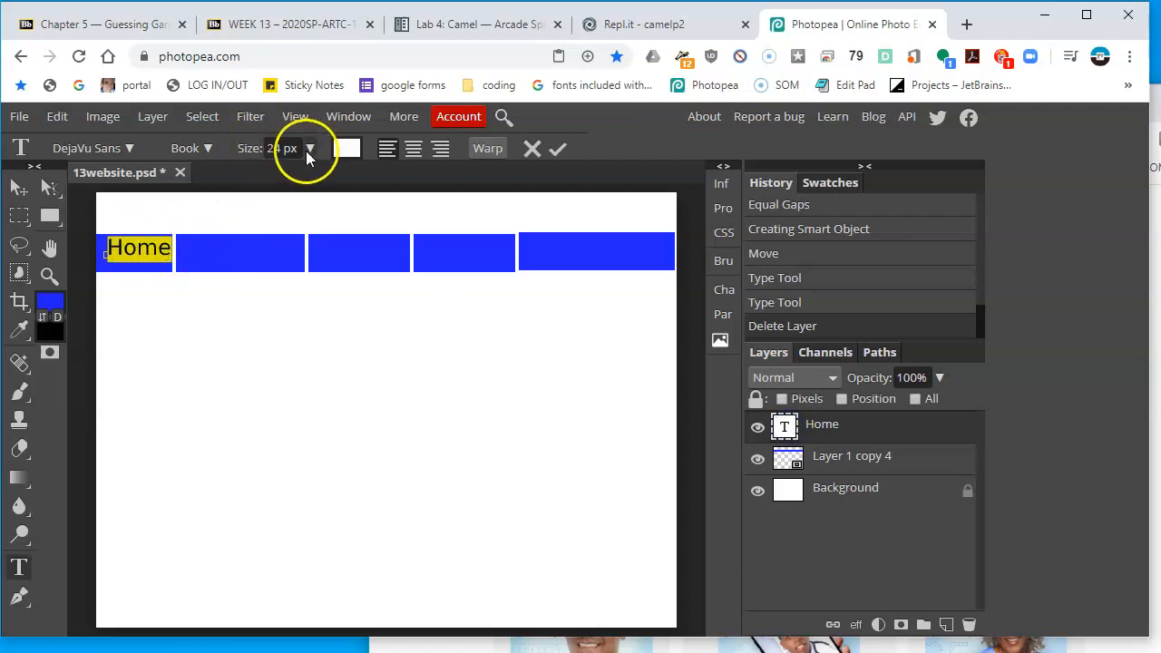
{"action": "left_click", "coordinate": [254, 182]}
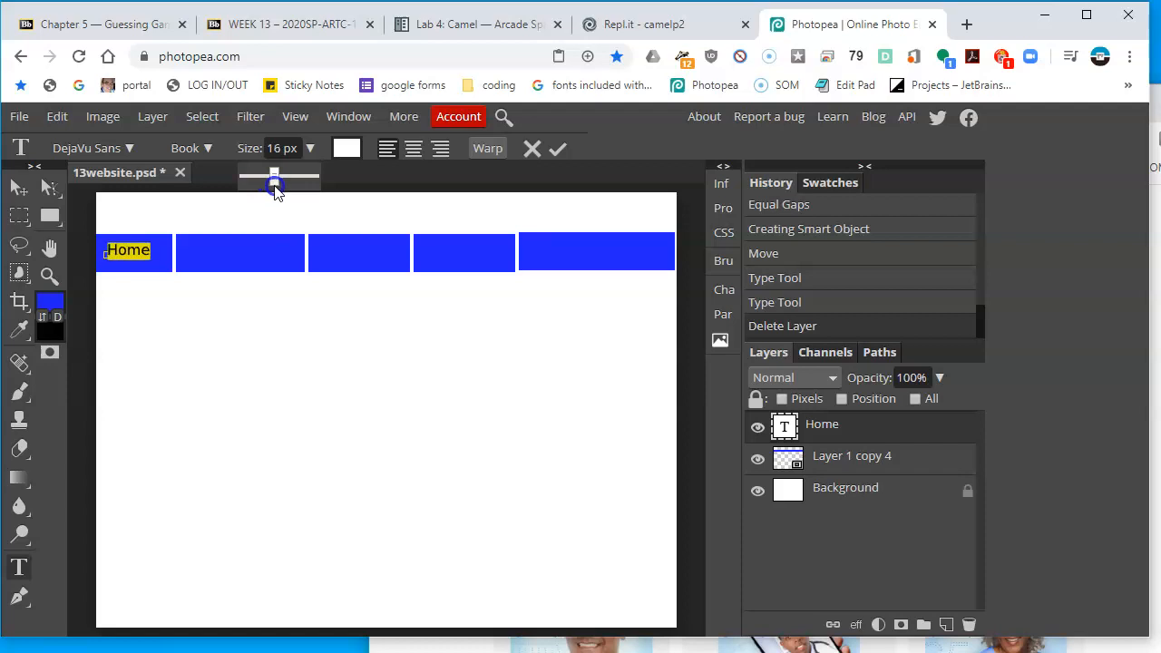
{"action": "left_click_drag", "start_coordinate": [276, 190], "coordinate": [269, 187]}
{"action": "double_click", "coordinate": [275, 147]}
{"action": "type", "text": "12"}
{"action": "key", "text": "Return"}
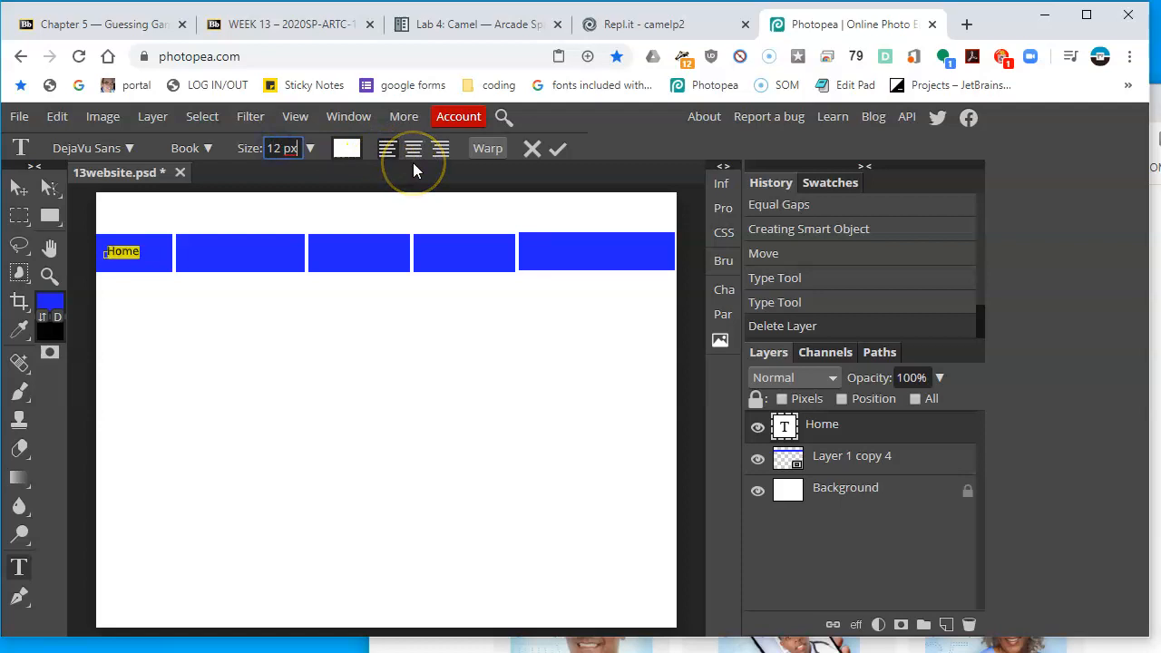
{"action": "left_click", "coordinate": [19, 190]}
{"action": "left_click", "coordinate": [166, 315]}
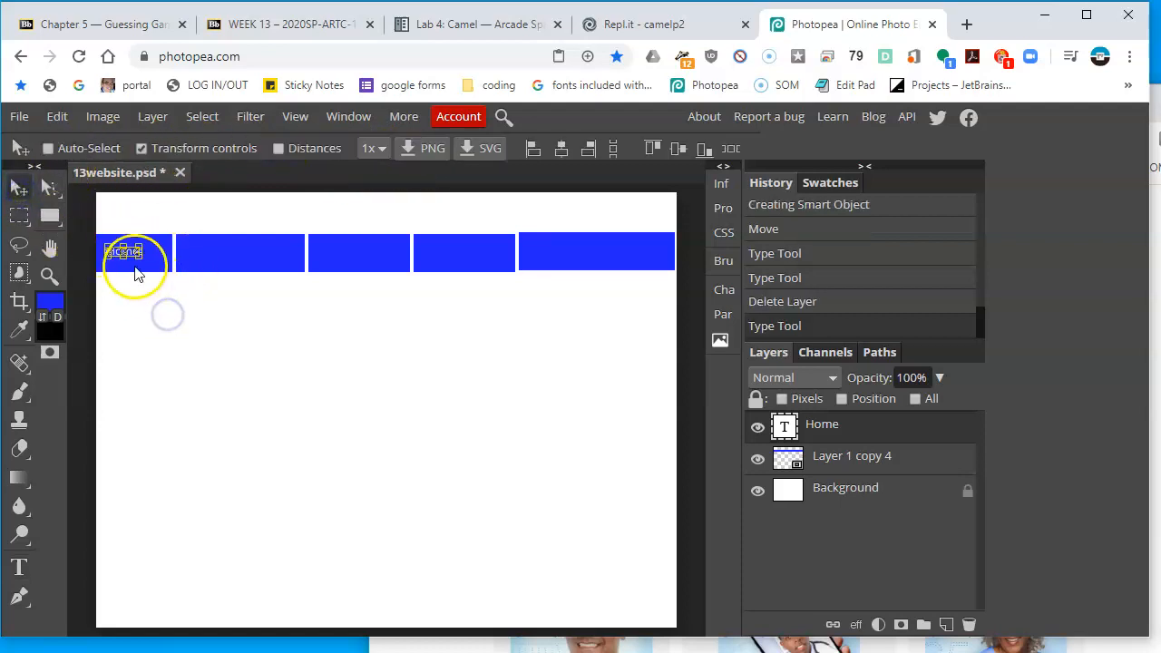
{"action": "left_click", "coordinate": [512, 343]}
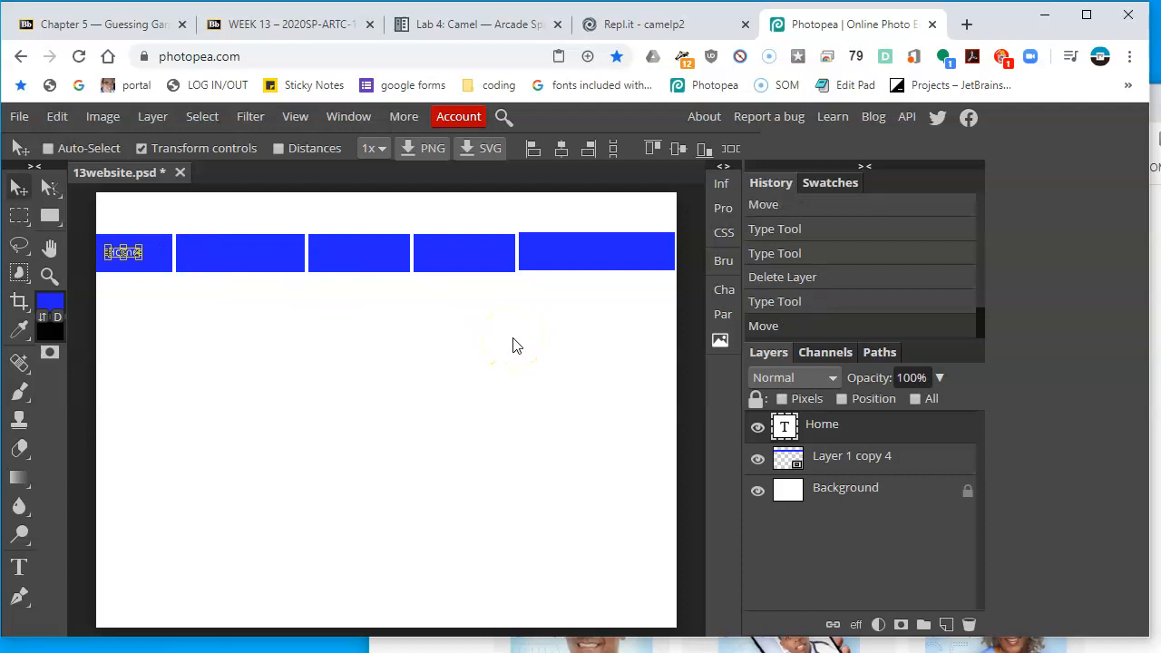
Duplicate the Home label and move the copy onto the second tab of the navigation bar
{"action": "key", "text": "alt+Tab"}
{"action": "key", "text": "alt+Tab"}
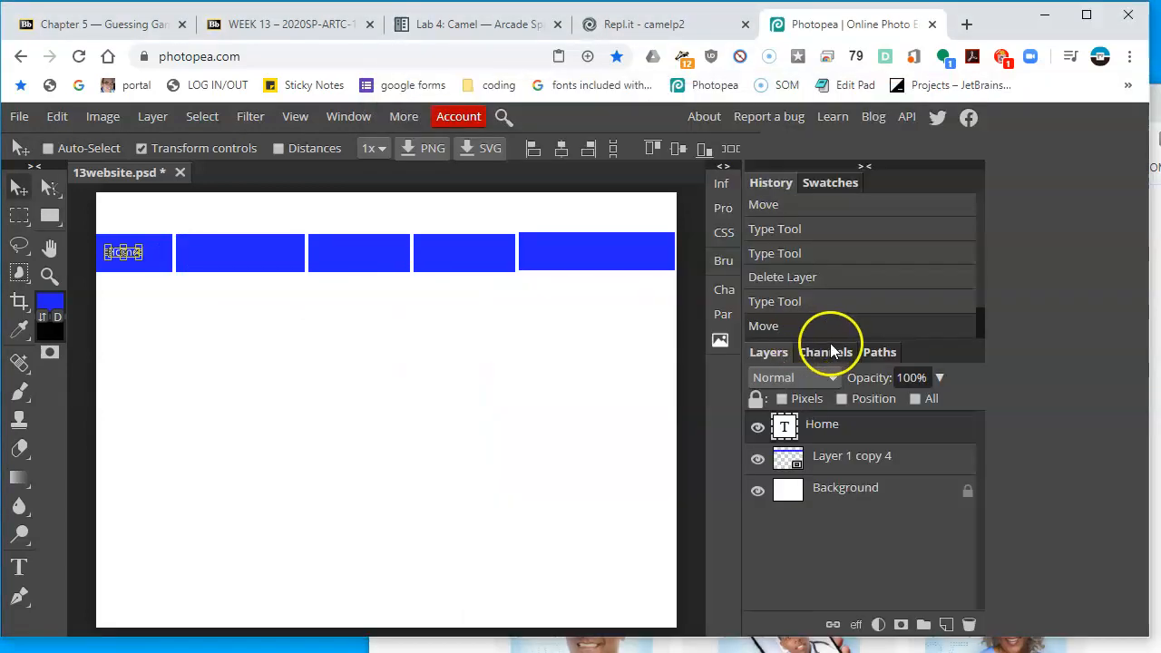
{"action": "right_click", "coordinate": [888, 433]}
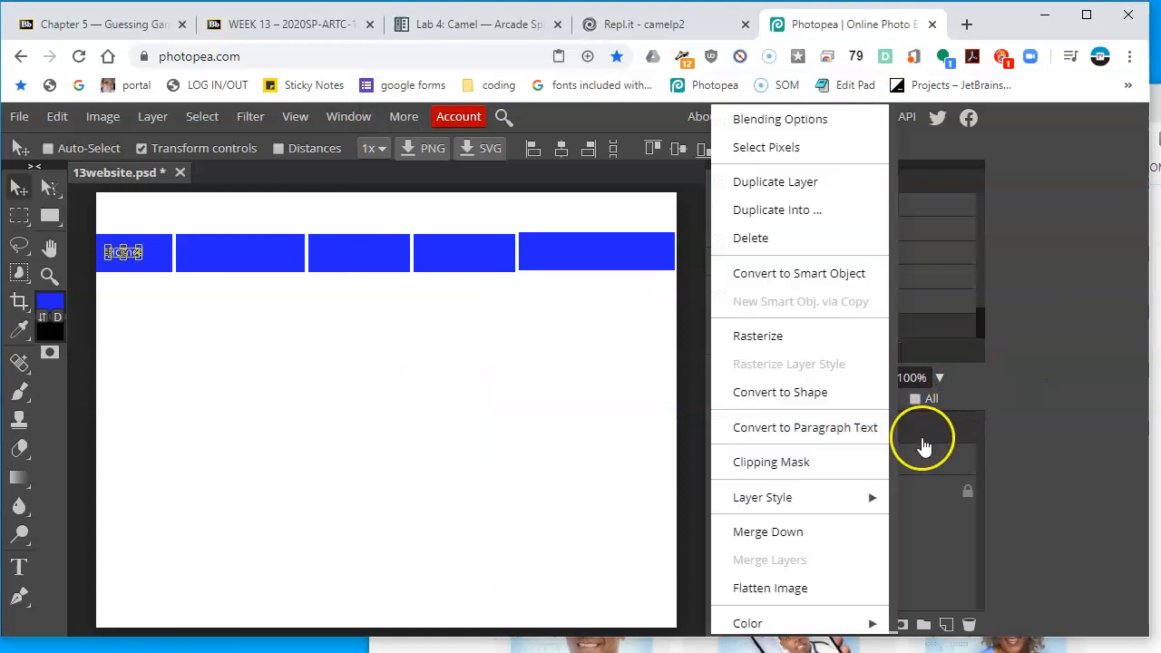
{"action": "left_click", "coordinate": [803, 181]}
{"action": "left_click_drag", "start_coordinate": [155, 303], "coordinate": [234, 311]}
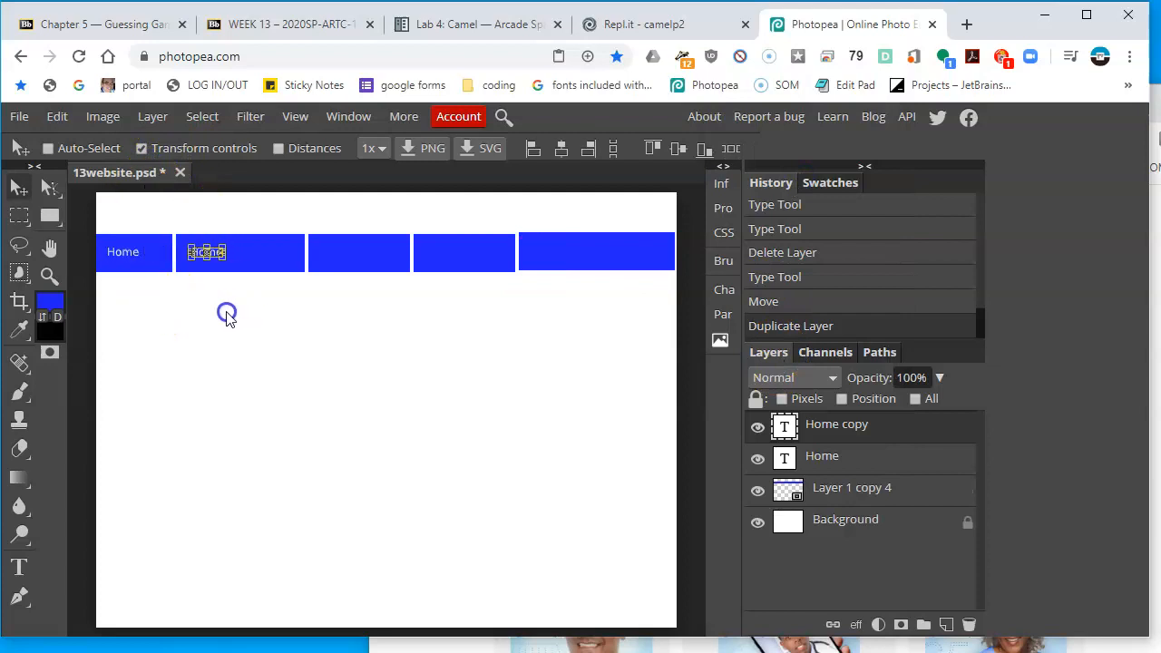
Change the copied label's text to Individuals & Families, checking the reference homepage's tab names
{"action": "left_click", "coordinate": [976, 647]}
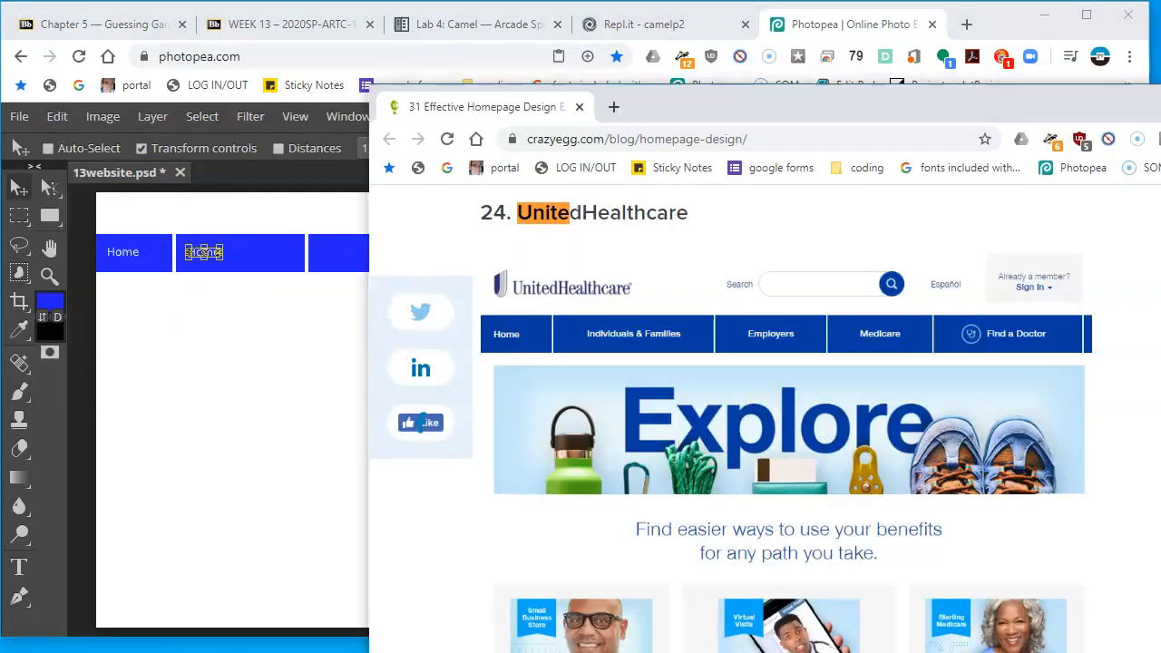
{"action": "left_click", "coordinate": [275, 369]}
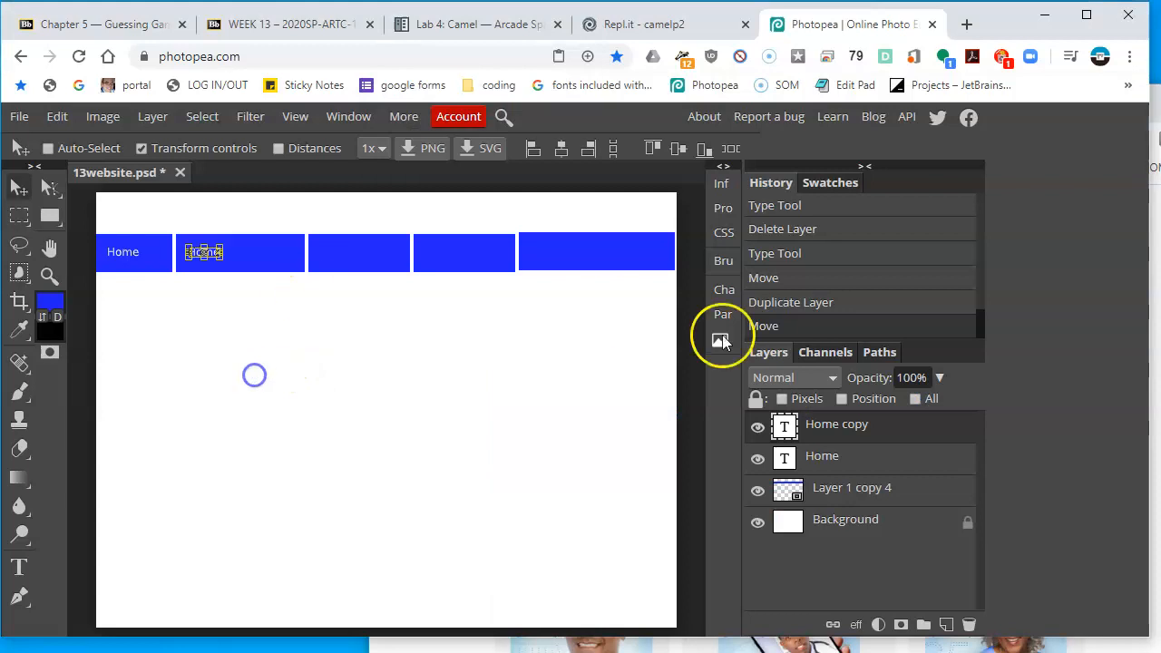
{"action": "double_click", "coordinate": [784, 428]}
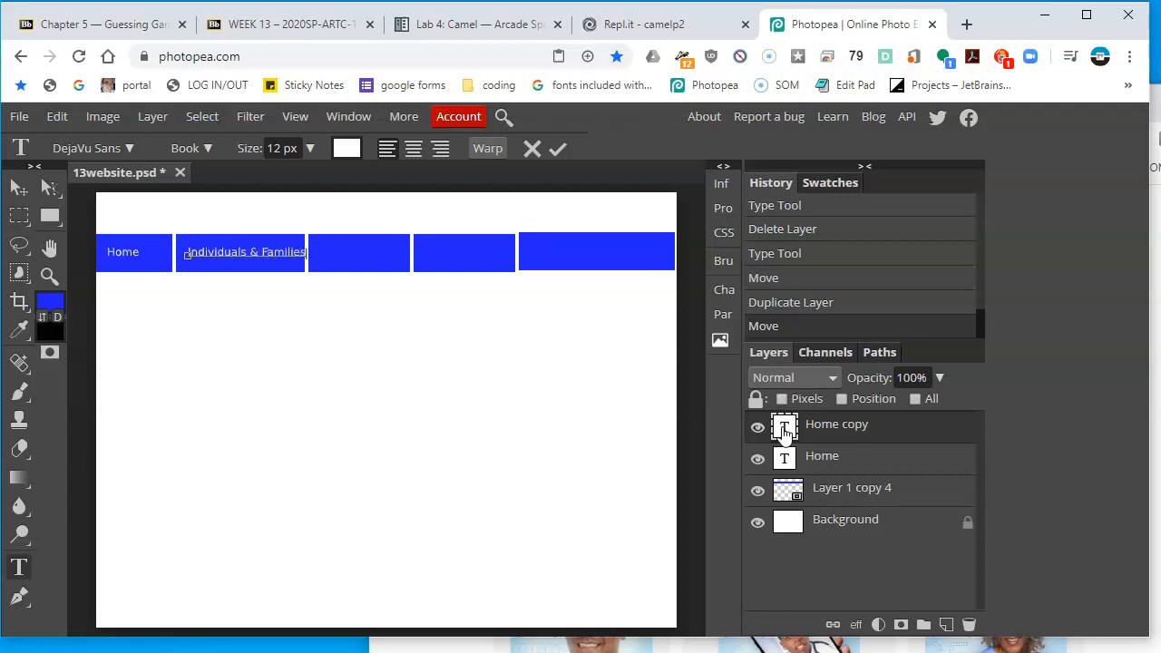
{"action": "left_click", "coordinate": [18, 188]}
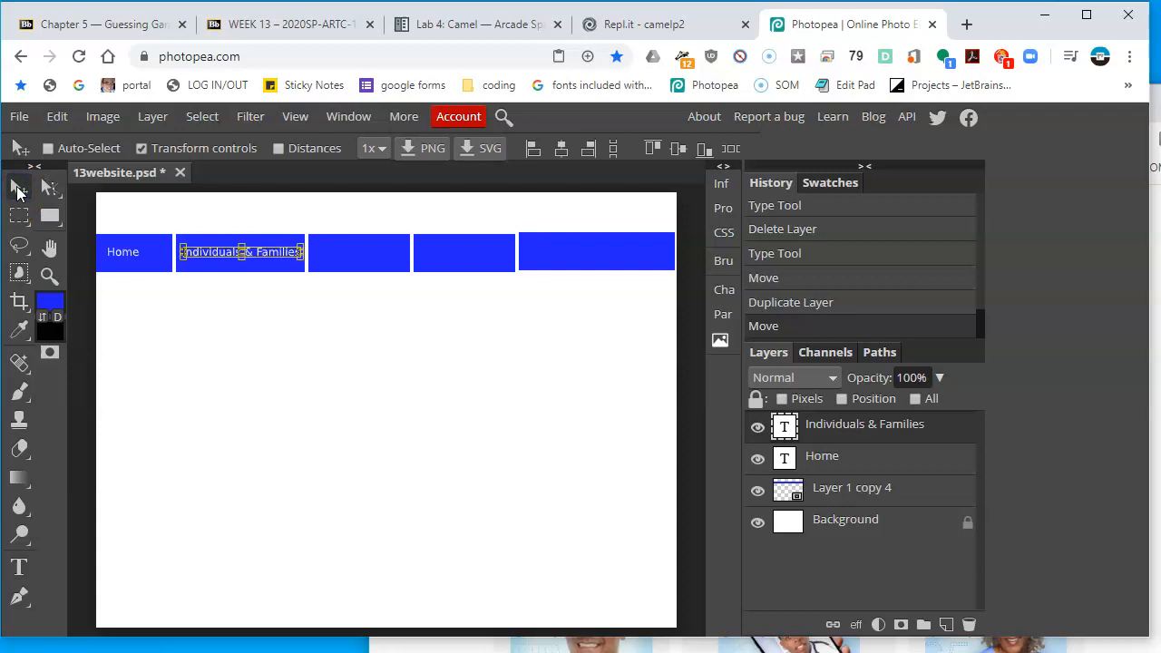
Duplicate the Individuals & Families label and move the copy onto the third tab
{"action": "right_click", "coordinate": [900, 423]}
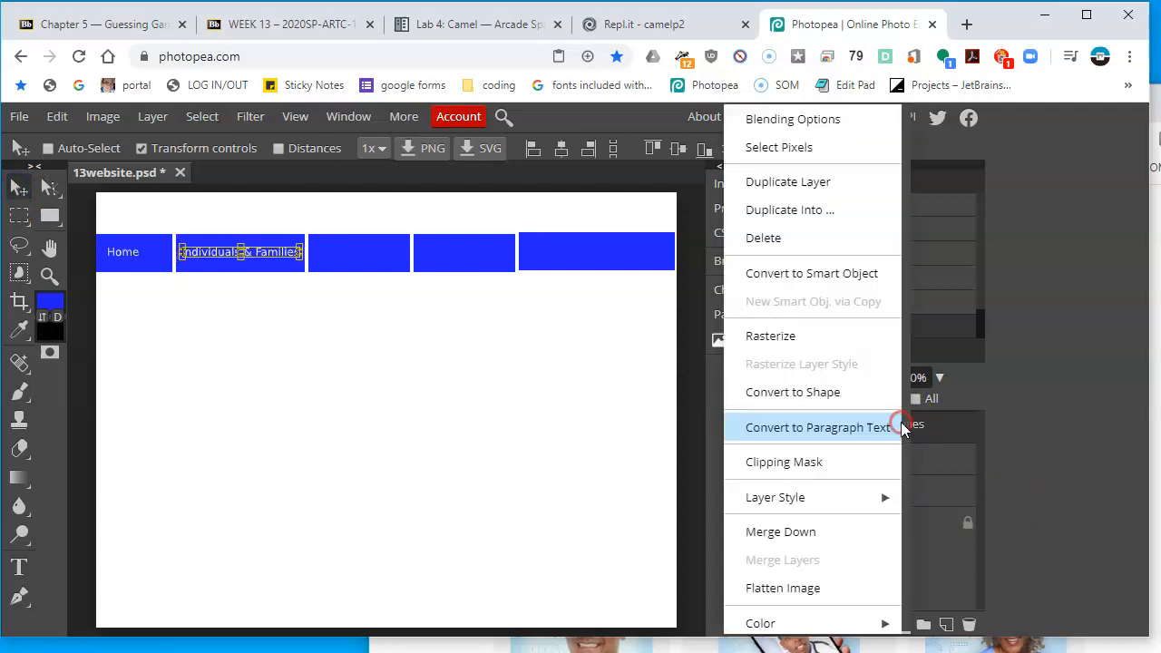
{"action": "left_click", "coordinate": [847, 186]}
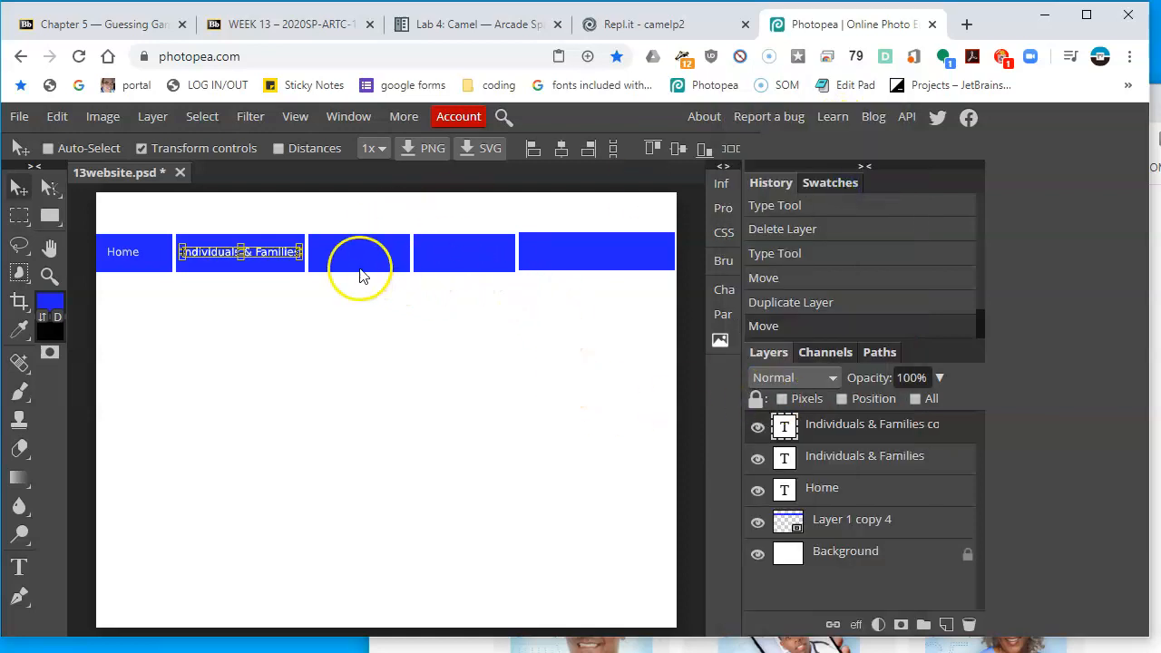
{"action": "left_click_drag", "start_coordinate": [275, 333], "coordinate": [407, 352]}
{"action": "key", "text": "alt+Tab"}
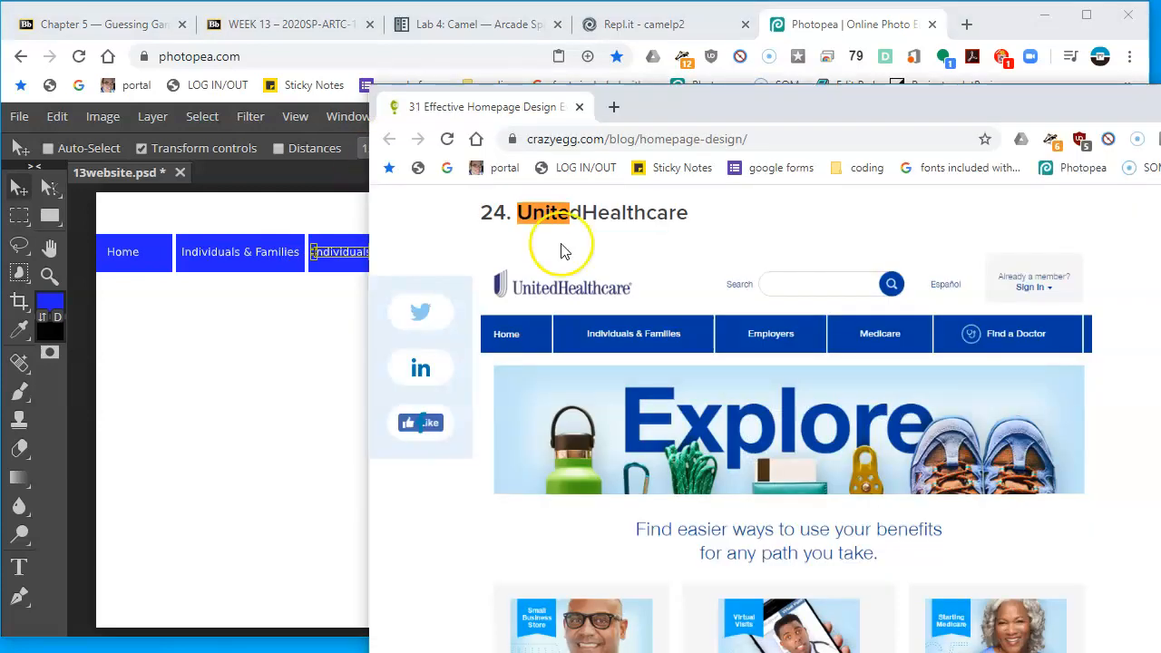
{"action": "key", "text": "alt+Tab"}
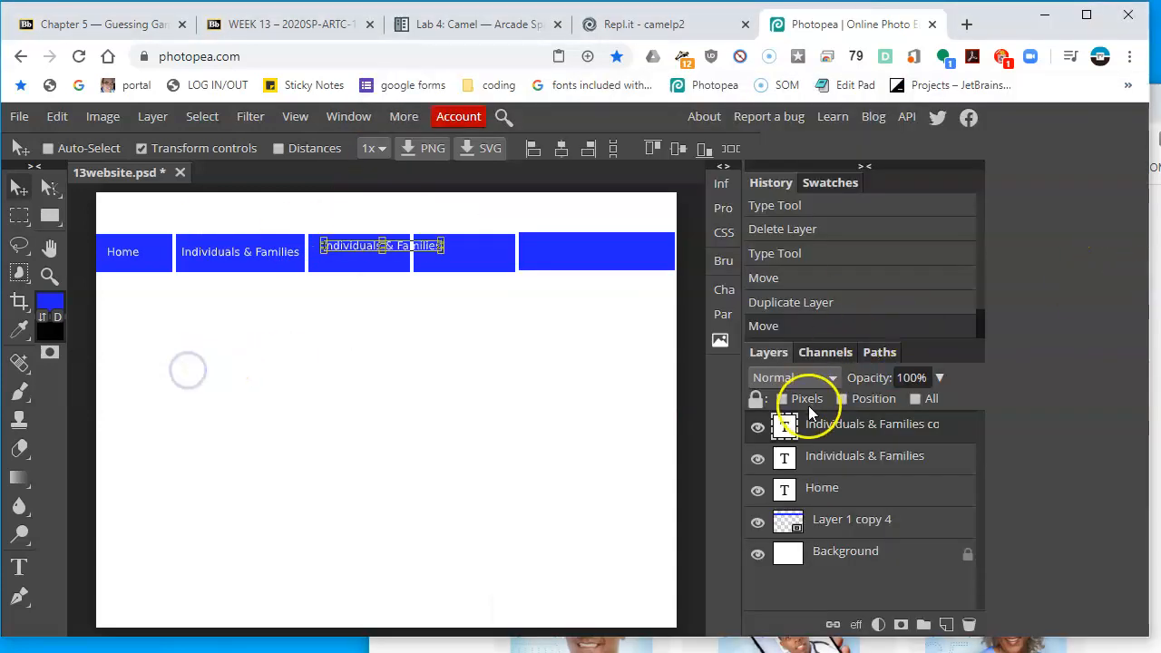
Relabel the third-tab copy as Employer, comparing with the reference homepage
{"action": "double_click", "coordinate": [785, 426]}
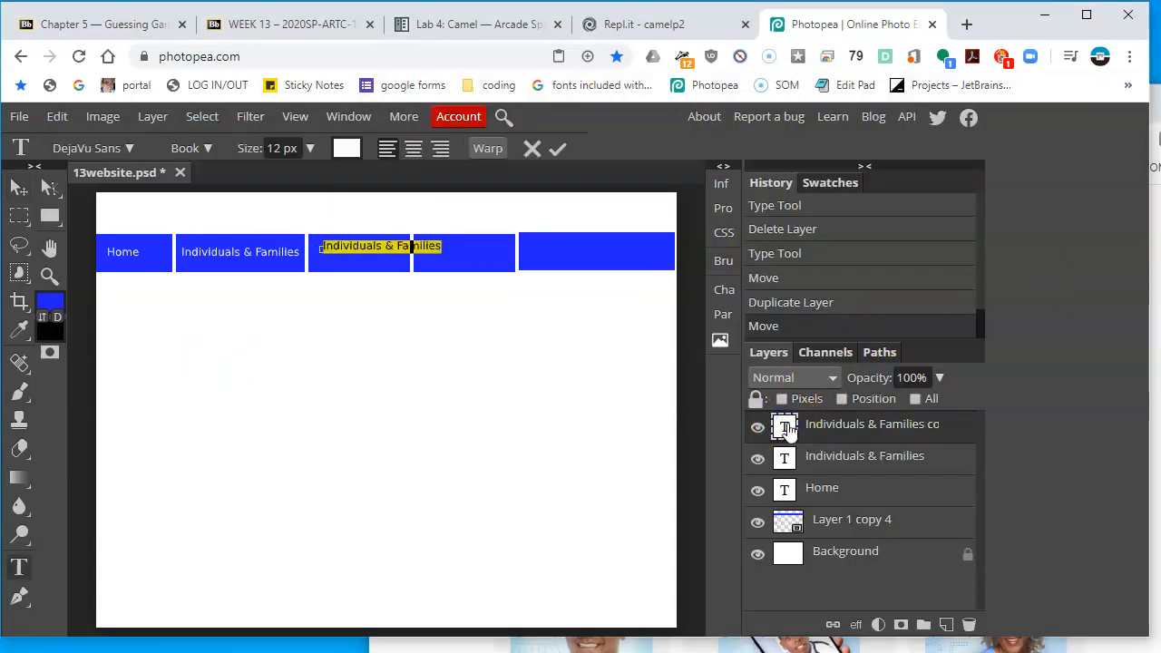
{"action": "key", "text": "BackSpace"}
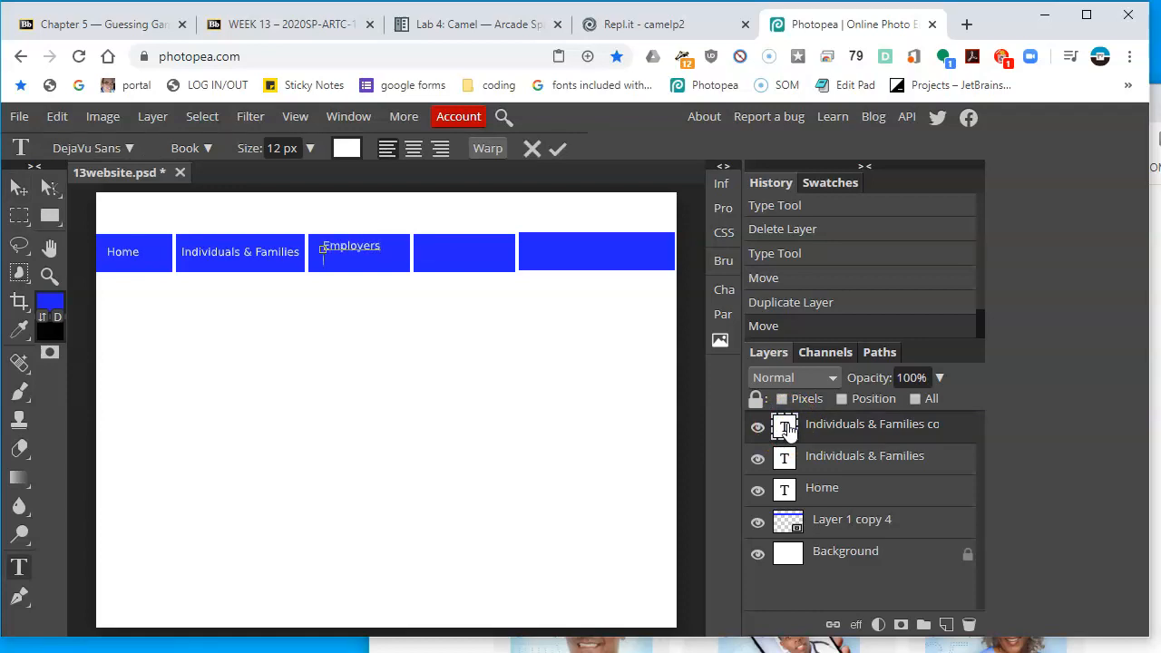
{"action": "key", "text": "alt+Tab"}
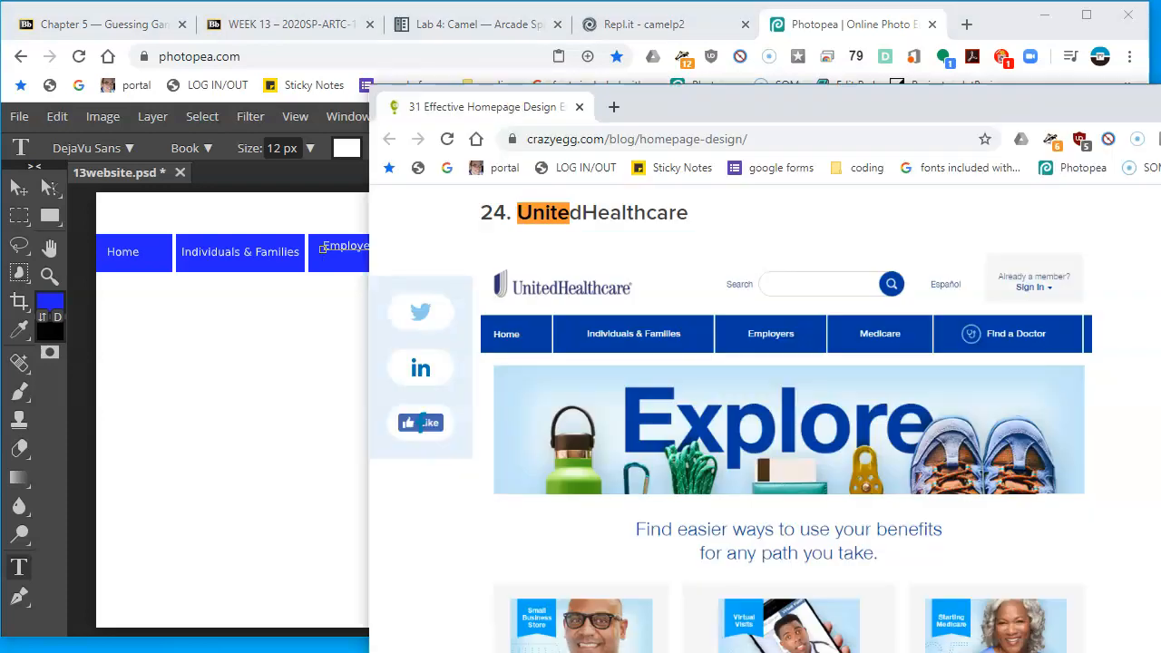
{"action": "left_click", "coordinate": [191, 372]}
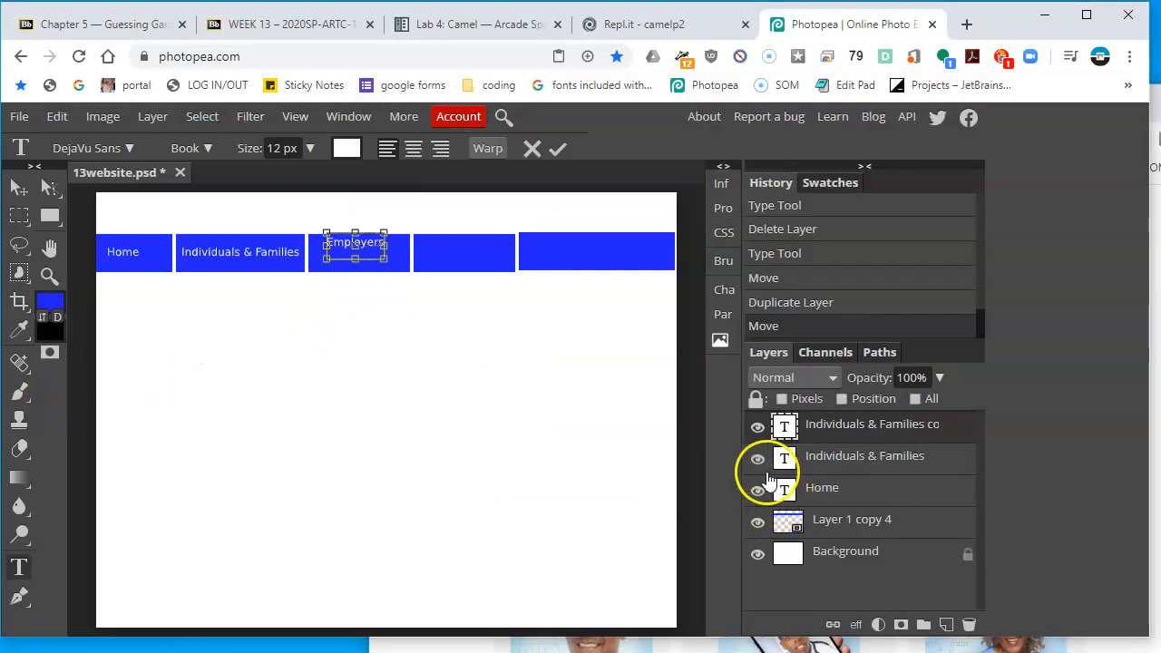
{"action": "key", "text": "BackSpace"}
{"action": "left_click", "coordinate": [32, 192]}
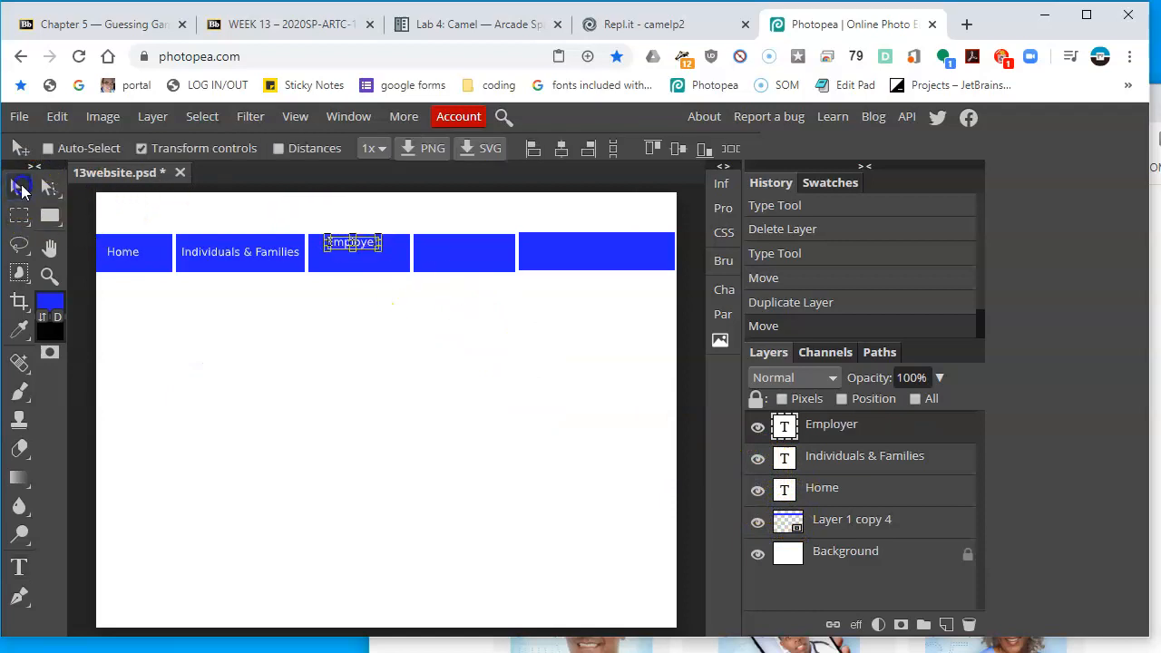
Undo the Employer text edit through the history
{"action": "left_click", "coordinate": [818, 290]}
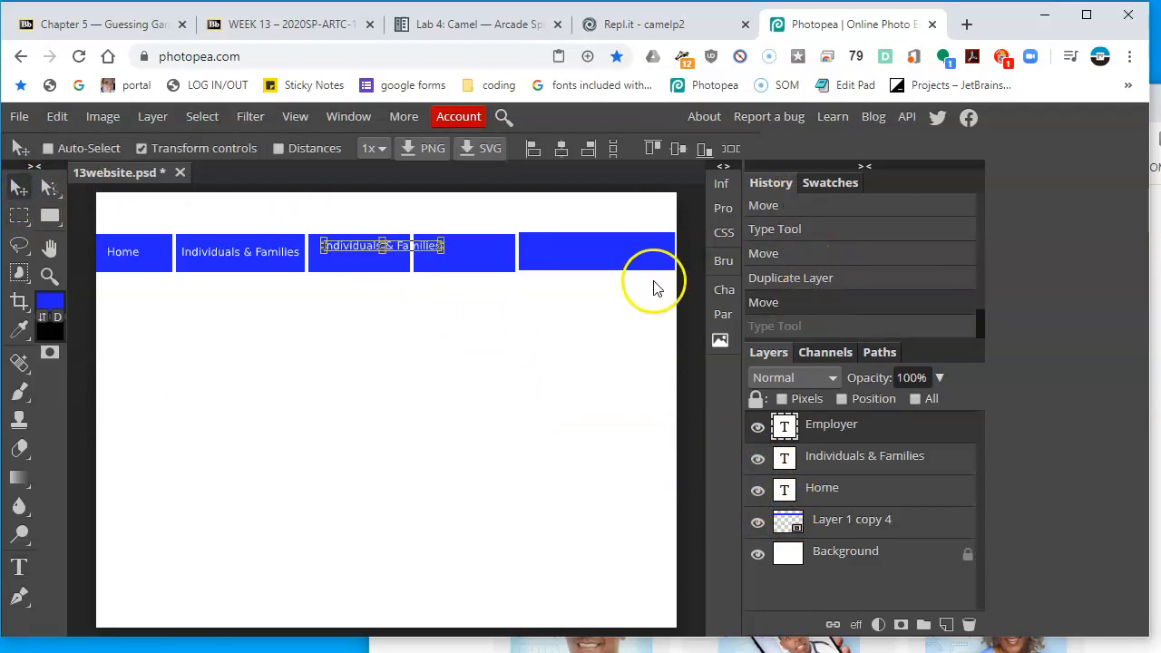
{"action": "key", "text": "ctrl+z"}
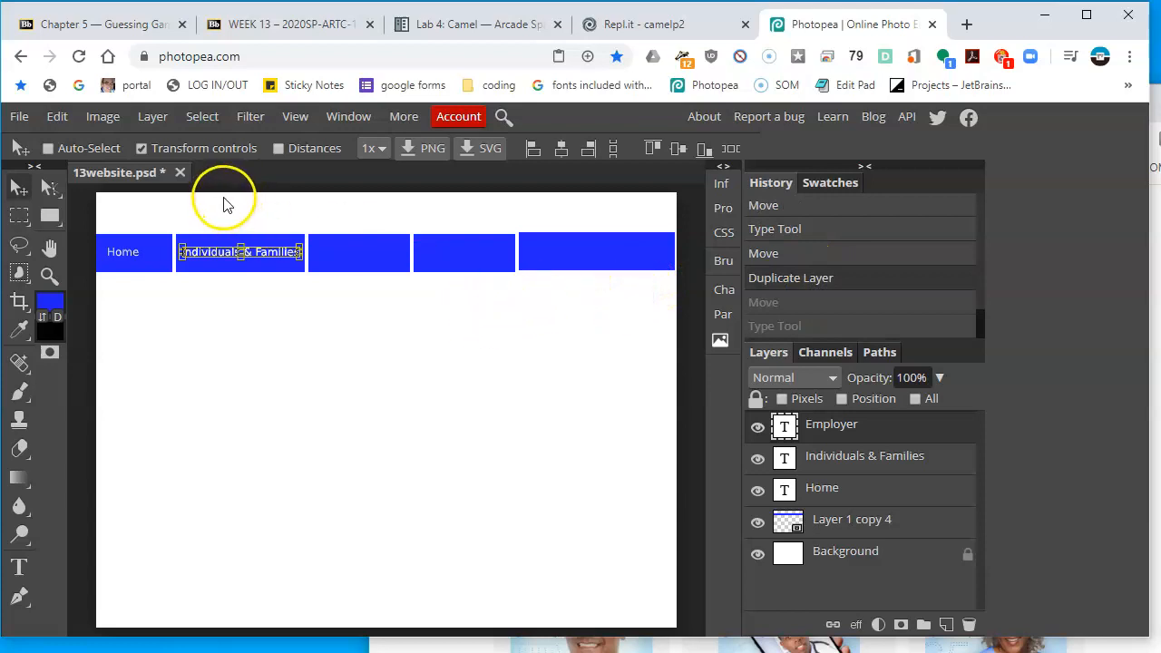
{"action": "key", "text": "ctrl+shift+z"}
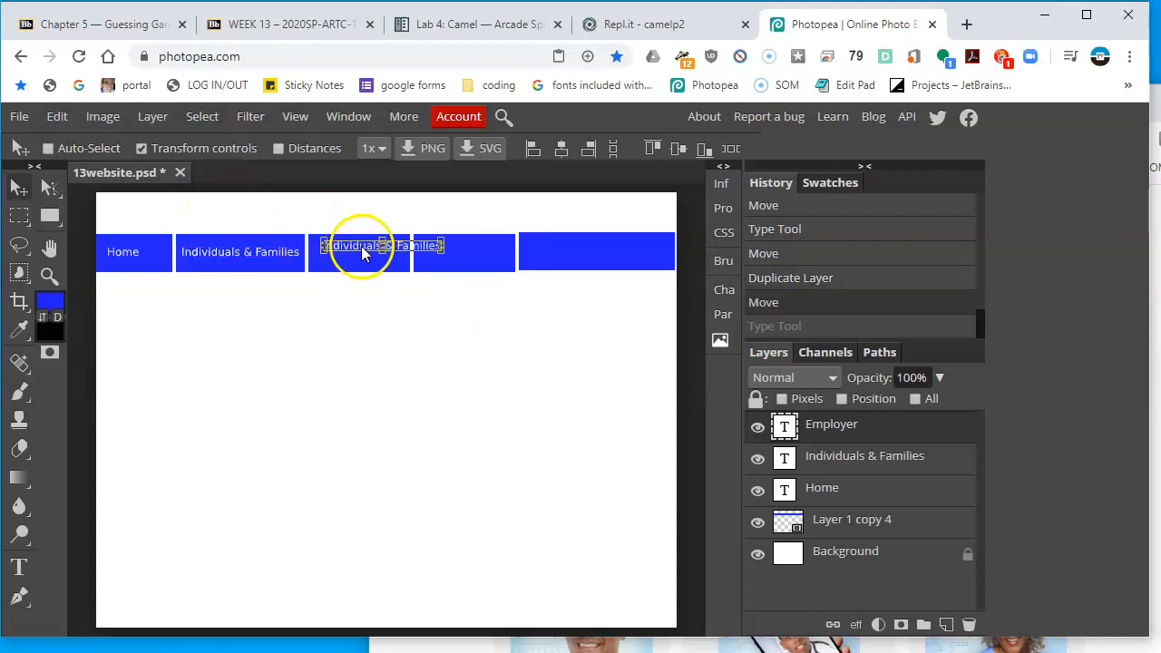
Nudge the third-tab label into place and change its text to Medicare
{"action": "left_click_drag", "start_coordinate": [355, 251], "coordinate": [350, 257]}
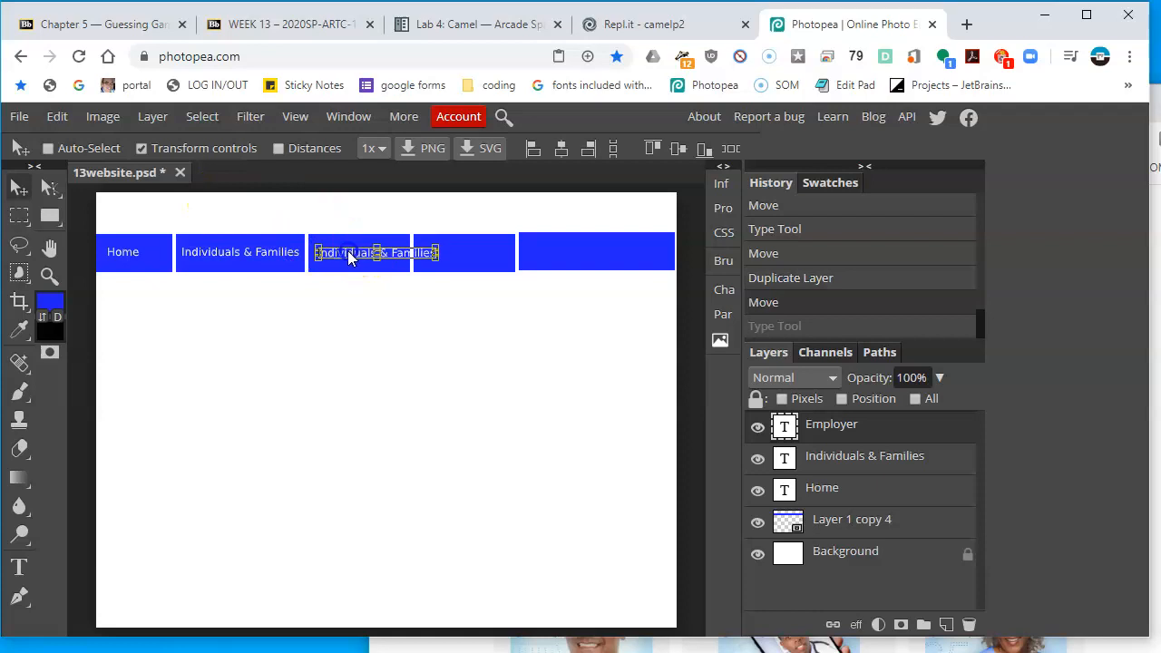
{"action": "double_click", "coordinate": [785, 428]}
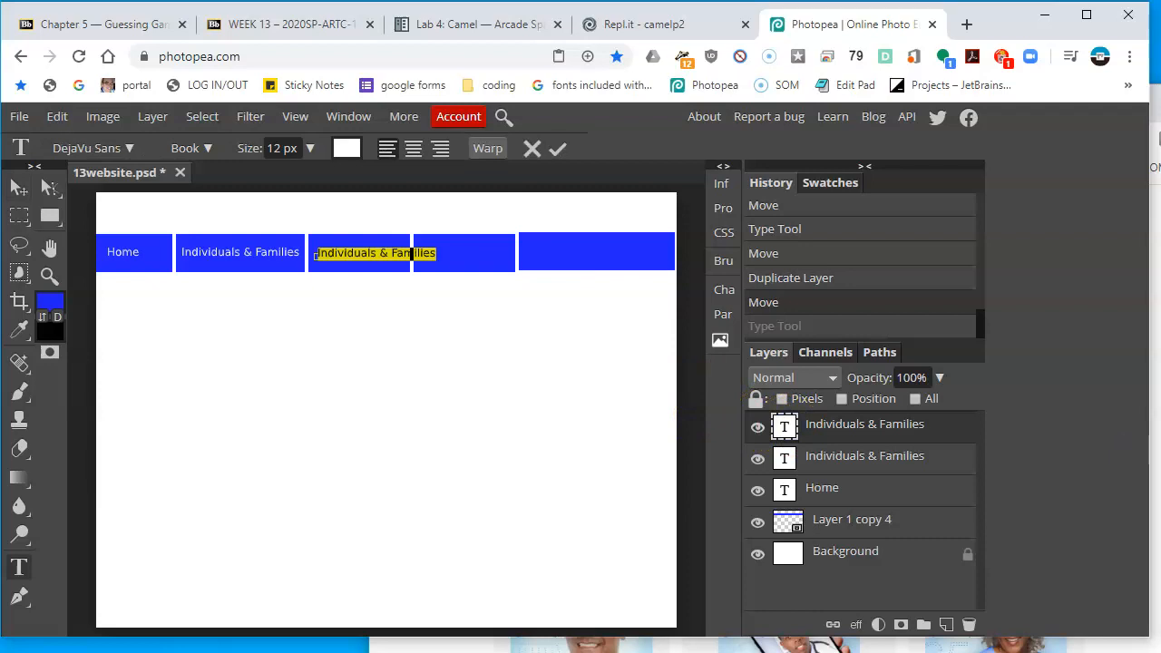
{"action": "type", "text": "Medicare"}
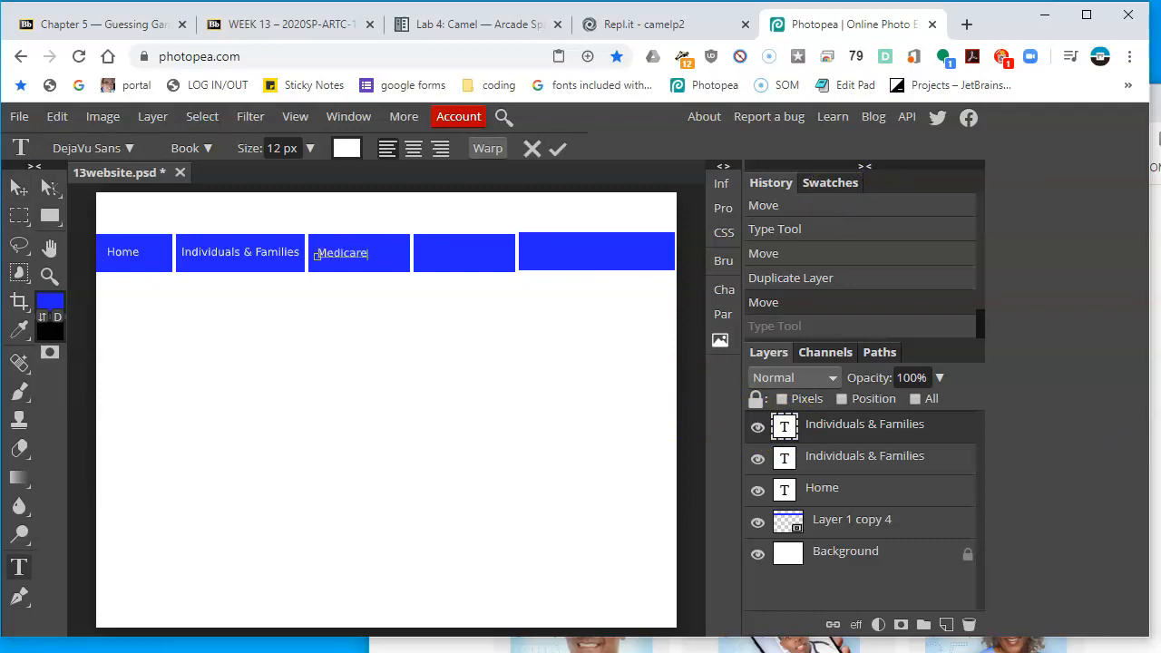
{"action": "key", "text": "alt+Tab"}
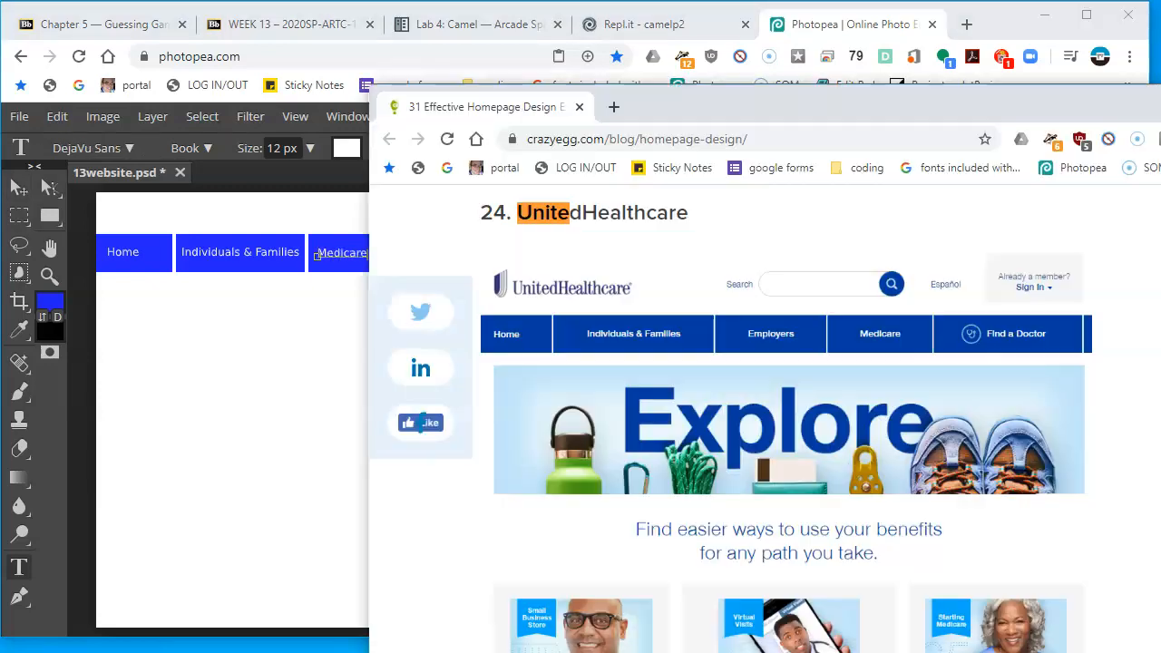
{"action": "left_click", "coordinate": [224, 431]}
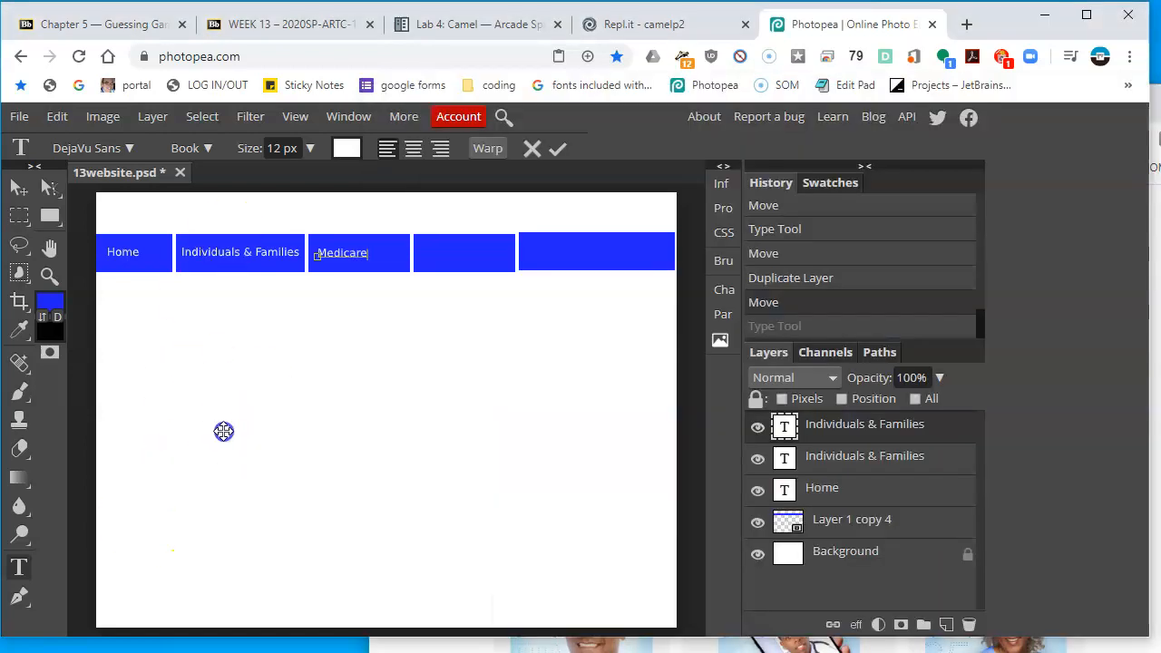
{"action": "left_click", "coordinate": [18, 187]}
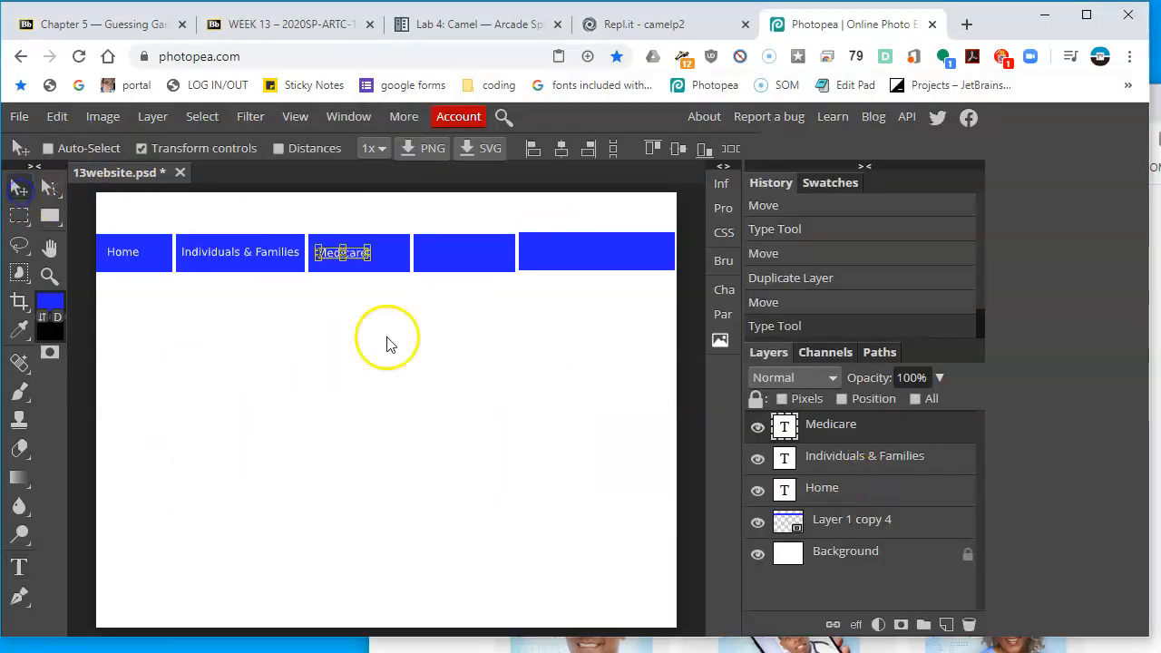
Duplicate the Medicare label and move the copy onto the fourth tab
{"action": "right_click", "coordinate": [845, 426]}
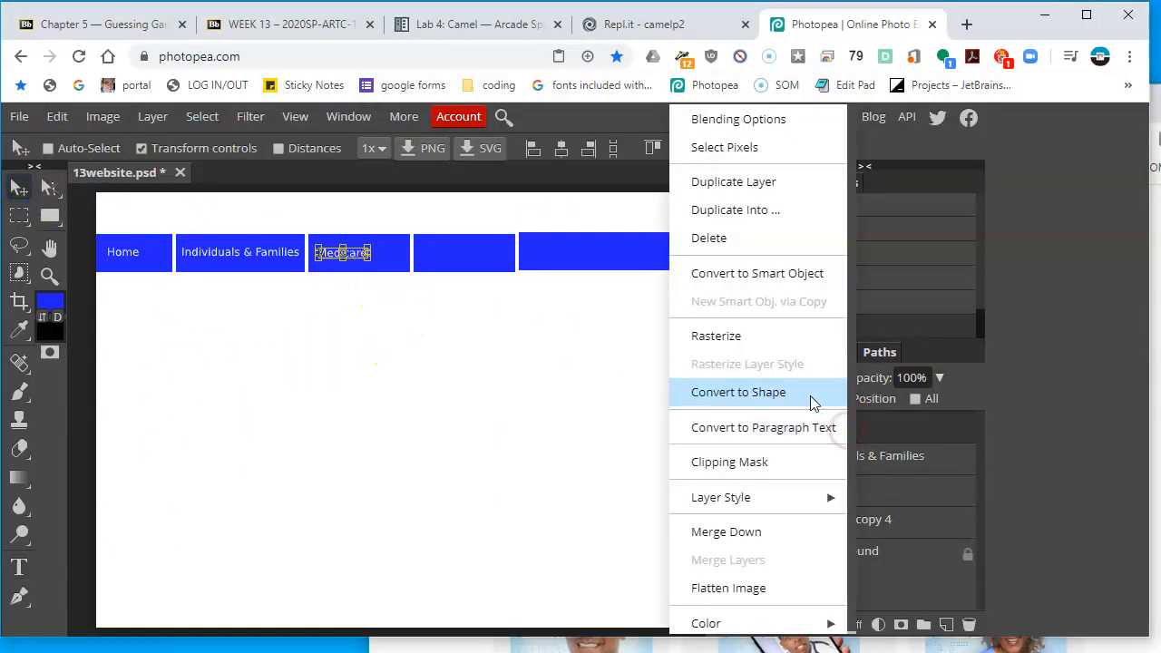
{"action": "left_click", "coordinate": [778, 181]}
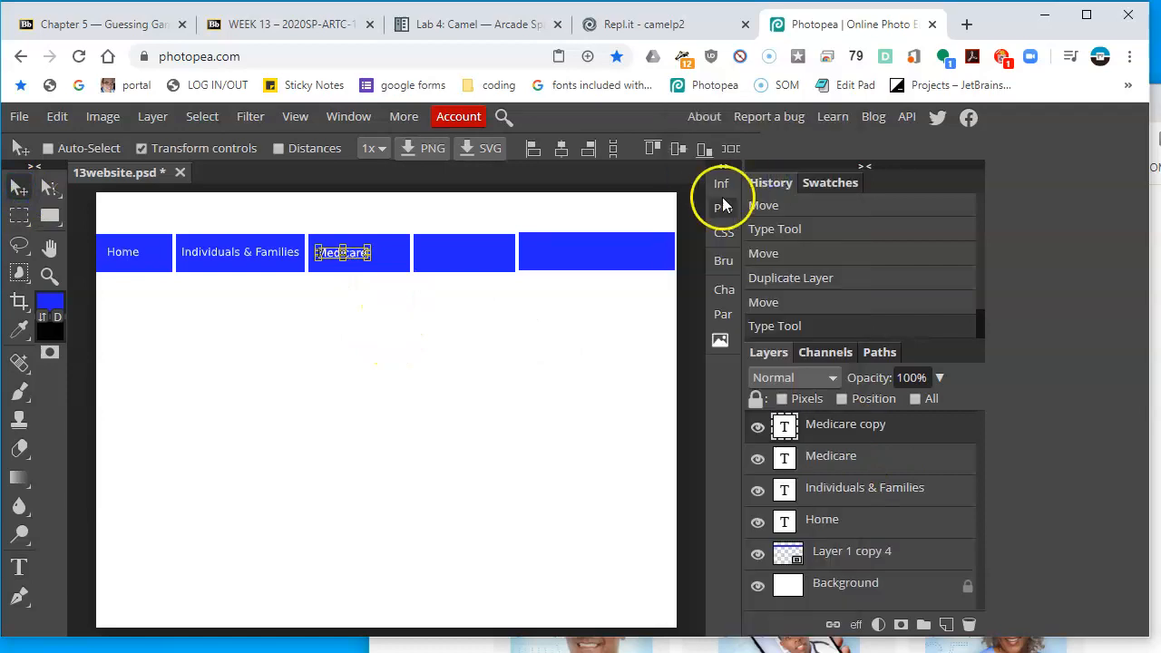
{"action": "left_click_drag", "start_coordinate": [342, 260], "coordinate": [468, 277]}
{"action": "key", "text": "ctrl+z"}
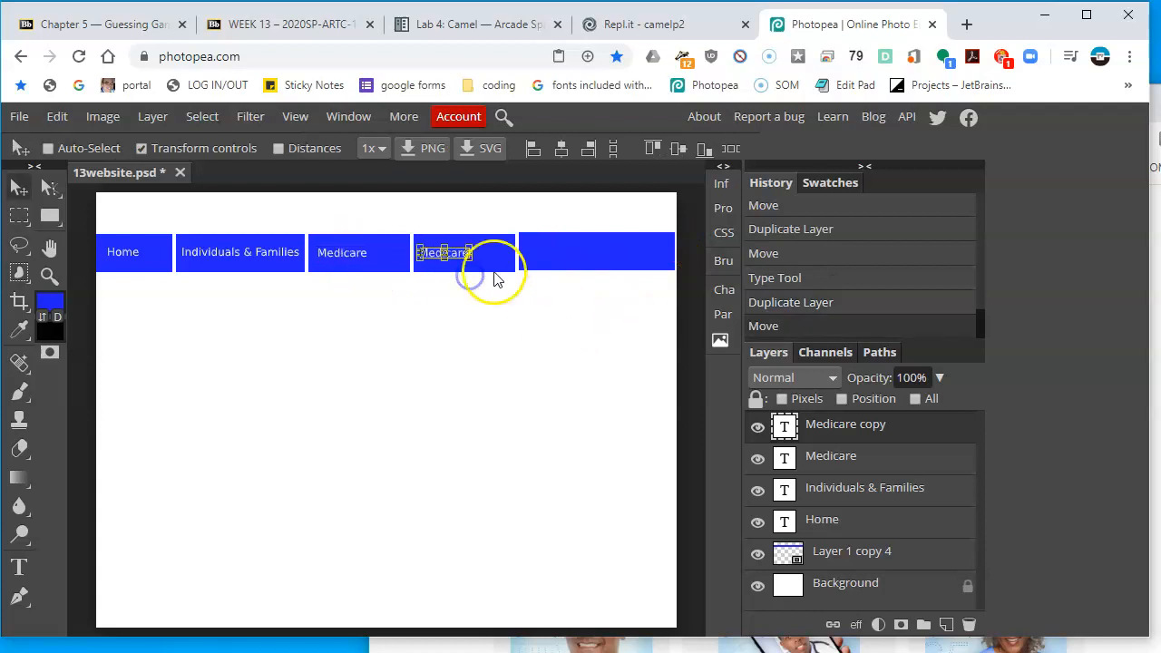
Change the third-tab label's text to Employers
{"action": "double_click", "coordinate": [785, 459]}
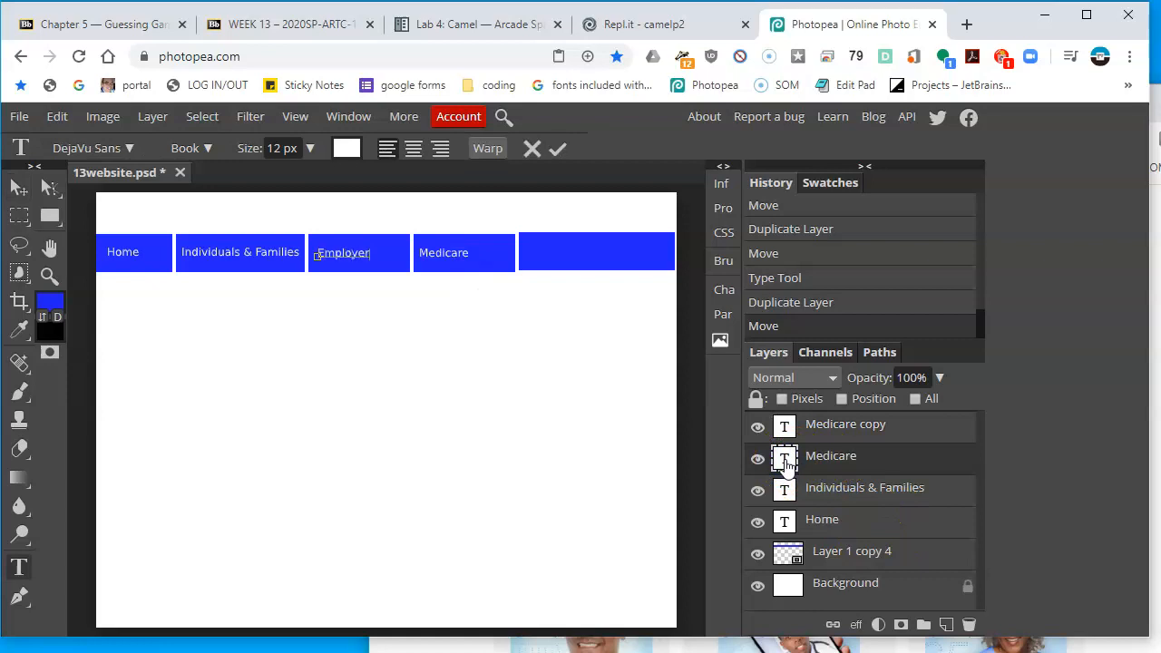
{"action": "left_click", "coordinate": [18, 187]}
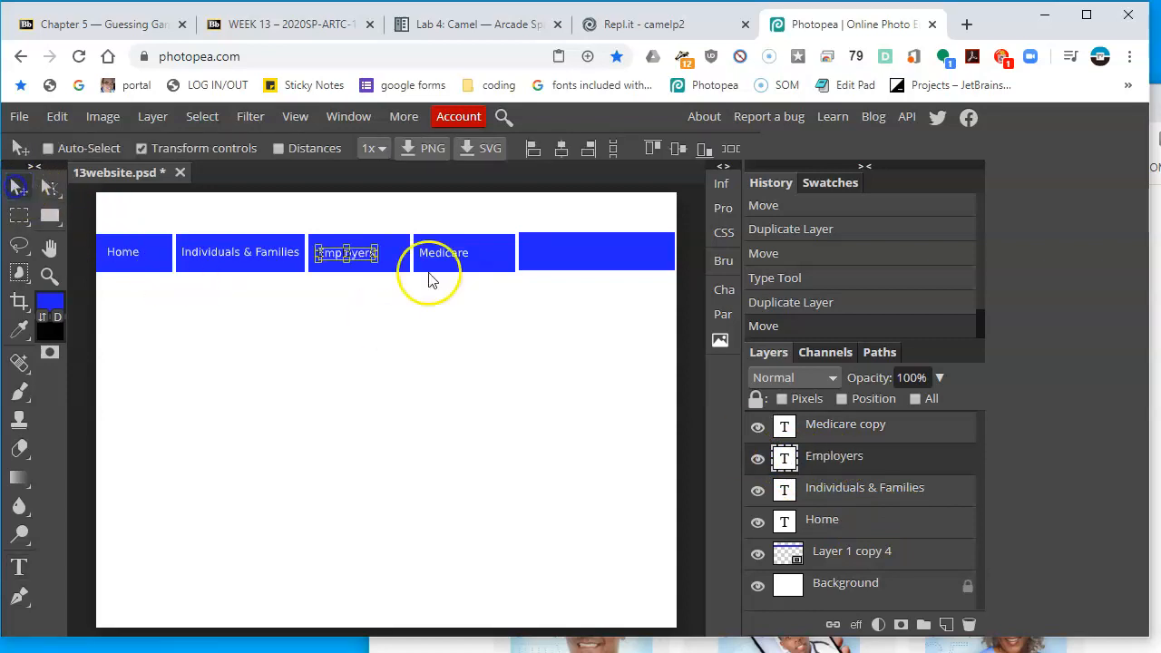
Duplicate the fourth-tab Medicare label and move the copy onto the fifth tab
{"action": "left_click", "coordinate": [857, 435]}
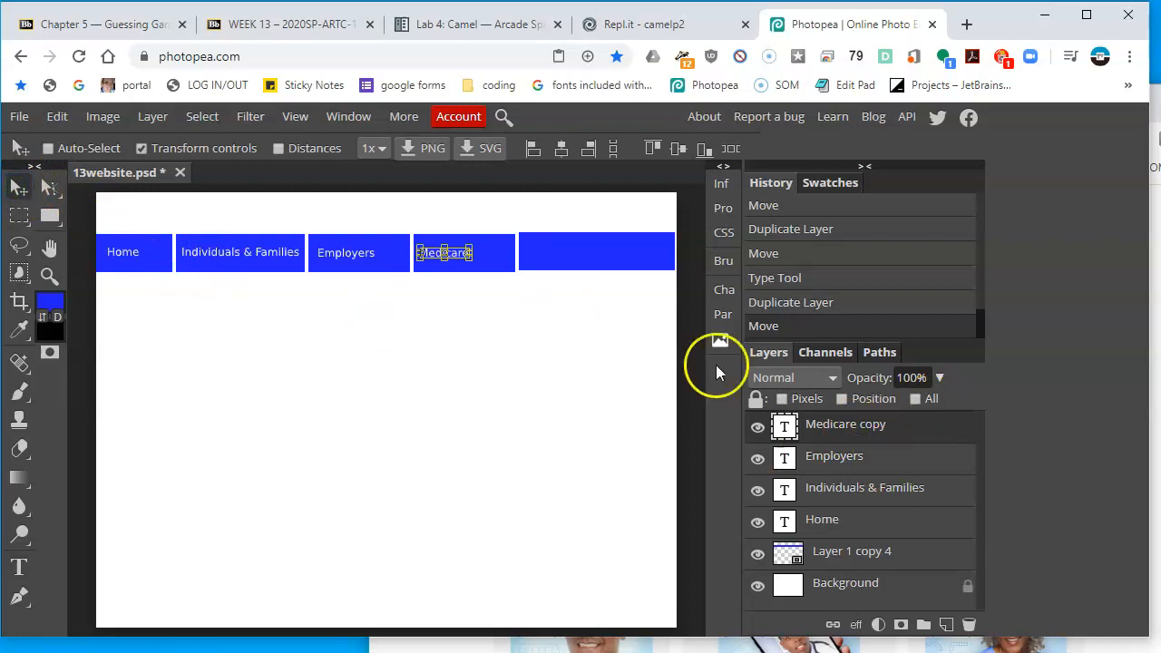
{"action": "right_click", "coordinate": [894, 434]}
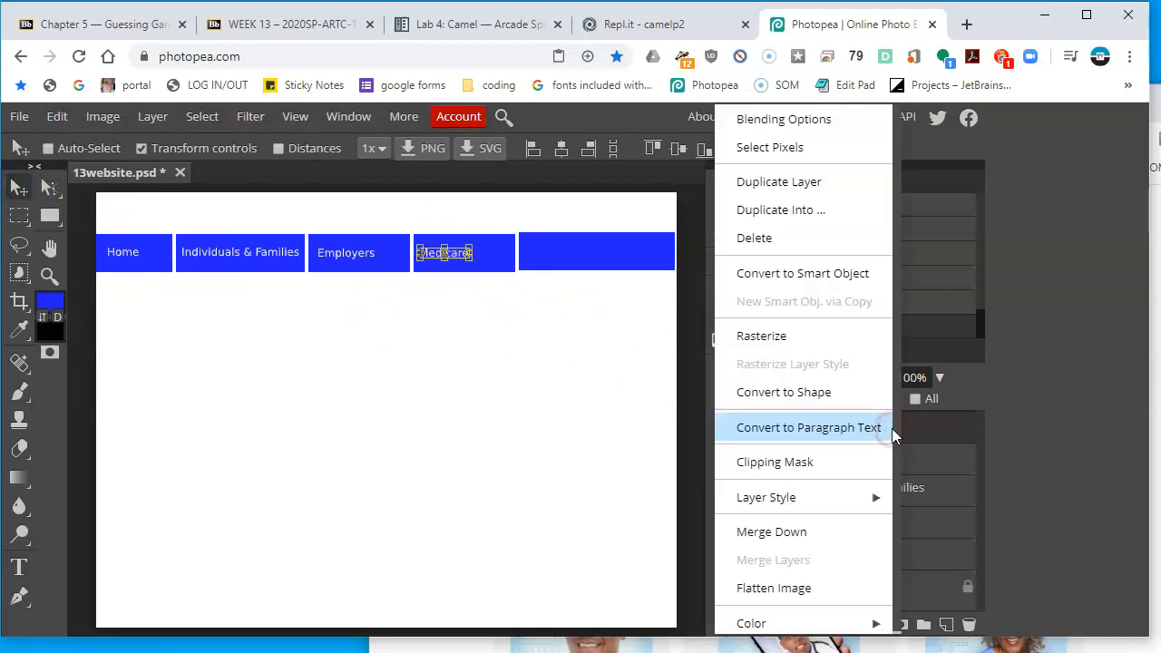
{"action": "left_click", "coordinate": [818, 184]}
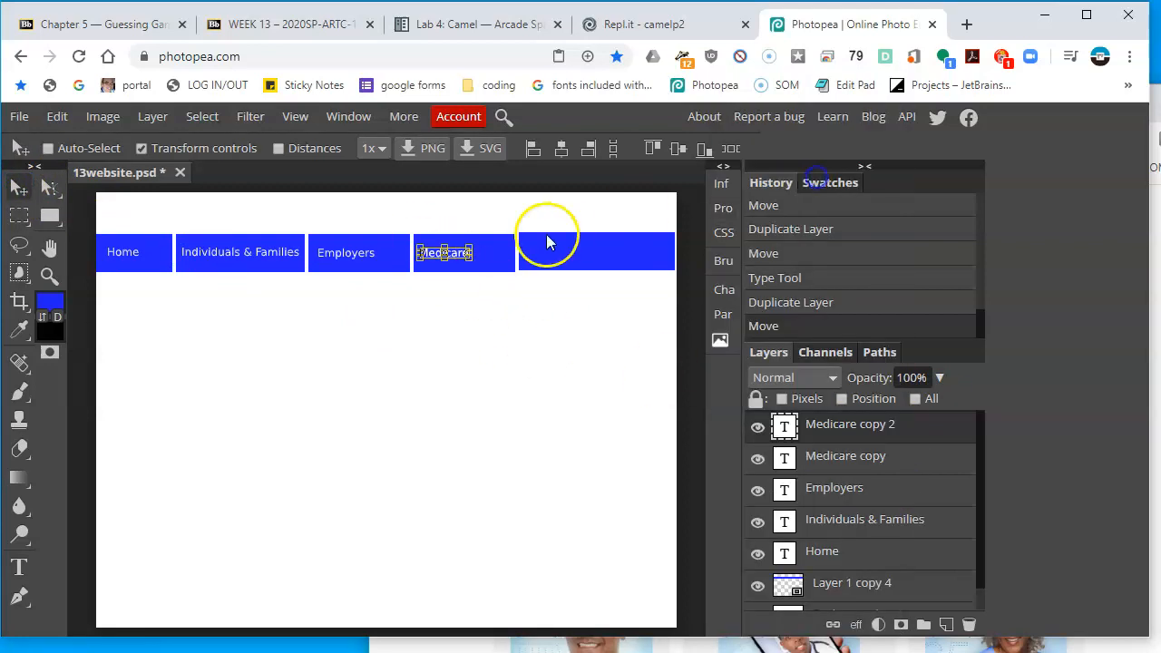
{"action": "left_click_drag", "start_coordinate": [480, 324], "coordinate": [591, 332]}
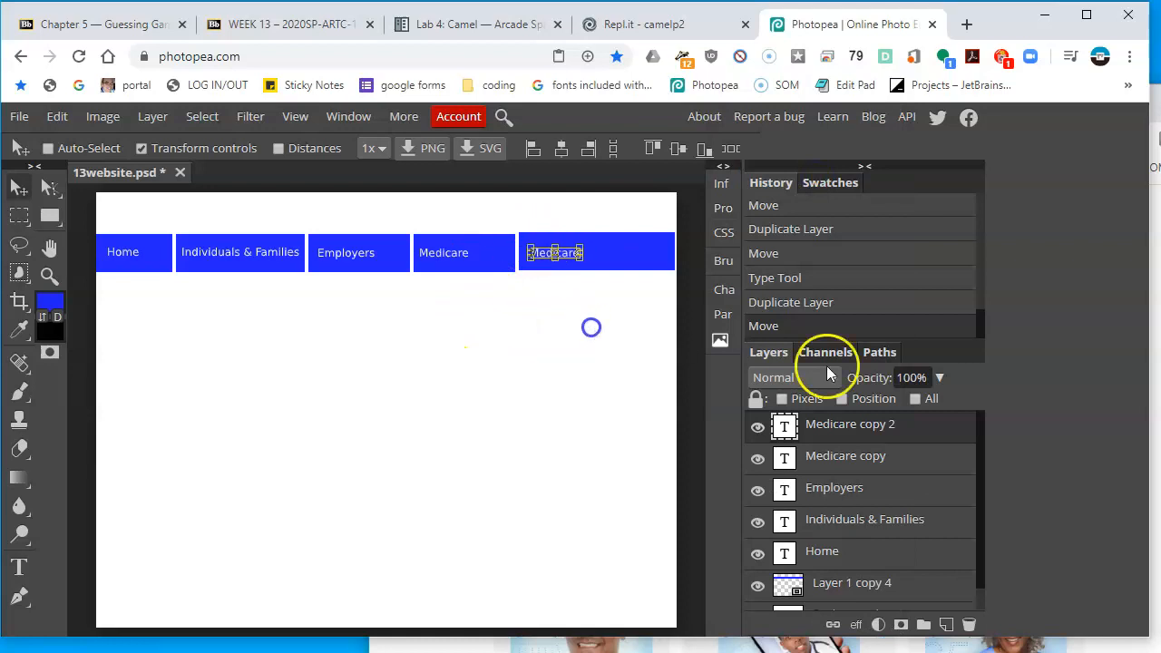
{"action": "left_click", "coordinate": [1155, 399]}
{"action": "left_click", "coordinate": [268, 445]}
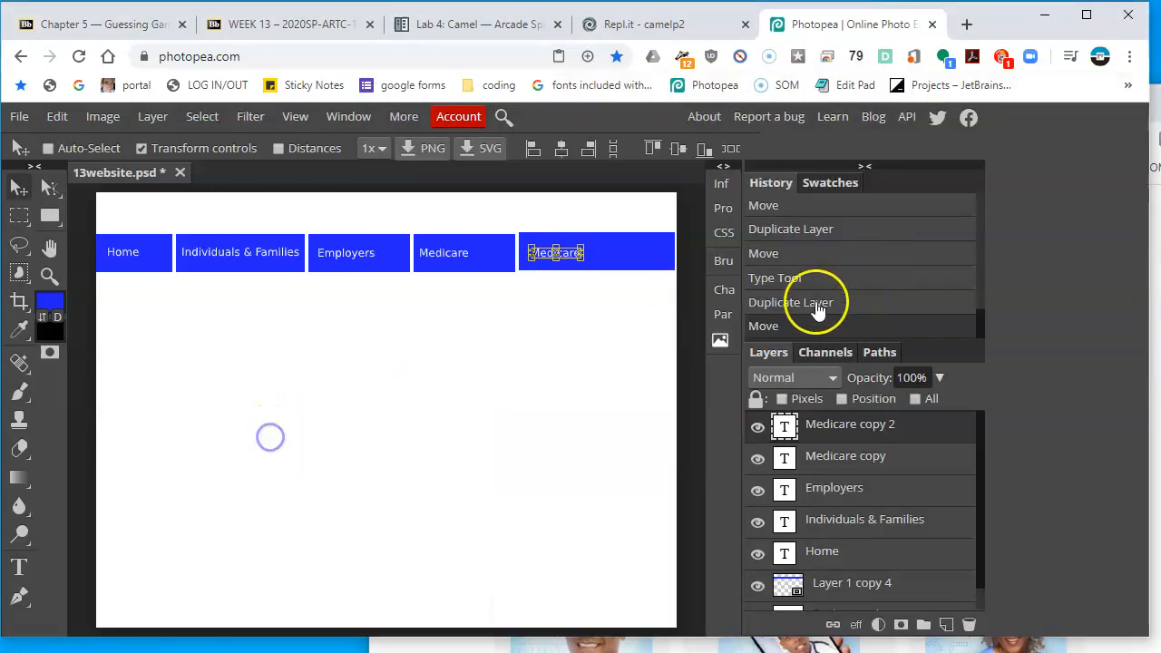
Change the fifth-tab label's text to Find a cdoctor and commit the edit
{"action": "double_click", "coordinate": [785, 426]}
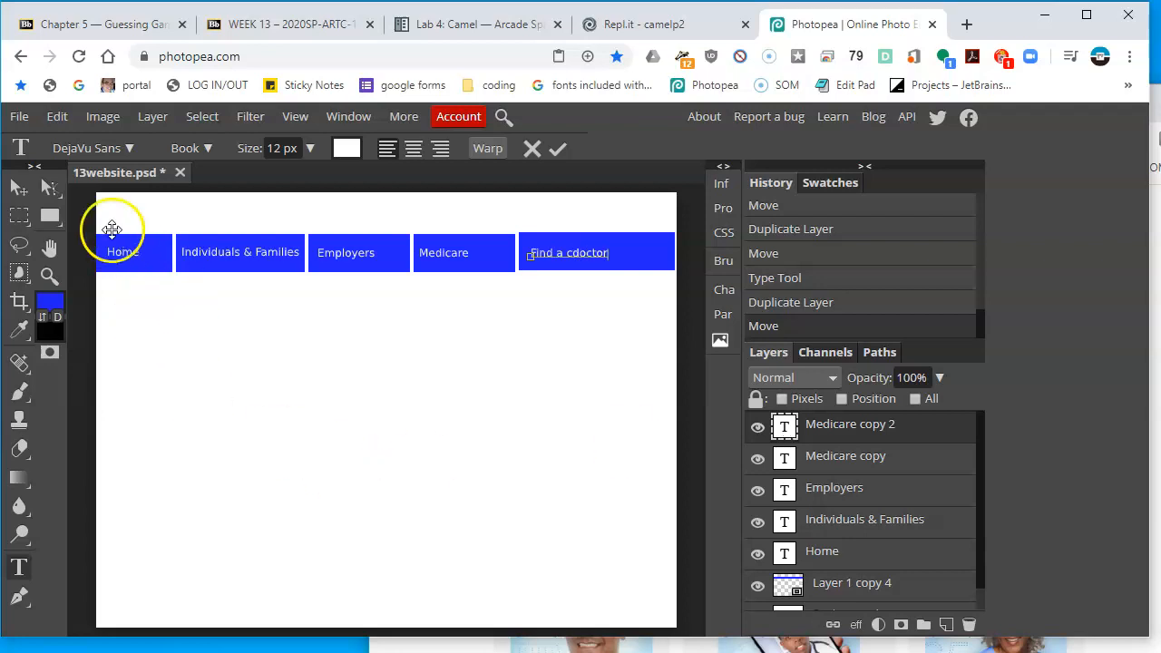
{"action": "left_click", "coordinate": [20, 187]}
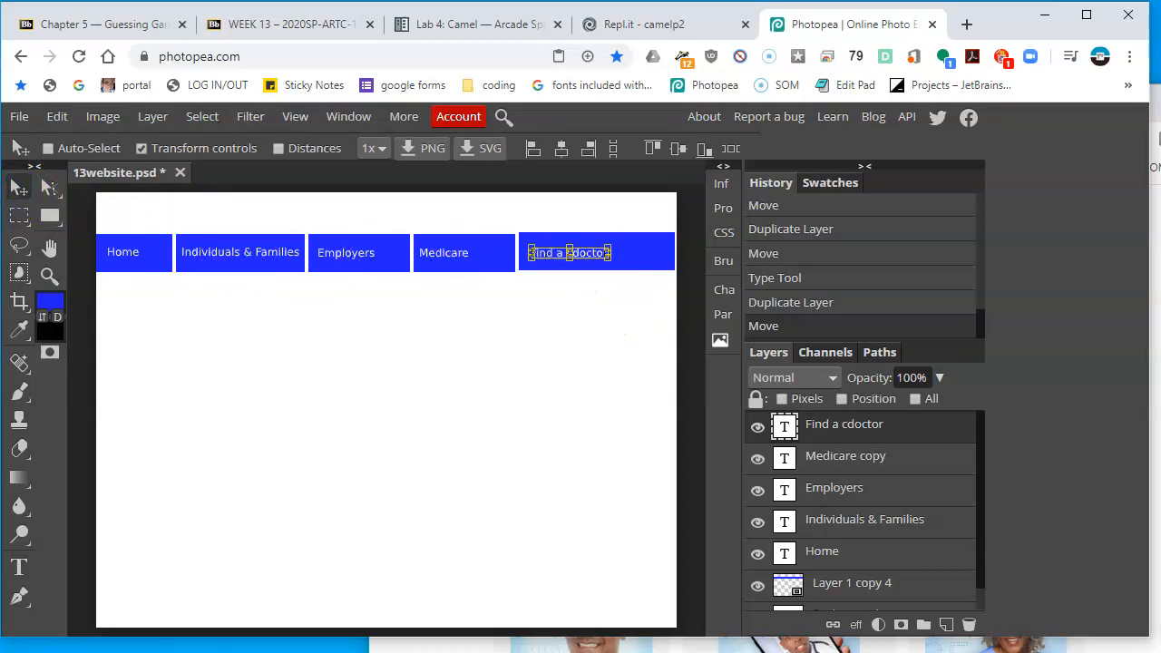
Check the reference page, then center the Find a cdoctor label within the fifth tab
{"action": "key", "text": "alt+Tab"}
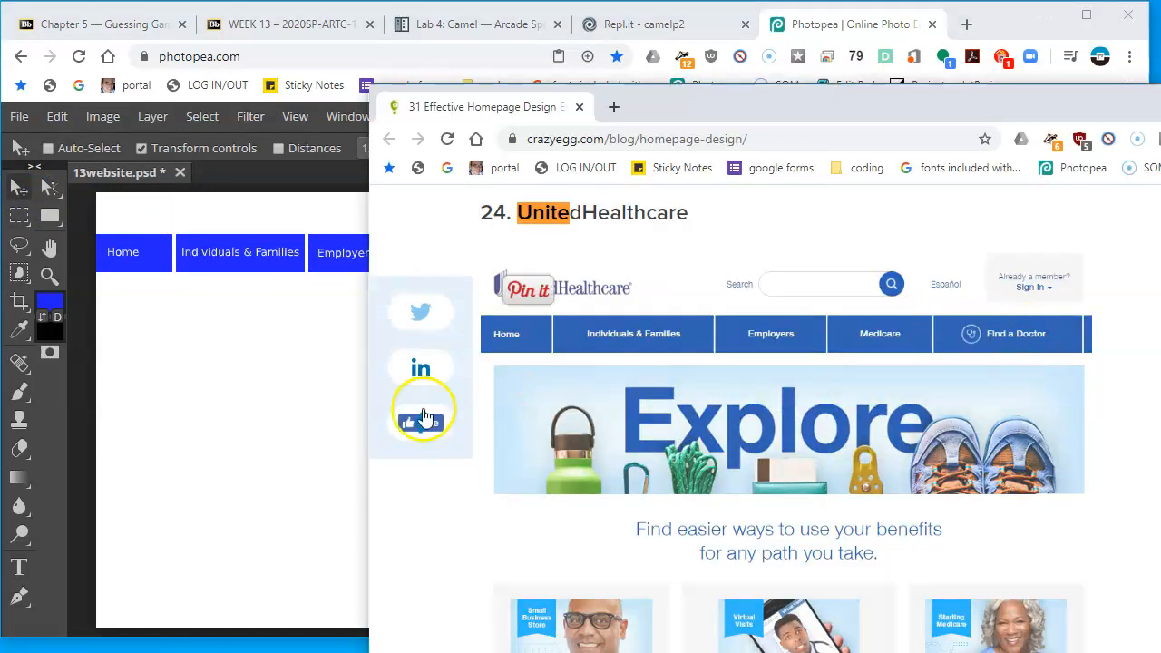
{"action": "left_click", "coordinate": [331, 432]}
{"action": "left_click_drag", "start_coordinate": [573, 377], "coordinate": [598, 381]}
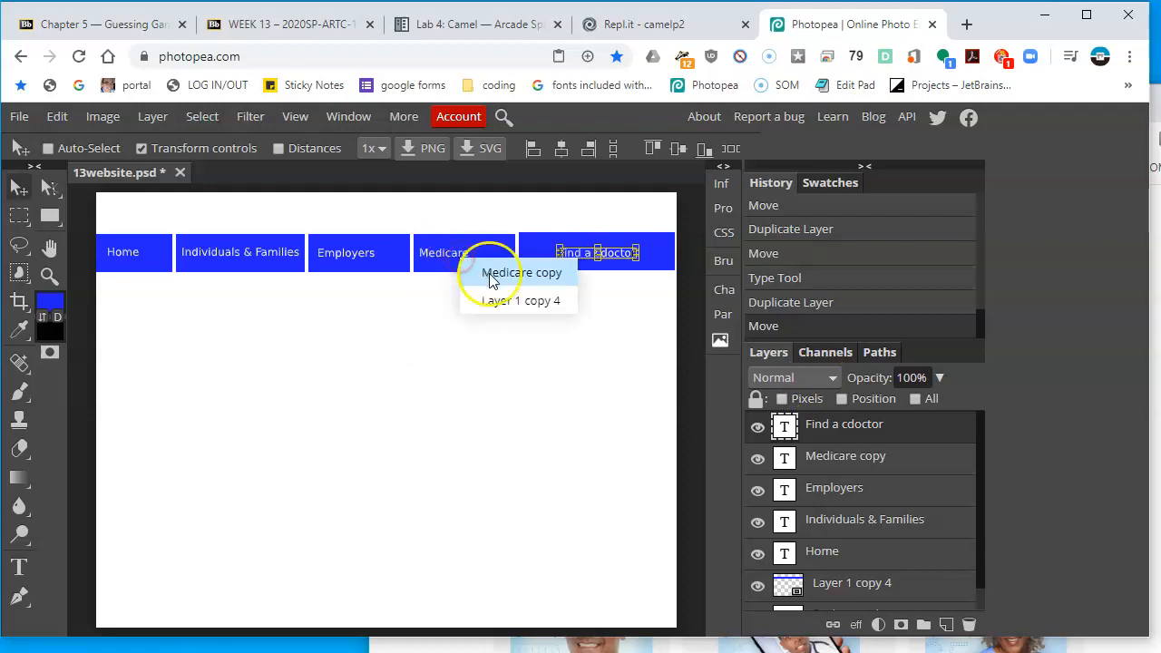
Center the Medicare and Employers labels within their tabs
{"action": "left_click", "coordinate": [489, 273]}
{"action": "left_click_drag", "start_coordinate": [476, 383], "coordinate": [486, 386]}
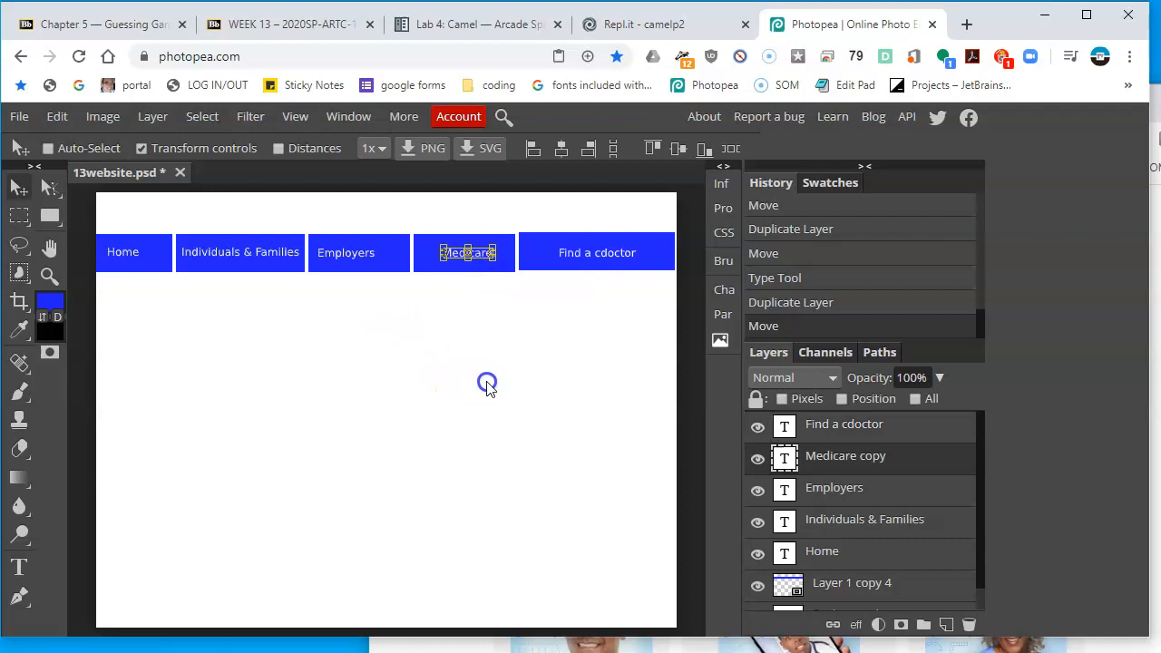
{"action": "right_click", "coordinate": [343, 257]}
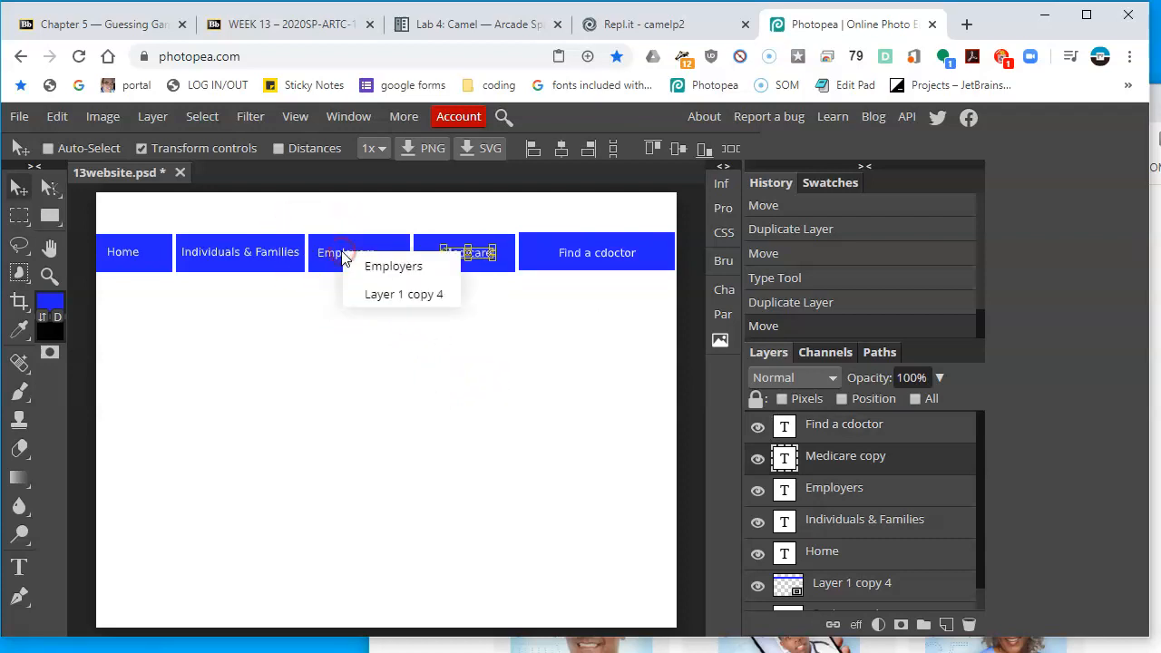
{"action": "left_click", "coordinate": [374, 266]}
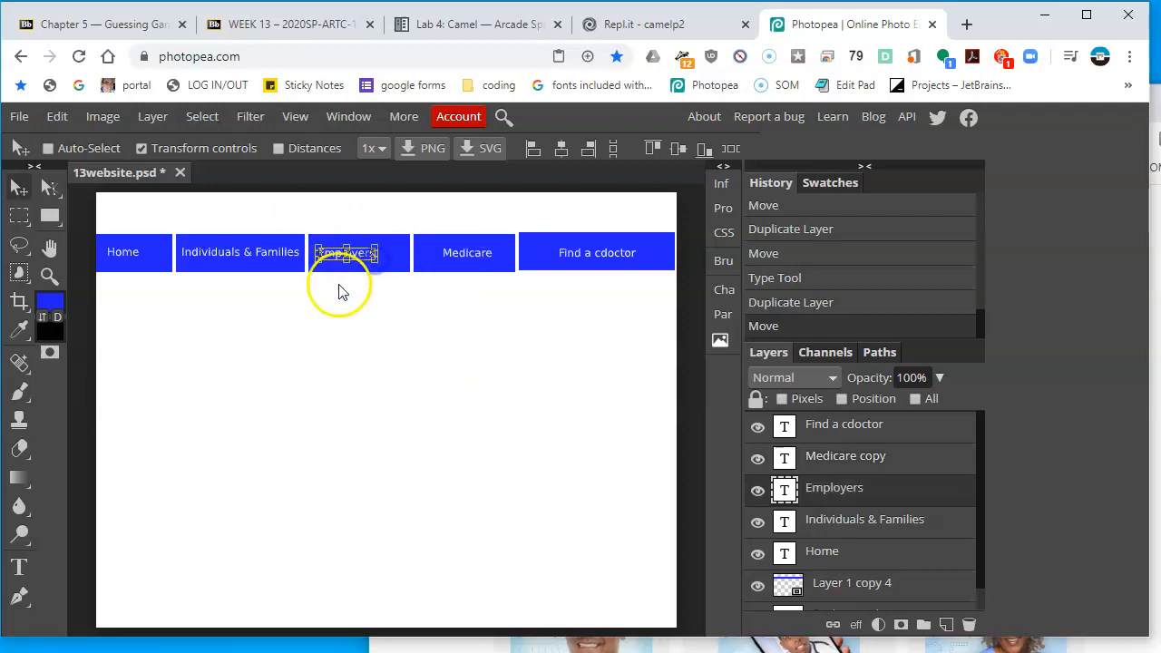
{"action": "left_click_drag", "start_coordinate": [330, 321], "coordinate": [349, 327]}
Center the Individuals & Families and Home labels within their tabs
{"action": "right_click", "coordinate": [259, 248]}
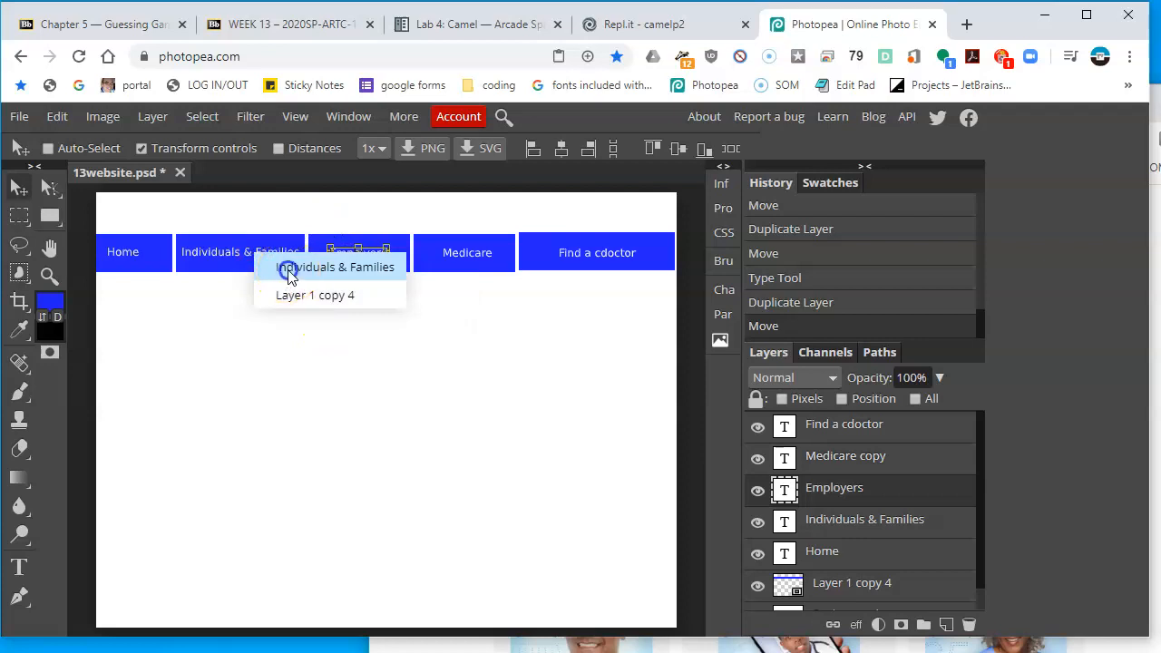
{"action": "left_click", "coordinate": [287, 277]}
{"action": "left_click_drag", "start_coordinate": [191, 304], "coordinate": [187, 307]}
{"action": "right_click", "coordinate": [124, 251]}
{"action": "left_click", "coordinate": [145, 262]}
{"action": "left_click_drag", "start_coordinate": [136, 329], "coordinate": [138, 328]}
{"action": "left_click_drag", "start_coordinate": [225, 349], "coordinate": [228, 348]}
Compare the navigation bar against the UnitedHealthcare reference page
{"action": "left_click", "coordinate": [1156, 484]}
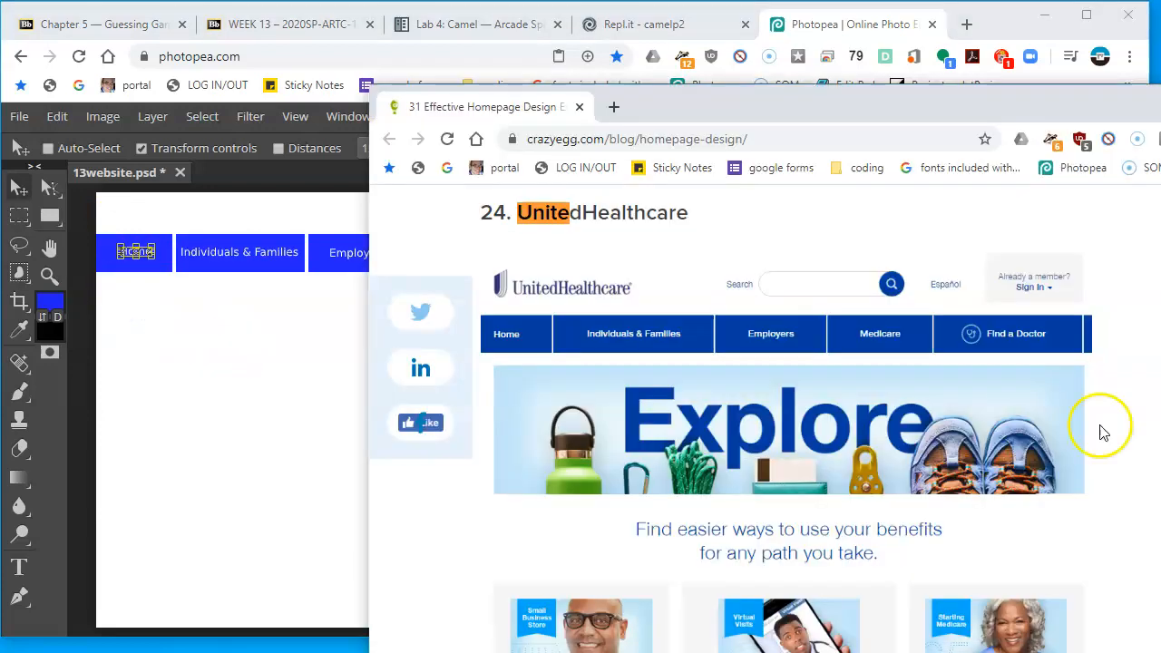
{"action": "left_click", "coordinate": [315, 396]}
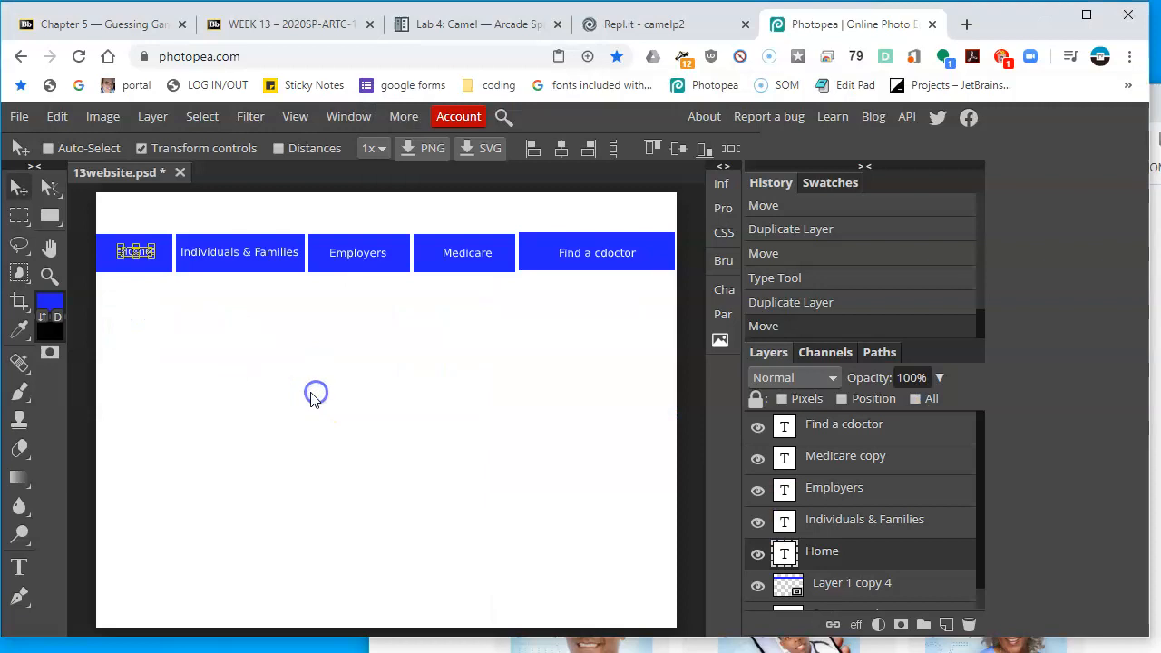
{"action": "key", "text": "alt+Tab"}
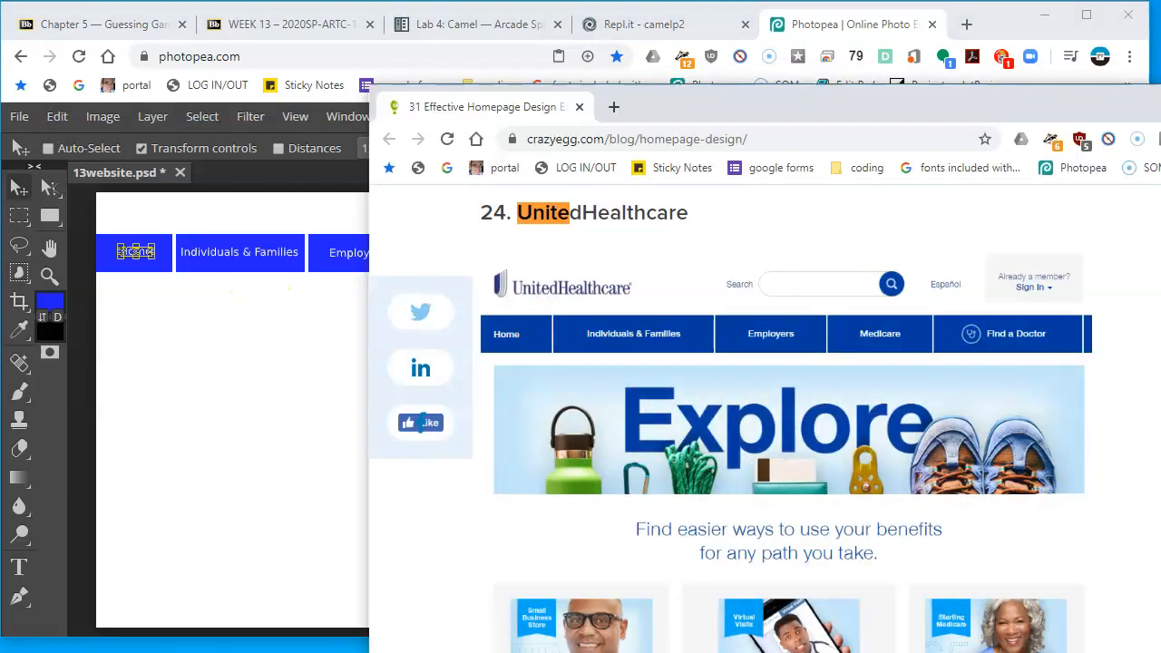
{"action": "left_click", "coordinate": [315, 381]}
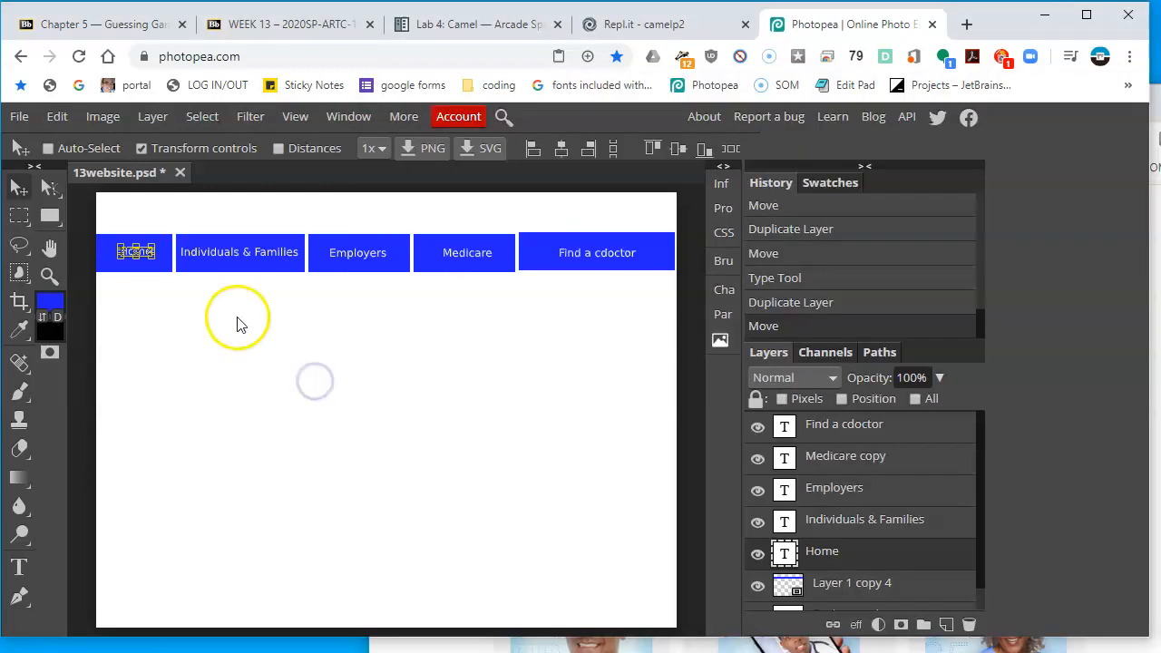
Draw a blue rectangle banner beneath the navigation bar spanning the page width, aligning its left edge to the canvas
{"action": "left_click", "coordinate": [47, 218]}
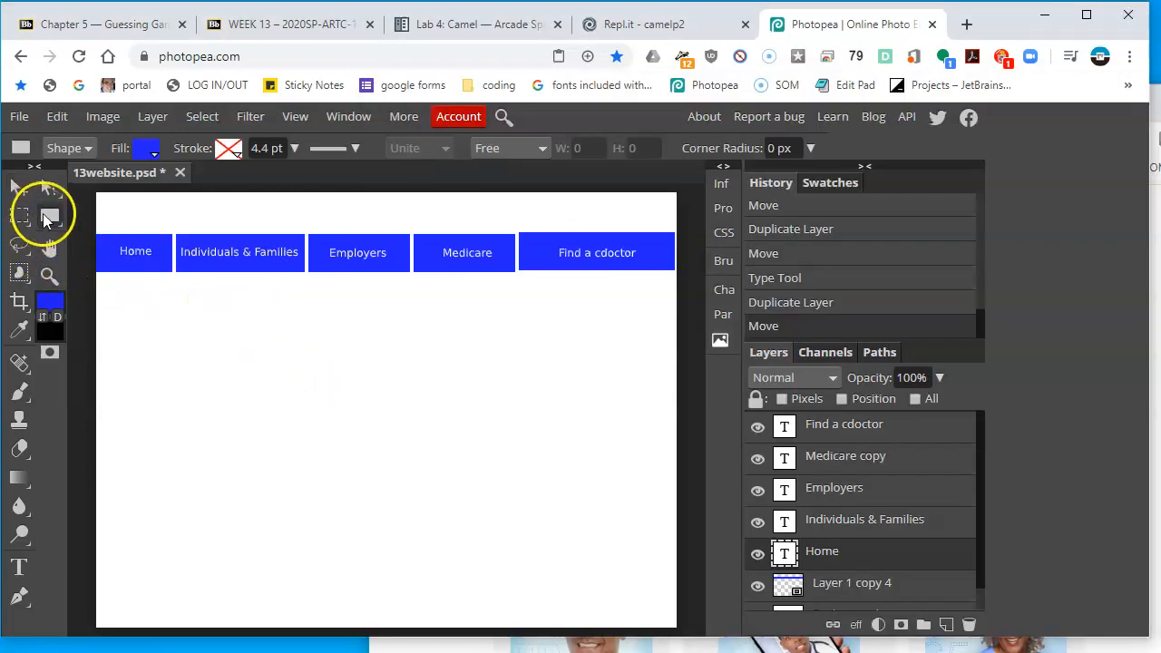
{"action": "left_click_drag", "start_coordinate": [84, 288], "coordinate": [676, 453]}
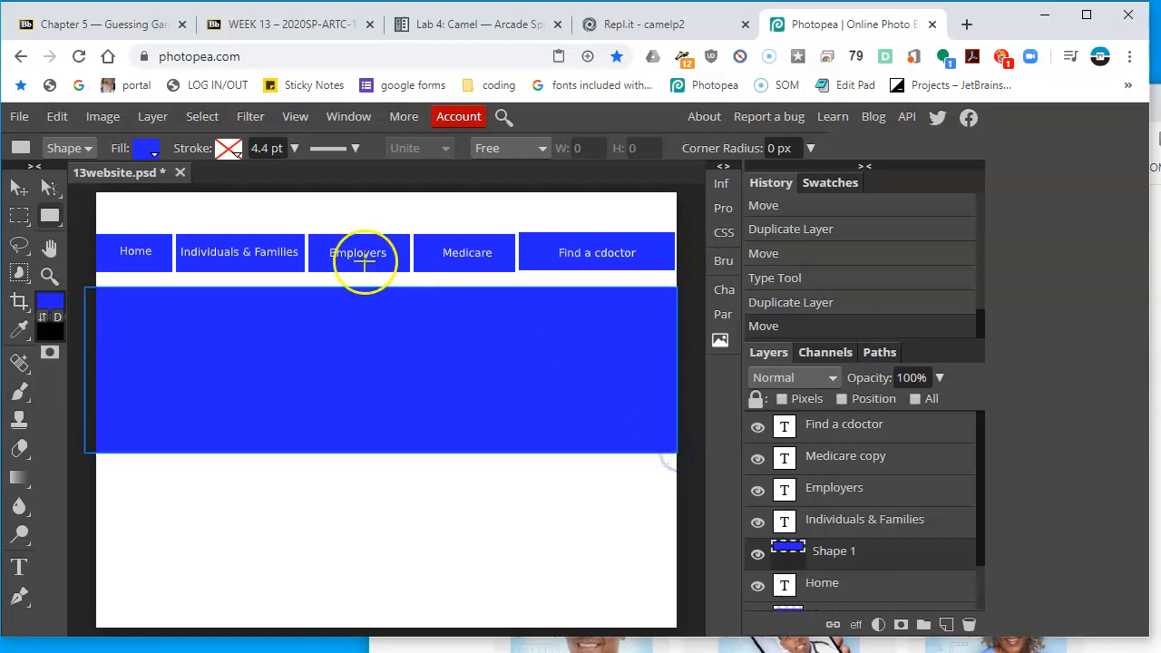
{"action": "left_click", "coordinate": [151, 160]}
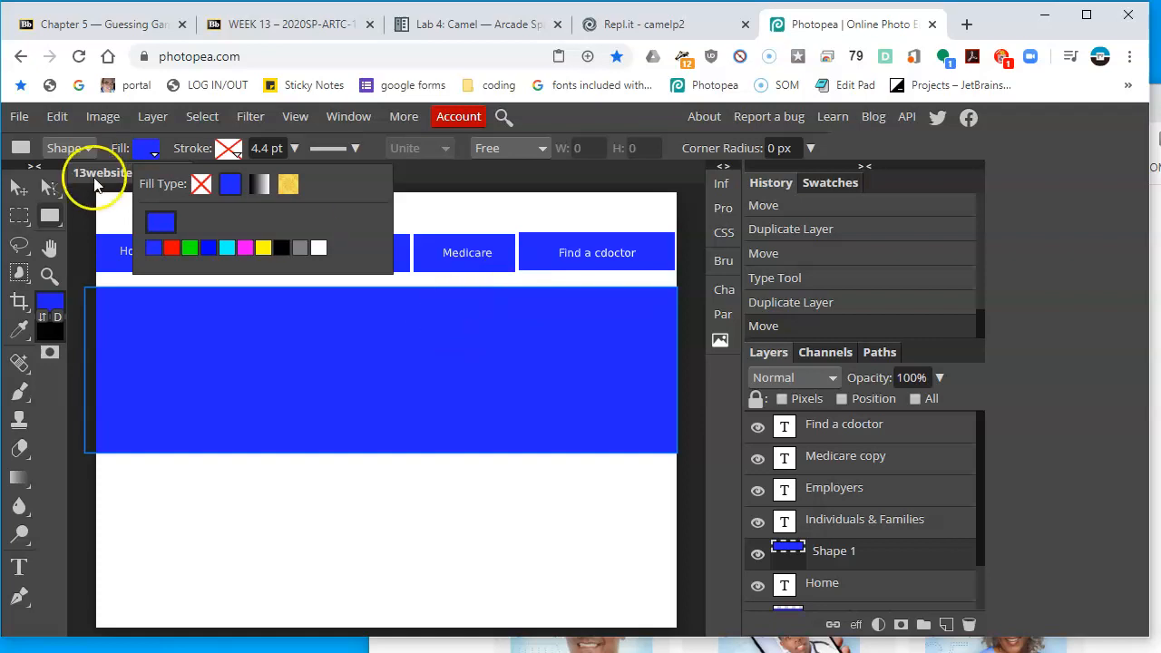
{"action": "left_click", "coordinate": [19, 188]}
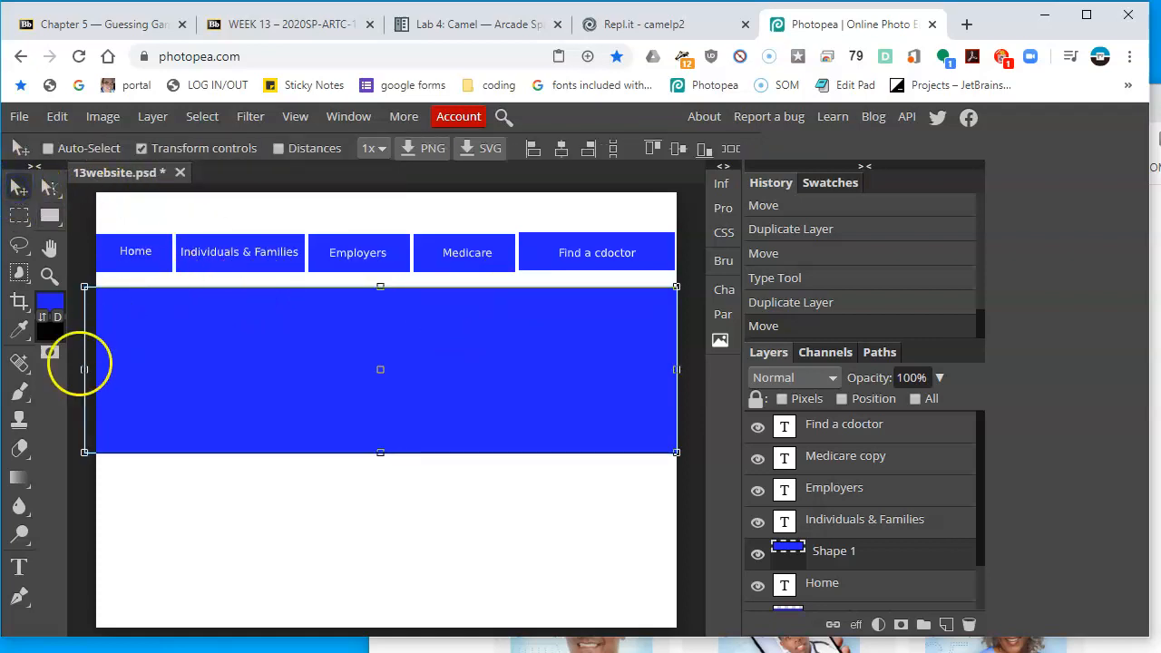
{"action": "left_click_drag", "start_coordinate": [88, 370], "coordinate": [96, 369]}
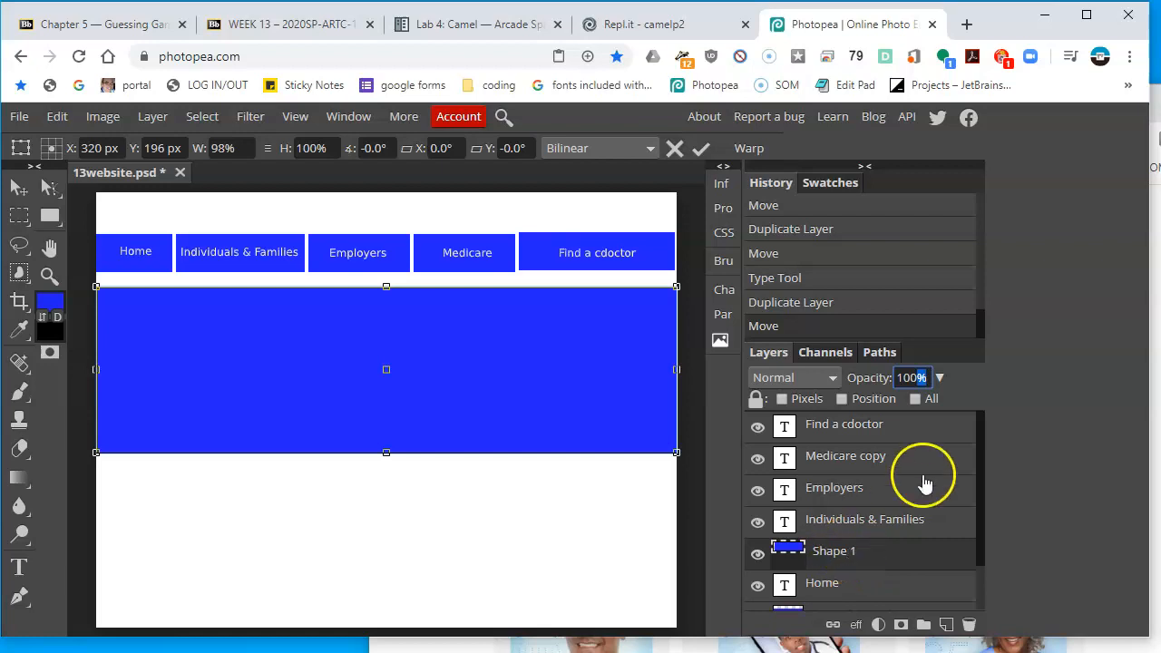
Set the banner rectangle's opacity to 25%
{"action": "left_click", "coordinate": [907, 379]}
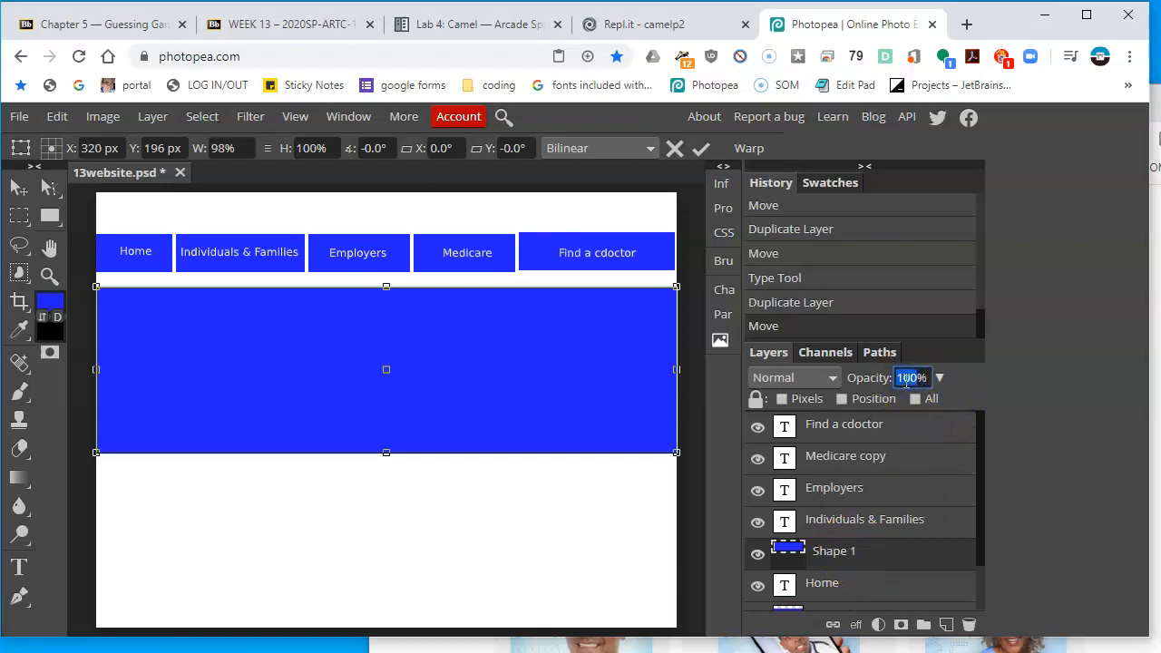
{"action": "type", "text": "50"}
{"action": "key", "text": "Return"}
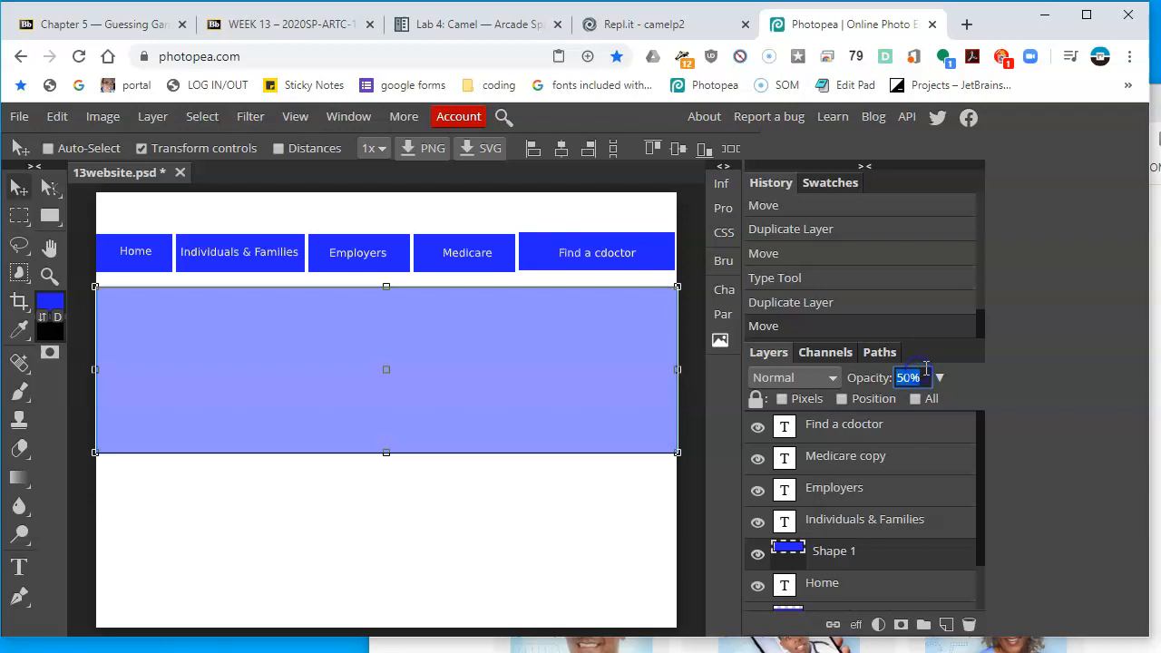
{"action": "type", "text": "25"}
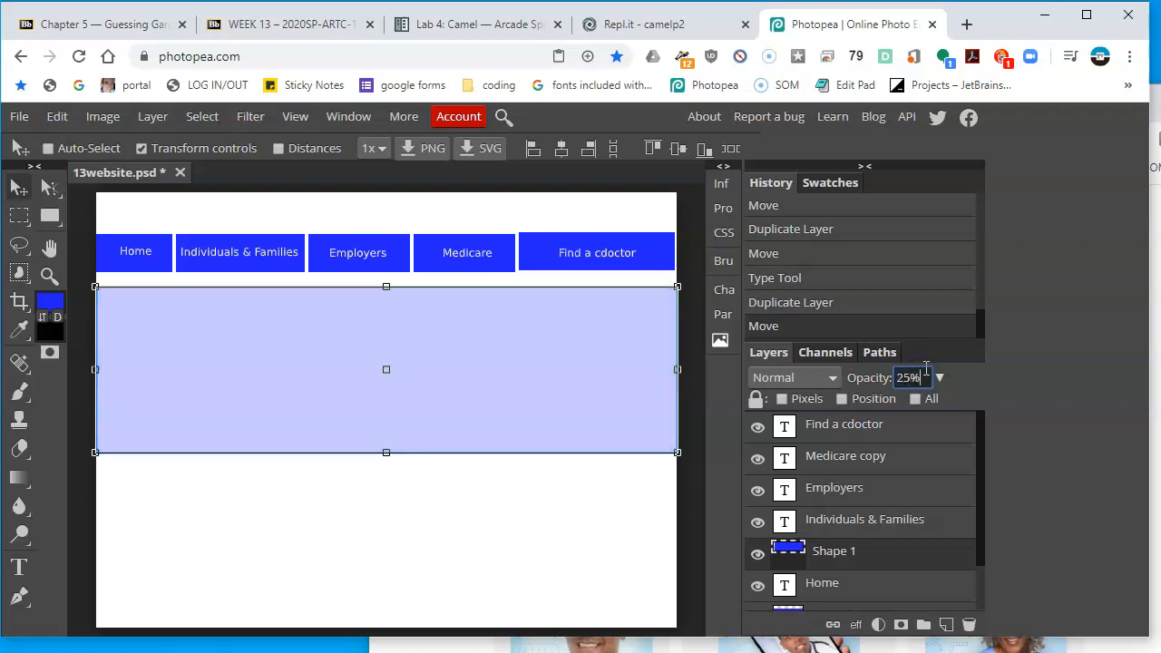
Try to add a text label inside the banner with the Type tool
{"action": "left_click", "coordinate": [1153, 481]}
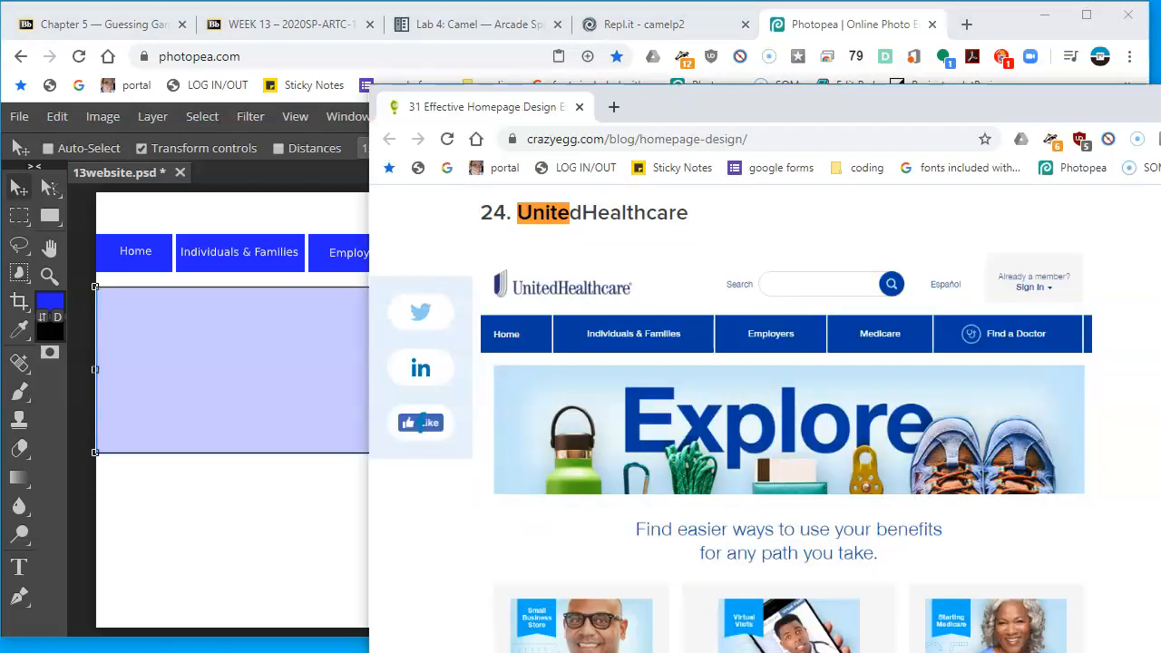
{"action": "left_click", "coordinate": [336, 355]}
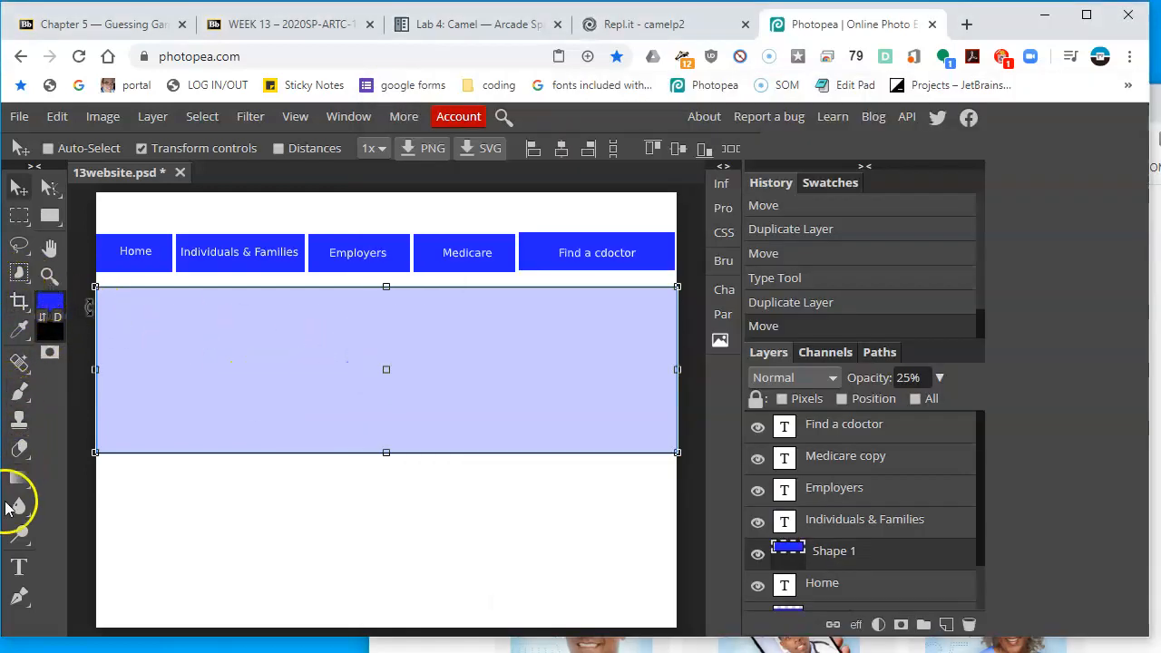
{"action": "left_click", "coordinate": [19, 568]}
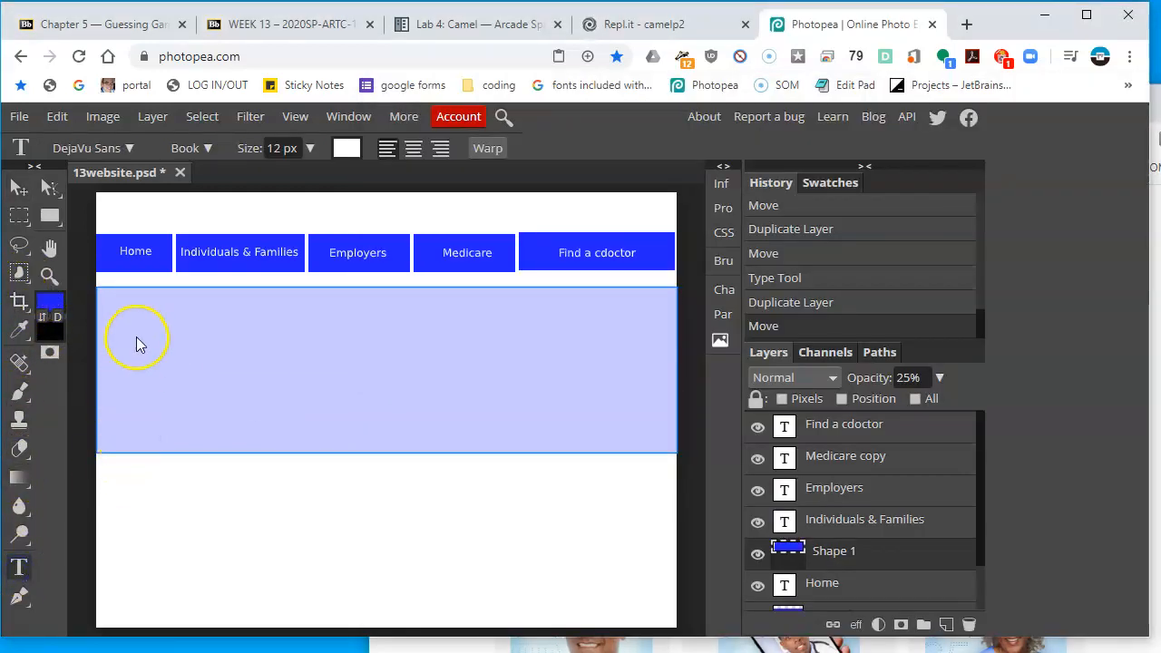
{"action": "left_click", "coordinate": [139, 367]}
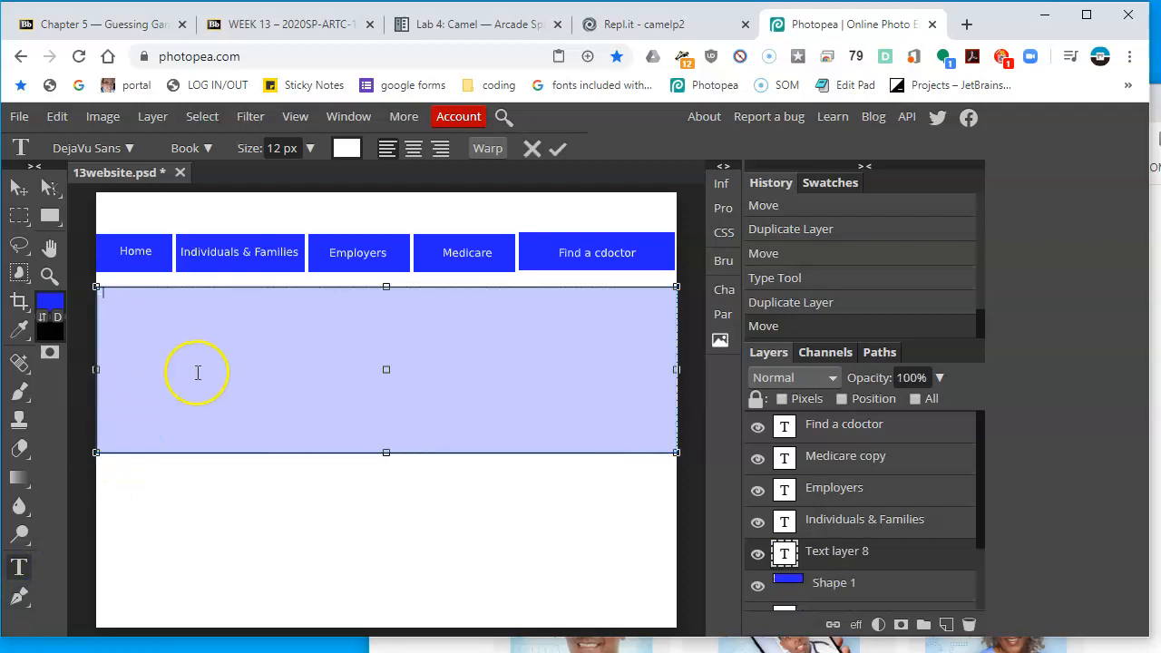
{"action": "key", "text": "Escape"}
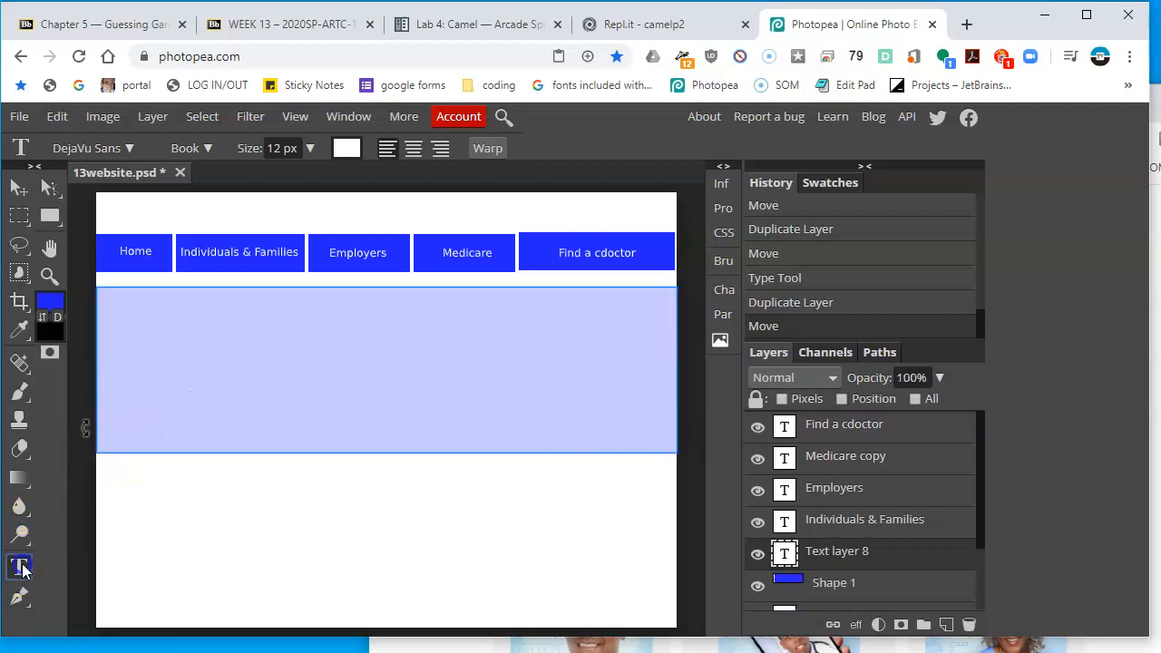
{"action": "left_click", "coordinate": [164, 367]}
{"action": "left_click", "coordinate": [159, 379]}
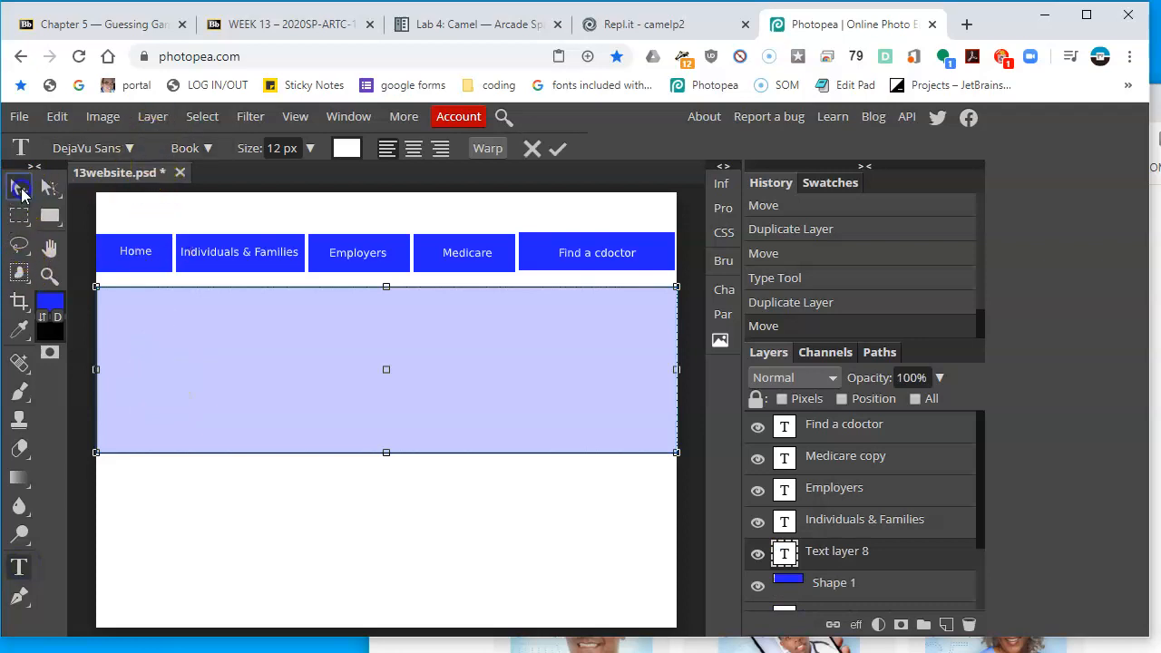
Start a new text layer below the banner with the Type tool
{"action": "left_click", "coordinate": [20, 188]}
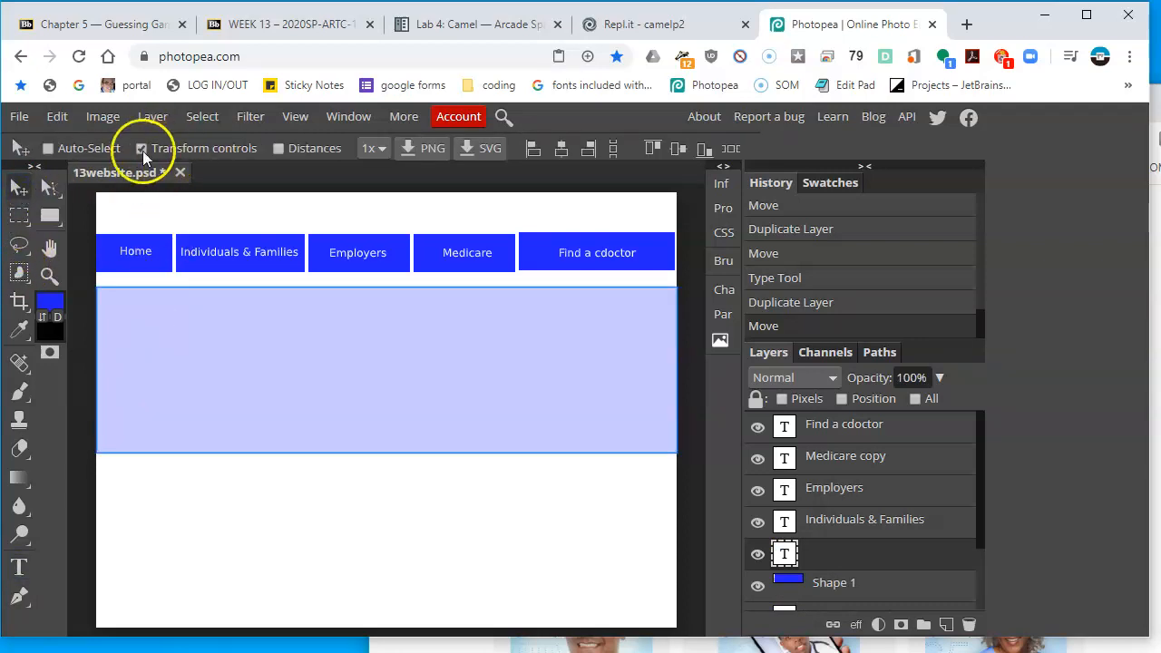
{"action": "left_click", "coordinate": [20, 569]}
{"action": "left_click", "coordinate": [174, 384]}
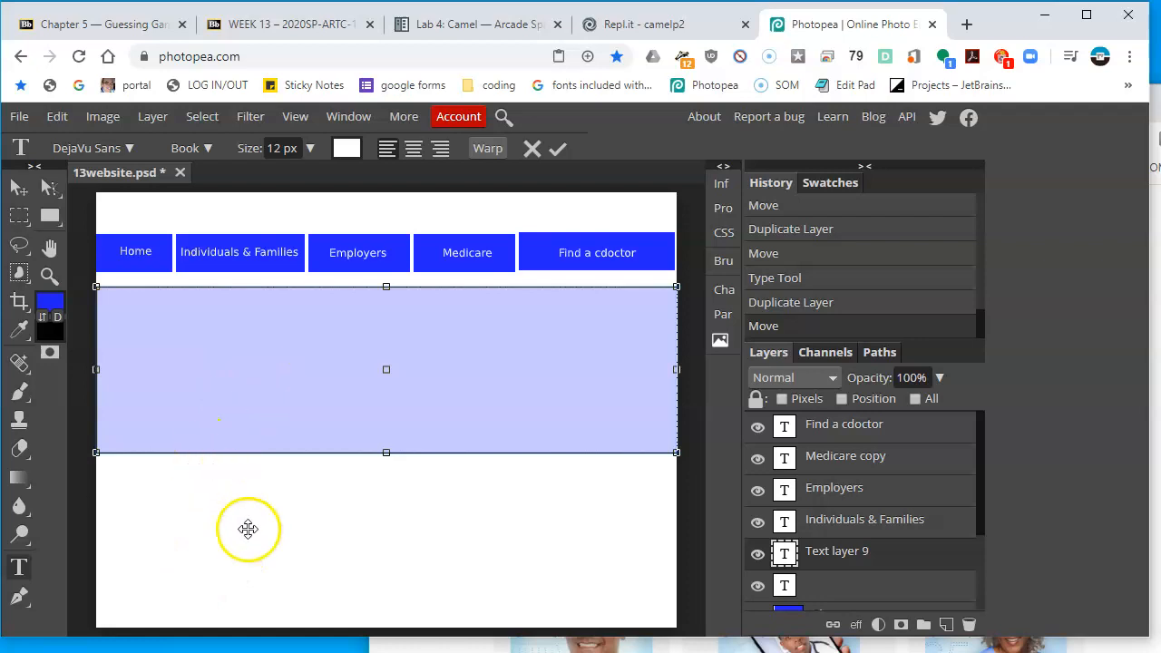
{"action": "left_click", "coordinate": [19, 567]}
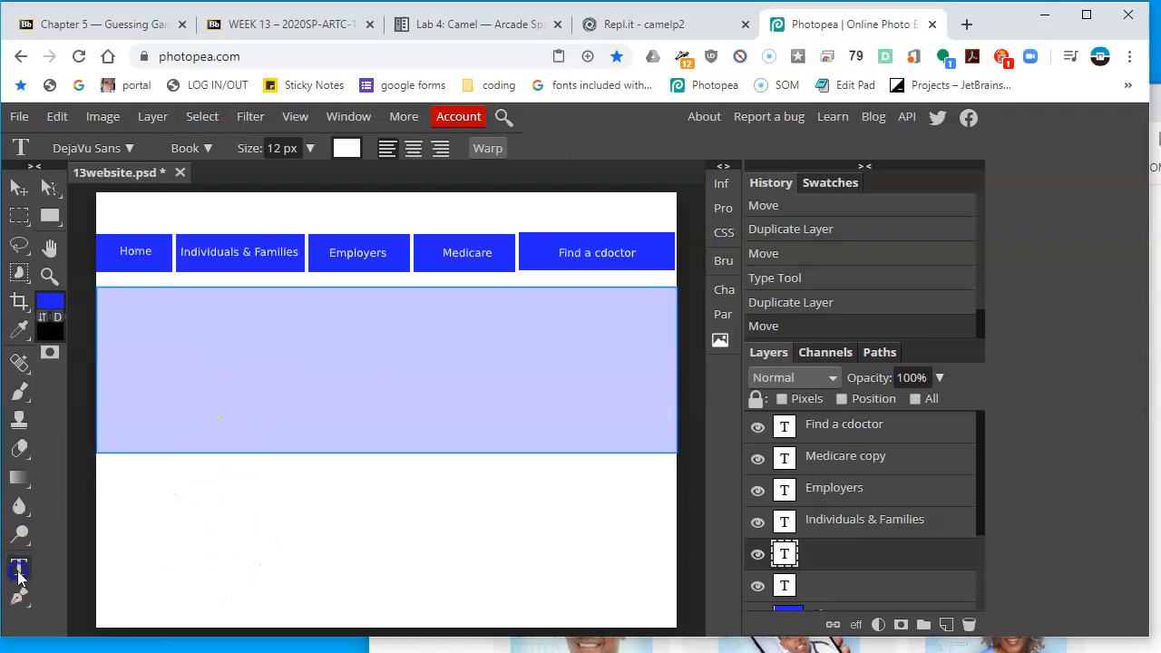
{"action": "left_click", "coordinate": [136, 535]}
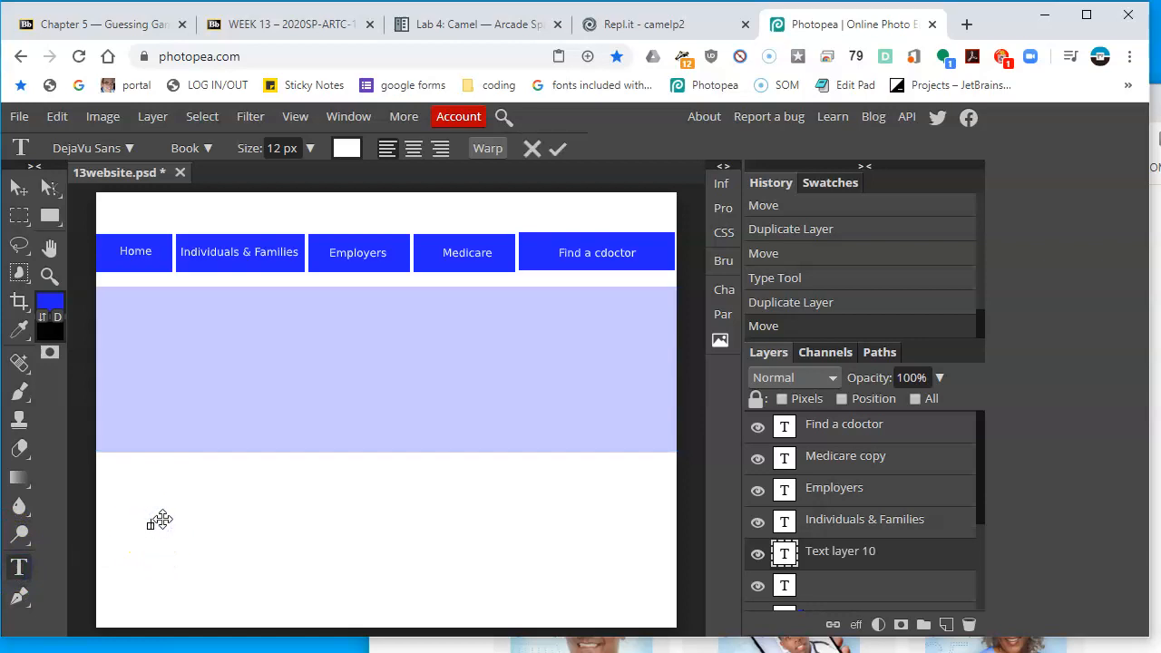
Try to delete an empty text layer by dragging it onto the trash
{"action": "scroll", "coordinate": [868, 580], "scroll_direction": "down", "scroll_amount": 3}
{"action": "scroll", "coordinate": [862, 518], "scroll_direction": "up", "scroll_amount": 2}
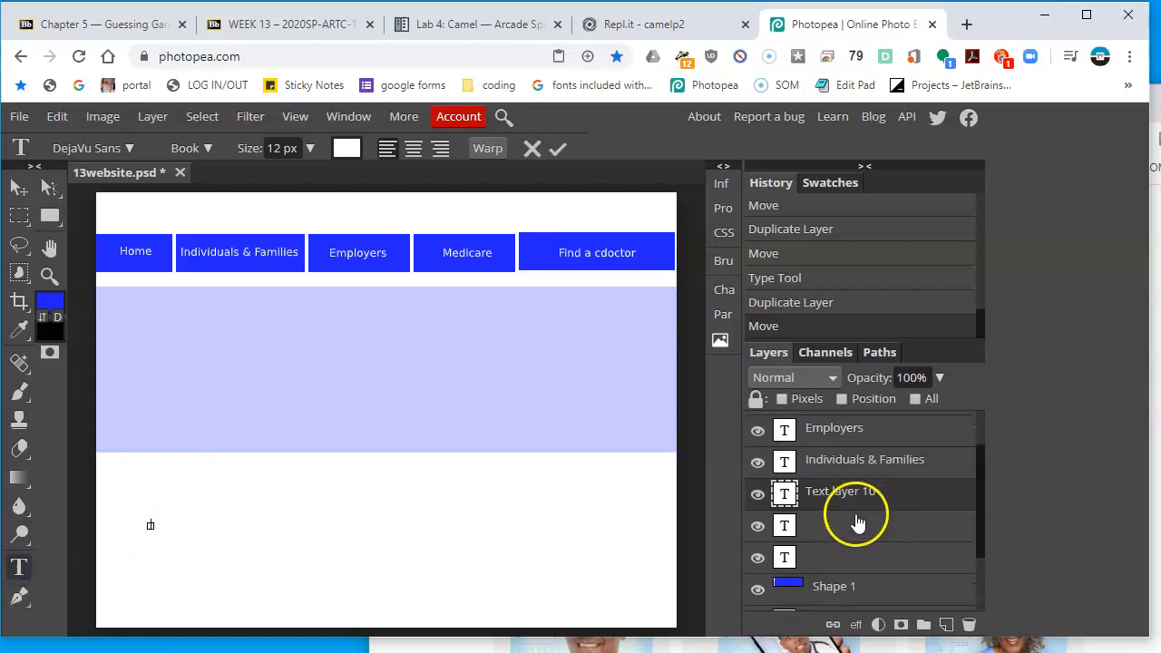
{"action": "left_click", "coordinate": [866, 562]}
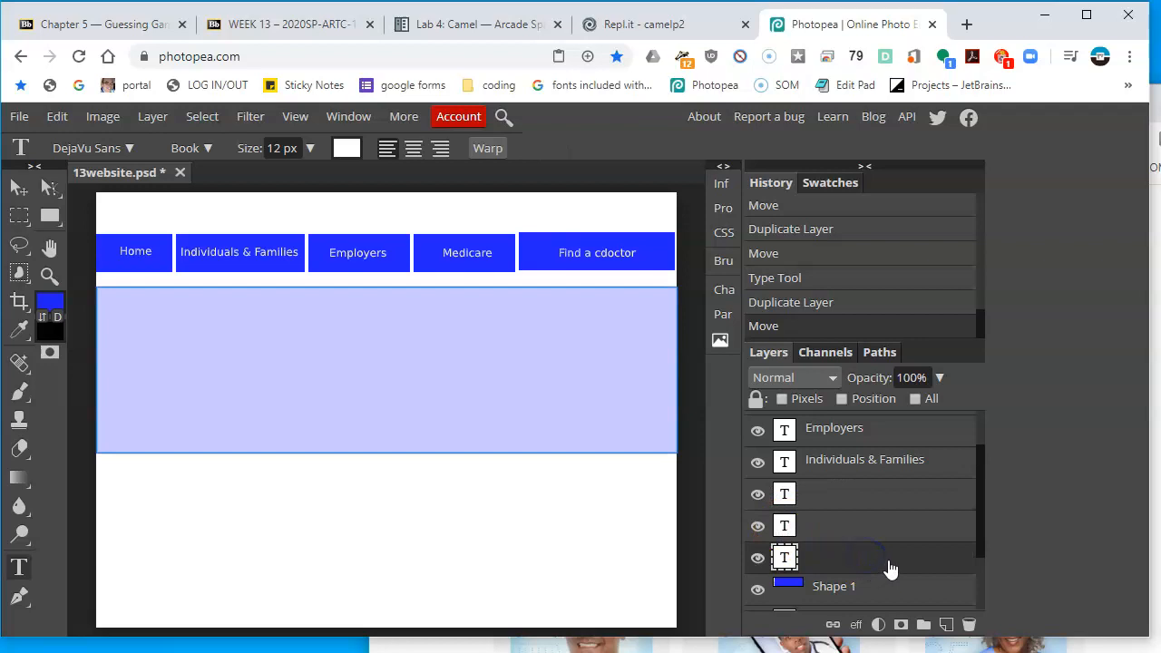
{"action": "left_click", "coordinate": [967, 624]}
{"action": "left_click_drag", "start_coordinate": [877, 530], "coordinate": [959, 605]}
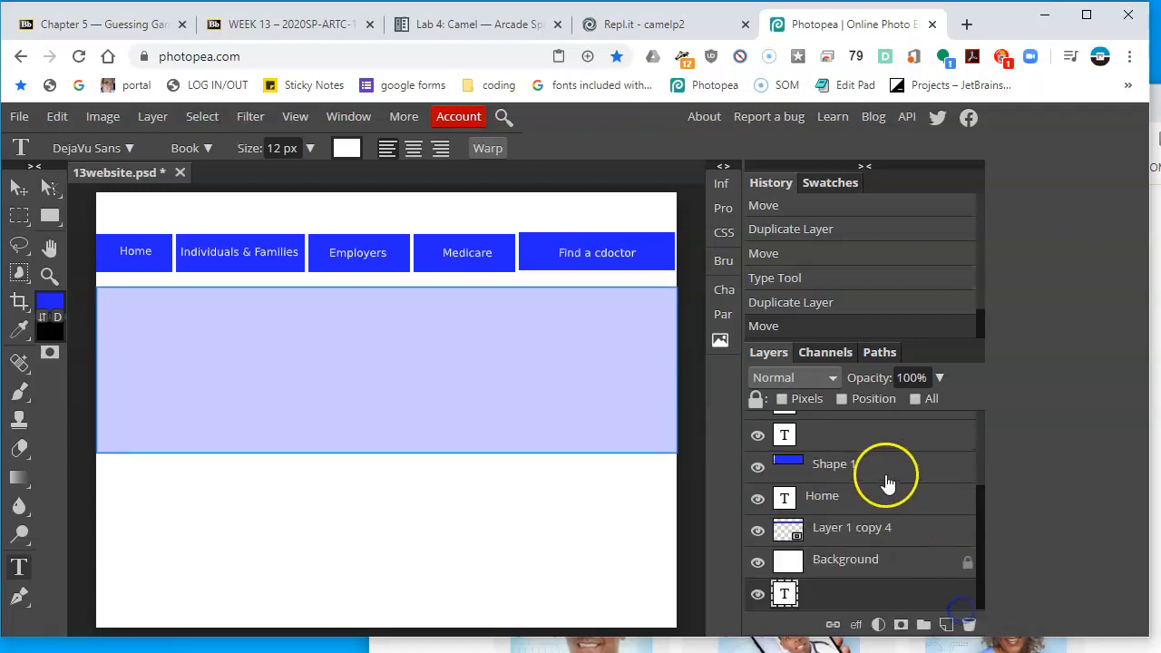
{"action": "scroll", "coordinate": [887, 483], "scroll_direction": "up", "scroll_amount": 3}
{"action": "left_click", "coordinate": [780, 552]}
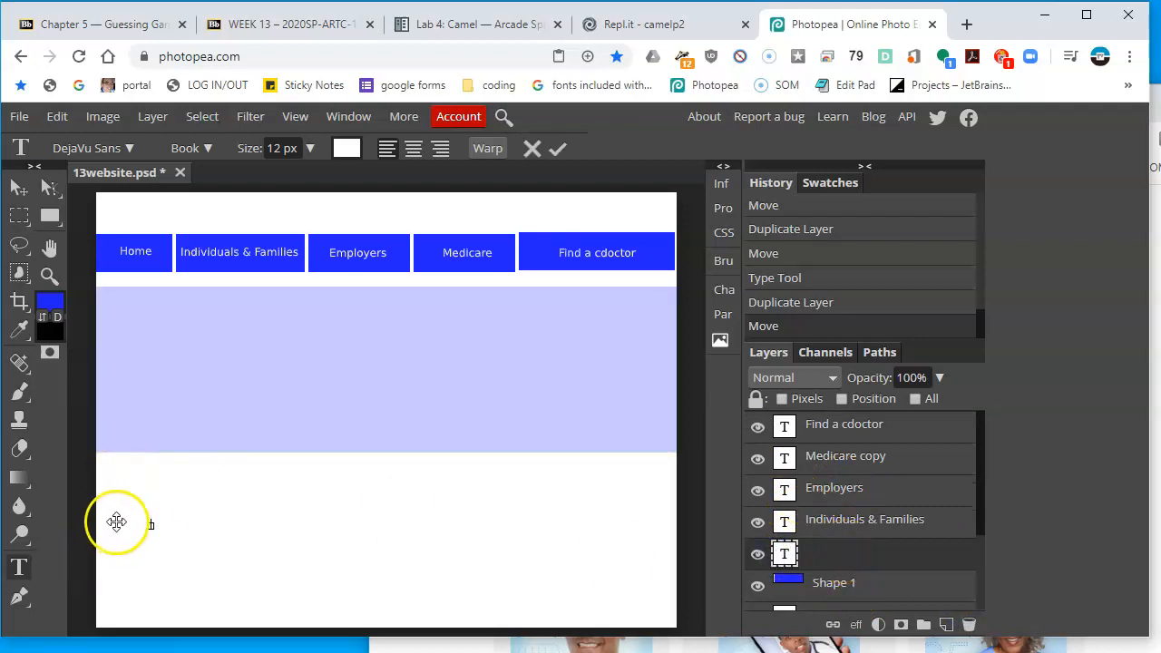
{"action": "key", "text": "alt+Tab"}
{"action": "key", "text": "alt+Tab"}
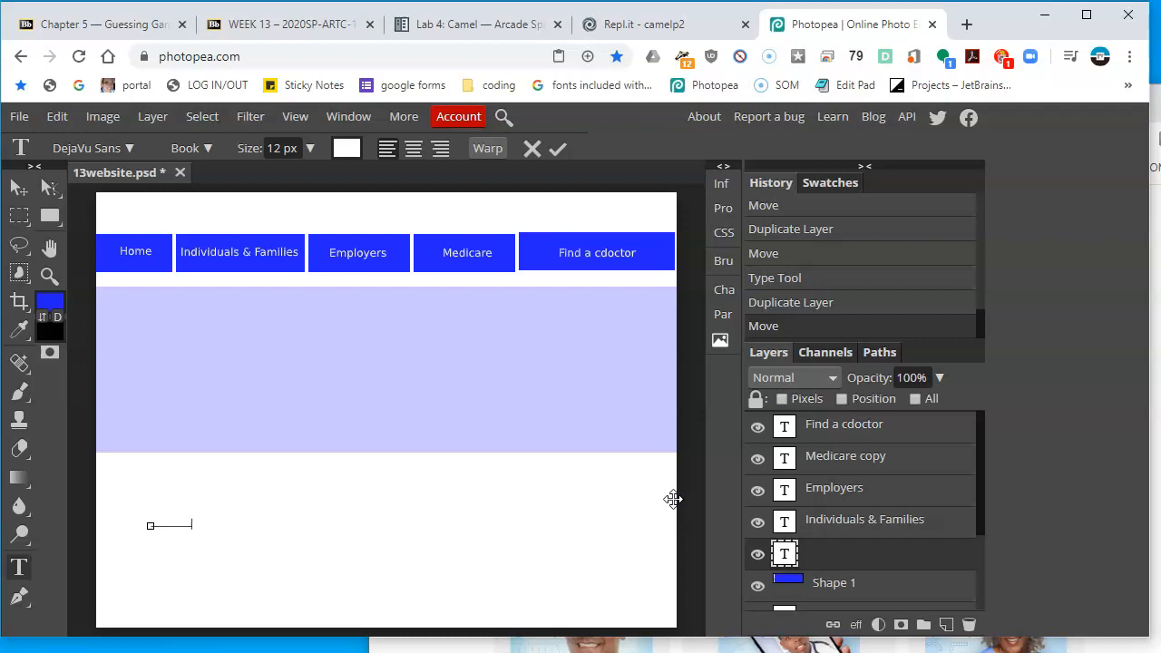
Select all the text in the new text layer and set its color to blue
{"action": "key", "text": "ctrl+a"}
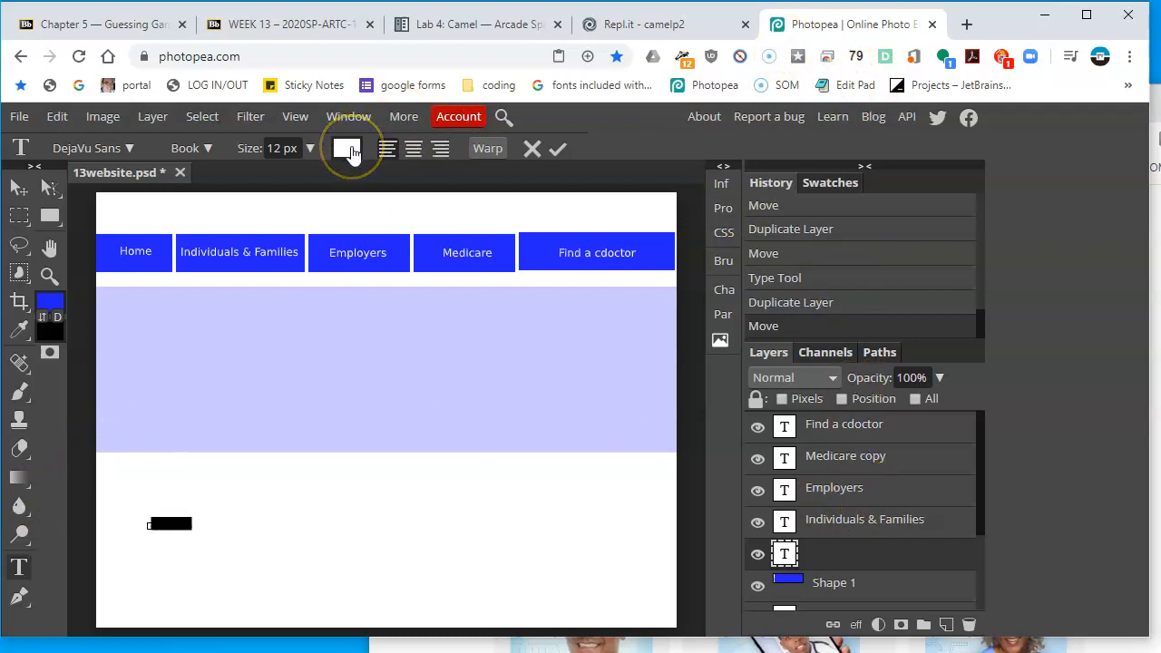
{"action": "left_click", "coordinate": [1154, 104]}
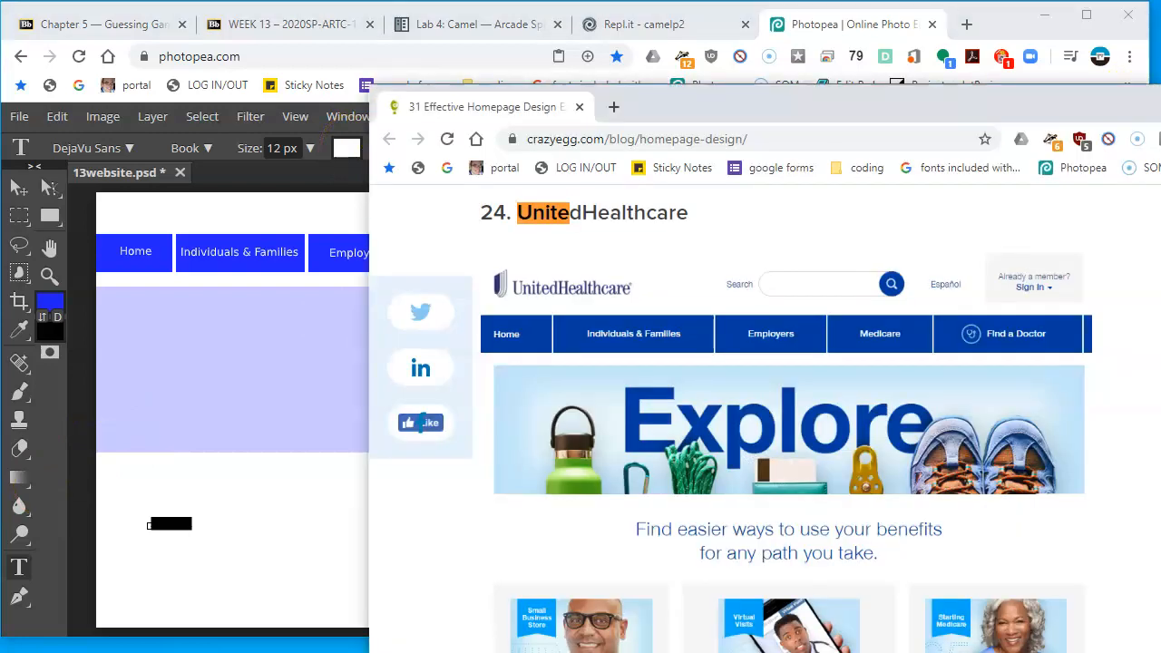
{"action": "left_click", "coordinate": [295, 200]}
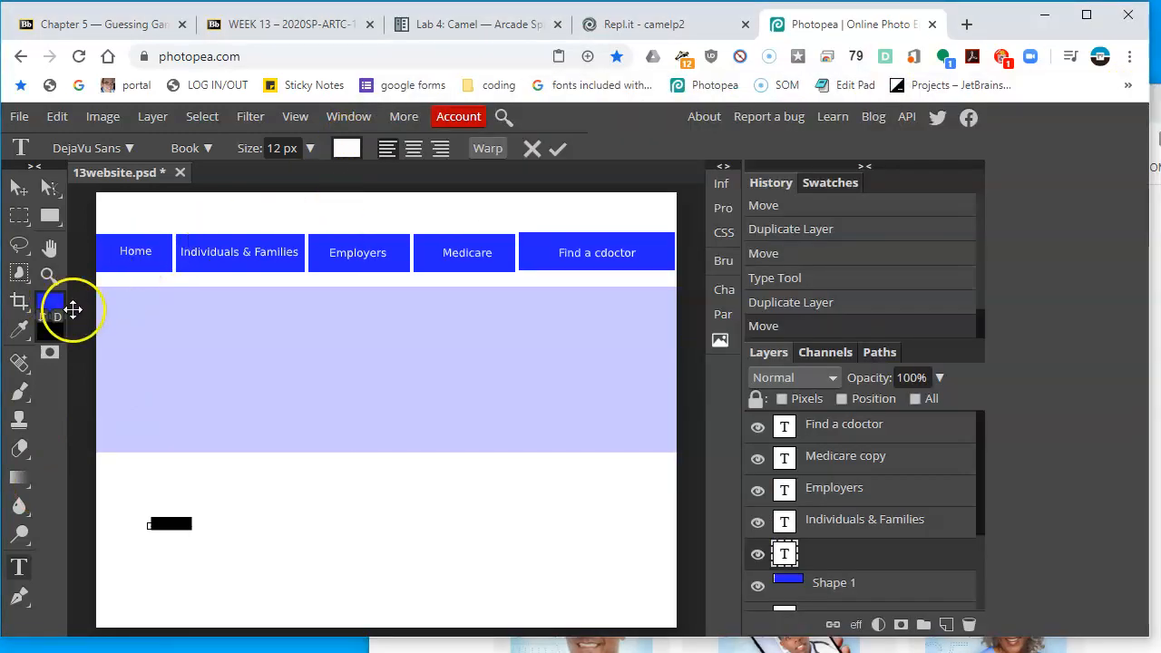
{"action": "left_click", "coordinate": [54, 309]}
{"action": "left_click", "coordinate": [579, 253]}
{"action": "left_click", "coordinate": [346, 148]}
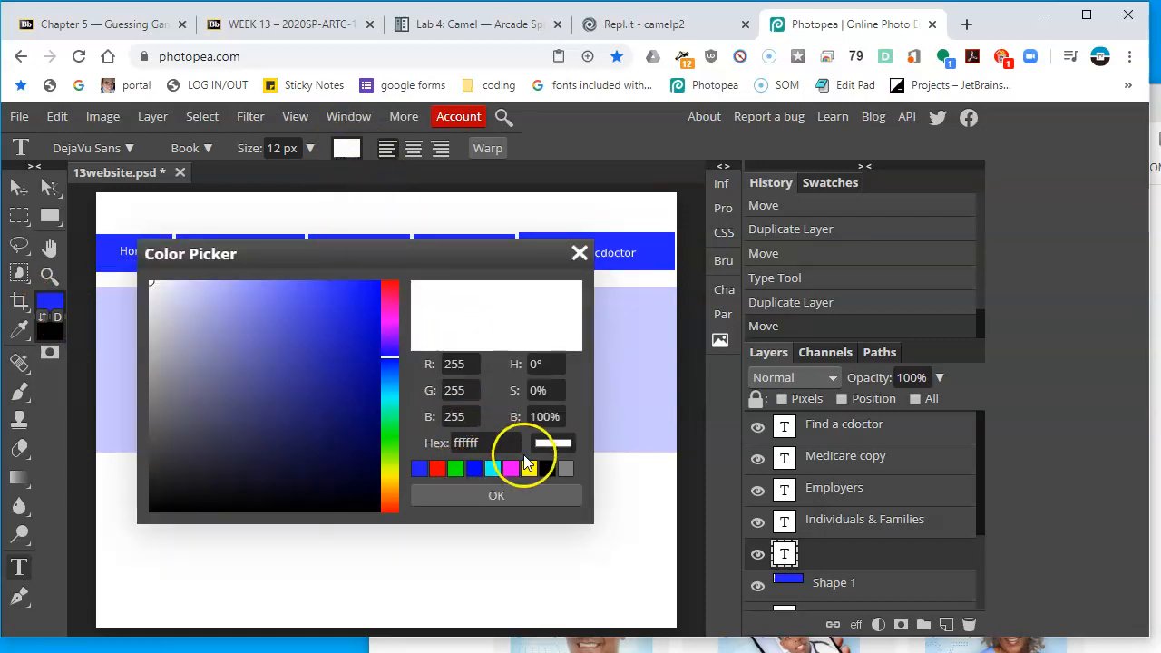
{"action": "left_click", "coordinate": [473, 468]}
{"action": "left_click", "coordinate": [480, 494]}
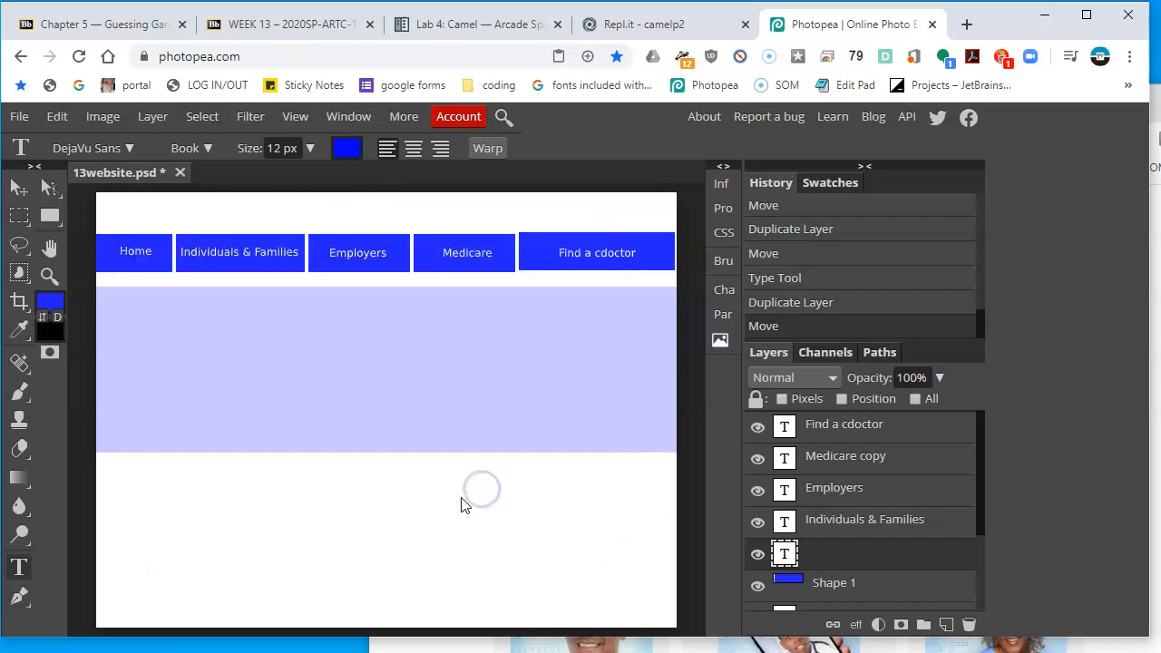
Select the Explore text and enlarge its font size to 87 px
{"action": "left_click", "coordinate": [784, 557]}
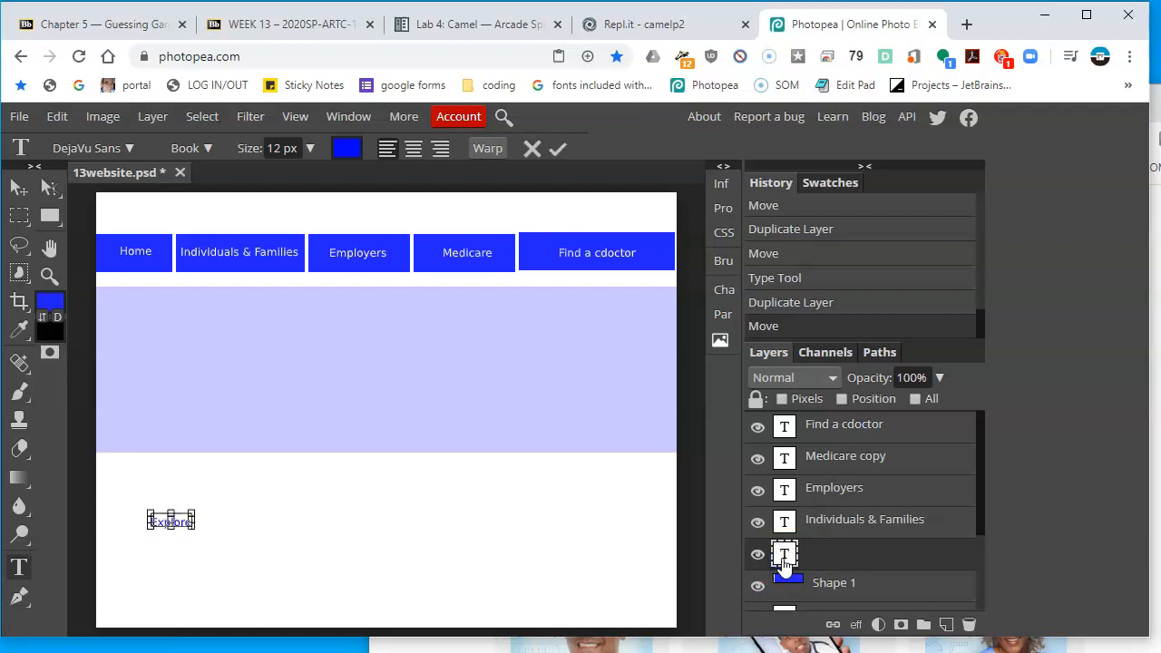
{"action": "left_click", "coordinate": [309, 148]}
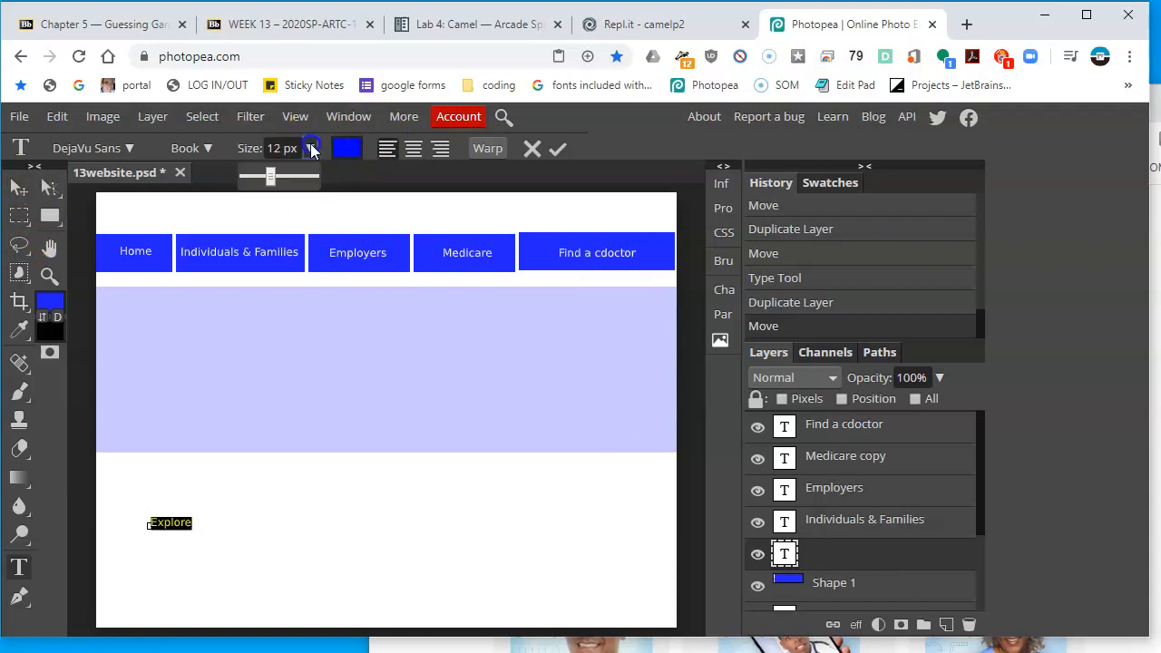
{"action": "left_click_drag", "start_coordinate": [270, 176], "coordinate": [296, 191]}
Compare with the reference page and set the Explore text to DejaVu Sans Bold
{"action": "left_click", "coordinate": [1153, 182]}
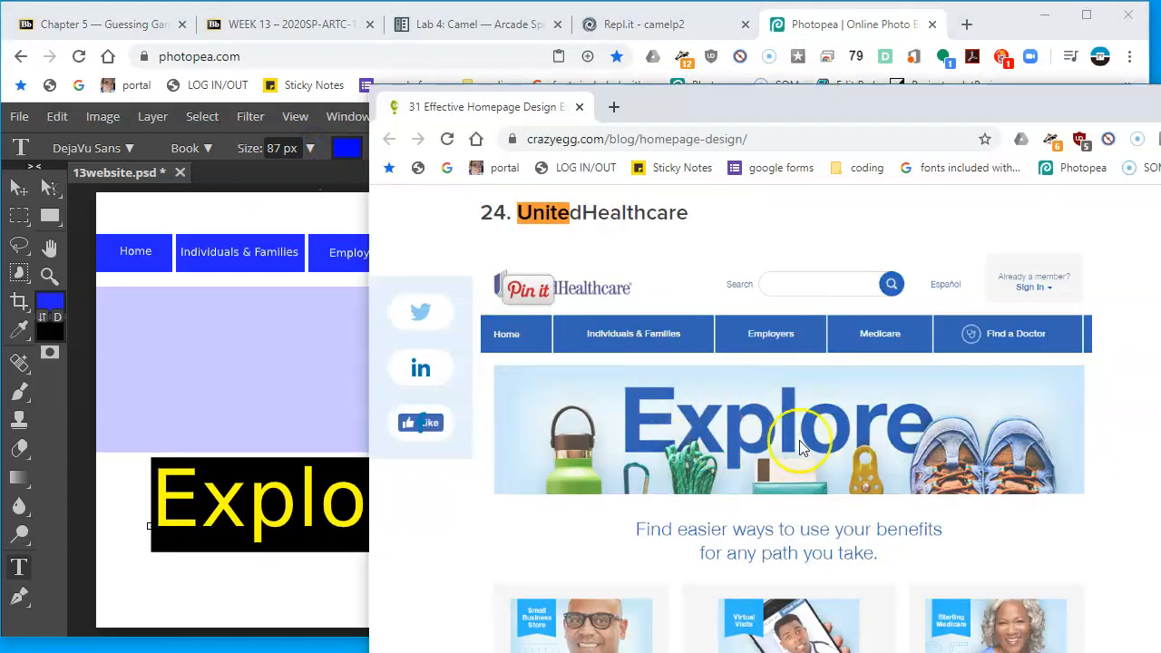
{"action": "left_click", "coordinate": [202, 508]}
{"action": "left_click", "coordinate": [250, 510]}
{"action": "double_click", "coordinate": [256, 512]}
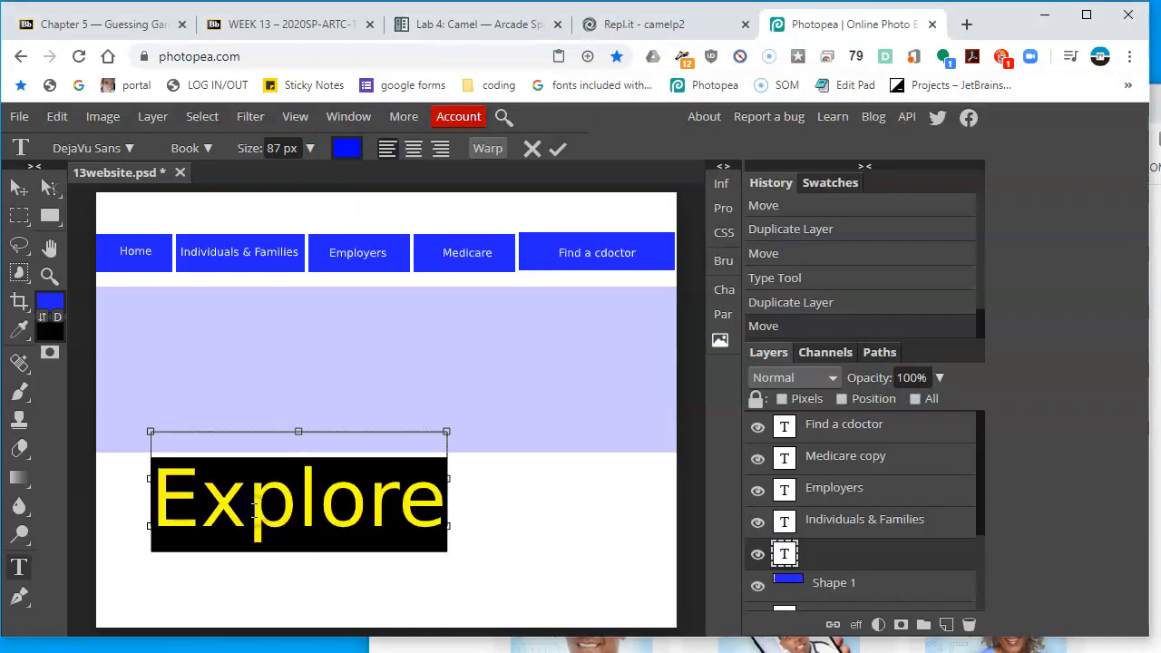
{"action": "left_click", "coordinate": [207, 149]}
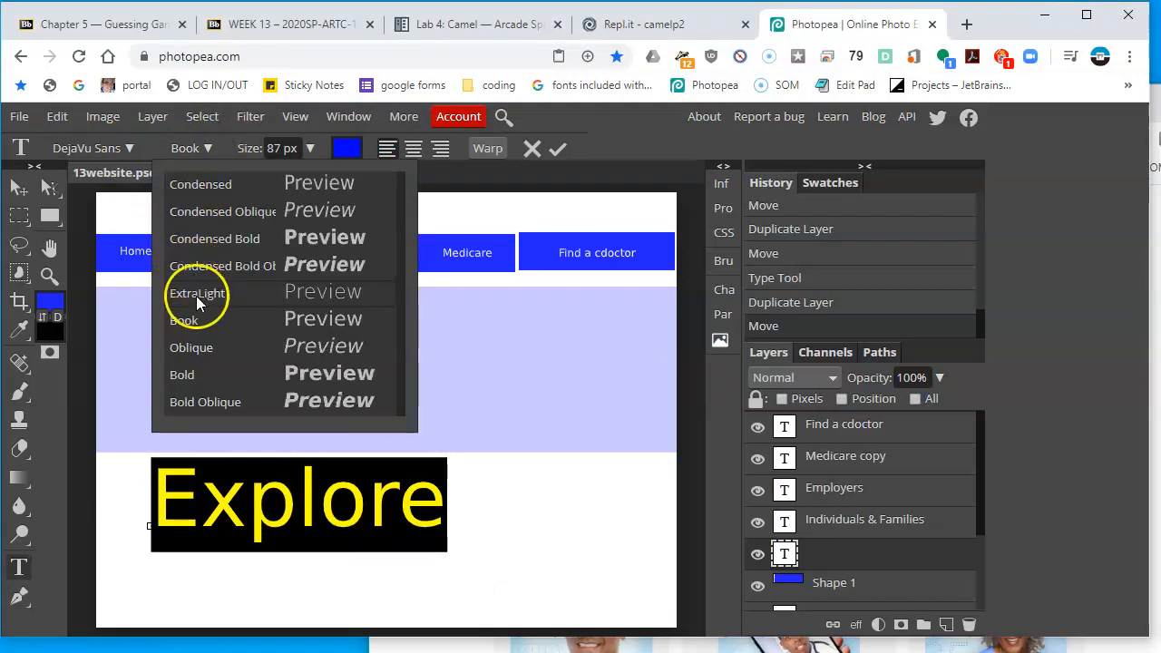
{"action": "left_click", "coordinate": [206, 372]}
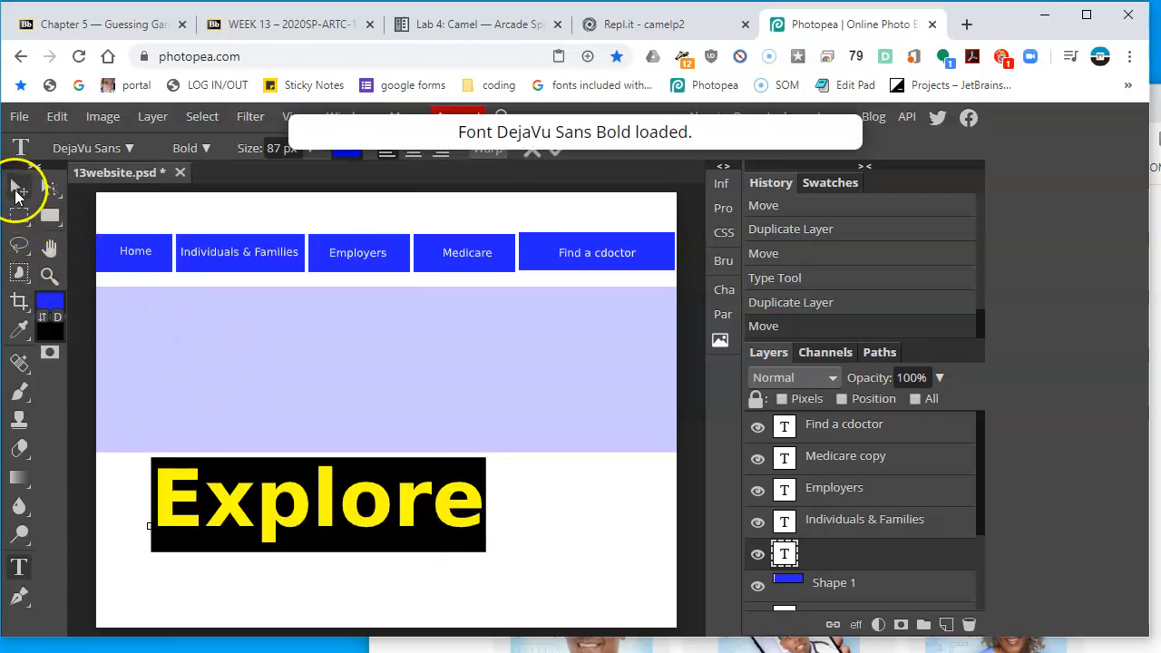
Move the Explore heading up into the middle of the translucent banner
{"action": "left_click", "coordinate": [18, 188]}
{"action": "left_click_drag", "start_coordinate": [272, 510], "coordinate": [283, 376]}
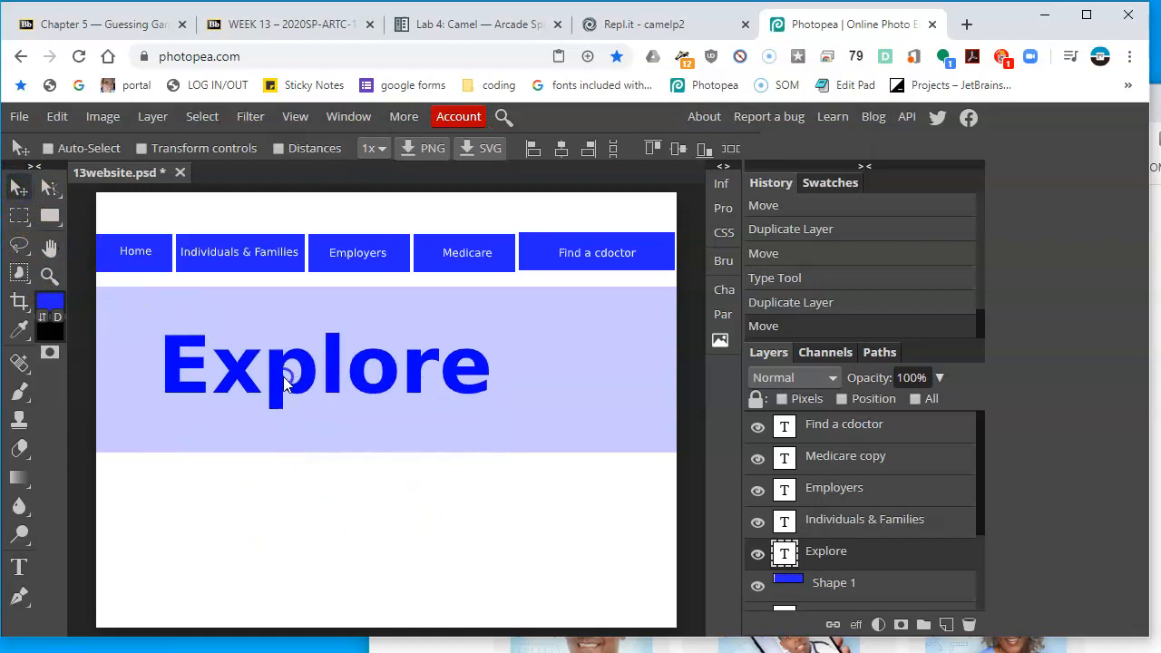
{"action": "left_click", "coordinate": [480, 645]}
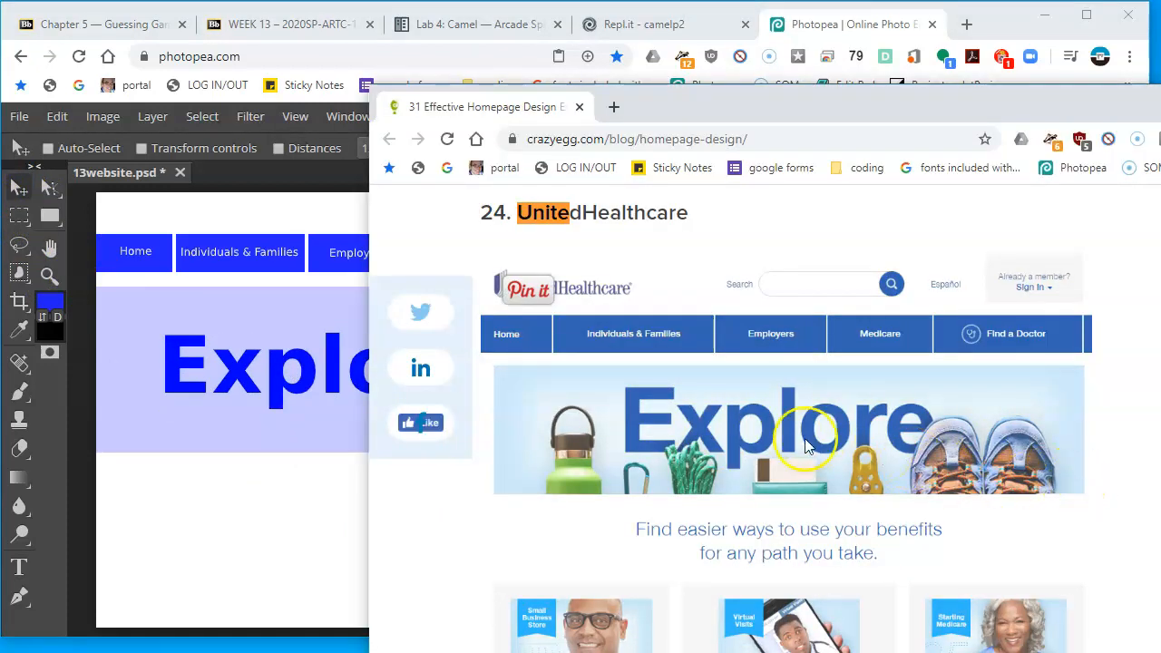
{"action": "left_click", "coordinate": [254, 340]}
{"action": "left_click_drag", "start_coordinate": [336, 372], "coordinate": [379, 379]}
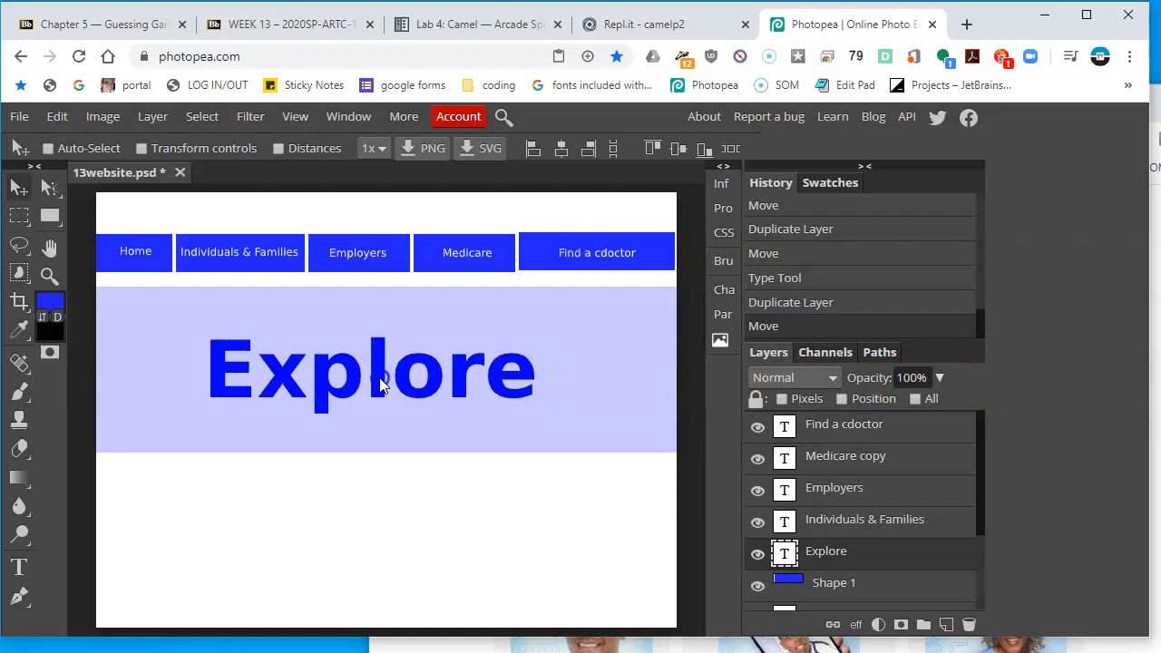
Enlarge the Explore text slightly and reposition it to span the banner
{"action": "double_click", "coordinate": [784, 555]}
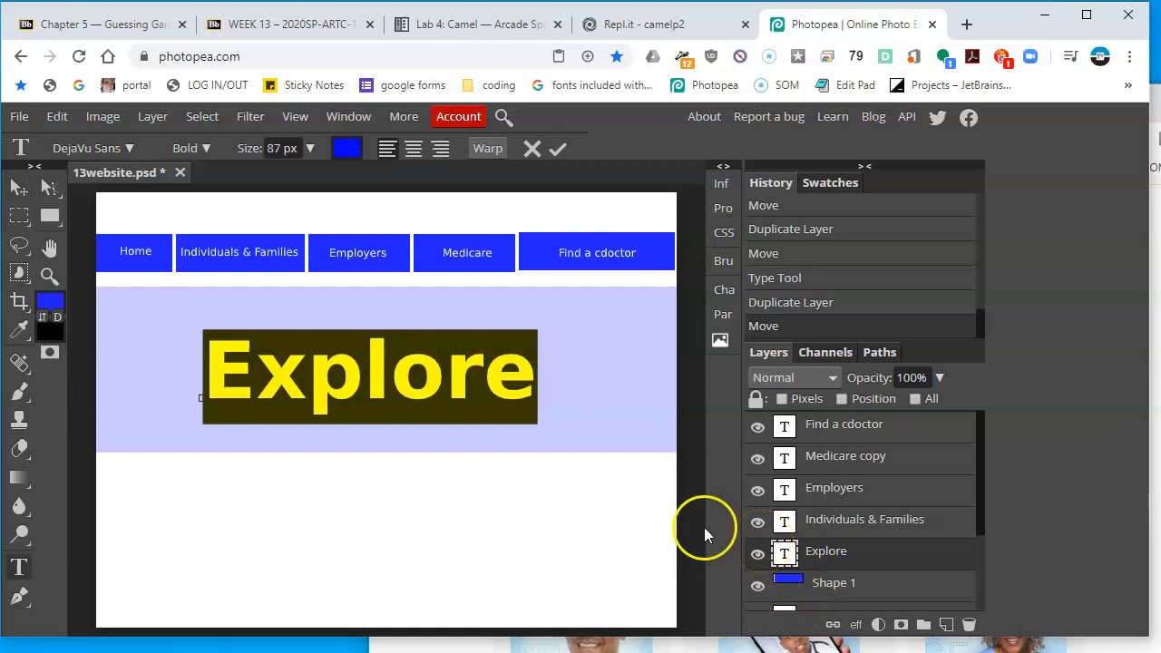
{"action": "left_click", "coordinate": [311, 147]}
{"action": "left_click_drag", "start_coordinate": [305, 177], "coordinate": [310, 178]}
{"action": "left_click", "coordinate": [18, 186]}
{"action": "left_click_drag", "start_coordinate": [411, 332], "coordinate": [366, 381]}
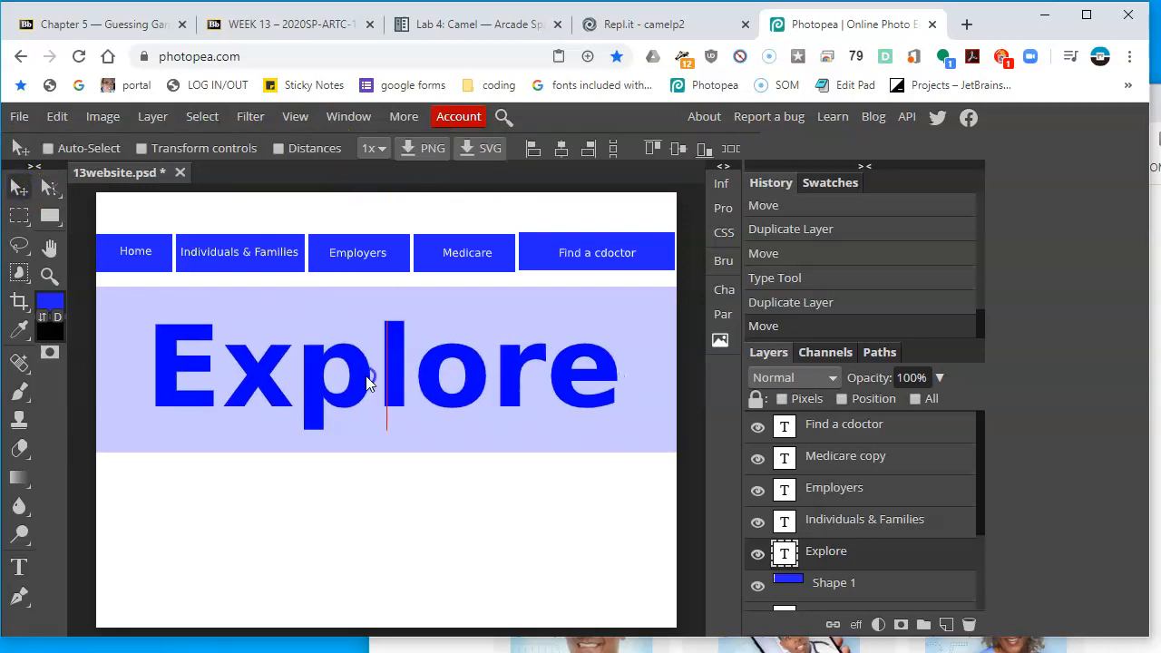
Open a new browser tab, search Google for pixabay and open the Pixabay site
{"action": "left_click", "coordinate": [966, 26]}
{"action": "type", "text": "p"}
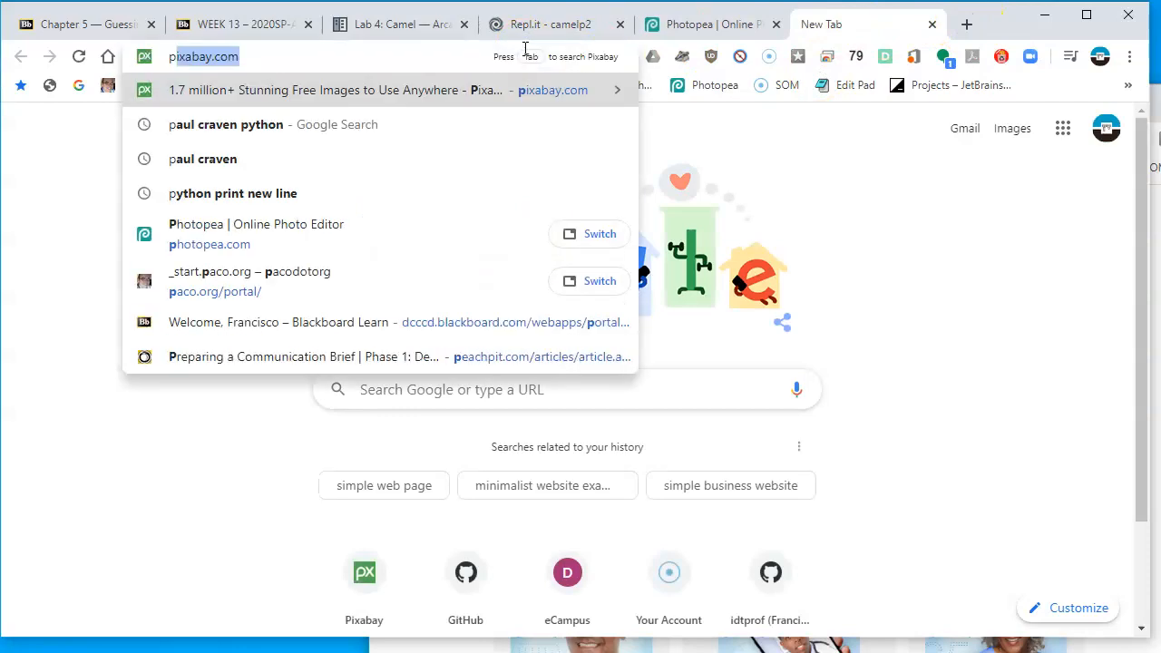
{"action": "type", "text": "ixabey"}
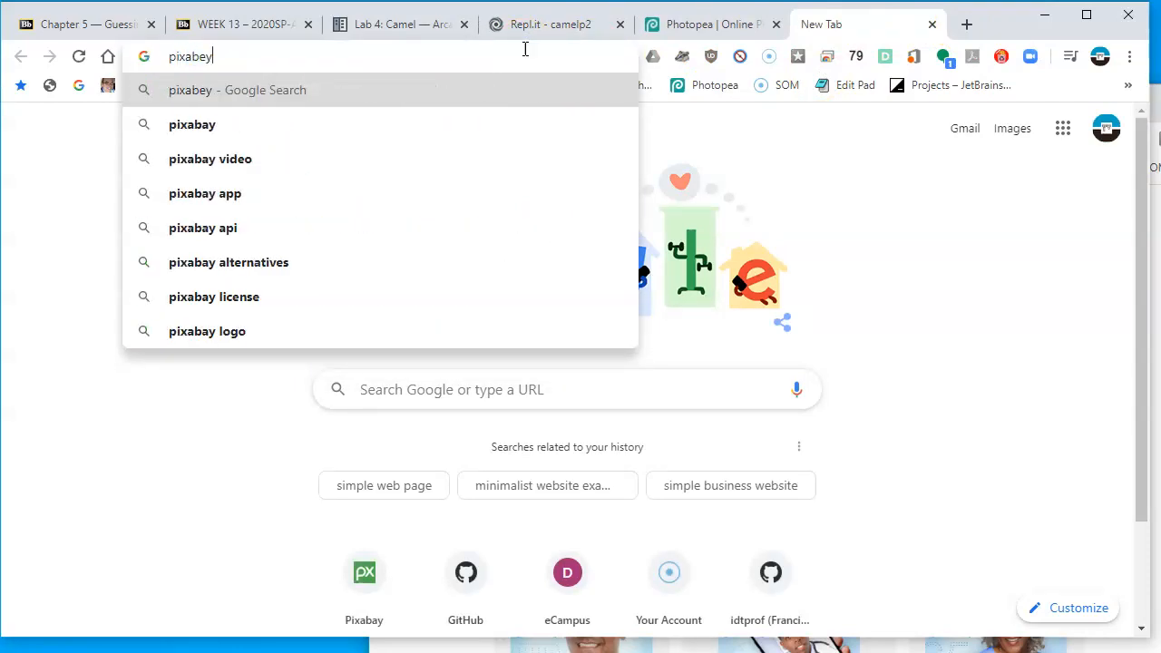
{"action": "key", "text": "Down"}
{"action": "key", "text": "Return"}
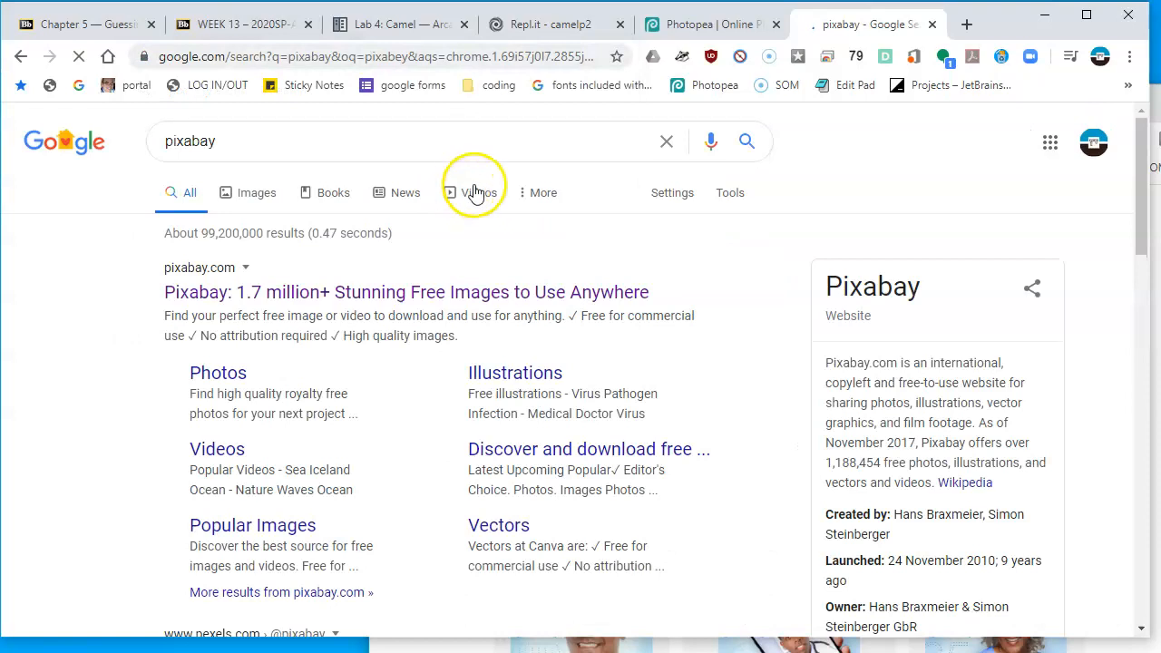
{"action": "left_click", "coordinate": [505, 297]}
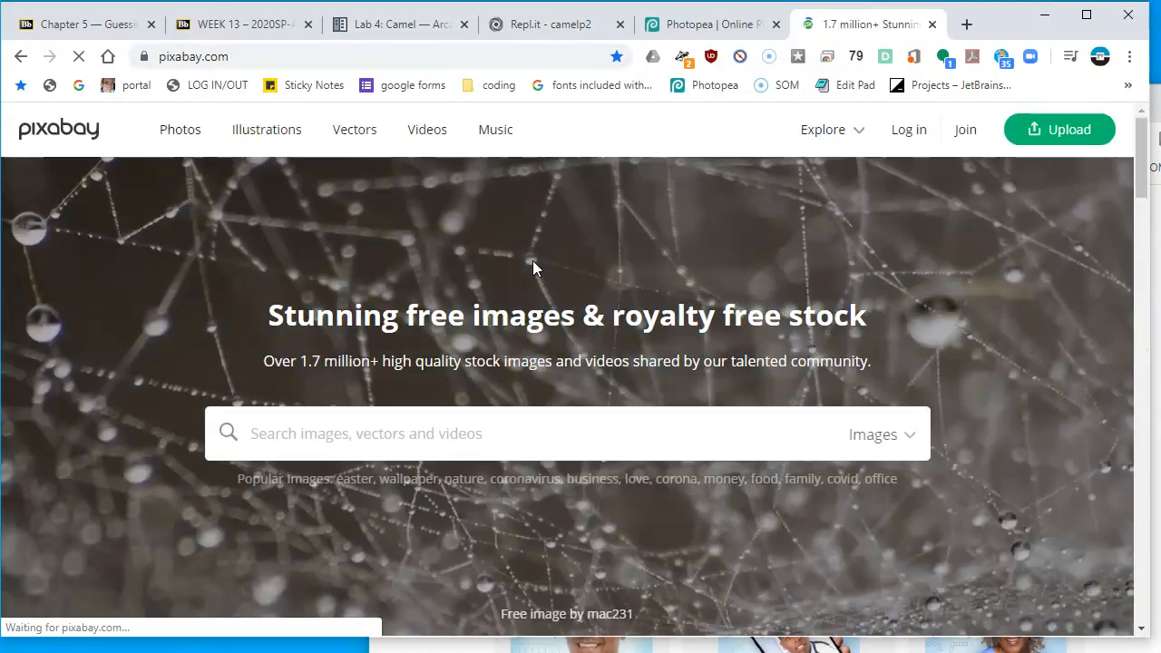
Search Pixabay images for "tennis shoes"
{"action": "key", "text": "alt+Tab"}
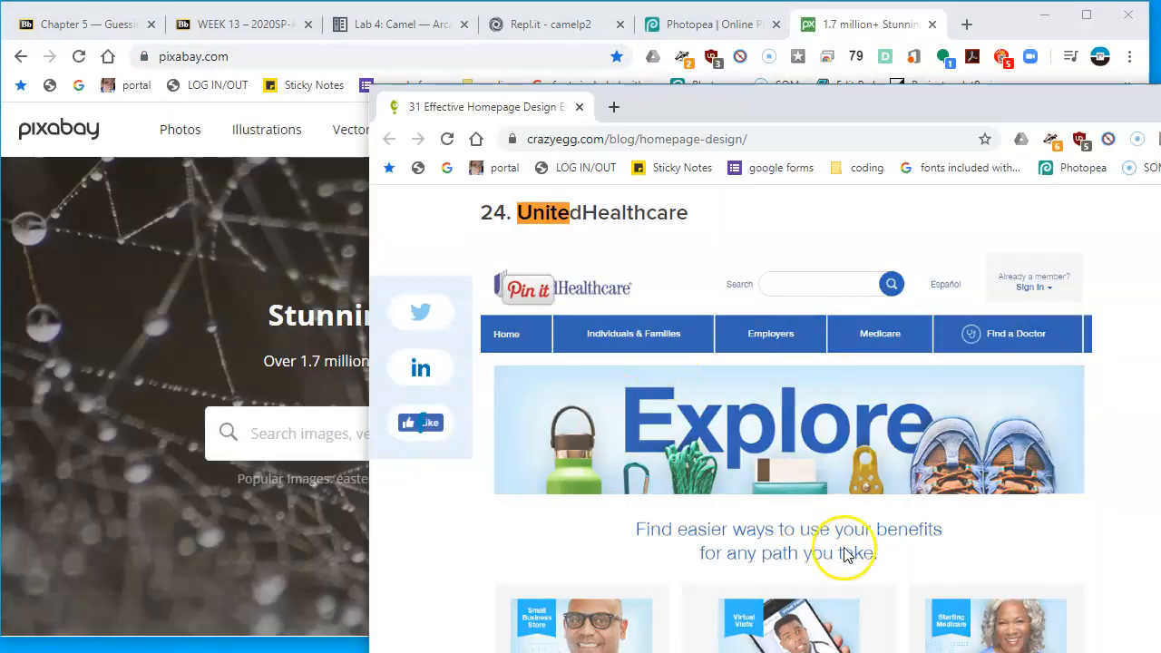
{"action": "left_click", "coordinate": [299, 434]}
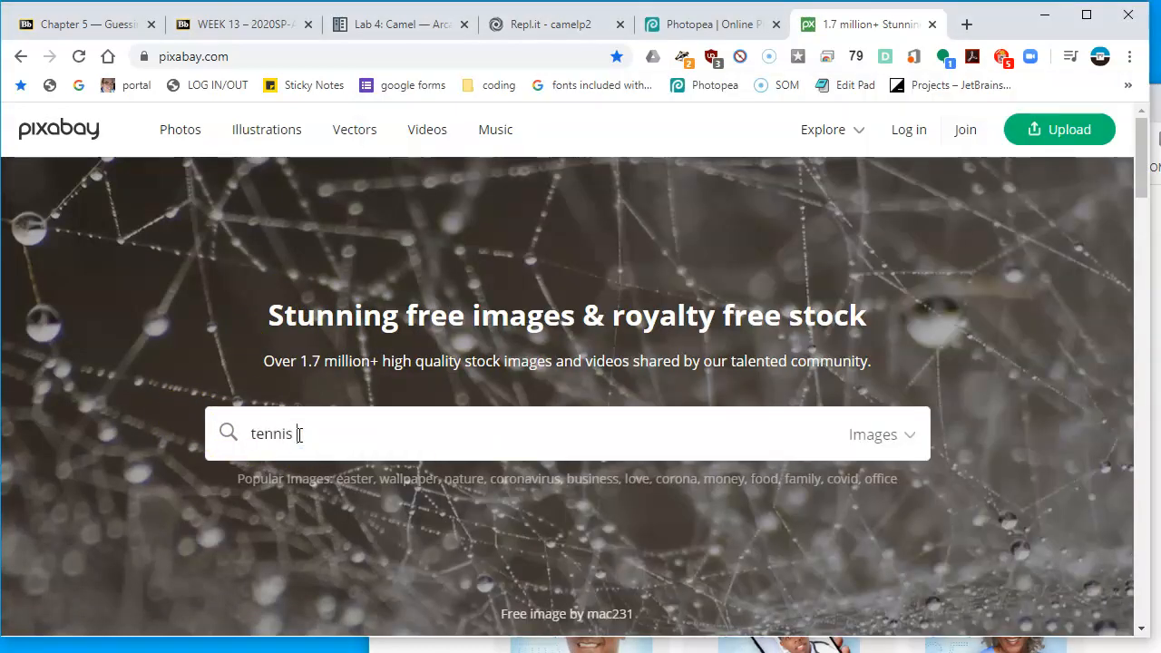
{"action": "type", "text": "tennis shows"}
{"action": "key", "text": "Return"}
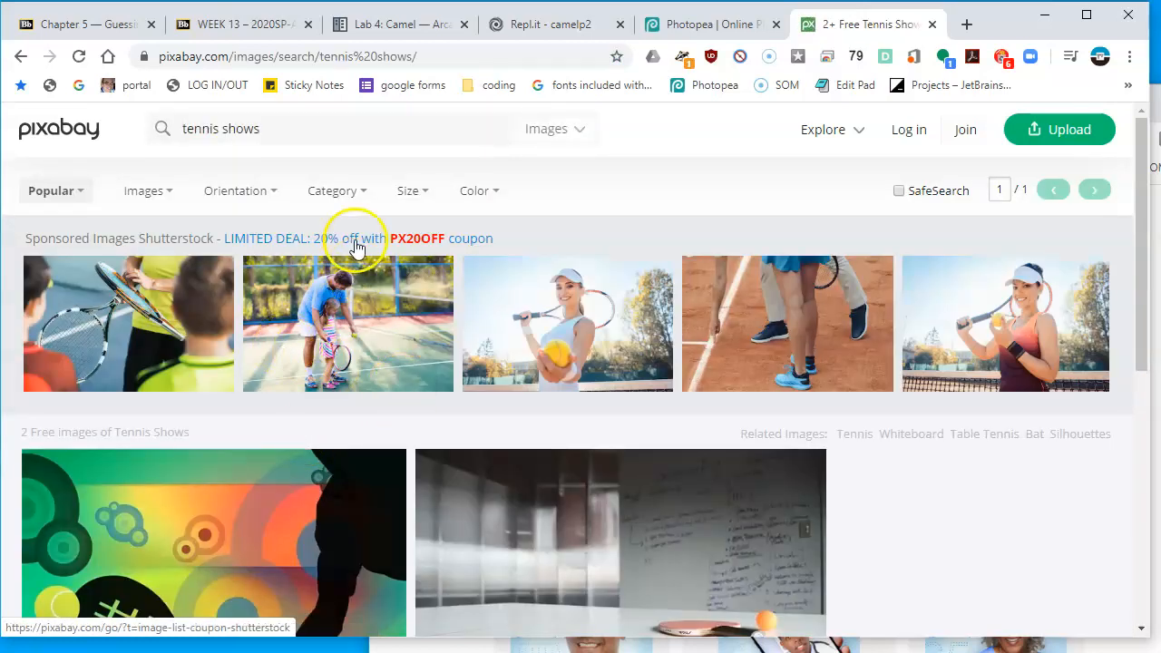
{"action": "double_click", "coordinate": [243, 129]}
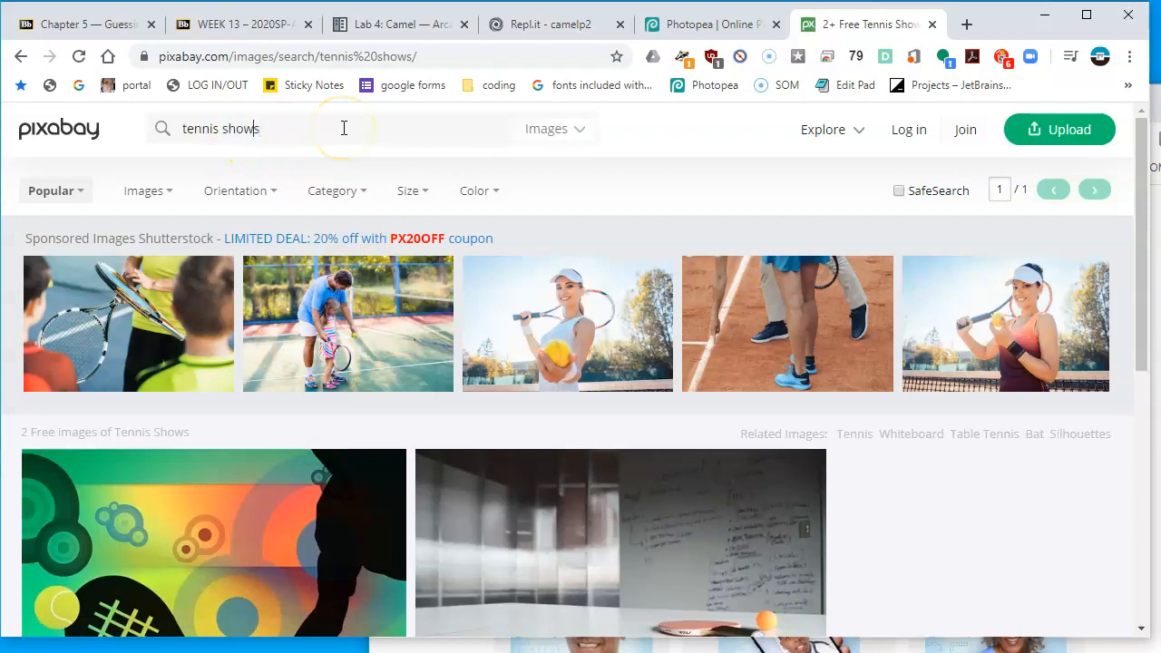
{"action": "type", "text": "shoes"}
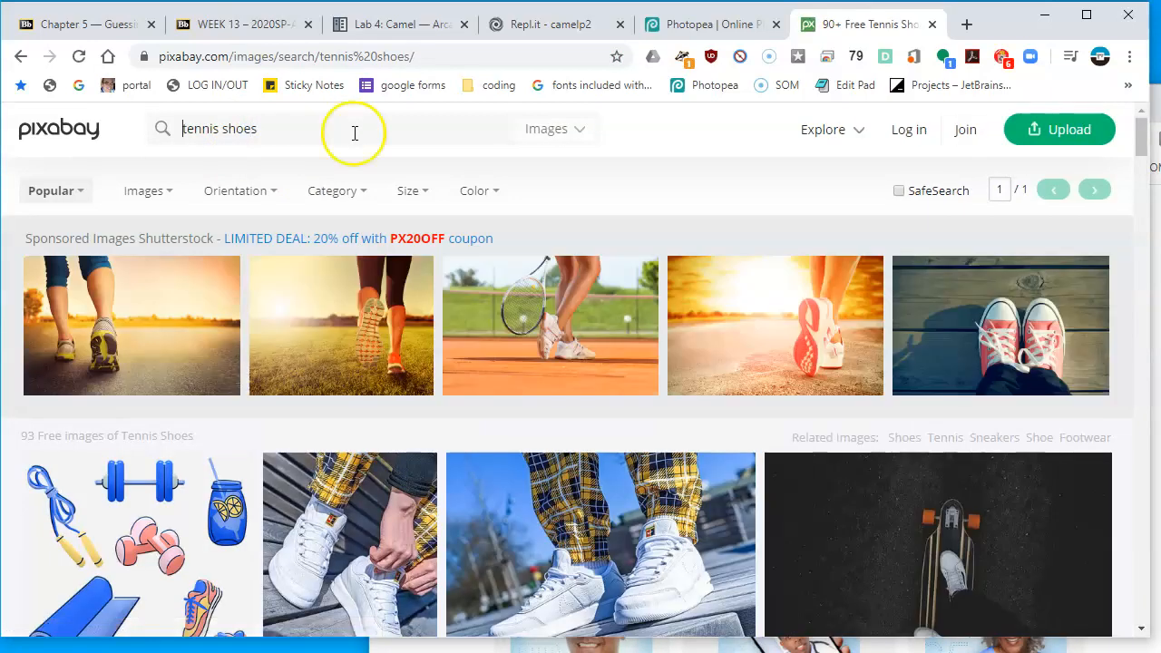
{"action": "scroll", "coordinate": [583, 365], "scroll_direction": "down", "scroll_amount": 1}
{"action": "scroll", "coordinate": [583, 367], "scroll_direction": "down", "scroll_amount": 3}
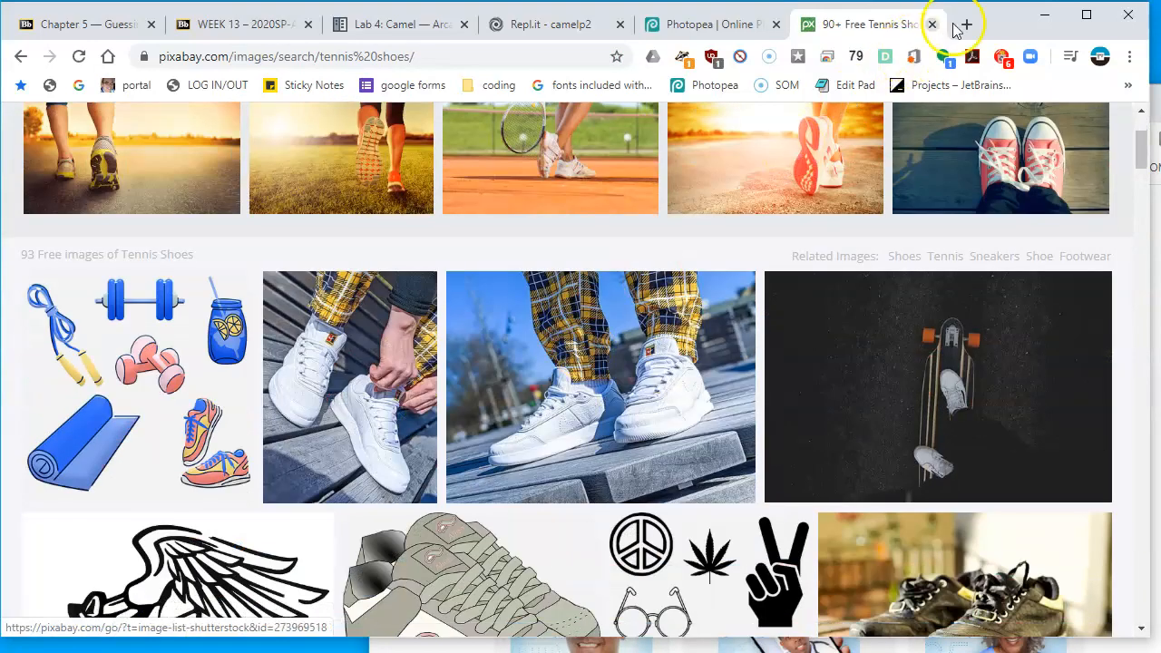
{"action": "left_click", "coordinate": [1042, 181]}
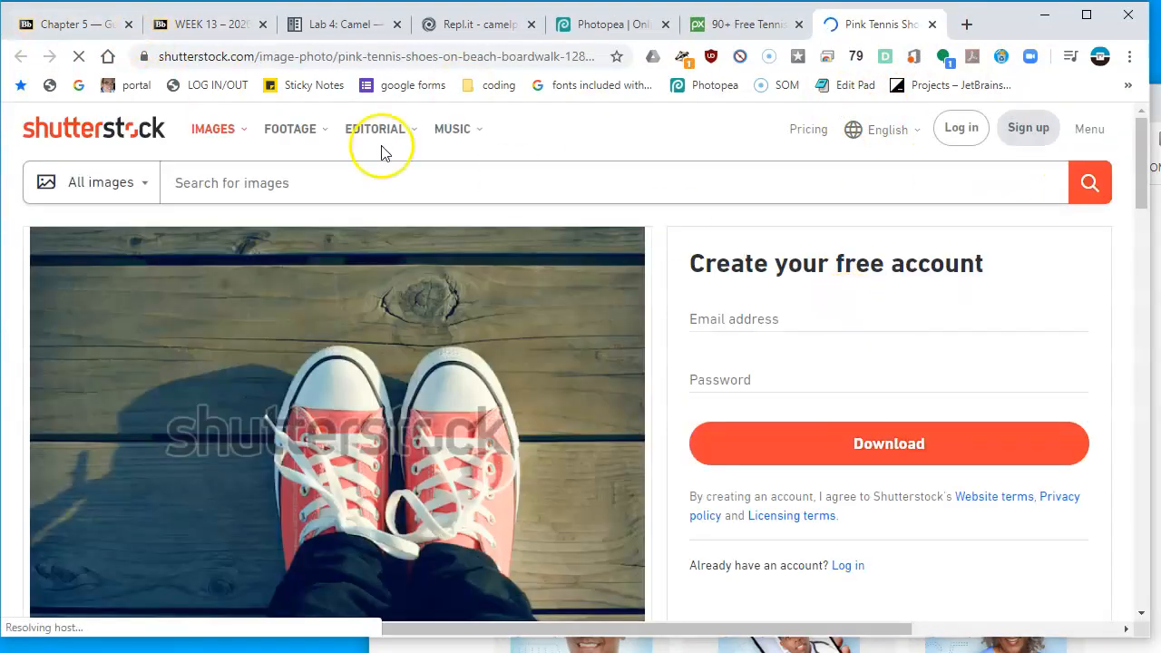
{"action": "key", "text": "ctrl+w"}
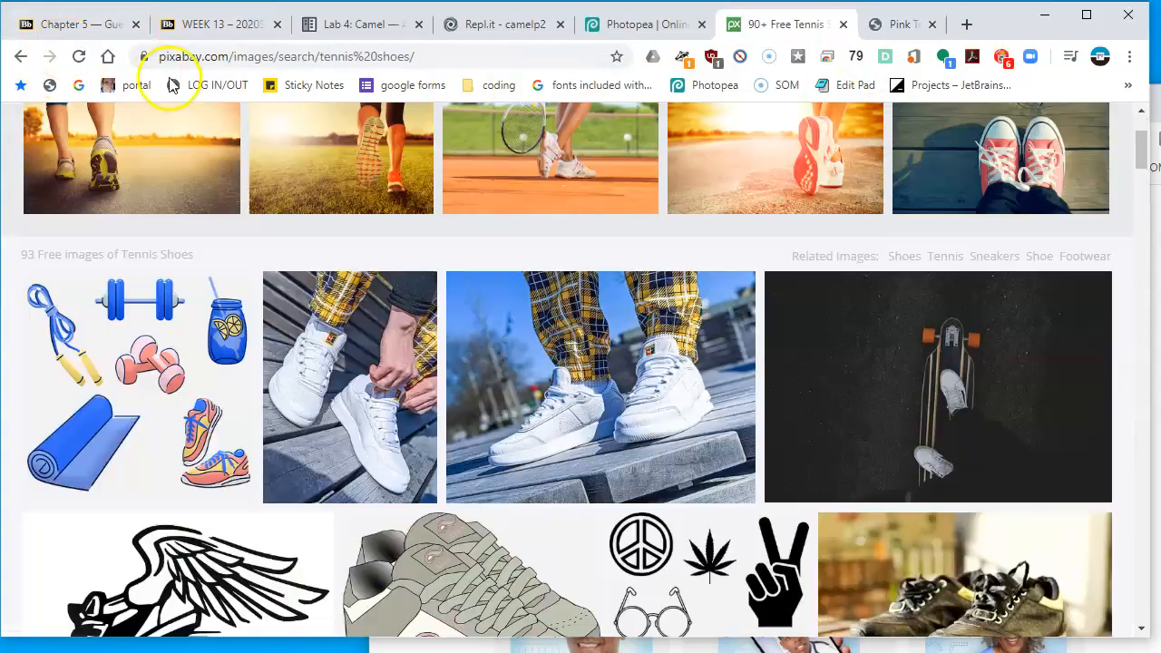
Browse the Pixabay tennis shoe results for a suitable image
{"action": "scroll", "coordinate": [386, 322], "scroll_direction": "down", "scroll_amount": 10}
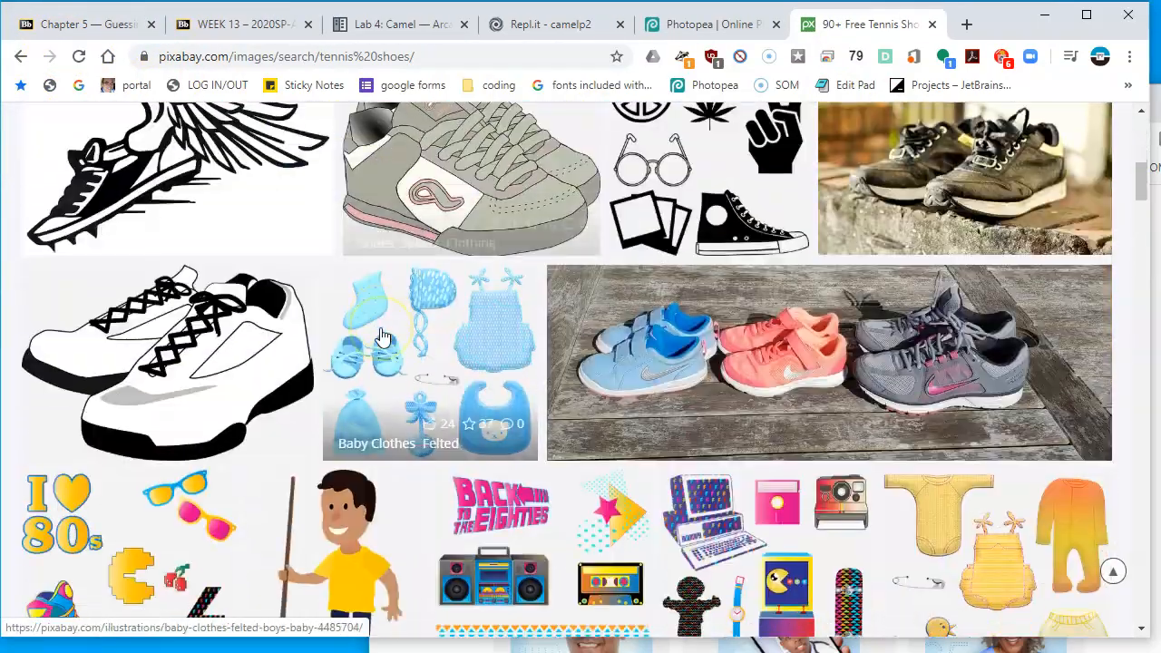
{"action": "scroll", "coordinate": [381, 337], "scroll_direction": "down", "scroll_amount": 9}
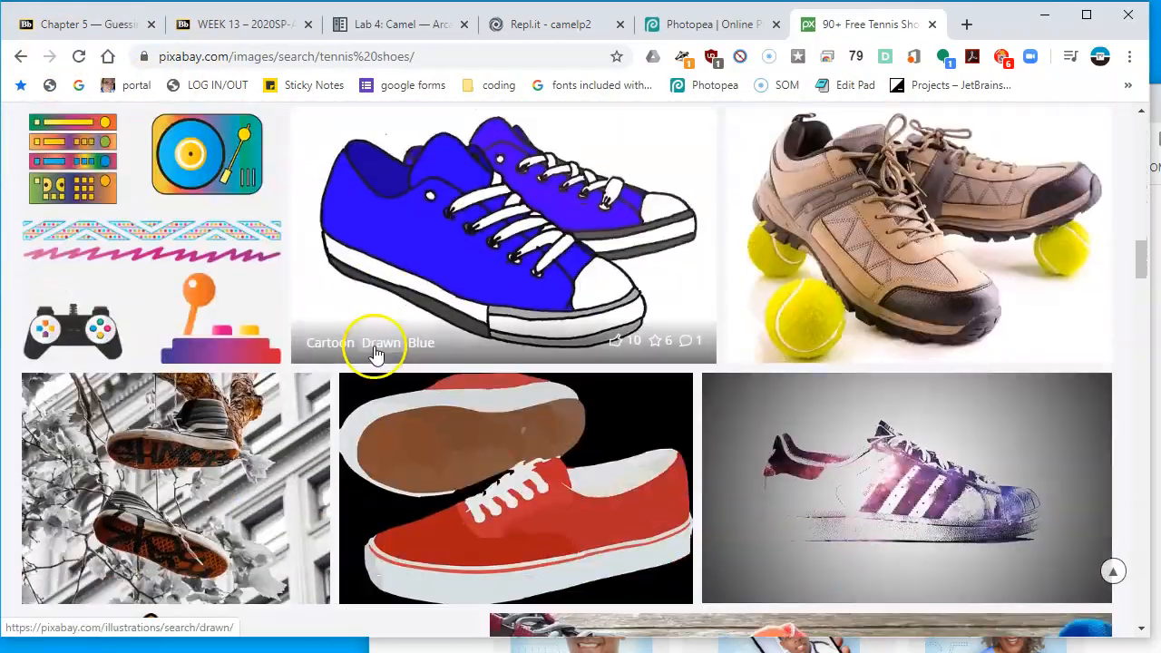
{"action": "scroll", "coordinate": [375, 354], "scroll_direction": "down", "scroll_amount": 10}
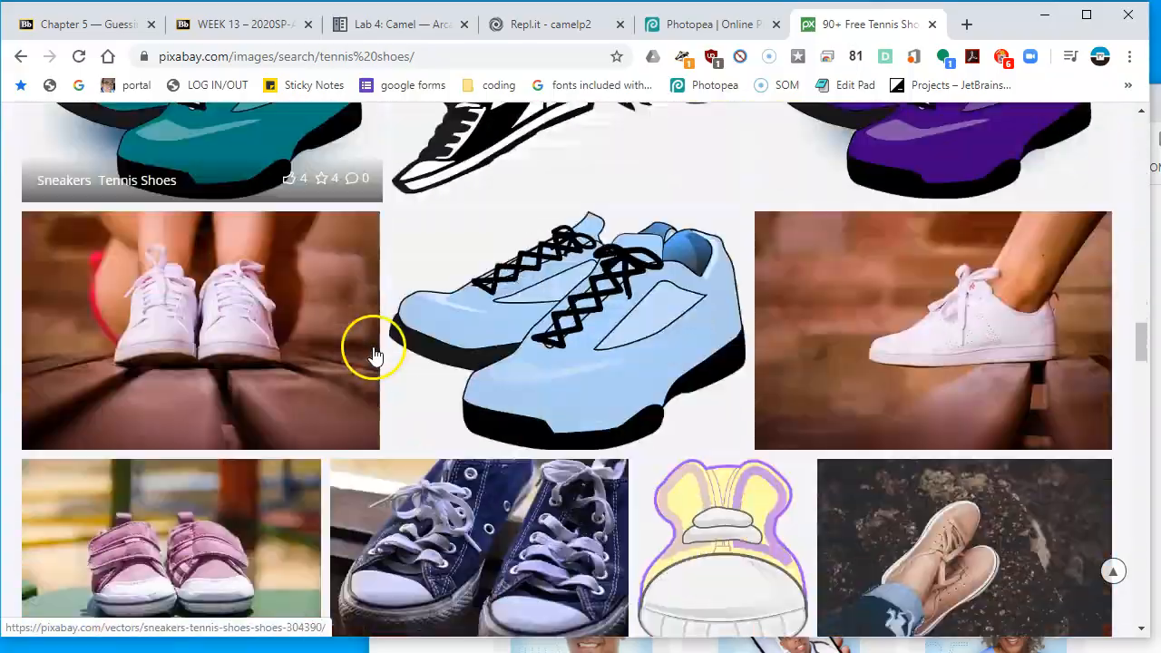
{"action": "scroll", "coordinate": [375, 354], "scroll_direction": "down", "scroll_amount": 10}
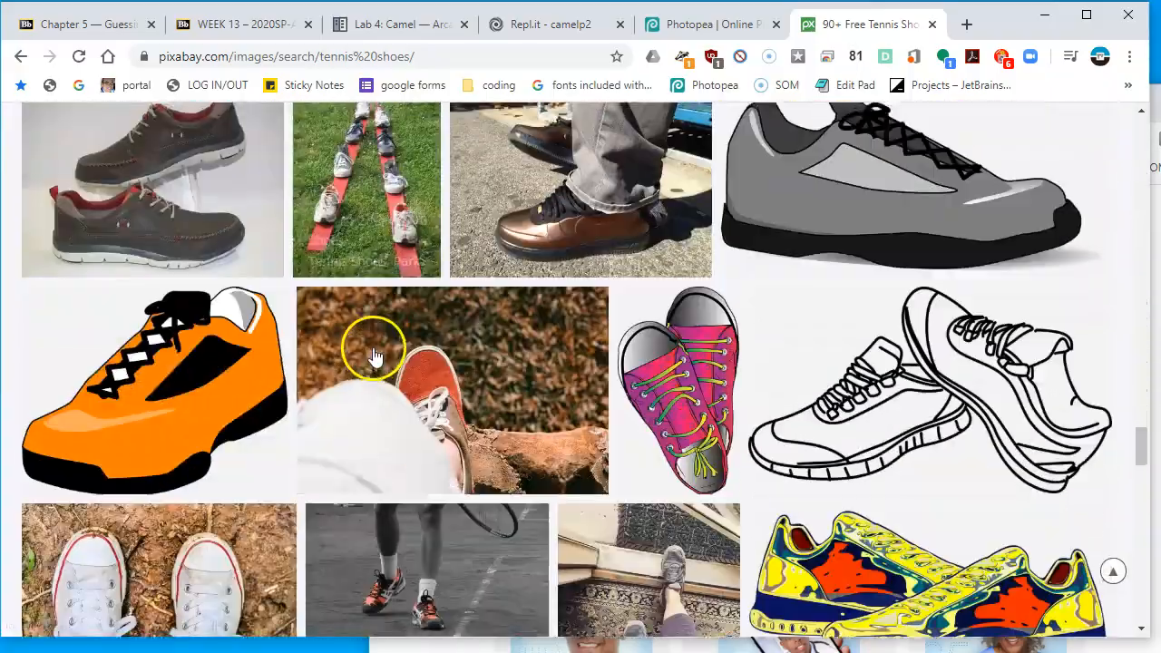
{"action": "scroll", "coordinate": [373, 356], "scroll_direction": "down", "scroll_amount": 12}
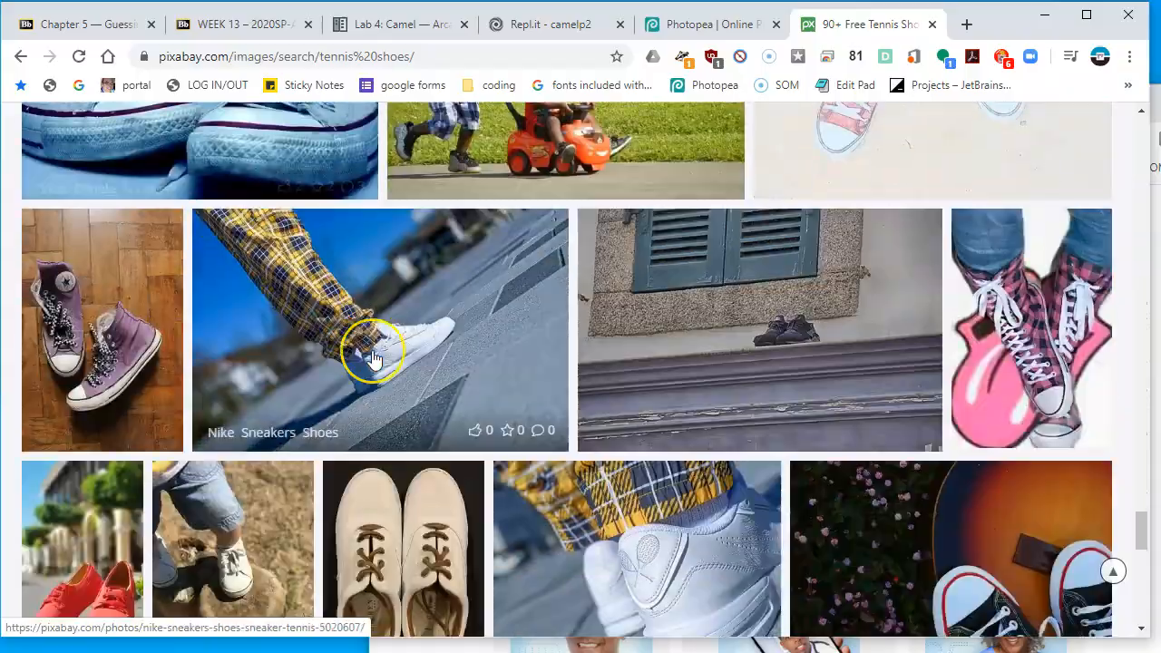
{"action": "scroll", "coordinate": [374, 358], "scroll_direction": "up", "scroll_amount": 15}
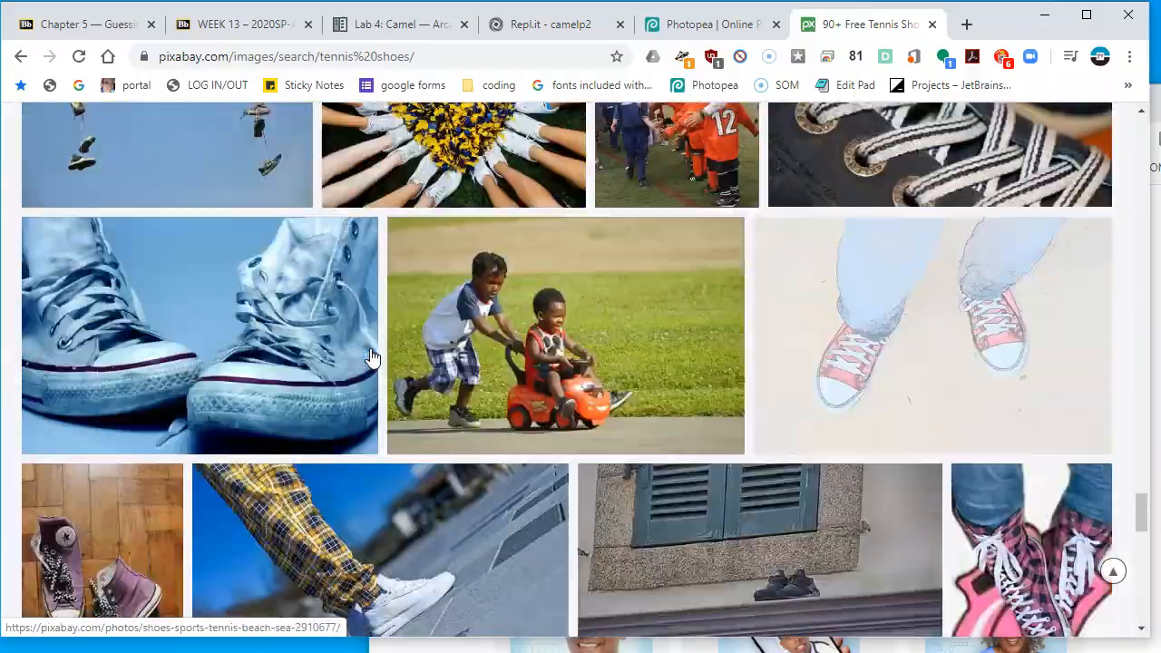
{"action": "scroll", "coordinate": [372, 356], "scroll_direction": "up", "scroll_amount": 12}
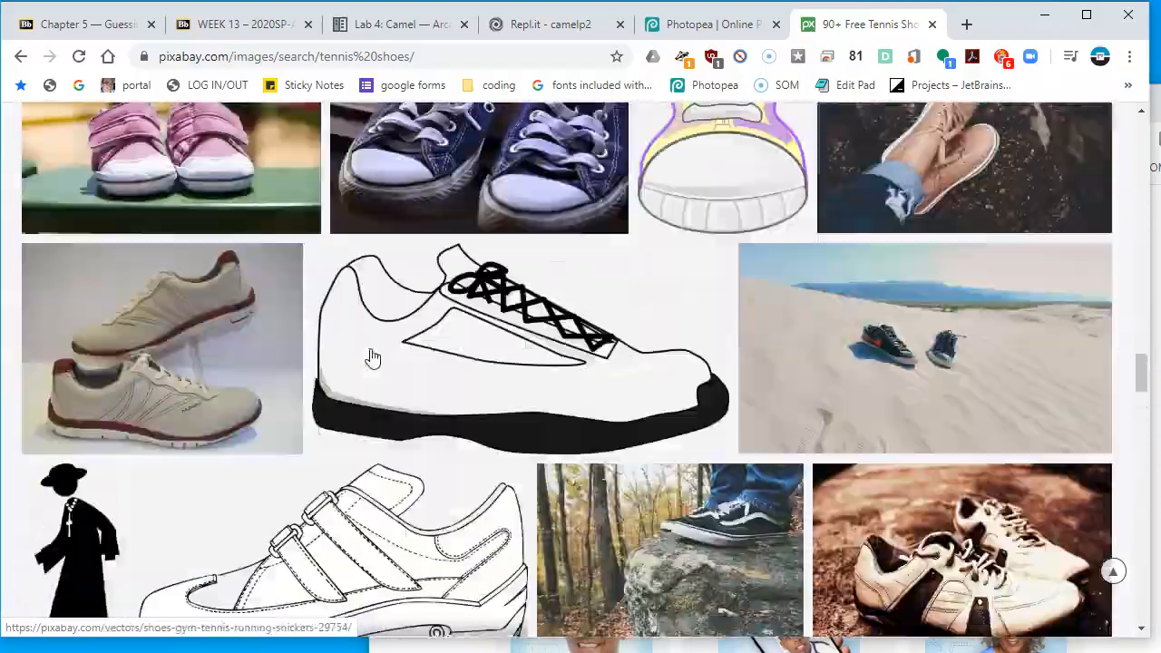
{"action": "scroll", "coordinate": [372, 357], "scroll_direction": "up", "scroll_amount": 1}
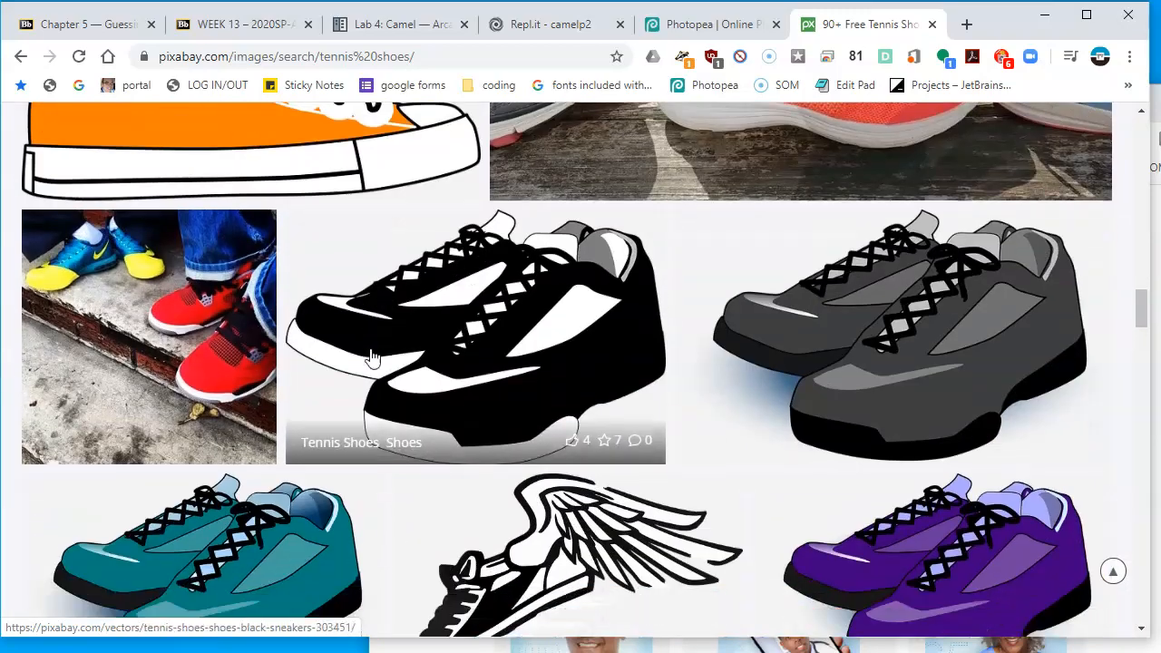
Copy the white sneakers illustration image to the clipboard
{"action": "scroll", "coordinate": [371, 354], "scroll_direction": "down", "scroll_amount": 2}
{"action": "scroll", "coordinate": [837, 366], "scroll_direction": "up", "scroll_amount": 7}
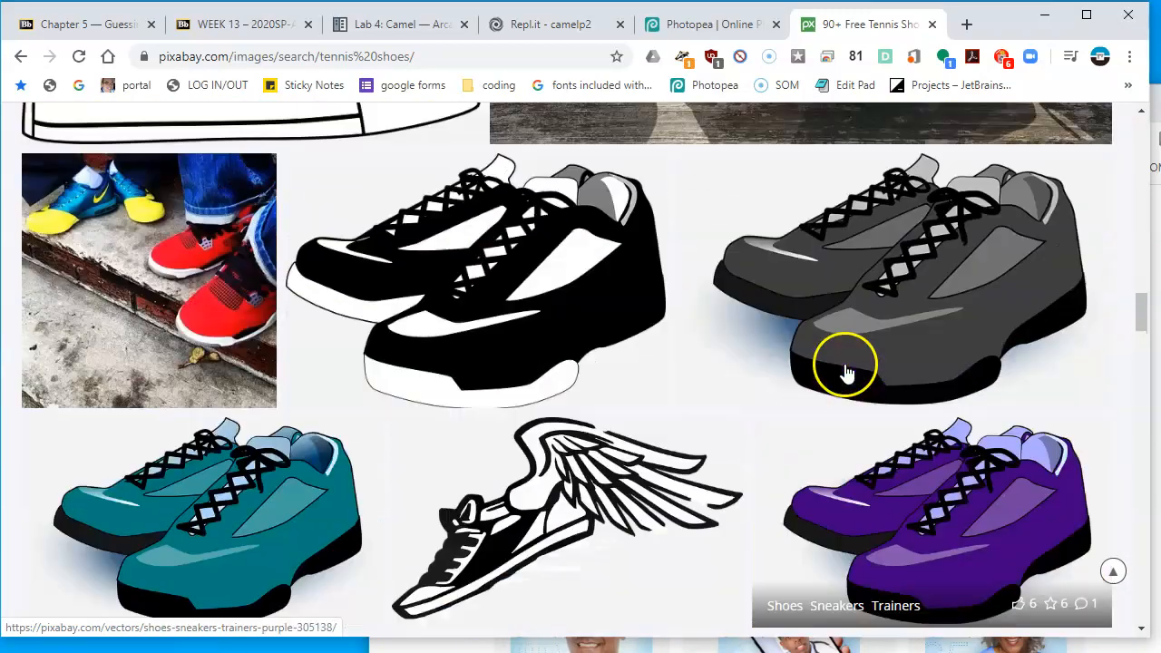
{"action": "scroll", "coordinate": [834, 372], "scroll_direction": "up", "scroll_amount": 4}
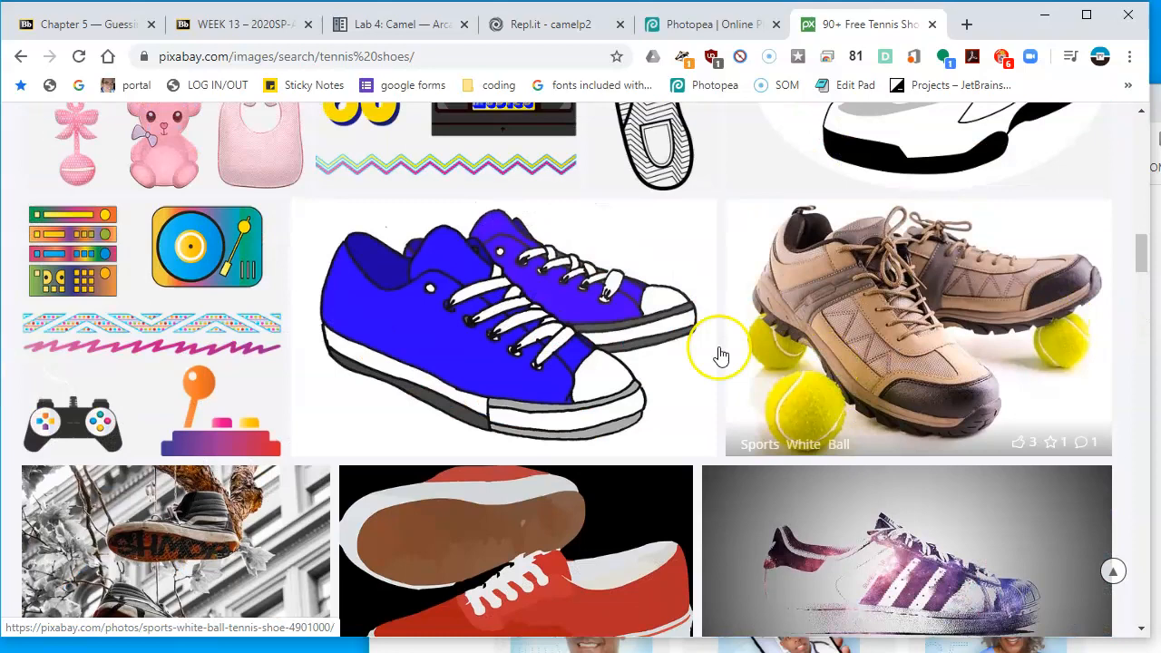
{"action": "scroll", "coordinate": [660, 270], "scroll_direction": "up", "scroll_amount": 3}
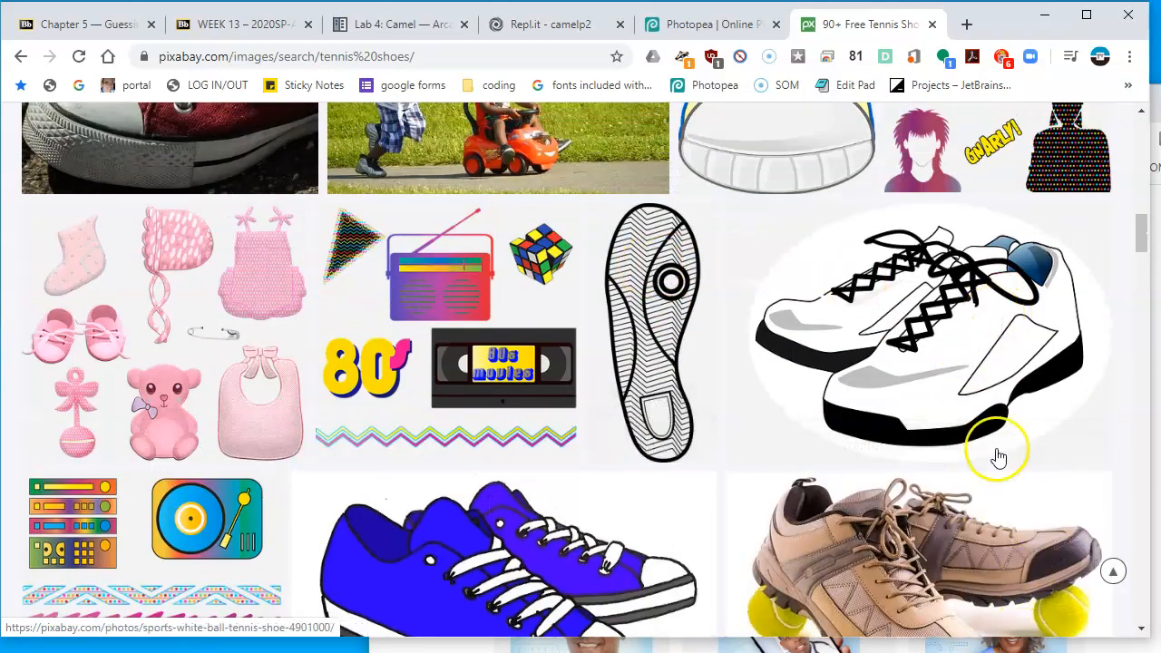
{"action": "right_click", "coordinate": [975, 363]}
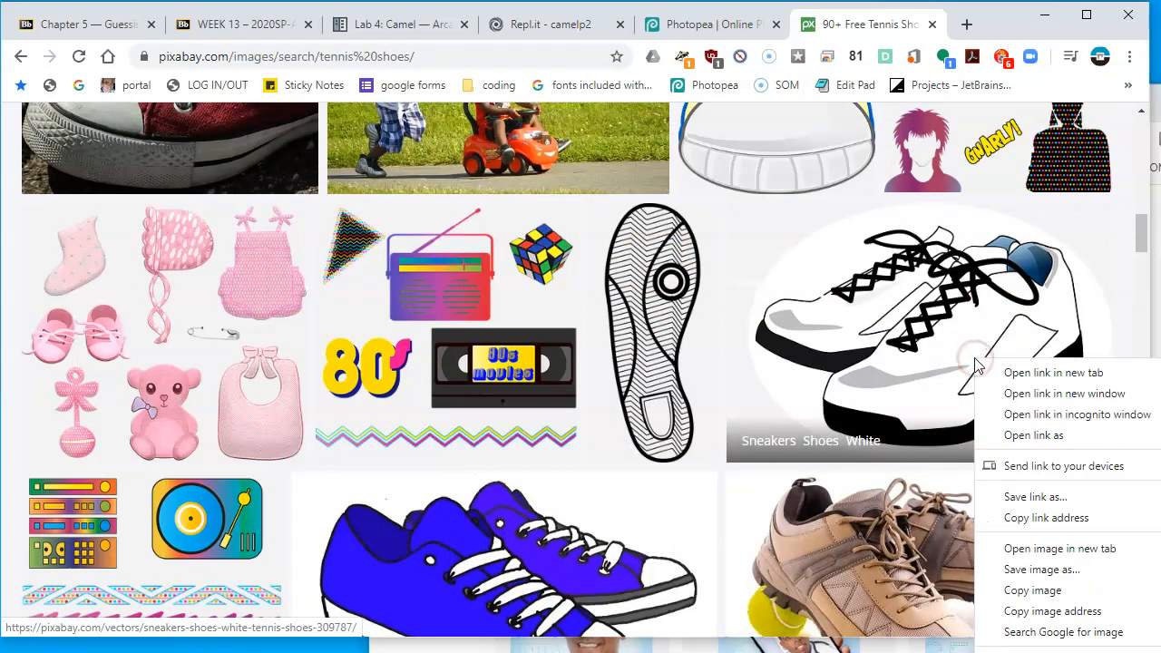
{"action": "left_click", "coordinate": [1043, 590]}
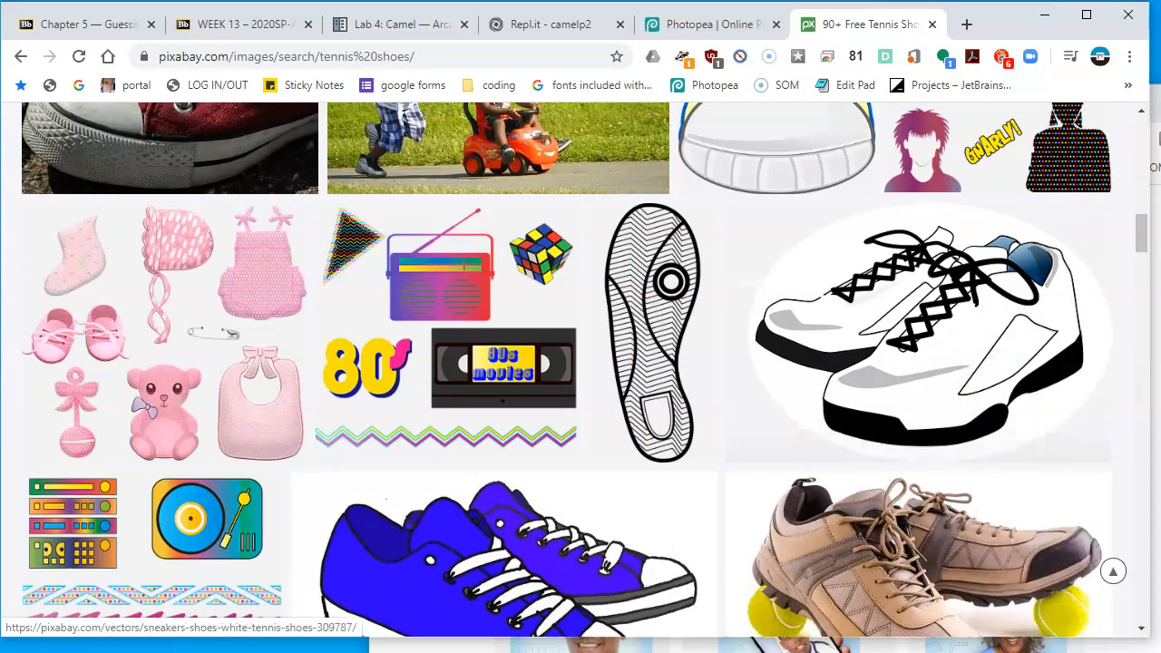
Return to Photopea, select the Find a cdoctor through Explore text layers and convert them to a smart object
{"action": "left_click", "coordinate": [666, 32]}
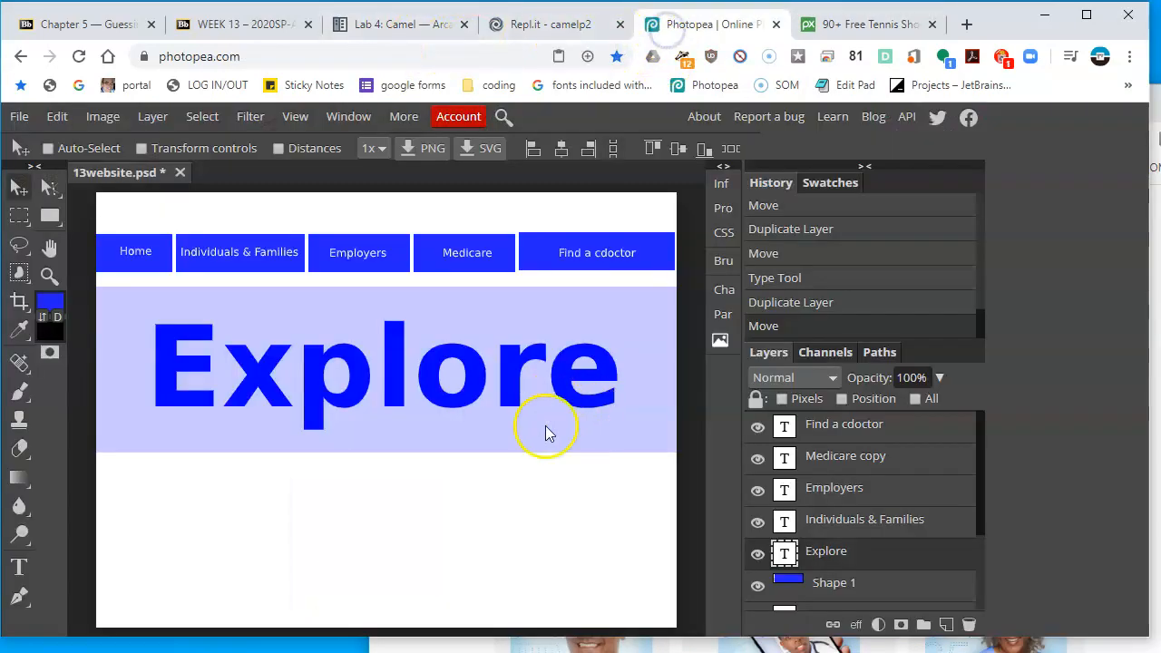
{"action": "left_click", "coordinate": [842, 455]}
{"action": "left_click", "coordinate": [851, 423]}
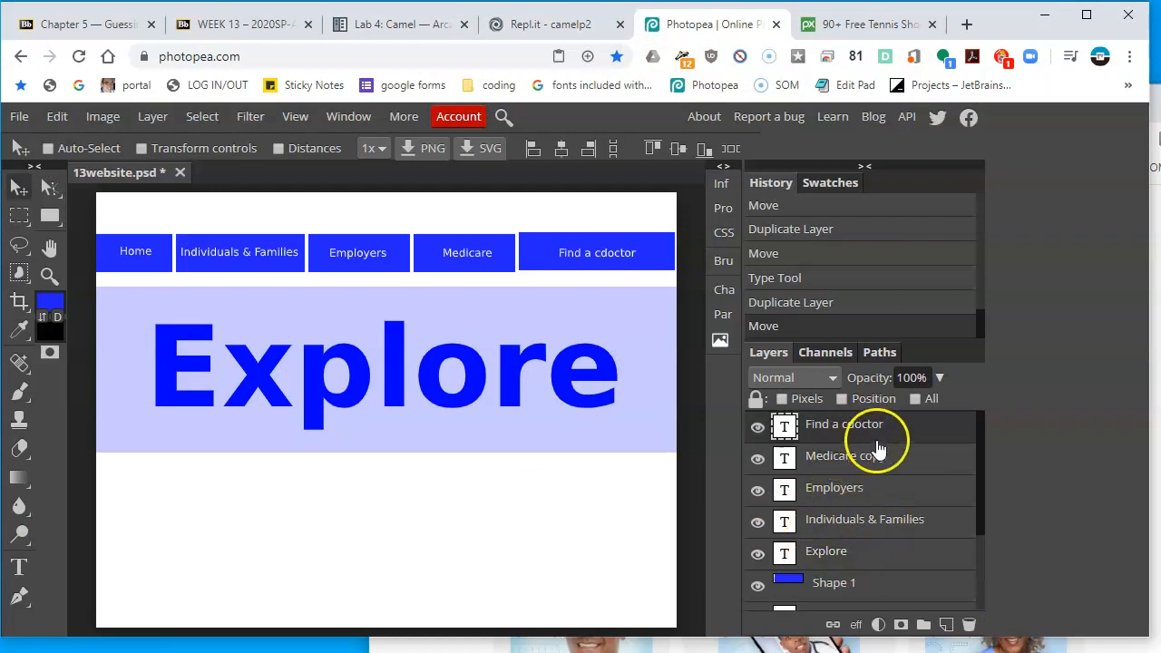
{"action": "scroll", "coordinate": [901, 501], "scroll_direction": "down", "scroll_amount": 2}
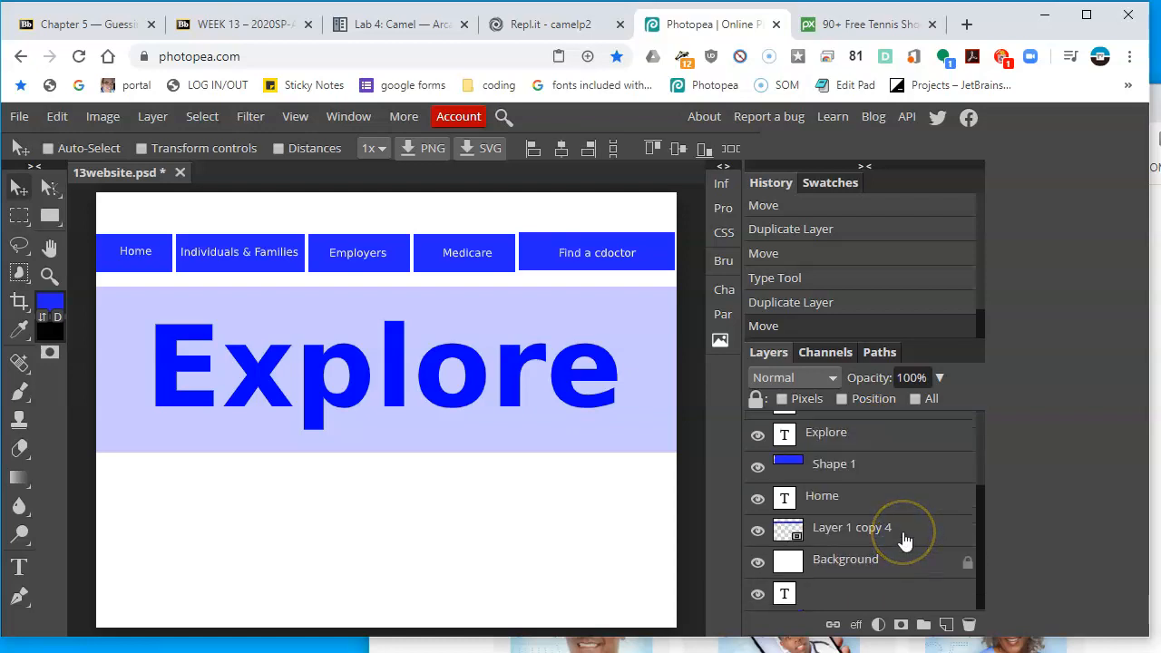
{"action": "scroll", "coordinate": [904, 540], "scroll_direction": "up", "scroll_amount": 2}
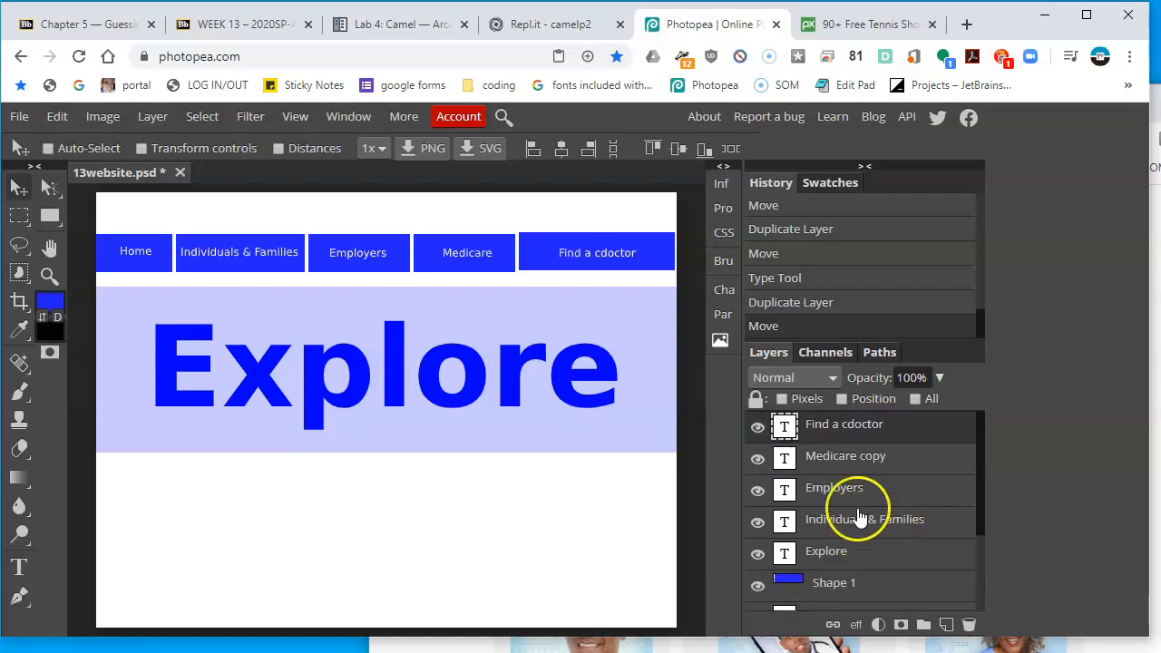
{"action": "left_click", "coordinate": [887, 555]}
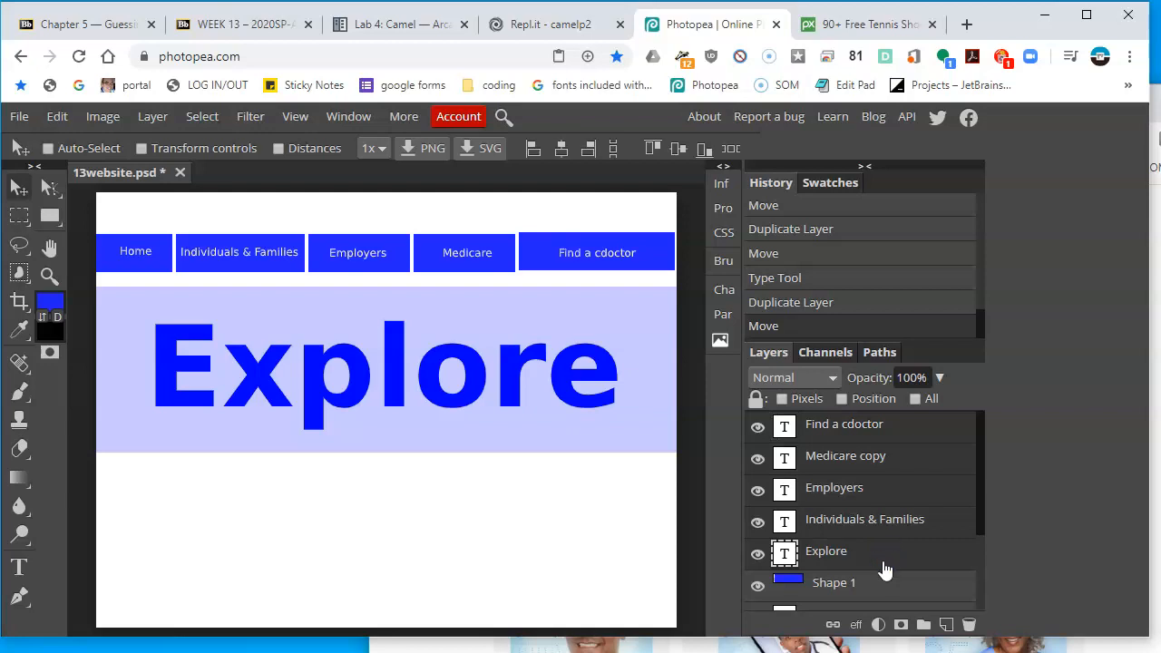
{"action": "right_click", "coordinate": [885, 569]}
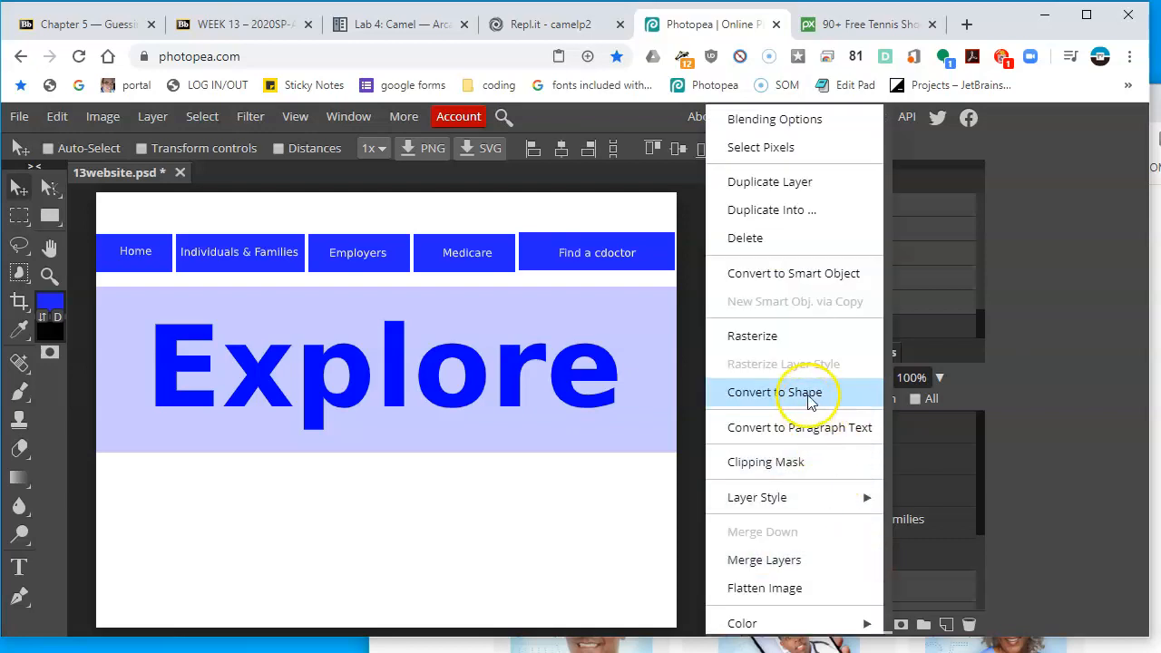
{"action": "left_click", "coordinate": [803, 275]}
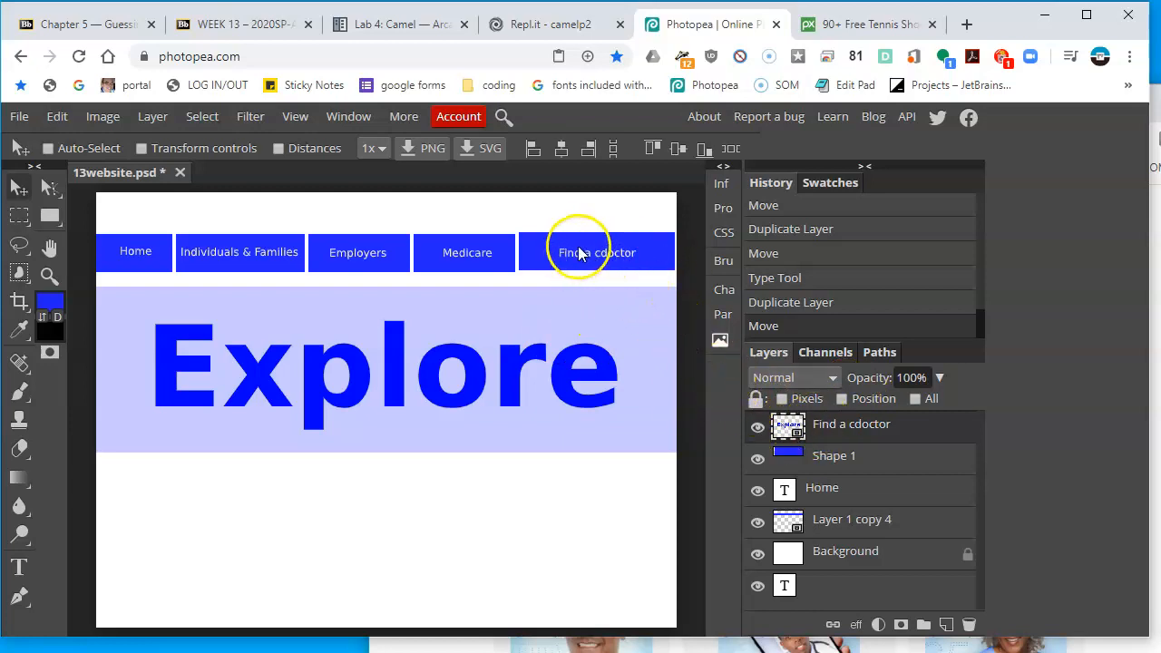
Open the new smart object's contents and start editing its Find a cdoctor text layer
{"action": "double_click", "coordinate": [785, 428]}
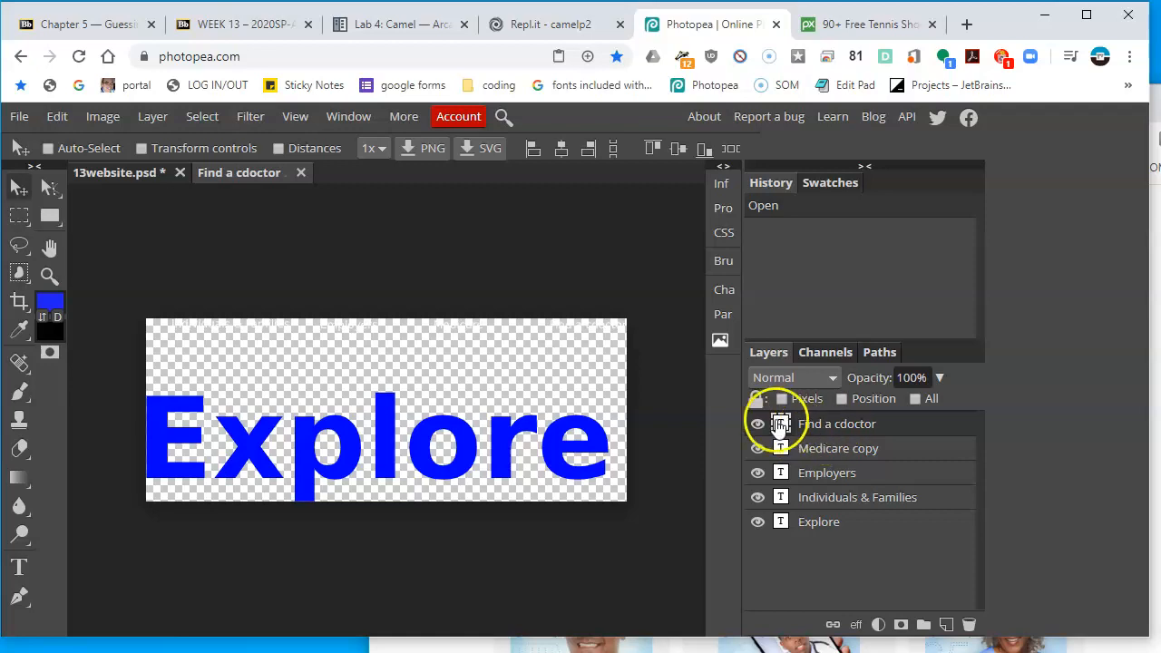
{"action": "double_click", "coordinate": [780, 426]}
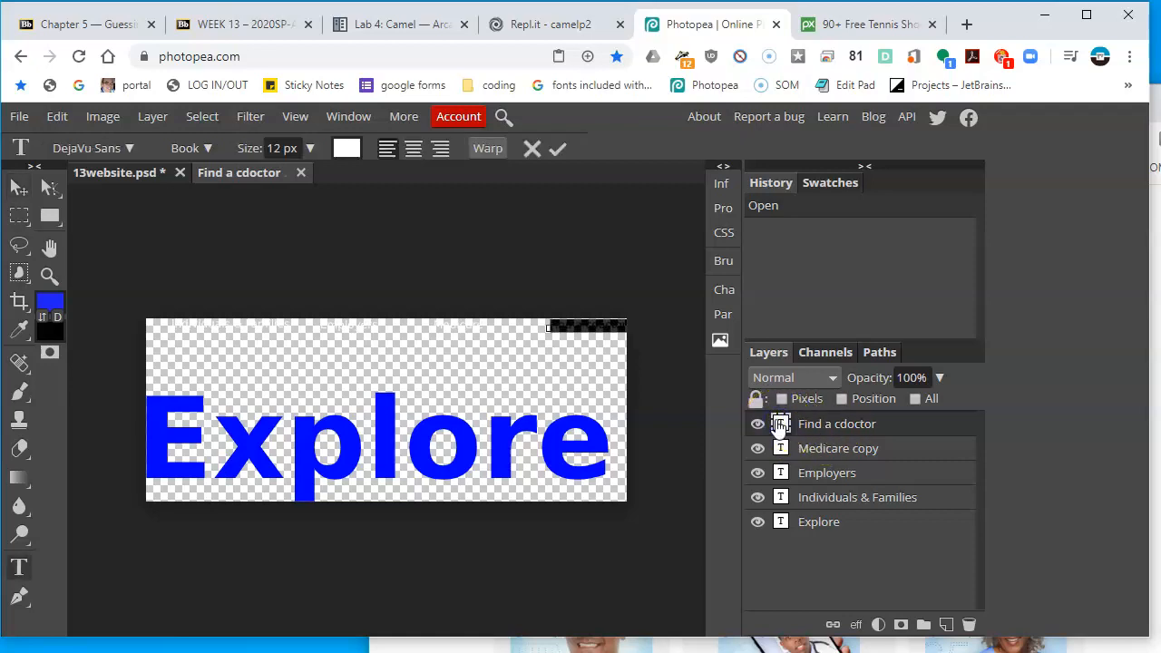
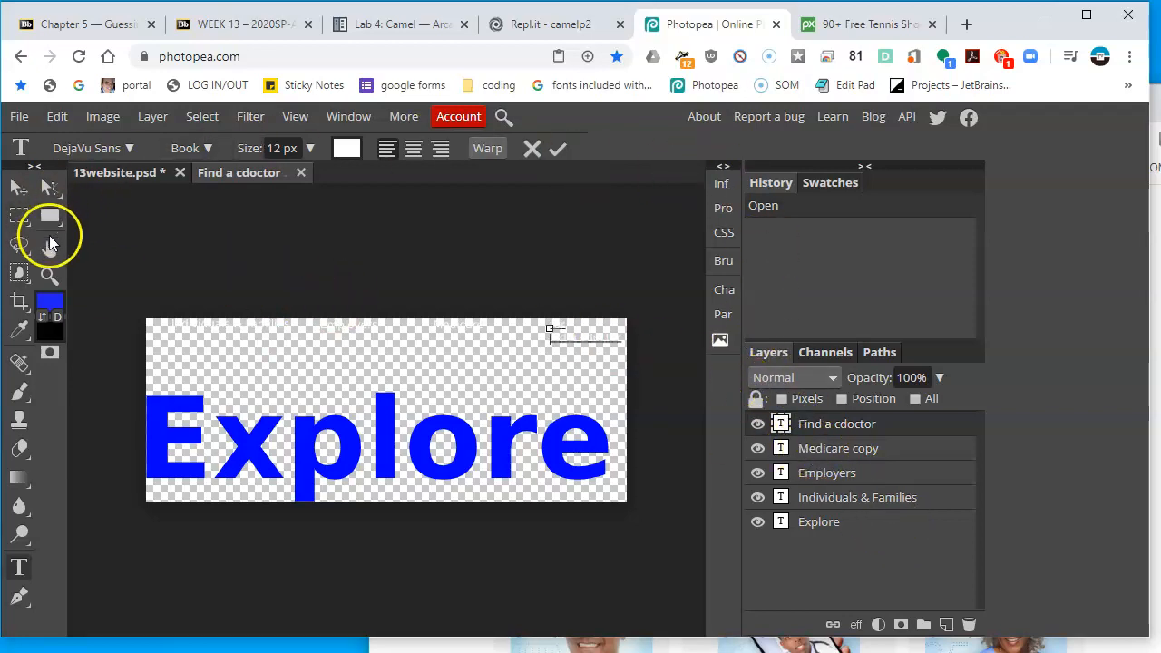
Close the smart object's contents document without saving its changes
{"action": "left_click", "coordinate": [18, 187]}
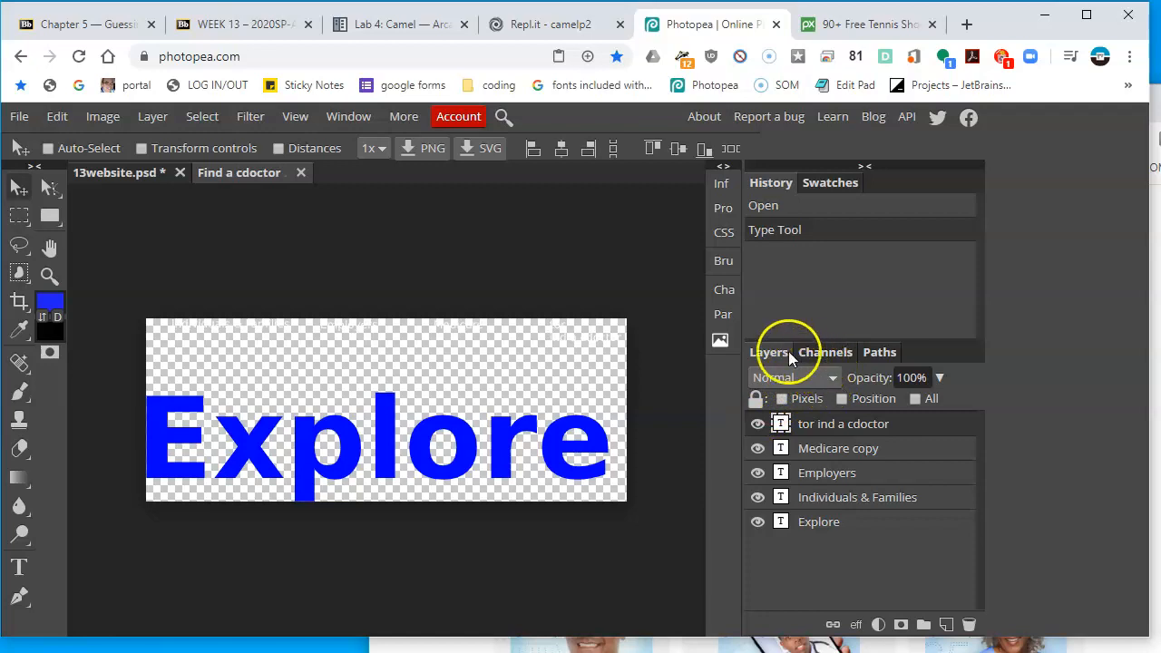
{"action": "left_click", "coordinate": [299, 174]}
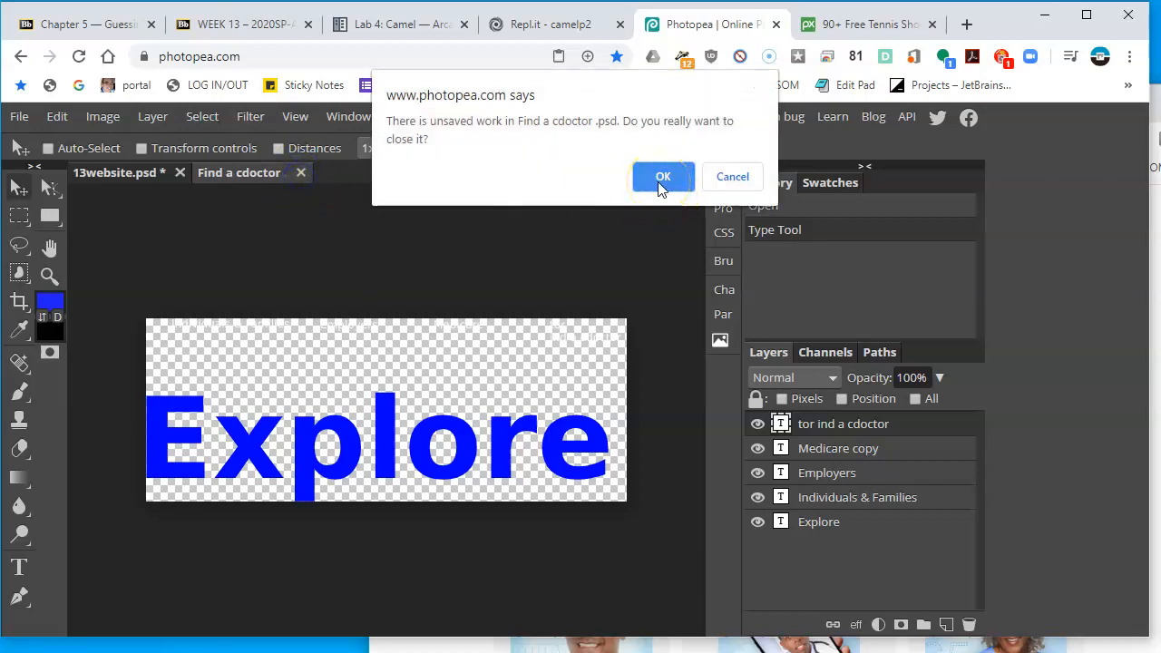
{"action": "left_click", "coordinate": [662, 176]}
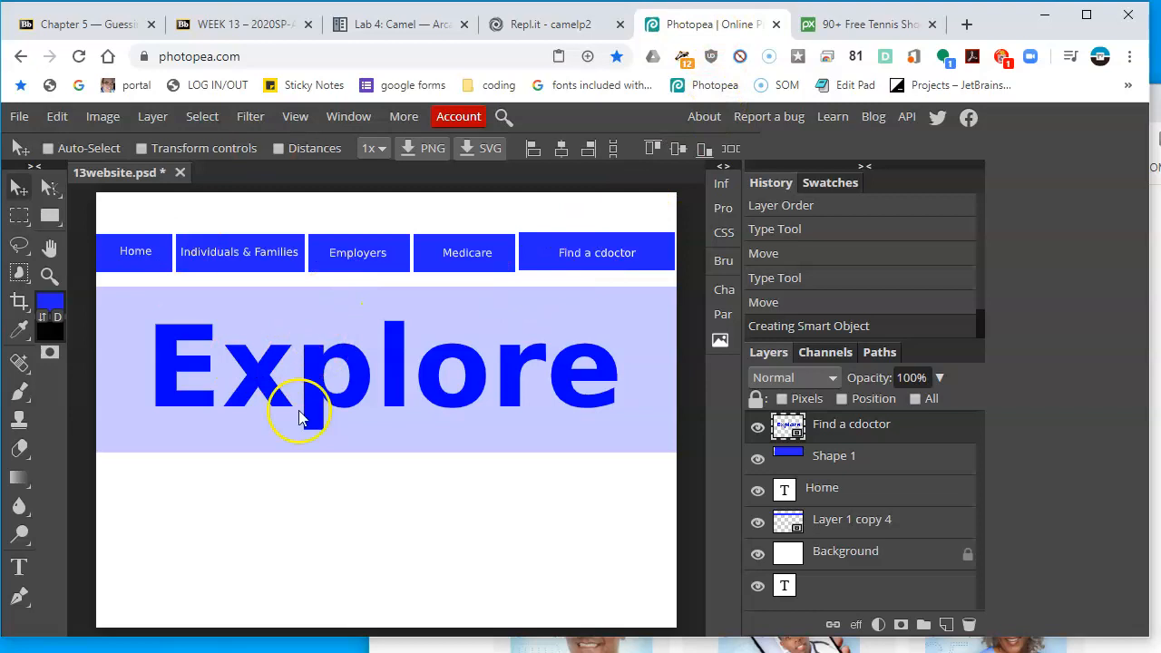
Paste the copied sneakers image into the website document
{"action": "left_click", "coordinate": [56, 116]}
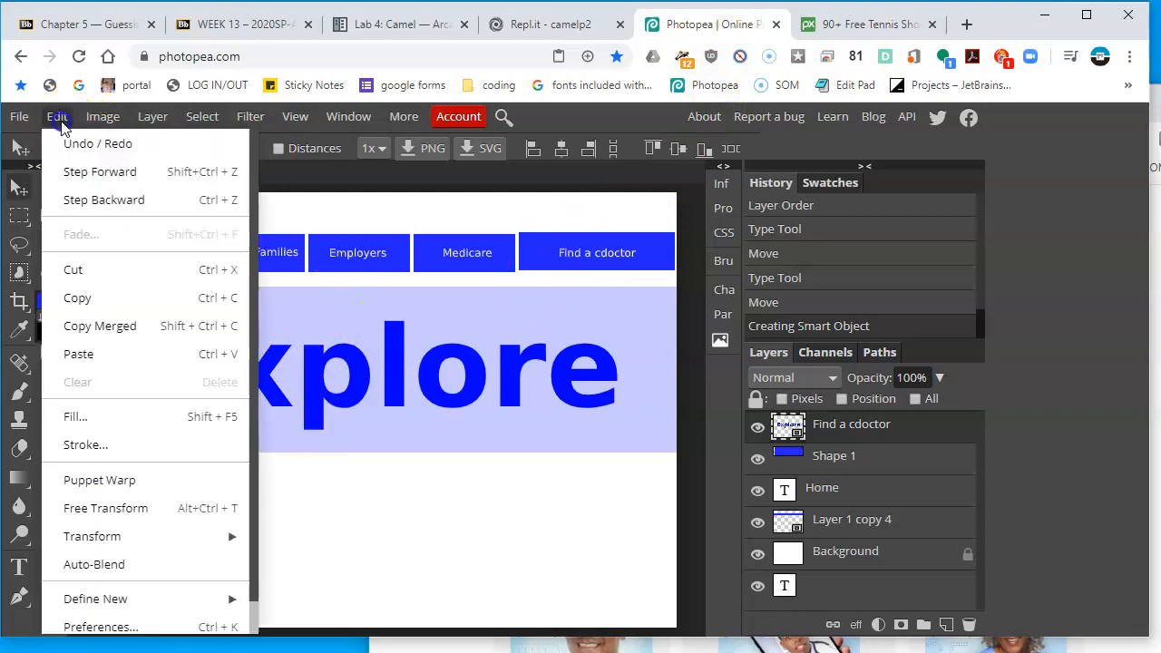
{"action": "left_click", "coordinate": [121, 354]}
{"action": "left_click_drag", "start_coordinate": [415, 393], "coordinate": [492, 505]}
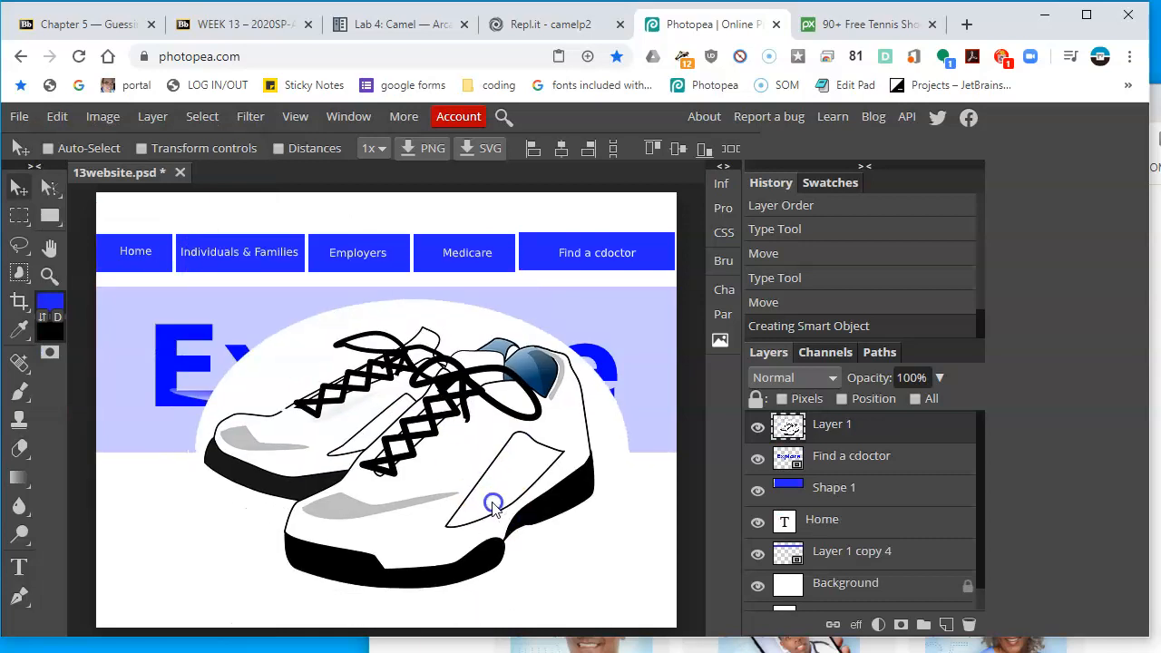
Scale the sneakers image down to 34% and place it at the banner's lower right, overlapping Explore
{"action": "left_click", "coordinate": [185, 149]}
{"action": "left_click_drag", "start_coordinate": [169, 299], "coordinate": [472, 544]}
{"action": "left_click_drag", "start_coordinate": [564, 570], "coordinate": [575, 456]}
{"action": "left_click", "coordinate": [1156, 507]}
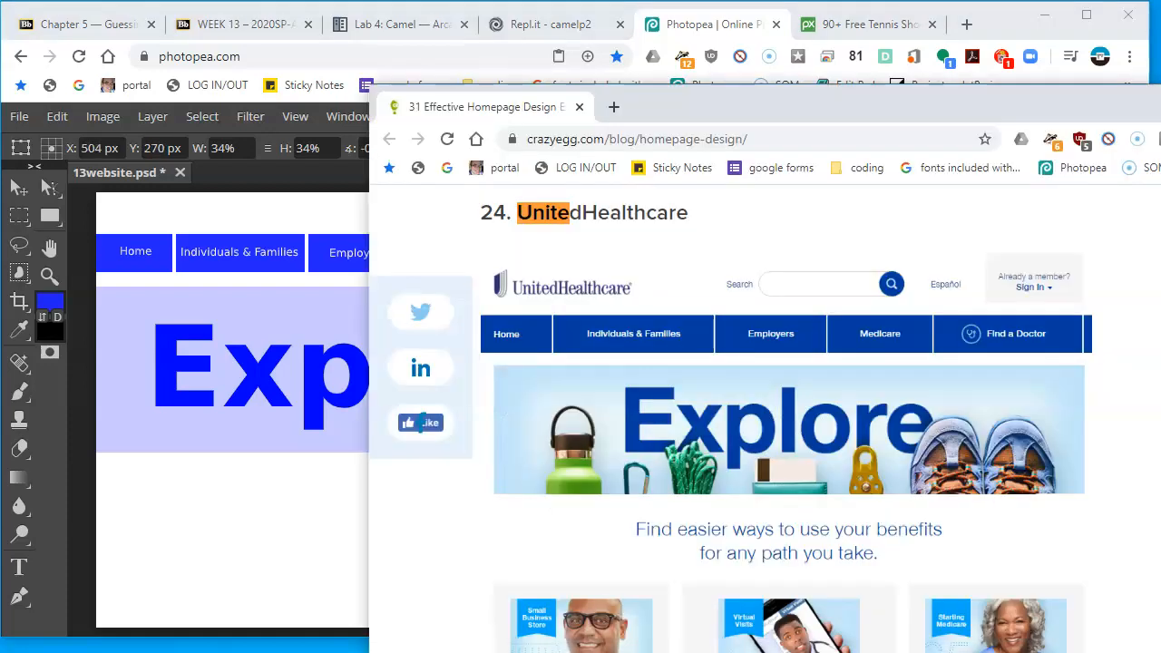
{"action": "left_click_drag", "start_coordinate": [220, 492], "coordinate": [228, 489]}
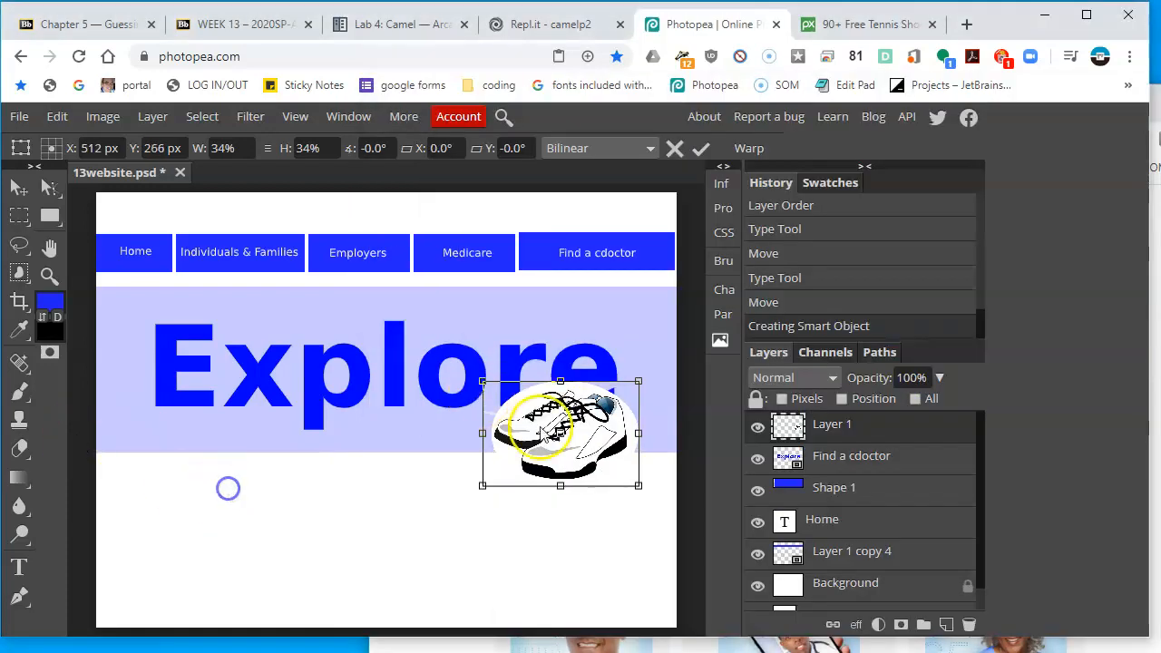
{"action": "left_click_drag", "start_coordinate": [597, 439], "coordinate": [577, 442]}
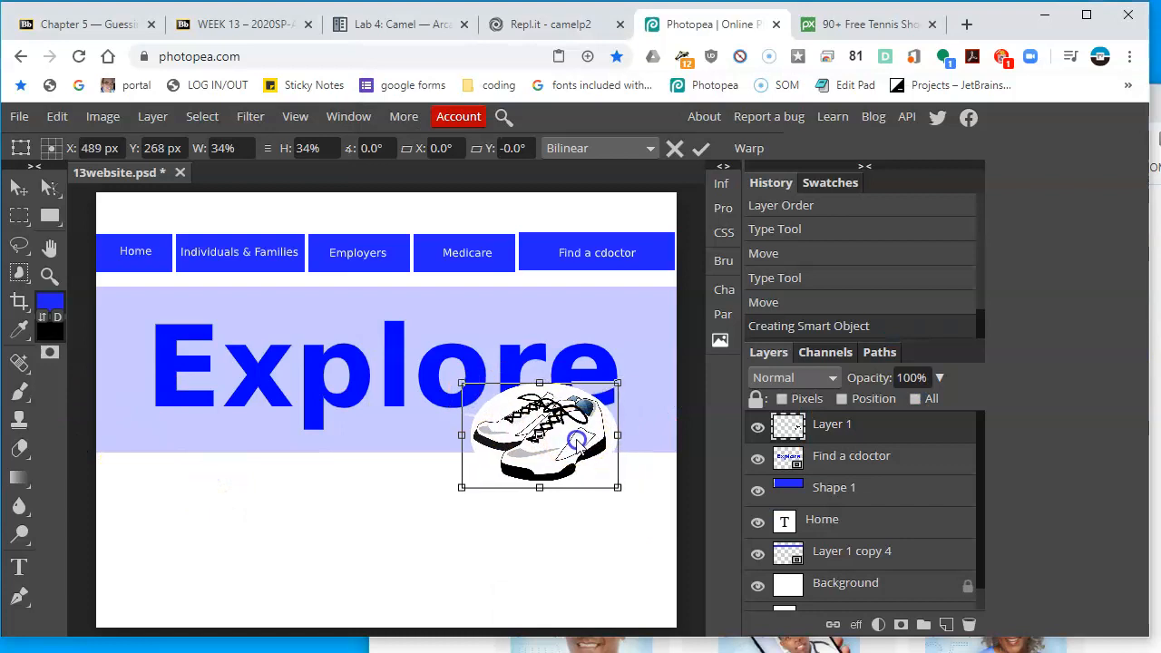
{"action": "key", "text": "Return"}
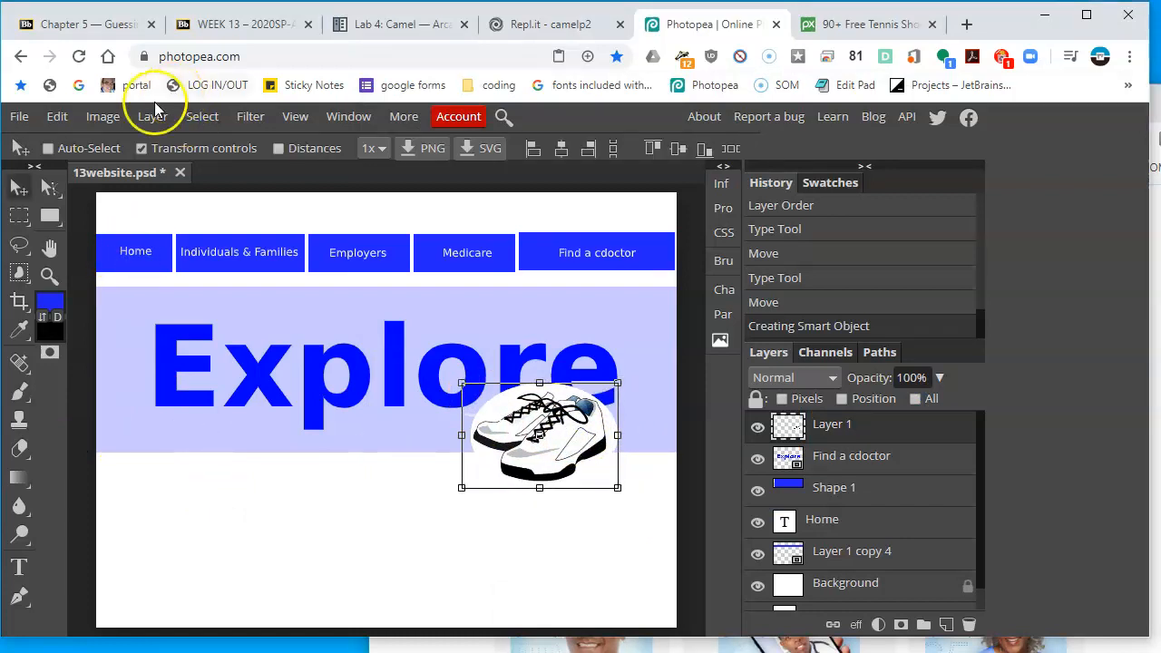
Delete the white oval background around the sneakers with the Magic Wand, then deselect
{"action": "left_click", "coordinate": [169, 148]}
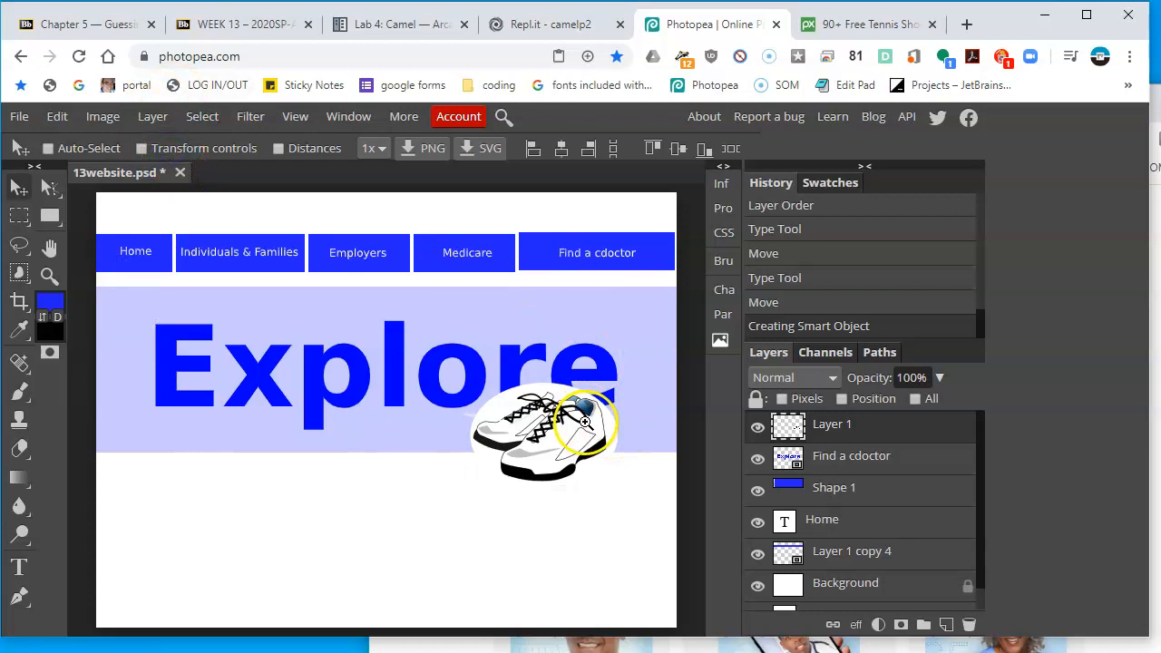
{"action": "left_click", "coordinate": [552, 415]}
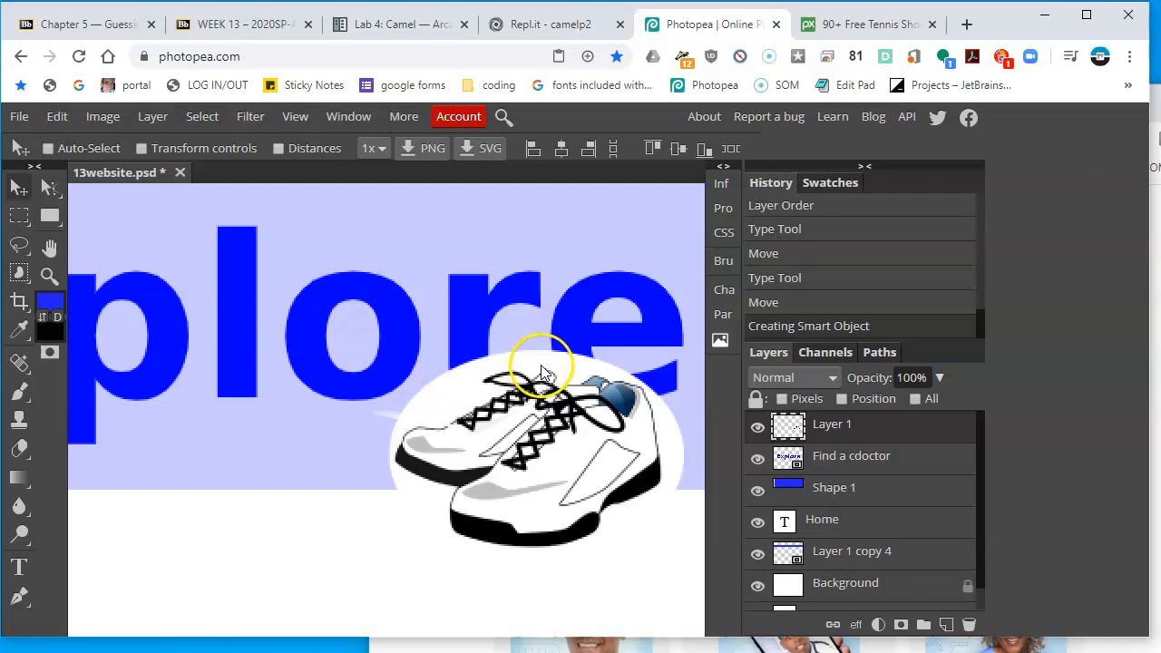
{"action": "left_click", "coordinate": [475, 369], "text": "alt"}
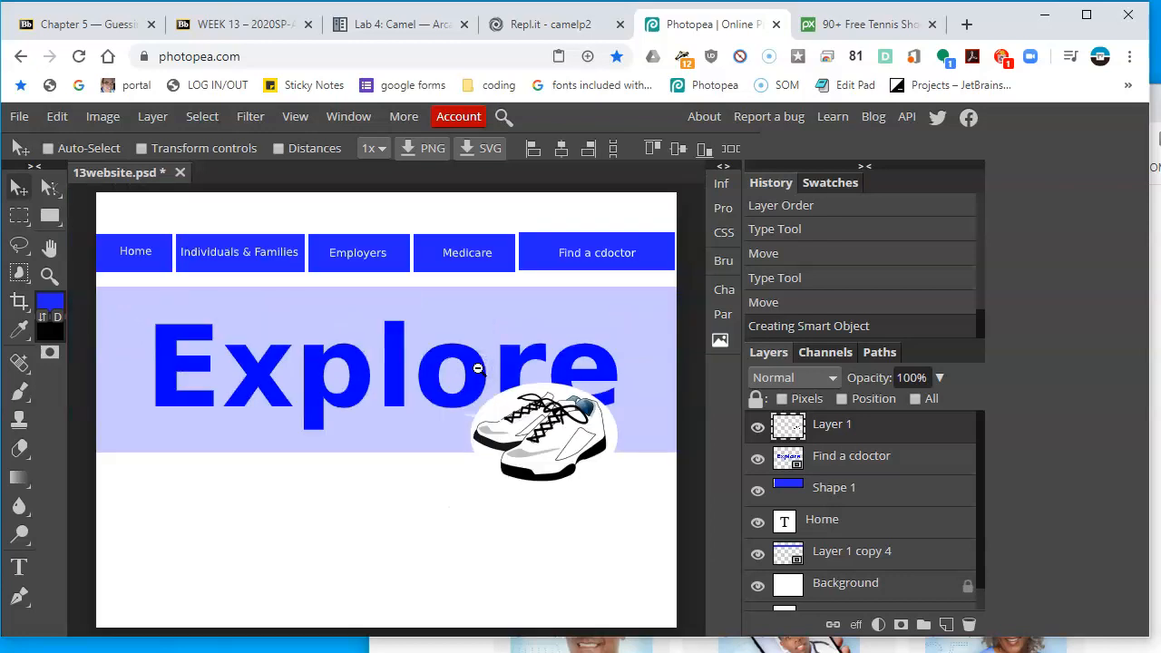
{"action": "left_click", "coordinate": [478, 369]}
{"action": "left_click", "coordinate": [570, 414]}
{"action": "left_click", "coordinate": [396, 314]}
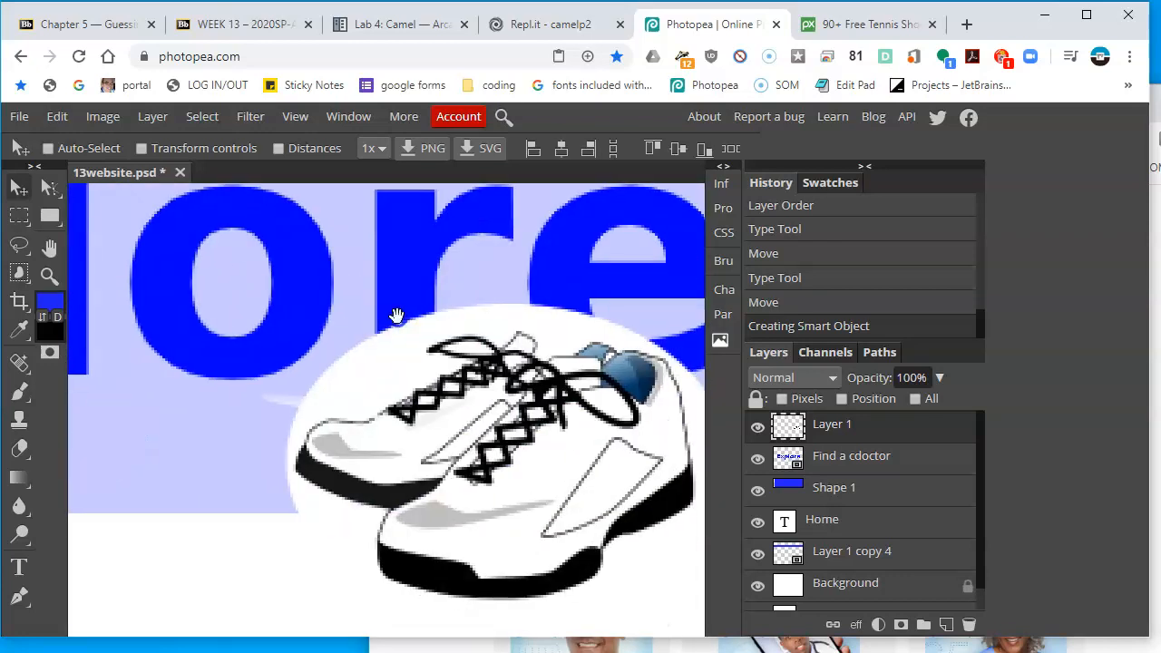
{"action": "left_click", "coordinate": [25, 252]}
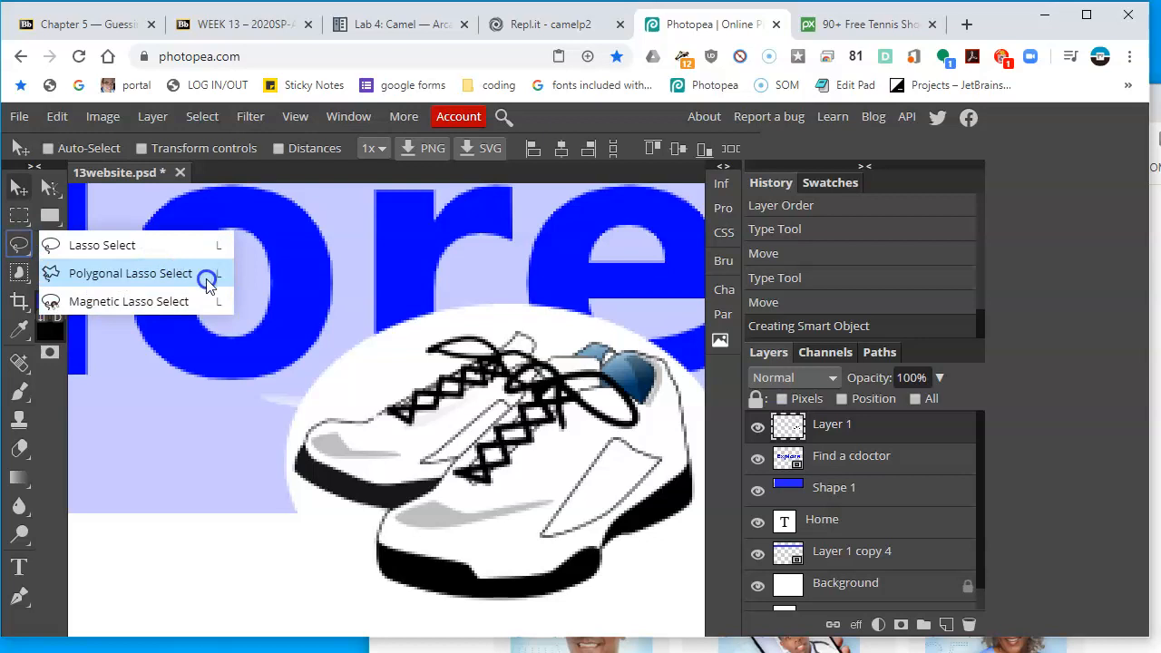
{"action": "left_click", "coordinate": [100, 274]}
{"action": "left_click", "coordinate": [19, 272]}
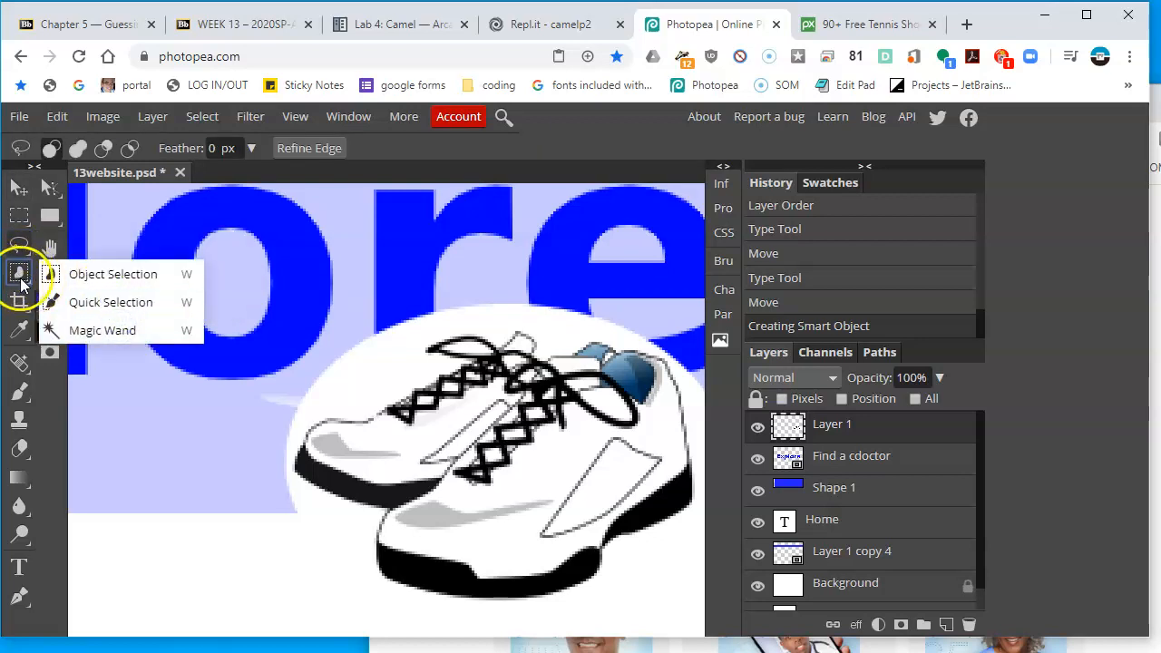
{"action": "left_click", "coordinate": [82, 331]}
{"action": "left_click", "coordinate": [393, 354]}
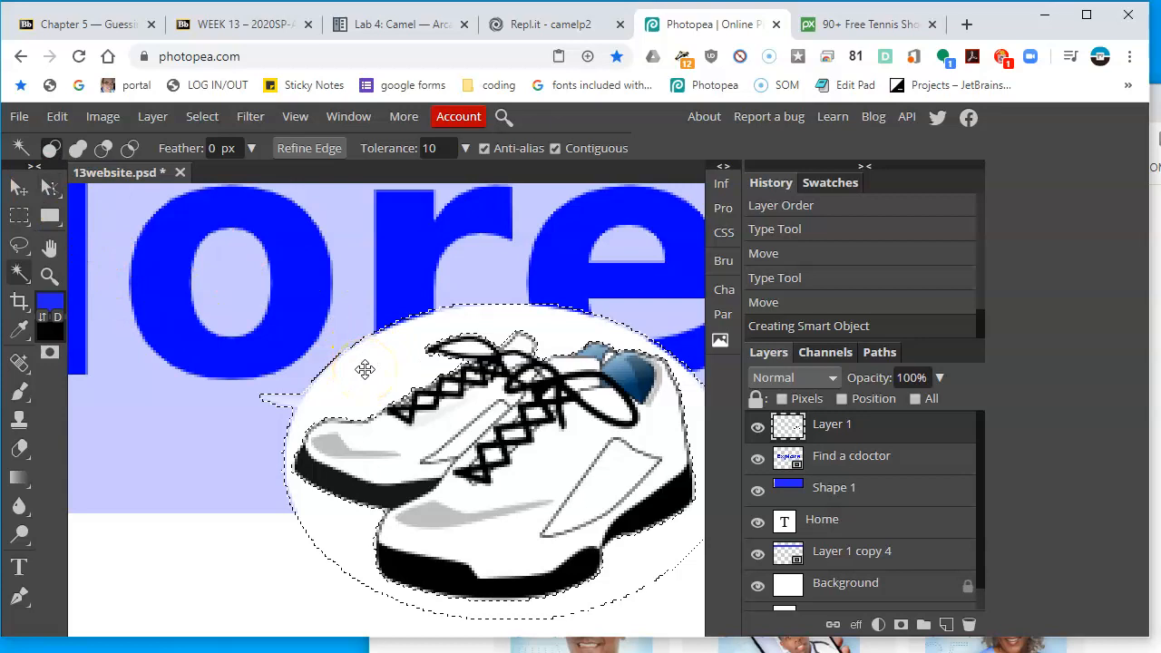
{"action": "key", "text": "Delete"}
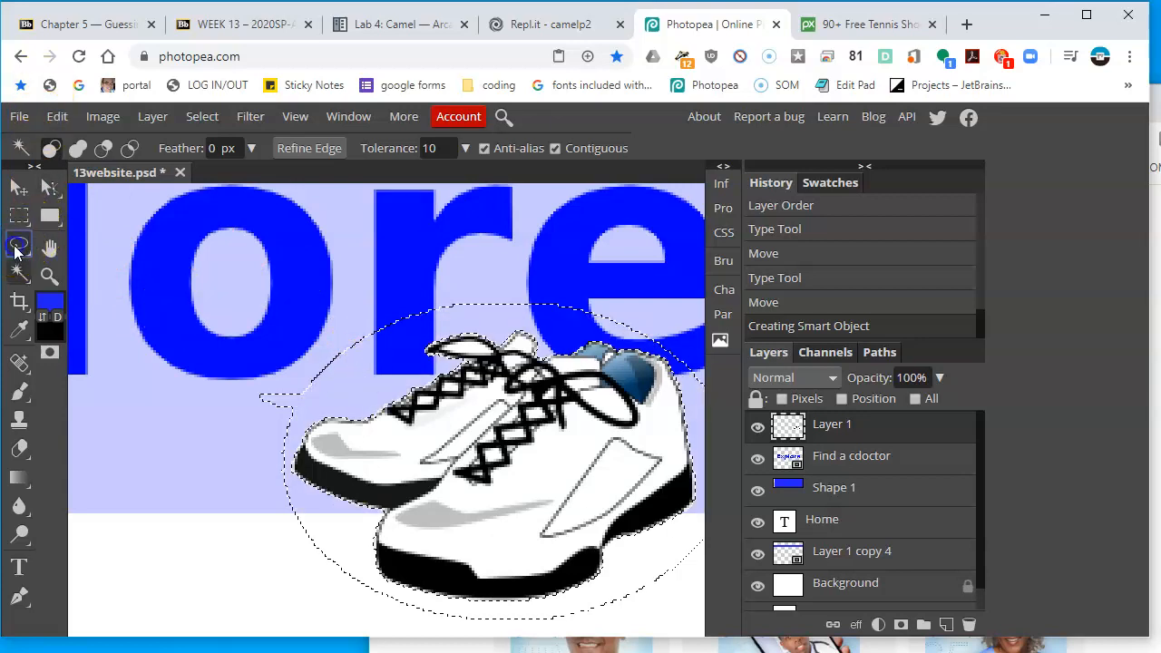
{"action": "left_click", "coordinate": [19, 244]}
{"action": "left_click", "coordinate": [143, 268]}
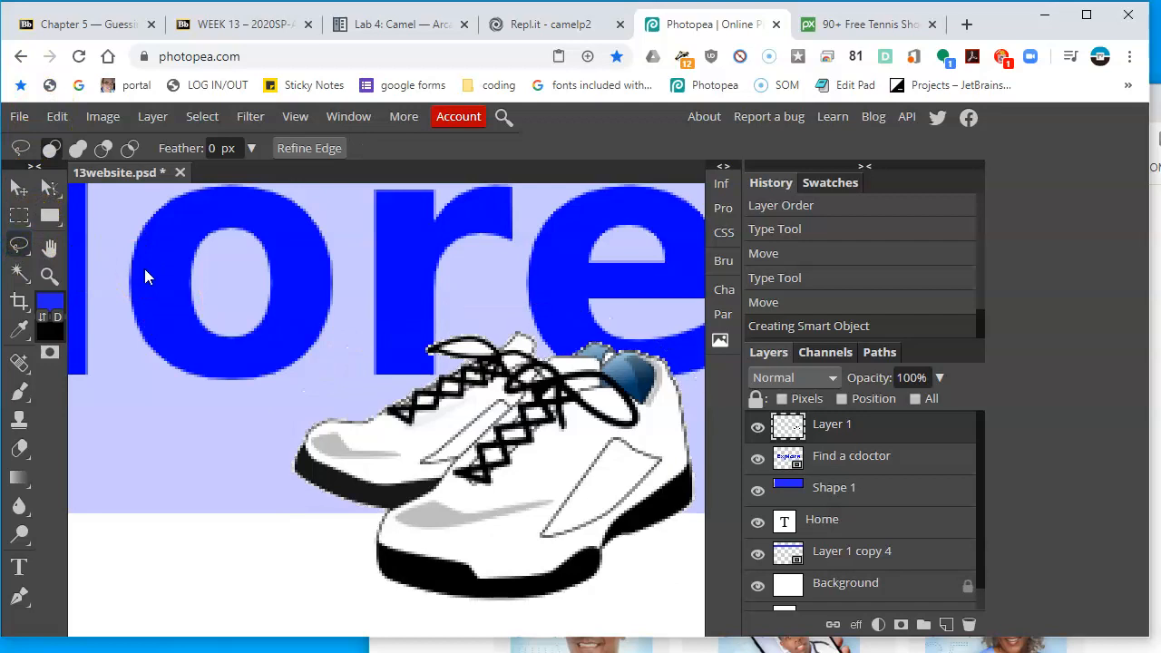
{"action": "key", "text": "ctrl+0"}
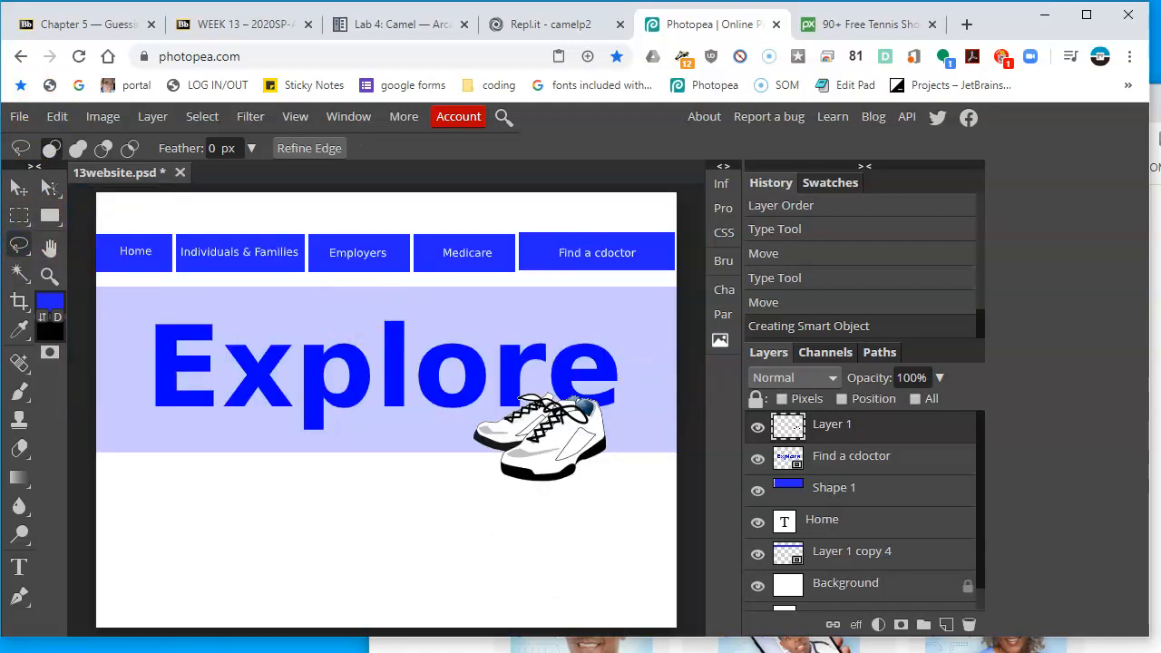
Check the reference homepage, then search Pixabay for water bottle images
{"action": "key", "text": "alt+Tab"}
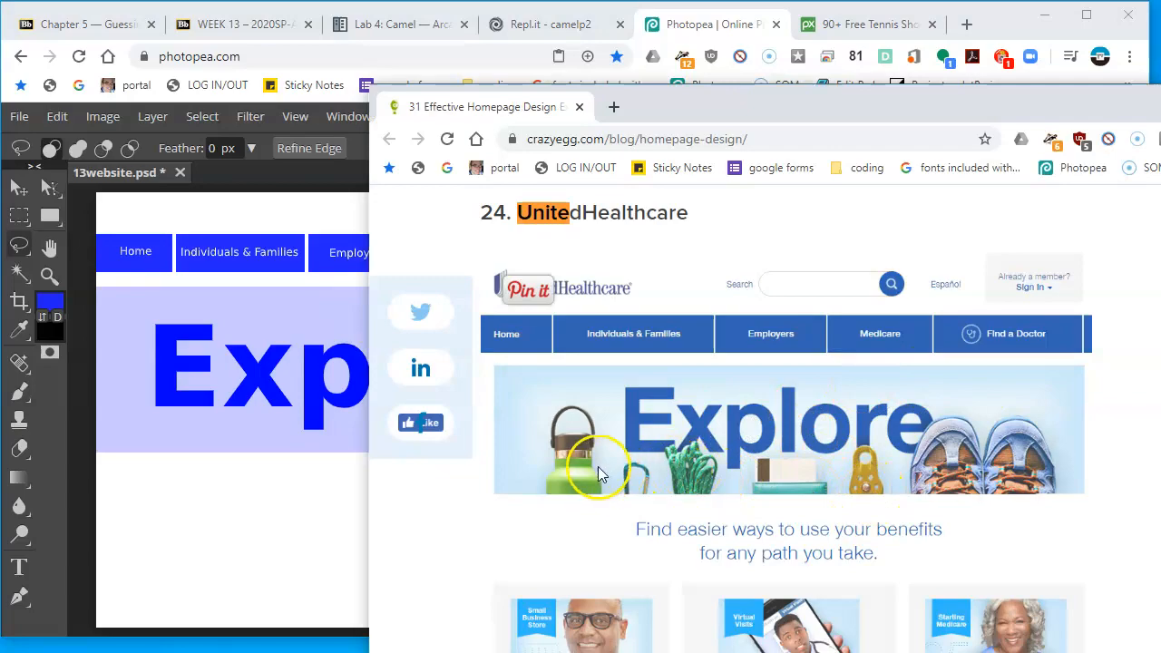
{"action": "left_click", "coordinate": [303, 520]}
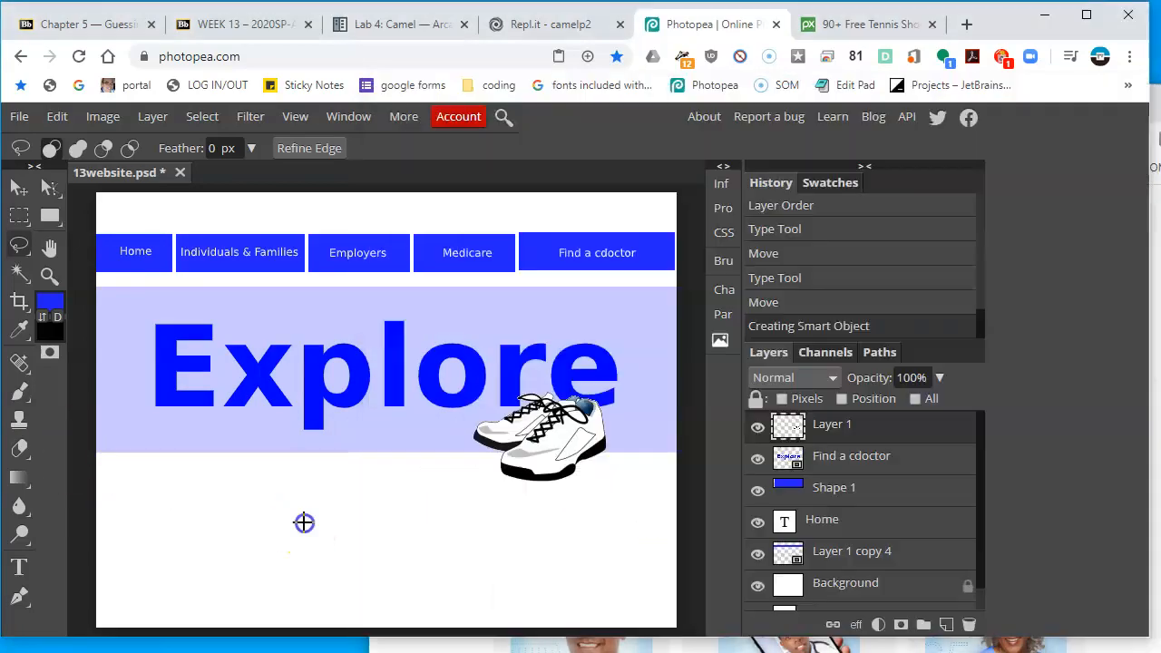
{"action": "left_click", "coordinate": [848, 25]}
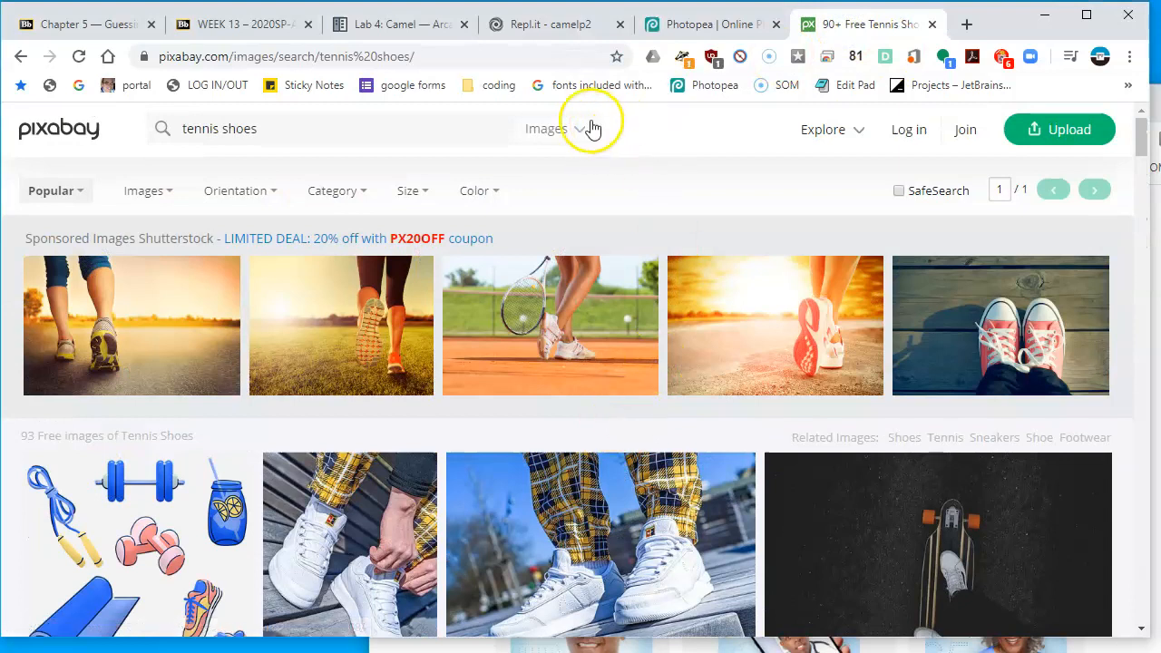
{"action": "left_click", "coordinate": [448, 113]}
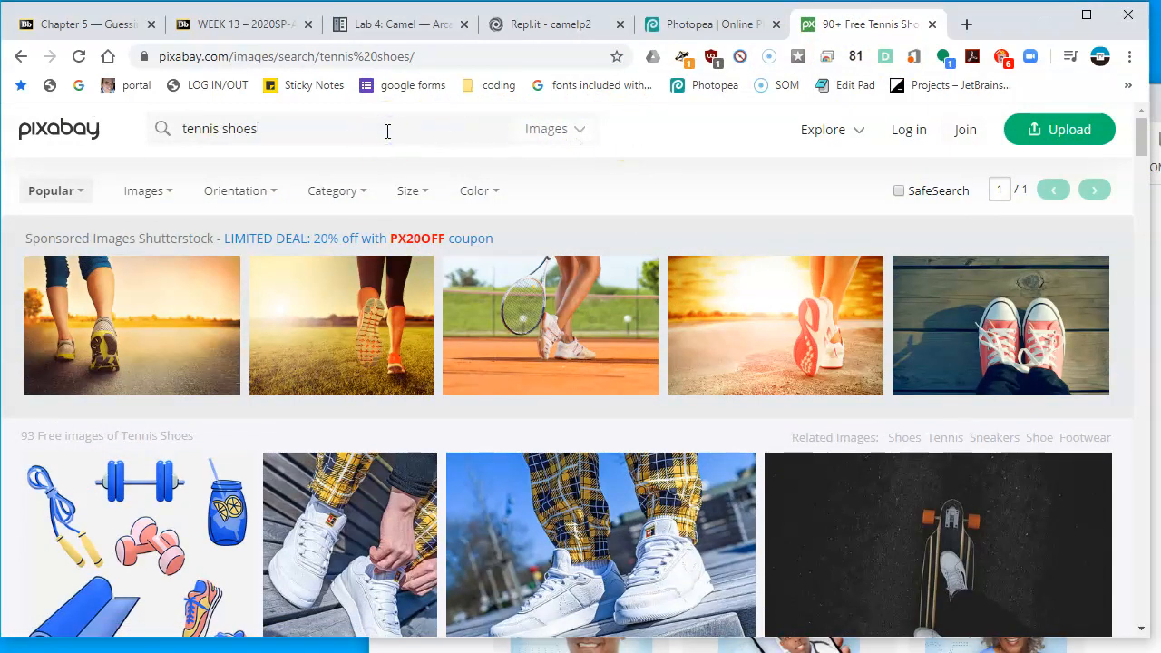
{"action": "type", "text": "water bottle"}
{"action": "key", "text": "Return"}
Open the mineral water bottle illustration and copy its image to the clipboard
{"action": "scroll", "coordinate": [609, 370], "scroll_direction": "down", "scroll_amount": 1}
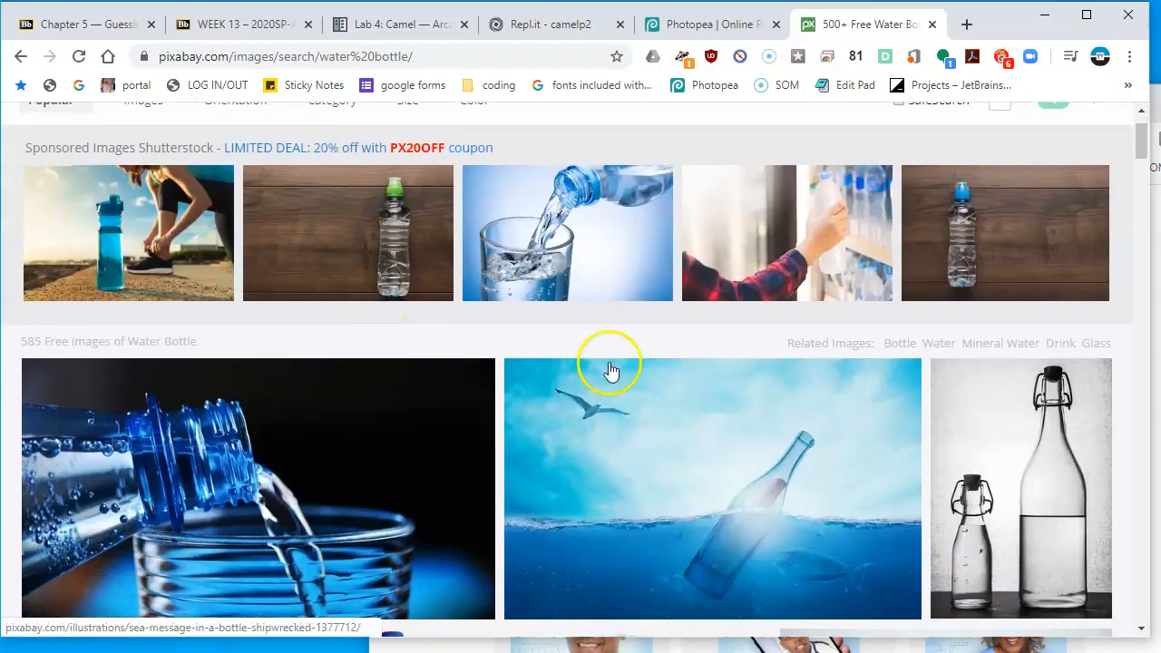
{"action": "scroll", "coordinate": [610, 370], "scroll_direction": "down", "scroll_amount": 7}
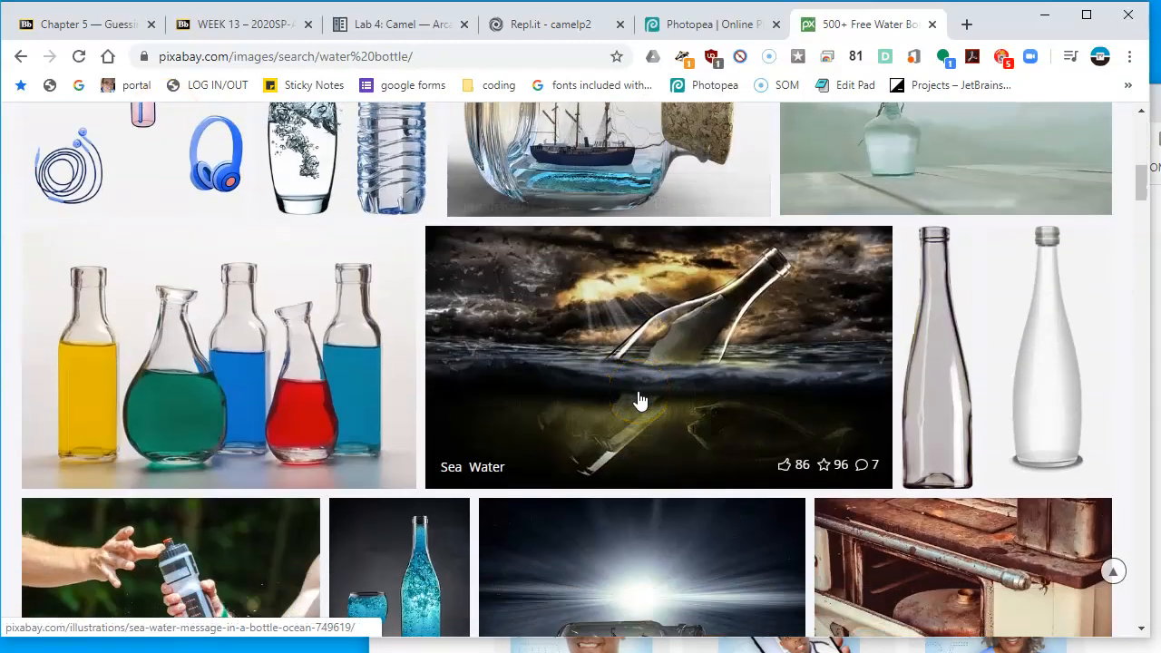
{"action": "scroll", "coordinate": [640, 399], "scroll_direction": "down", "scroll_amount": 6}
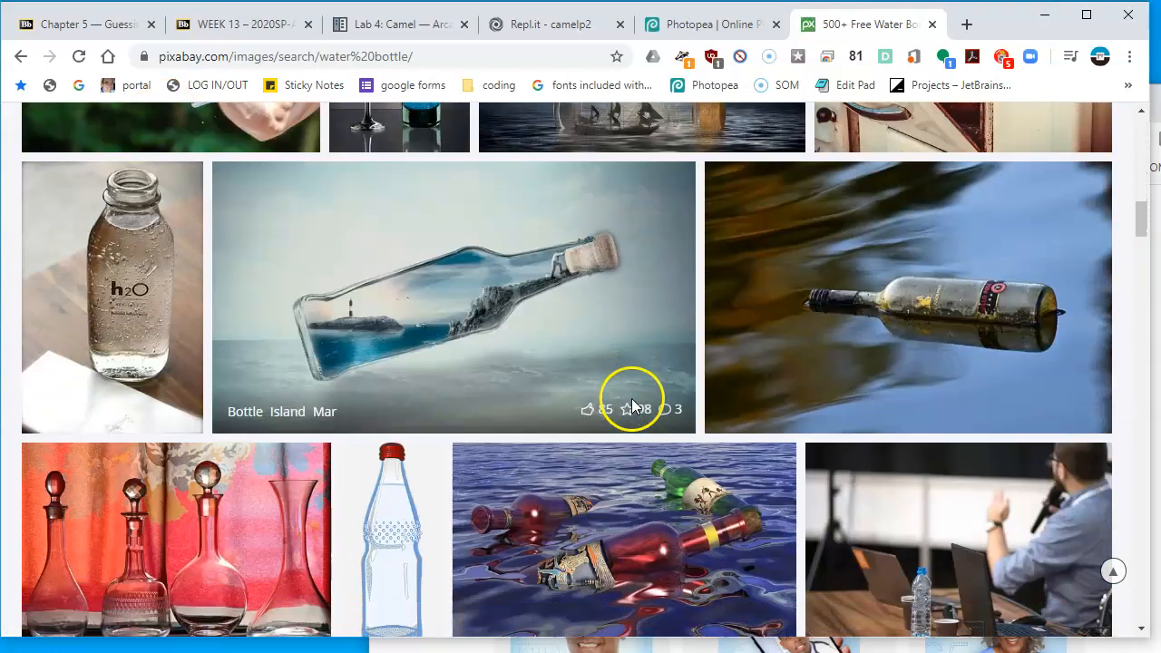
{"action": "scroll", "coordinate": [632, 405], "scroll_direction": "down", "scroll_amount": 2}
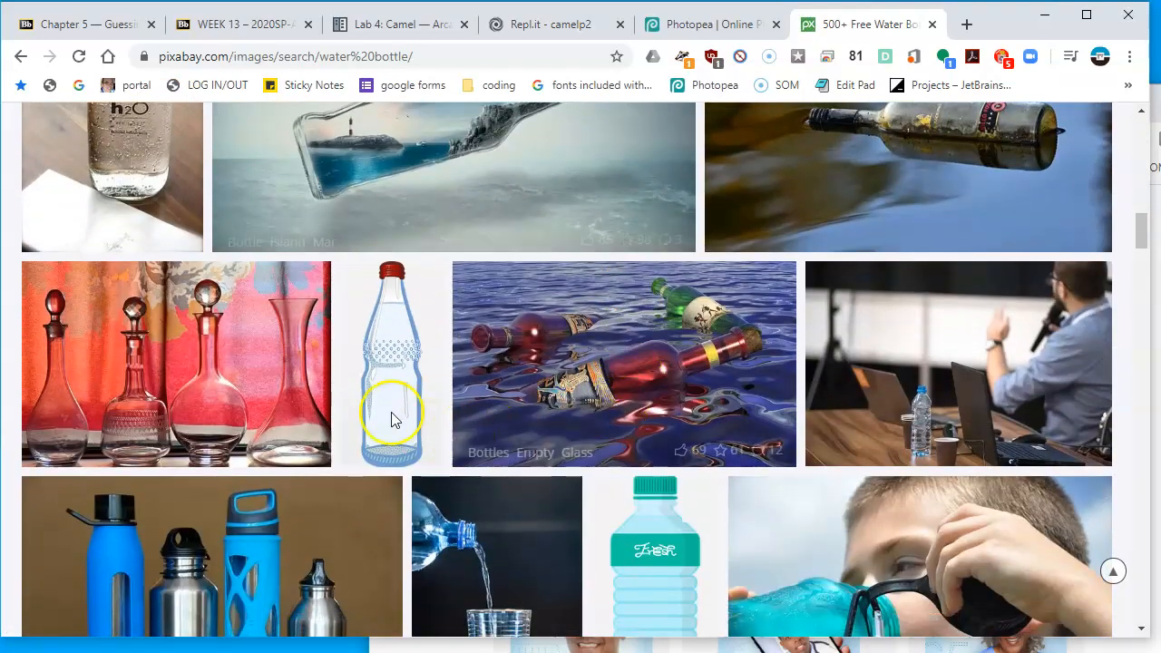
{"action": "left_click", "coordinate": [430, 320]}
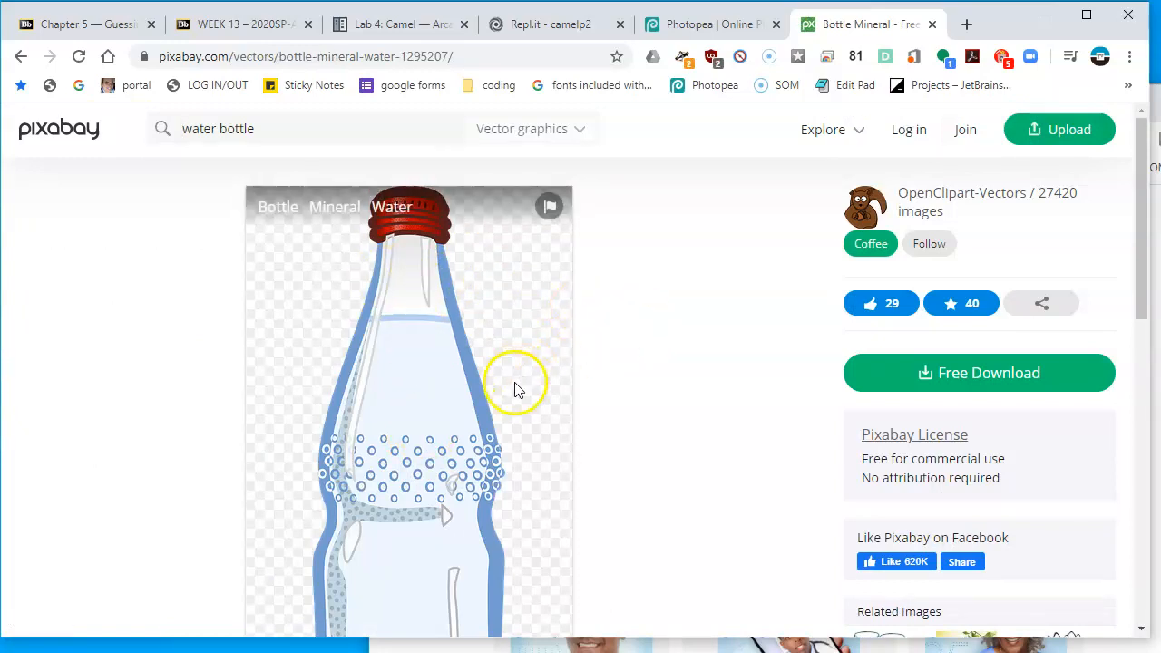
{"action": "right_click", "coordinate": [443, 400]}
{"action": "left_click", "coordinate": [534, 454]}
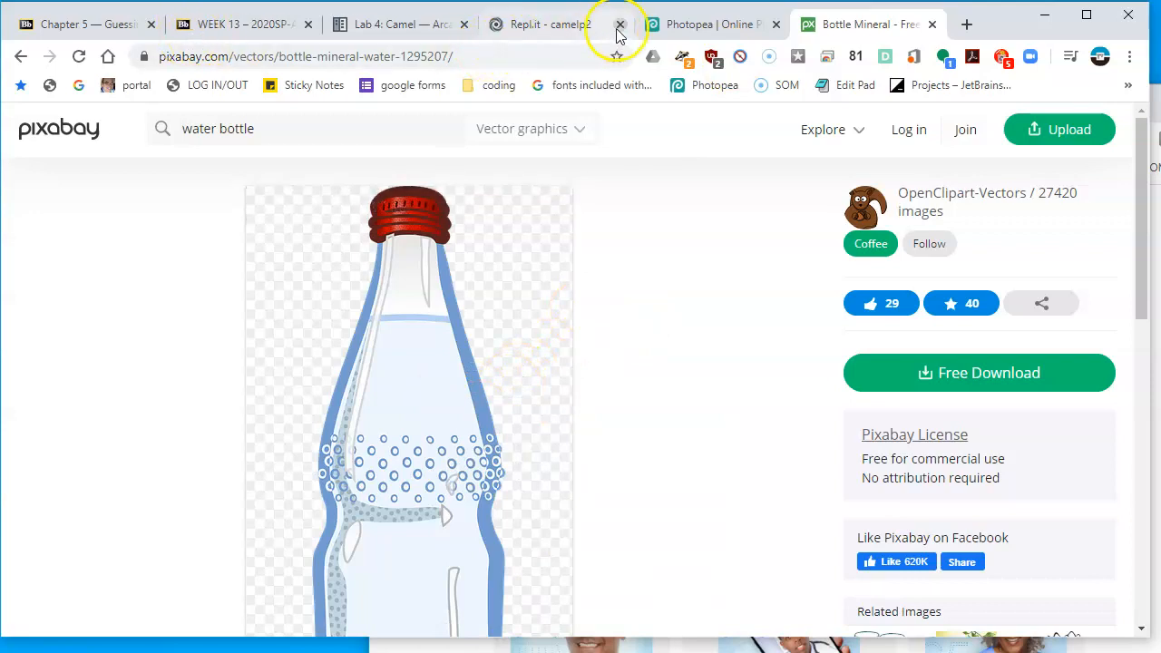
Paste the water bottle image into the website document and enable transform controls
{"action": "left_click", "coordinate": [686, 31]}
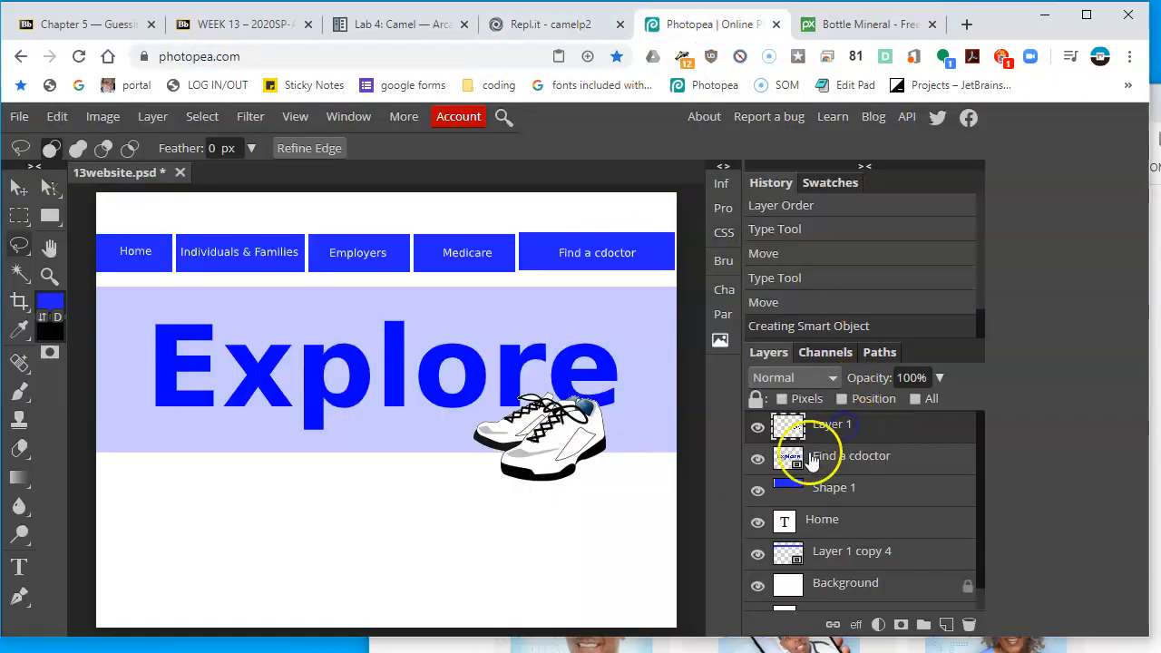
{"action": "key", "text": "ctrl+v"}
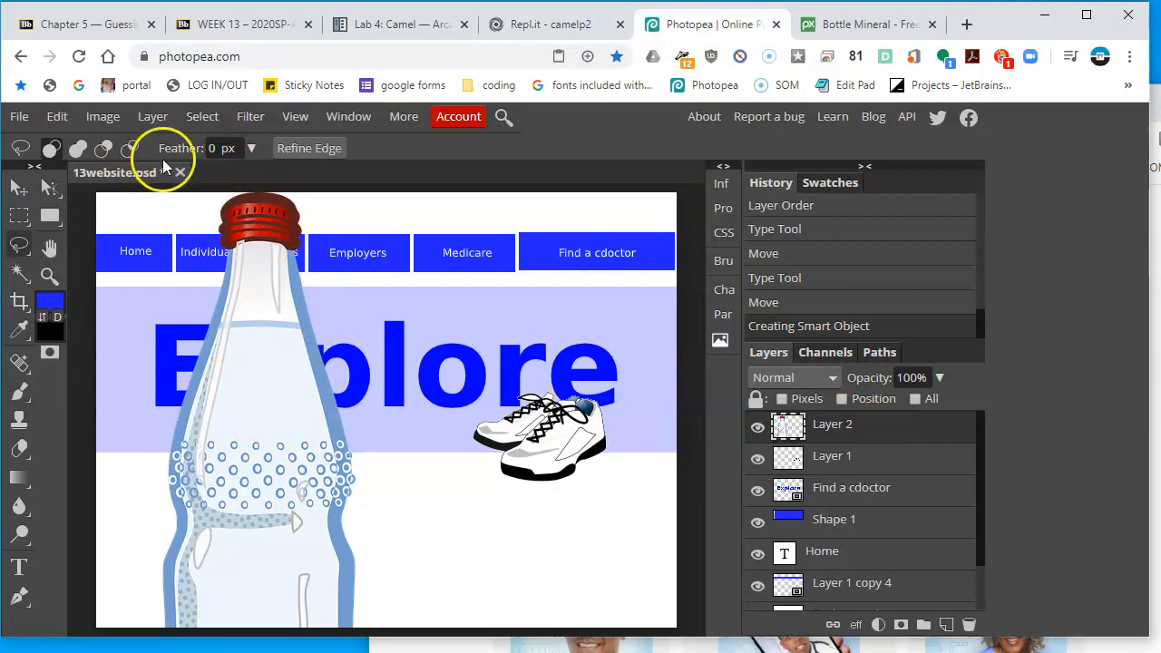
{"action": "left_click", "coordinate": [20, 188]}
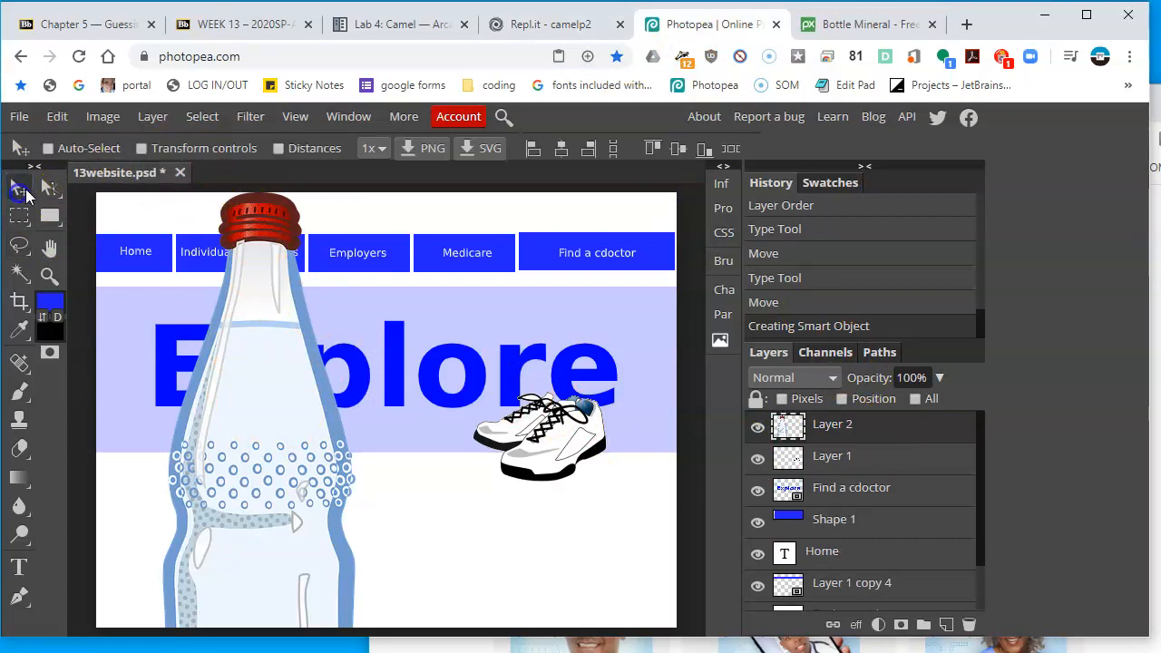
{"action": "left_click", "coordinate": [165, 150]}
Scale the water bottle down and place it at the banner's left edge below the E of Explore
{"action": "left_click", "coordinate": [423, 194]}
{"action": "left_click_drag", "start_coordinate": [422, 194], "coordinate": [247, 545]}
{"action": "left_click_drag", "start_coordinate": [181, 592], "coordinate": [264, 378]}
{"action": "left_click_drag", "start_coordinate": [334, 334], "coordinate": [250, 423]}
{"action": "left_click_drag", "start_coordinate": [194, 553], "coordinate": [223, 421]}
{"action": "left_click_drag", "start_coordinate": [243, 372], "coordinate": [223, 388]}
{"action": "double_click", "coordinate": [207, 425]}
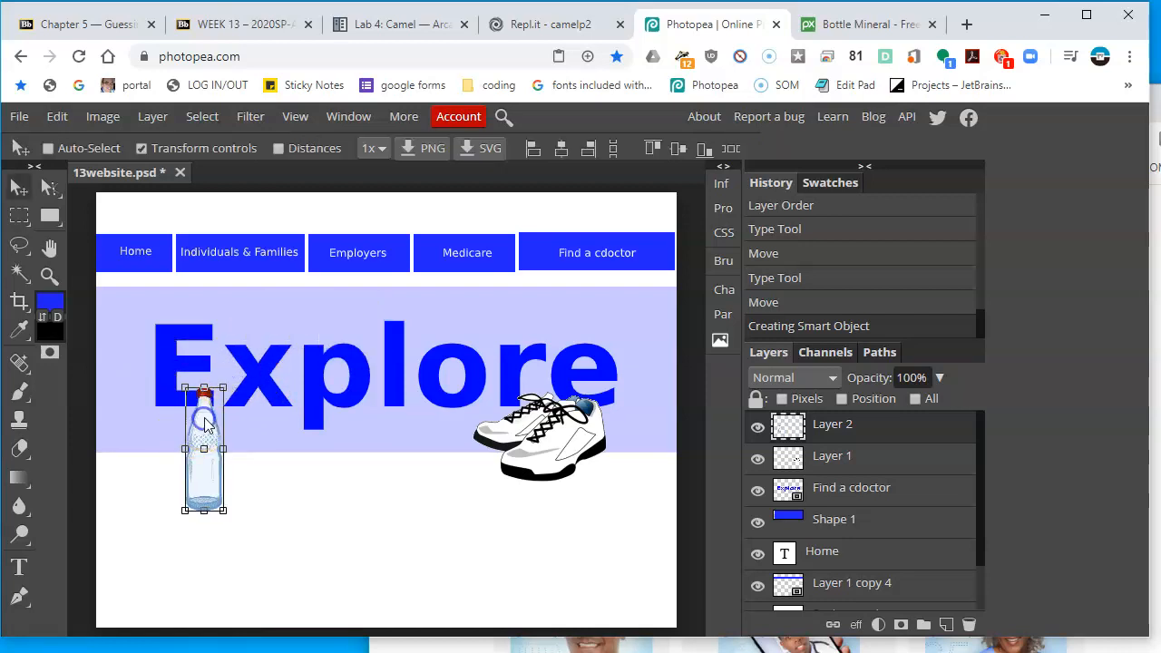
{"action": "left_click", "coordinate": [1156, 408]}
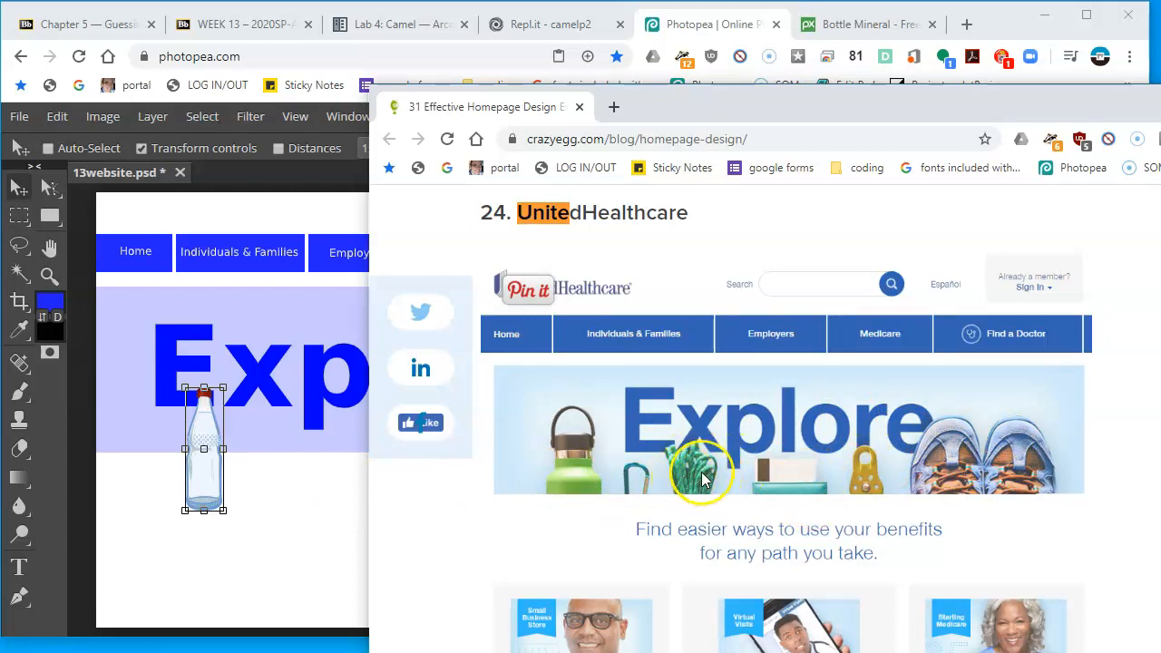
{"action": "left_click", "coordinate": [350, 502]}
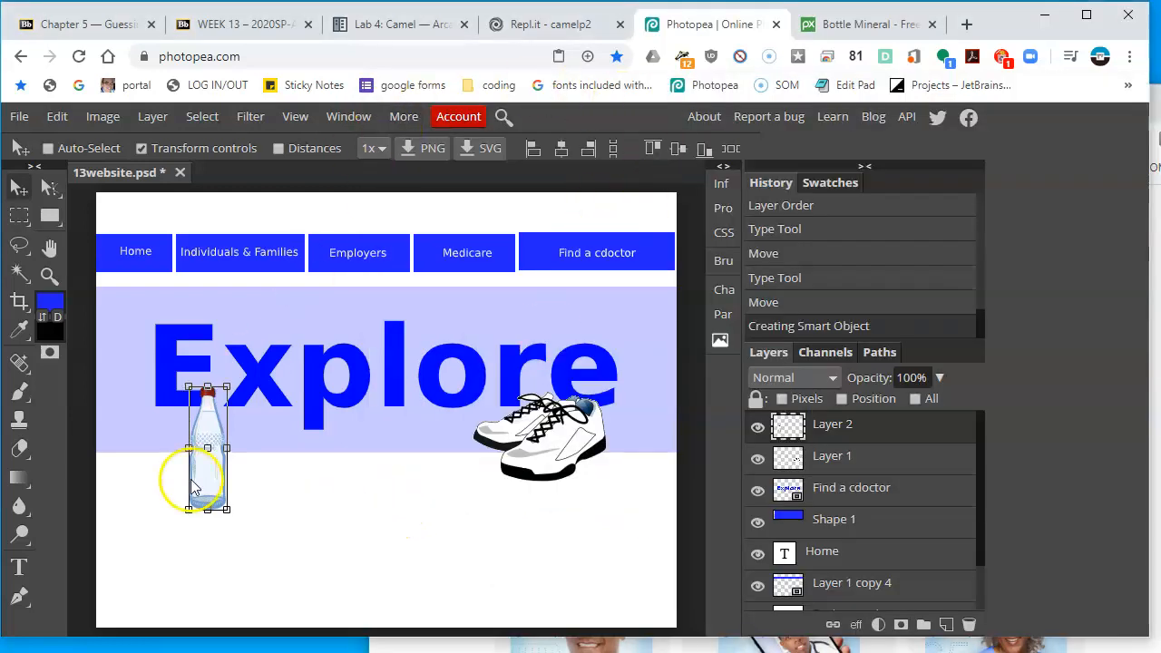
Search Pixabay vector graphics for jump rope images and browse the results
{"action": "left_click", "coordinate": [863, 23]}
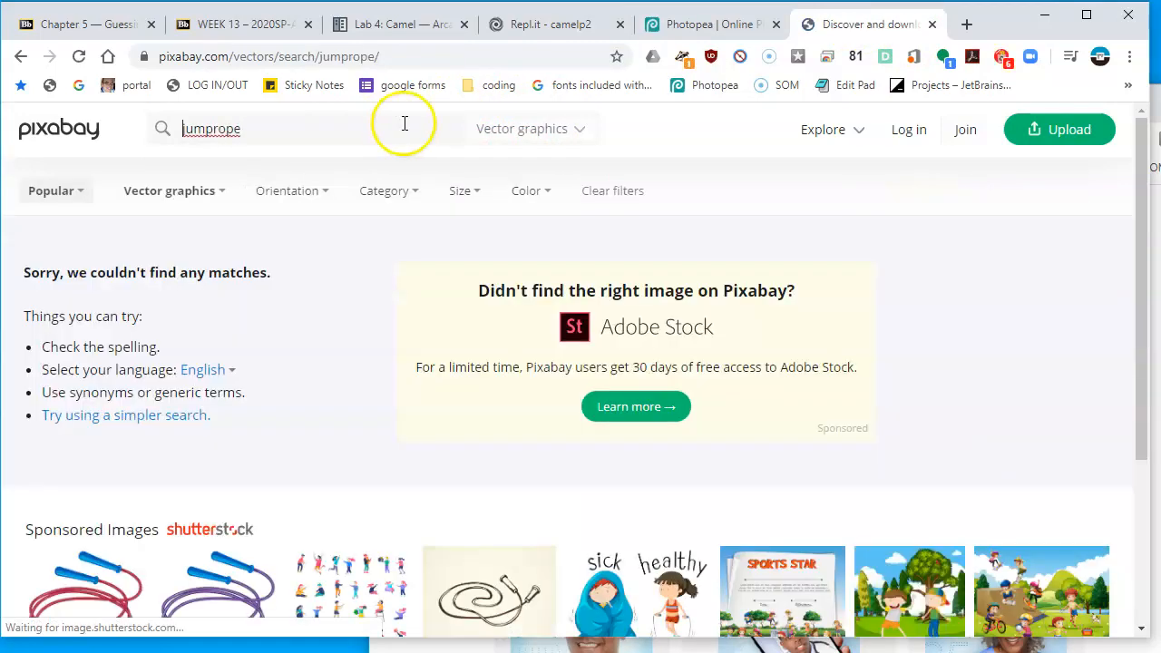
{"action": "scroll", "coordinate": [345, 215], "scroll_direction": "down", "scroll_amount": 4}
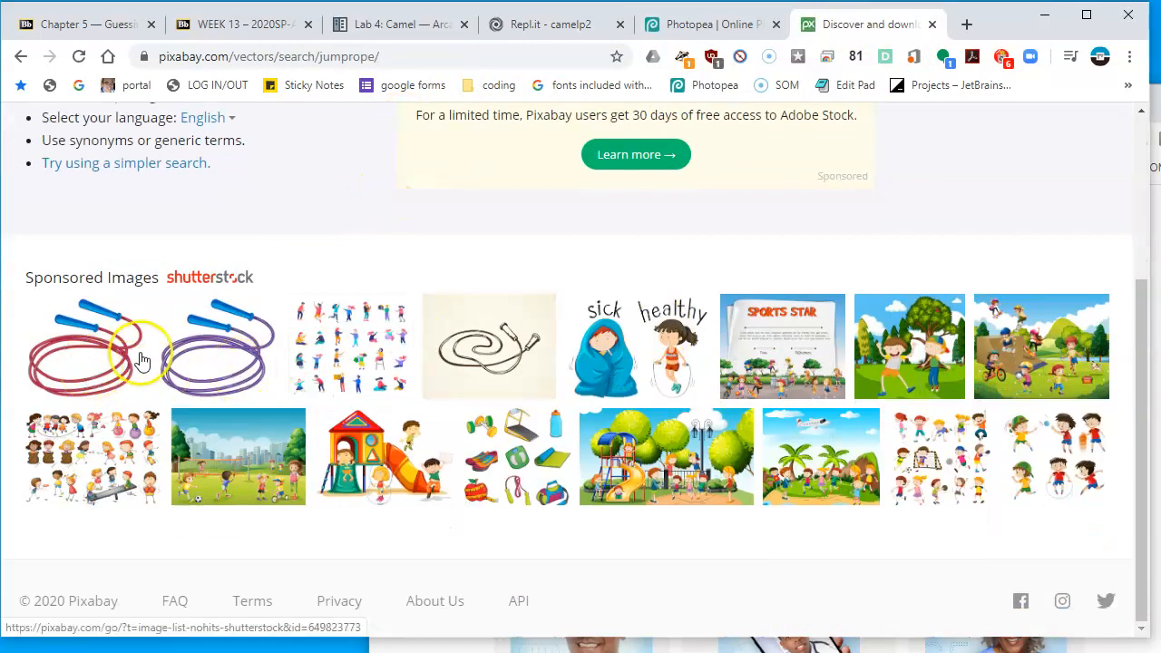
{"action": "scroll", "coordinate": [149, 358], "scroll_direction": "up", "scroll_amount": 3}
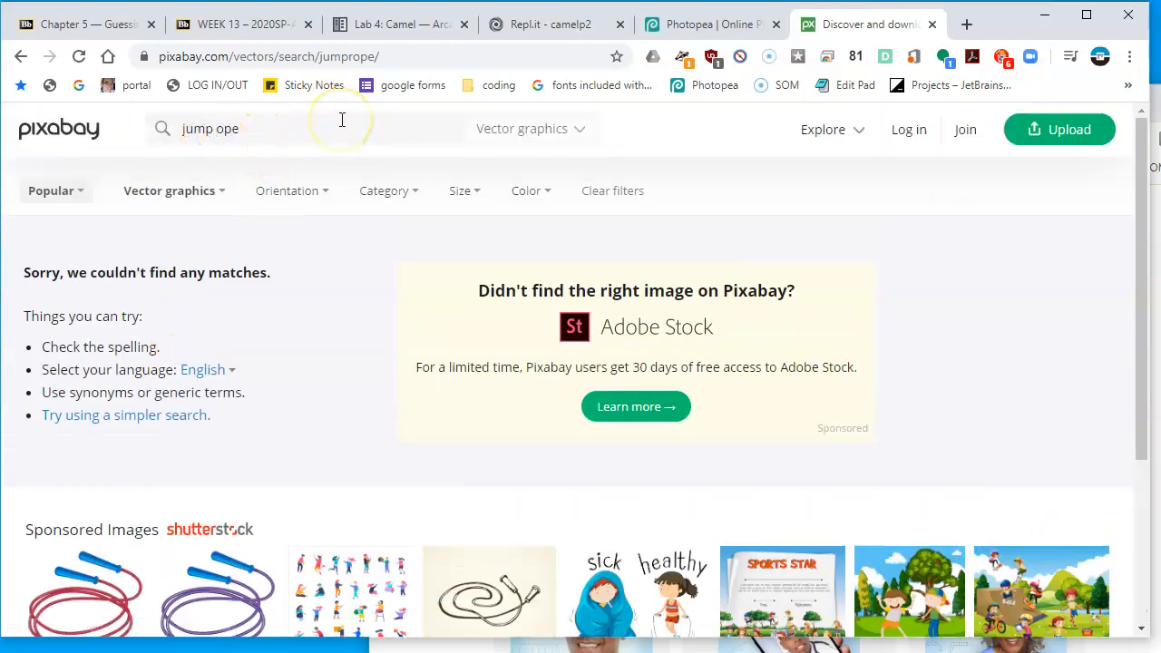
{"action": "key", "text": "Return"}
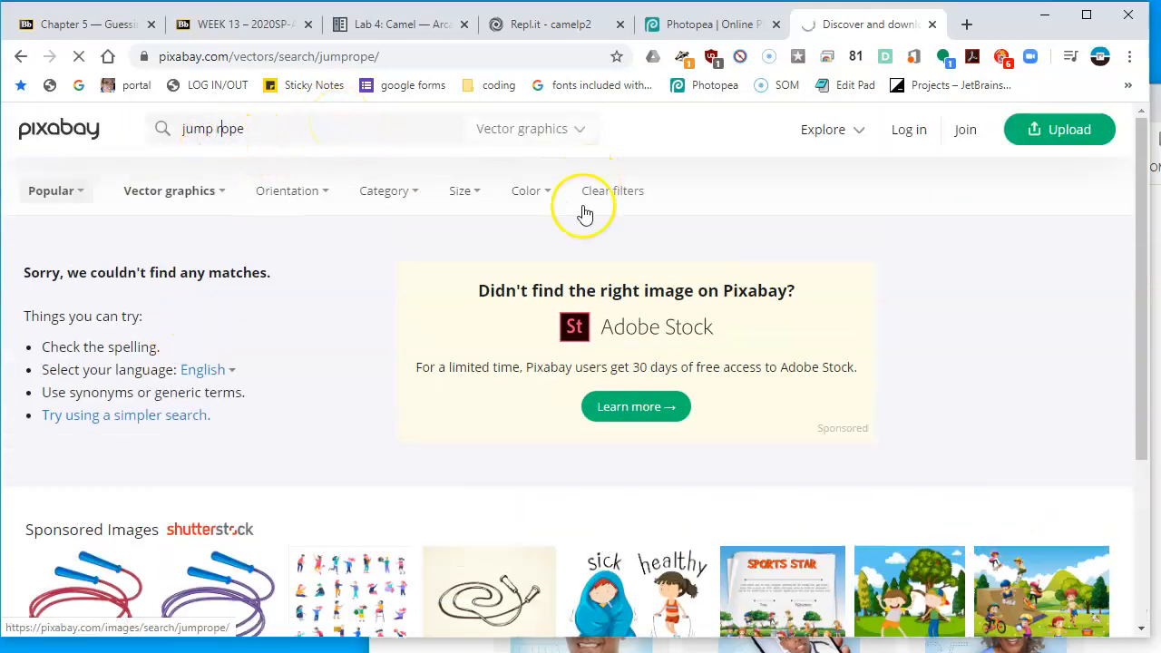
{"action": "scroll", "coordinate": [593, 281], "scroll_direction": "down", "scroll_amount": 3}
{"action": "scroll", "coordinate": [593, 290], "scroll_direction": "down", "scroll_amount": 5}
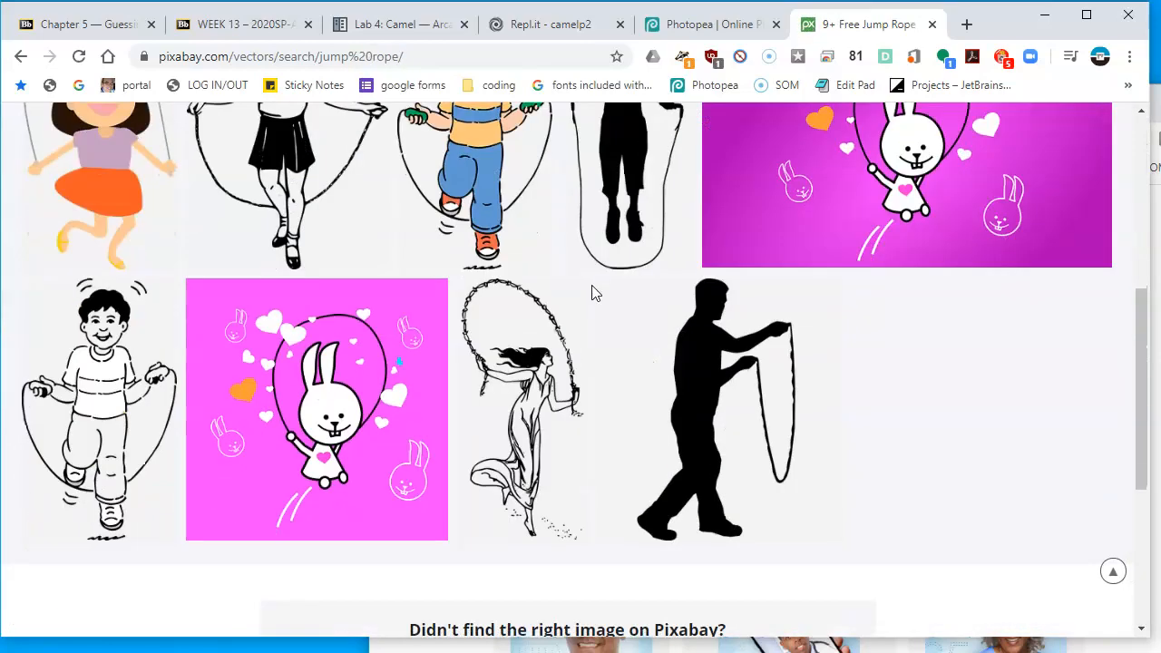
{"action": "scroll", "coordinate": [590, 293], "scroll_direction": "down", "scroll_amount": 1}
{"action": "scroll", "coordinate": [511, 201], "scroll_direction": "up", "scroll_amount": 6}
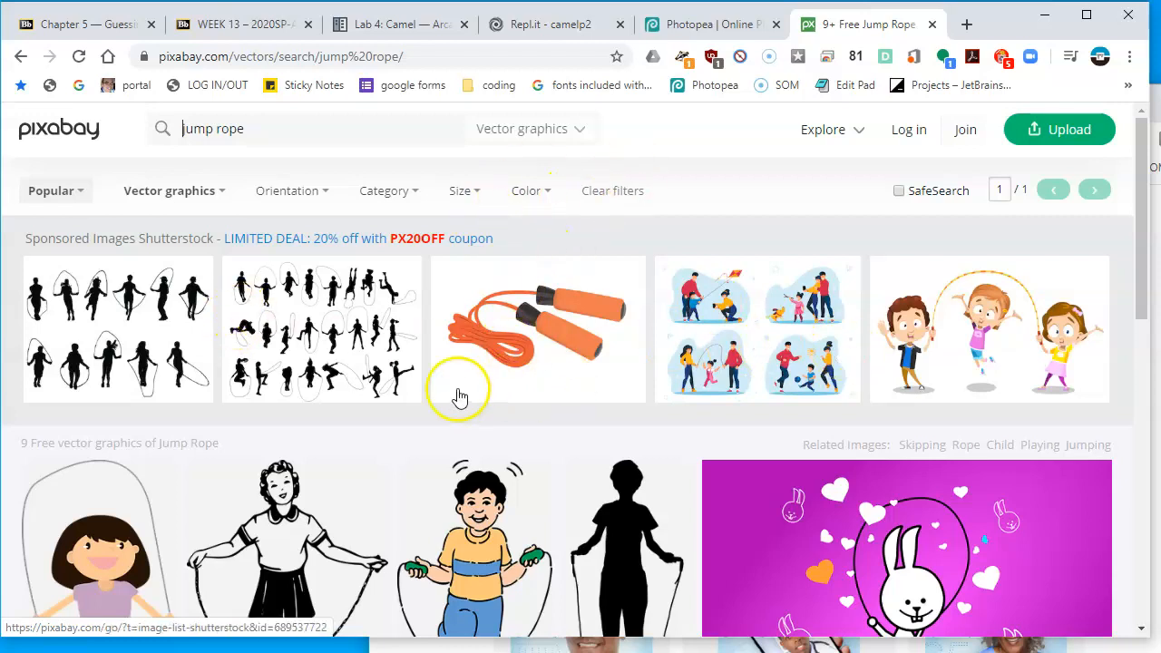
{"action": "scroll", "coordinate": [456, 399], "scroll_direction": "down", "scroll_amount": 5}
{"action": "scroll", "coordinate": [458, 390], "scroll_direction": "up", "scroll_amount": 5}
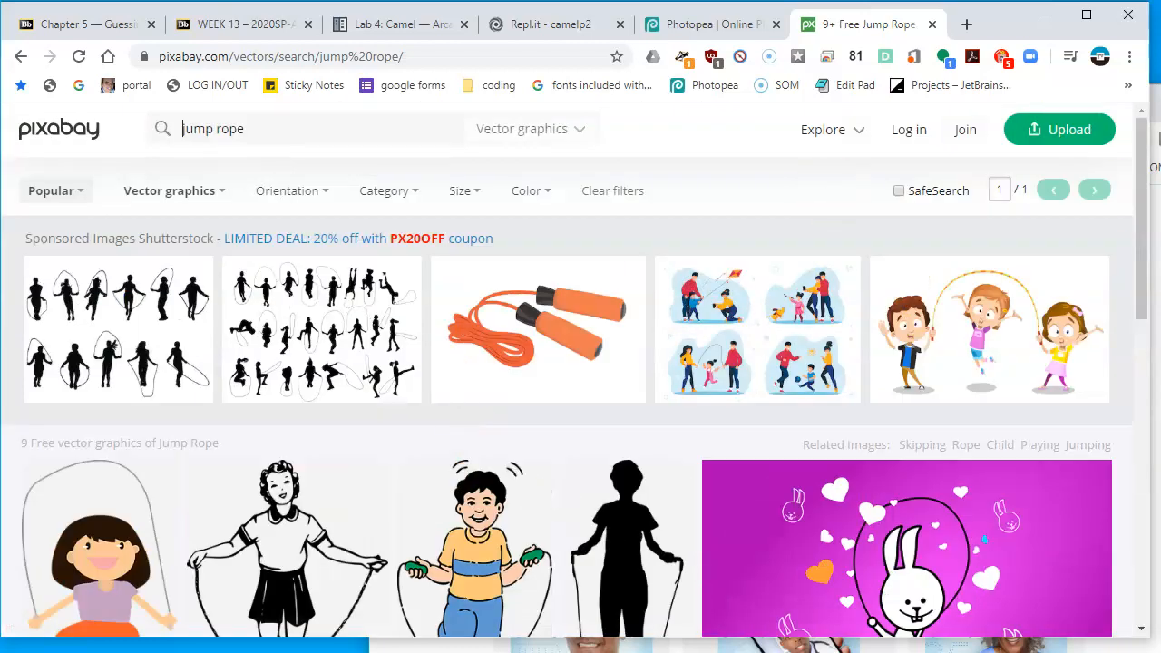
Check the reference homepage, then search Pixabay for carabiner vector graphics and browse the results
{"action": "key", "text": "alt+Tab"}
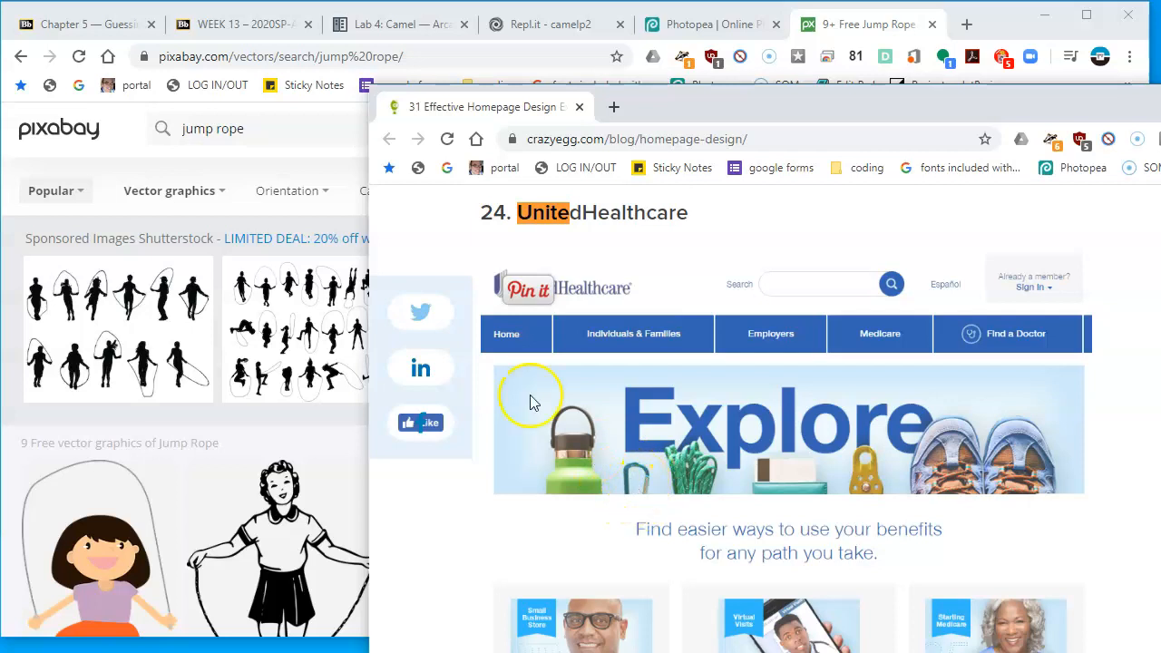
{"action": "left_click", "coordinate": [323, 150]}
{"action": "type", "text": "carabiner"}
{"action": "key", "text": "Return"}
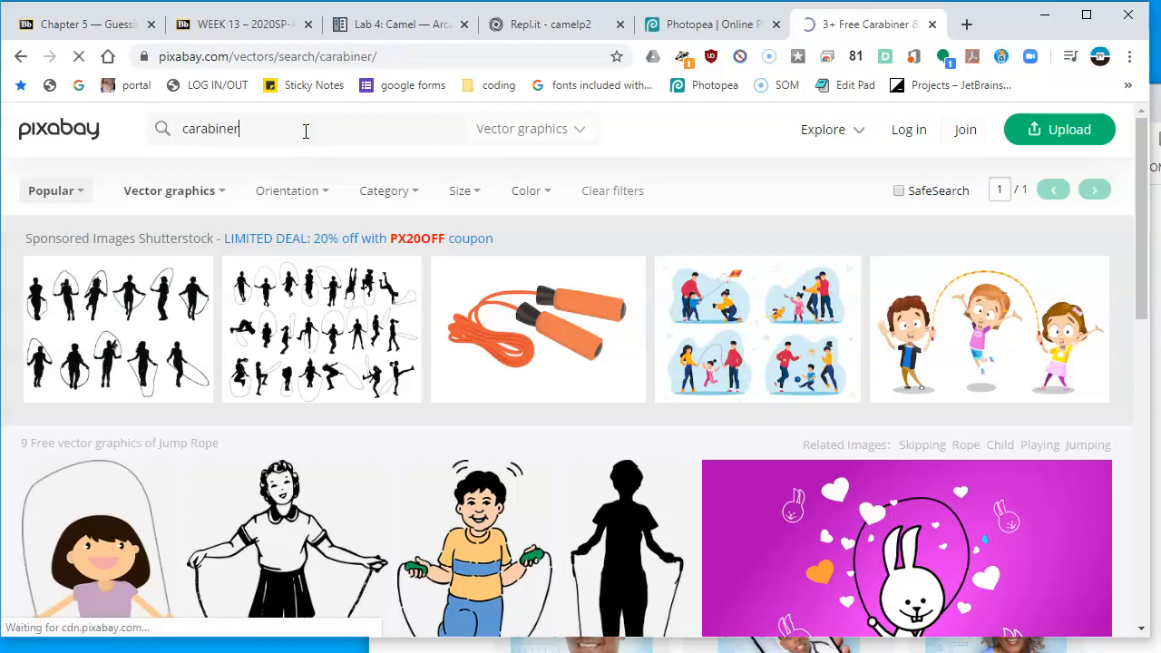
{"action": "scroll", "coordinate": [757, 299], "scroll_direction": "down", "scroll_amount": 3}
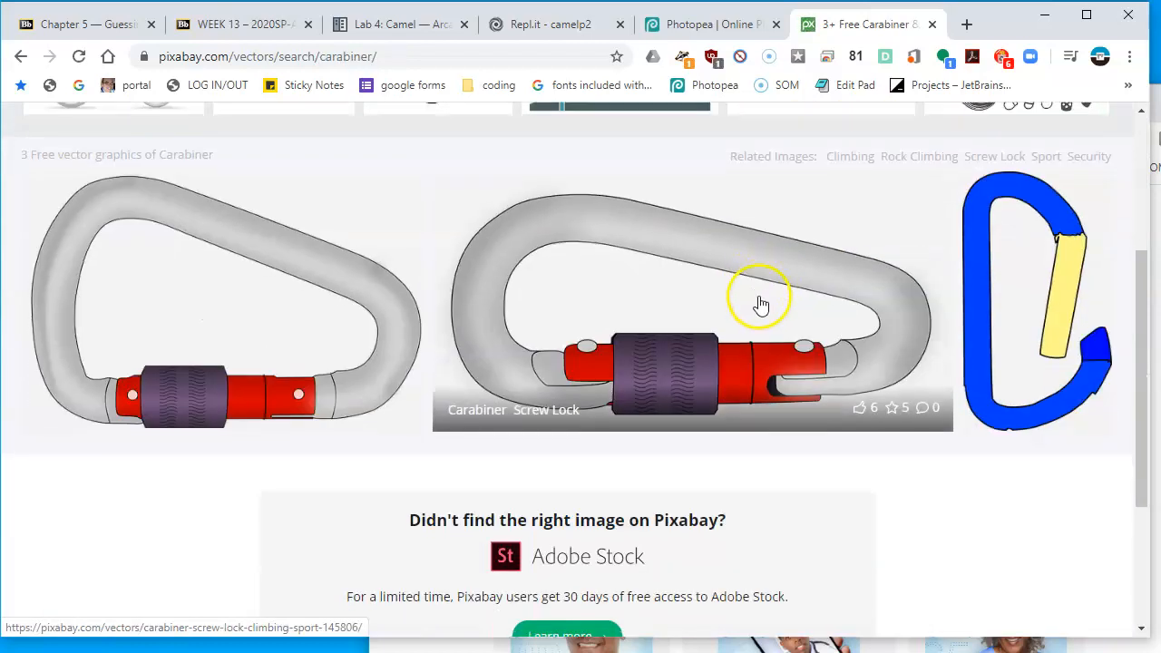
{"action": "scroll", "coordinate": [759, 303], "scroll_direction": "down", "scroll_amount": 2}
{"action": "scroll", "coordinate": [850, 269], "scroll_direction": "up", "scroll_amount": 2}
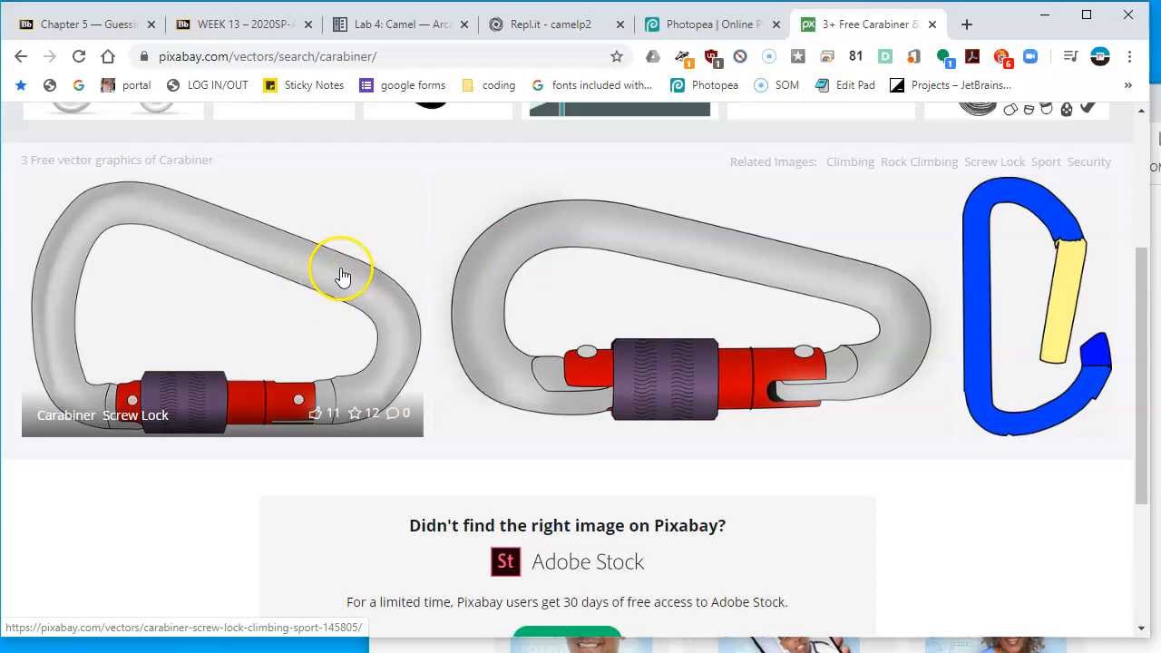
{"action": "scroll", "coordinate": [550, 420], "scroll_direction": "down", "scroll_amount": 1}
{"action": "scroll", "coordinate": [546, 417], "scroll_direction": "up", "scroll_amount": 3}
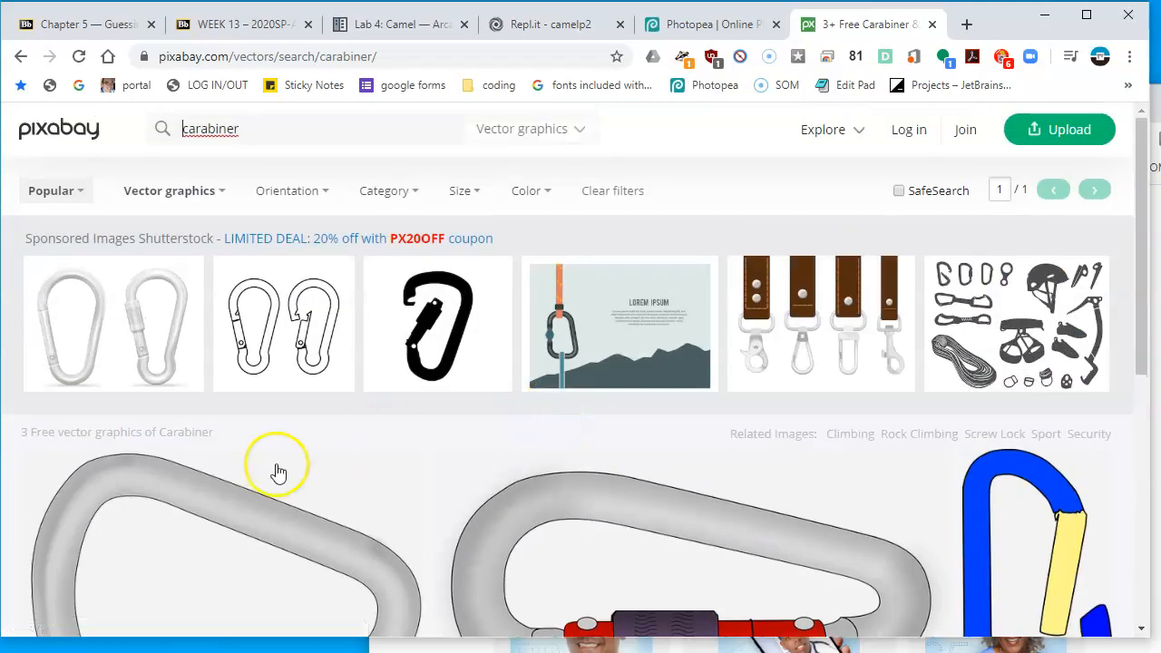
{"action": "scroll", "coordinate": [275, 426], "scroll_direction": "down", "scroll_amount": 3}
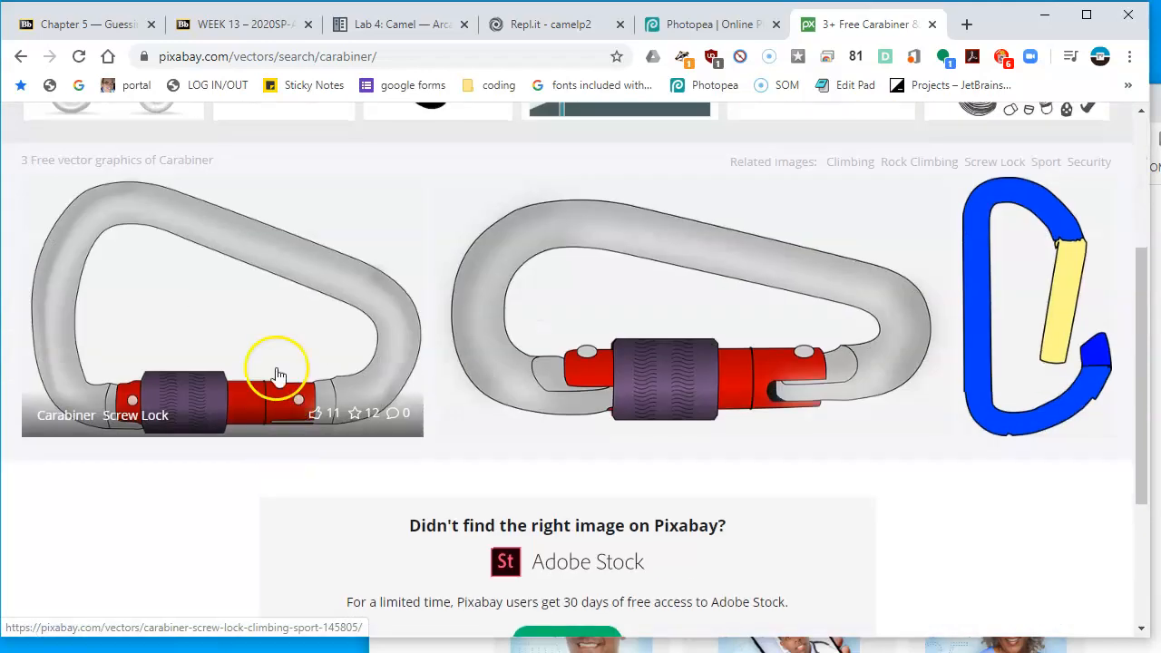
Copy the carabiner screw lock illustration to the clipboard and return to the Photopea document
{"action": "right_click", "coordinate": [266, 305]}
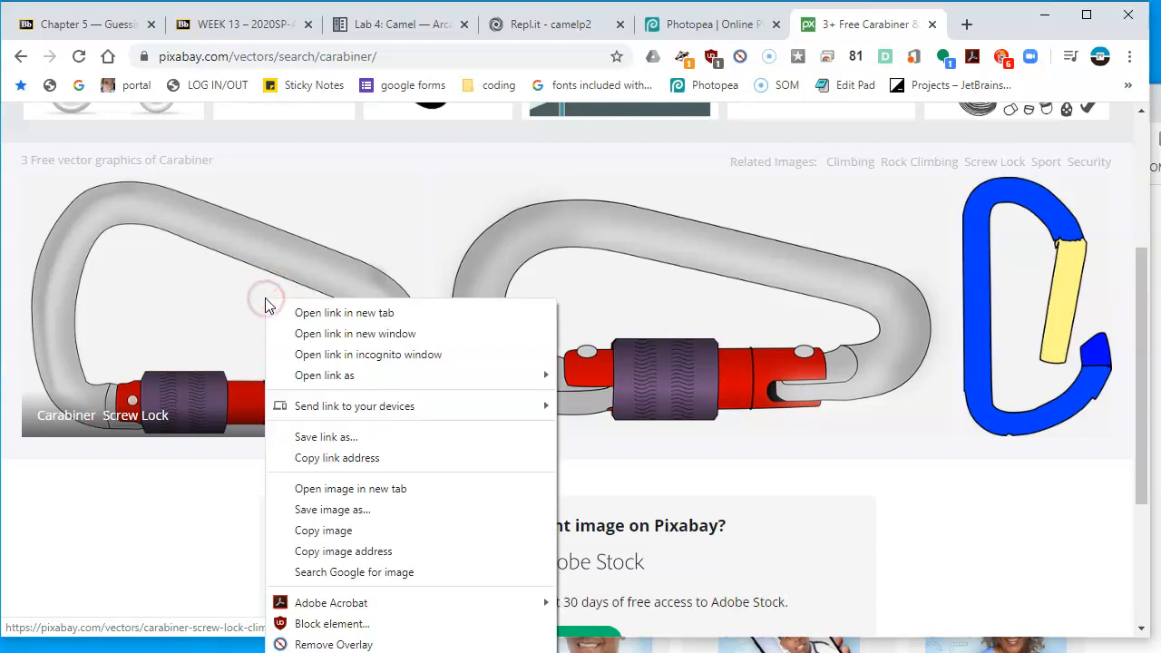
{"action": "left_click", "coordinate": [361, 535]}
{"action": "left_click", "coordinate": [654, 27]}
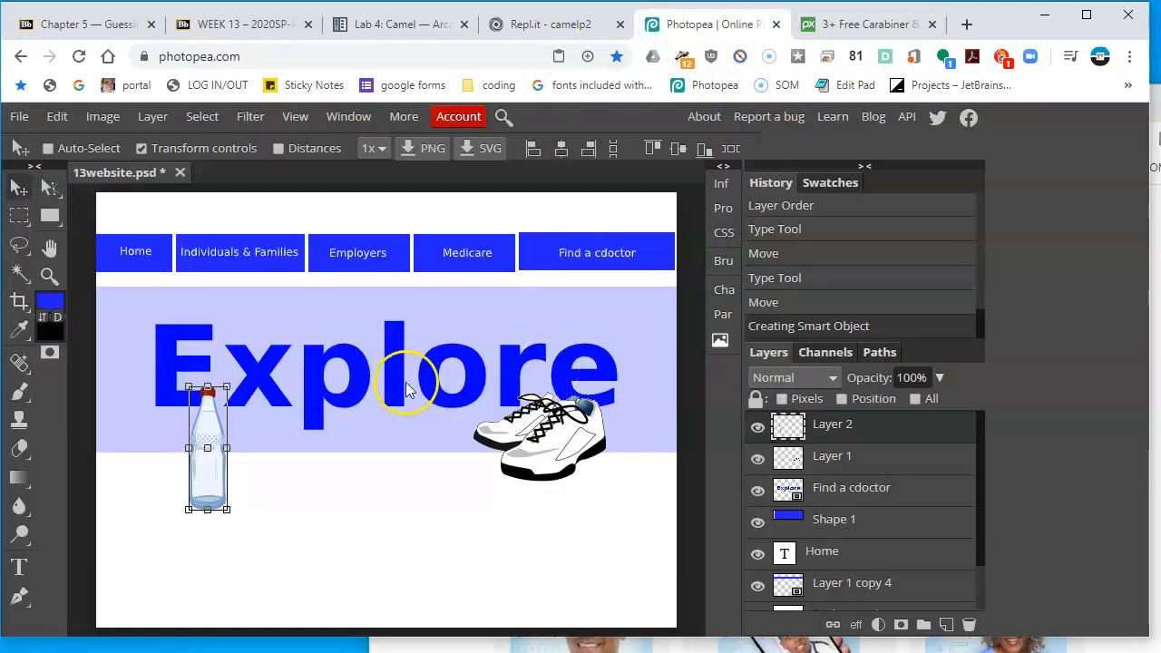
Paste the carabiner into the website document, move it over the banner, and rotate it 90 degrees
{"action": "key", "text": "ctrl+v"}
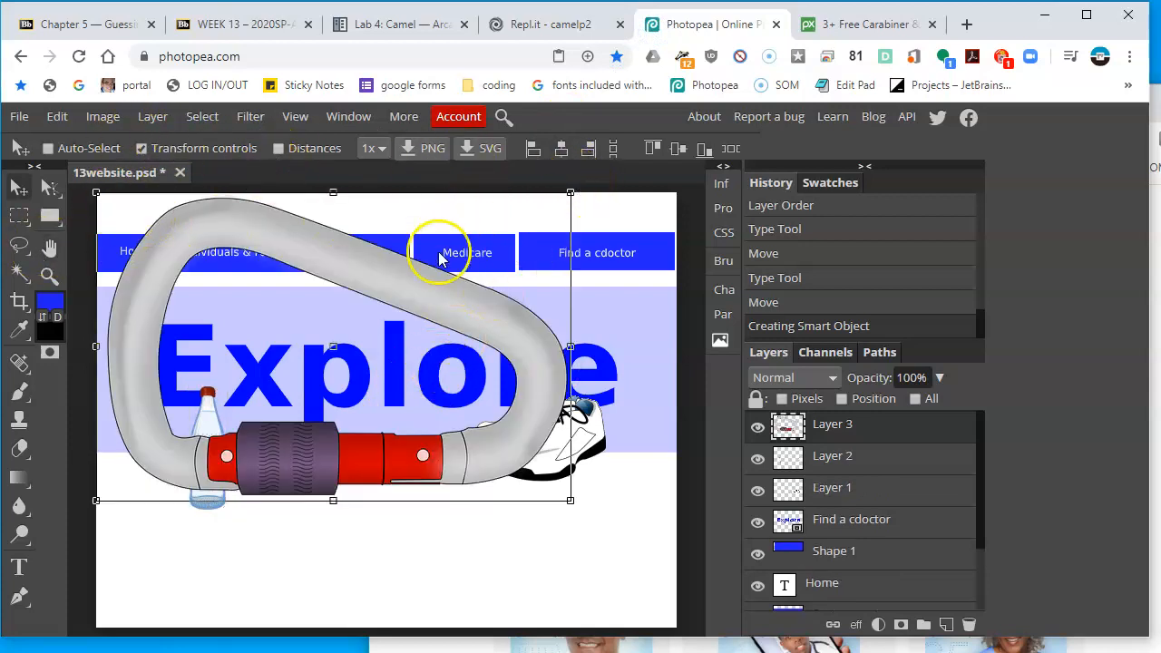
{"action": "left_click_drag", "start_coordinate": [431, 271], "coordinate": [485, 345]}
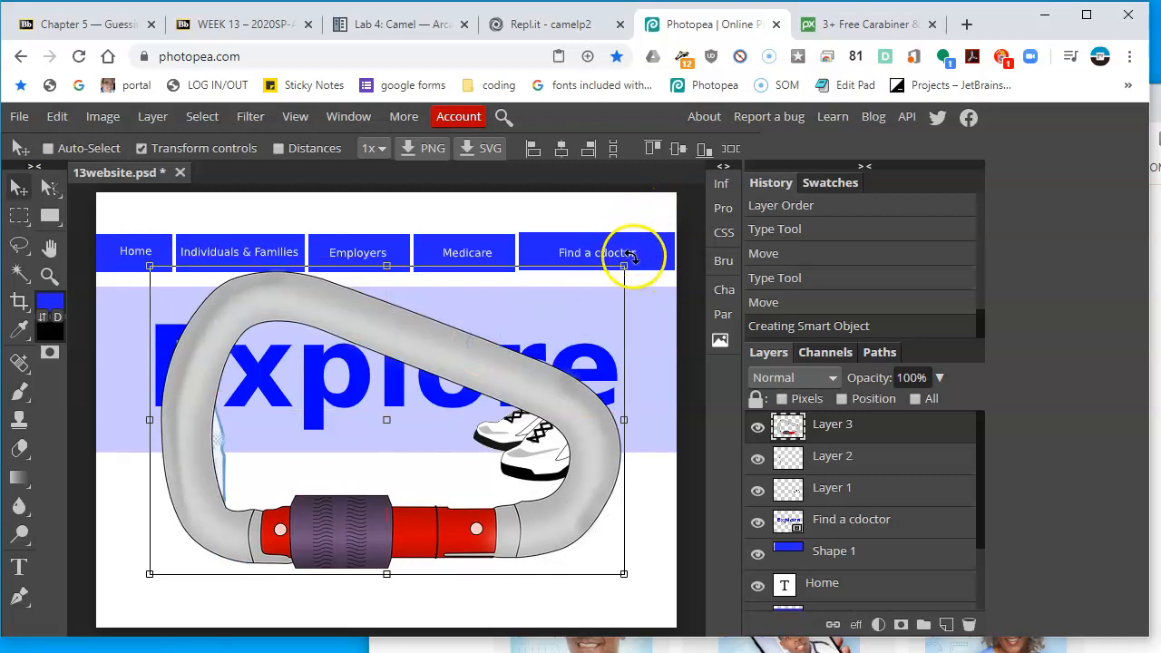
{"action": "left_click_drag", "start_coordinate": [639, 243], "coordinate": [562, 646]}
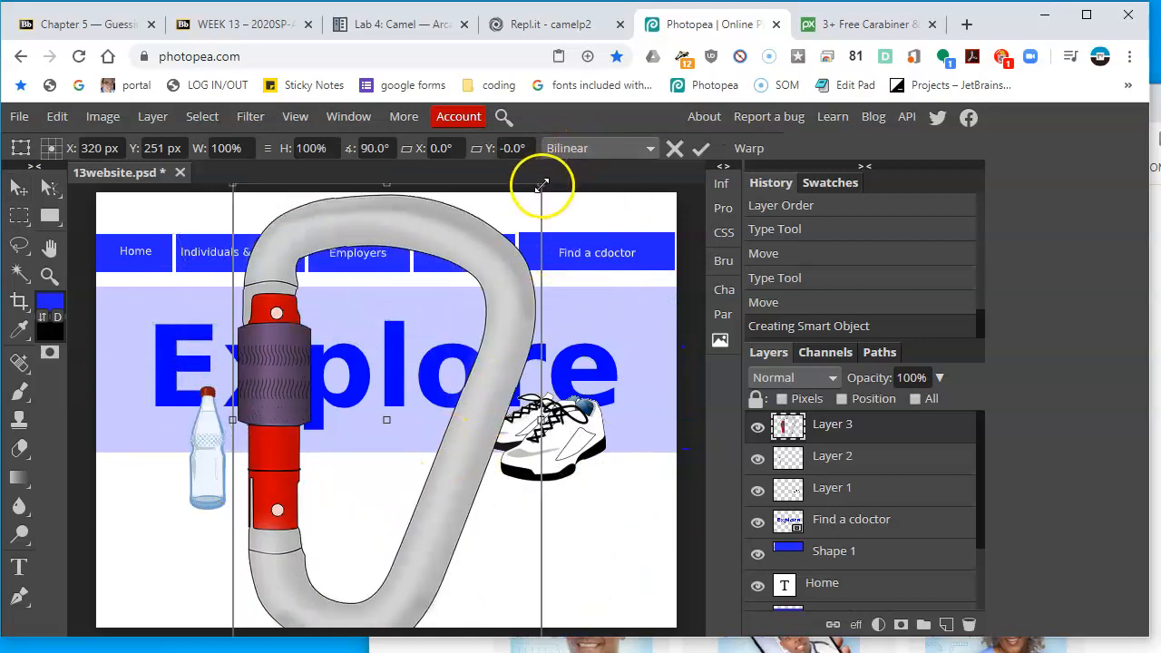
Scale the carabiner down to about 24% and place it beside the water bottle, then commit the transform
{"action": "left_click_drag", "start_coordinate": [541, 184], "coordinate": [410, 446]}
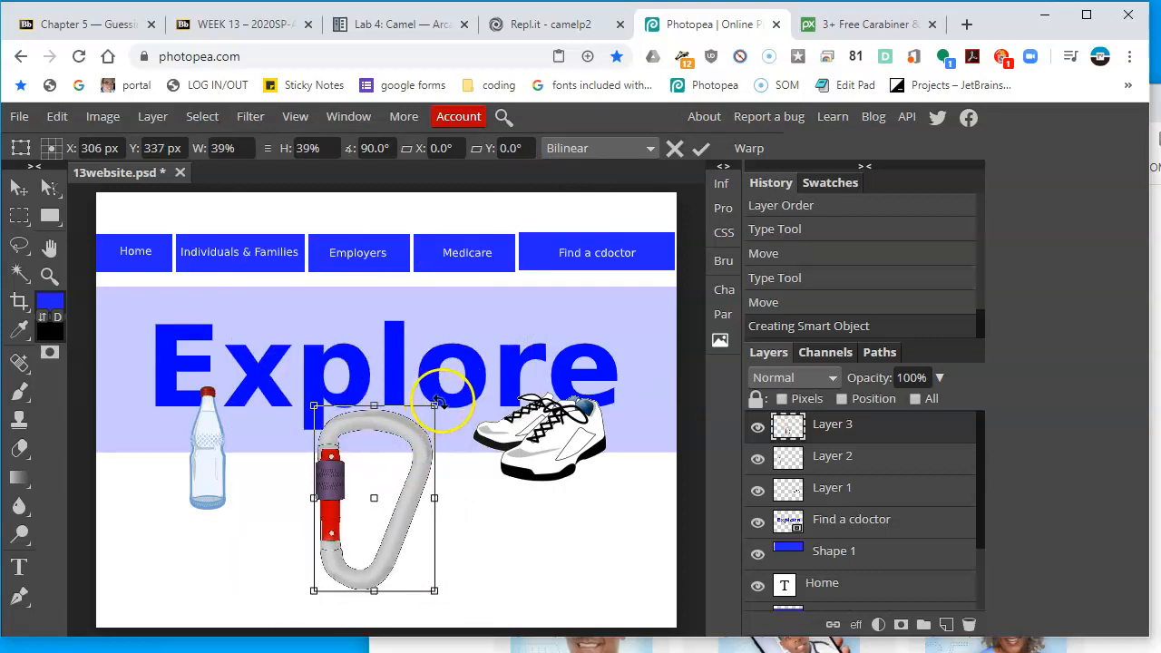
{"action": "left_click_drag", "start_coordinate": [436, 406], "coordinate": [389, 475]}
{"action": "left_click_drag", "start_coordinate": [370, 513], "coordinate": [353, 439]}
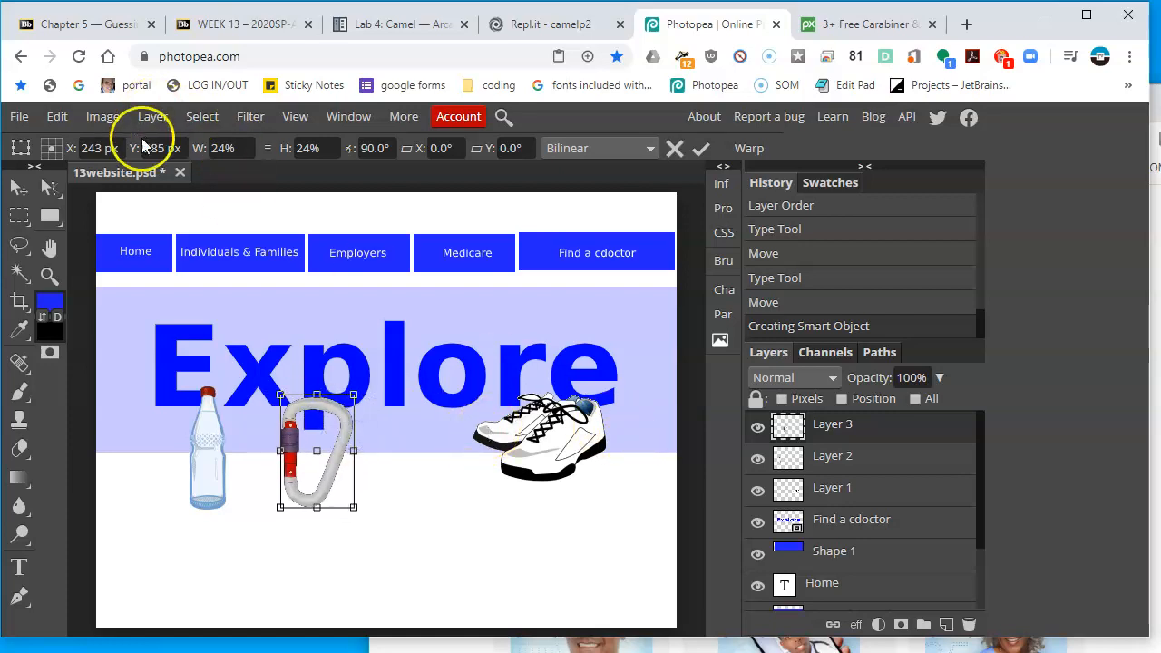
{"action": "left_click", "coordinate": [13, 191]}
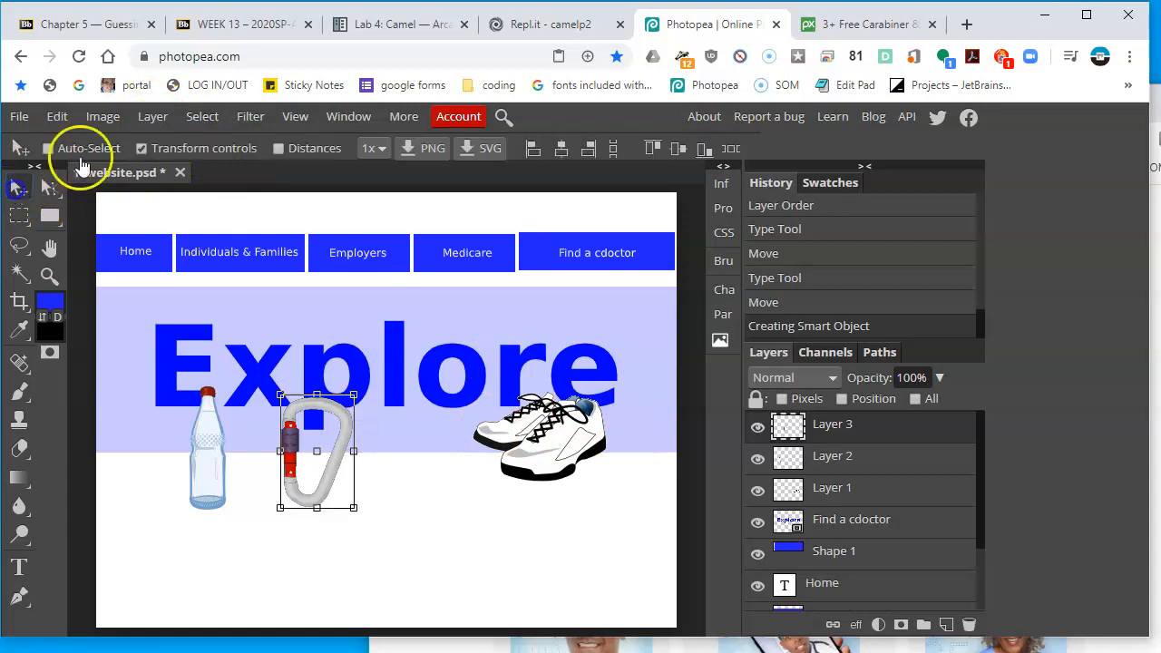
{"action": "left_click", "coordinate": [180, 150]}
Check the reference homepage, then search Pixabay for smartphone vector graphics and browse the results
{"action": "left_click", "coordinate": [761, 647]}
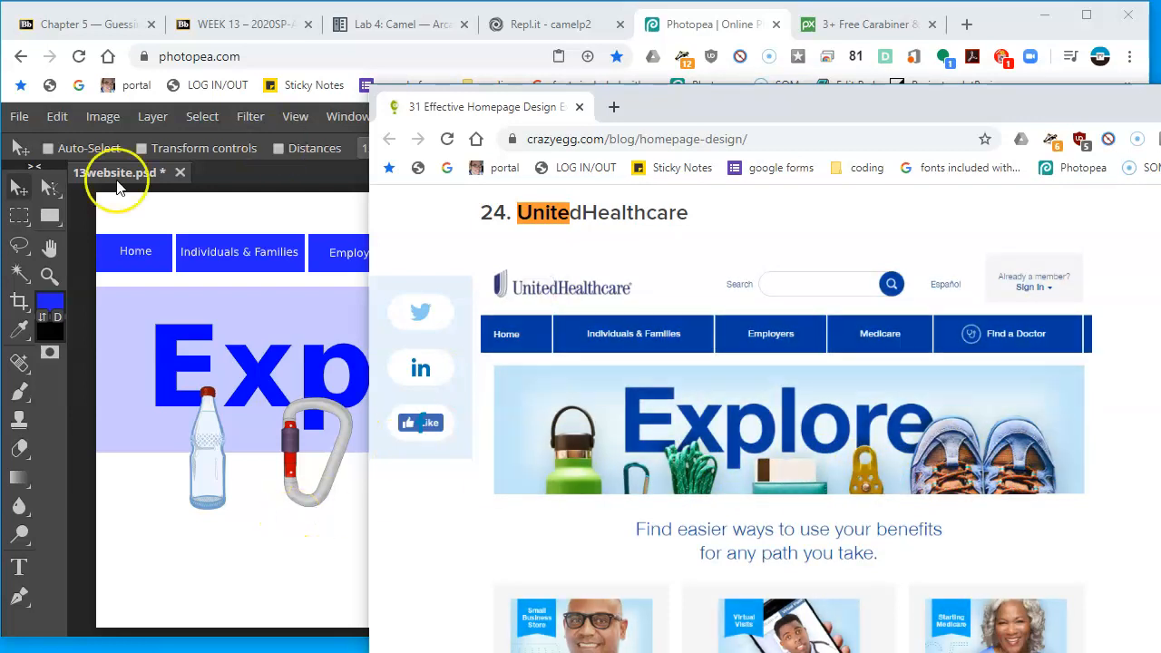
{"action": "left_click", "coordinate": [853, 28]}
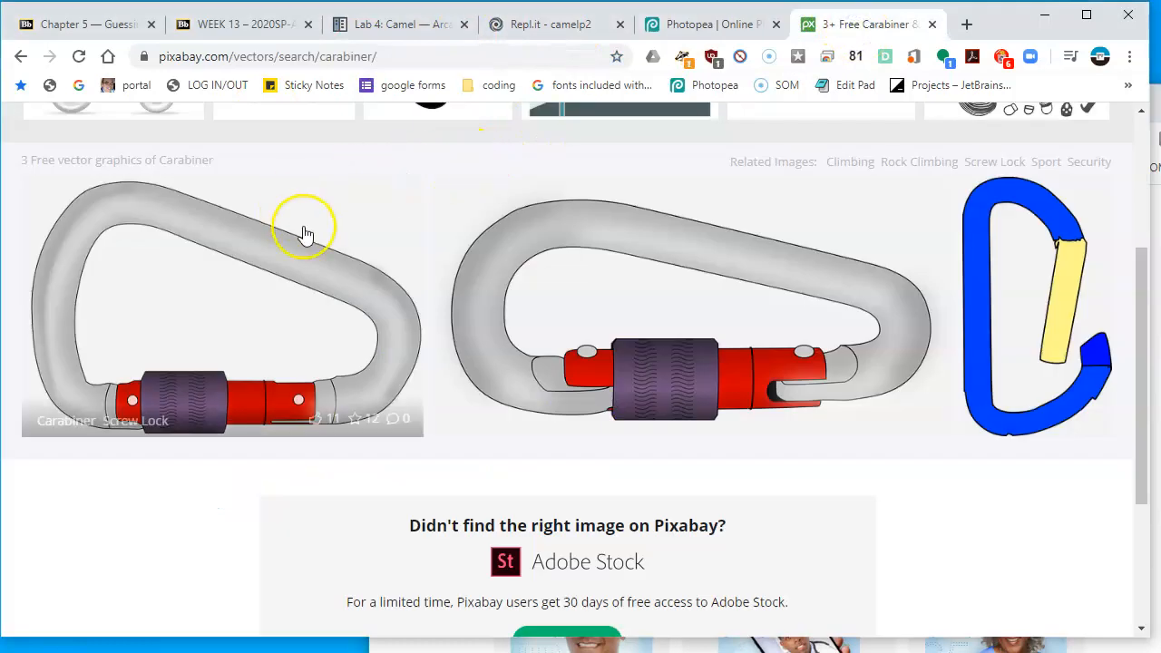
{"action": "scroll", "coordinate": [354, 226], "scroll_direction": "up", "scroll_amount": 3}
{"action": "left_click", "coordinate": [365, 128]}
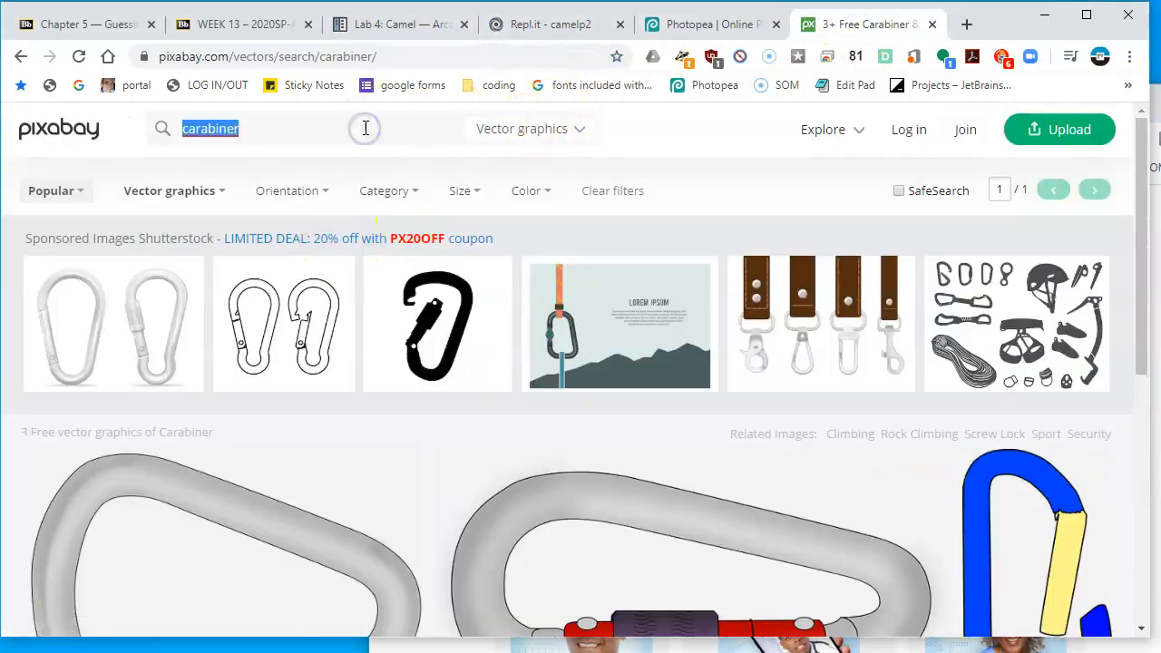
{"action": "type", "text": "smartph"}
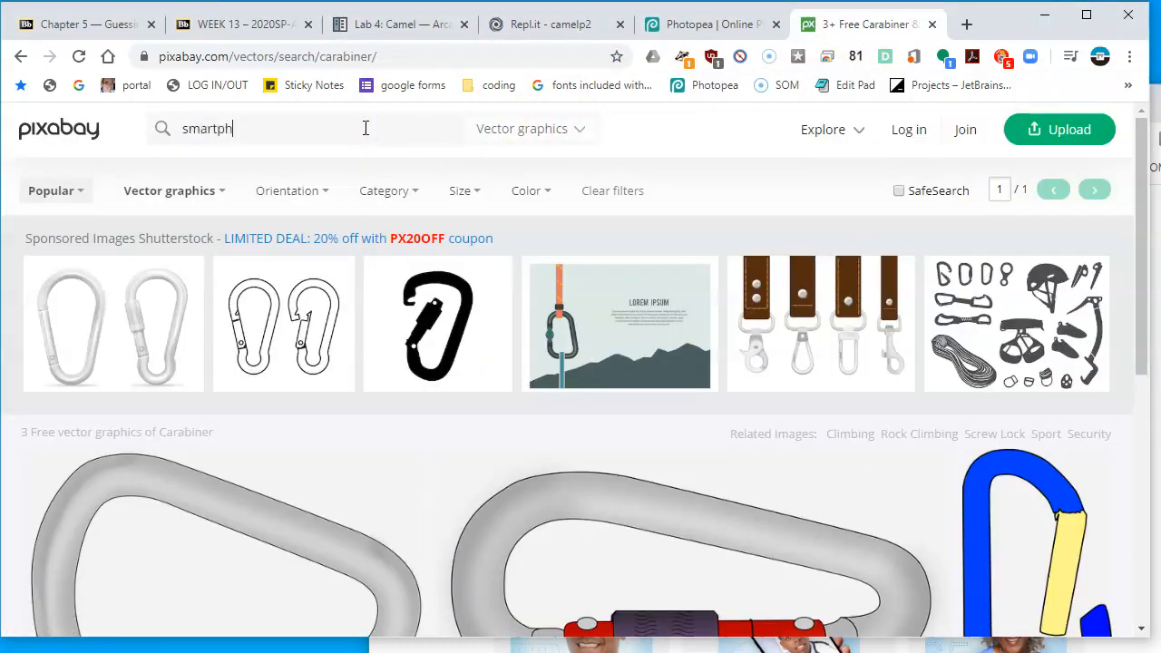
{"action": "type", "text": "one"}
{"action": "key", "text": "Return"}
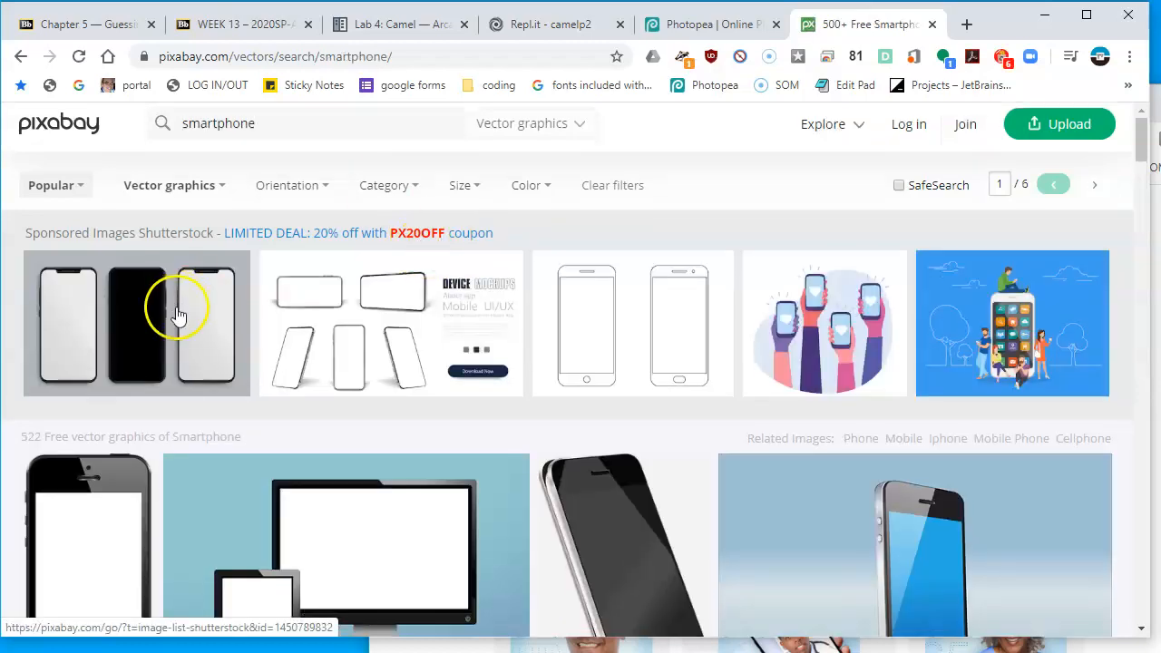
{"action": "scroll", "coordinate": [933, 441], "scroll_direction": "down", "scroll_amount": 6}
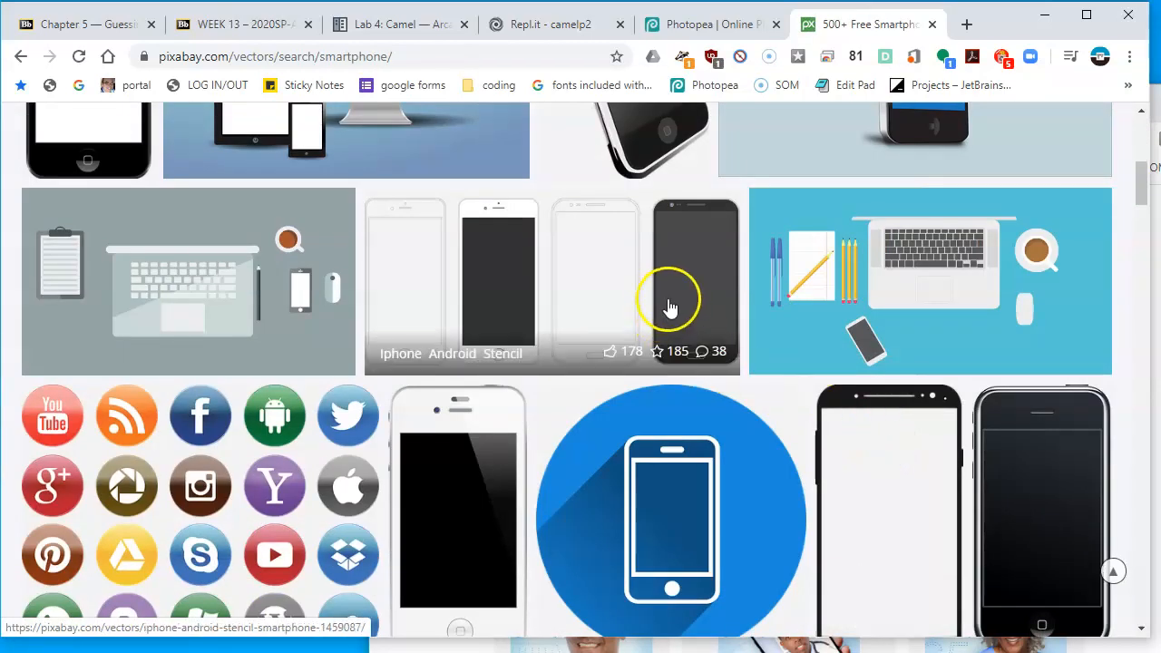
{"action": "scroll", "coordinate": [669, 307], "scroll_direction": "down", "scroll_amount": 3}
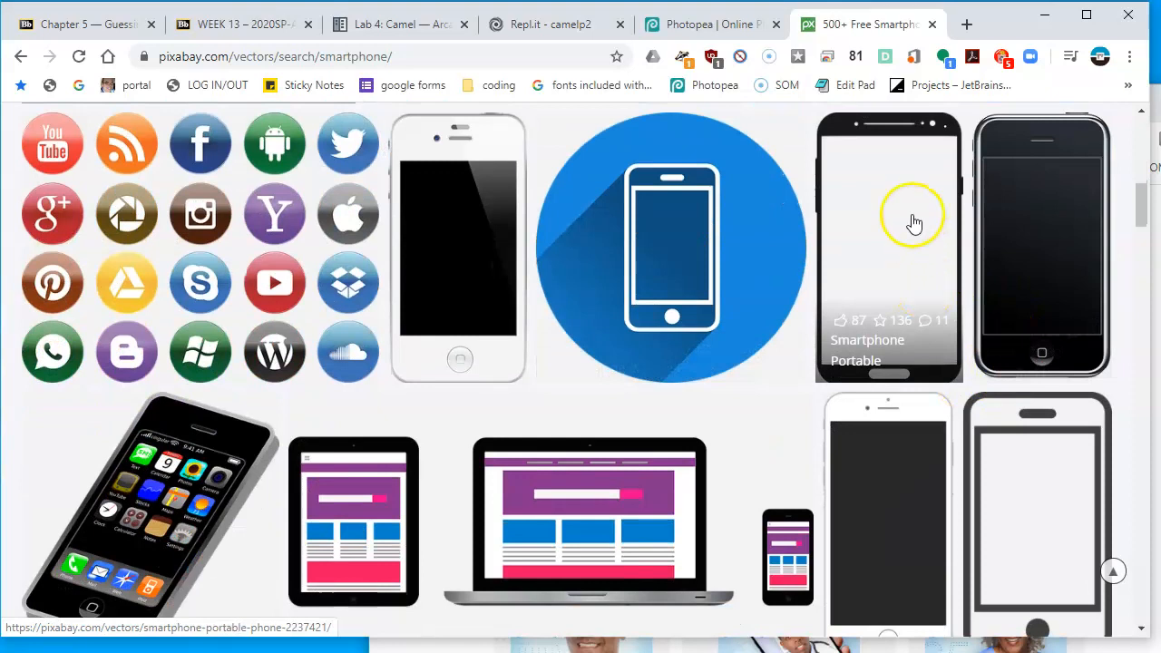
Copy the portable smartphone illustration to the clipboard and return to the Photopea document
{"action": "right_click", "coordinate": [900, 193]}
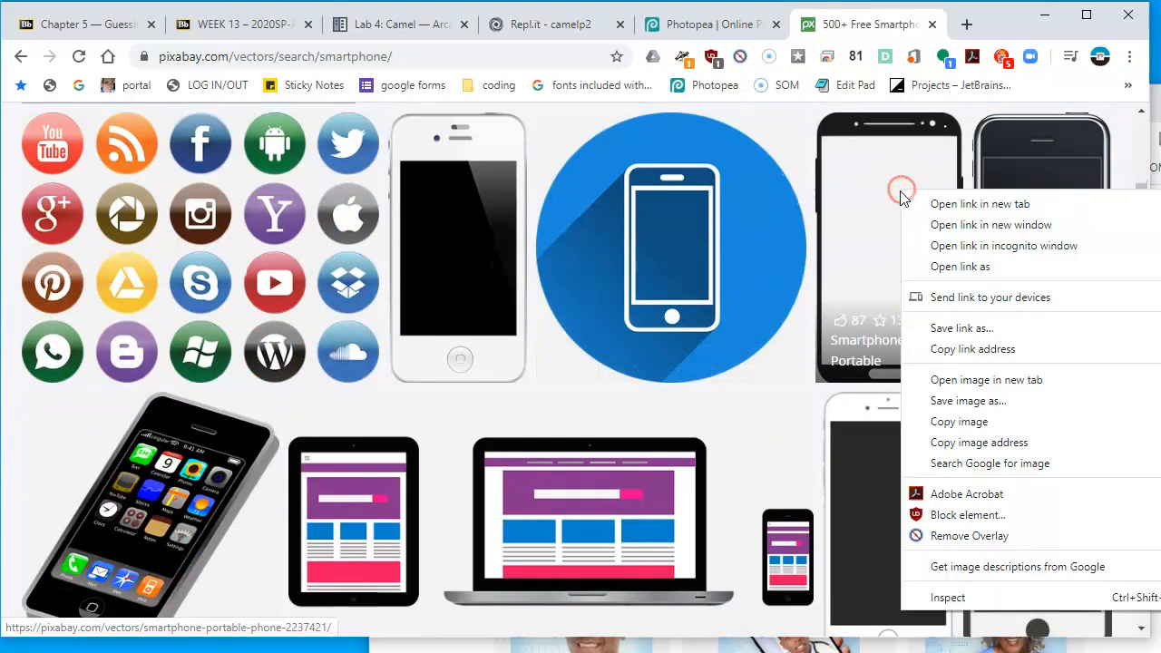
{"action": "left_click", "coordinate": [993, 427]}
{"action": "left_click", "coordinate": [725, 30]}
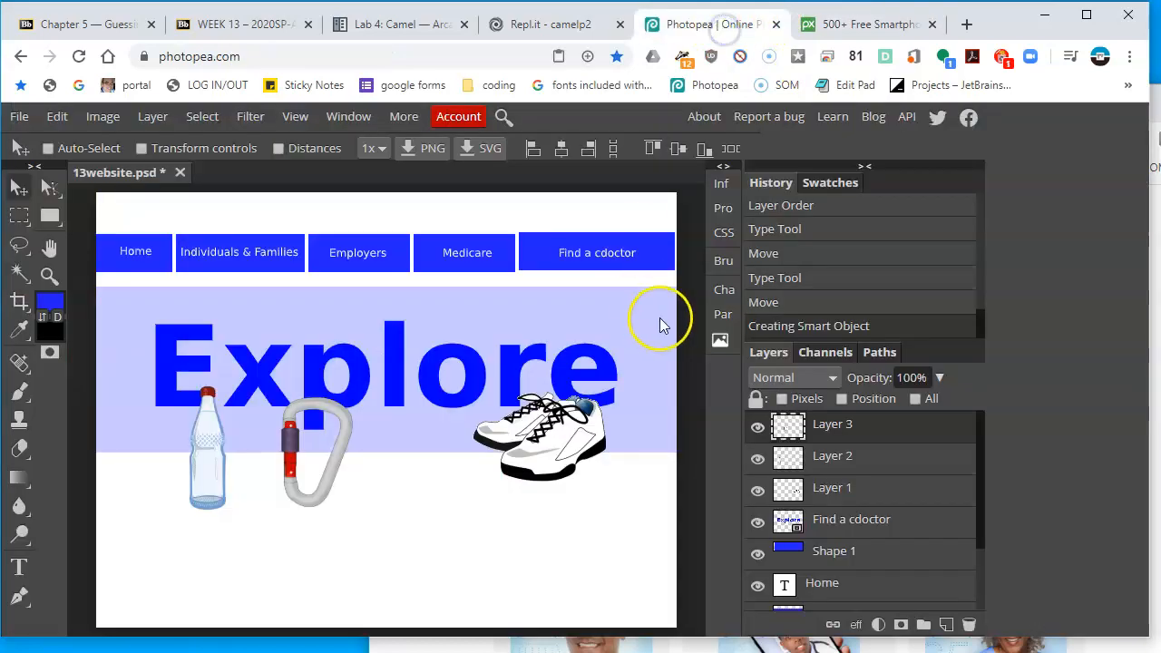
Paste the smartphone image into the website document and move it over the banner
{"action": "key", "text": "ctrl+v"}
{"action": "left_click_drag", "start_coordinate": [233, 227], "coordinate": [471, 320]}
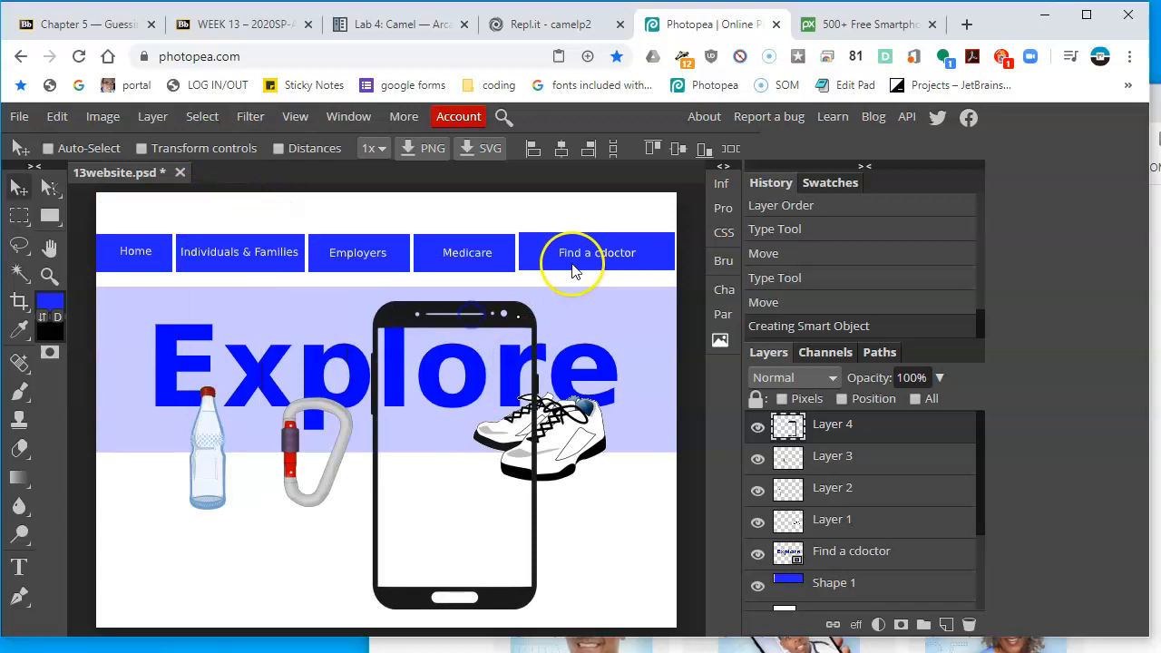
{"action": "key", "text": "ctrl+t"}
{"action": "key", "text": "ctrl+w"}
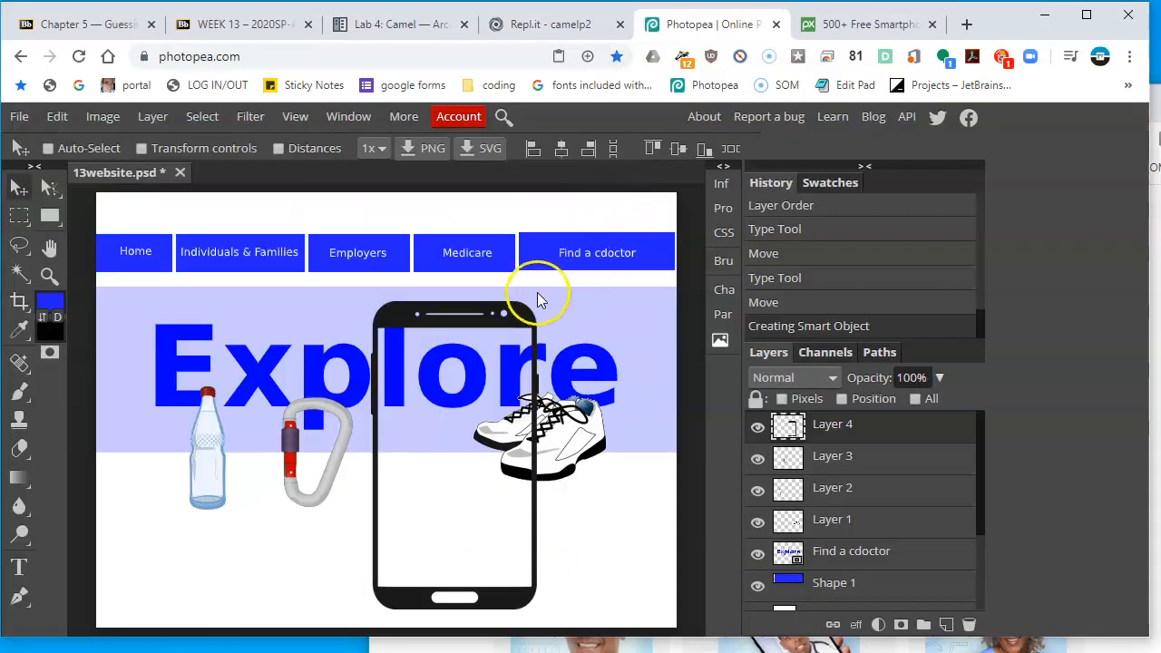
Scale the smartphone to about 47% and place it between the carabiner and the shoes under Explore
{"action": "left_click", "coordinate": [230, 151]}
{"action": "left_click_drag", "start_coordinate": [540, 299], "coordinate": [449, 466]}
{"action": "left_click_drag", "start_coordinate": [443, 515], "coordinate": [459, 430]}
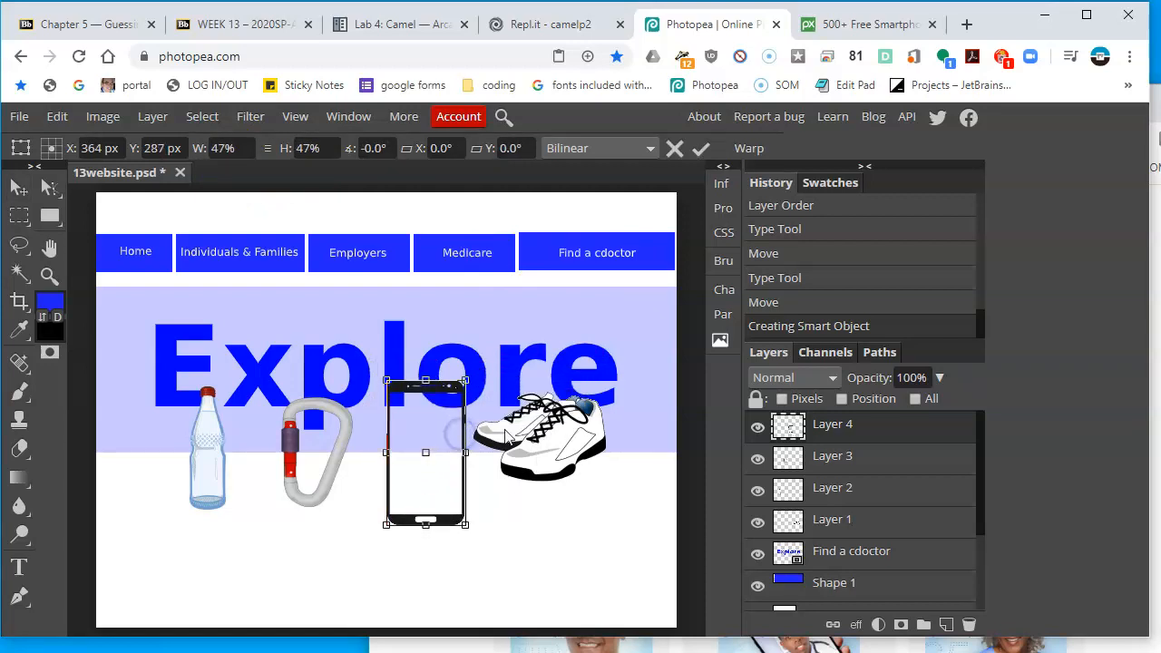
{"action": "key", "text": "Return"}
Add a new empty layer directly above the carabiner layer, undoing the extra duplicate layer
{"action": "scroll", "coordinate": [418, 377], "scroll_direction": "up", "scroll_amount": 3}
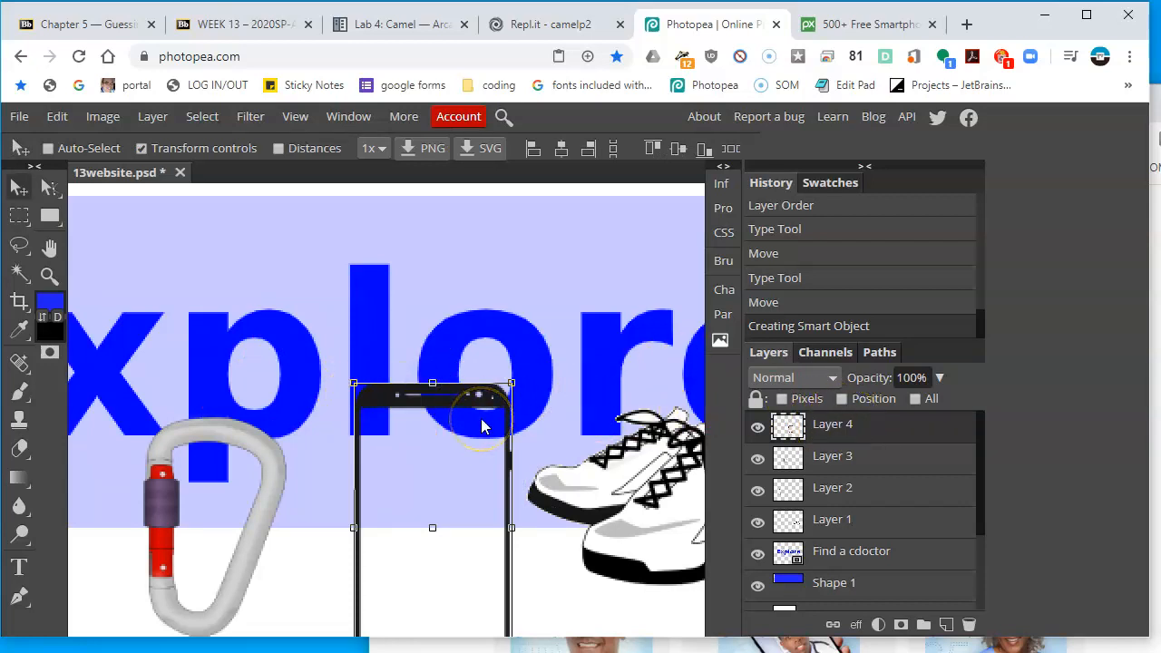
{"action": "left_click", "coordinate": [868, 463]}
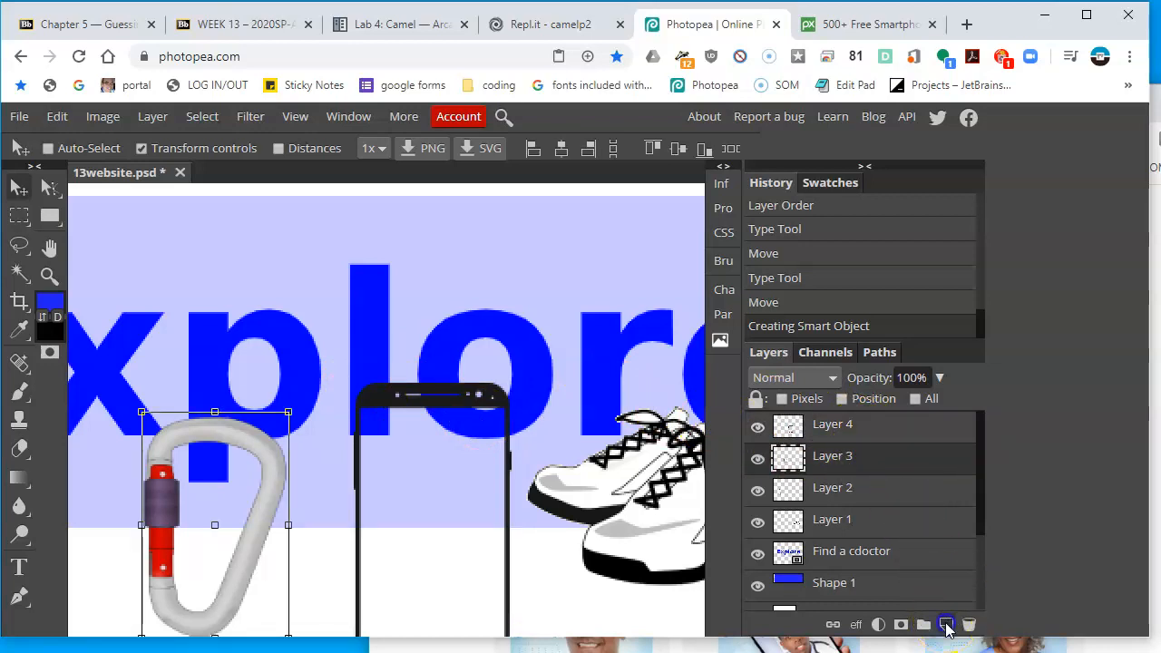
{"action": "left_click", "coordinate": [946, 625]}
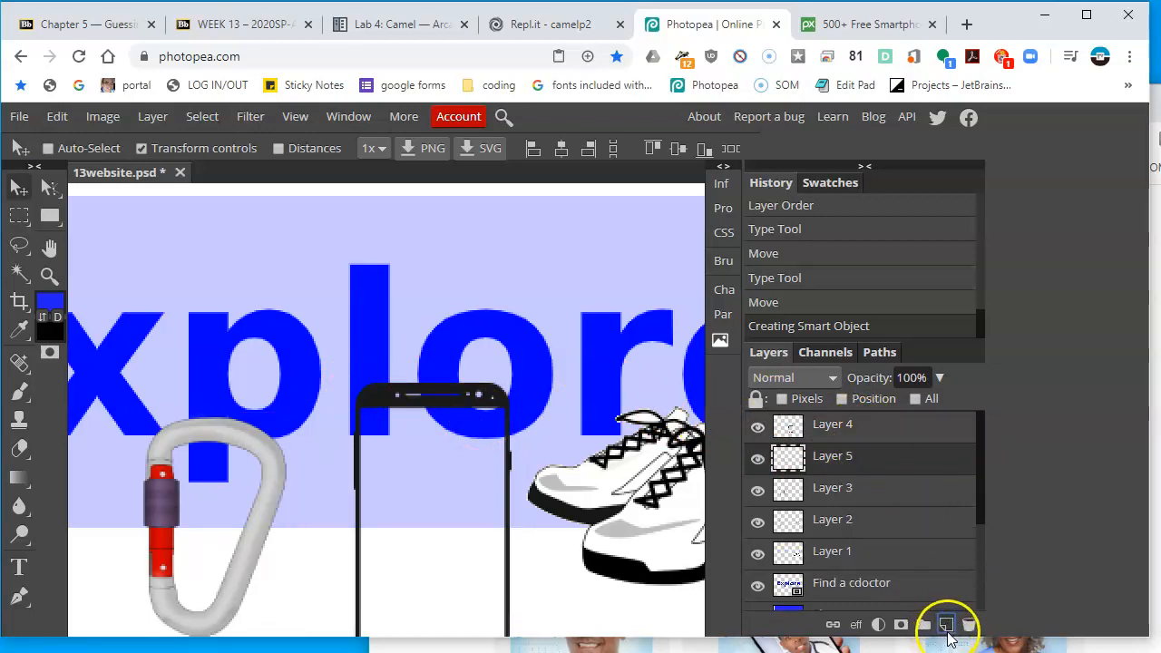
{"action": "left_click", "coordinate": [946, 624]}
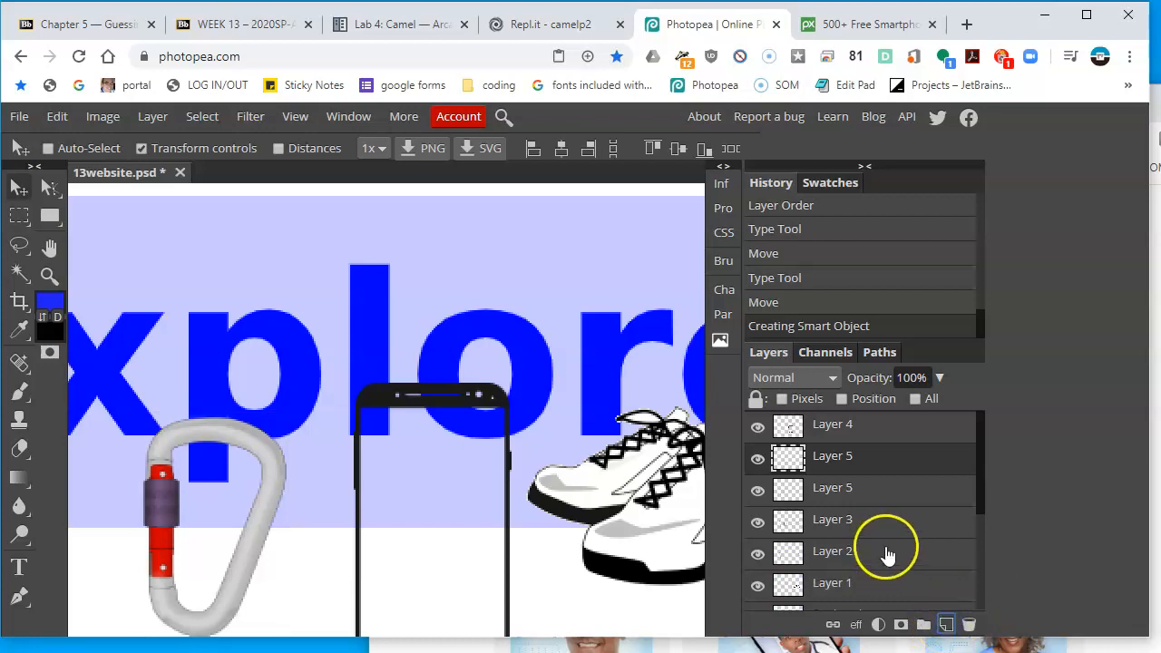
{"action": "key", "text": "ctrl+z"}
{"action": "scroll", "coordinate": [882, 582], "scroll_direction": "down", "scroll_amount": 3}
{"action": "scroll", "coordinate": [870, 535], "scroll_direction": "up", "scroll_amount": 3}
{"action": "left_click", "coordinate": [856, 432]}
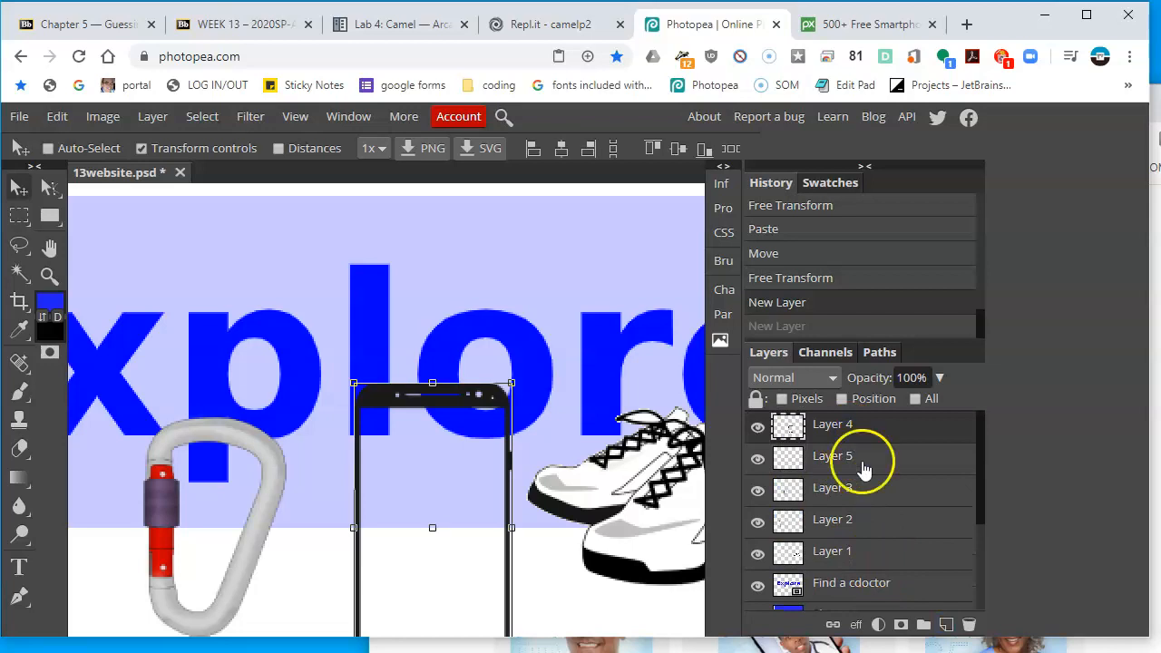
{"action": "left_click", "coordinate": [856, 454]}
{"action": "left_click", "coordinate": [758, 458]}
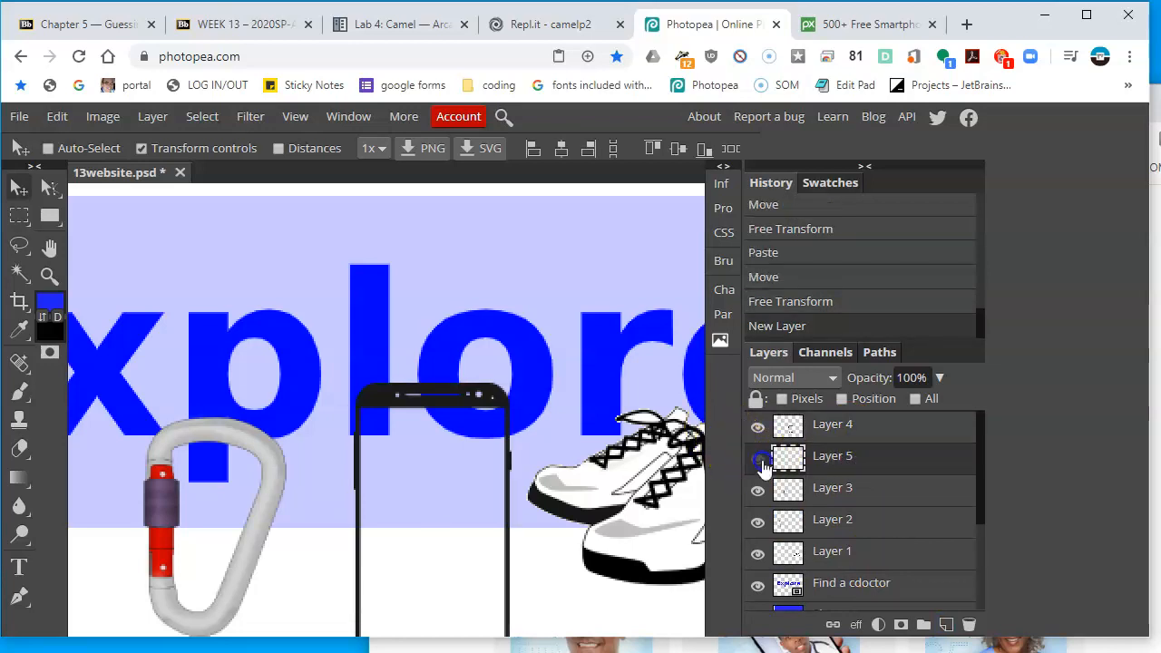
{"action": "key", "text": "ctrl+0"}
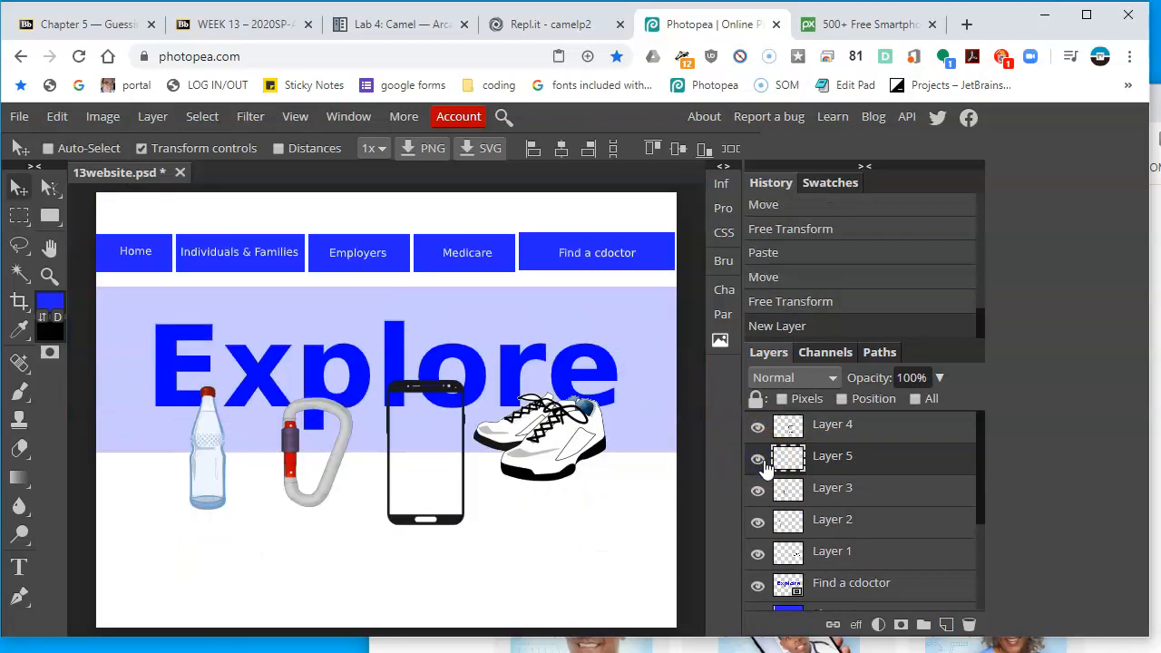
{"action": "left_click", "coordinate": [757, 459]}
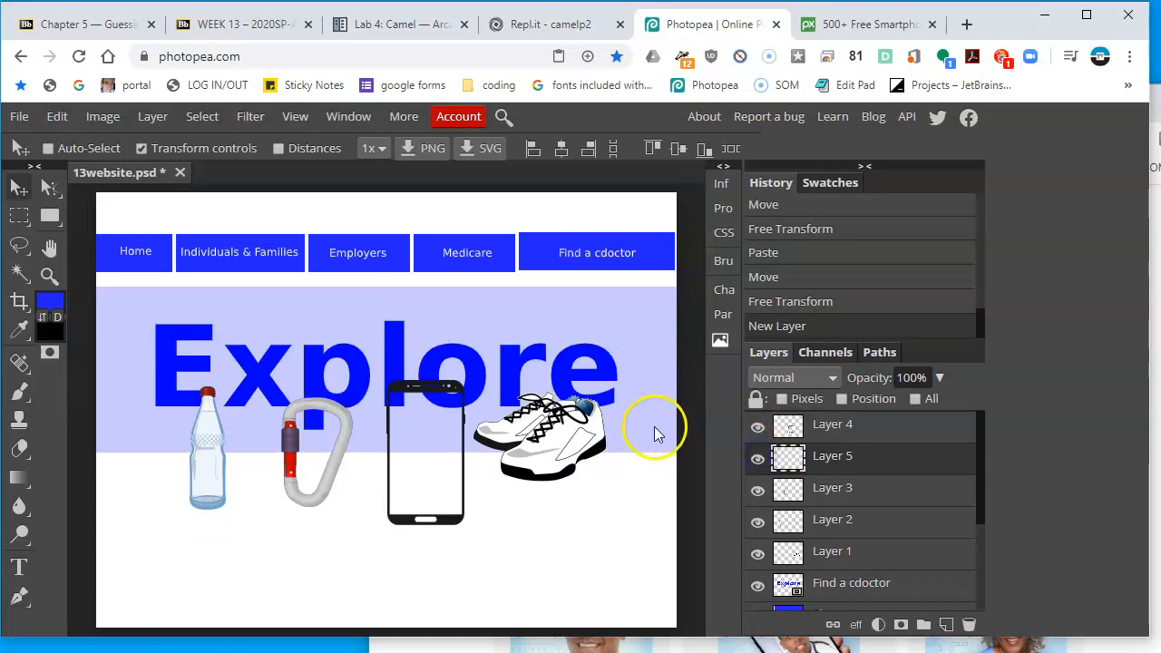
Select a rectangle over the smartphone's screen and fill it with white on the new layer
{"action": "left_click", "coordinate": [19, 217]}
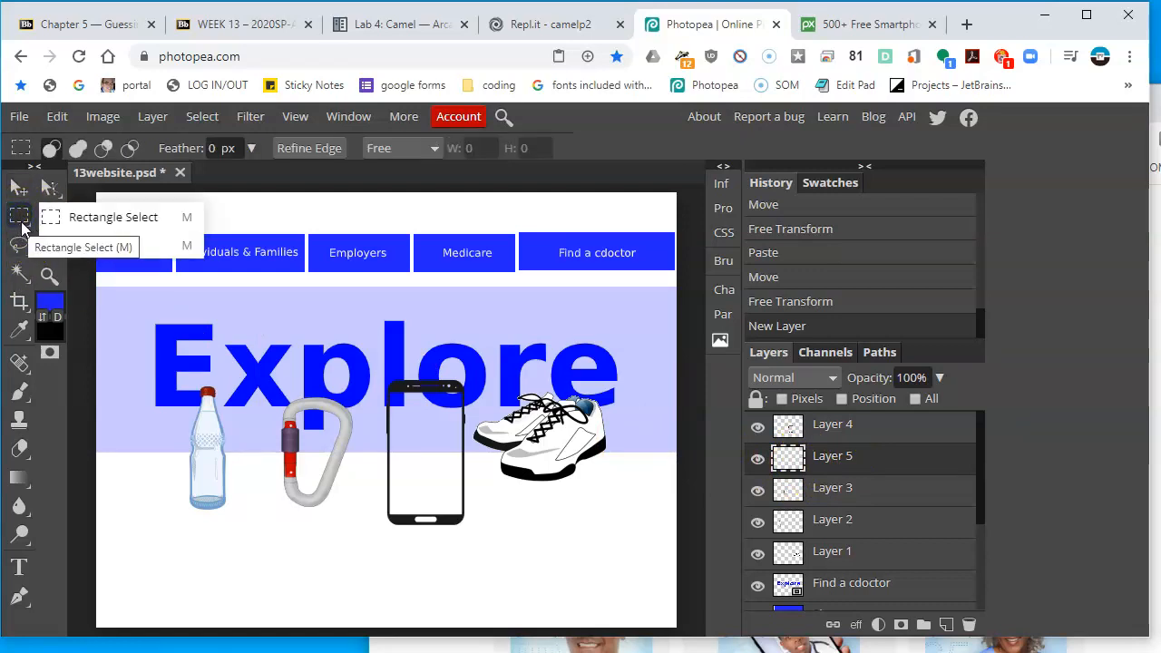
{"action": "left_click", "coordinate": [395, 387]}
{"action": "left_click_drag", "start_coordinate": [386, 390], "coordinate": [462, 523]}
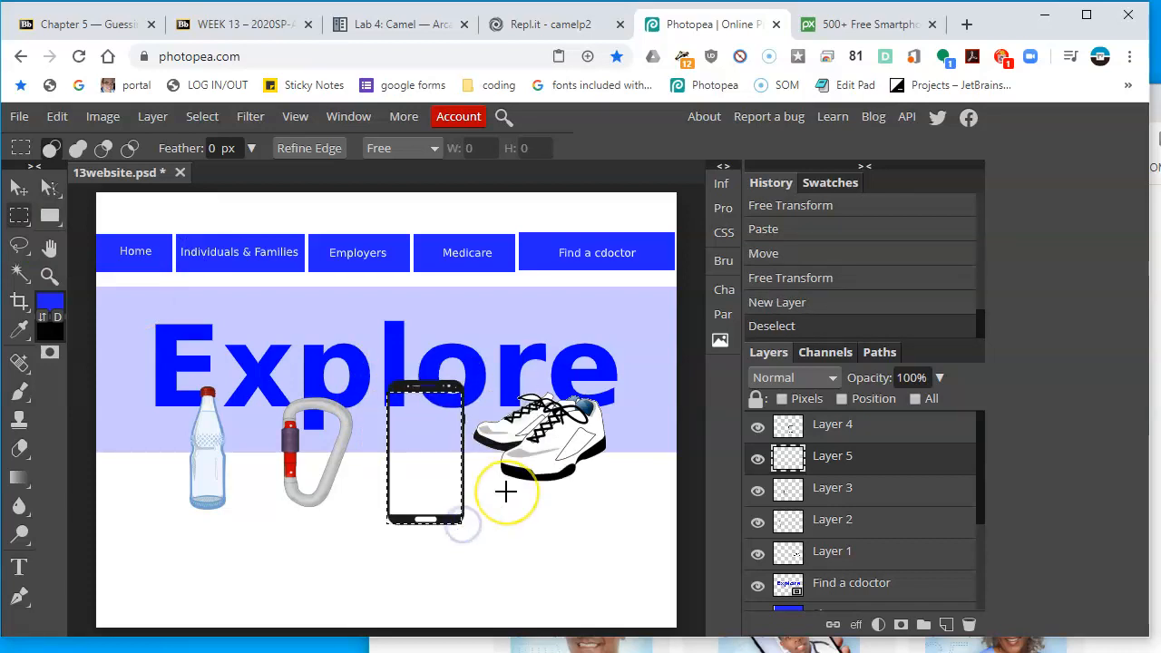
{"action": "left_click", "coordinate": [57, 116]}
{"action": "left_click", "coordinate": [77, 416]}
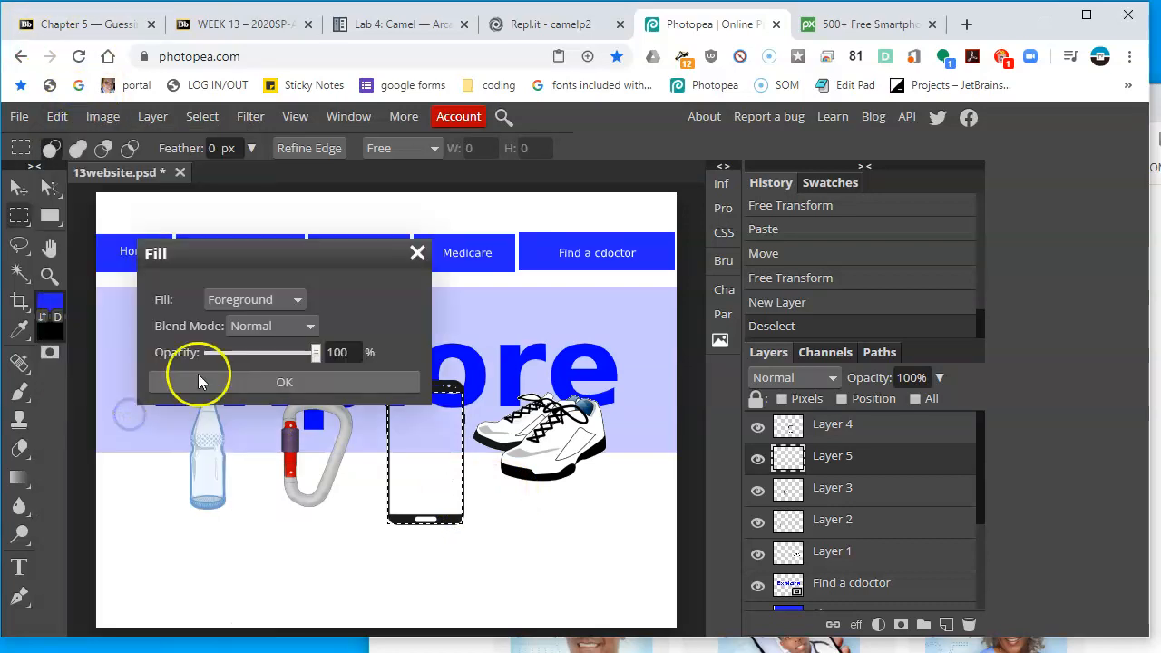
{"action": "left_click", "coordinate": [268, 308]}
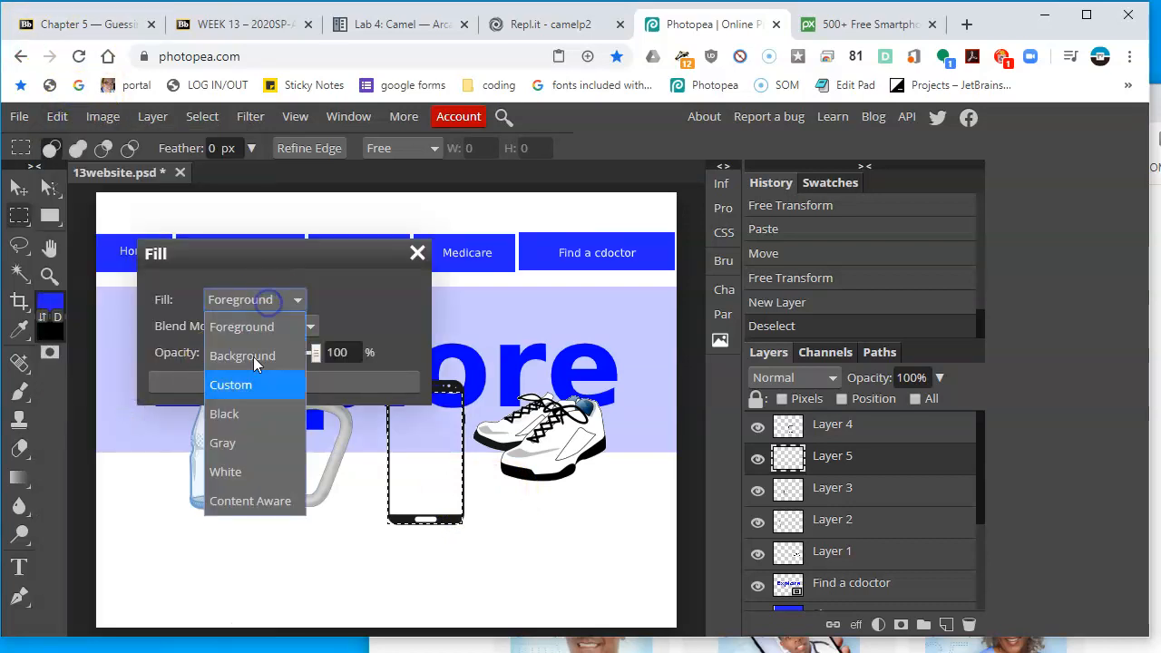
{"action": "left_click", "coordinate": [265, 466]}
{"action": "left_click", "coordinate": [361, 383]}
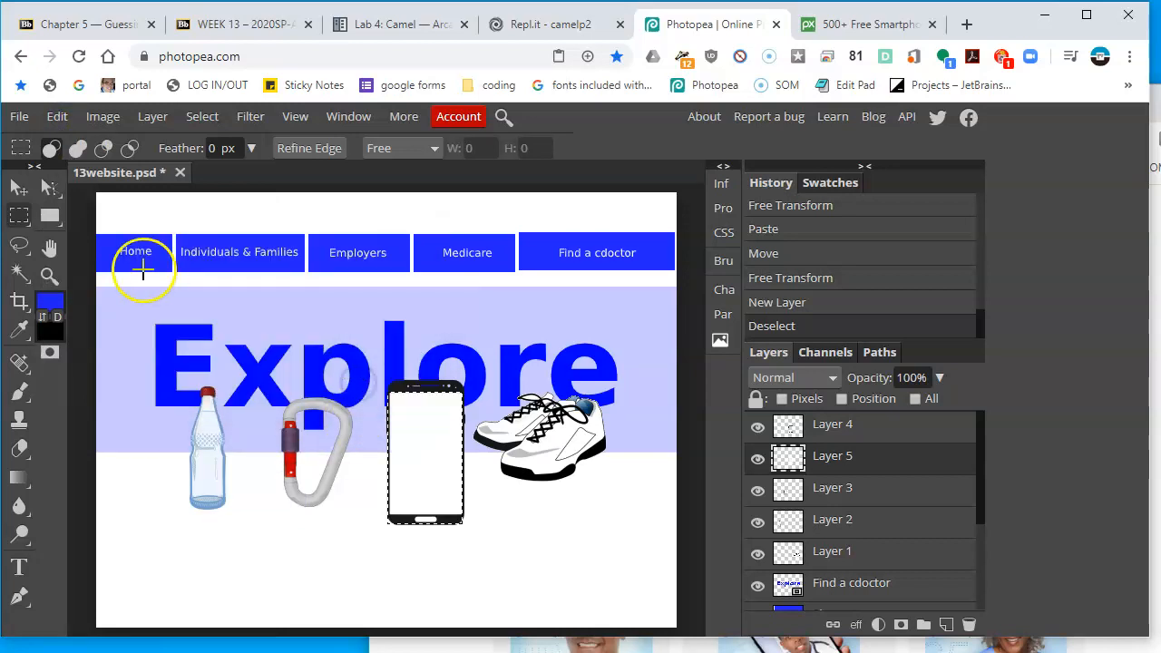
Nudge the white screen fill slightly to fit inside the phone outline, then deselect
{"action": "left_click", "coordinate": [18, 188]}
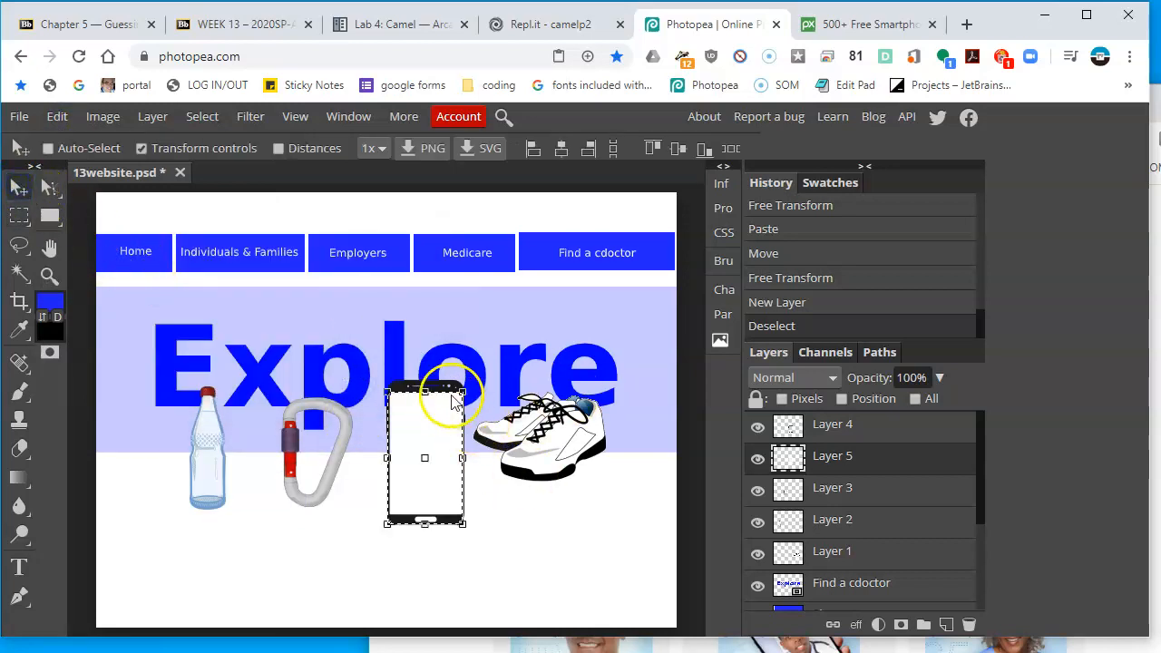
{"action": "scroll", "coordinate": [451, 397], "scroll_direction": "up", "scroll_amount": 2}
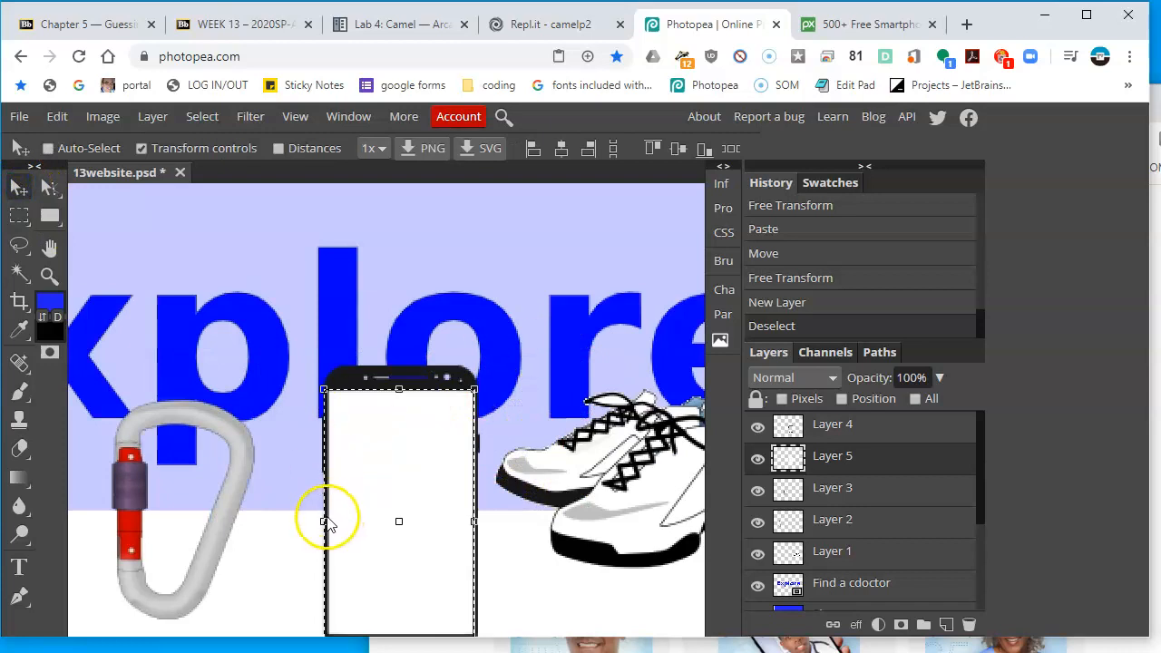
{"action": "left_click_drag", "start_coordinate": [325, 522], "coordinate": [329, 517]}
{"action": "key", "text": "Return"}
{"action": "left_click", "coordinate": [185, 151]}
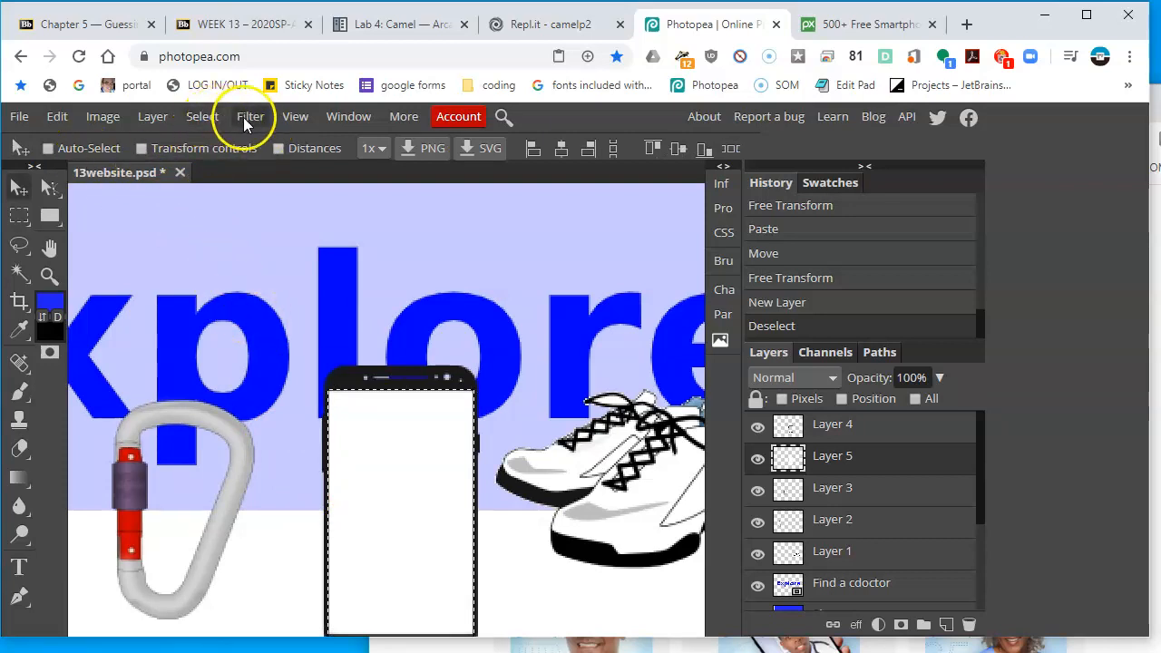
{"action": "left_click", "coordinate": [202, 116]}
{"action": "left_click", "coordinate": [231, 169]}
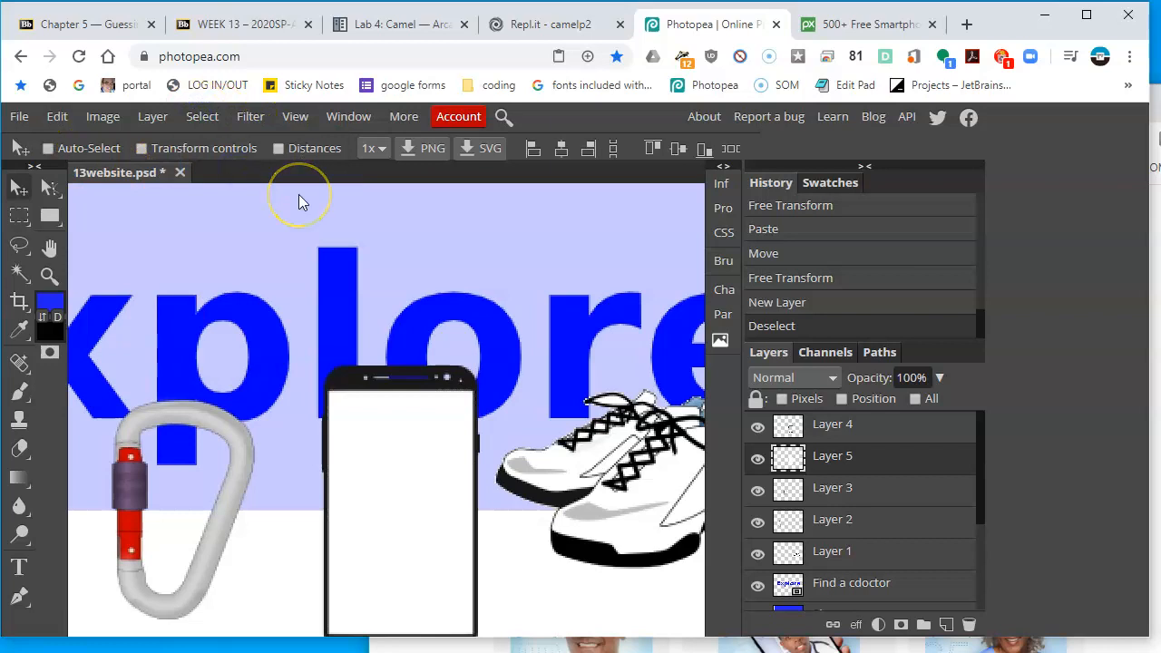
{"action": "key", "text": "ctrl+0"}
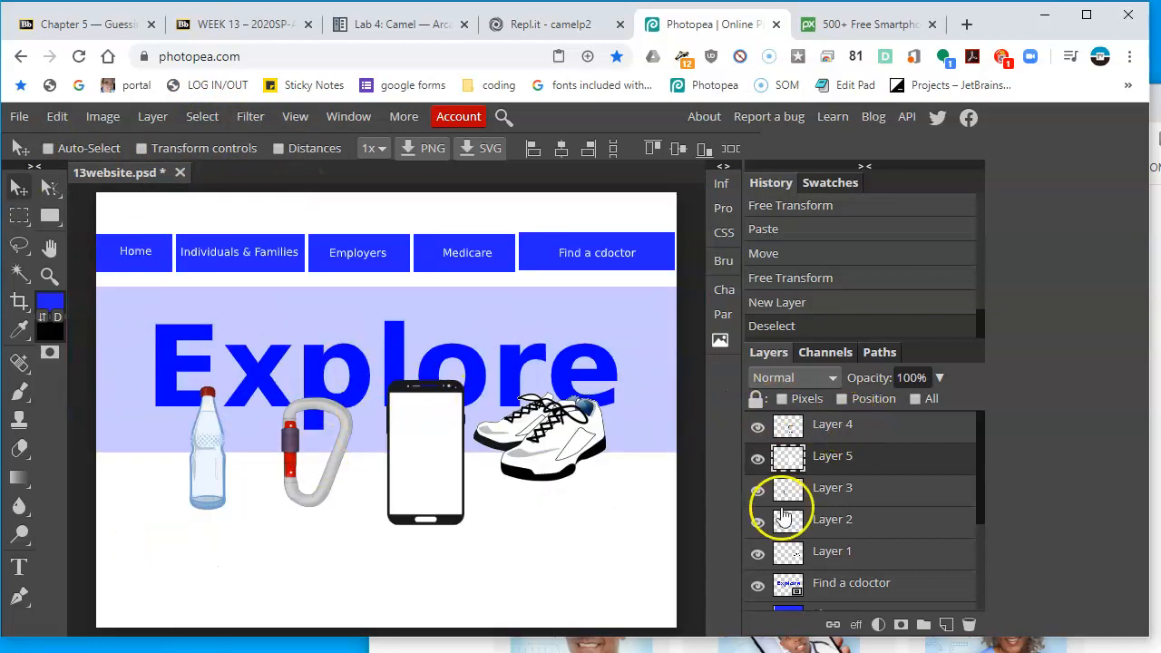
Toggle the Find a cdoctor layer's visibility to check which content it holds
{"action": "left_click", "coordinate": [757, 589]}
{"action": "left_click", "coordinate": [757, 589]}
{"action": "left_click", "coordinate": [758, 589]}
{"action": "left_click", "coordinate": [757, 588]}
{"action": "left_click", "coordinate": [757, 588]}
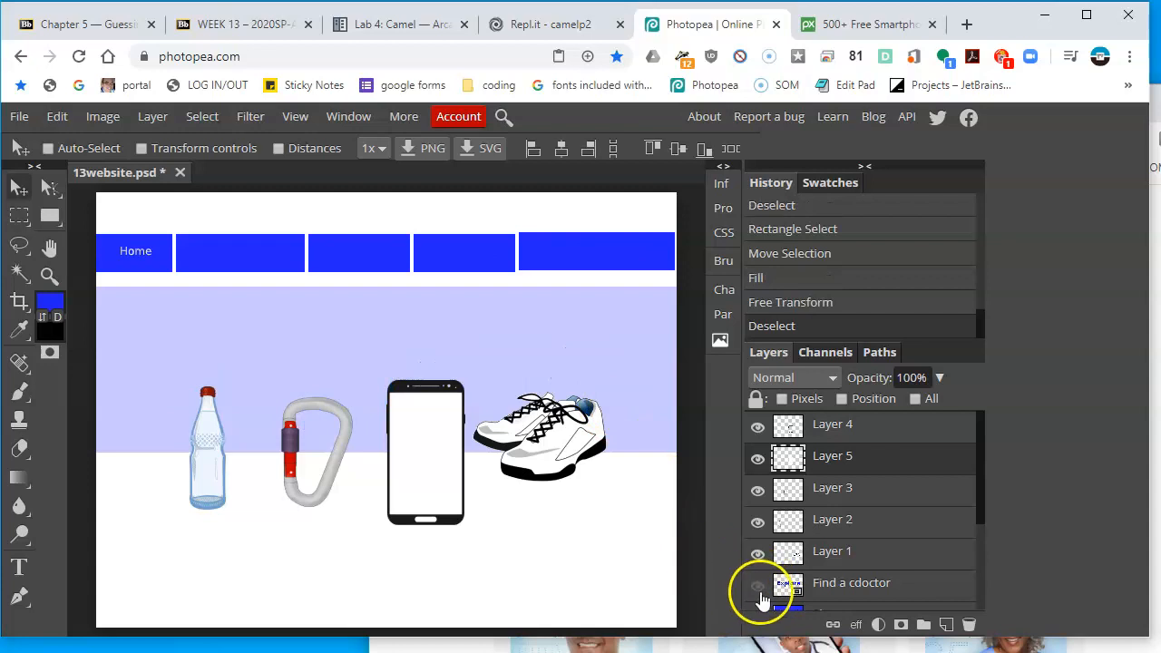
{"action": "left_click", "coordinate": [758, 587]}
Check the Layer 1 contents by toggling its visibility and rename it as Shoes
{"action": "left_click", "coordinate": [757, 554]}
{"action": "left_click", "coordinate": [758, 556]}
{"action": "double_click", "coordinate": [830, 555]}
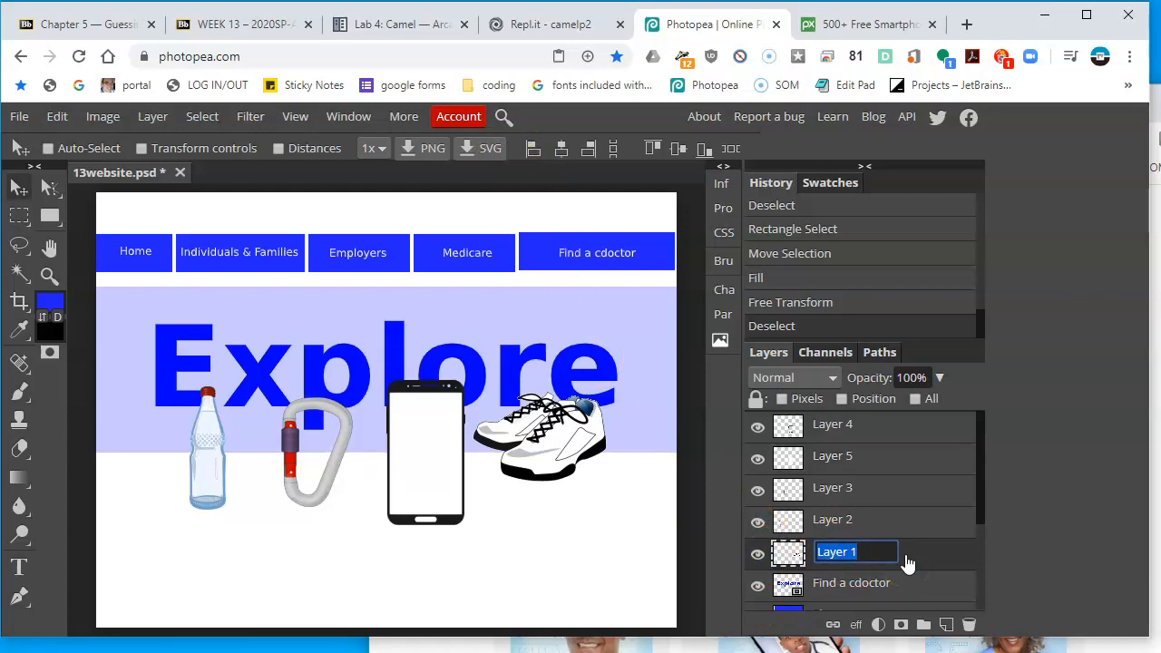
{"action": "key", "text": "Return"}
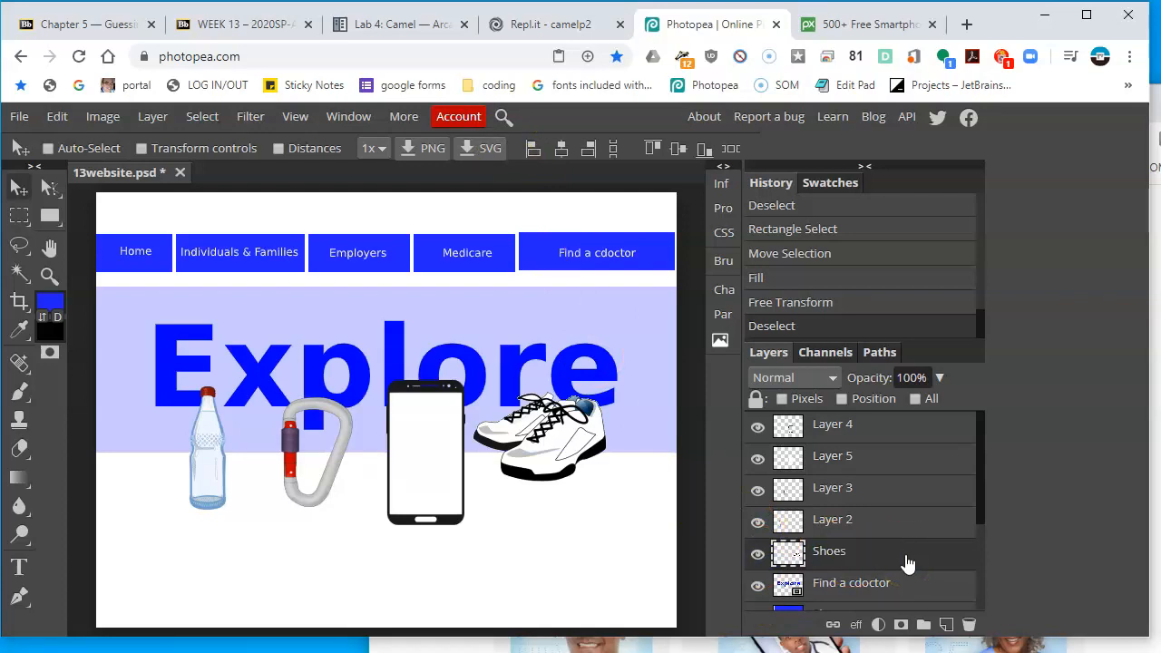
Rename Layer 2 as Bottle
{"action": "left_click", "coordinate": [764, 523]}
{"action": "left_click", "coordinate": [764, 523]}
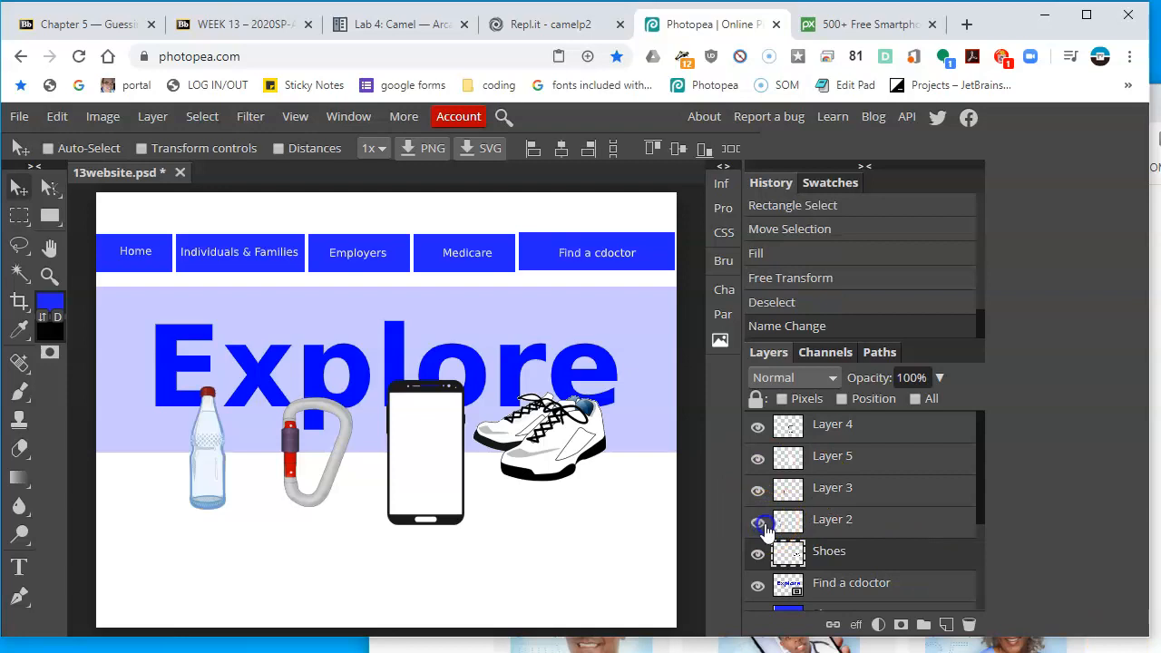
{"action": "left_click", "coordinate": [829, 530]}
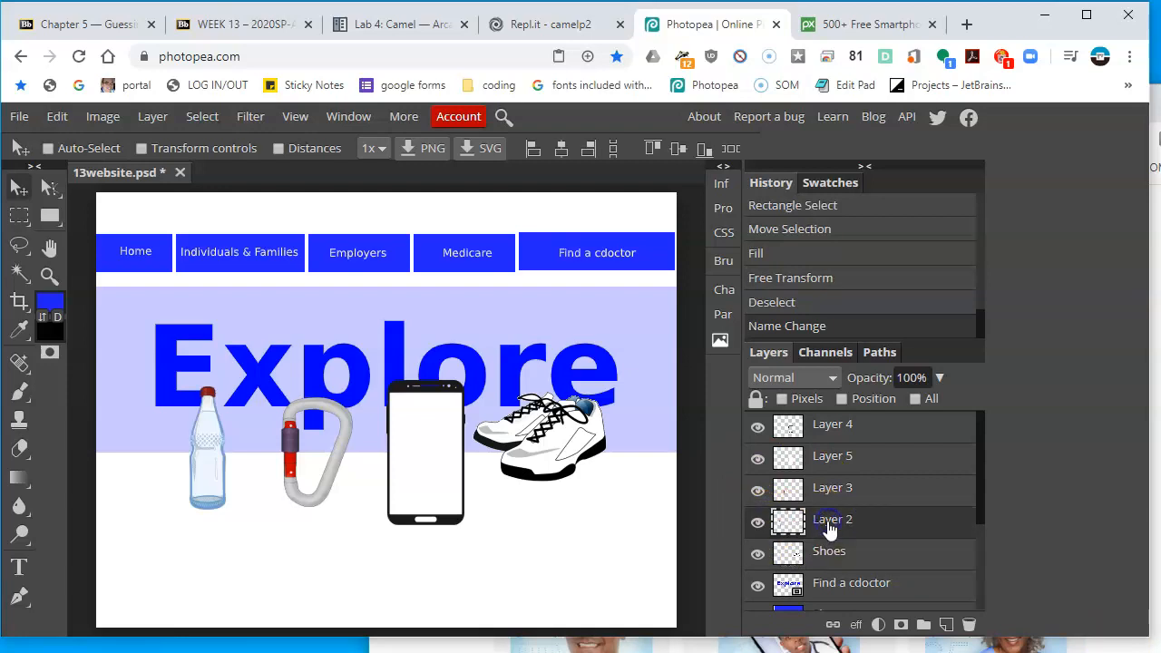
{"action": "double_click", "coordinate": [828, 524]}
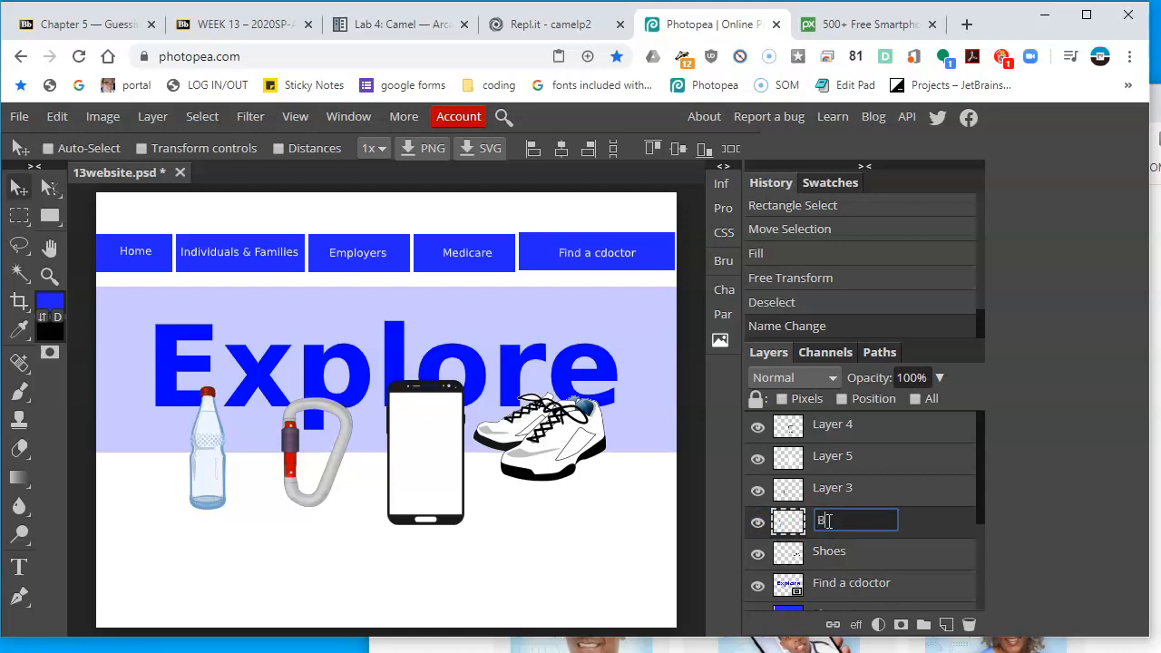
{"action": "key", "text": "Return"}
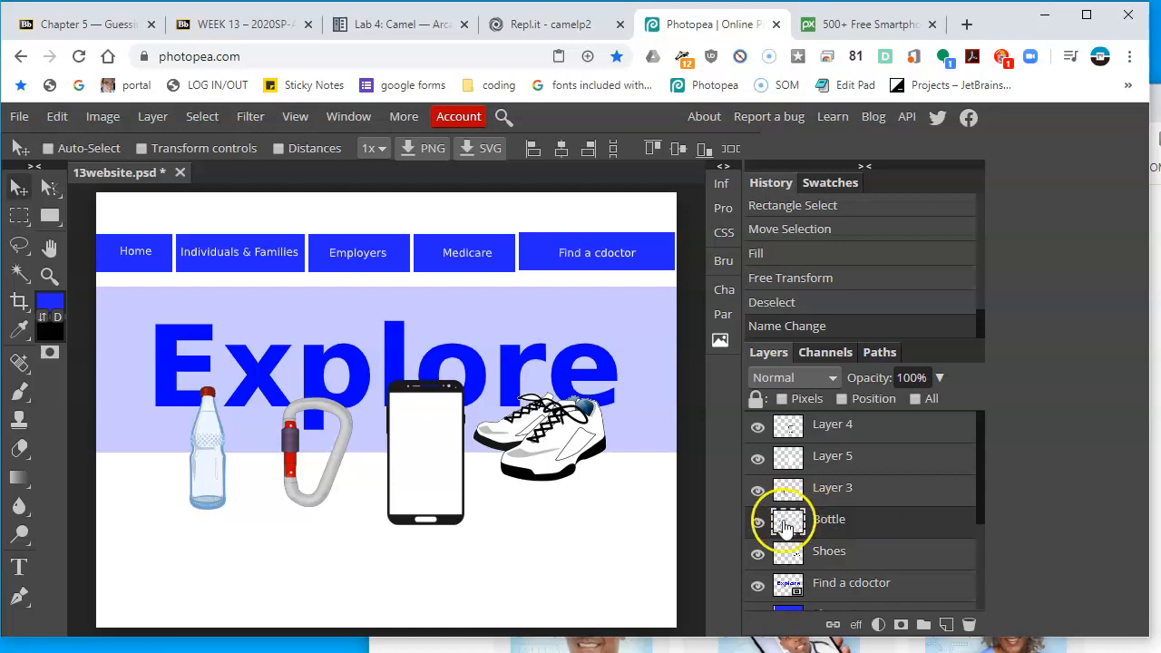
Rename Layer 3 as Carabiner
{"action": "left_click", "coordinate": [750, 496]}
{"action": "left_click", "coordinate": [750, 495]}
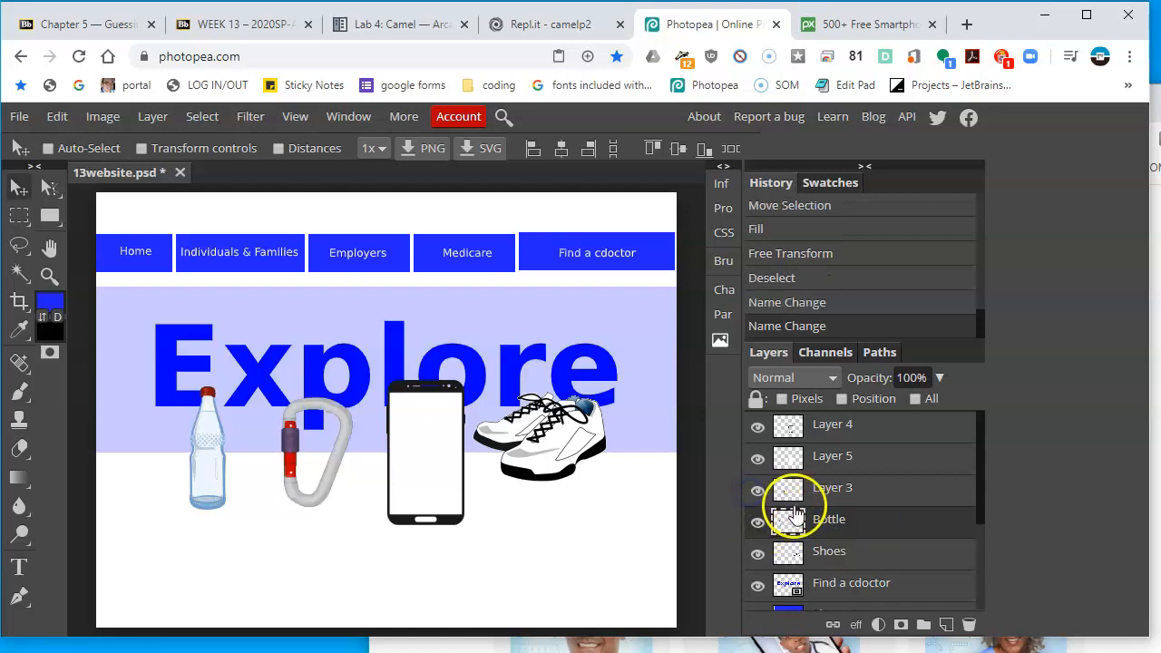
{"action": "double_click", "coordinate": [834, 488]}
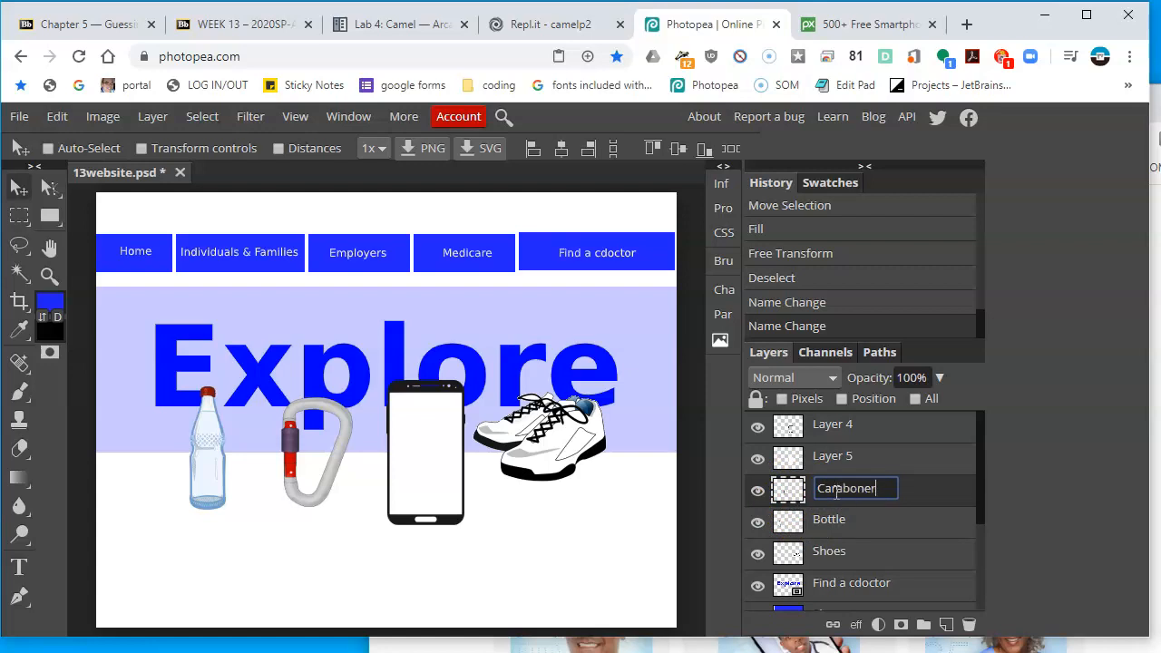
{"action": "key", "text": "Return"}
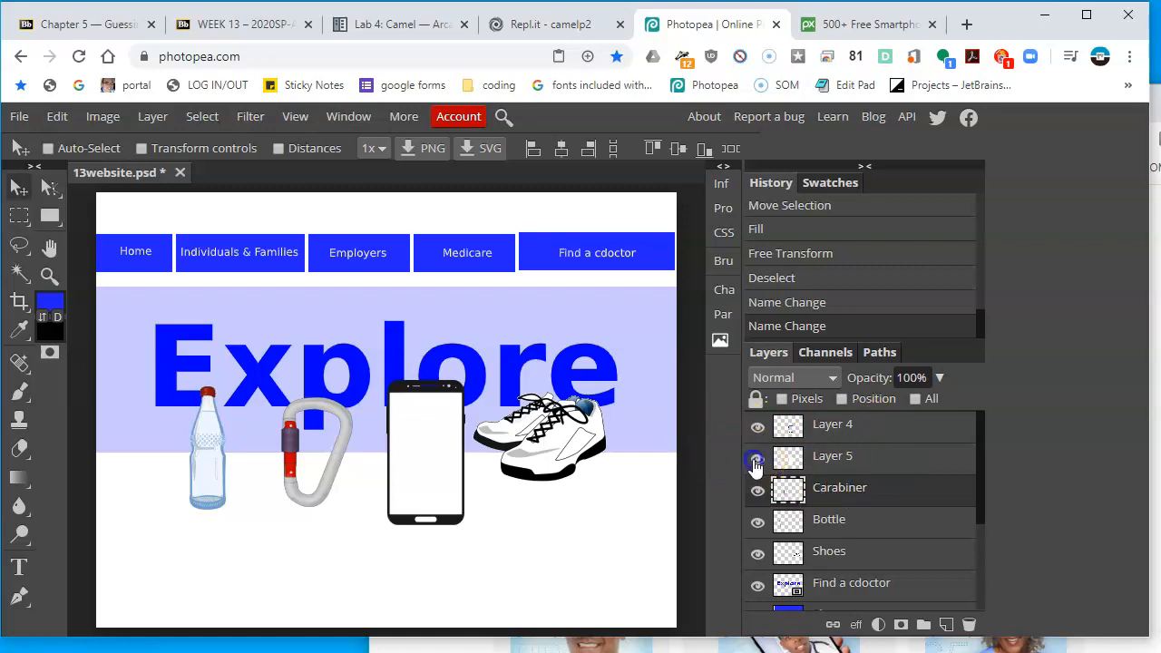
Merge the white screen layer with the smartphone layer
{"action": "left_click", "coordinate": [756, 463]}
{"action": "left_click", "coordinate": [756, 462]}
{"action": "left_click", "coordinate": [756, 426]}
{"action": "left_click", "coordinate": [860, 433]}
{"action": "left_click", "coordinate": [756, 427]}
{"action": "left_click", "coordinate": [824, 465]}
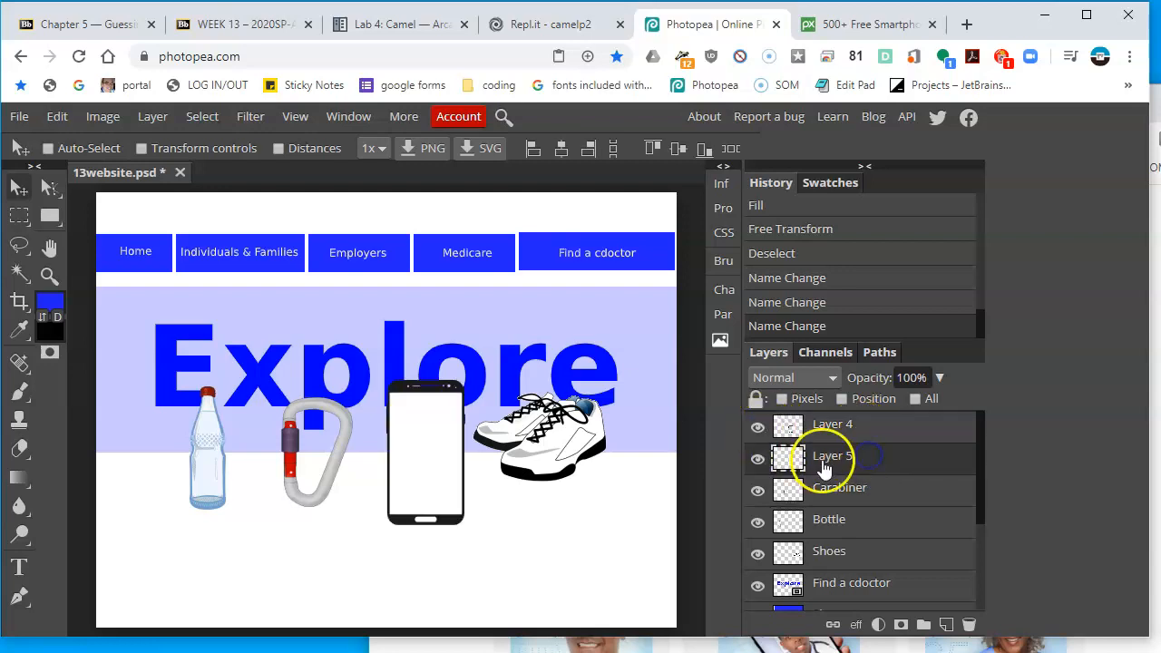
{"action": "right_click", "coordinate": [881, 436]}
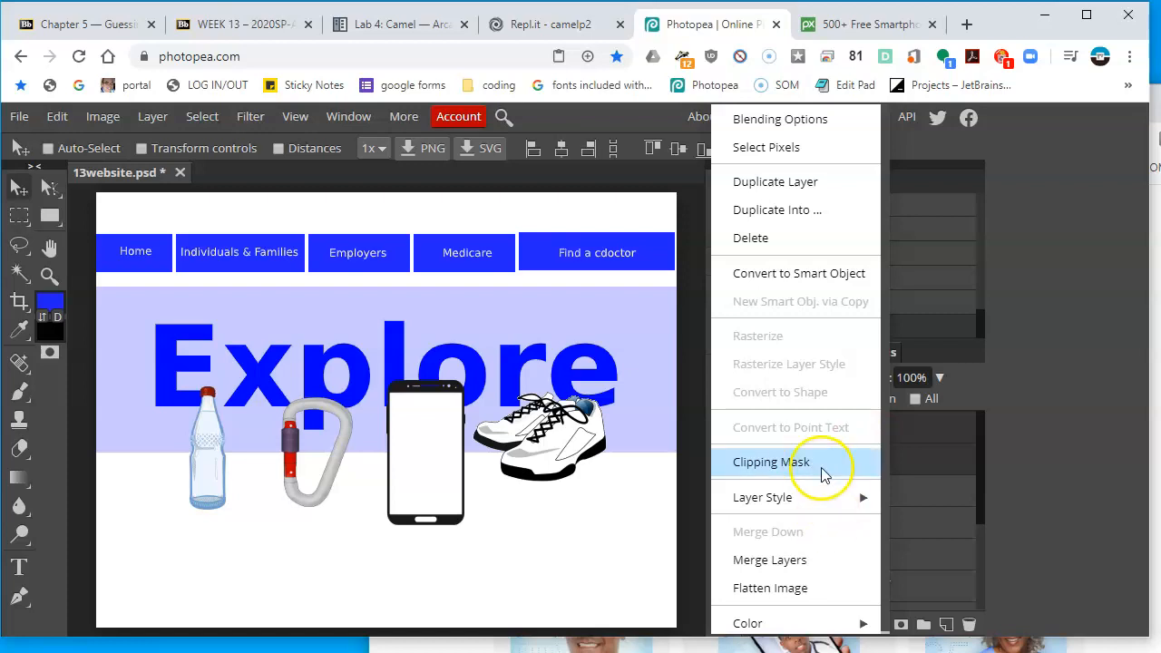
{"action": "left_click", "coordinate": [778, 557]}
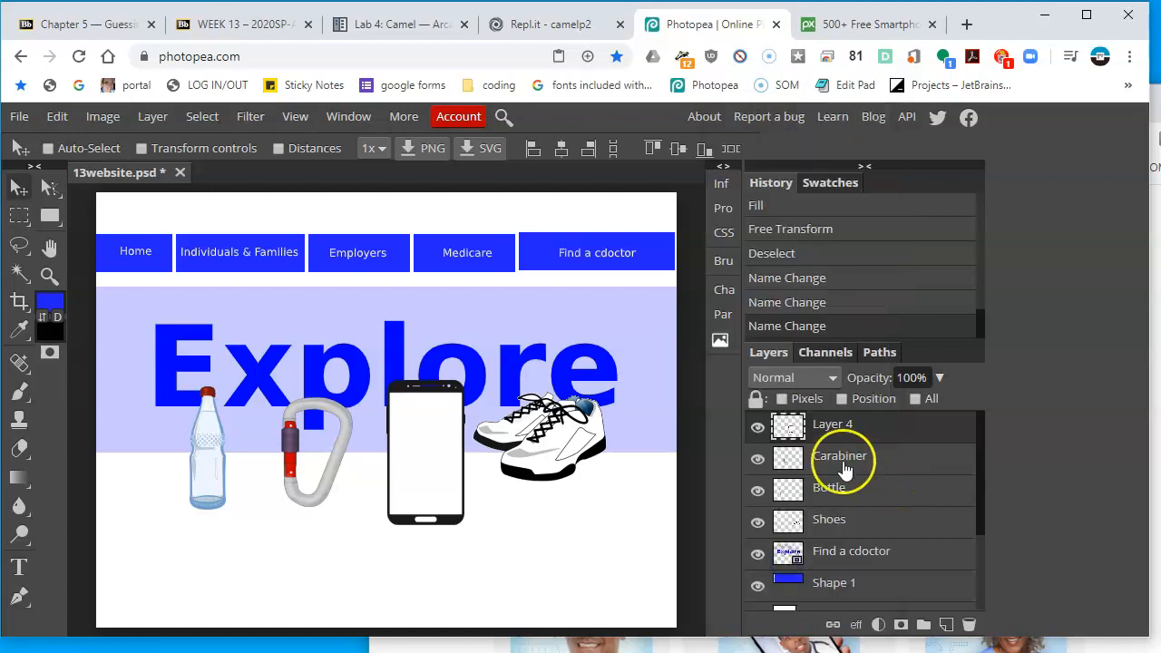
Rename the smartphone layer as Phone
{"action": "left_click", "coordinate": [833, 430]}
{"action": "double_click", "coordinate": [833, 426]}
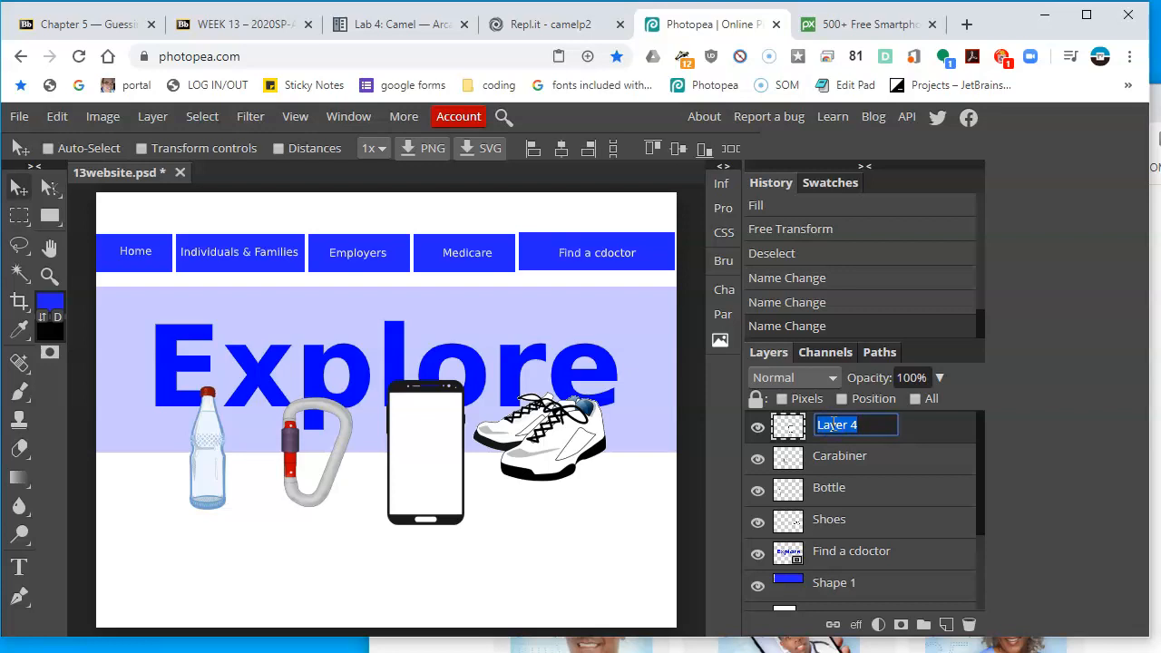
{"action": "type", "text": "Phone"}
{"action": "key", "text": "Return"}
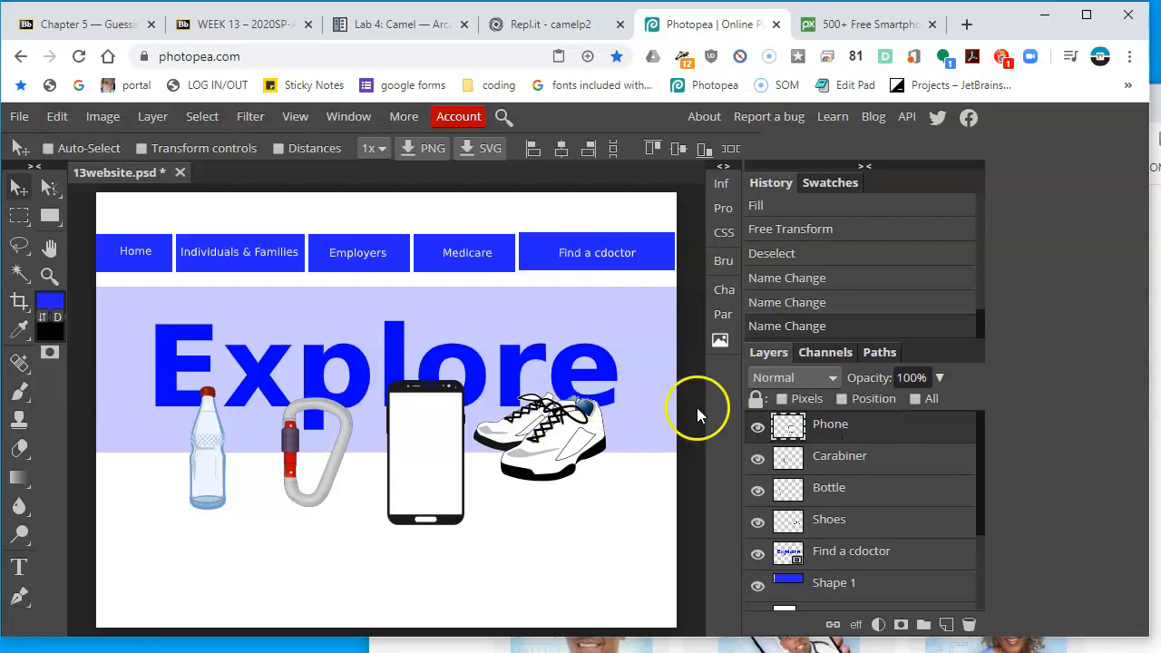
Select the banner shape layer and switch to the browser showing the reference homepage
{"action": "left_click", "coordinate": [849, 592]}
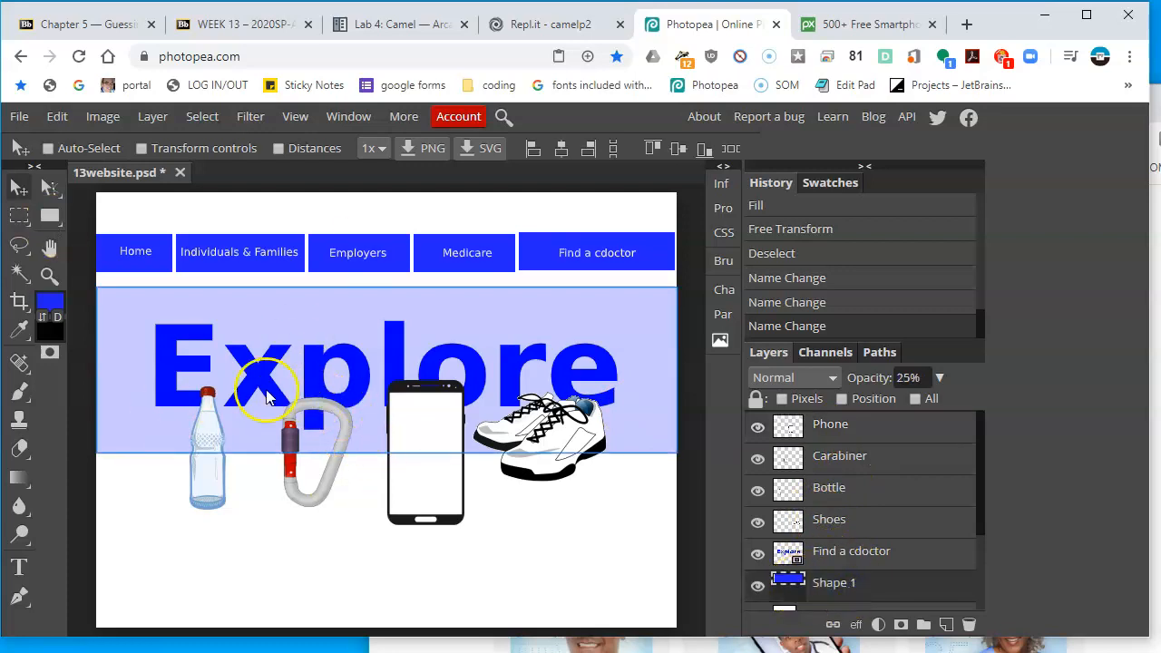
{"action": "key", "text": "alt+Tab"}
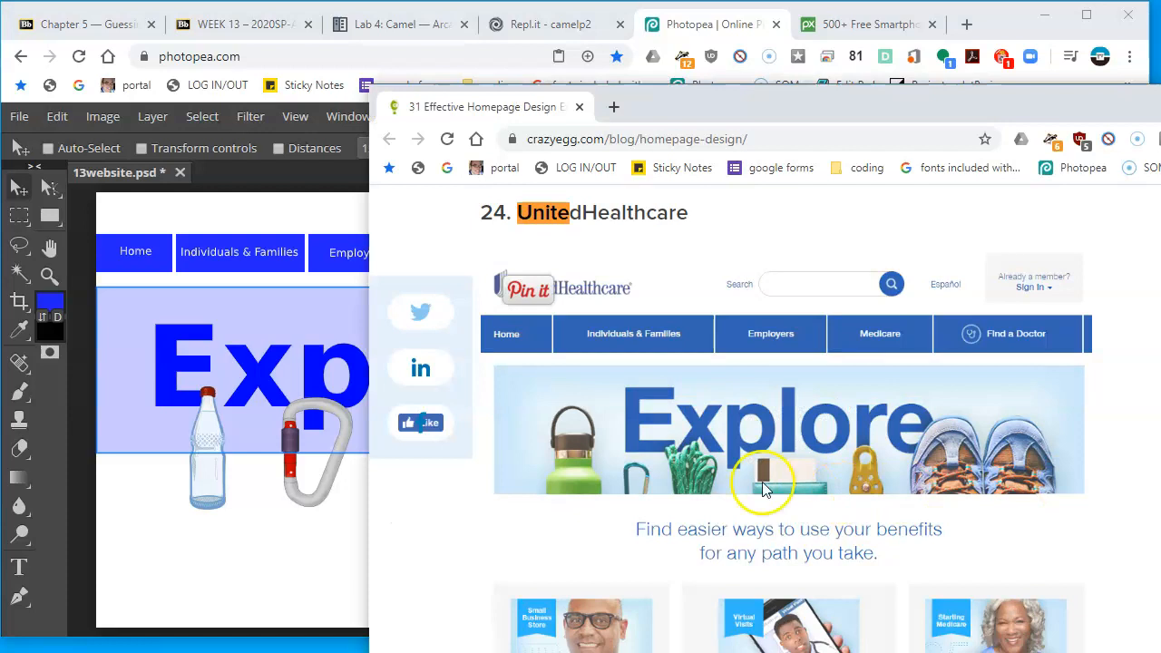
Return to the Photopea document and check the layer stack around the Phone and Find a cdoctor layers
{"action": "left_click", "coordinate": [283, 524]}
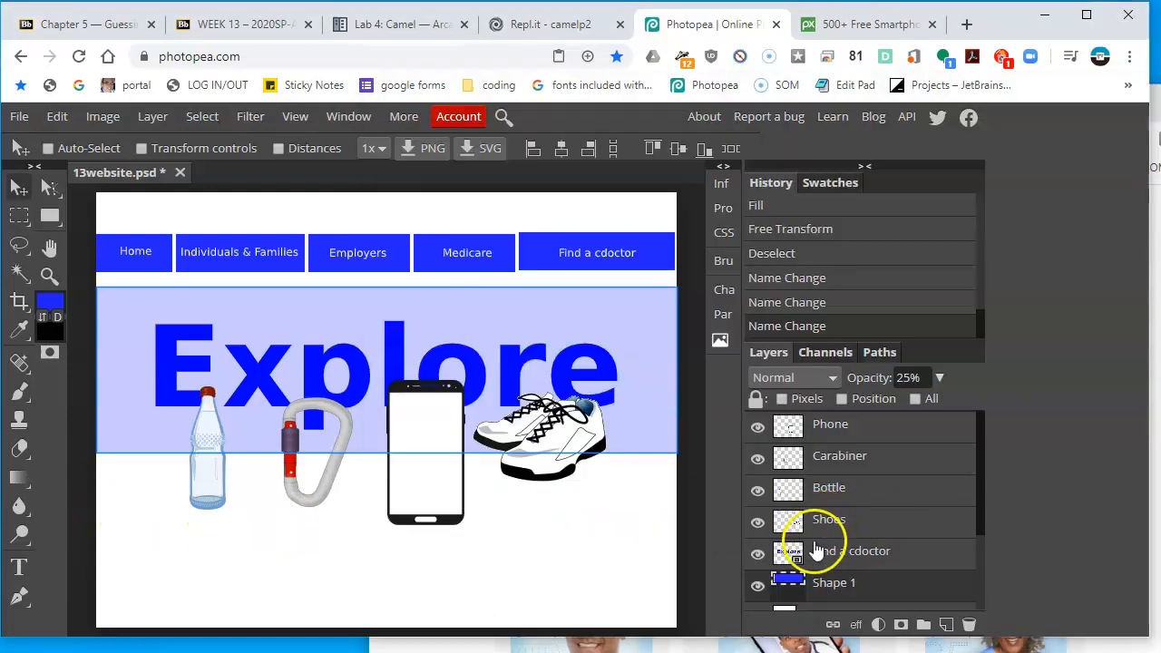
{"action": "left_click", "coordinate": [860, 426]}
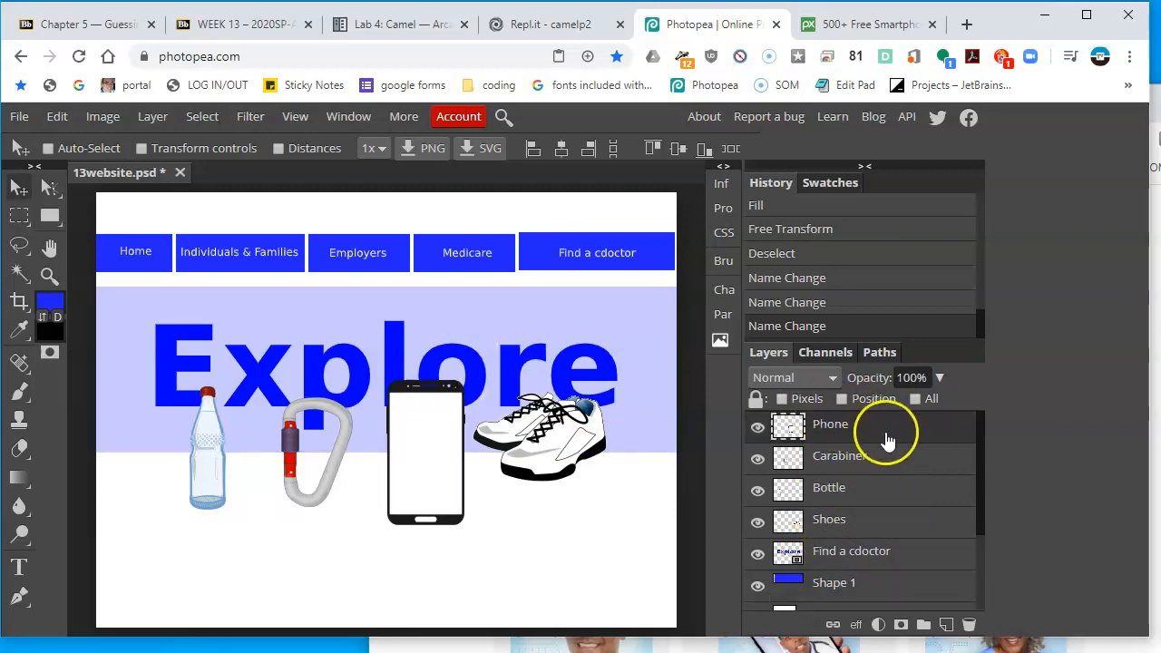
{"action": "left_click", "coordinate": [900, 562]}
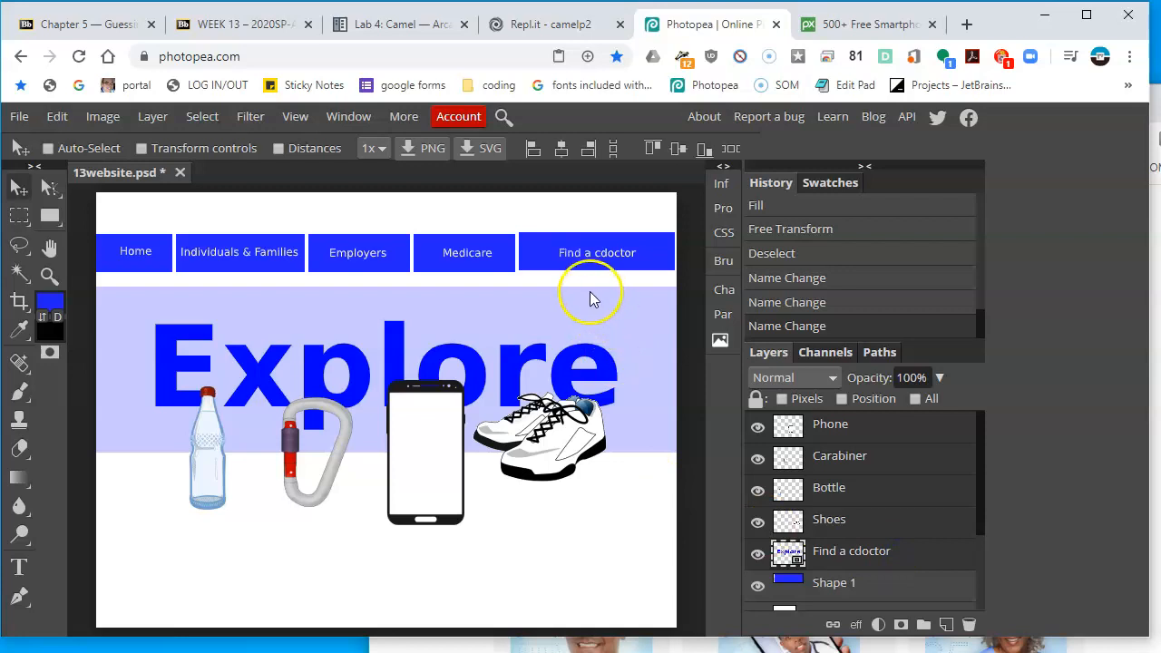
{"action": "left_click", "coordinate": [757, 555]}
{"action": "left_click", "coordinate": [757, 555]}
{"action": "left_click", "coordinate": [757, 555]}
{"action": "left_click", "coordinate": [758, 555]}
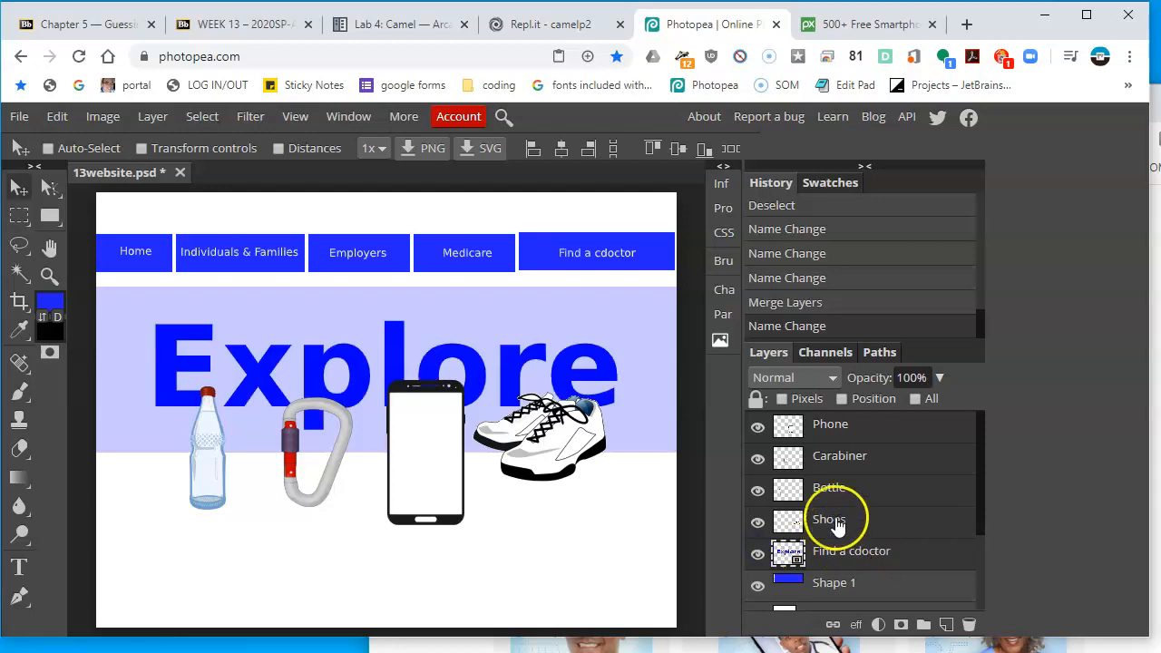
Combine the Phone, Carabiner, Bottle and Shoes image layers into a single smart object
{"action": "left_click", "coordinate": [863, 425]}
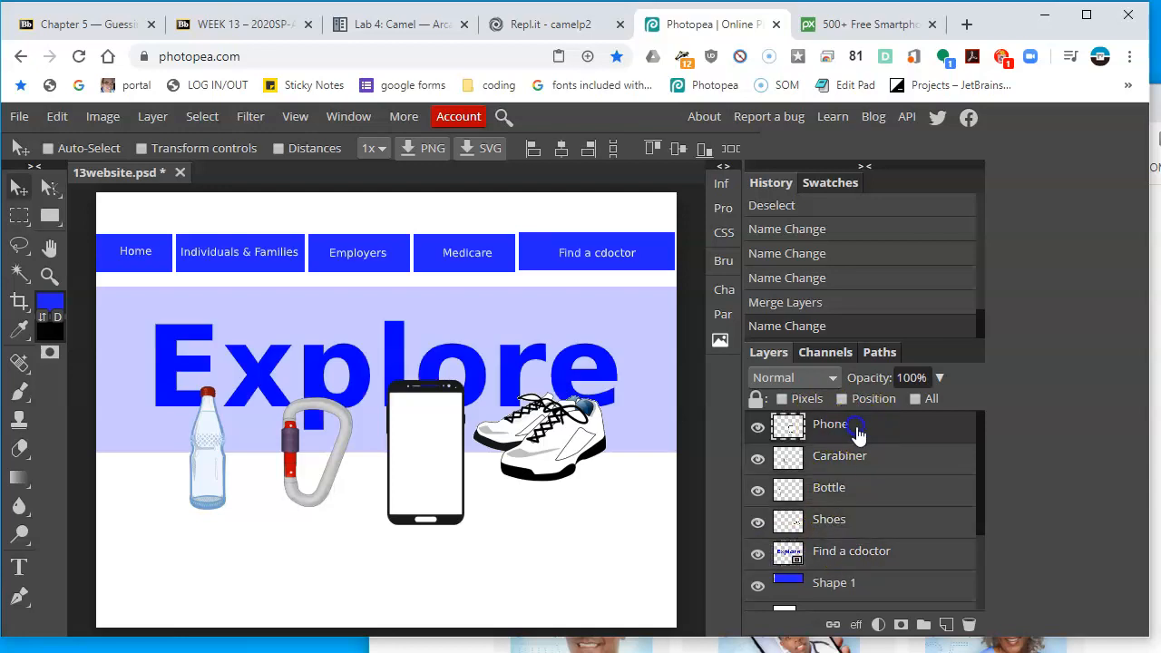
{"action": "left_click", "coordinate": [866, 519]}
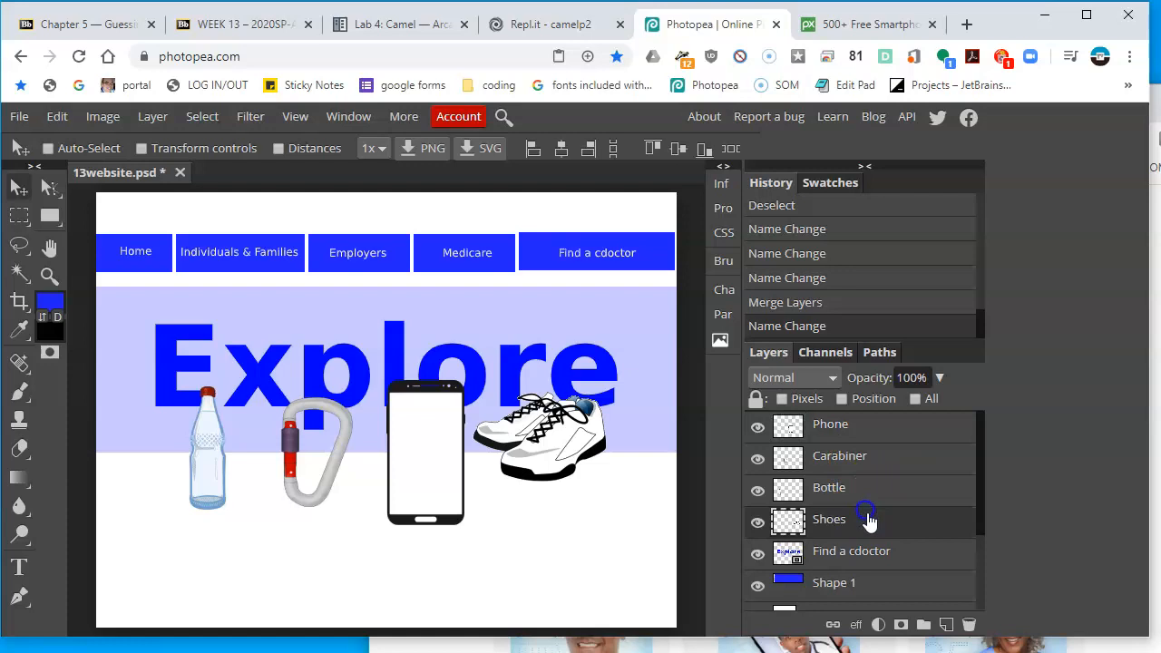
{"action": "left_click", "coordinate": [857, 425], "text": "shift"}
{"action": "right_click", "coordinate": [858, 435]}
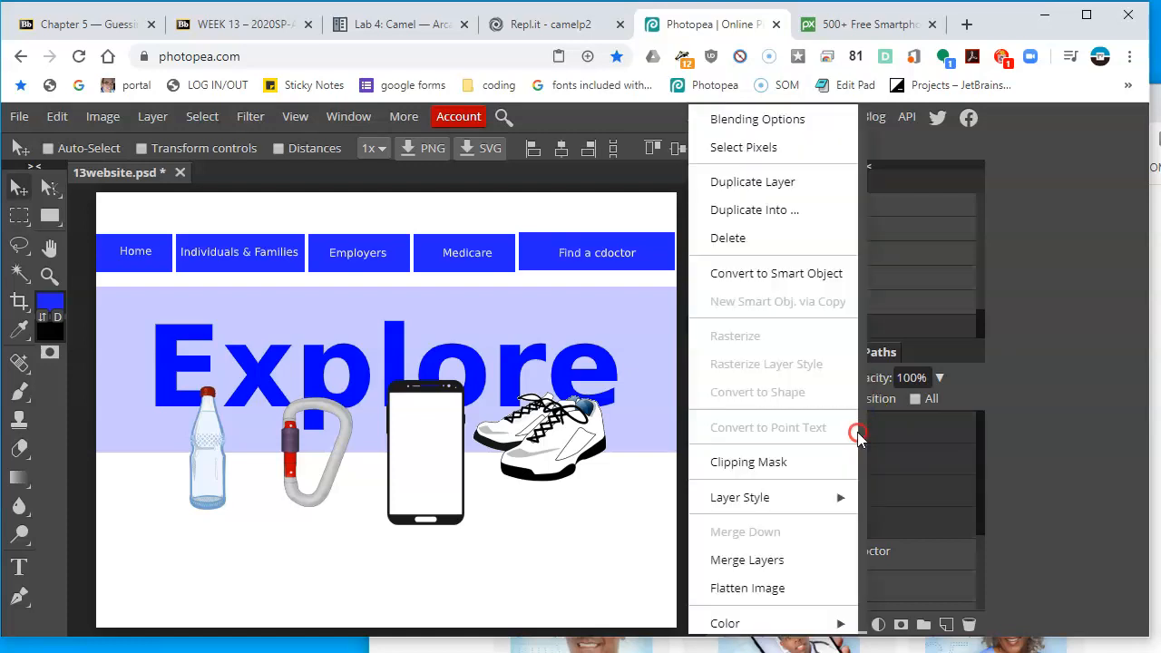
{"action": "left_click", "coordinate": [764, 273]}
Load the banner shape as a selection and try adding a raster mask to the banner layer
{"action": "left_click", "coordinate": [762, 425]}
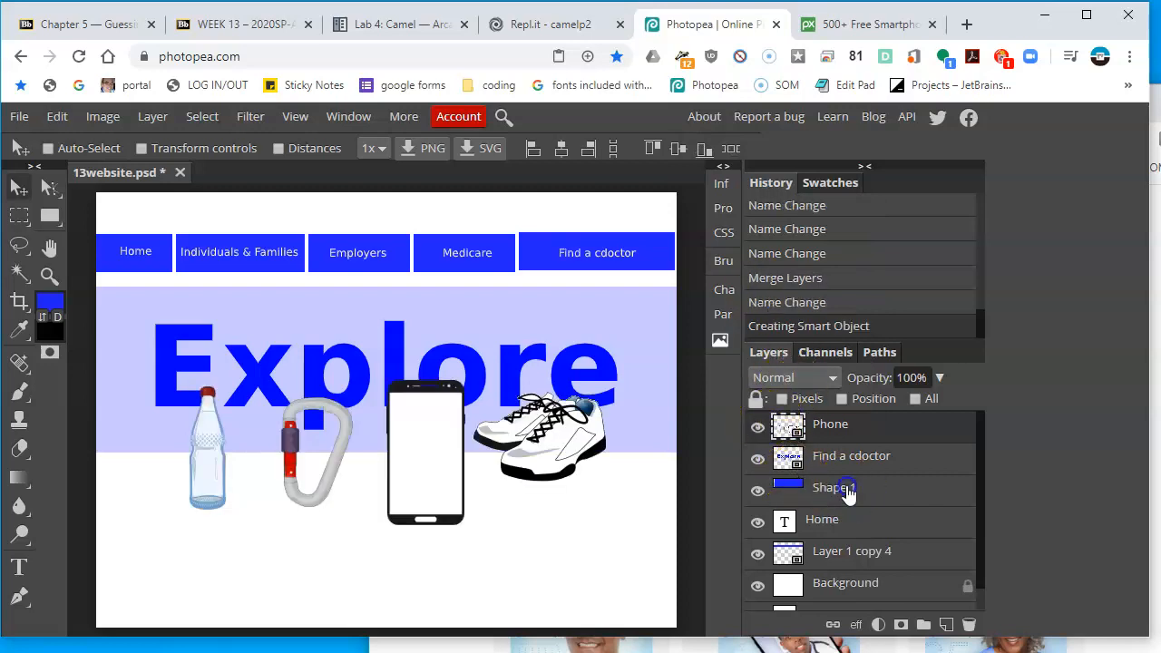
{"action": "left_click", "coordinate": [821, 487]}
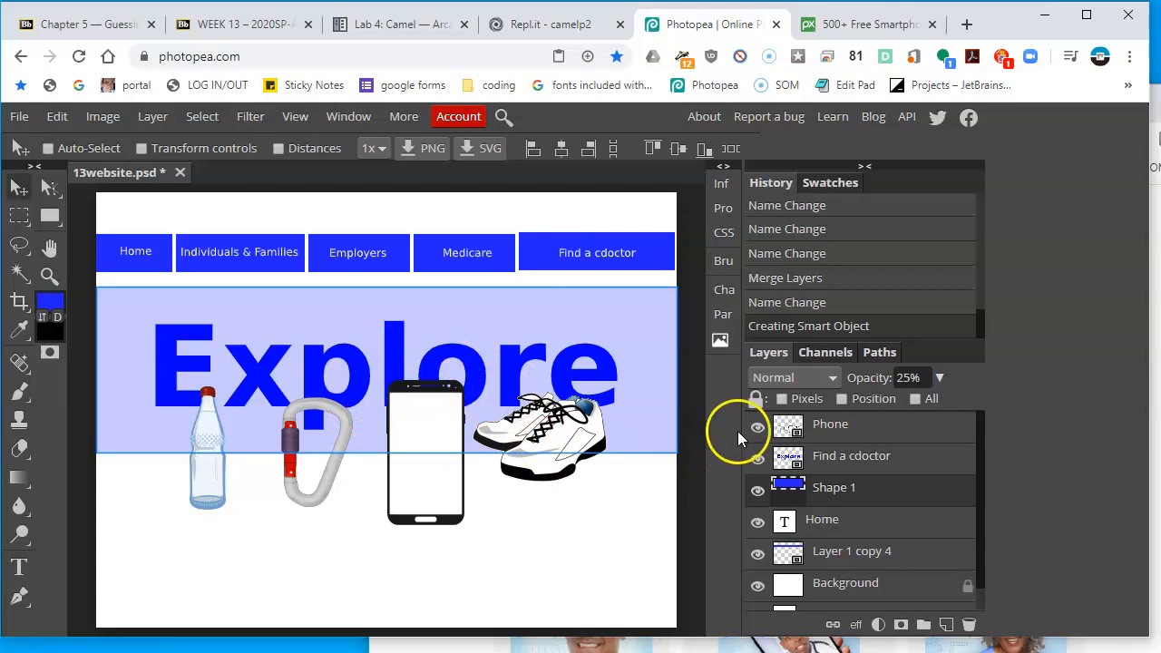
{"action": "left_click", "coordinate": [791, 490], "text": "ctrl"}
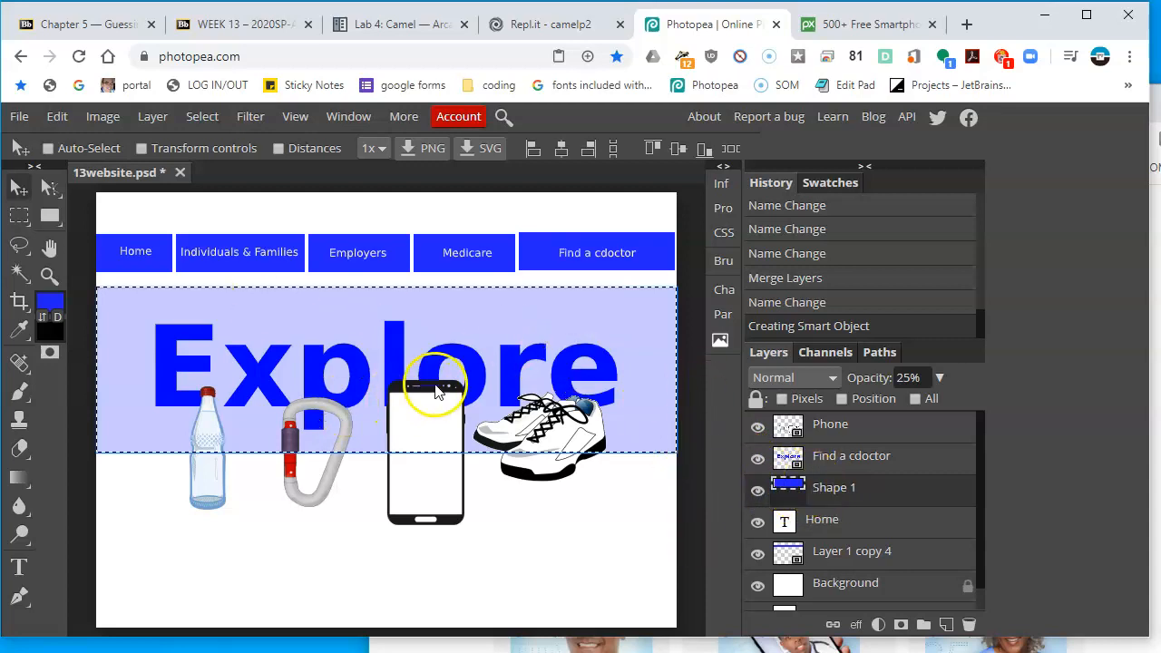
{"action": "left_click", "coordinate": [57, 117]}
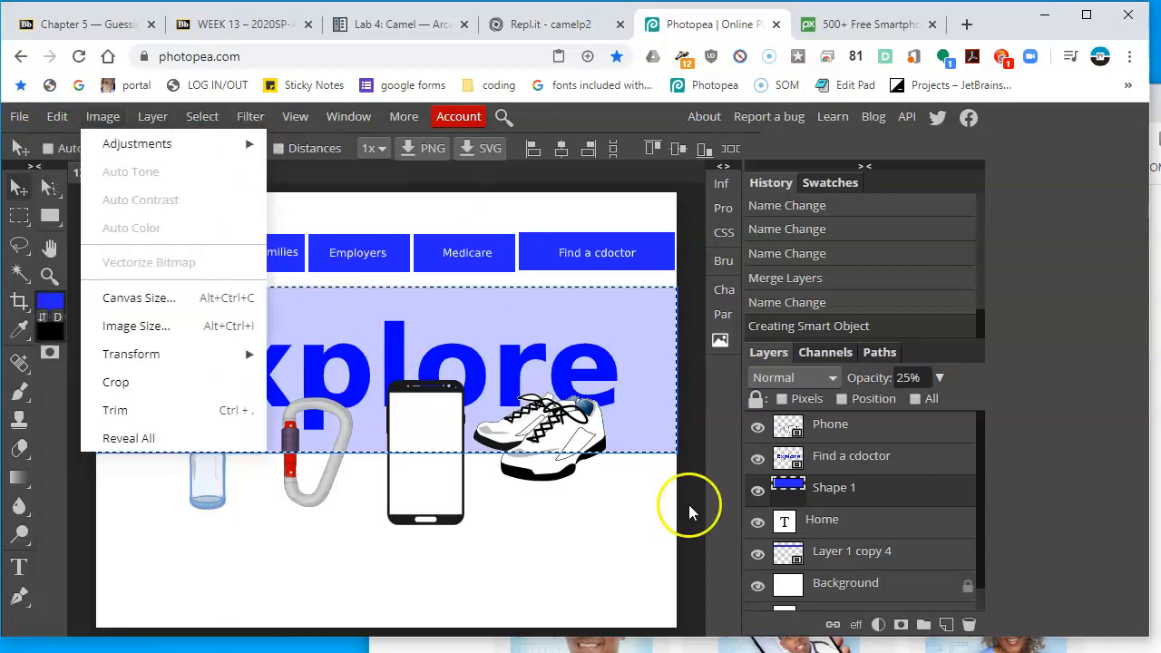
{"action": "left_click", "coordinate": [902, 626]}
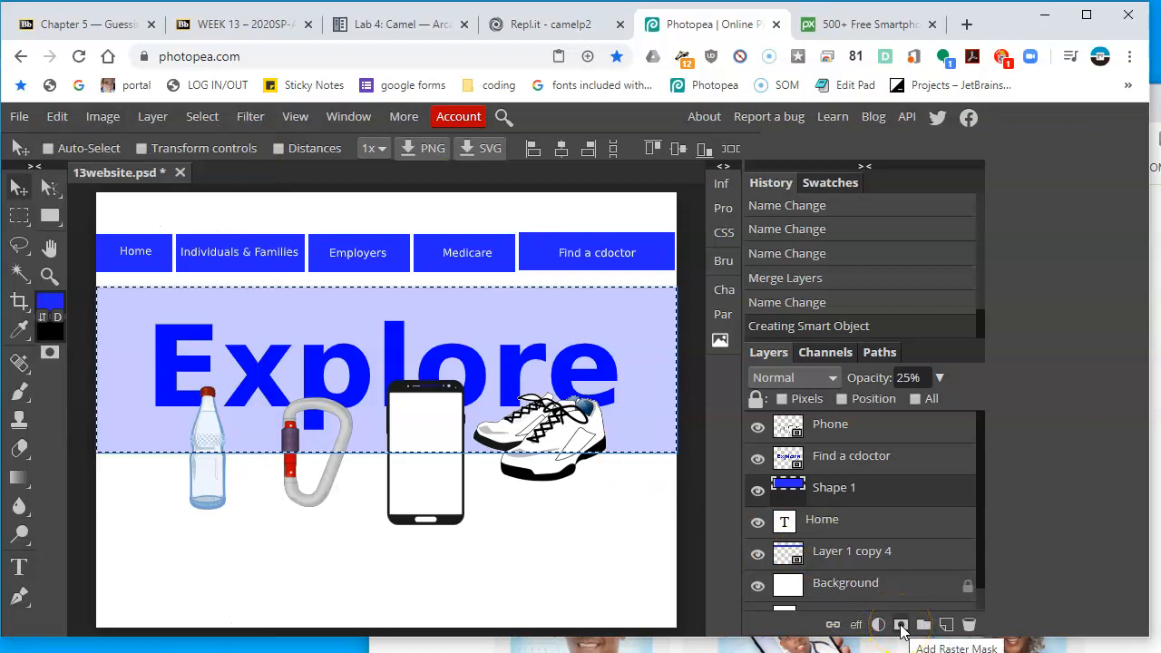
{"action": "left_click", "coordinate": [903, 628]}
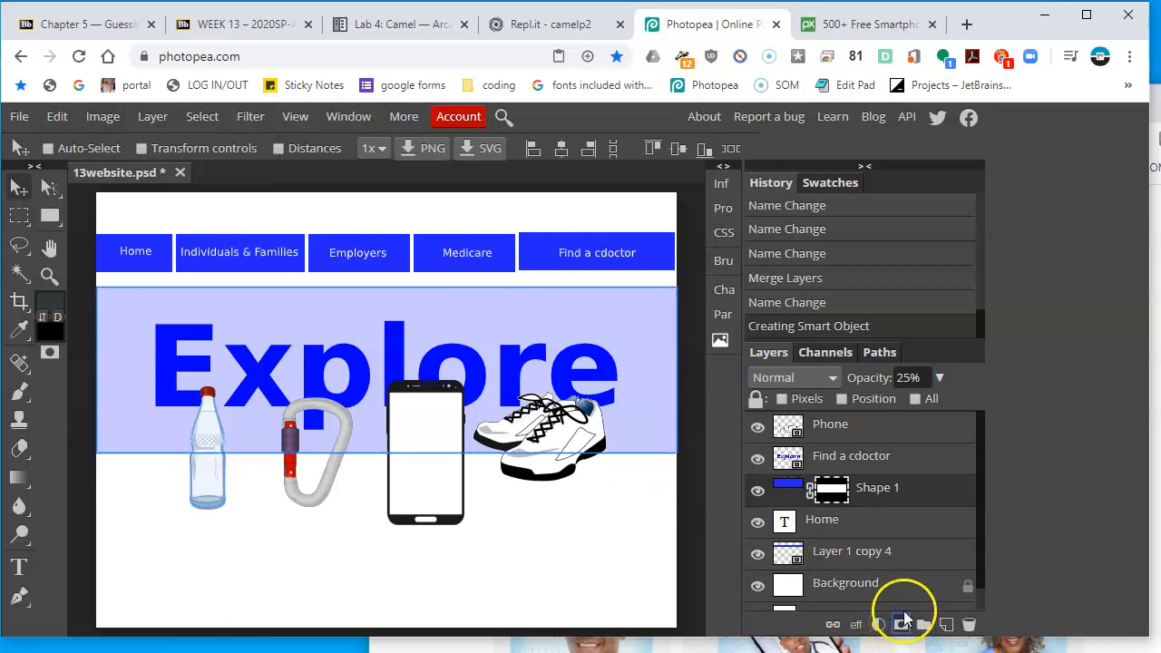
{"action": "key", "text": "ctrl+z"}
Try masking the Phone smart object with the banner shape selection
{"action": "left_click", "coordinate": [856, 467]}
{"action": "left_click", "coordinate": [869, 424]}
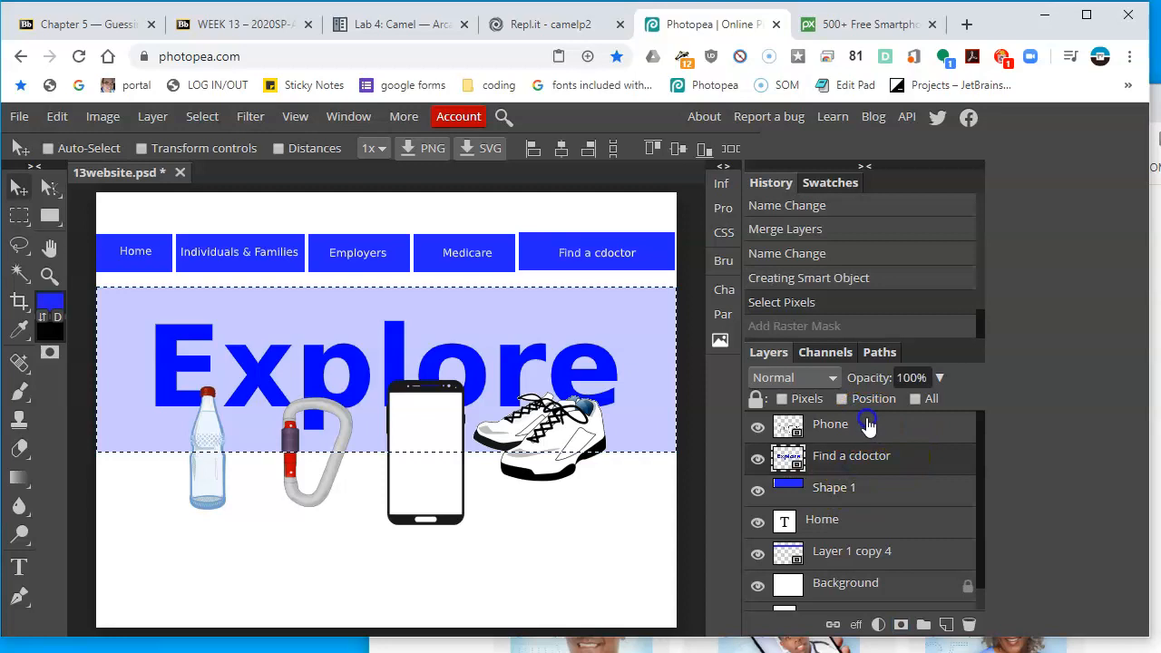
{"action": "left_click", "coordinate": [900, 625]}
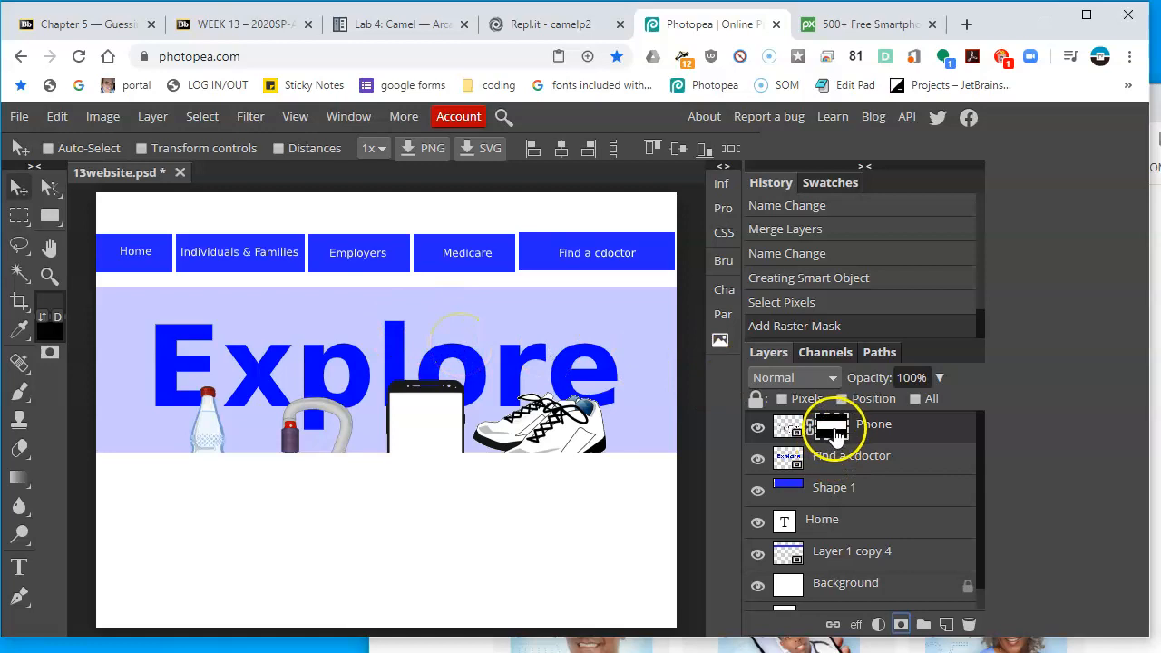
{"action": "key", "text": "ctrl+z"}
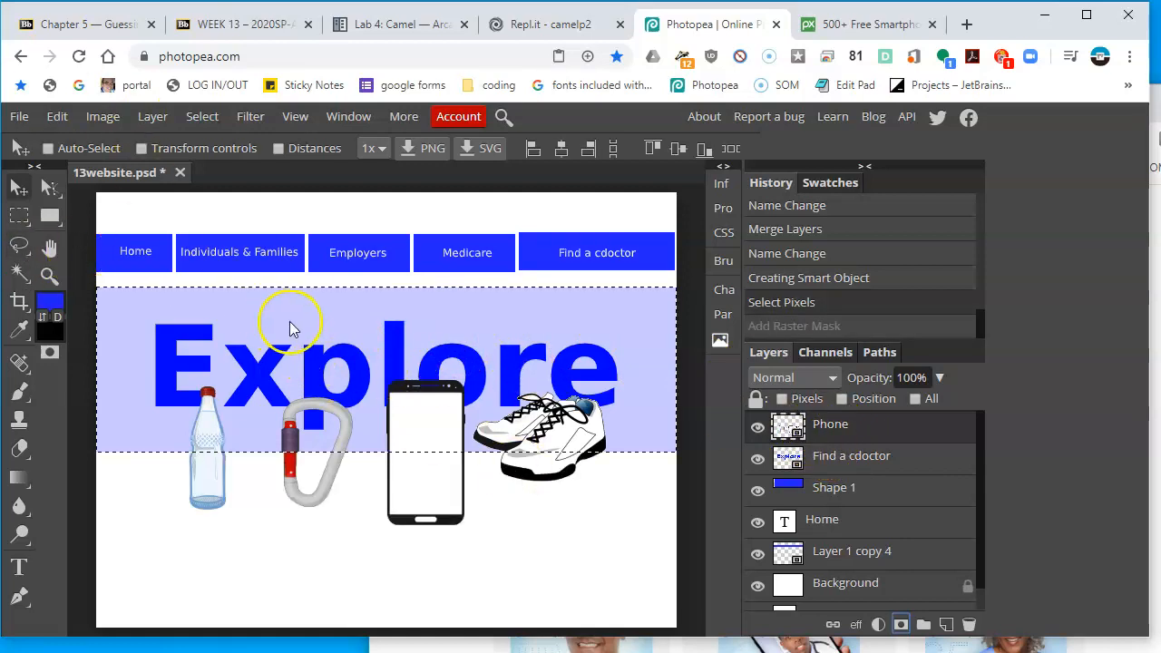
Draw a rectangular selection over the banner area and add a raster mask from it to the Phone smart object
{"action": "left_click", "coordinate": [203, 116]}
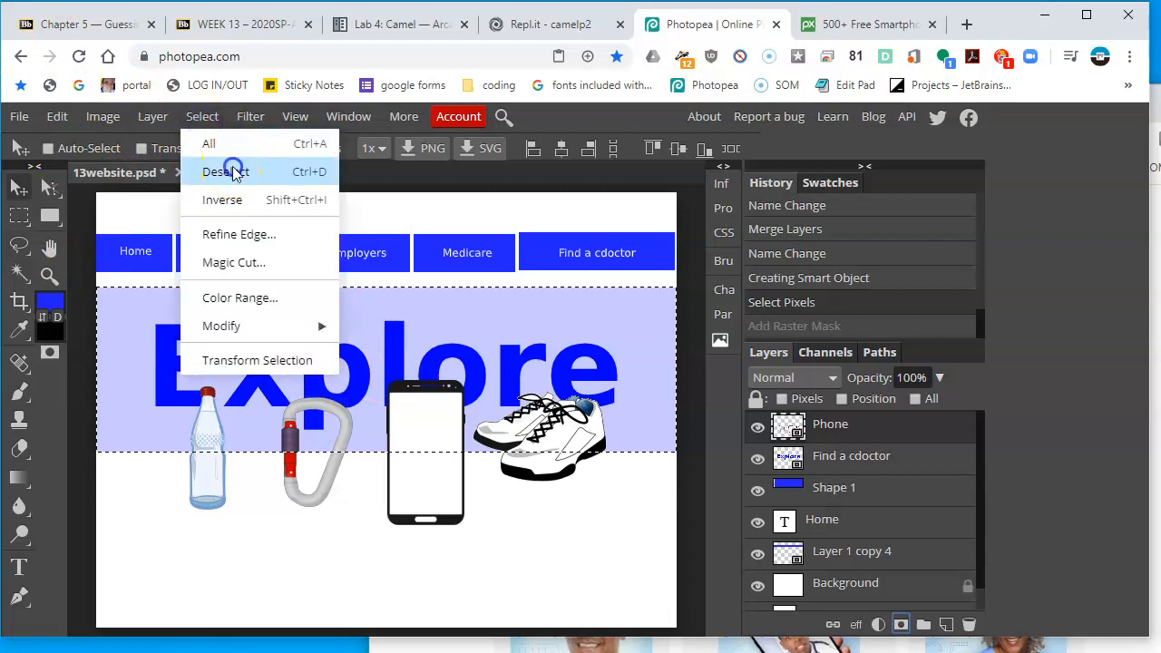
{"action": "left_click", "coordinate": [234, 169]}
{"action": "left_click", "coordinate": [19, 215]}
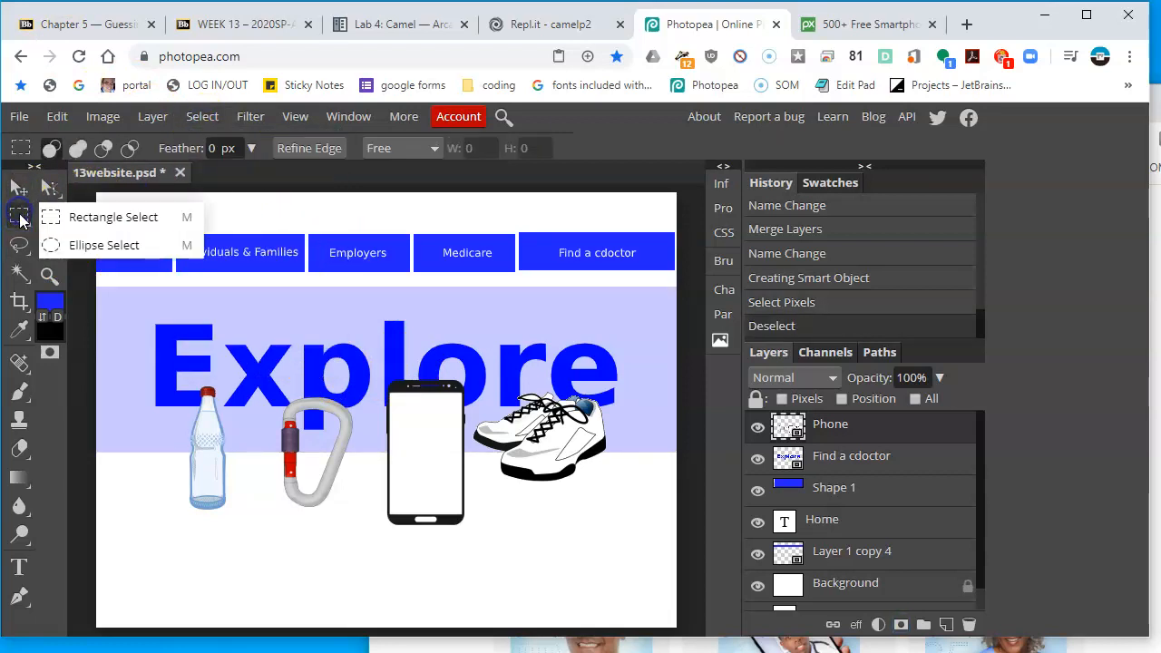
{"action": "left_click", "coordinate": [124, 218]}
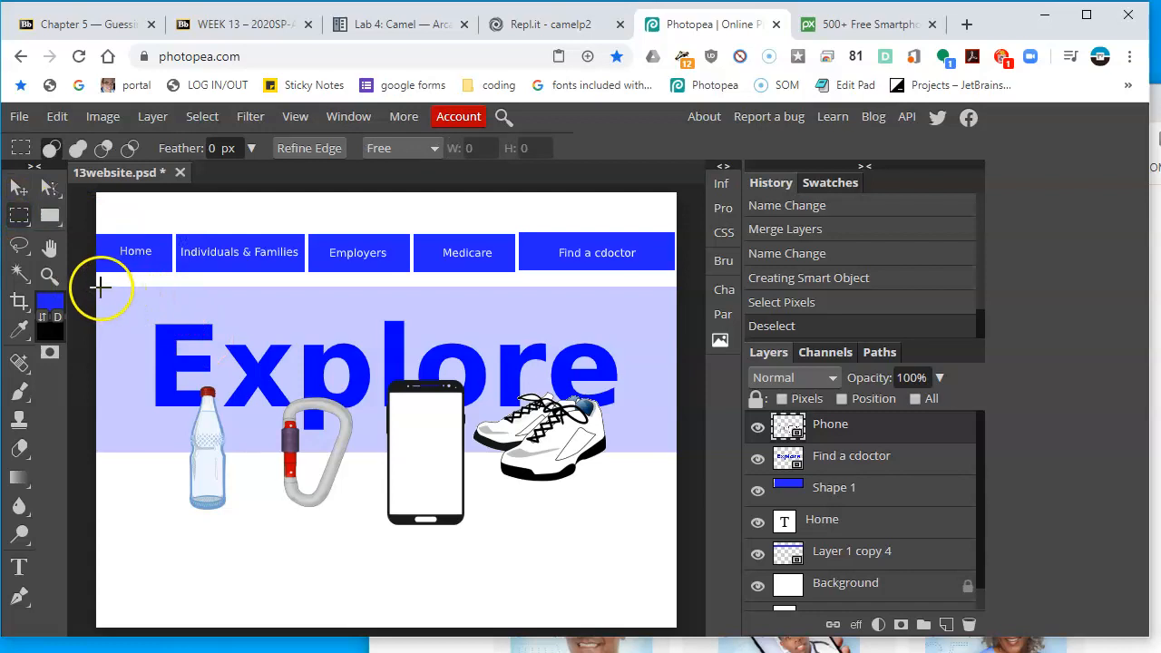
{"action": "left_click_drag", "start_coordinate": [97, 288], "coordinate": [702, 450]}
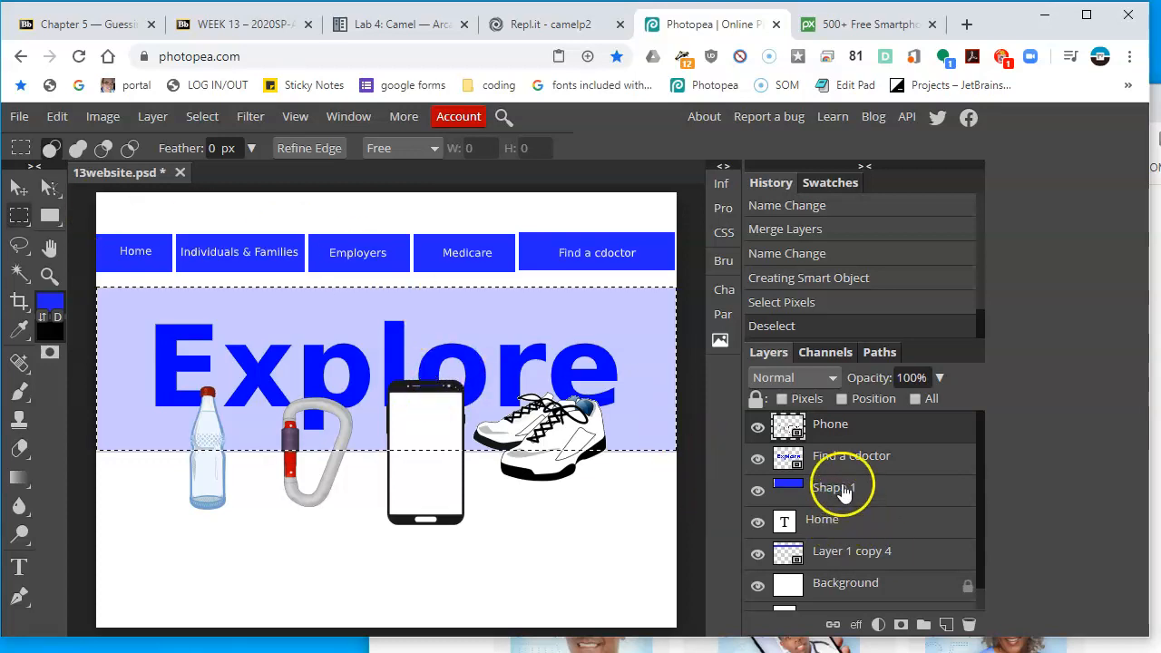
{"action": "left_click", "coordinate": [902, 625]}
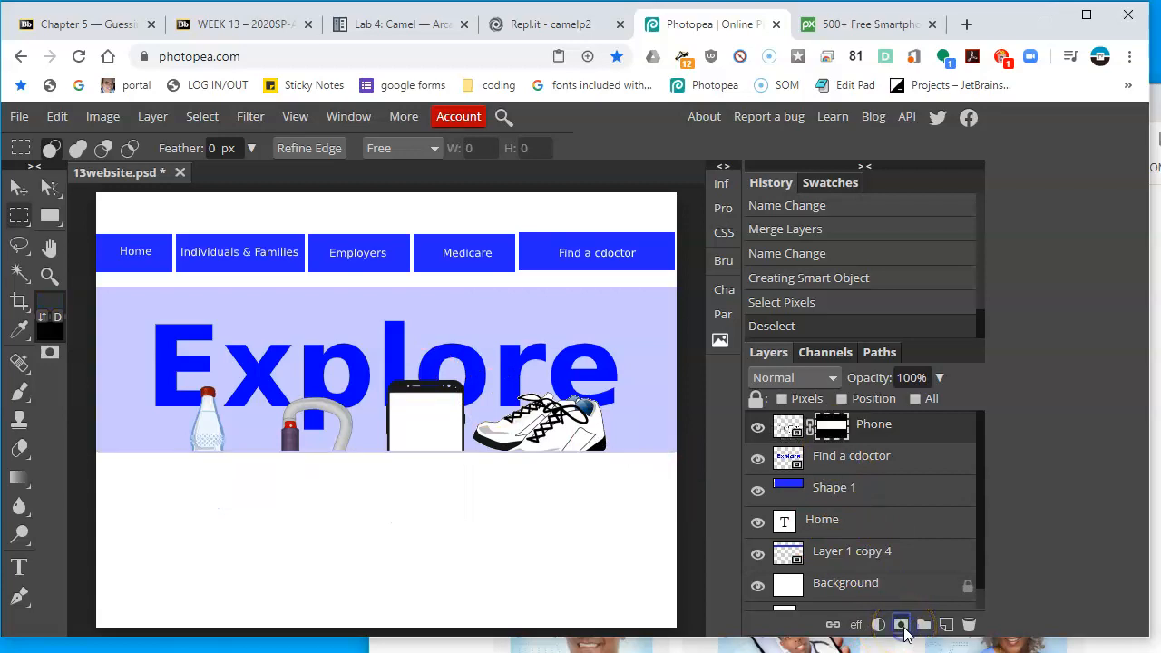
Compare with the reference, then add a text box below the banner in black 30 px DejaVu Sans
{"action": "key", "text": "alt+Tab"}
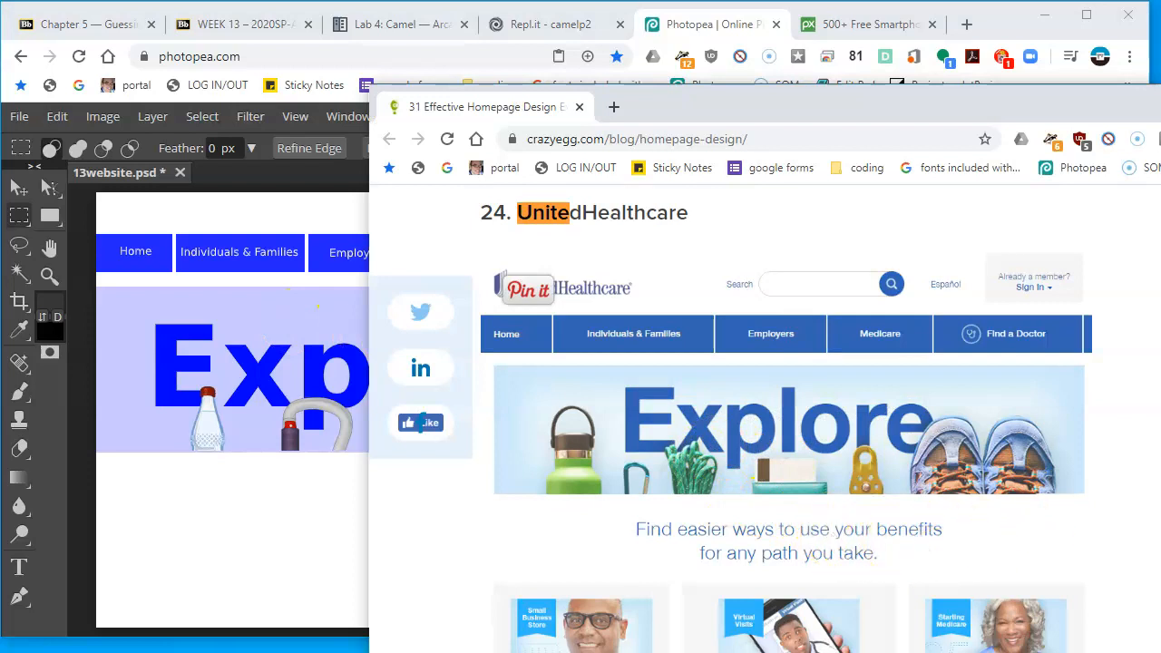
{"action": "left_click", "coordinate": [186, 428]}
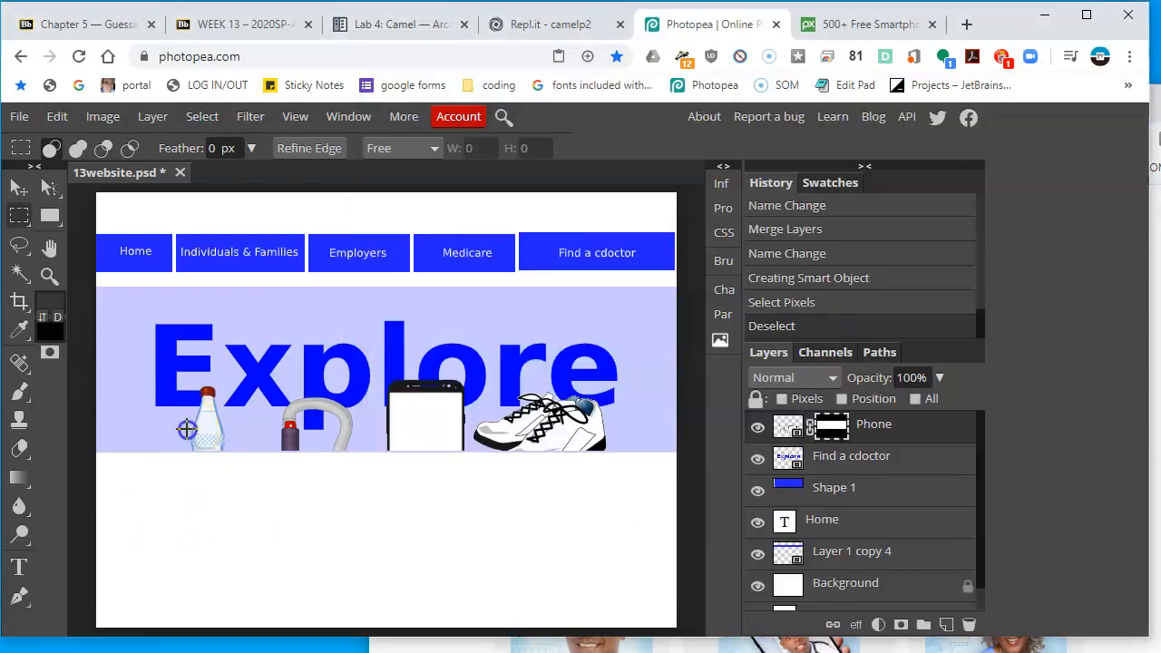
{"action": "left_click", "coordinate": [19, 566]}
{"action": "left_click_drag", "start_coordinate": [216, 474], "coordinate": [492, 558]}
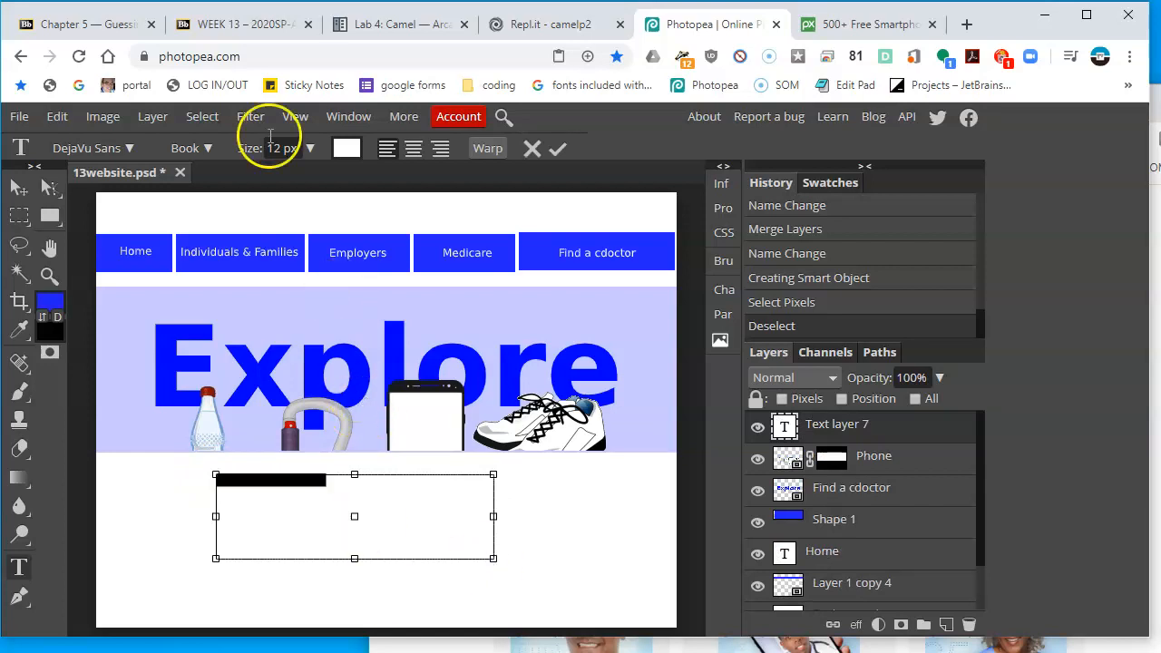
{"action": "left_click", "coordinate": [345, 149]}
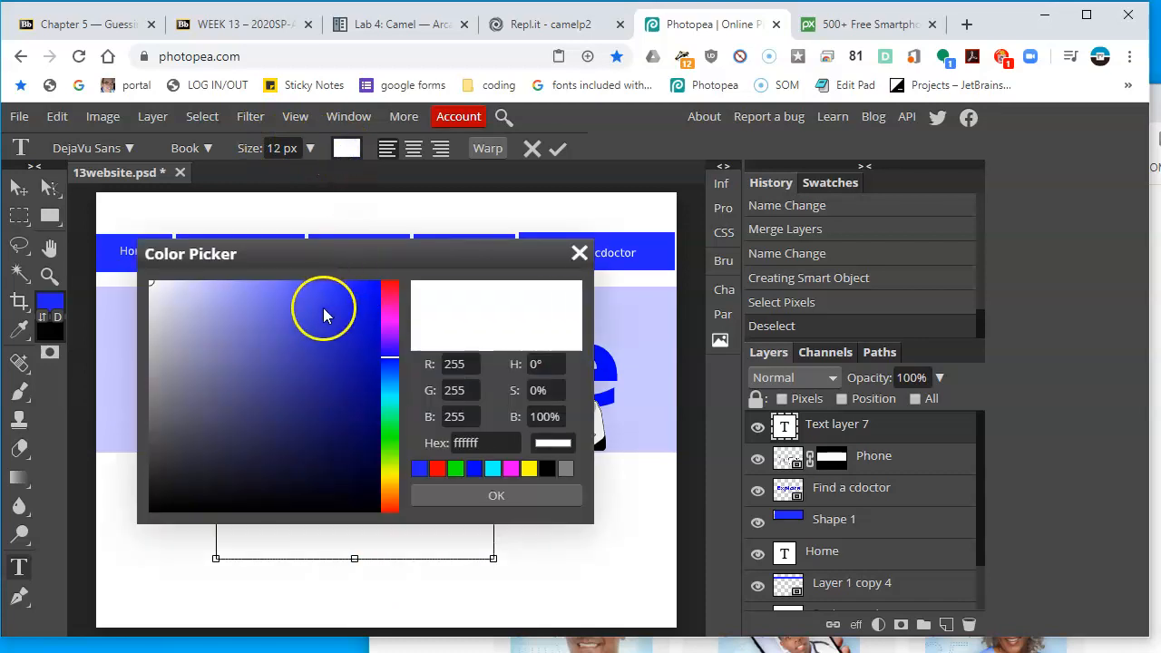
{"action": "left_click_drag", "start_coordinate": [324, 313], "coordinate": [114, 565]}
{"action": "left_click", "coordinate": [544, 467]}
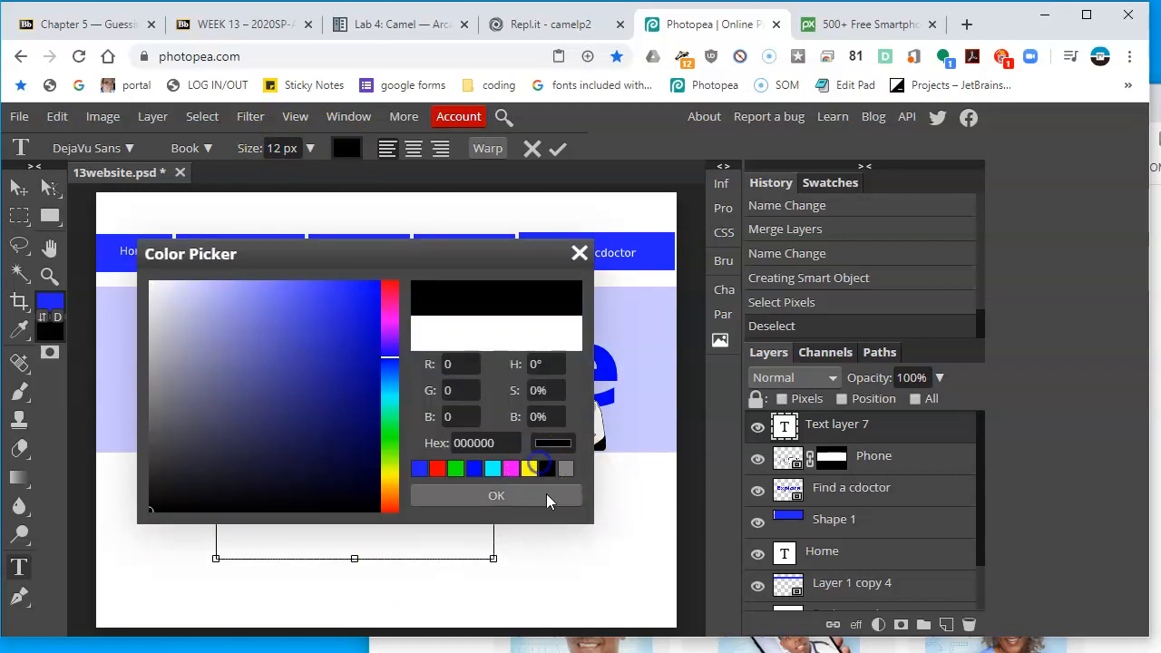
{"action": "left_click", "coordinate": [544, 496]}
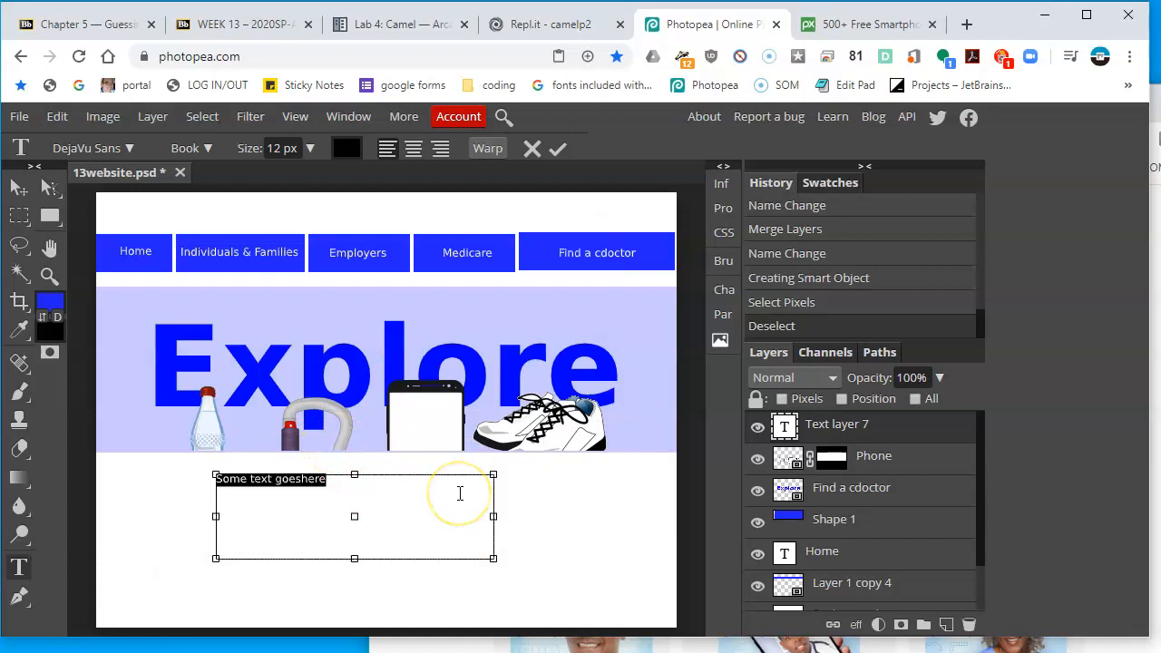
{"action": "left_click", "coordinate": [308, 148]}
{"action": "left_click_drag", "start_coordinate": [272, 172], "coordinate": [282, 181]}
{"action": "left_click", "coordinate": [277, 150]}
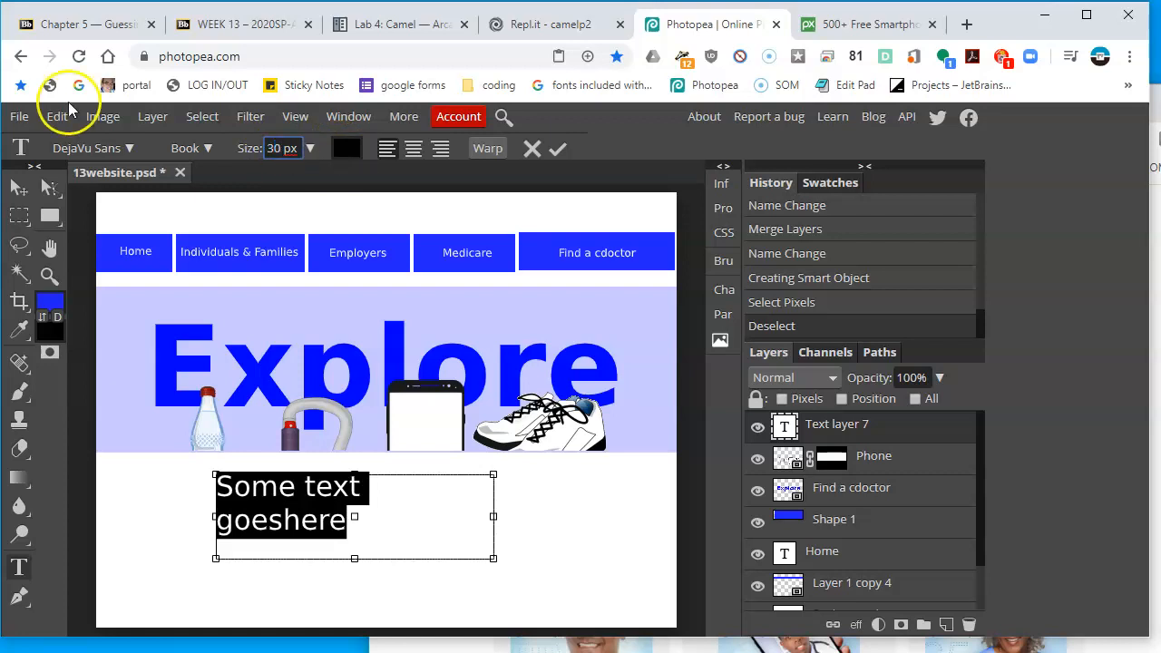
{"action": "left_click", "coordinate": [18, 186]}
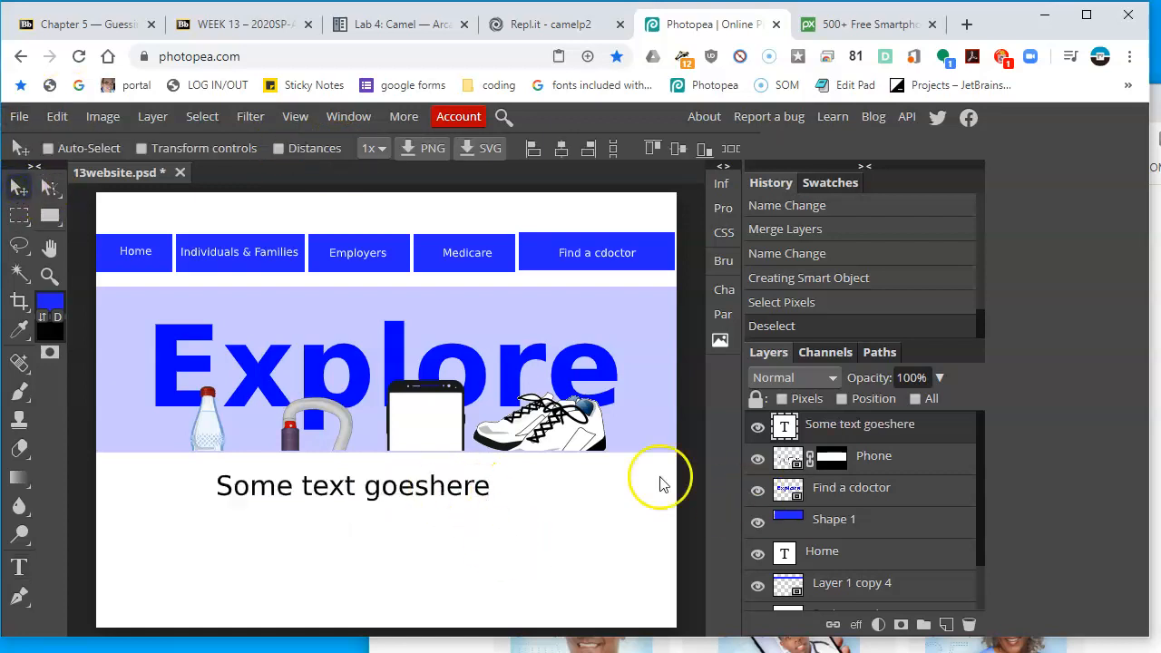
Replace the placeholder text with 'Find easier ways to use your benefits', widen the text box and shift it left
{"action": "left_click", "coordinate": [1081, 523]}
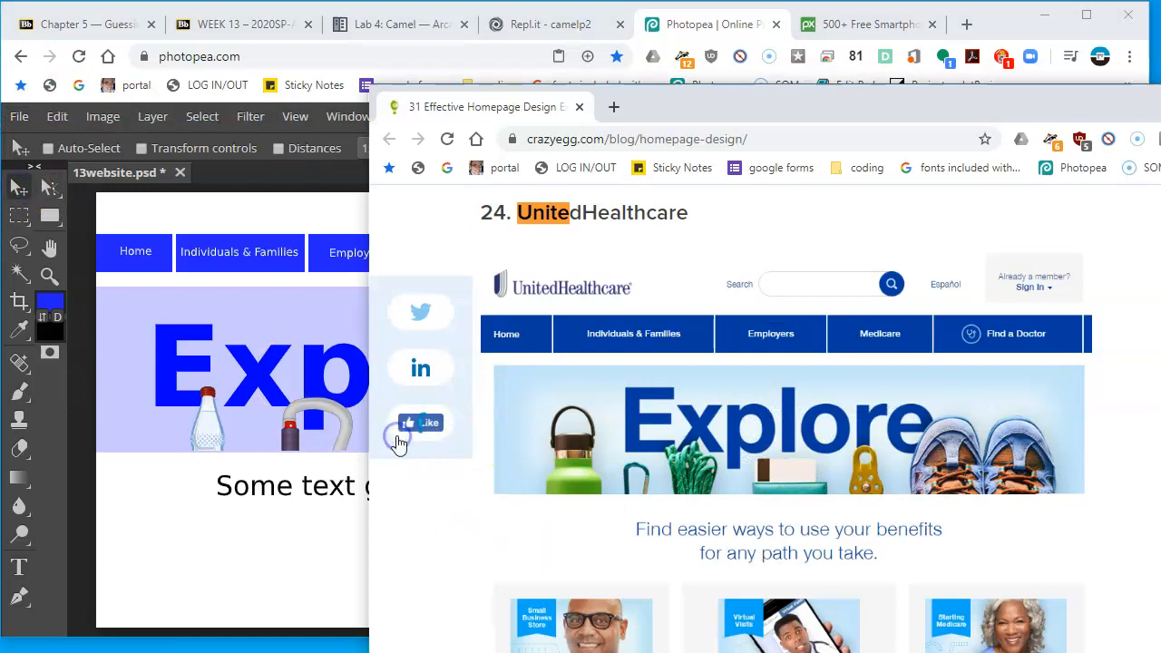
{"action": "left_click", "coordinate": [295, 493]}
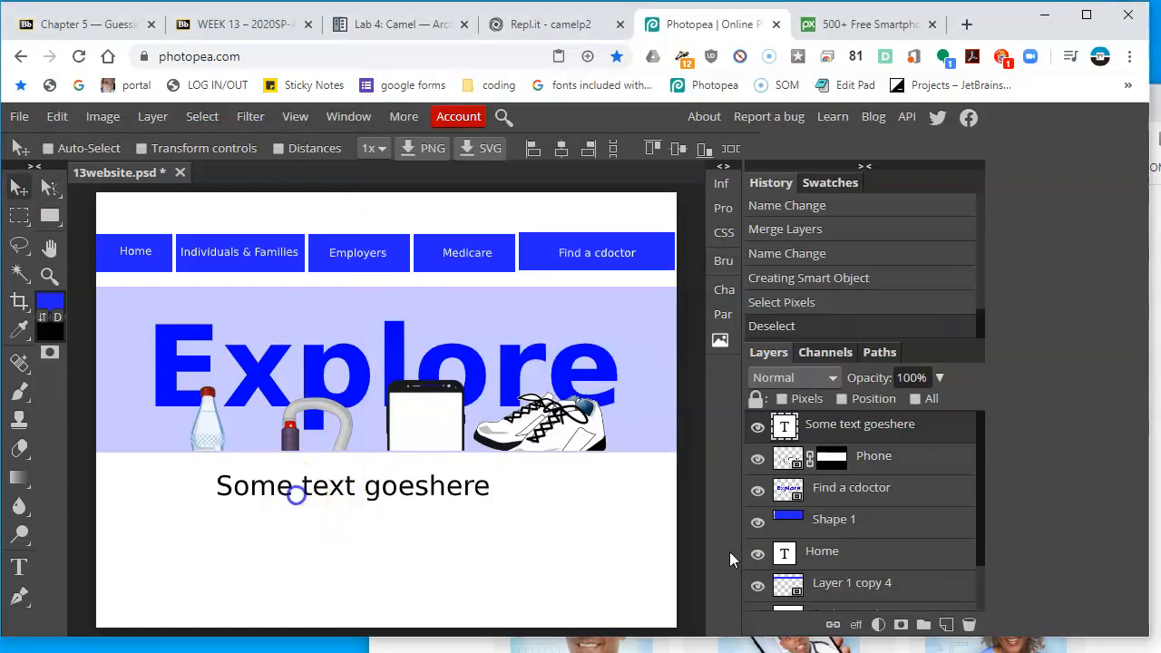
{"action": "double_click", "coordinate": [781, 425]}
{"action": "type", "text": "Find easier ways to"}
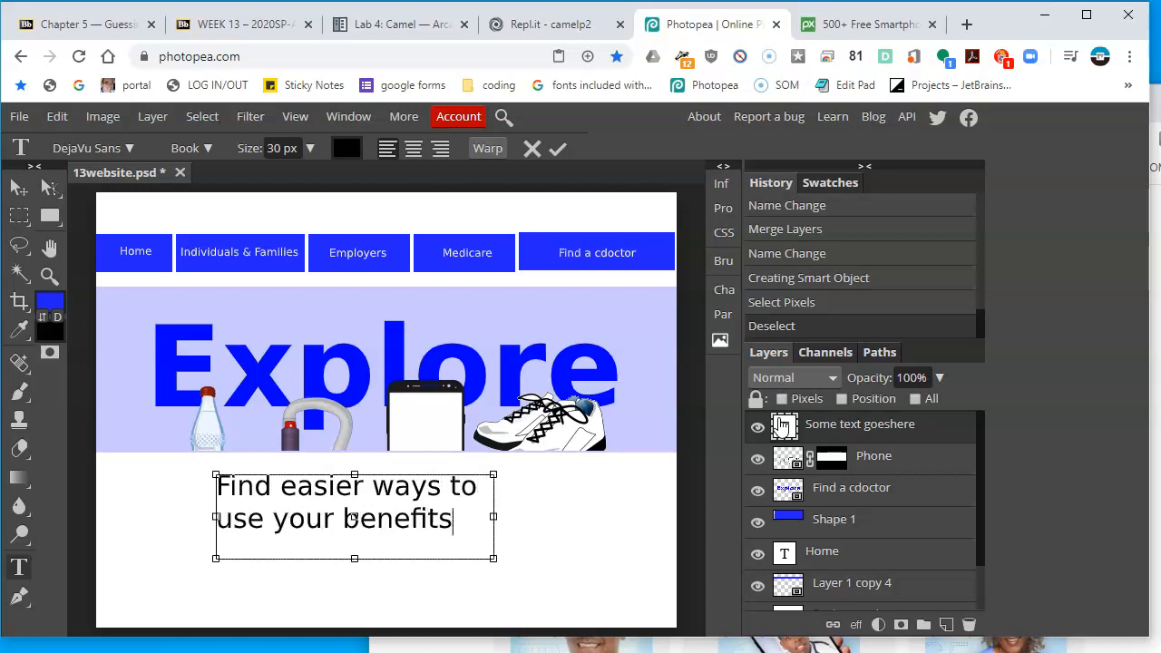
{"action": "left_click_drag", "start_coordinate": [494, 517], "coordinate": [594, 526]}
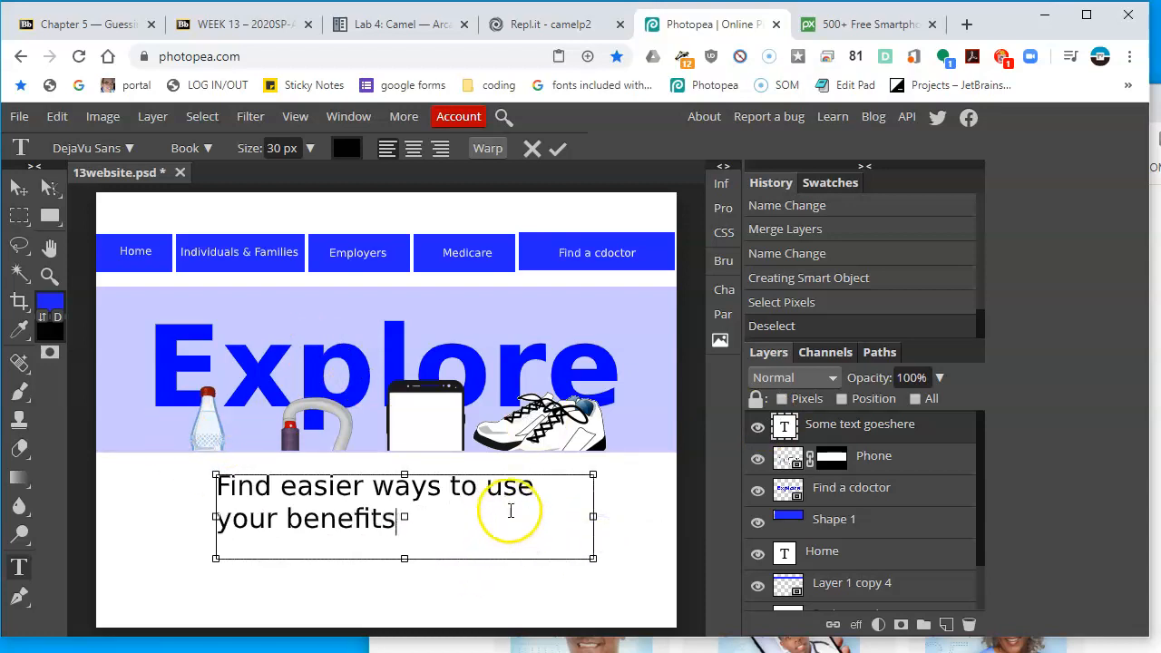
{"action": "left_click_drag", "start_coordinate": [216, 516], "coordinate": [164, 512]}
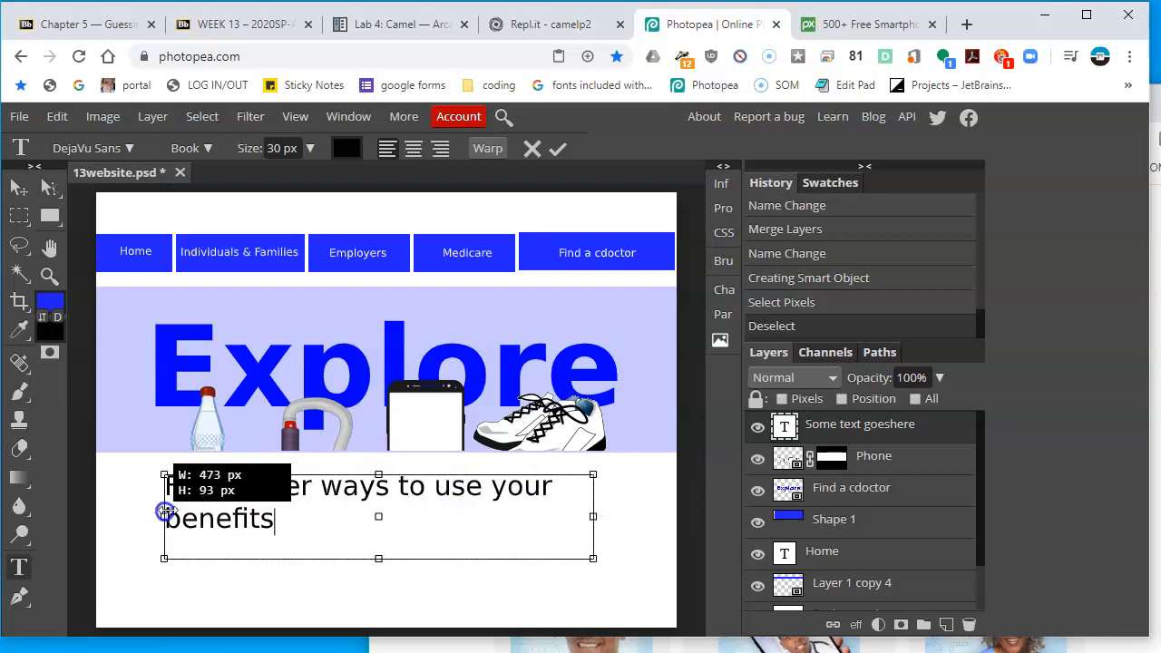
Set the tagline text to 24 px and compare it with the reference page
{"action": "double_click", "coordinate": [785, 428]}
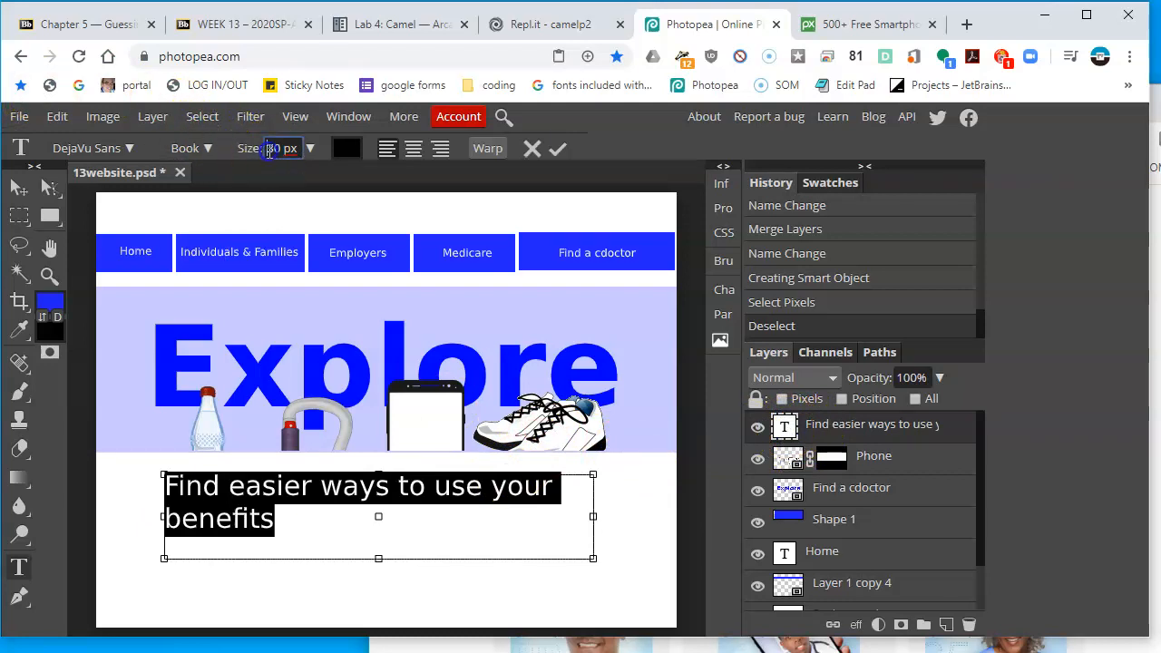
{"action": "type", "text": "24"}
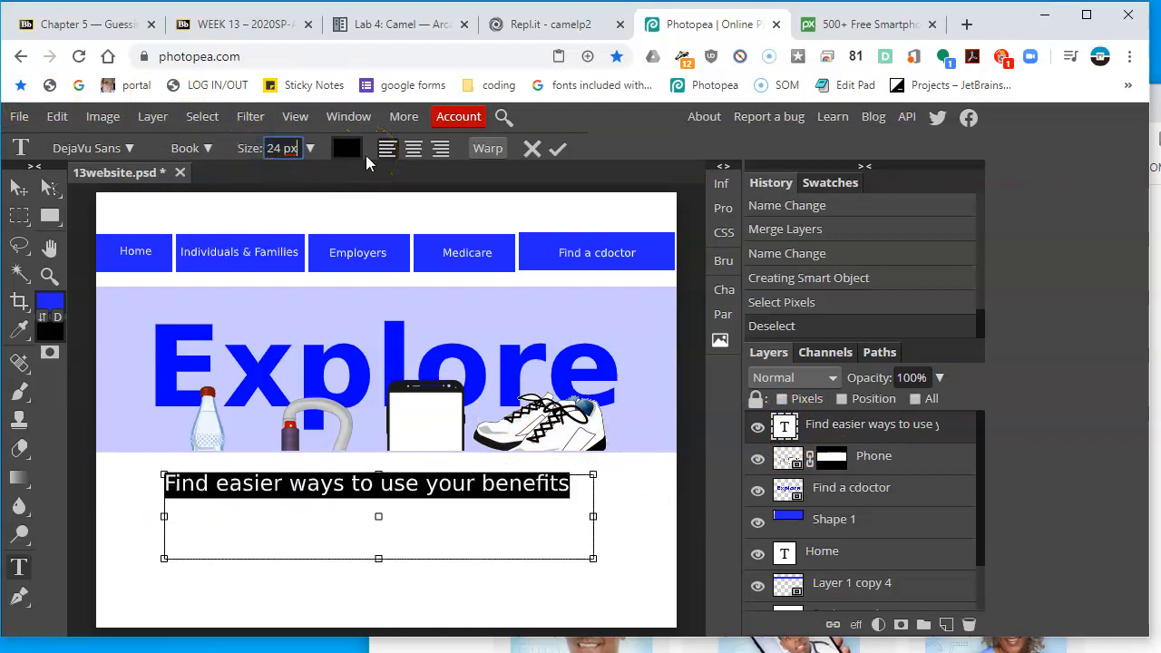
{"action": "left_click", "coordinate": [952, 644]}
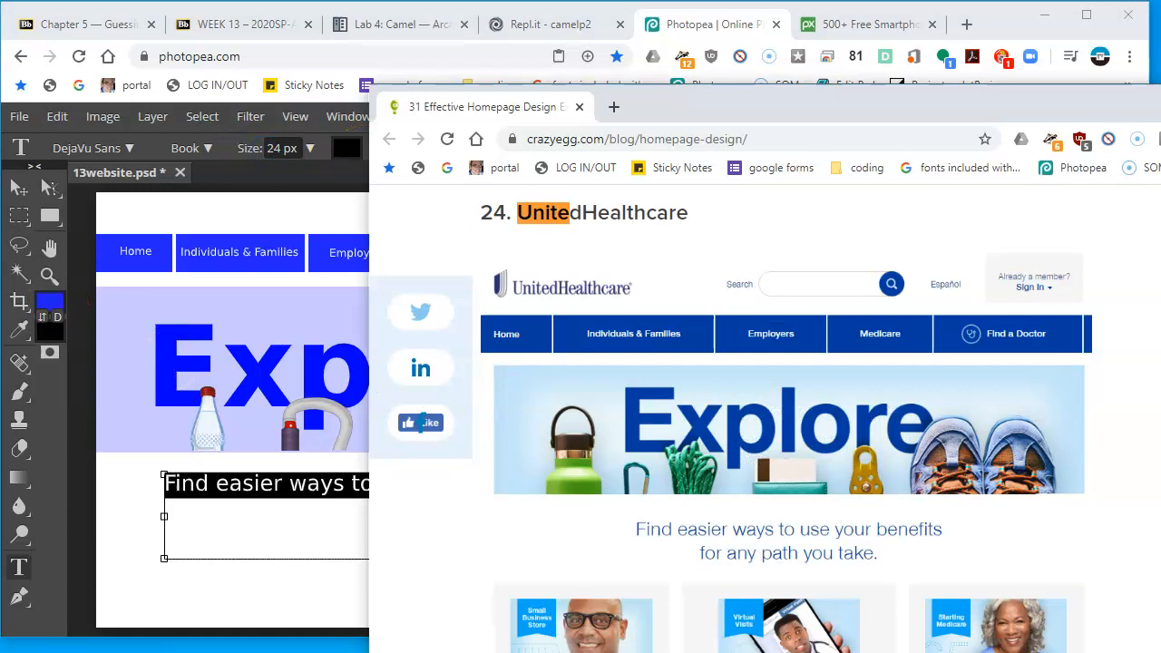
{"action": "left_click", "coordinate": [332, 478]}
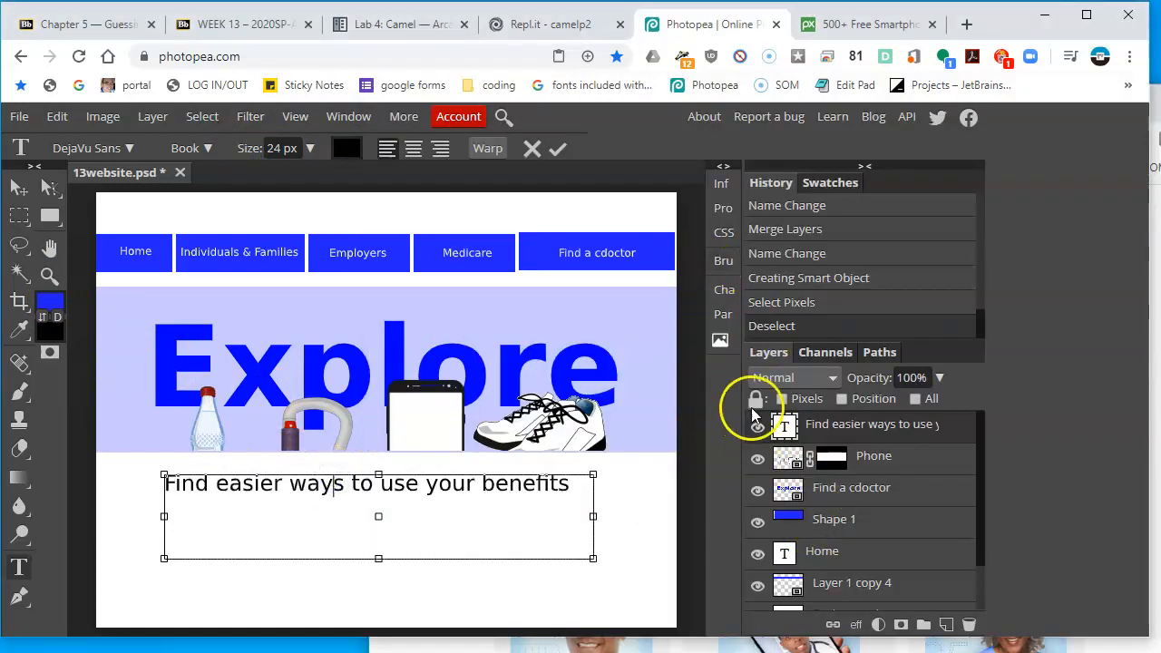
Set the tagline font size to 18 px and center-align it
{"action": "double_click", "coordinate": [786, 426]}
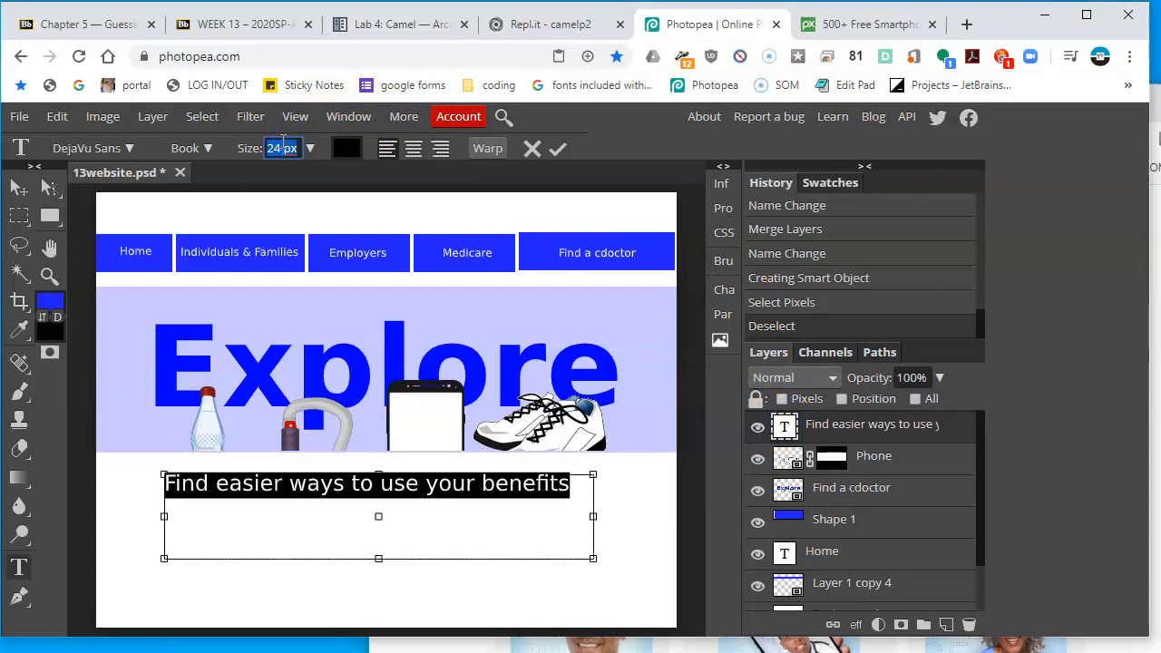
{"action": "key", "text": "Return"}
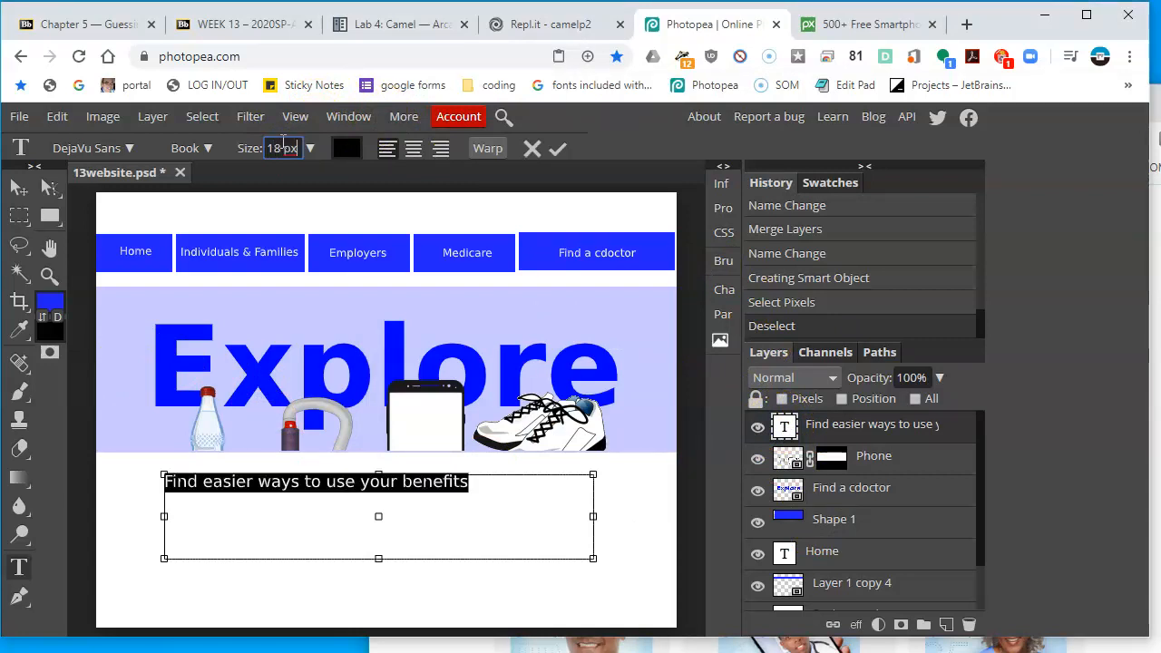
{"action": "left_click", "coordinate": [414, 152]}
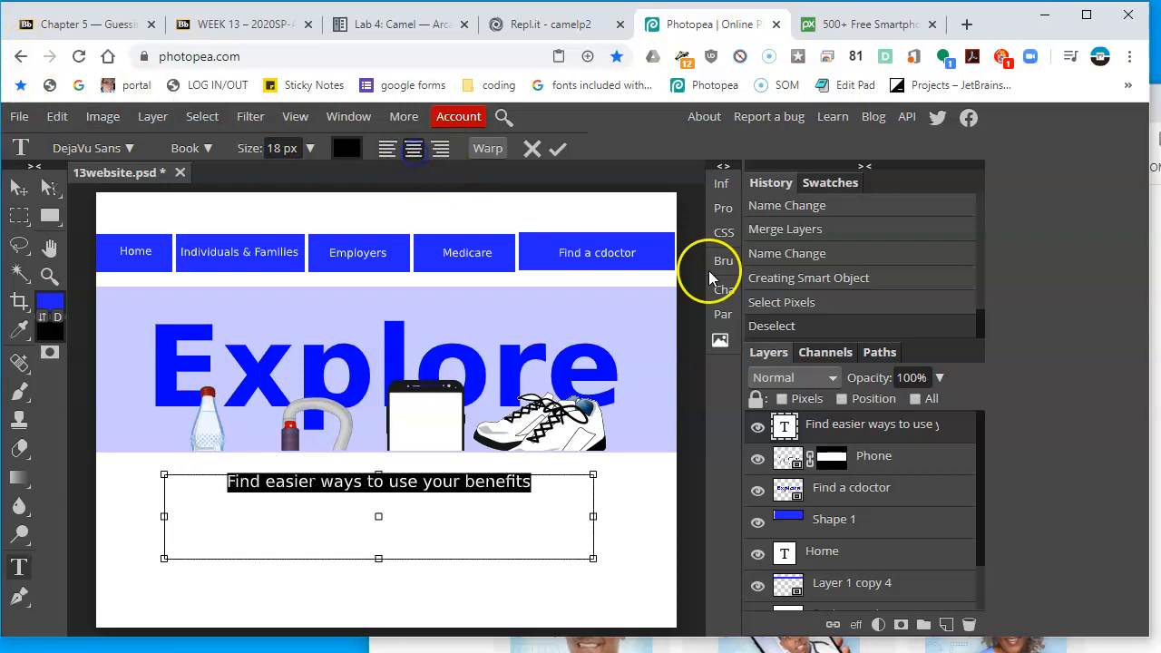
Add a second line 'for any path you take.' to the tagline, matching the reference
{"action": "left_click", "coordinate": [1154, 417]}
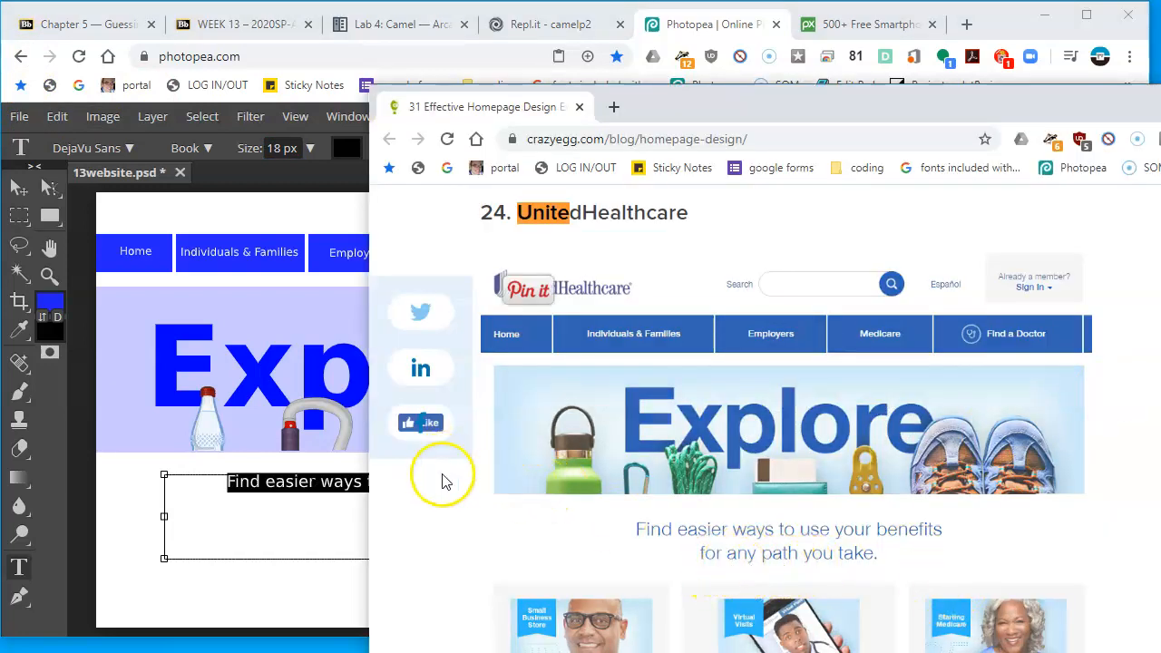
{"action": "left_click", "coordinate": [354, 467]}
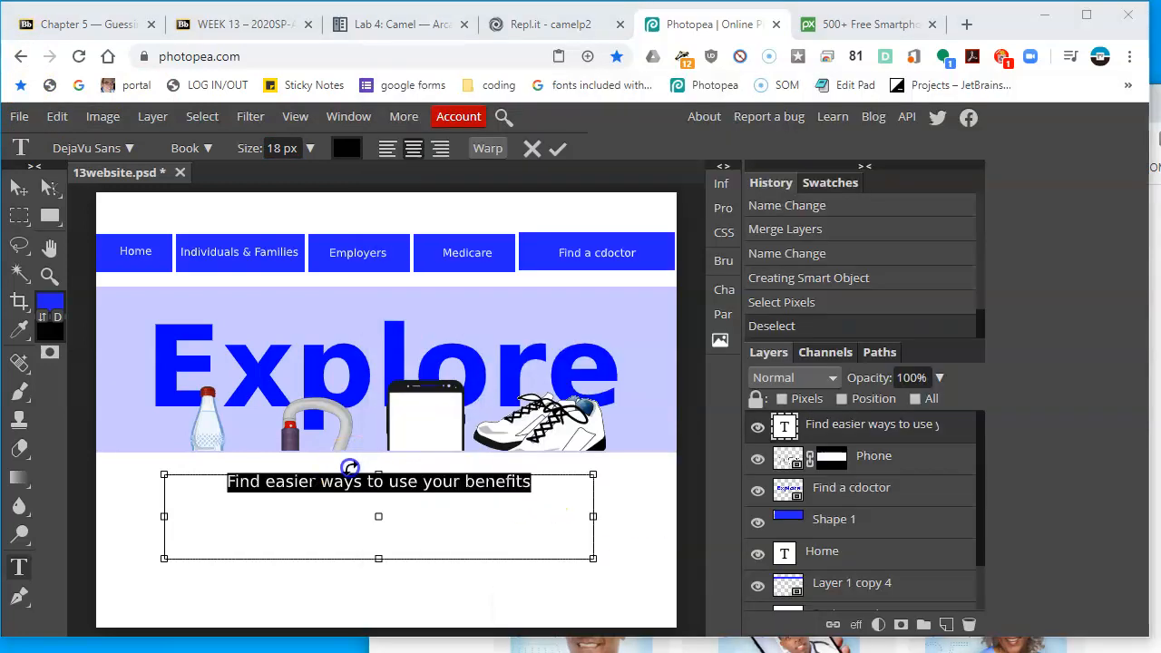
{"action": "double_click", "coordinate": [790, 426]}
{"action": "key", "text": "Return"}
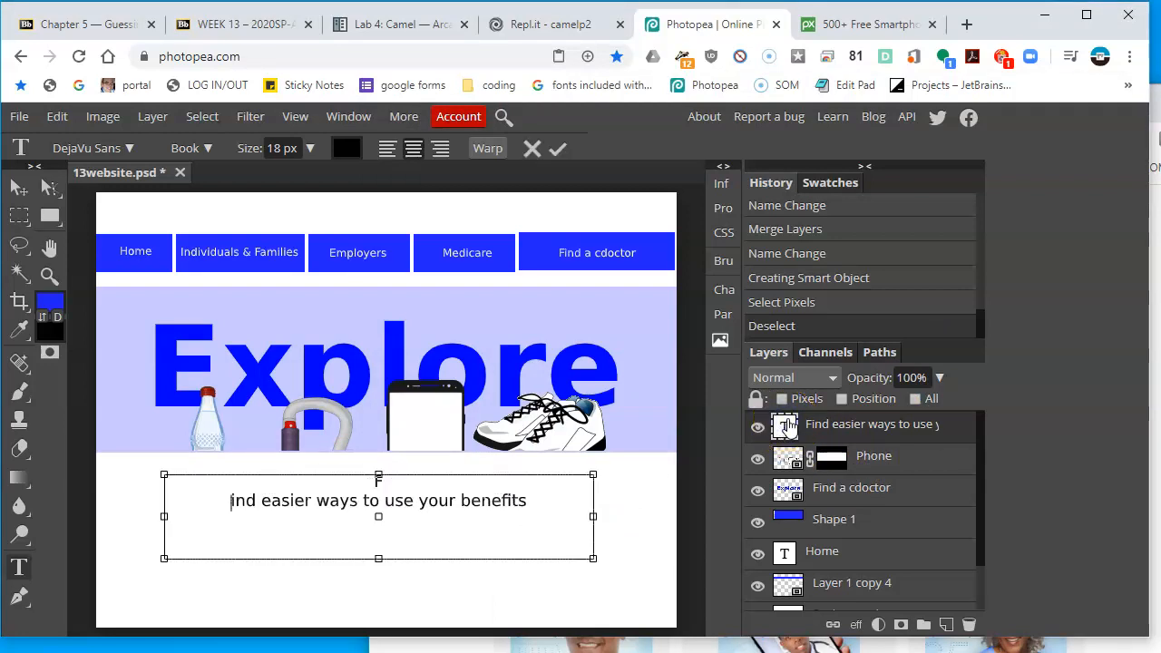
{"action": "key", "text": "BackSpace"}
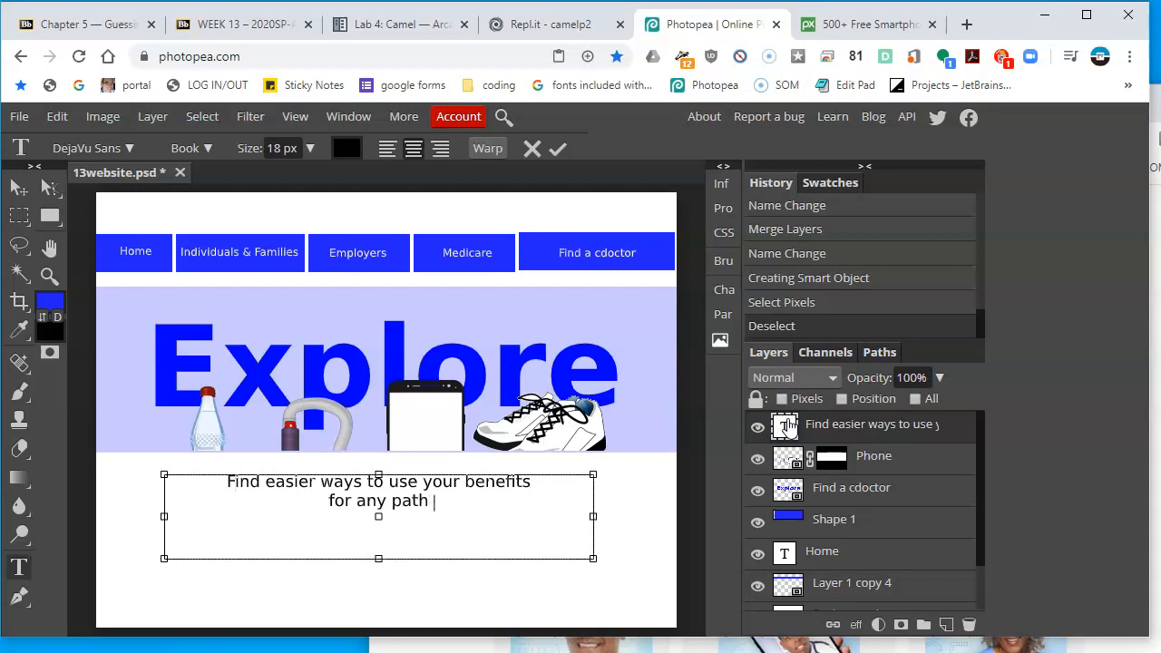
{"action": "type", "text": "."}
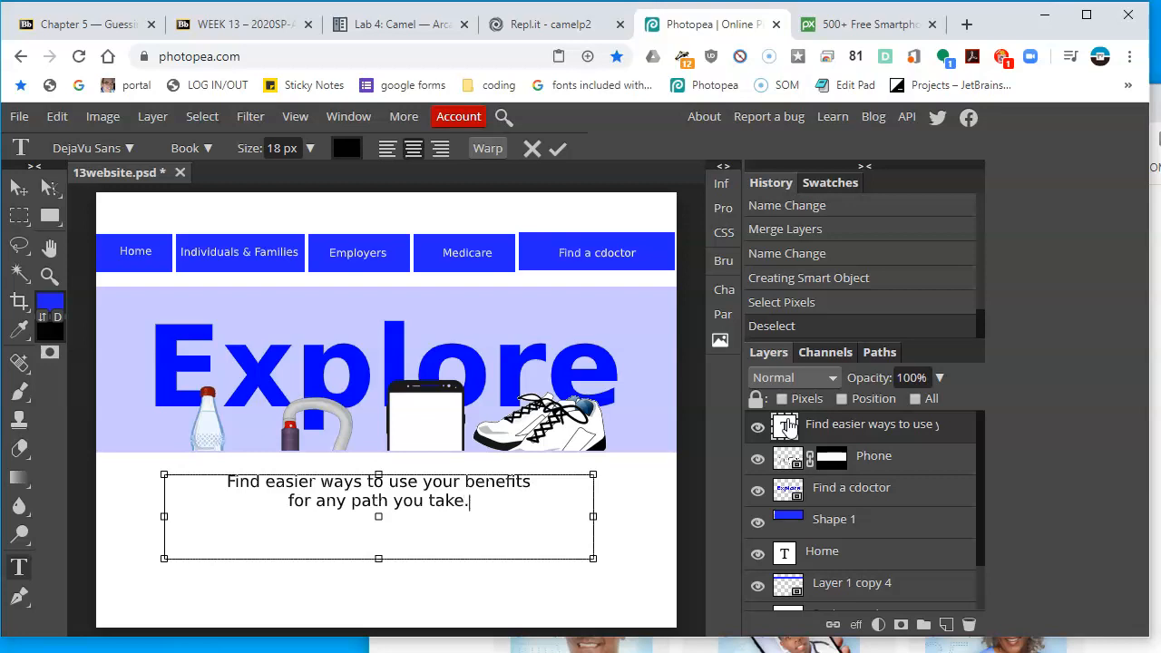
Shrink the tagline text box's height to about 48 px to fit the two lines
{"action": "left_click_drag", "start_coordinate": [378, 558], "coordinate": [383, 518]}
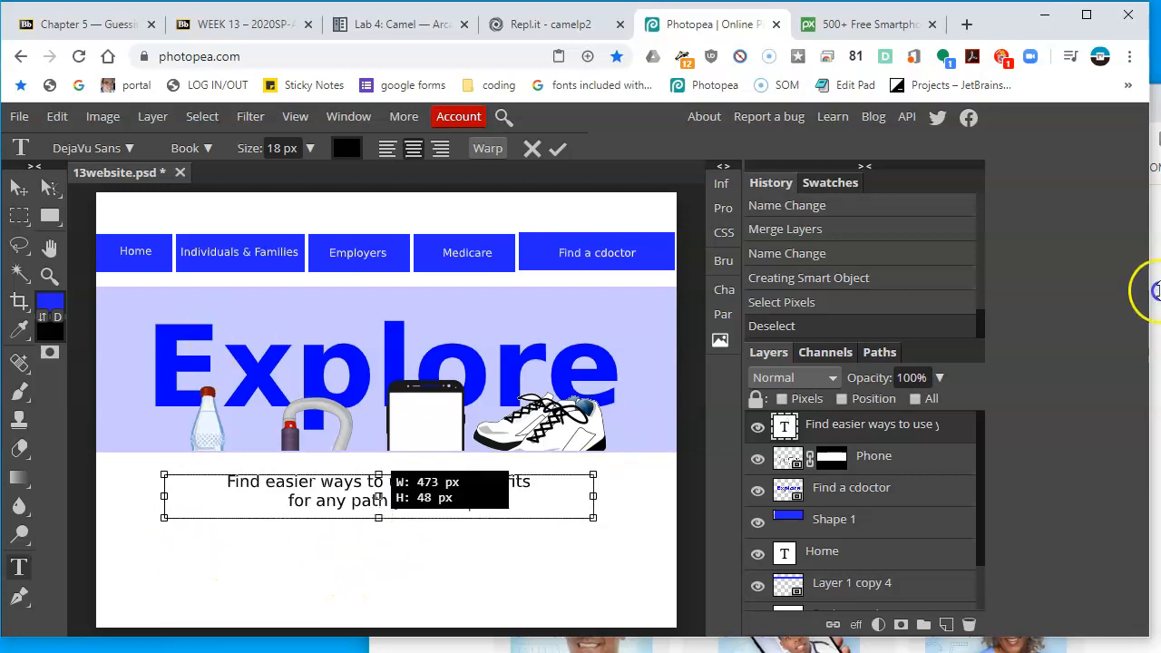
{"action": "key", "text": "alt+Tab"}
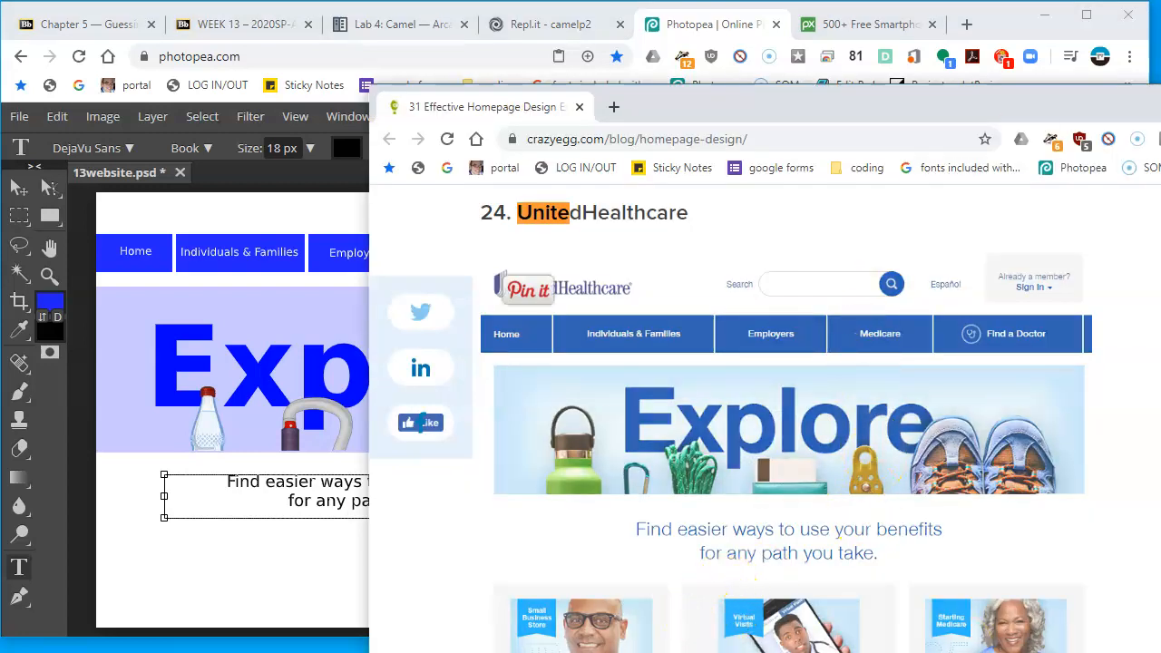
{"action": "left_click", "coordinate": [324, 200]}
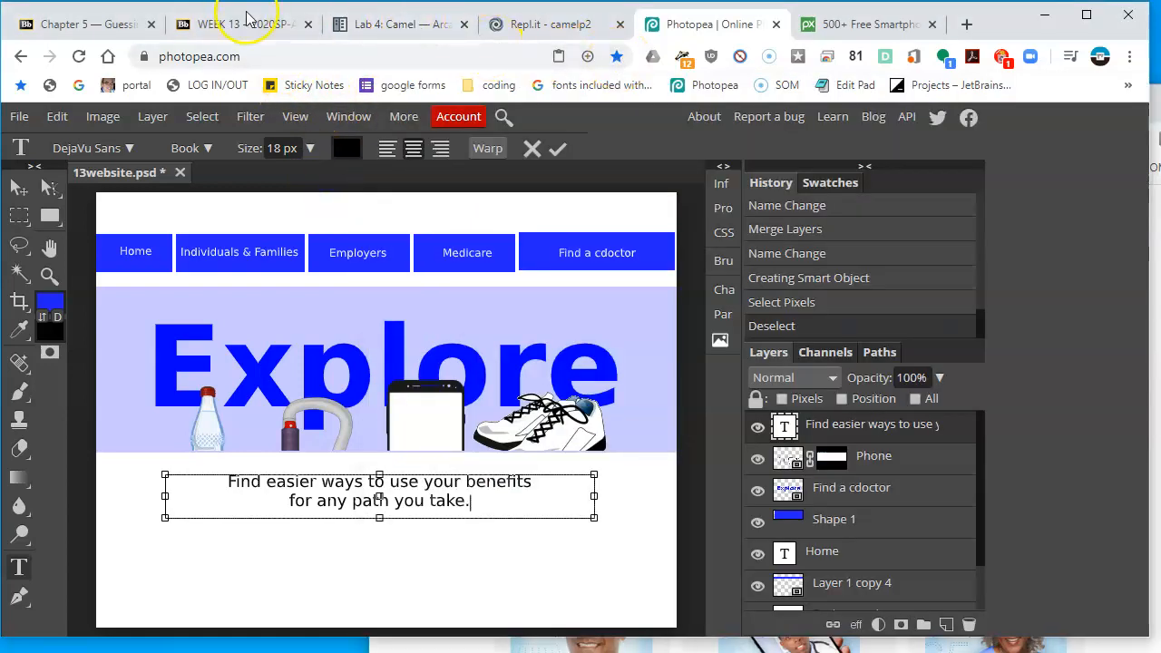
Search Pixabay vector graphics for 'happy people' and browse the results
{"action": "left_click", "coordinate": [866, 24]}
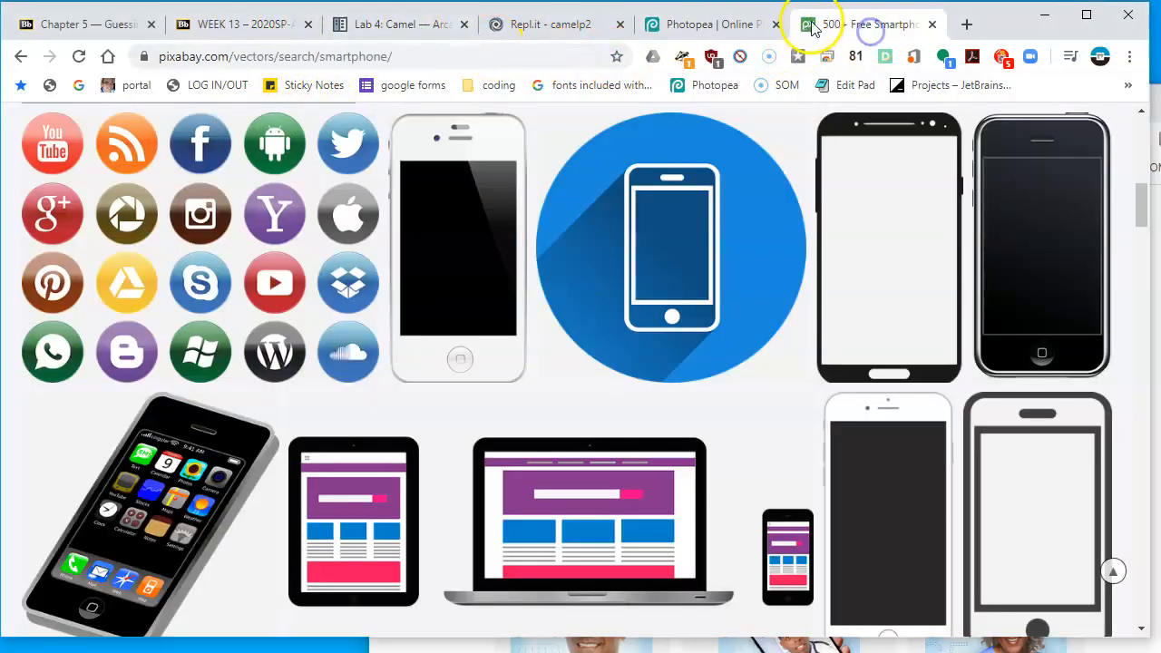
{"action": "scroll", "coordinate": [676, 361], "scroll_direction": "up", "scroll_amount": 4}
{"action": "scroll", "coordinate": [676, 360], "scroll_direction": "up", "scroll_amount": 4}
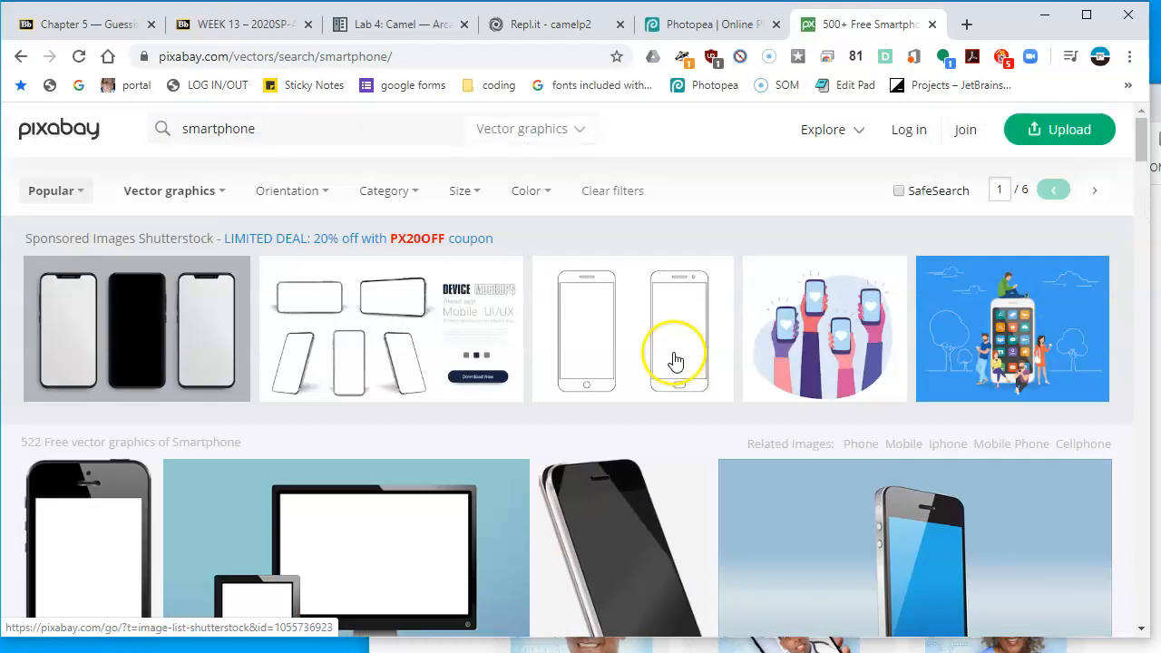
{"action": "left_click", "coordinate": [329, 130]}
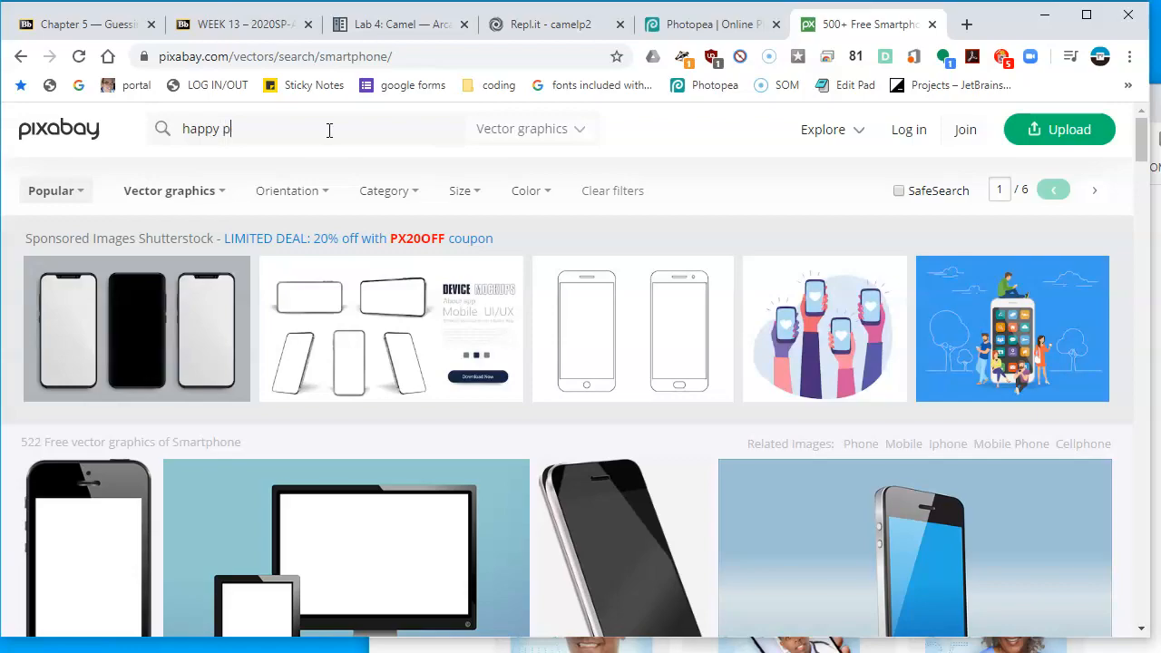
{"action": "type", "text": "happy people"}
{"action": "key", "text": "Return"}
{"action": "scroll", "coordinate": [604, 544], "scroll_direction": "down", "scroll_amount": 6}
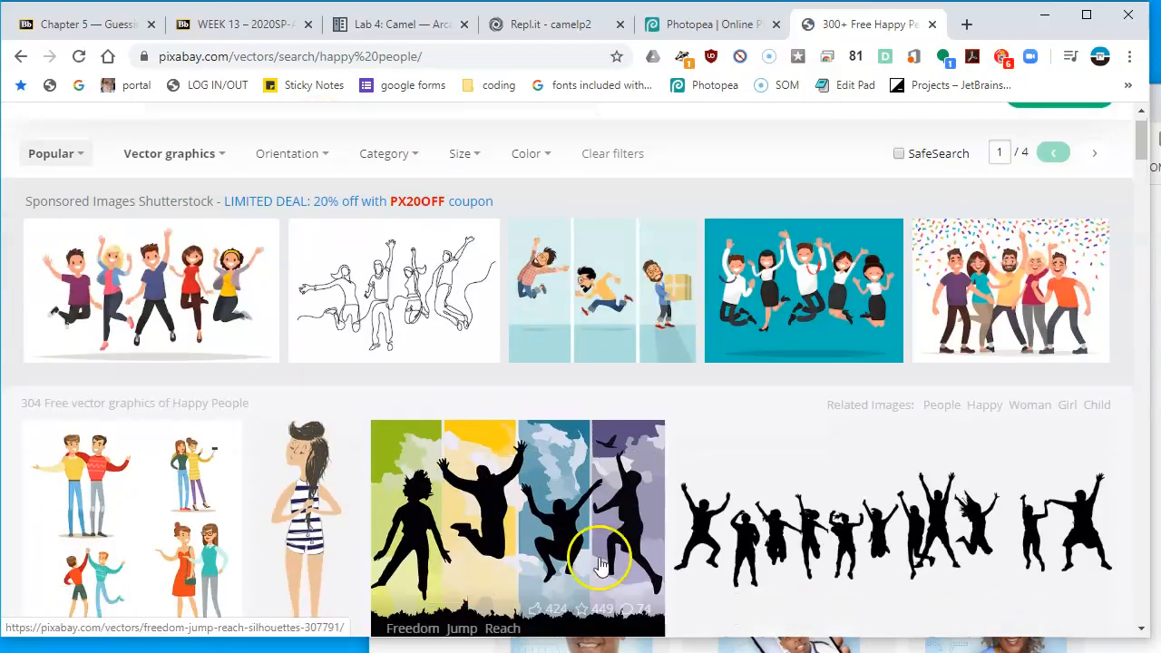
{"action": "scroll", "coordinate": [688, 401], "scroll_direction": "down", "scroll_amount": 10}
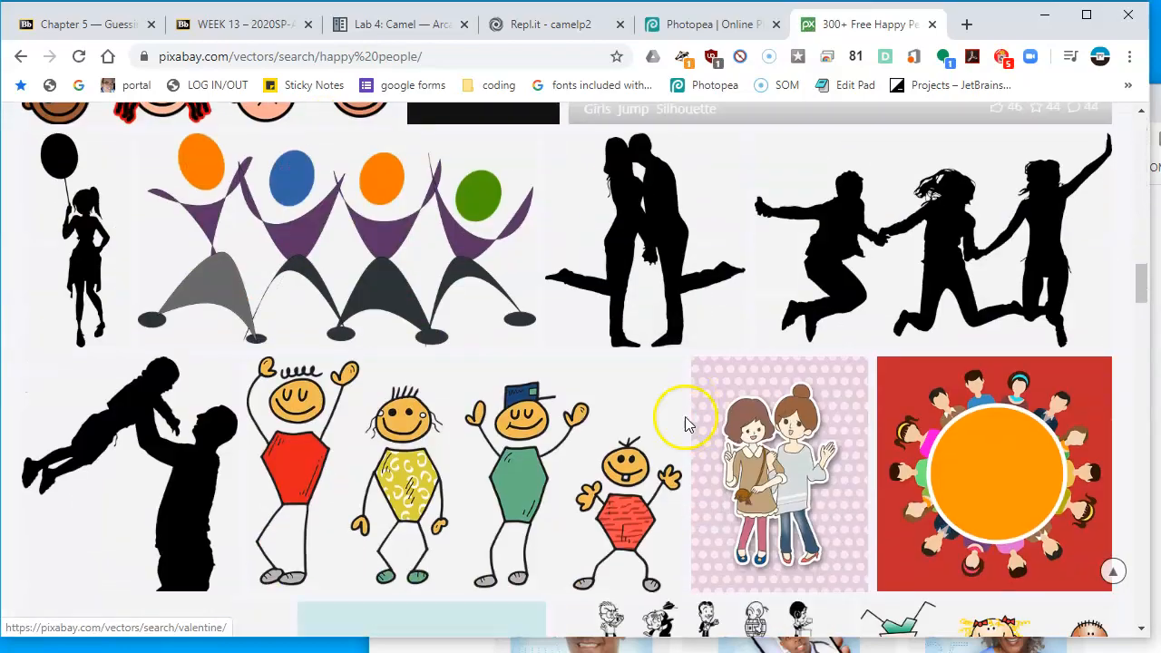
{"action": "scroll", "coordinate": [687, 424], "scroll_direction": "down", "scroll_amount": 10}
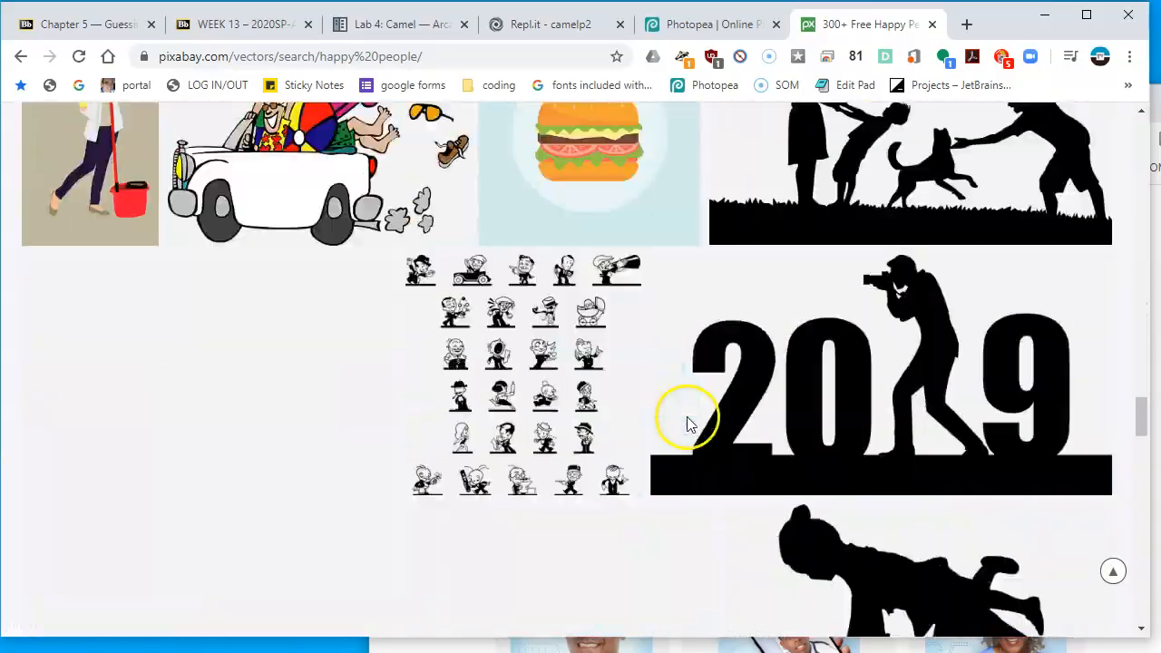
{"action": "scroll", "coordinate": [687, 423], "scroll_direction": "up", "scroll_amount": 15}
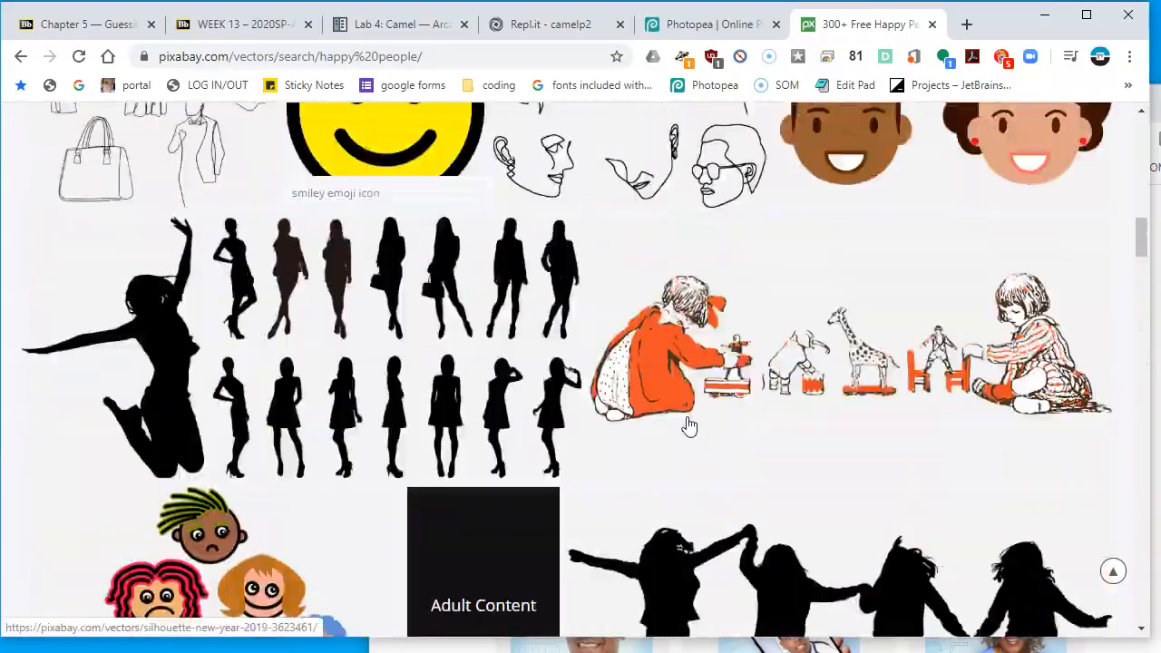
{"action": "scroll", "coordinate": [687, 423], "scroll_direction": "up", "scroll_amount": 4}
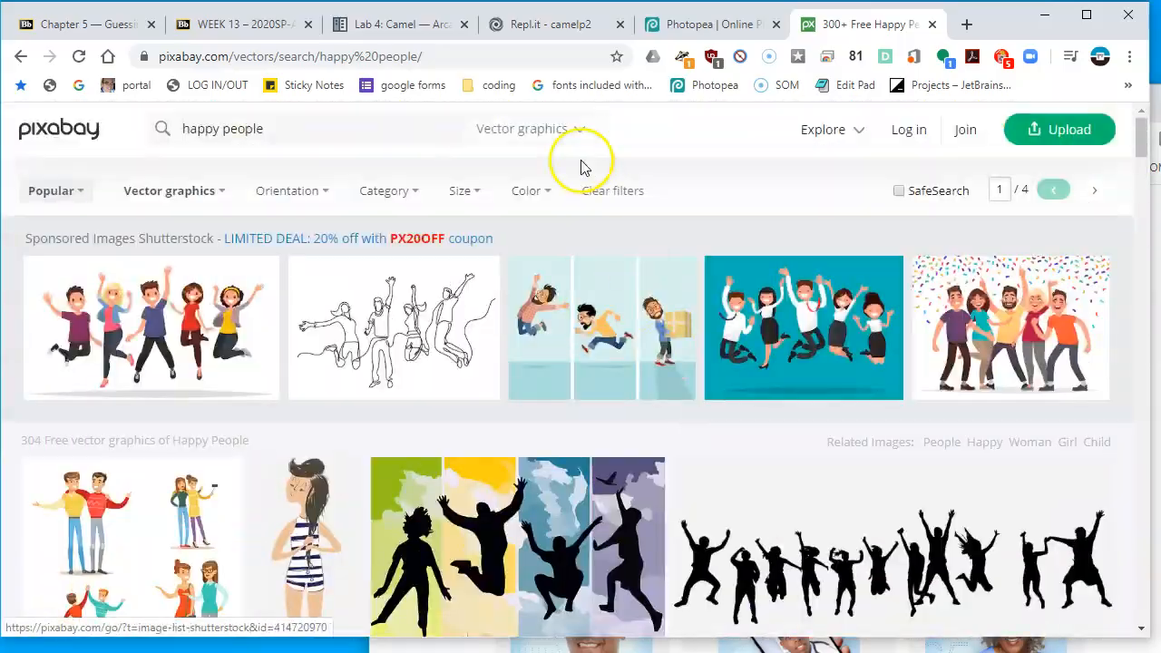
Switch the Pixabay search to Images and copy the smiling couple photo
{"action": "left_click", "coordinate": [555, 136]}
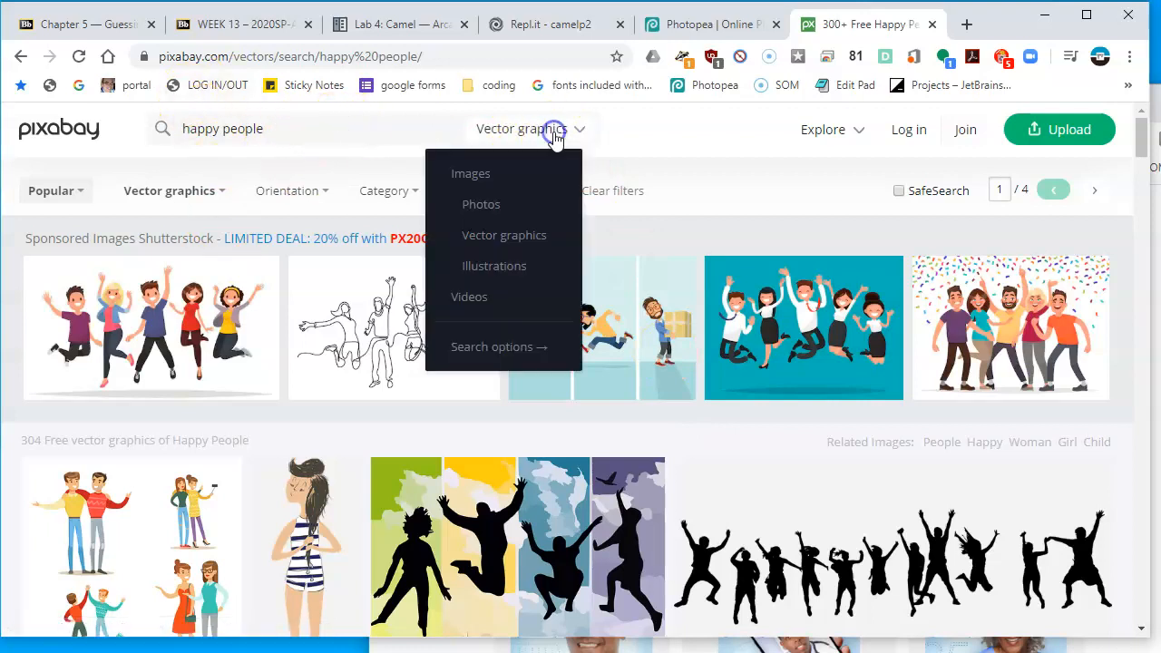
{"action": "left_click", "coordinate": [526, 175]}
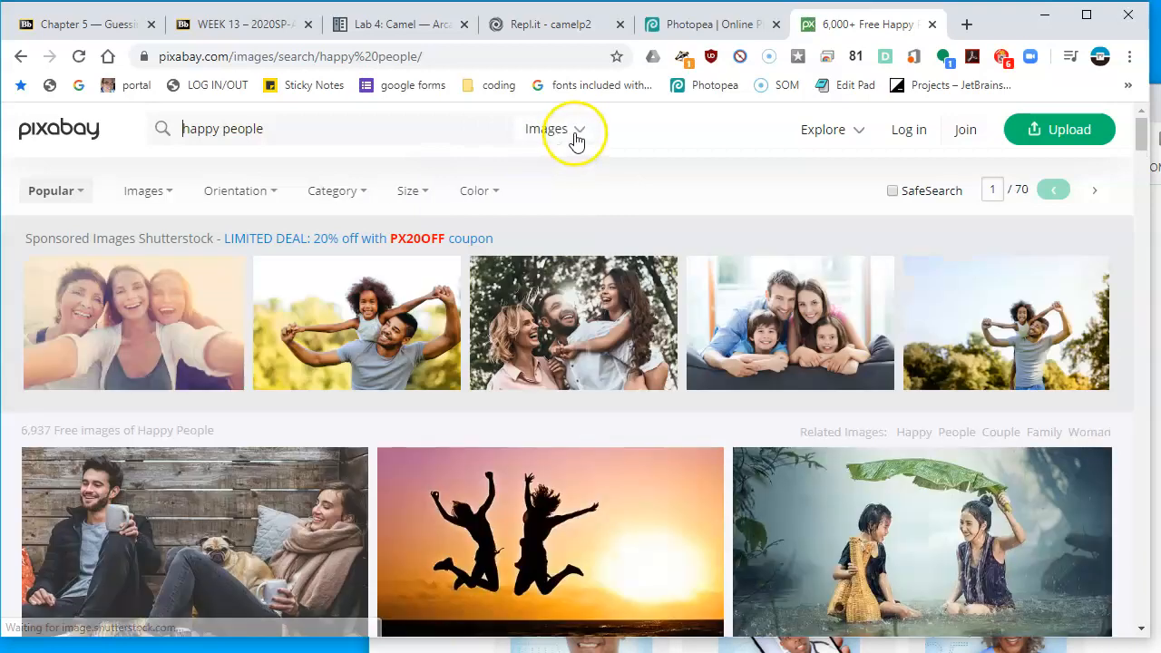
{"action": "scroll", "coordinate": [870, 399], "scroll_direction": "down", "scroll_amount": 8}
{"action": "scroll", "coordinate": [861, 438], "scroll_direction": "up", "scroll_amount": 3}
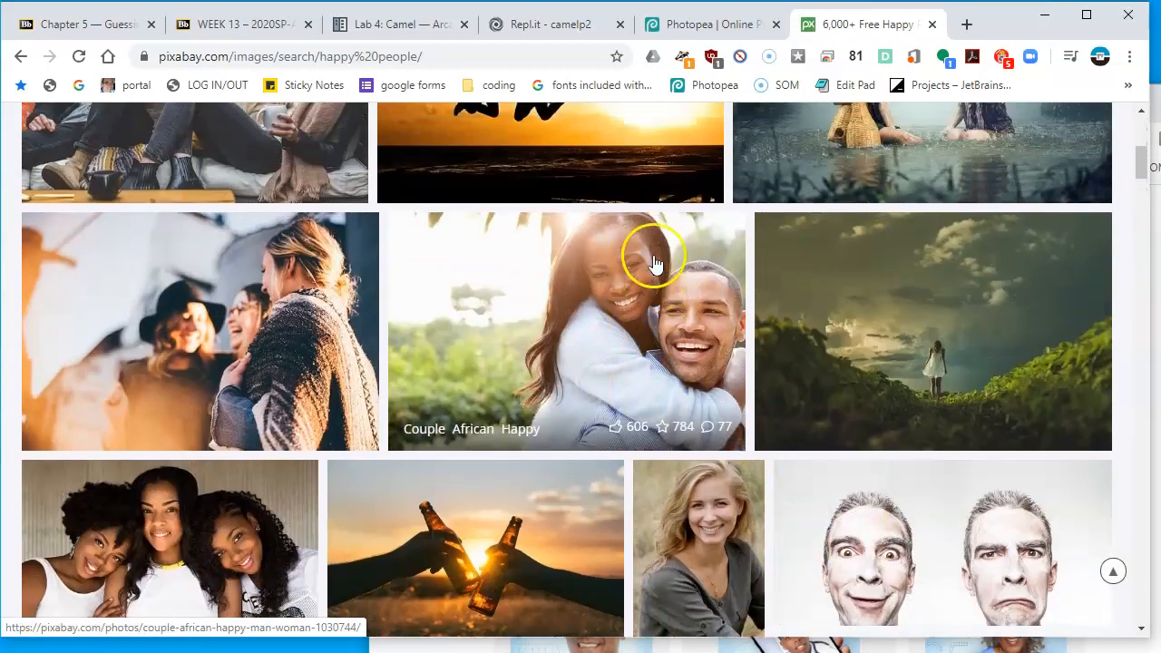
{"action": "scroll", "coordinate": [653, 254], "scroll_direction": "up", "scroll_amount": 1}
{"action": "right_click", "coordinate": [676, 320]}
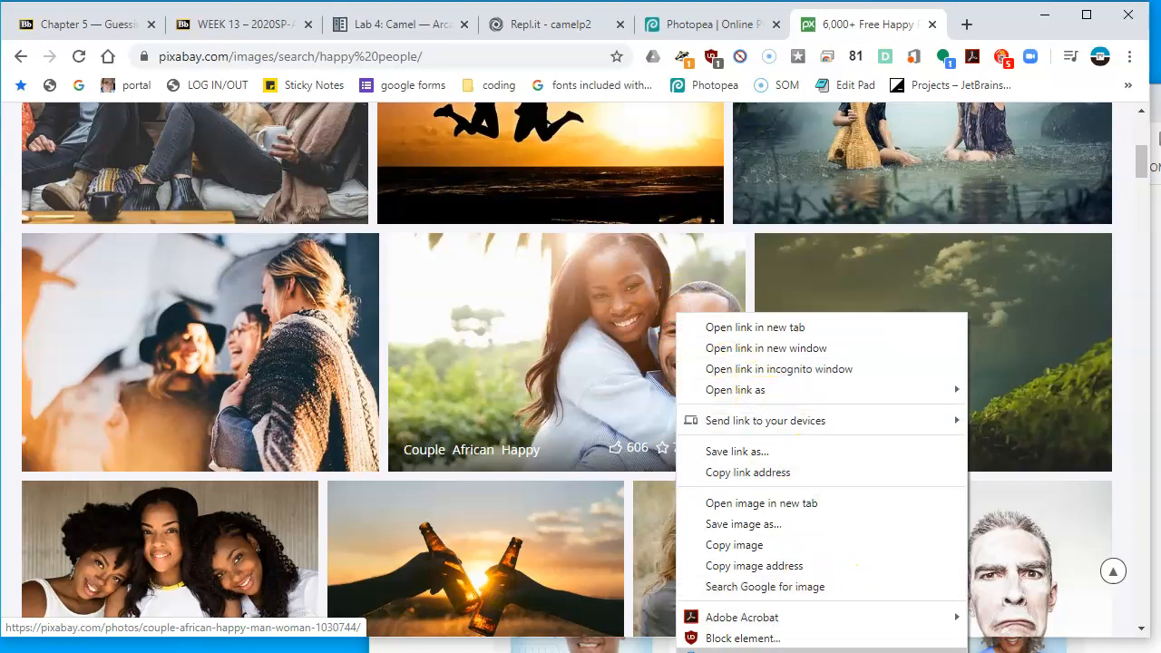
{"action": "left_click", "coordinate": [824, 543]}
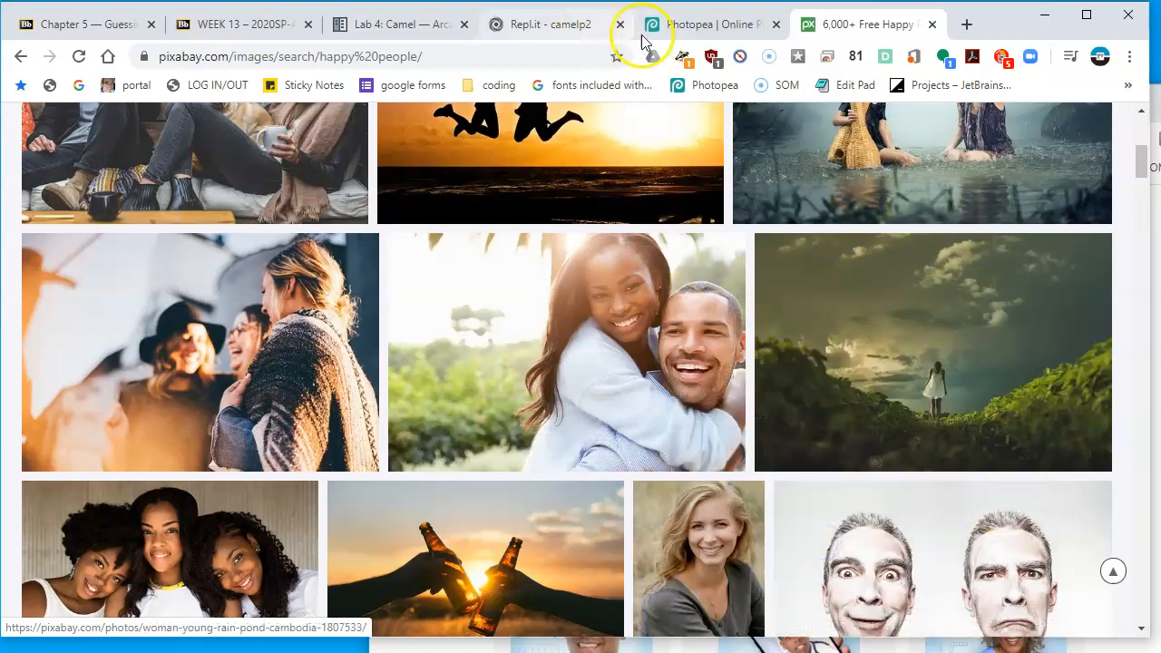
Paste the couple photo into the Photopea document as a new layer and scale it to about 36%
{"action": "left_click", "coordinate": [702, 30]}
{"action": "left_click", "coordinate": [884, 442]}
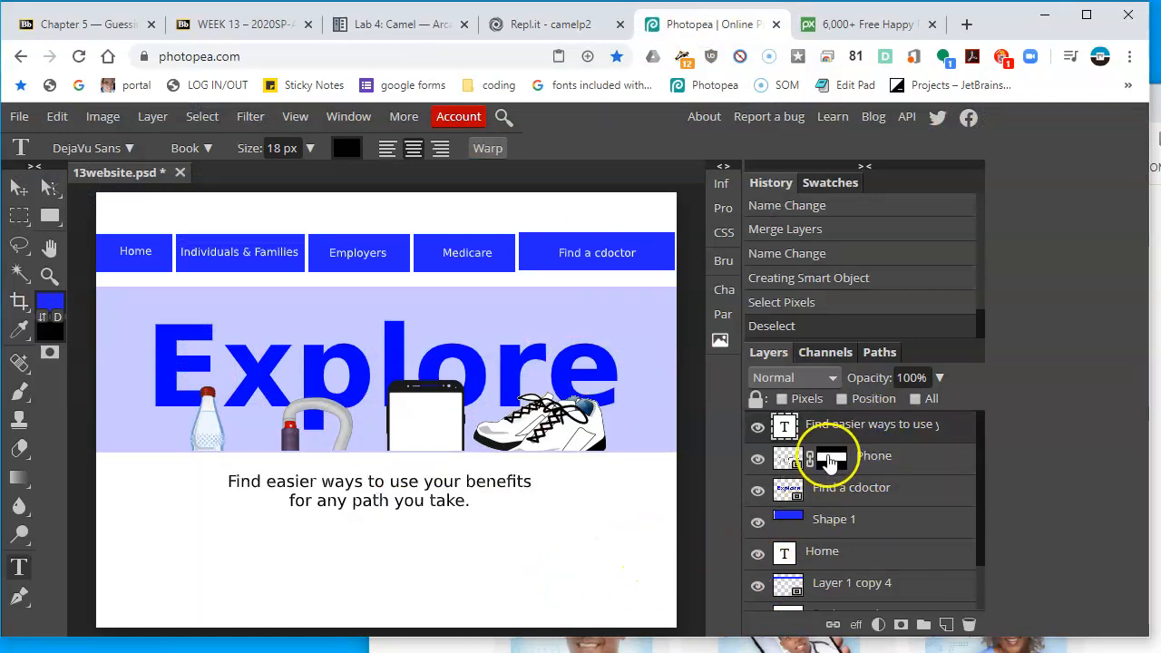
{"action": "key", "text": "ctrl+v"}
{"action": "left_click", "coordinate": [11, 195]}
{"action": "left_click_drag", "start_coordinate": [441, 360], "coordinate": [490, 418]}
{"action": "key", "text": "ctrl+t"}
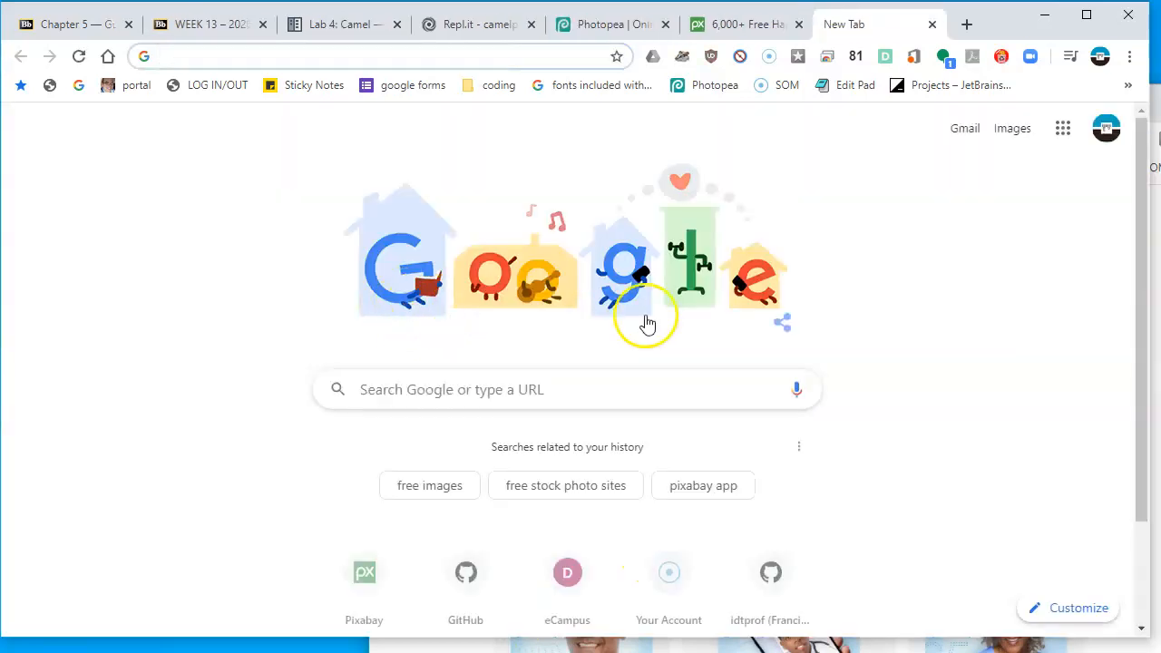
{"action": "key", "text": "ctrl+w"}
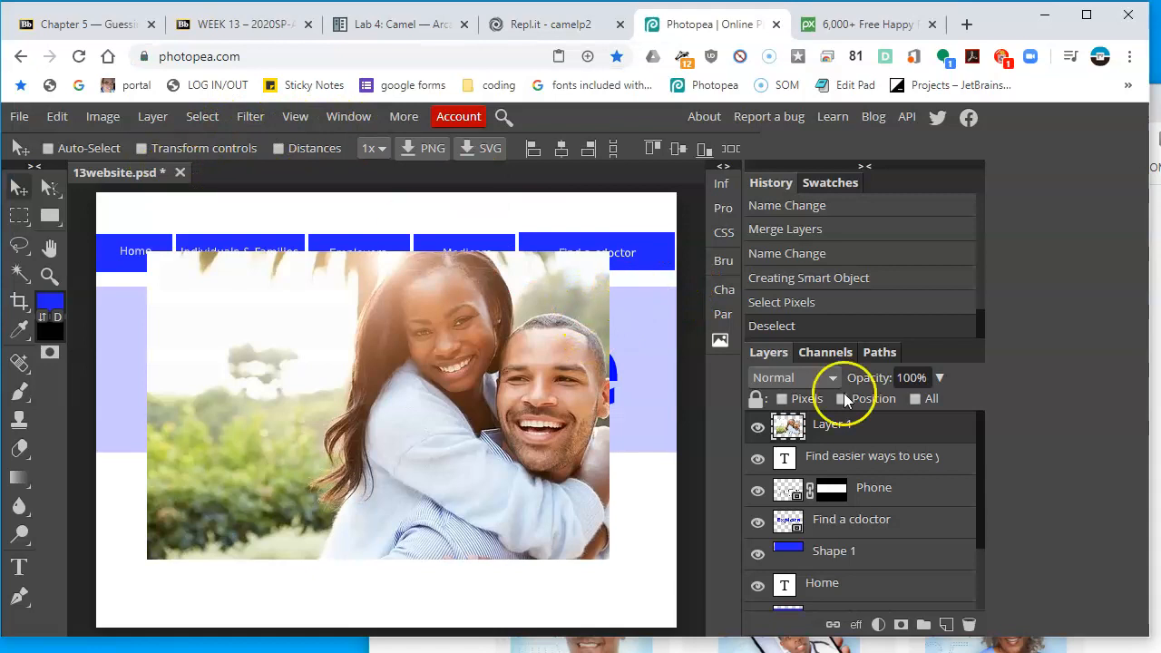
{"action": "key", "text": "ctrl+t"}
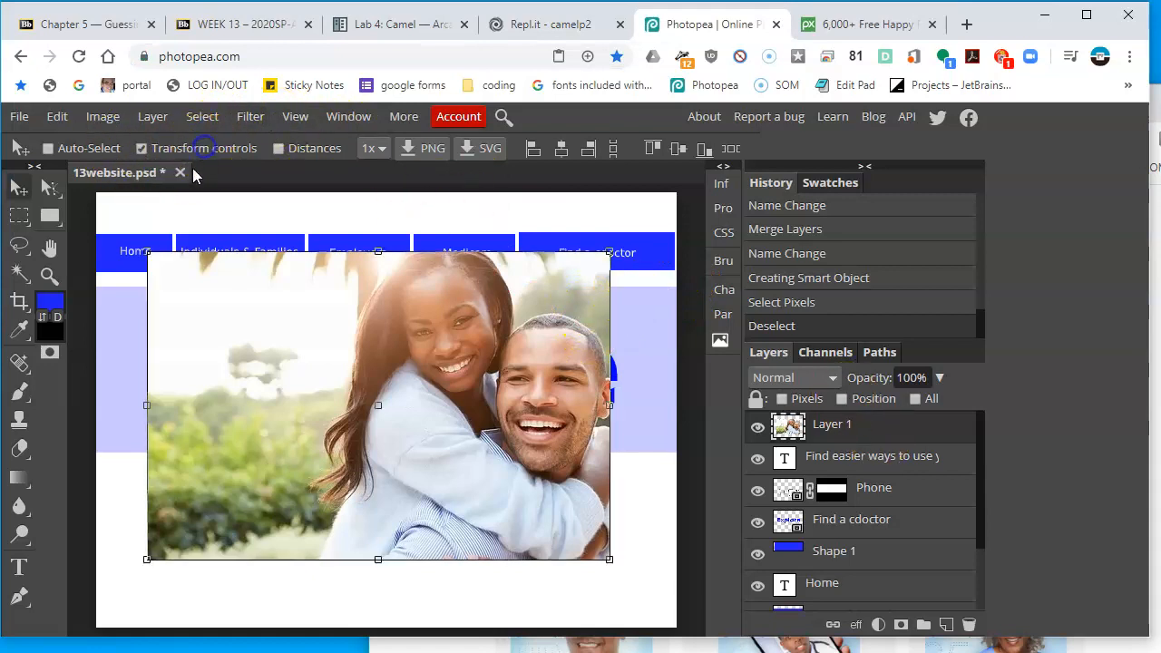
{"action": "left_click_drag", "start_coordinate": [148, 252], "coordinate": [448, 457]}
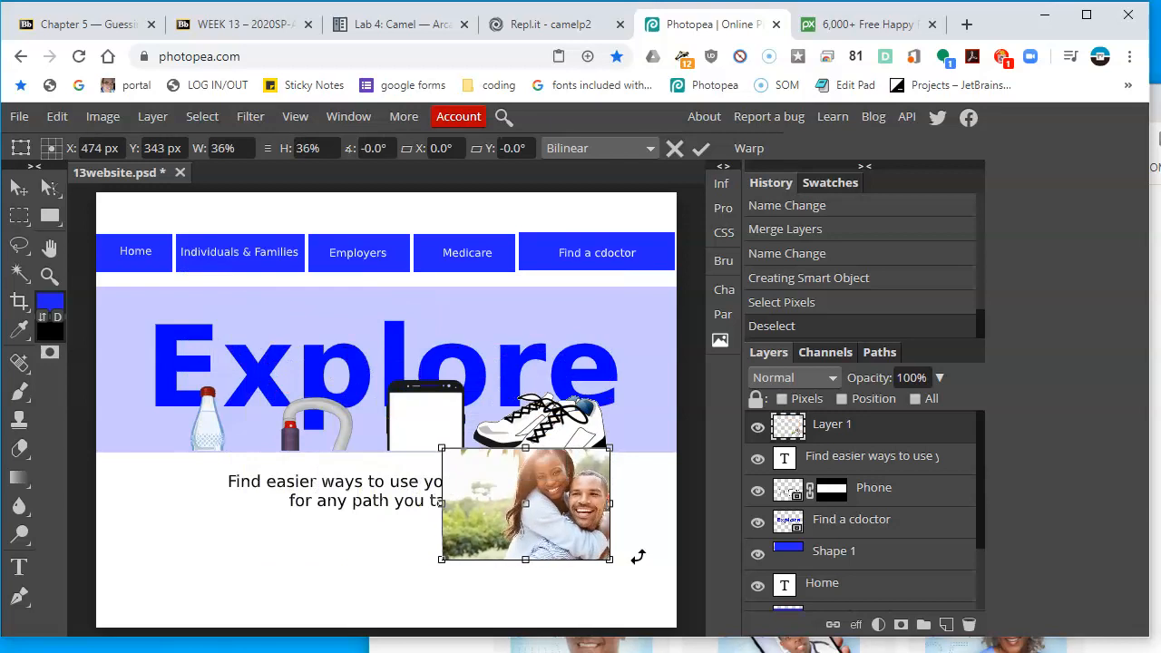
Scale the couple photo to about 33% and position it at the lower right beneath the tagline, committing the transform
{"action": "left_click", "coordinate": [964, 645]}
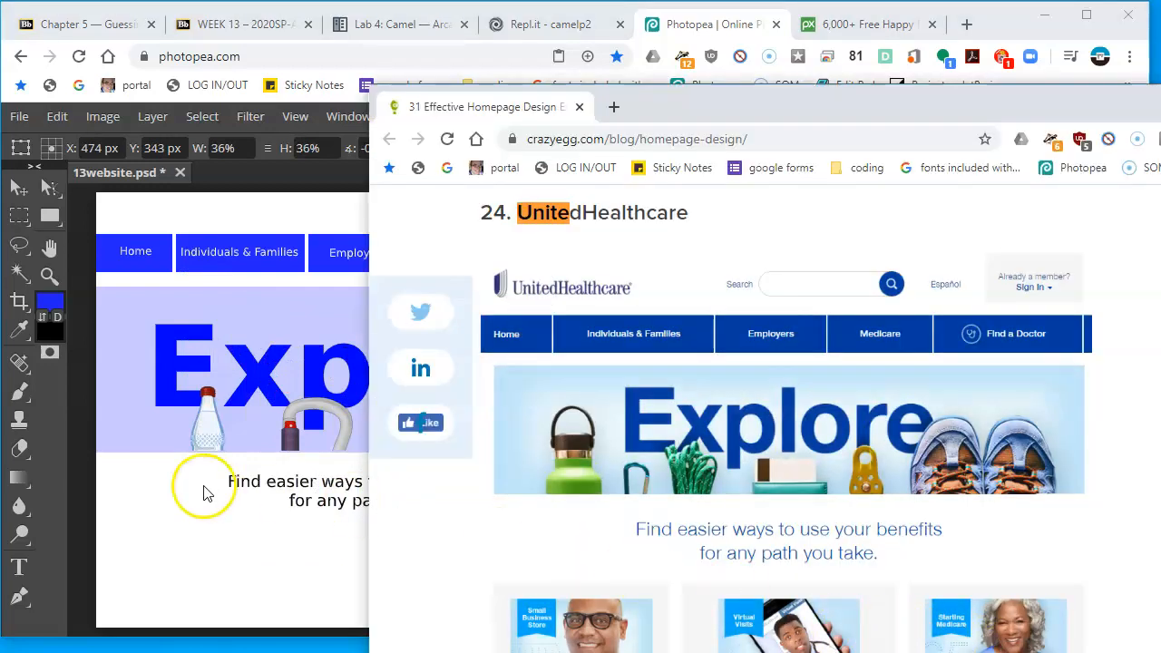
{"action": "left_click", "coordinate": [205, 488]}
{"action": "left_click_drag", "start_coordinate": [532, 503], "coordinate": [556, 553]}
{"action": "left_click_drag", "start_coordinate": [633, 497], "coordinate": [645, 491]}
{"action": "left_click_drag", "start_coordinate": [613, 529], "coordinate": [617, 554]}
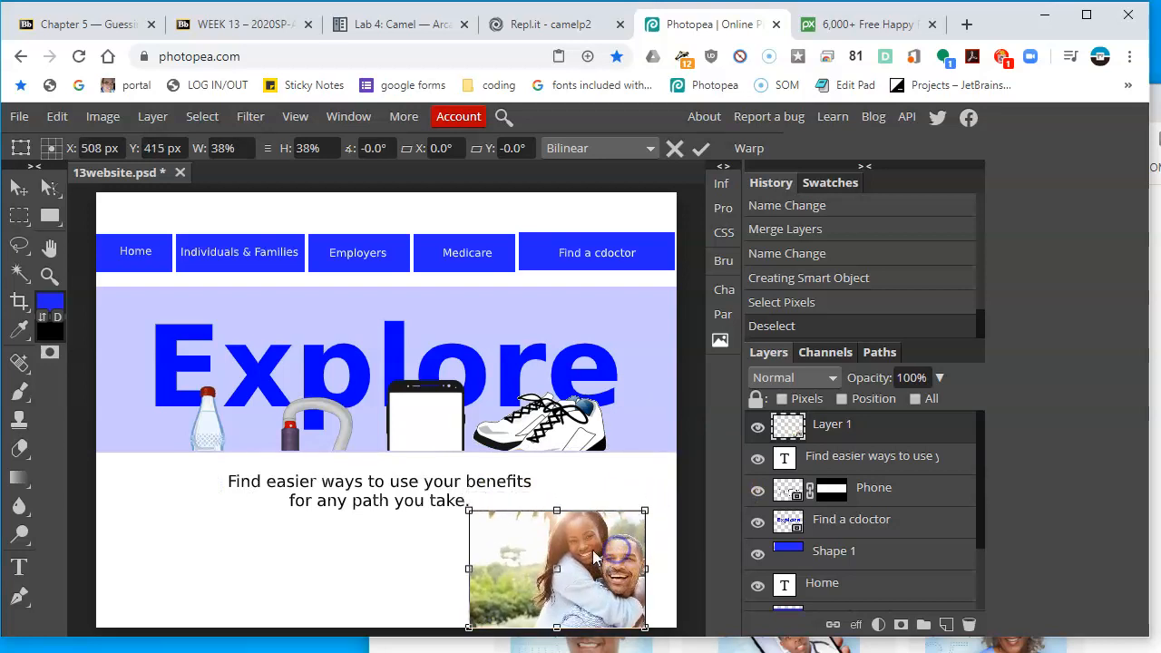
{"action": "left_click_drag", "start_coordinate": [467, 511], "coordinate": [493, 526]}
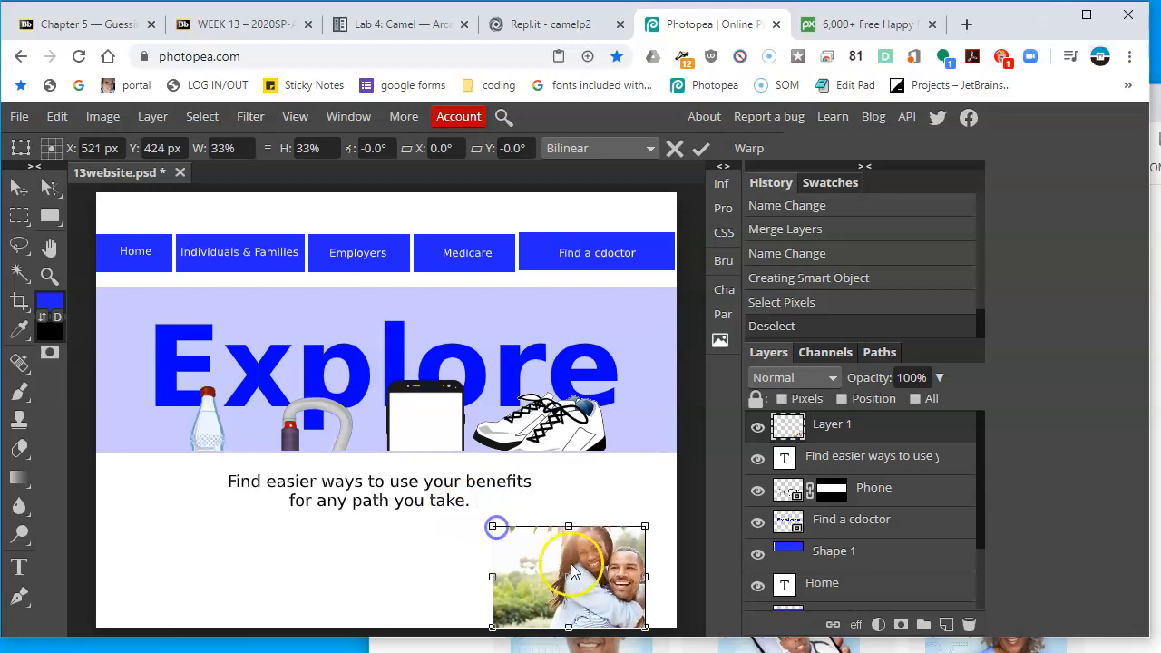
{"action": "double_click", "coordinate": [590, 553]}
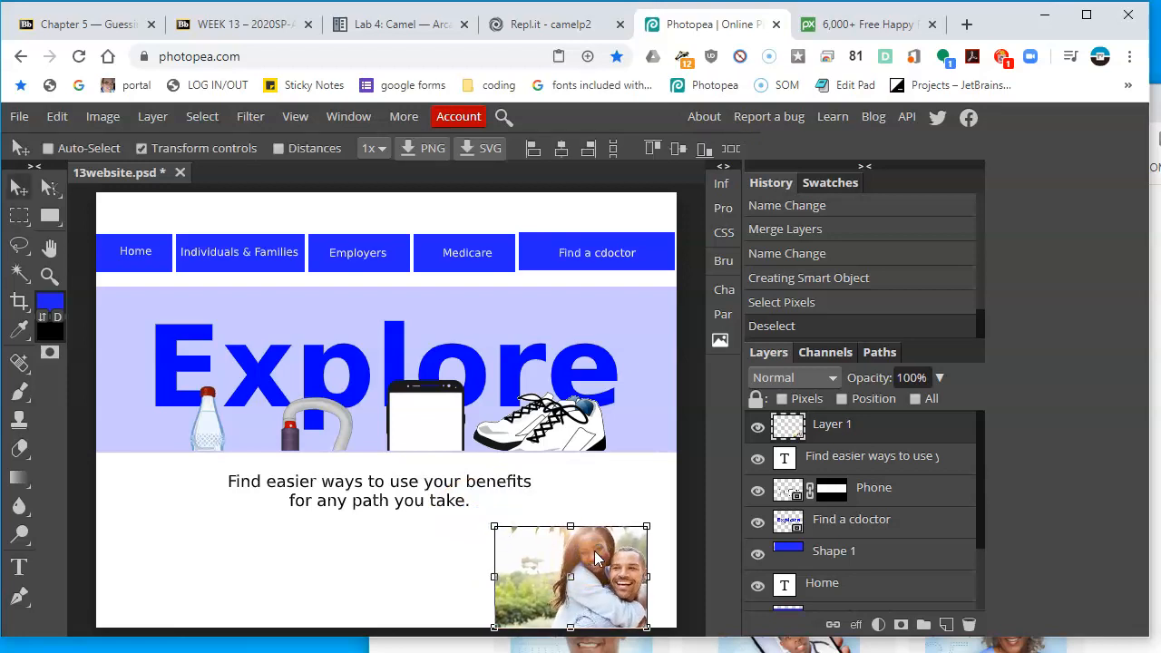
Browse the Pixabay happy people results and copy the mother-and-baby beach photo
{"action": "left_click", "coordinate": [871, 24]}
{"action": "scroll", "coordinate": [826, 415], "scroll_direction": "down", "scroll_amount": 5}
{"action": "scroll", "coordinate": [826, 422], "scroll_direction": "down", "scroll_amount": 10}
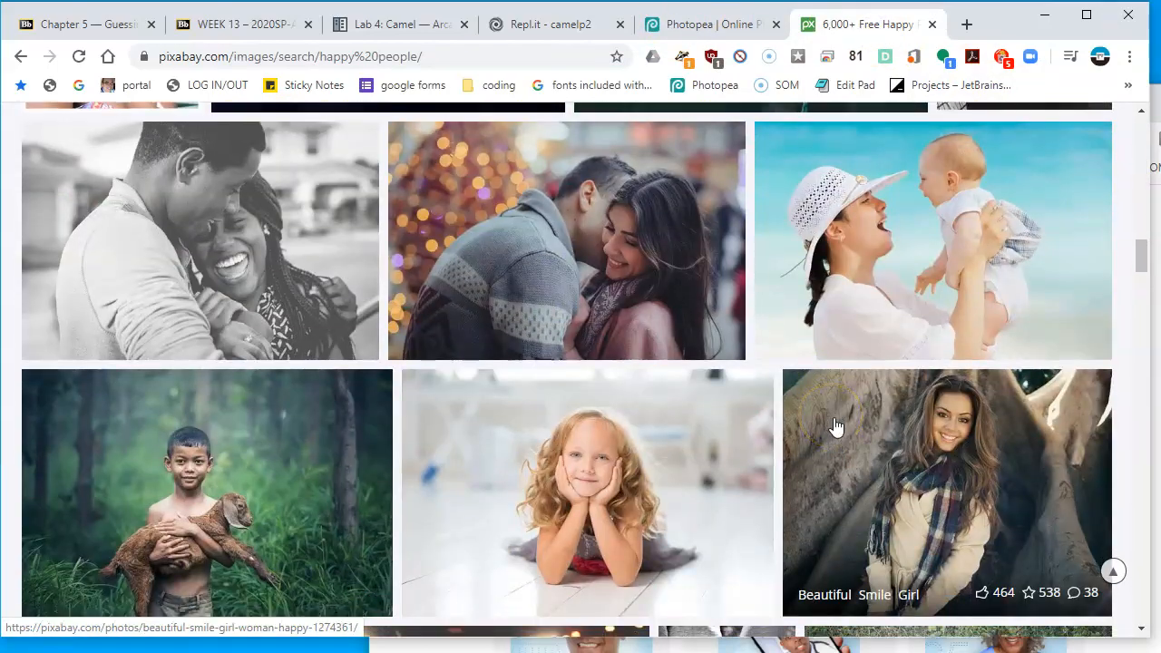
{"action": "scroll", "coordinate": [843, 434], "scroll_direction": "down", "scroll_amount": 2}
{"action": "scroll", "coordinate": [855, 435], "scroll_direction": "up", "scroll_amount": 3}
{"action": "left_click", "coordinate": [977, 307]}
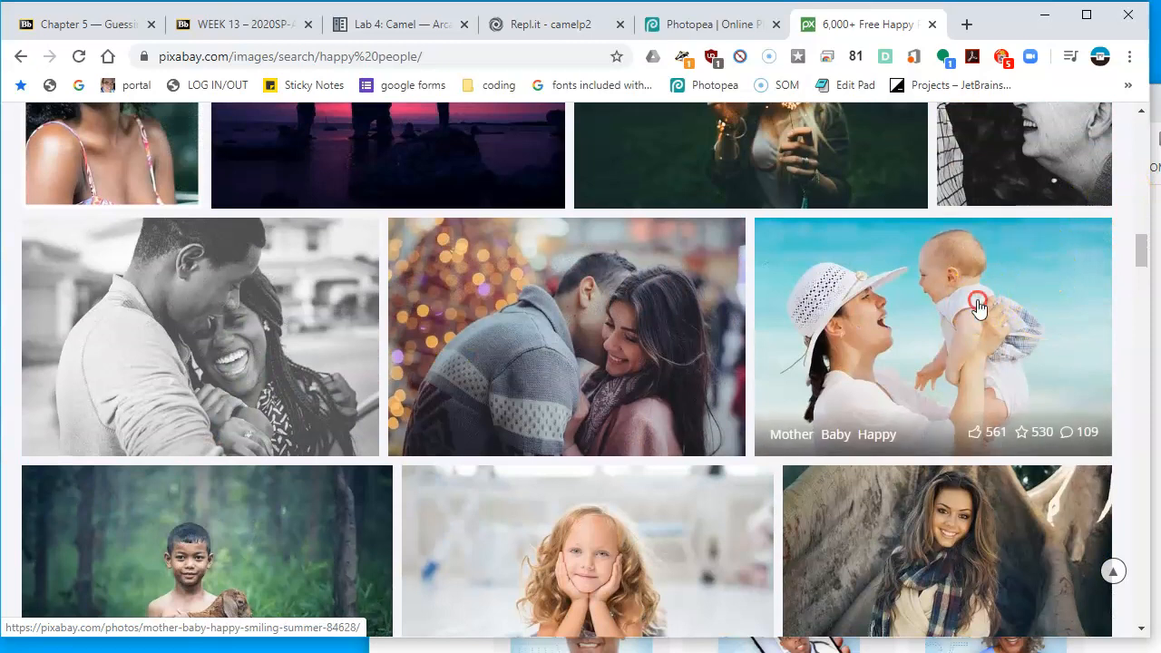
{"action": "right_click", "coordinate": [978, 307]}
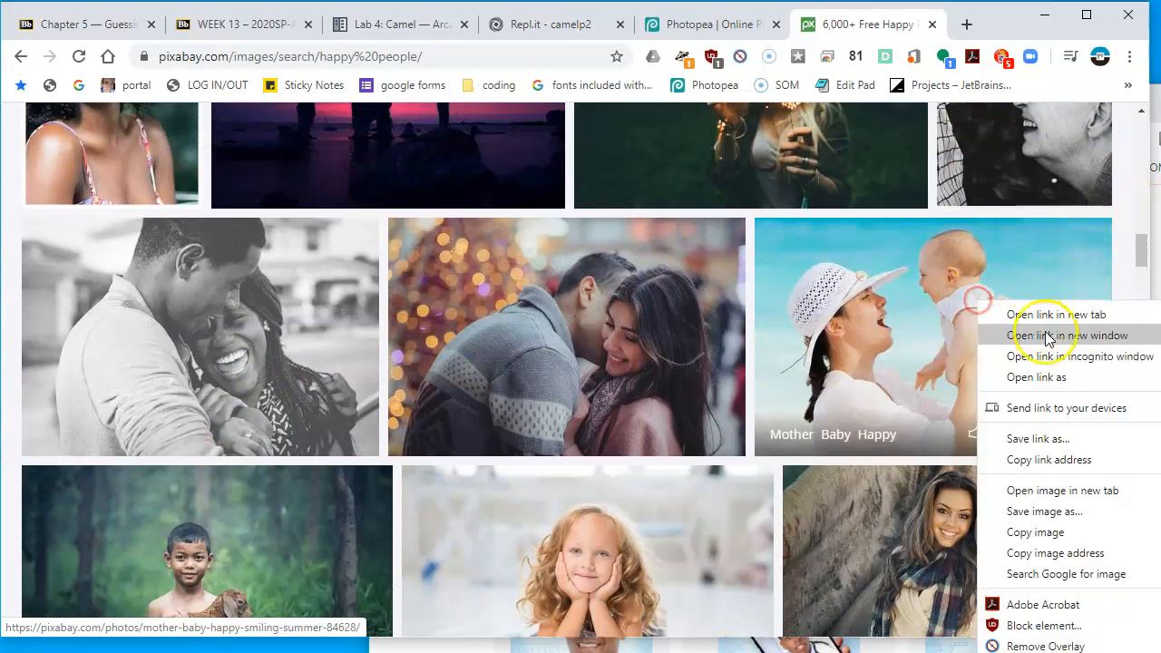
{"action": "left_click", "coordinate": [1096, 535]}
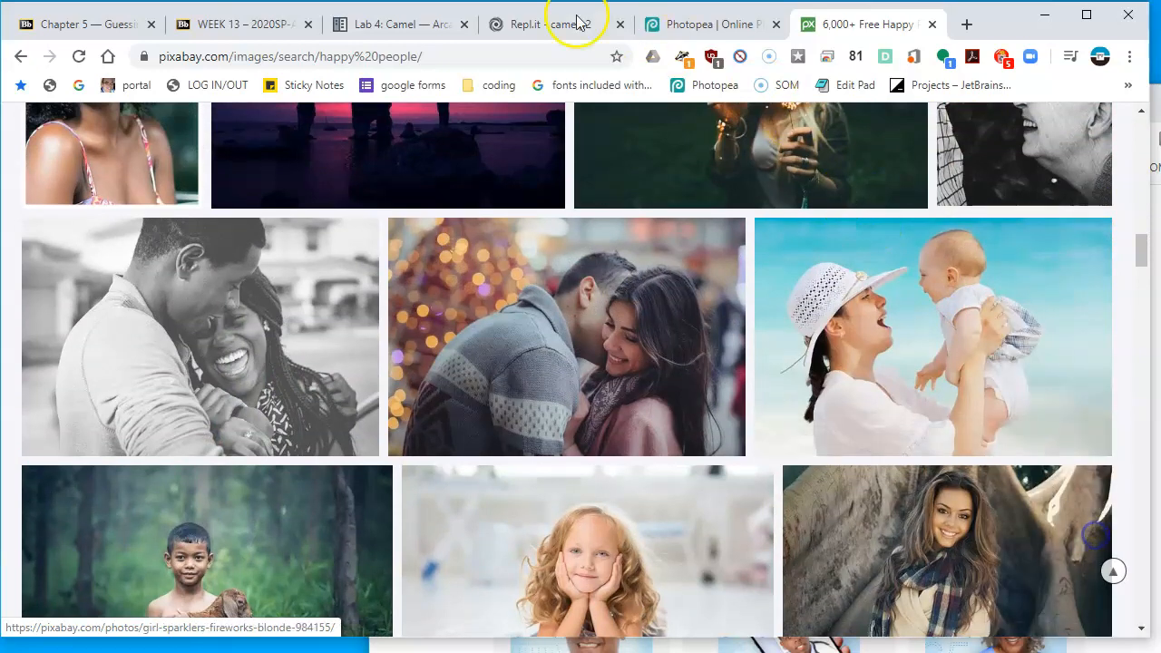
Paste the mother-and-baby photo as a new layer, scale it to about 33%, and place it left of the couple photo
{"action": "left_click", "coordinate": [714, 34]}
{"action": "key", "text": "ctrl+v"}
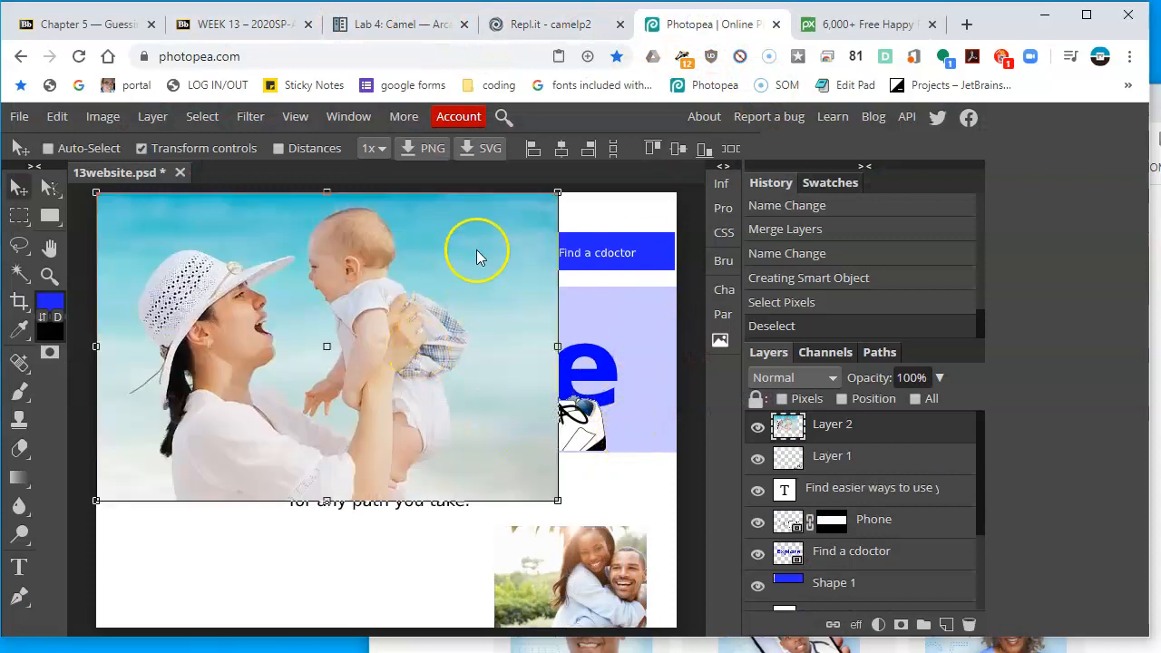
{"action": "left_click_drag", "start_coordinate": [559, 188], "coordinate": [285, 374]}
{"action": "left_click_drag", "start_coordinate": [236, 427], "coordinate": [442, 541]}
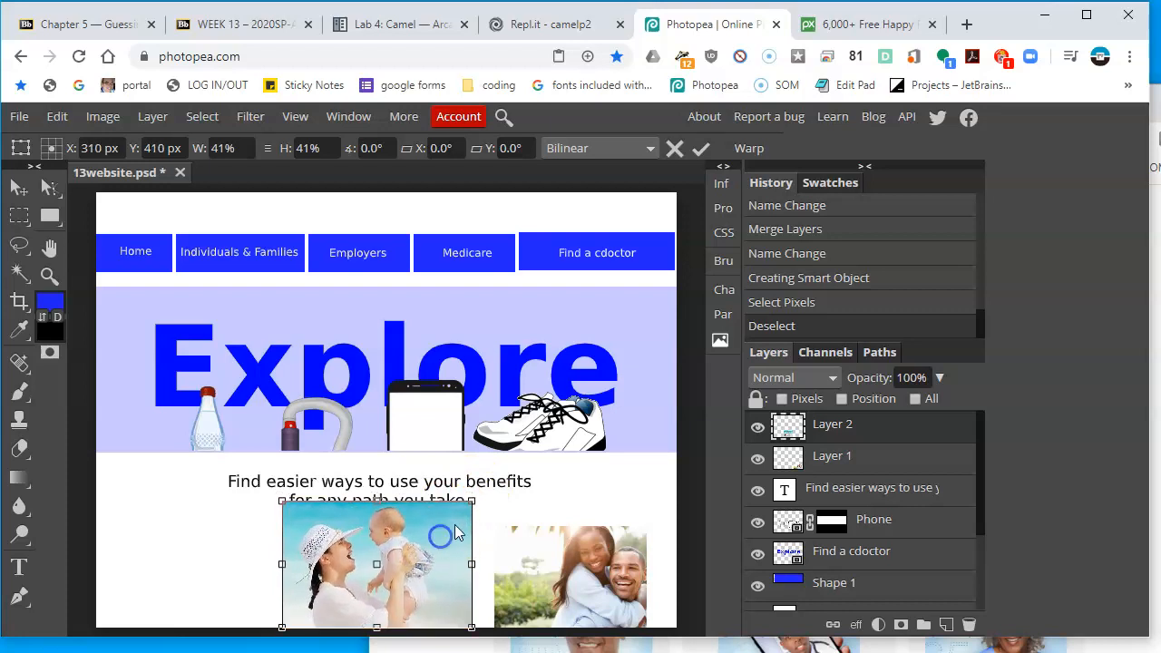
{"action": "left_click_drag", "start_coordinate": [460, 512], "coordinate": [435, 535]}
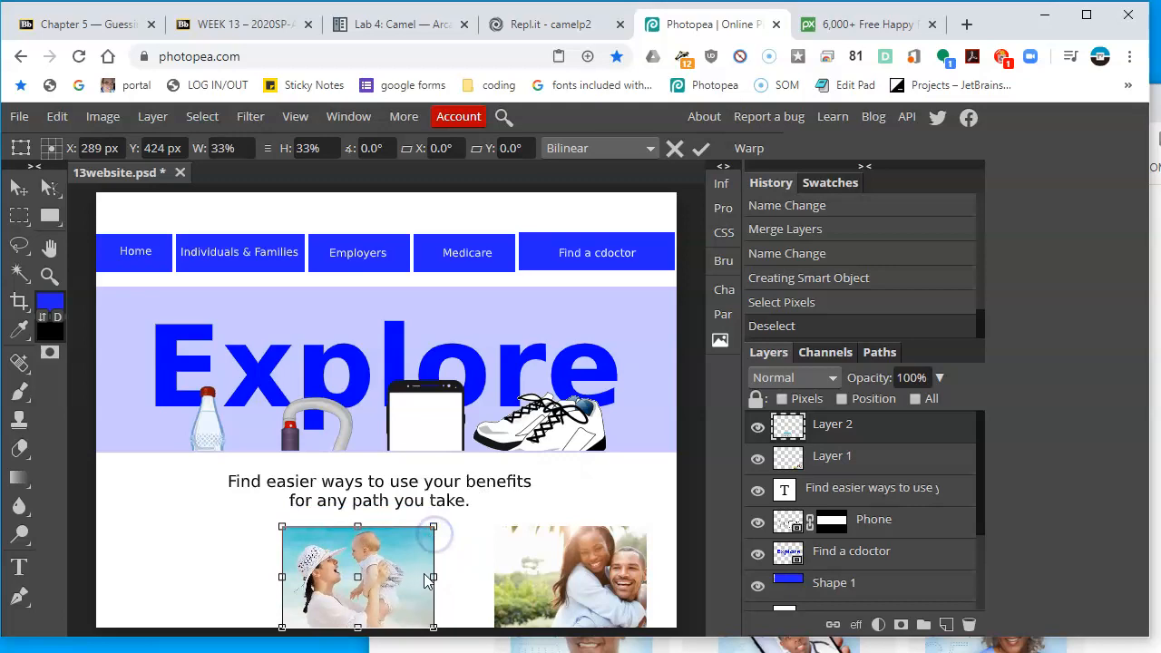
{"action": "double_click", "coordinate": [426, 580]}
Browse further down the Pixabay results and copy the family-with-child photo
{"action": "left_click", "coordinate": [544, 646]}
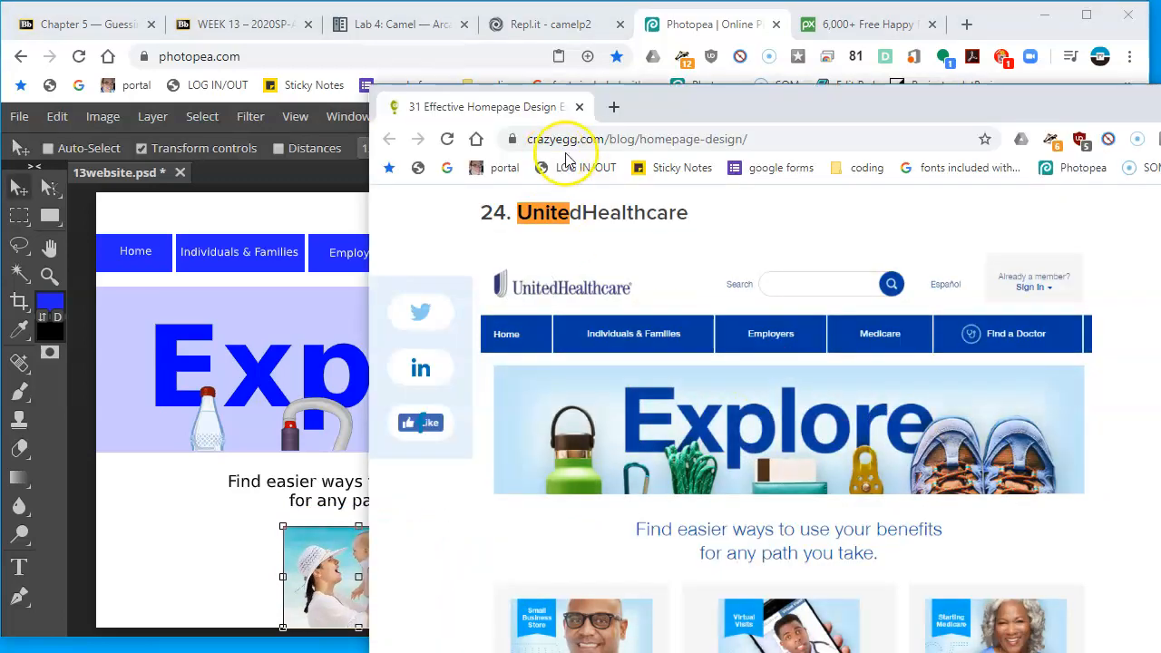
{"action": "left_click", "coordinate": [852, 27]}
{"action": "scroll", "coordinate": [606, 544], "scroll_direction": "down", "scroll_amount": 10}
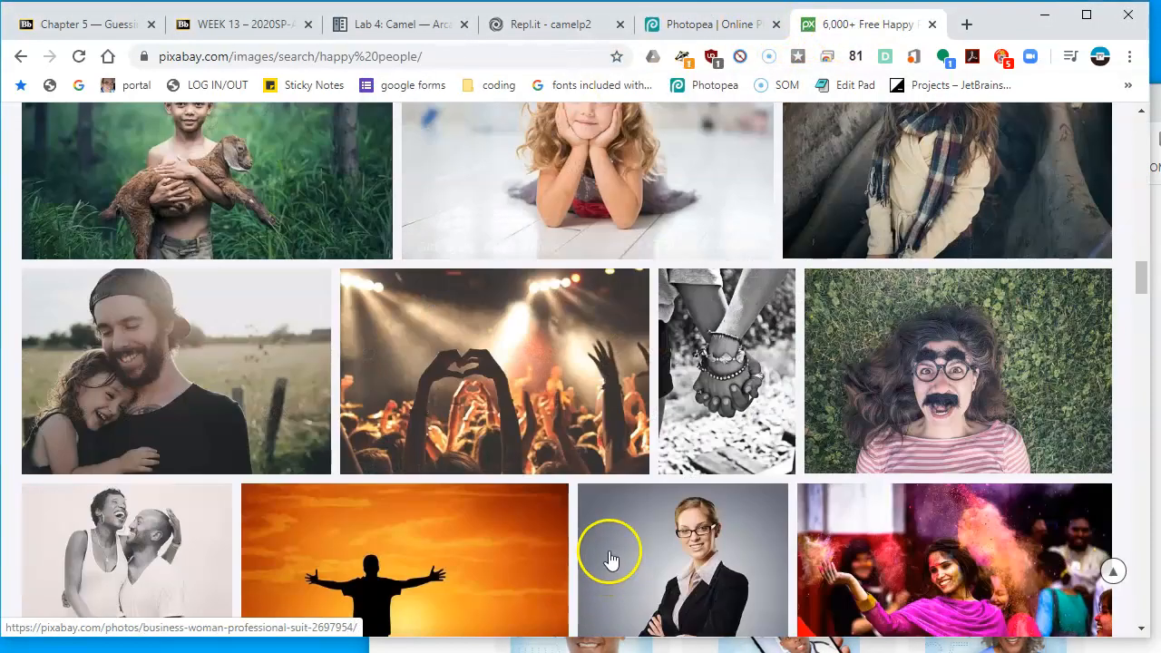
{"action": "scroll", "coordinate": [669, 381], "scroll_direction": "up", "scroll_amount": 1}
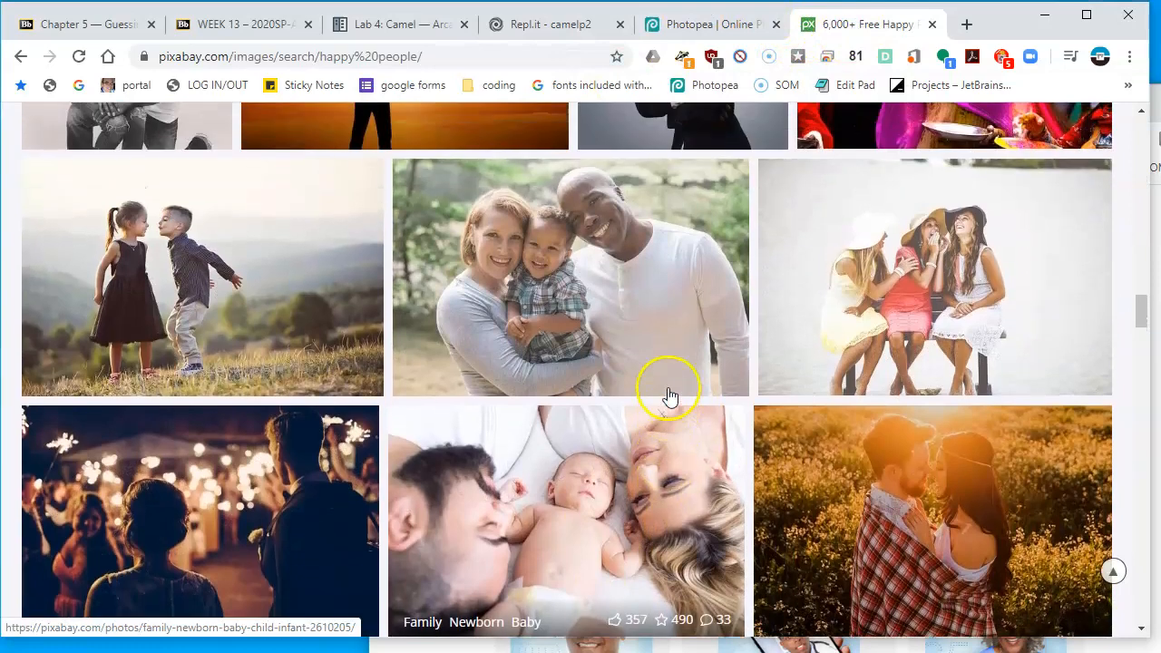
{"action": "right_click", "coordinate": [672, 277]}
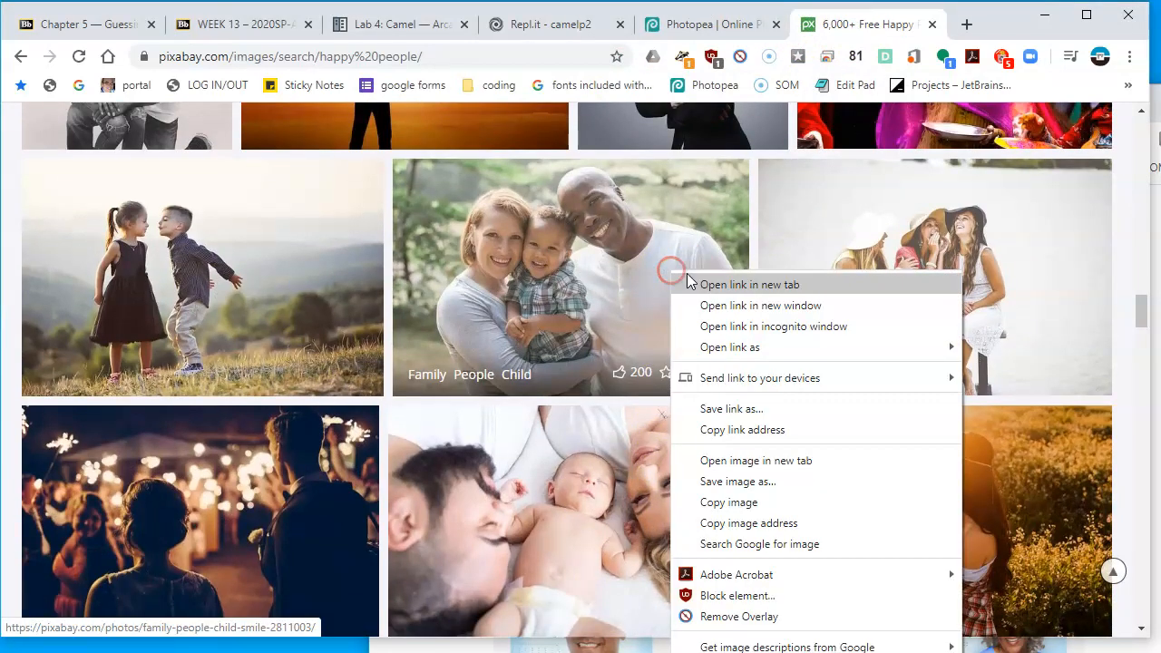
{"action": "left_click", "coordinate": [767, 504]}
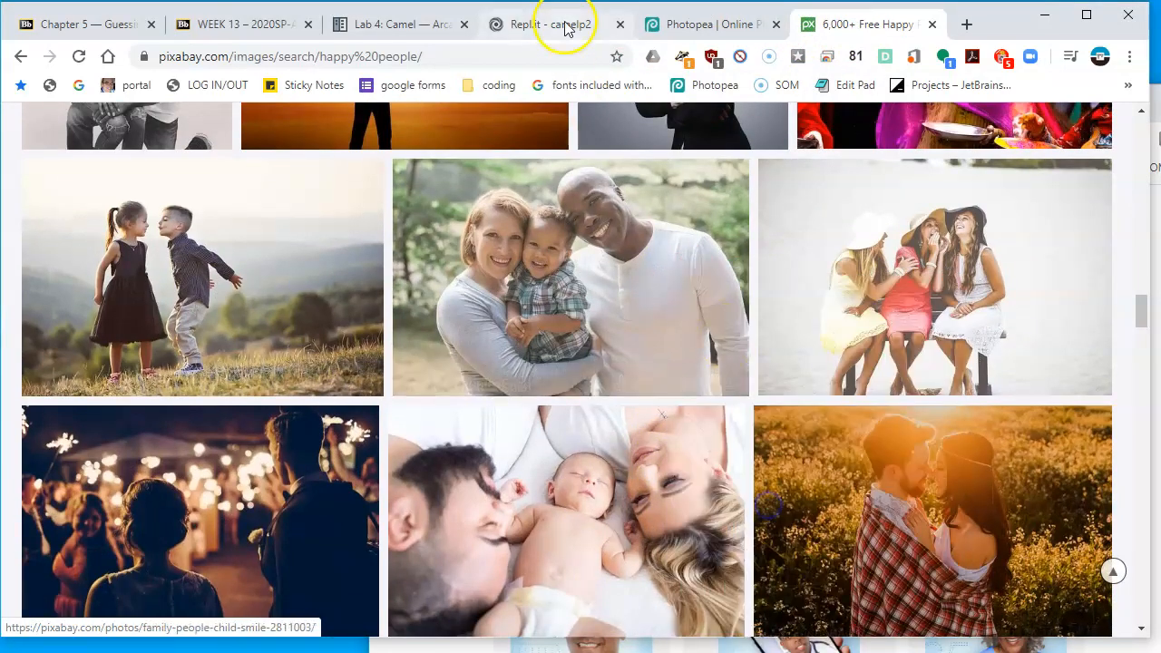
Paste the family photo as a new layer, scale it to about 37%, and place it at the lower left below the tagline
{"action": "left_click", "coordinate": [696, 27]}
{"action": "key", "text": "ctrl+v"}
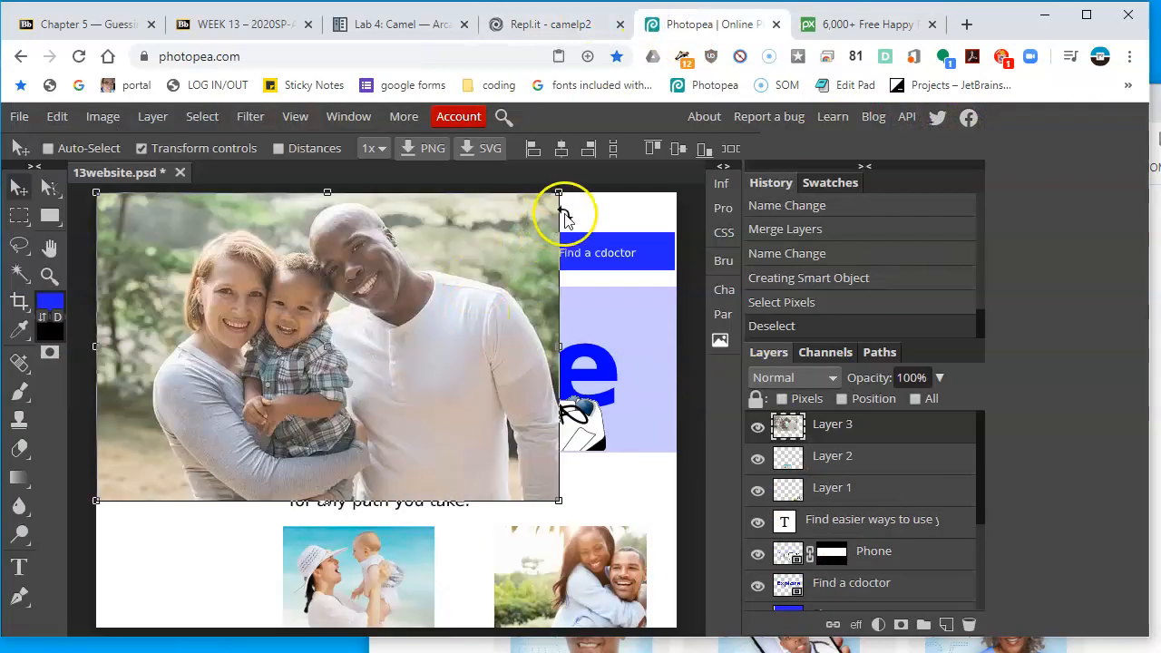
{"action": "left_click_drag", "start_coordinate": [560, 191], "coordinate": [298, 374]}
{"action": "left_click_drag", "start_coordinate": [241, 446], "coordinate": [252, 567]}
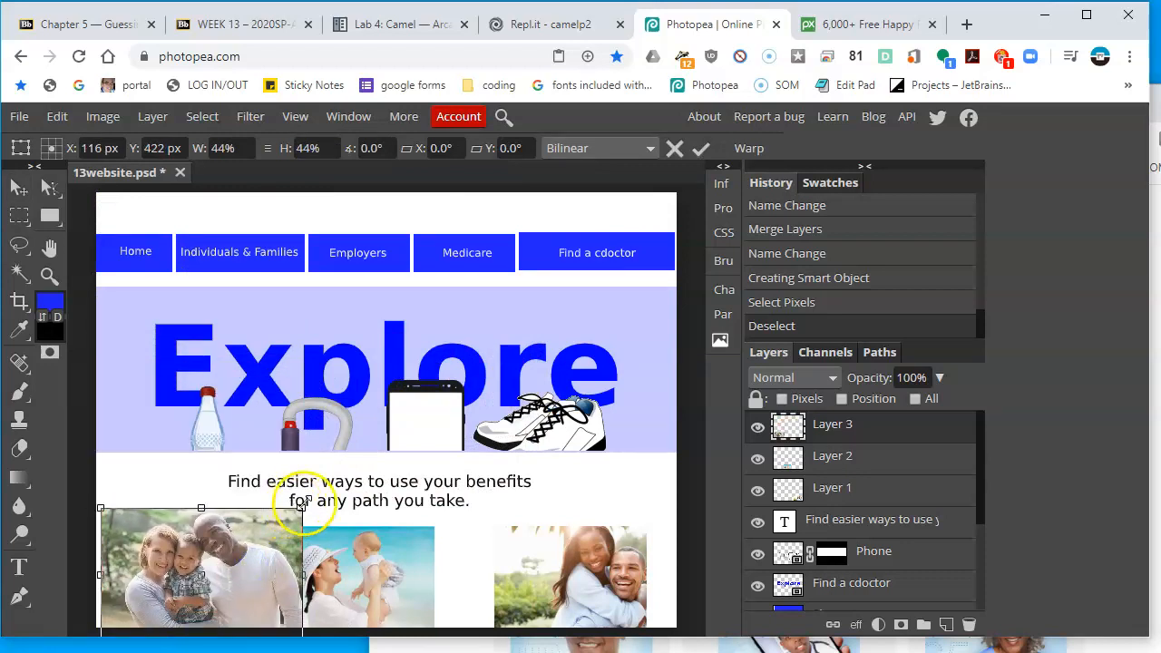
{"action": "left_click_drag", "start_coordinate": [300, 507], "coordinate": [268, 568]}
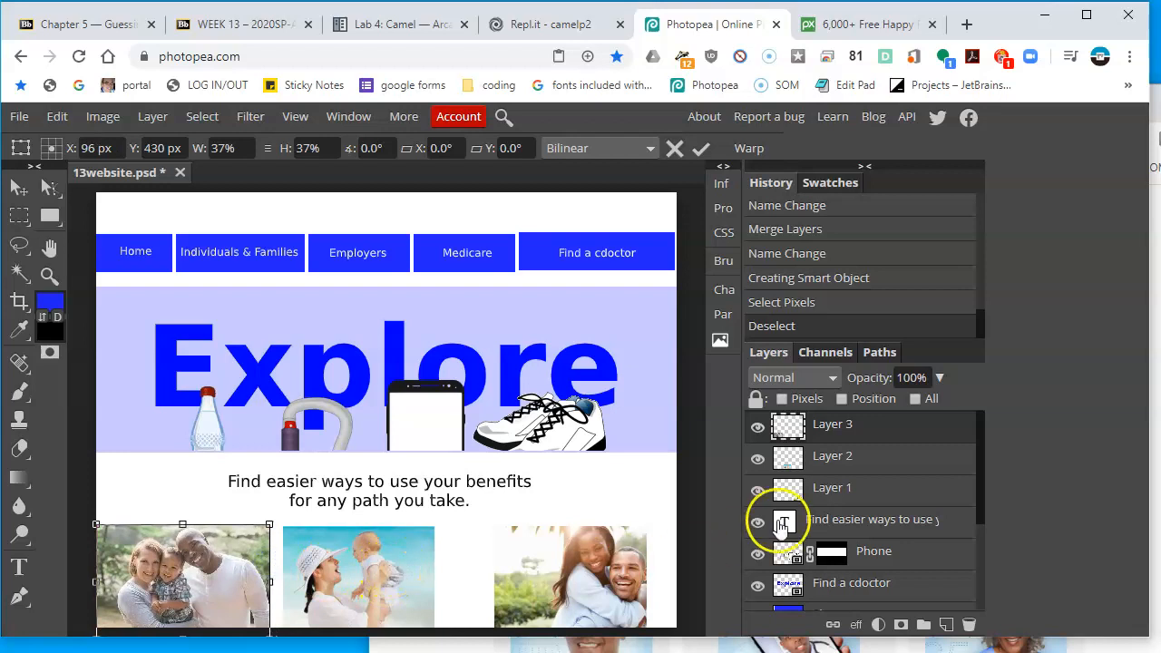
Select the three photo layers together and distribute them with equal gaps
{"action": "left_click", "coordinate": [877, 490]}
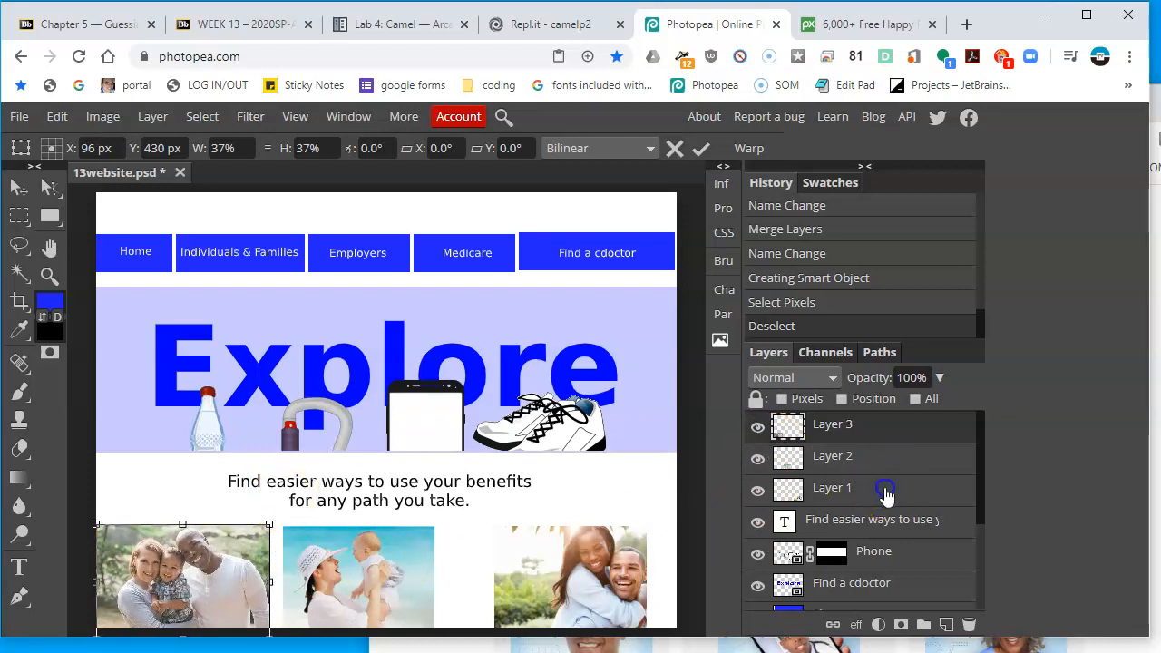
{"action": "left_click", "coordinate": [866, 426], "text": "shift"}
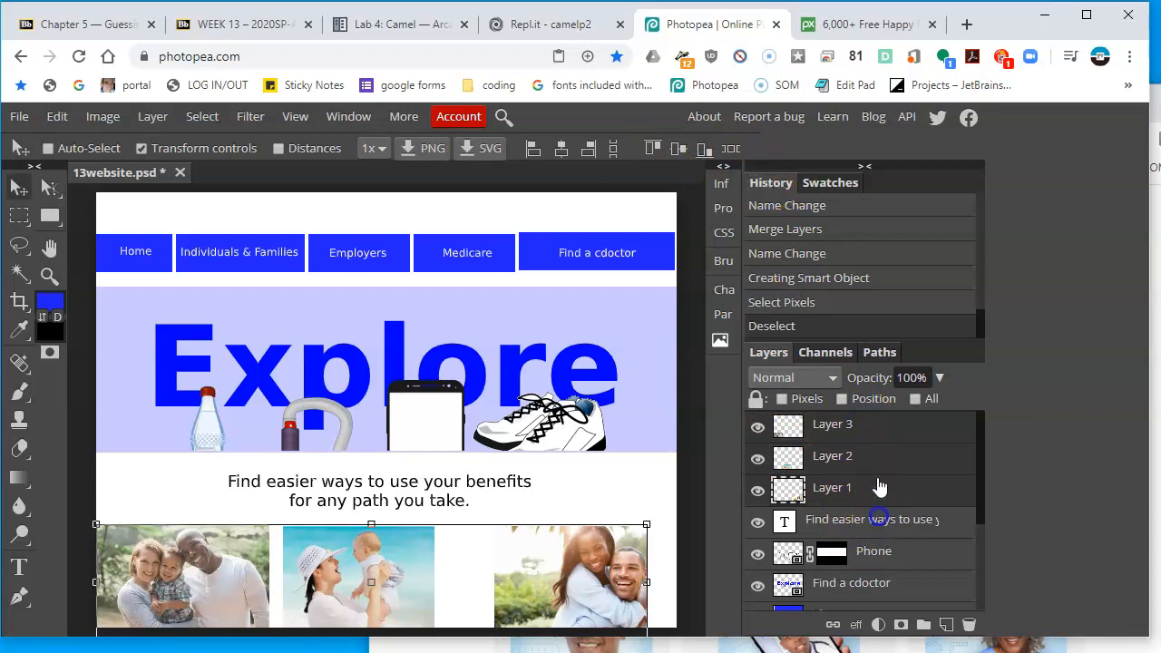
{"action": "left_click", "coordinate": [873, 437]}
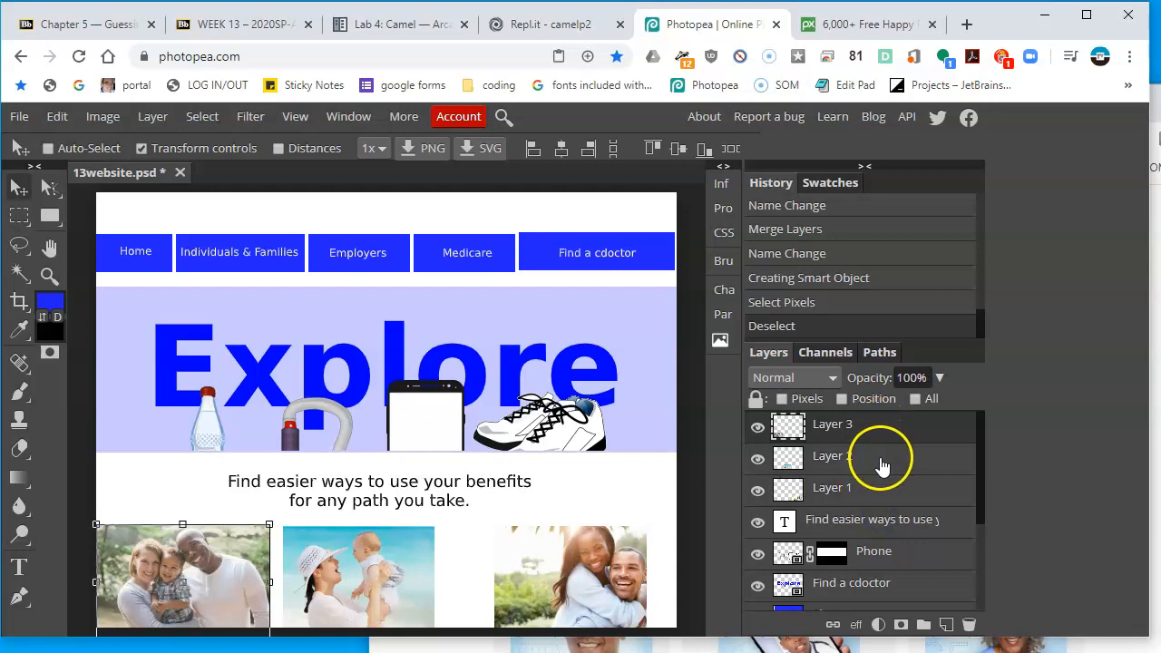
{"action": "left_click", "coordinate": [880, 463]}
{"action": "left_click", "coordinate": [881, 491]}
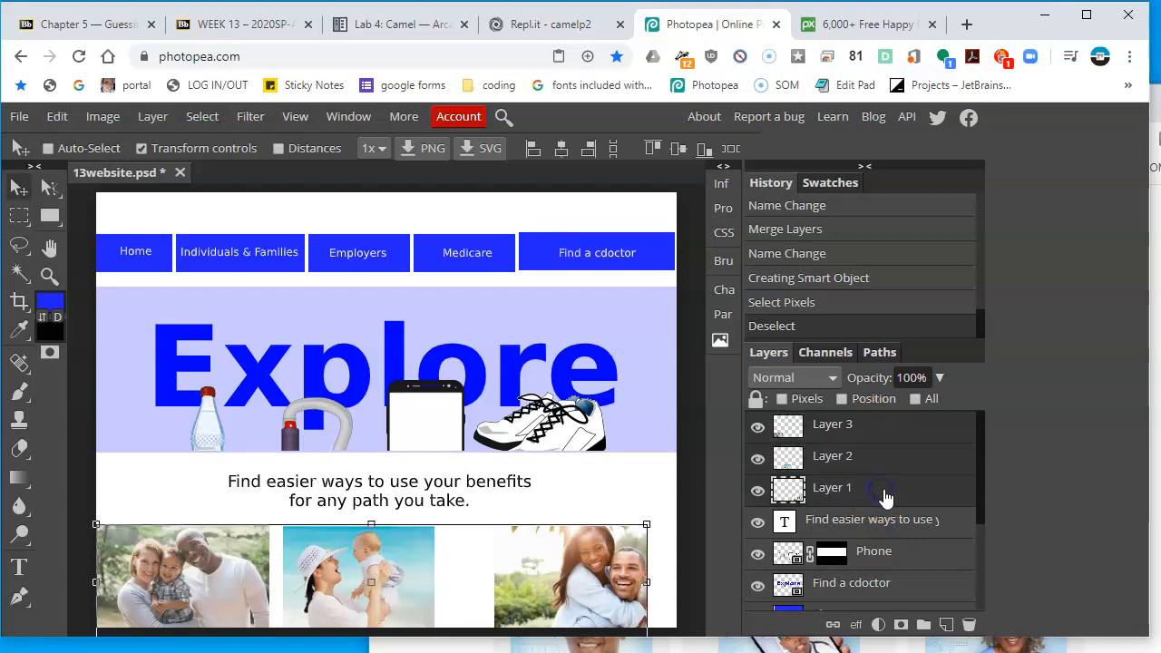
{"action": "left_click", "coordinate": [732, 149]}
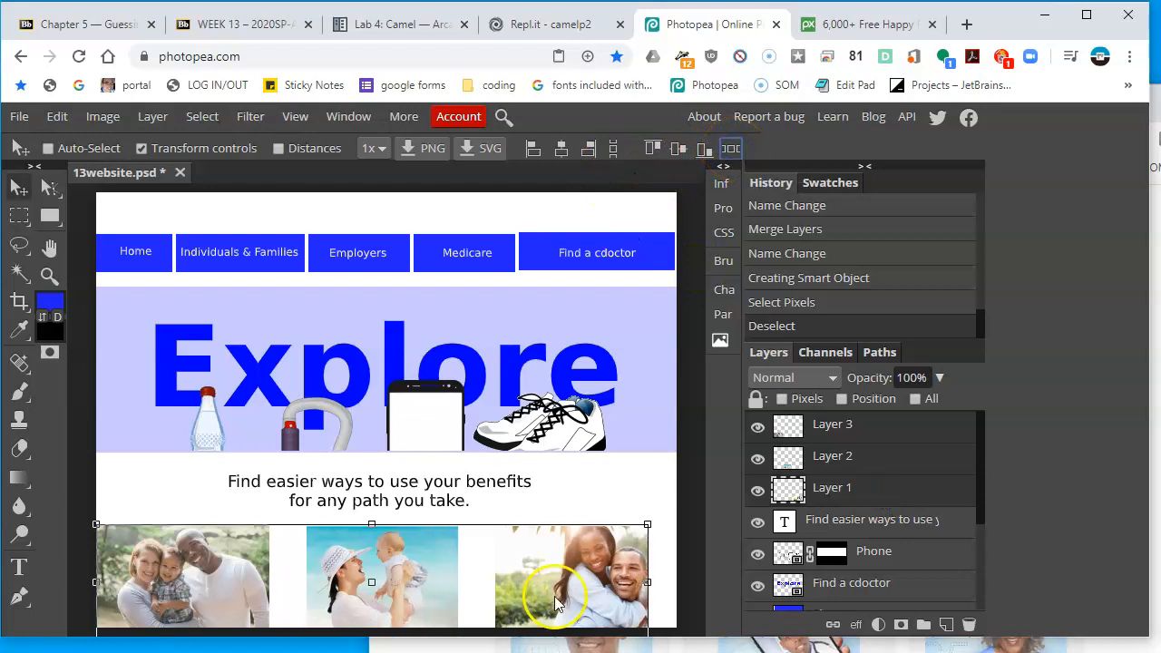
Nudge the three selected photos rightward to center the row under the tagline
{"action": "key", "text": "shift+Right"}
{"action": "key", "text": "shift+Right"}
{"action": "key", "text": "shift+Right"}
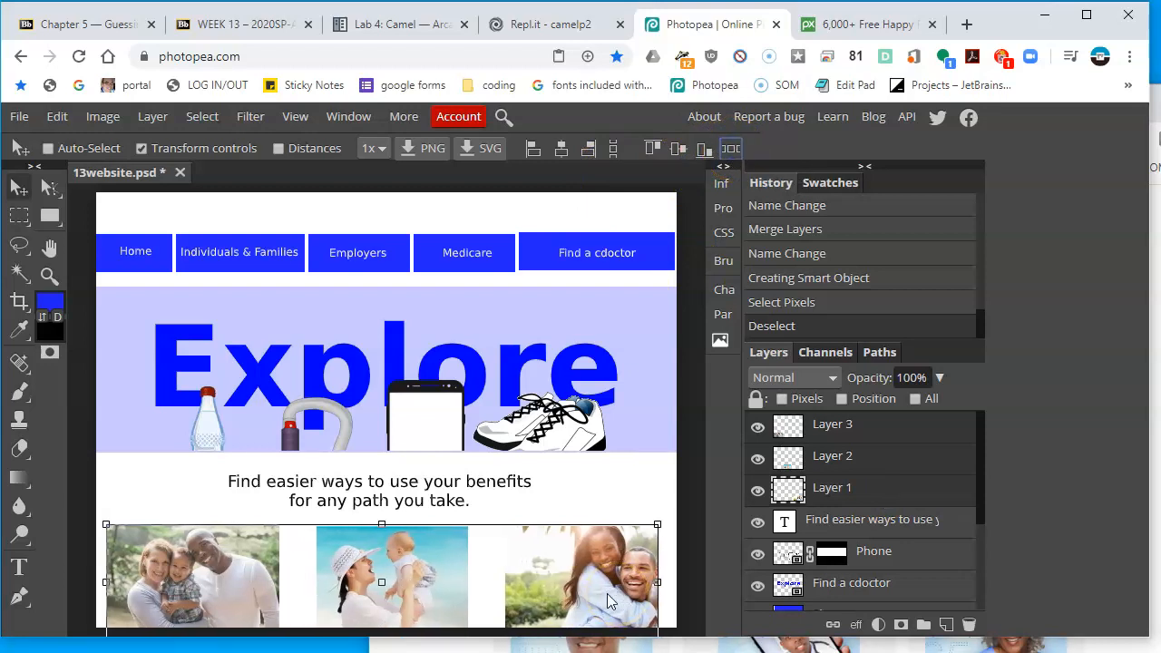
{"action": "key", "text": "Right"}
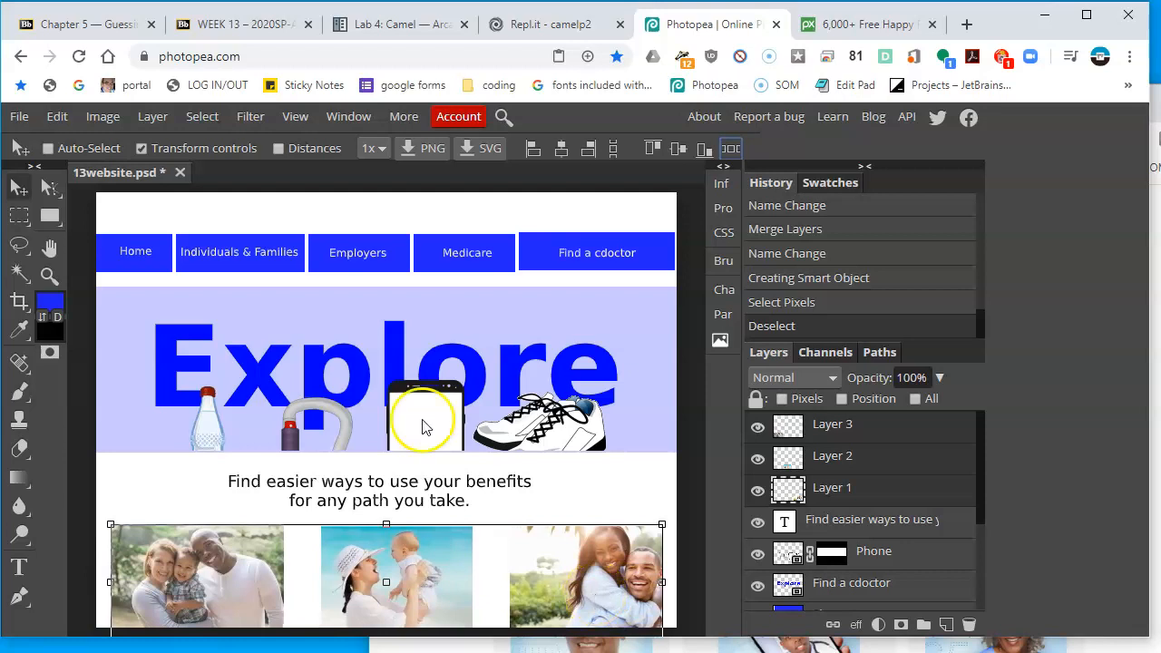
Open a new browser tab and search Google for 'united healthcare'
{"action": "key", "text": "alt+Tab"}
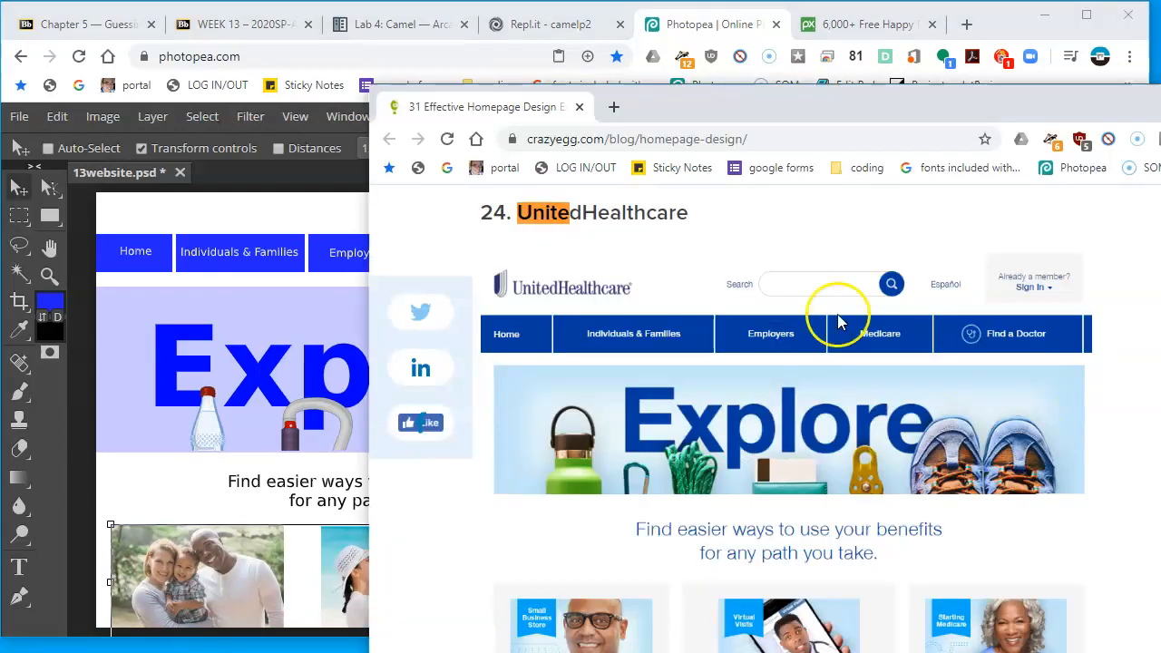
{"action": "scroll", "coordinate": [771, 372], "scroll_direction": "up", "scroll_amount": 3}
{"action": "scroll", "coordinate": [762, 389], "scroll_direction": "down", "scroll_amount": 3}
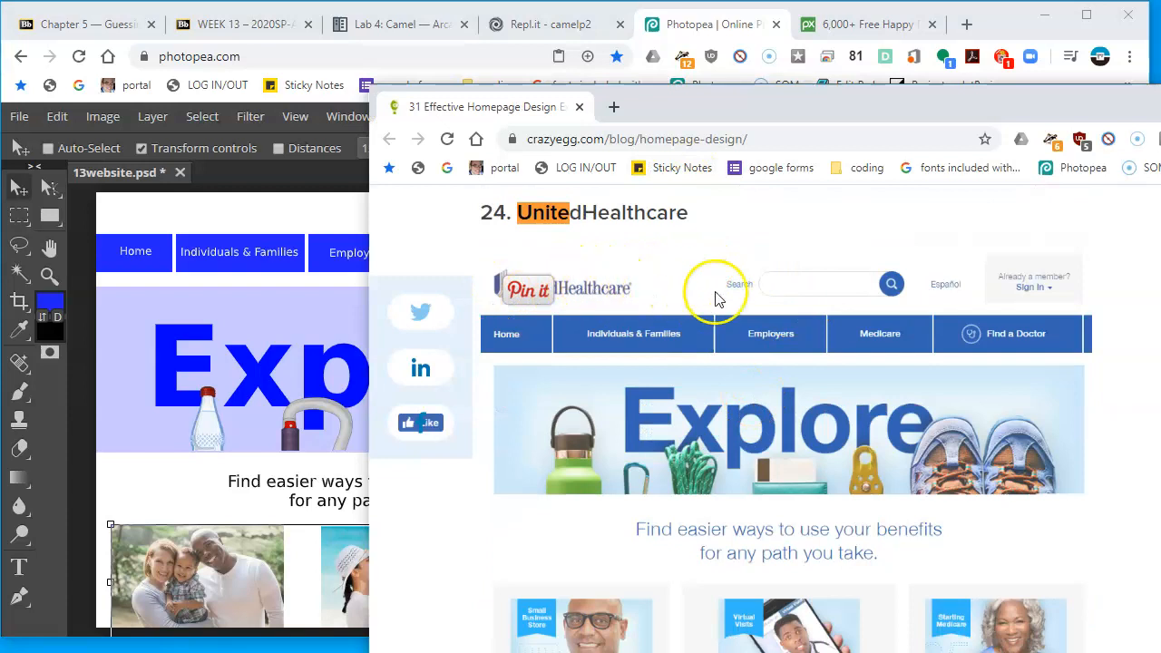
{"action": "left_click", "coordinate": [610, 107]}
{"action": "type", "text": "uni"}
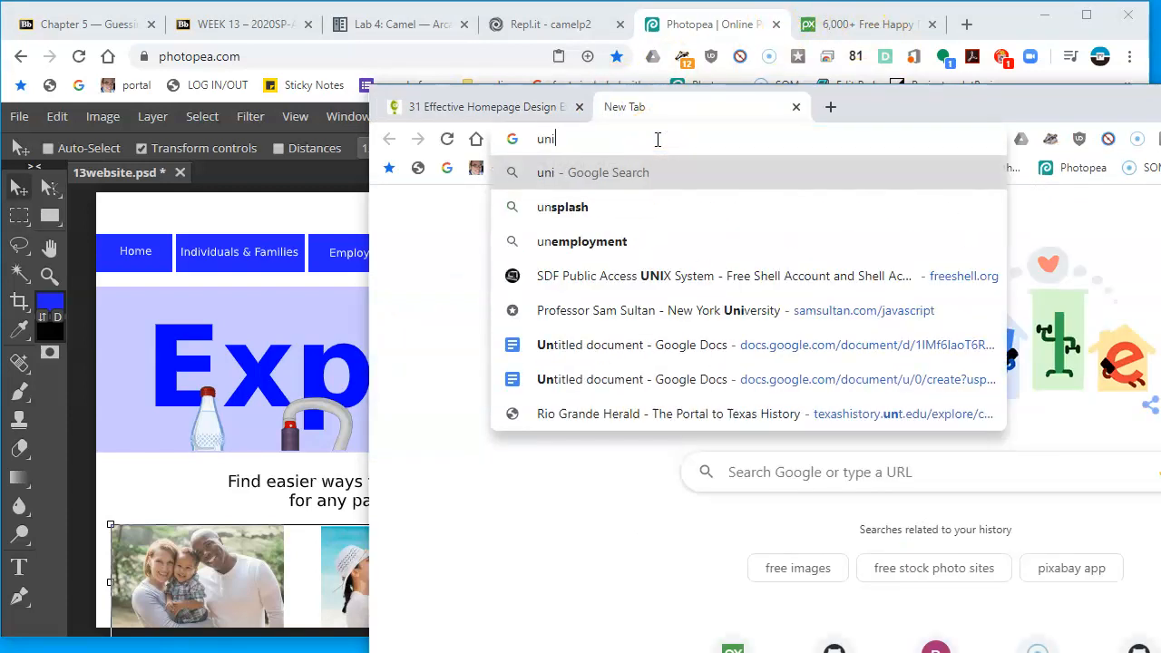
{"action": "type", "text": "ted healthcare"}
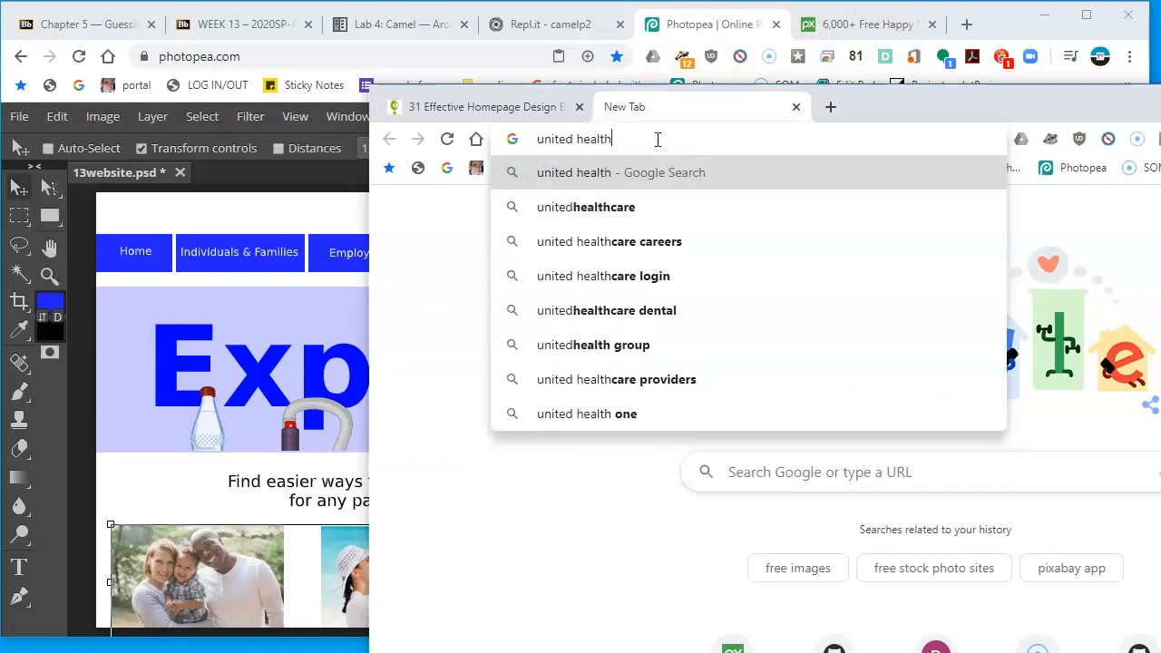
{"action": "key", "text": "Return"}
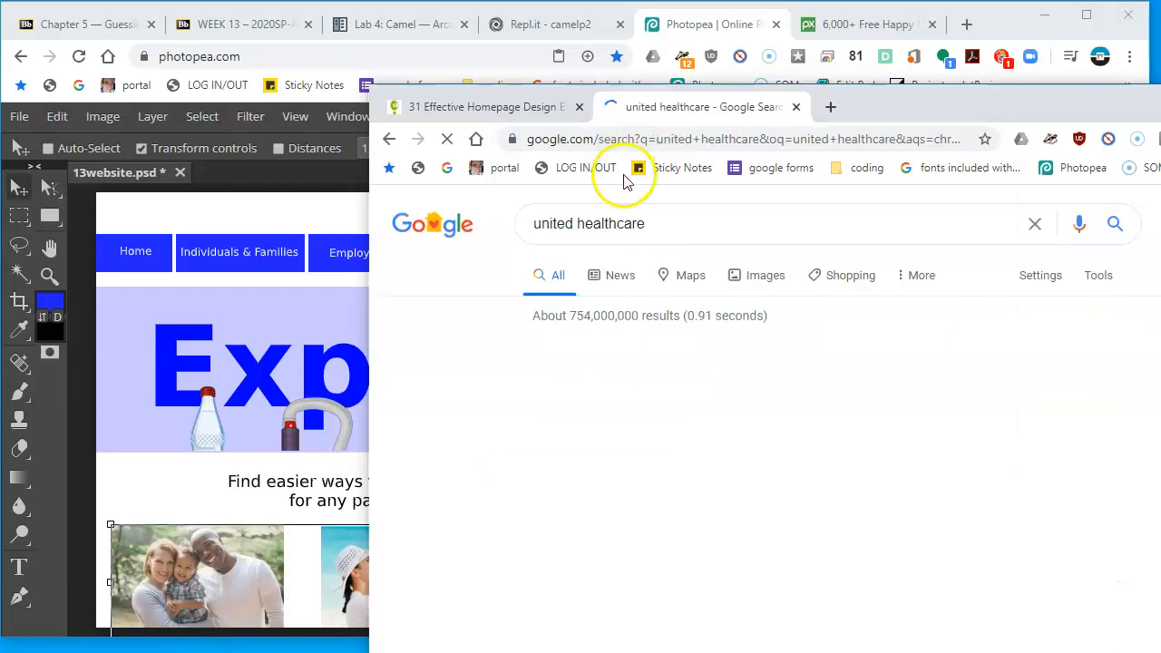
Open the UnitedHealthcare website and copy its logo image
{"action": "left_click", "coordinate": [725, 354]}
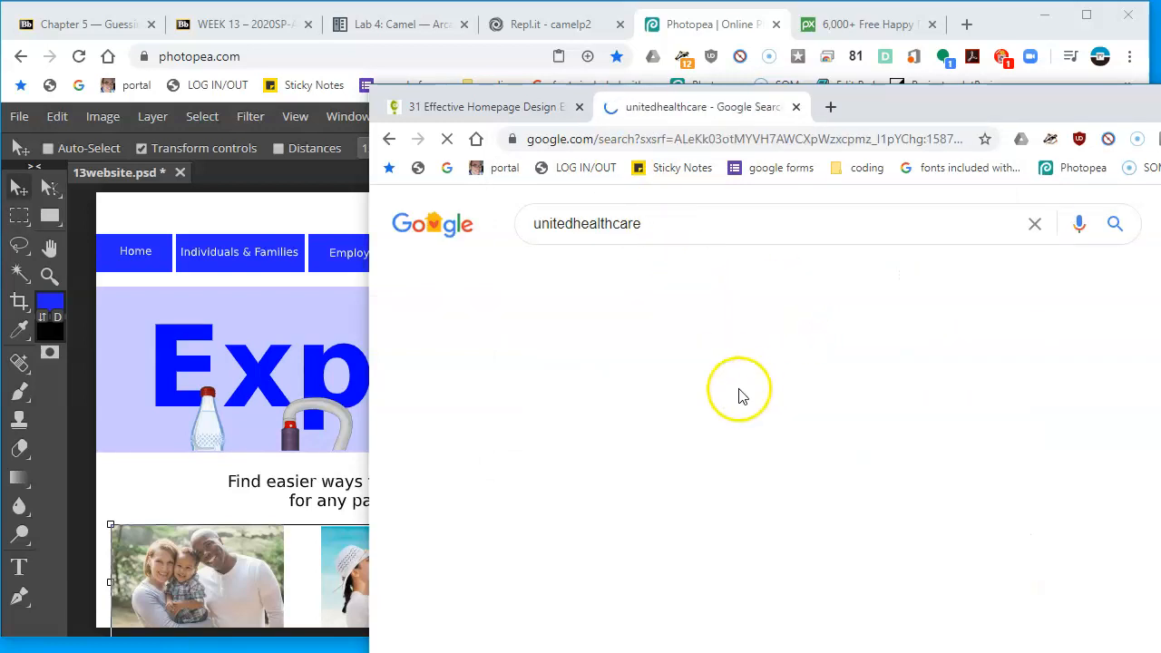
{"action": "left_click", "coordinate": [751, 374]}
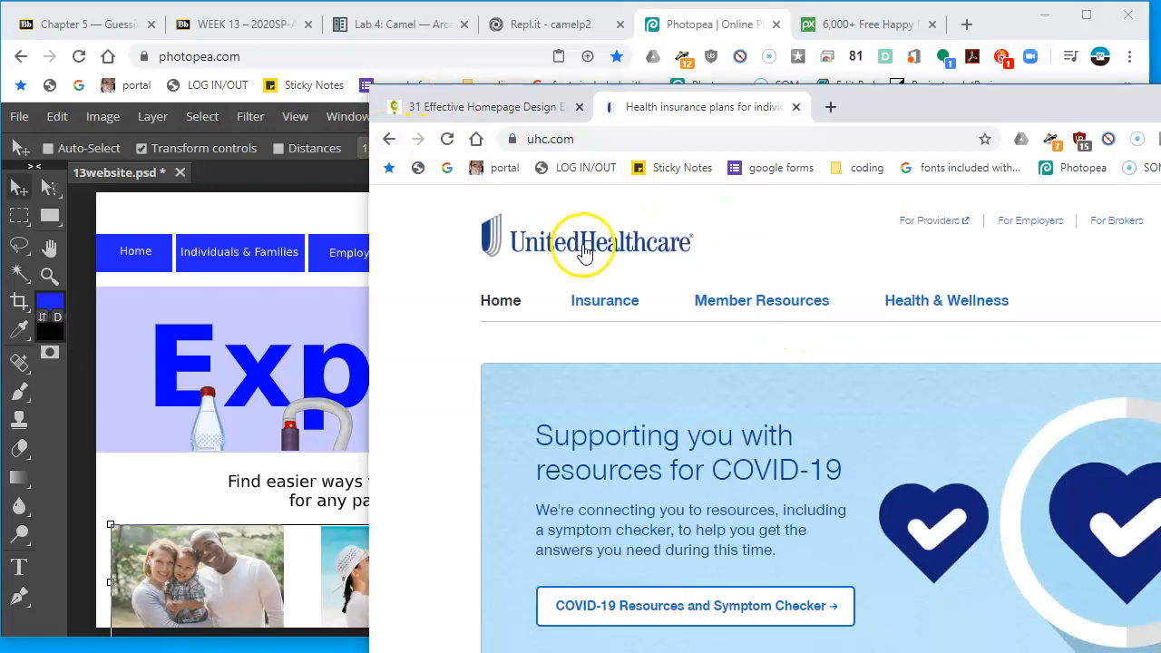
{"action": "right_click", "coordinate": [584, 248]}
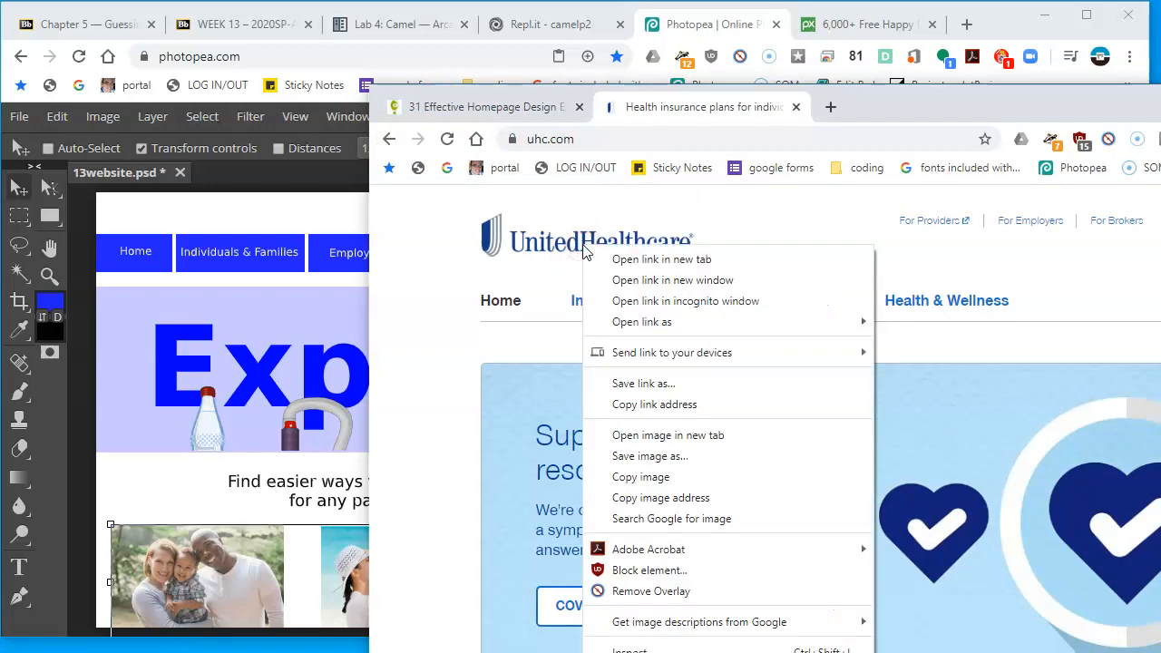
{"action": "left_click", "coordinate": [684, 477]}
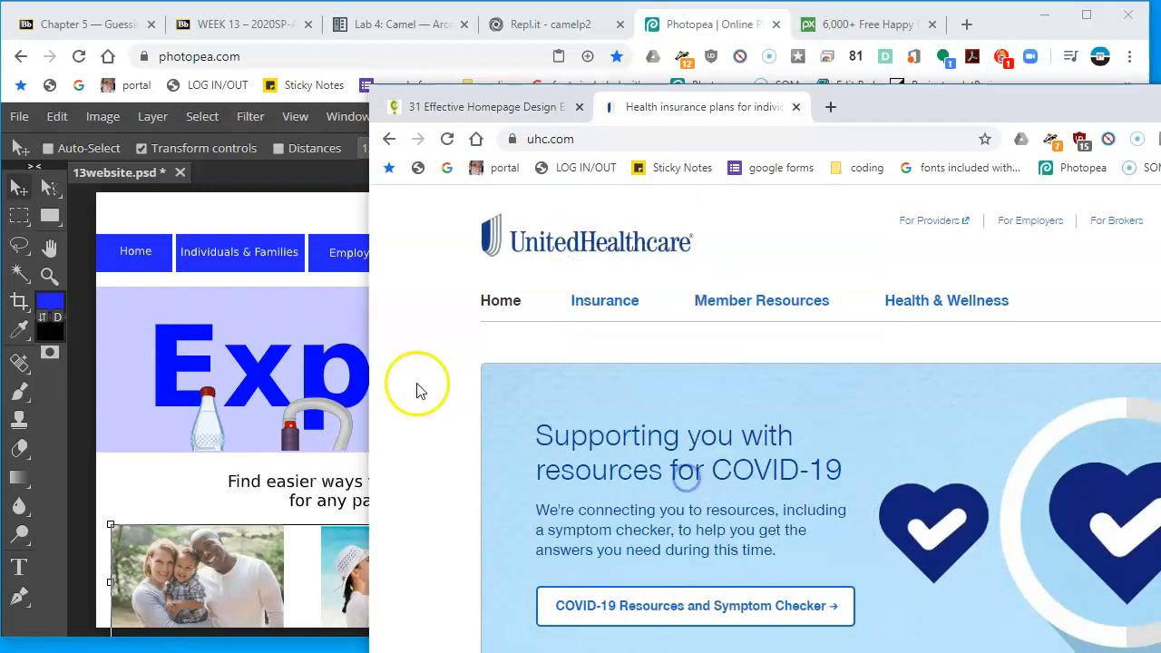
Paste the UnitedHealthcare logo, scale it to 36% and place it in the top-left corner above the navigation bar
{"action": "left_click", "coordinate": [272, 332]}
{"action": "key", "text": "ctrl+v"}
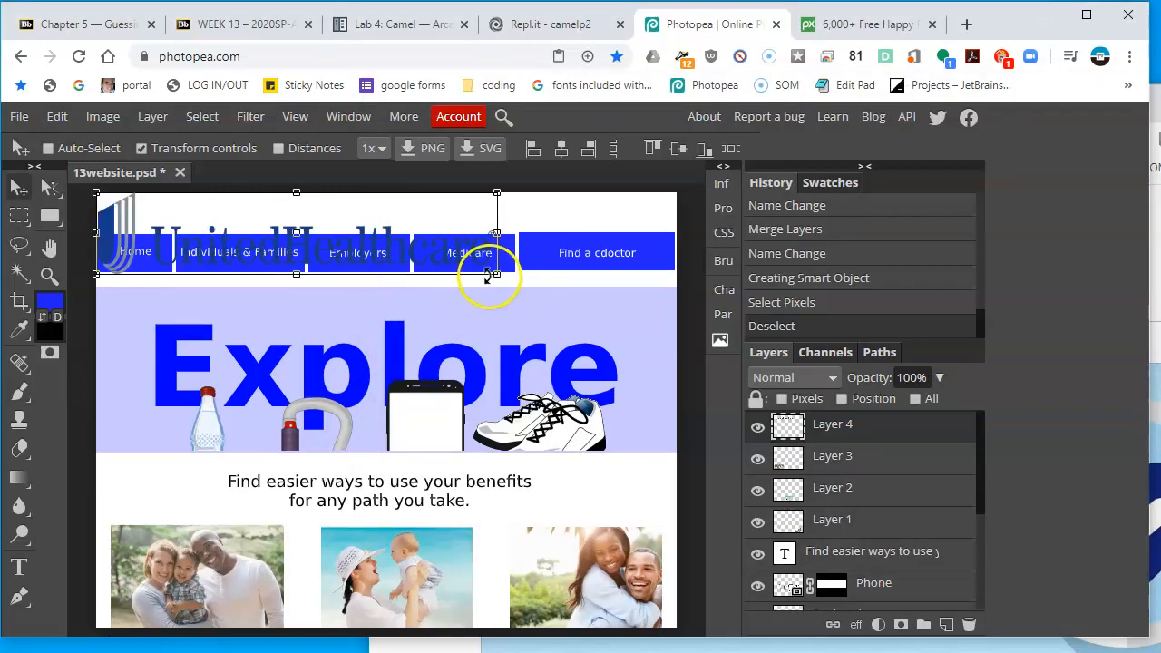
{"action": "left_click_drag", "start_coordinate": [497, 274], "coordinate": [433, 241]}
{"action": "left_click_drag", "start_coordinate": [366, 222], "coordinate": [237, 147]}
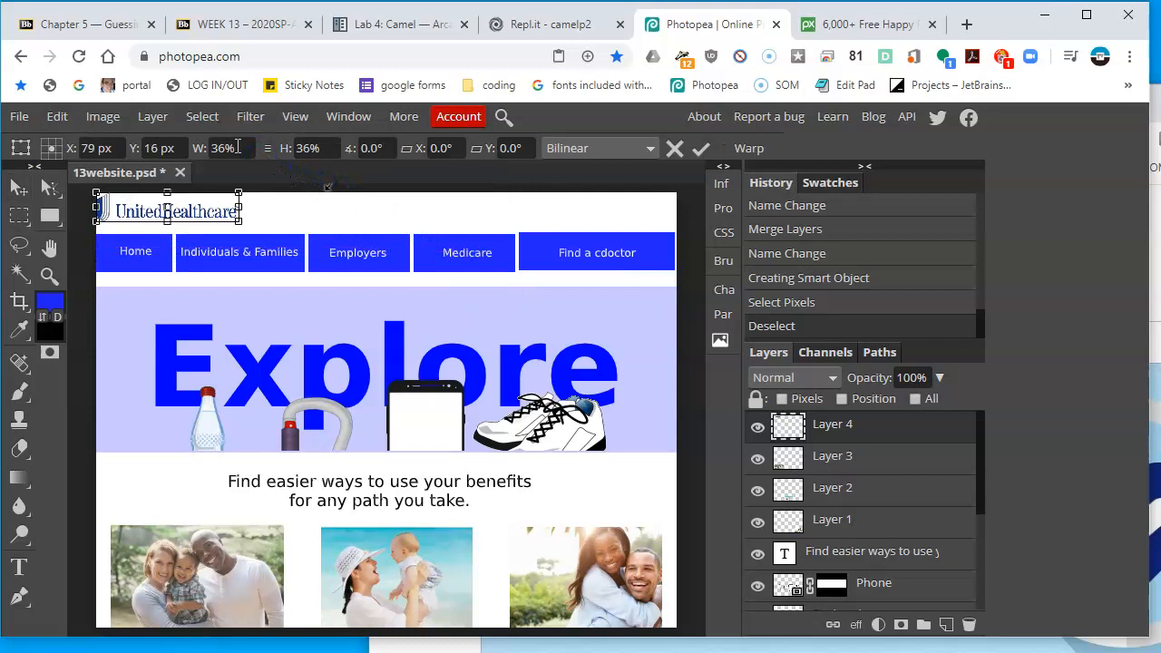
{"action": "key", "text": "Return"}
{"action": "key", "text": "Right"}
{"action": "key", "text": "Right"}
{"action": "key", "text": "Right"}
{"action": "key", "text": "Right"}
{"action": "key", "text": "Right"}
{"action": "key", "text": "Right"}
{"action": "key", "text": "Right"}
{"action": "key", "text": "Right"}
{"action": "key", "text": "Down"}
{"action": "key", "text": "Down"}
{"action": "key", "text": "Down"}
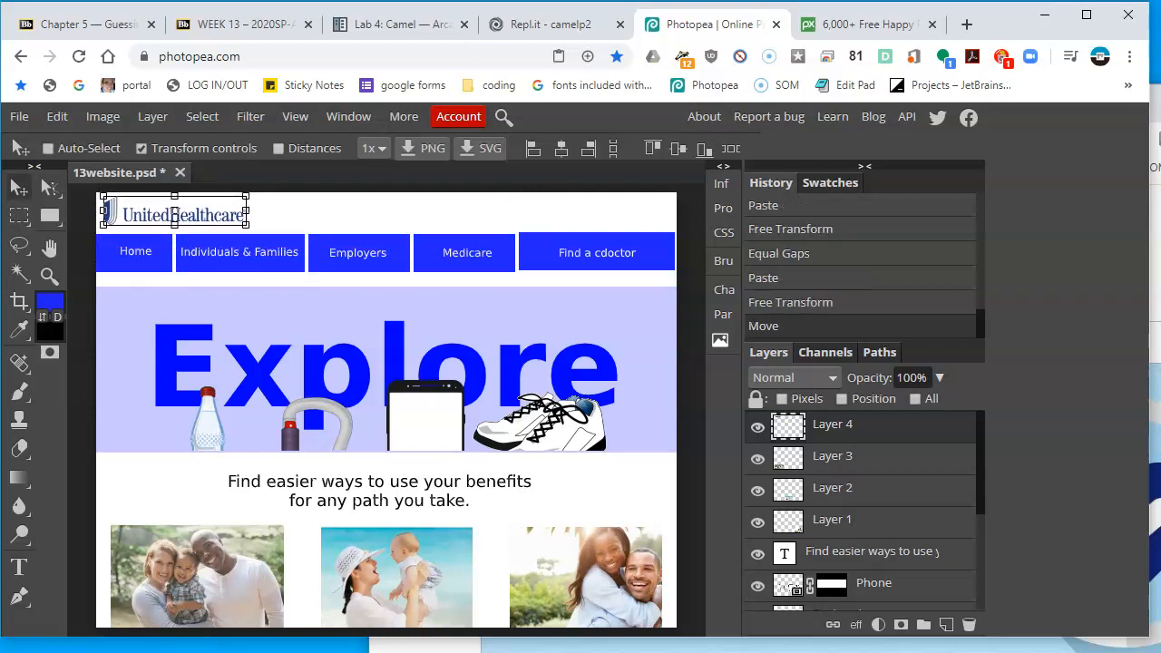
Check the reference page, then add a 'Search' text label in the header at 12 px
{"action": "key", "text": "alt+Tab"}
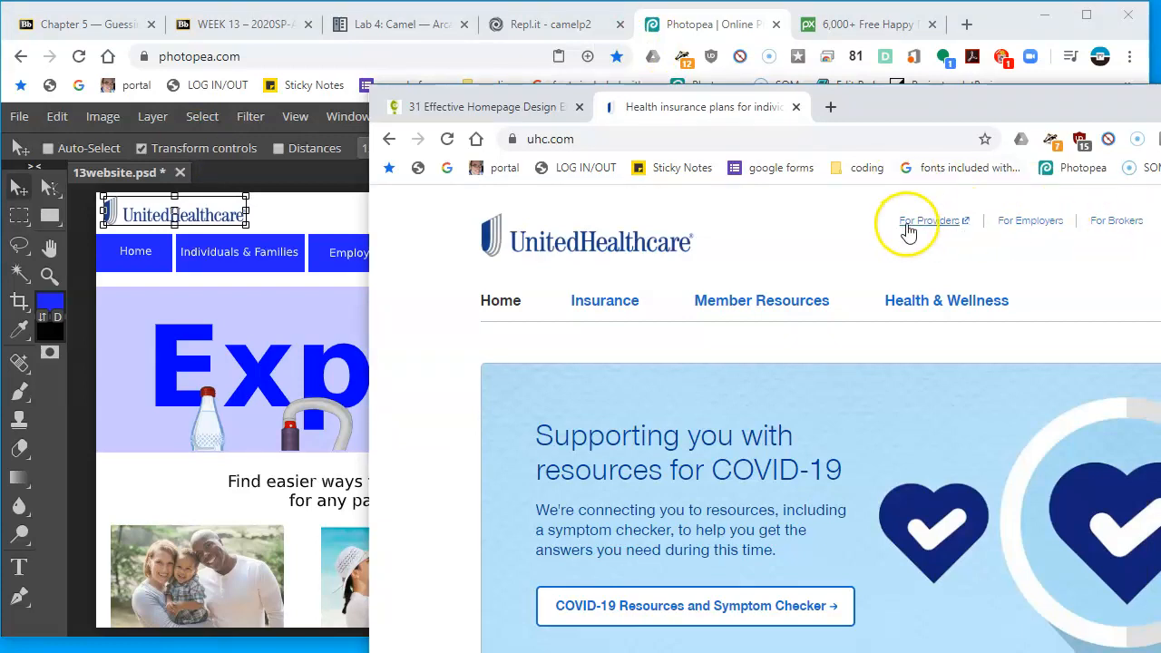
{"action": "left_click", "coordinate": [512, 106]}
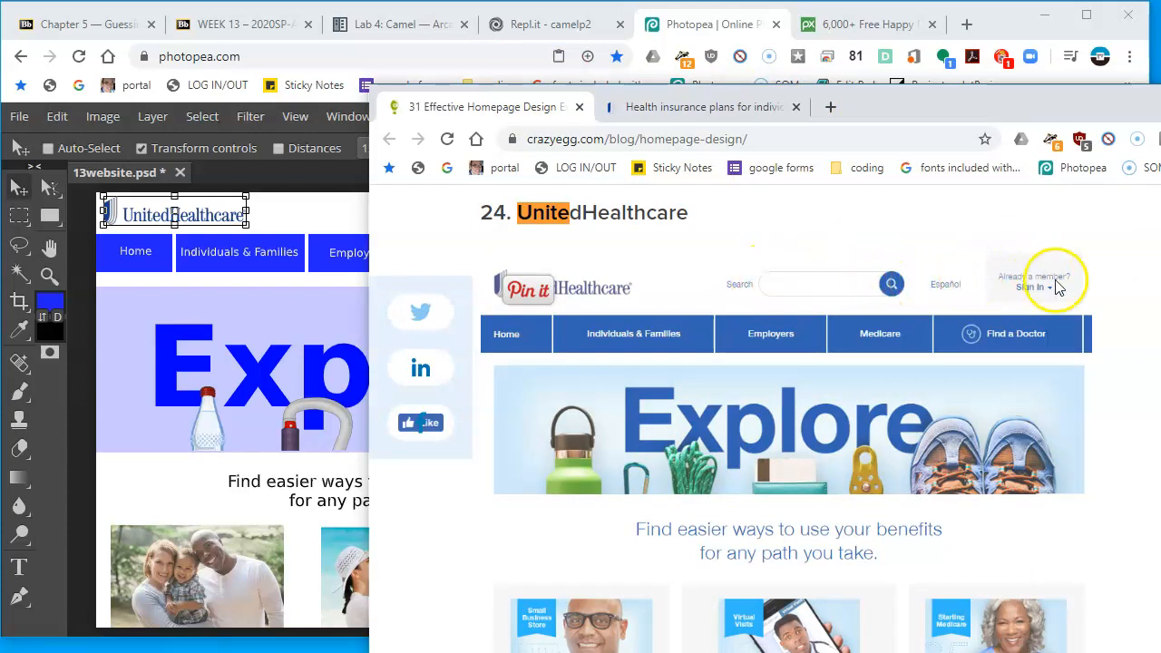
{"action": "left_click", "coordinate": [306, 208]}
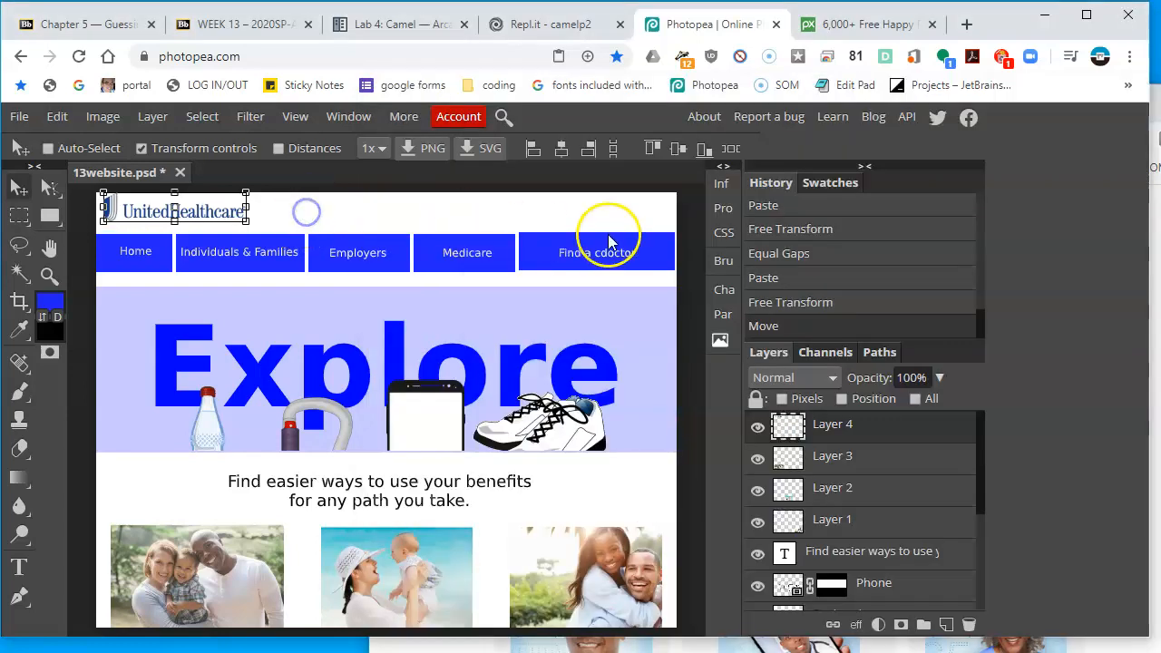
{"action": "left_click", "coordinate": [26, 566]}
{"action": "left_click", "coordinate": [368, 210]}
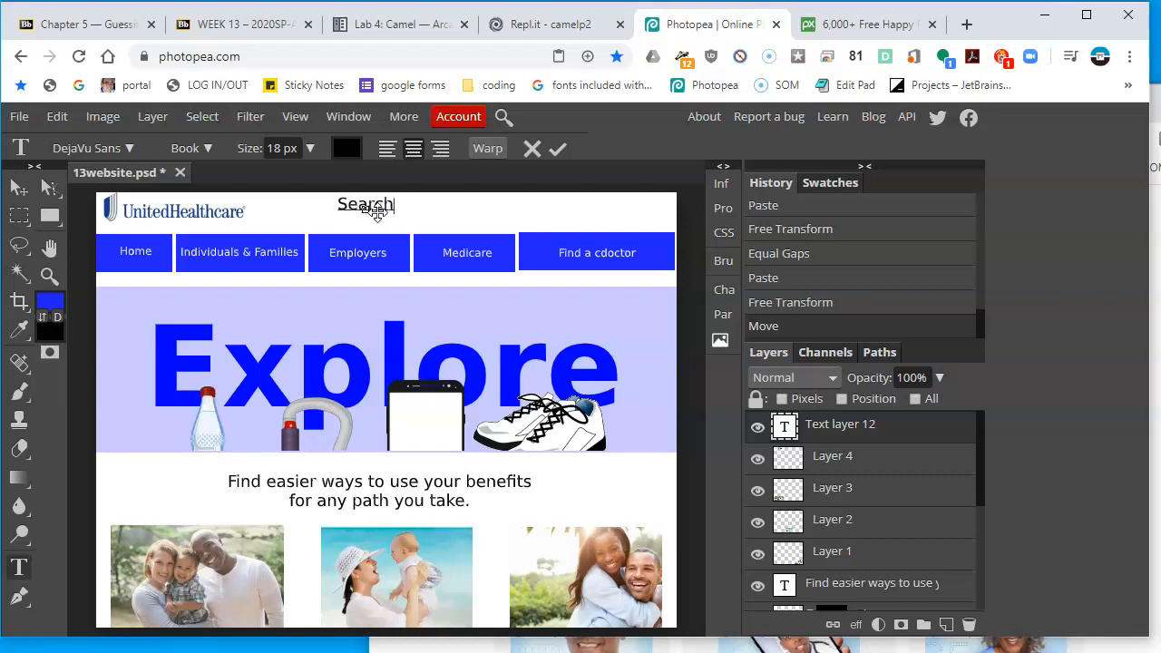
{"action": "key", "text": "ctrl+a"}
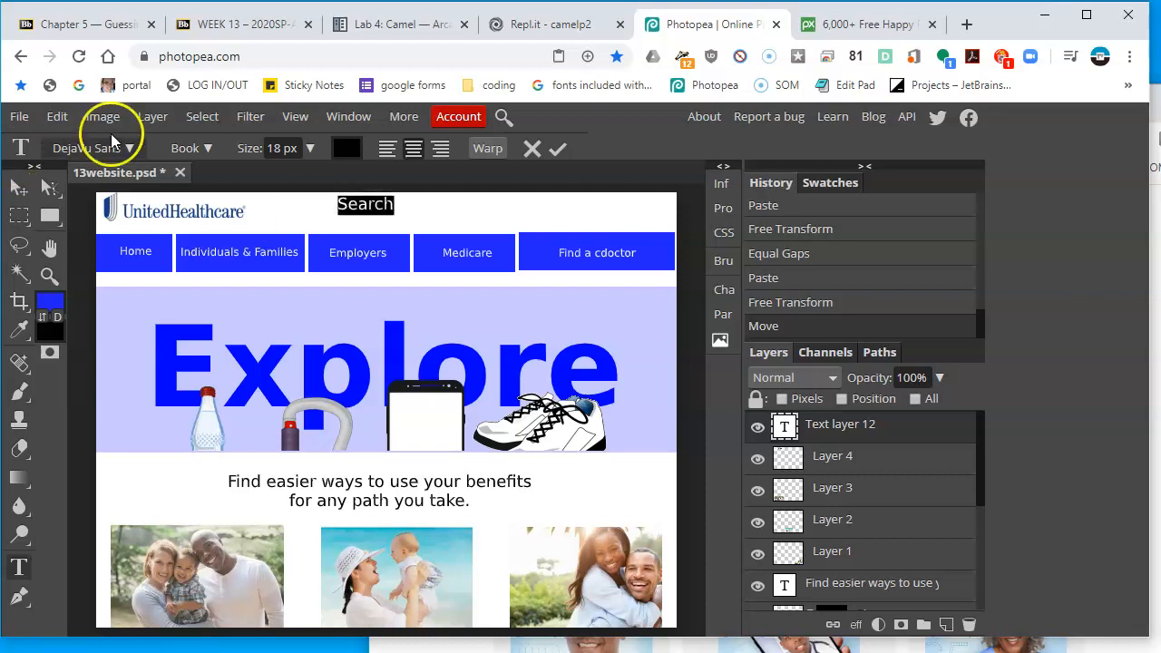
{"action": "type", "text": "12"}
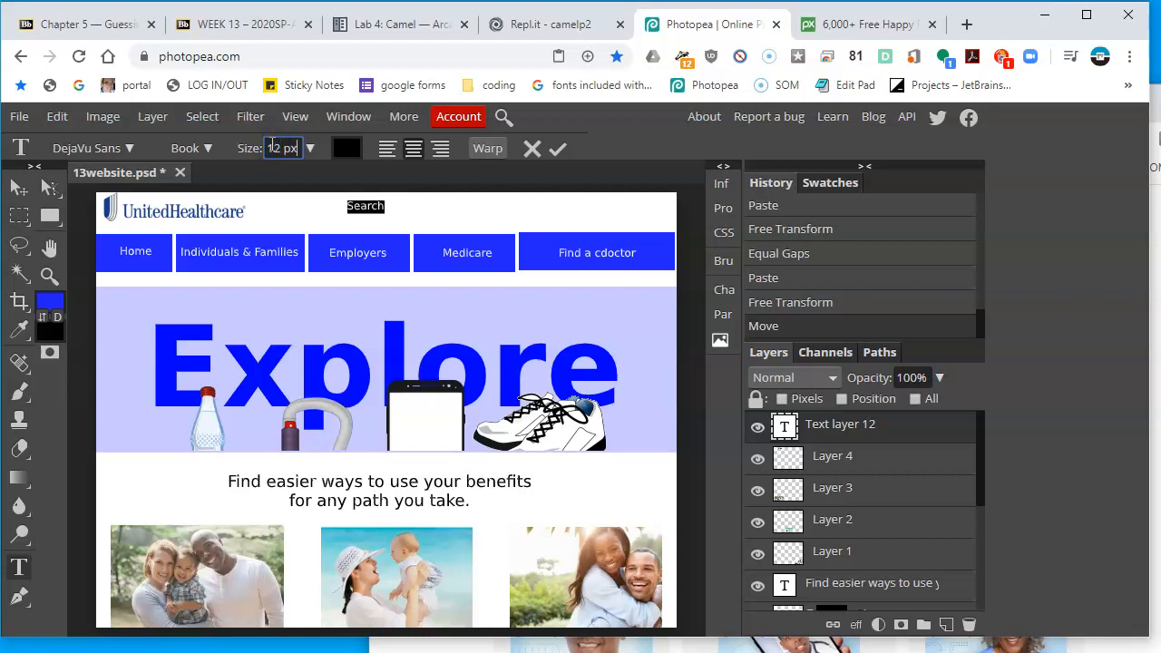
{"action": "left_click", "coordinate": [18, 186]}
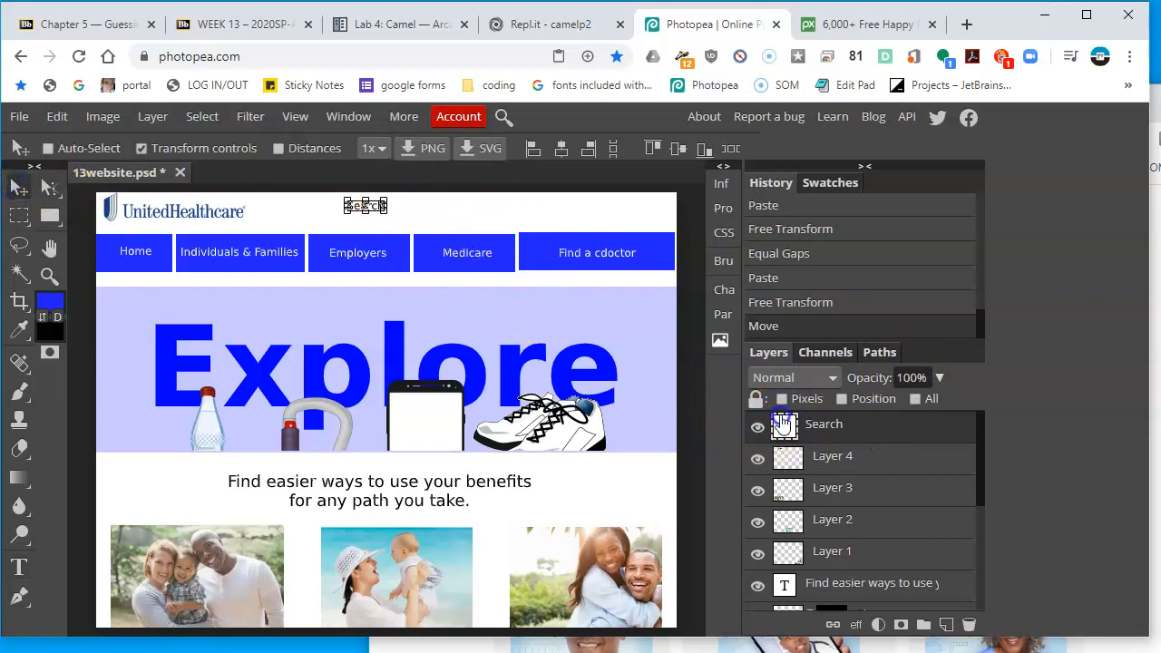
Reduce the Search text to 9 px and move it rightward in the header
{"action": "double_click", "coordinate": [822, 432]}
{"action": "key", "text": "Escape"}
{"action": "double_click", "coordinate": [787, 424]}
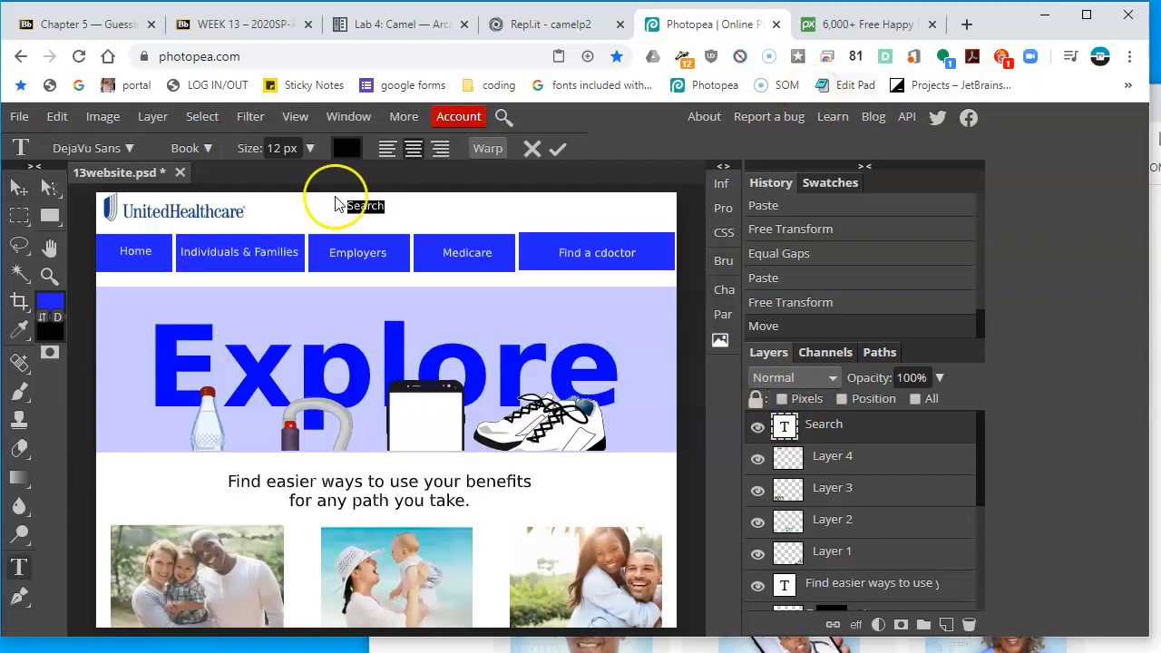
{"action": "left_click", "coordinate": [309, 148]}
{"action": "double_click", "coordinate": [295, 147]}
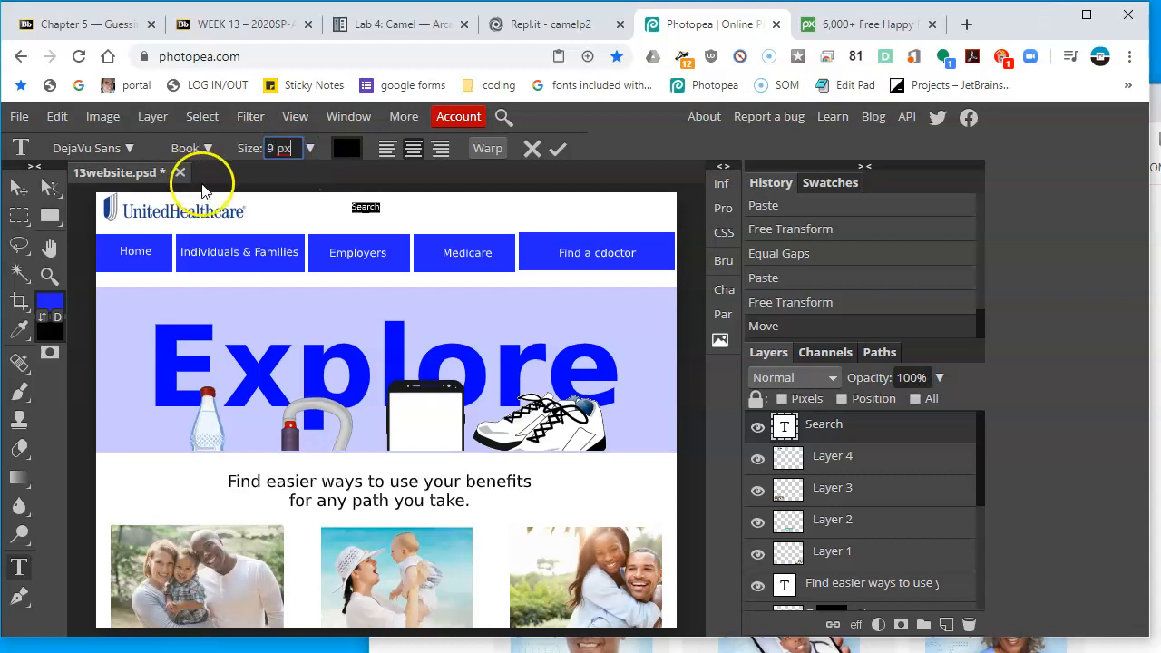
{"action": "left_click", "coordinate": [18, 186]}
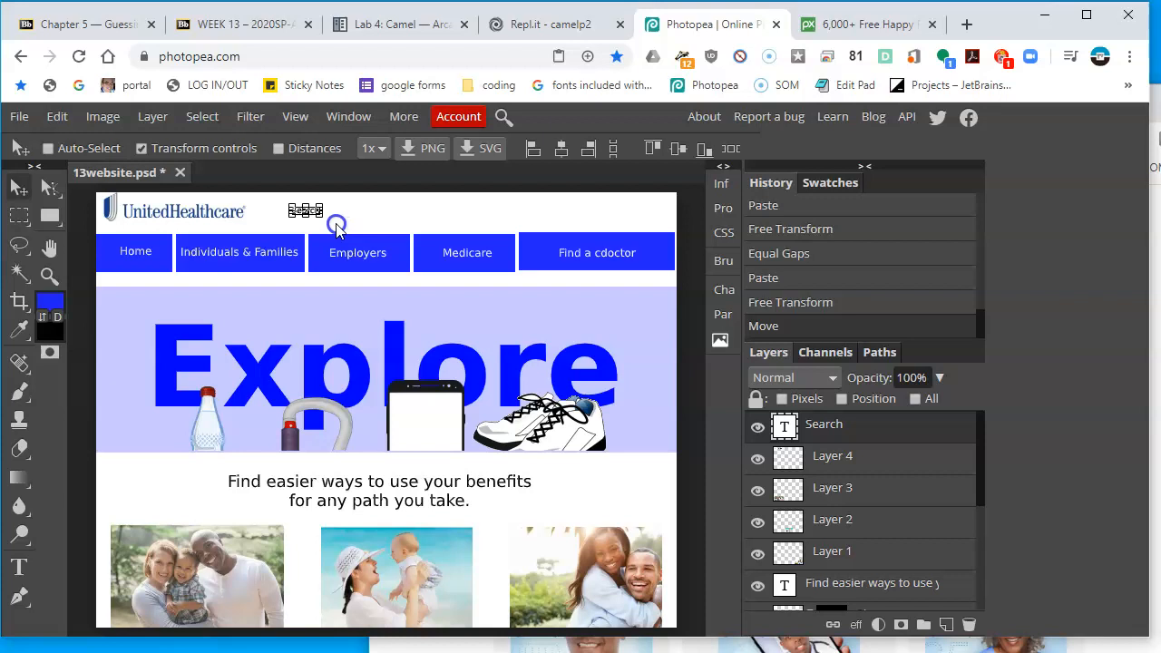
{"action": "left_click_drag", "start_coordinate": [326, 227], "coordinate": [418, 231]}
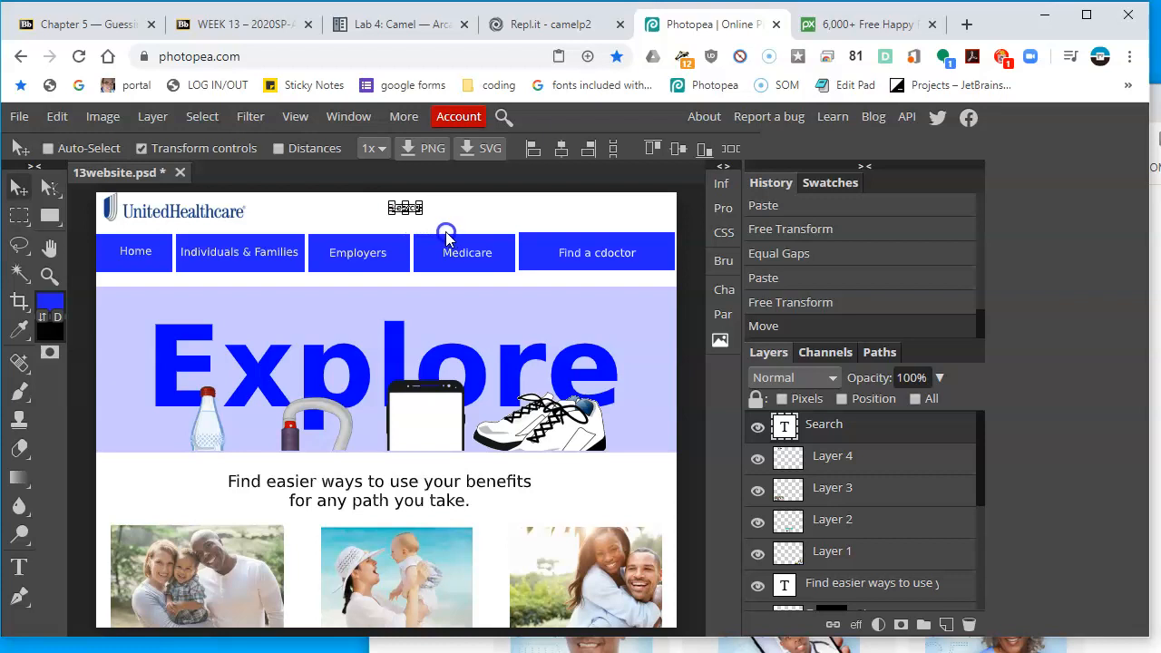
{"action": "left_click_drag", "start_coordinate": [436, 236], "coordinate": [511, 243]}
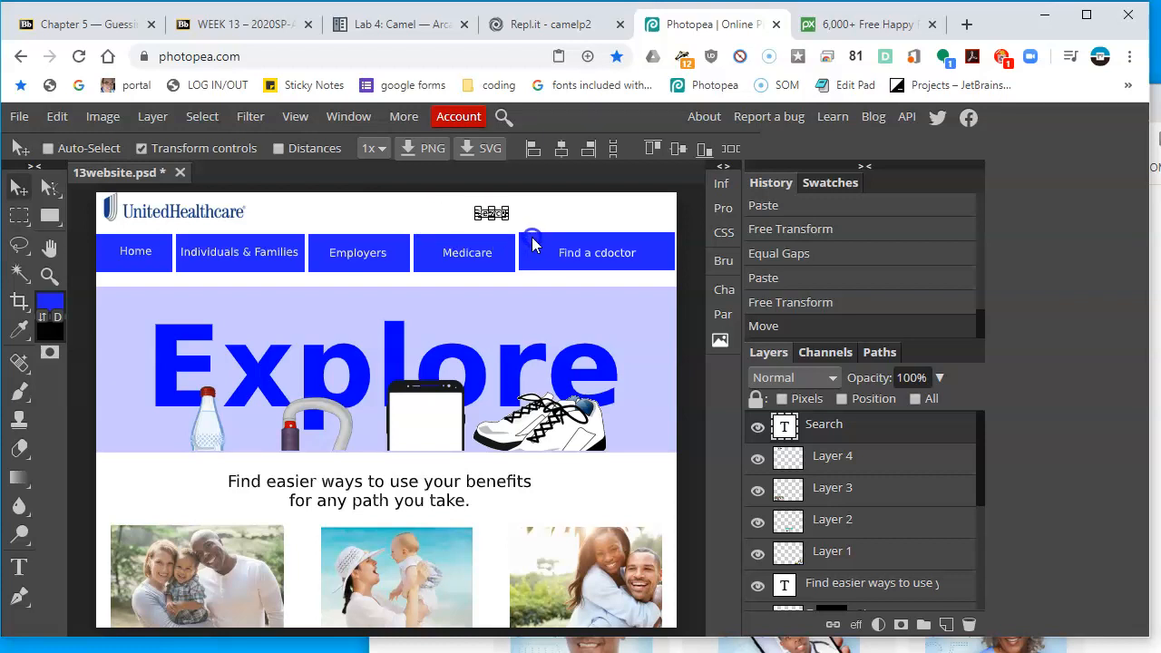
{"action": "left_click_drag", "start_coordinate": [530, 243], "coordinate": [526, 242]}
Duplicate the Search text, move the copy to the header's right side and change it to 'Sign In'
{"action": "left_click", "coordinate": [1155, 114]}
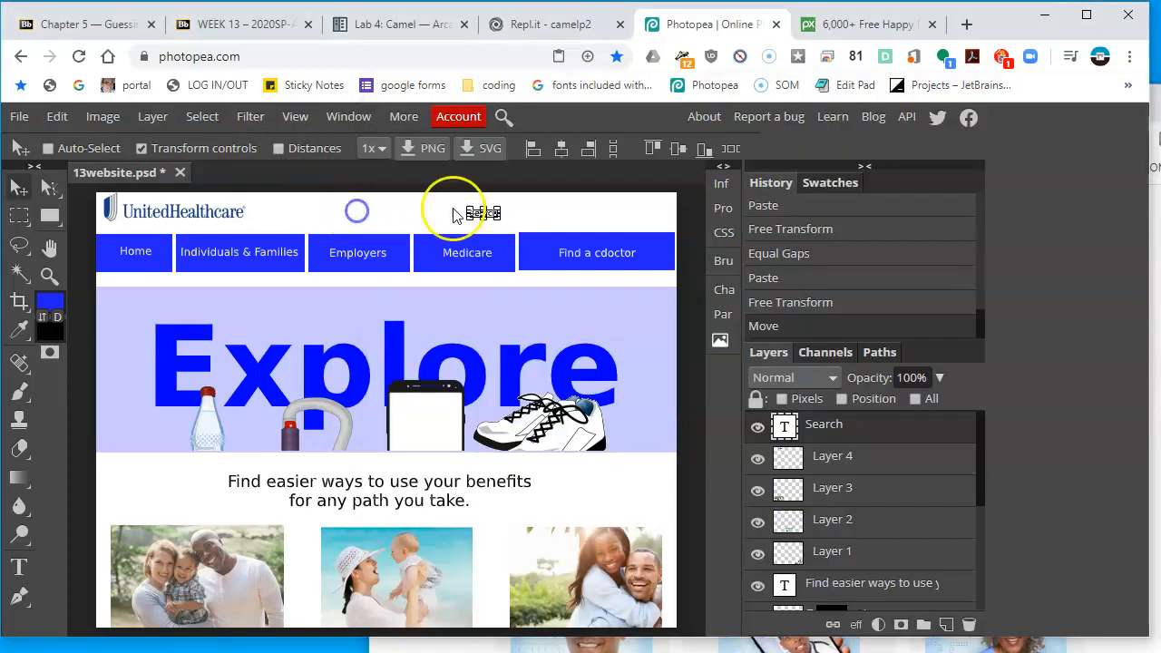
{"action": "left_click", "coordinate": [331, 207]}
{"action": "right_click", "coordinate": [866, 434]}
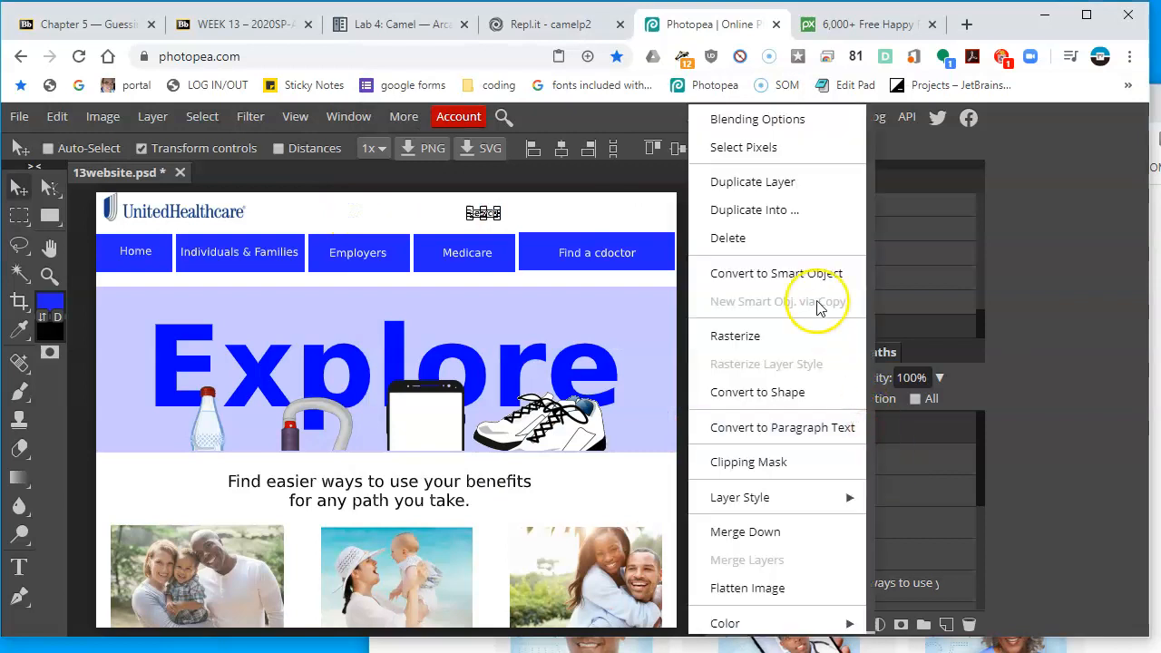
{"action": "left_click", "coordinate": [767, 181]}
{"action": "left_click_drag", "start_coordinate": [552, 225], "coordinate": [652, 227]}
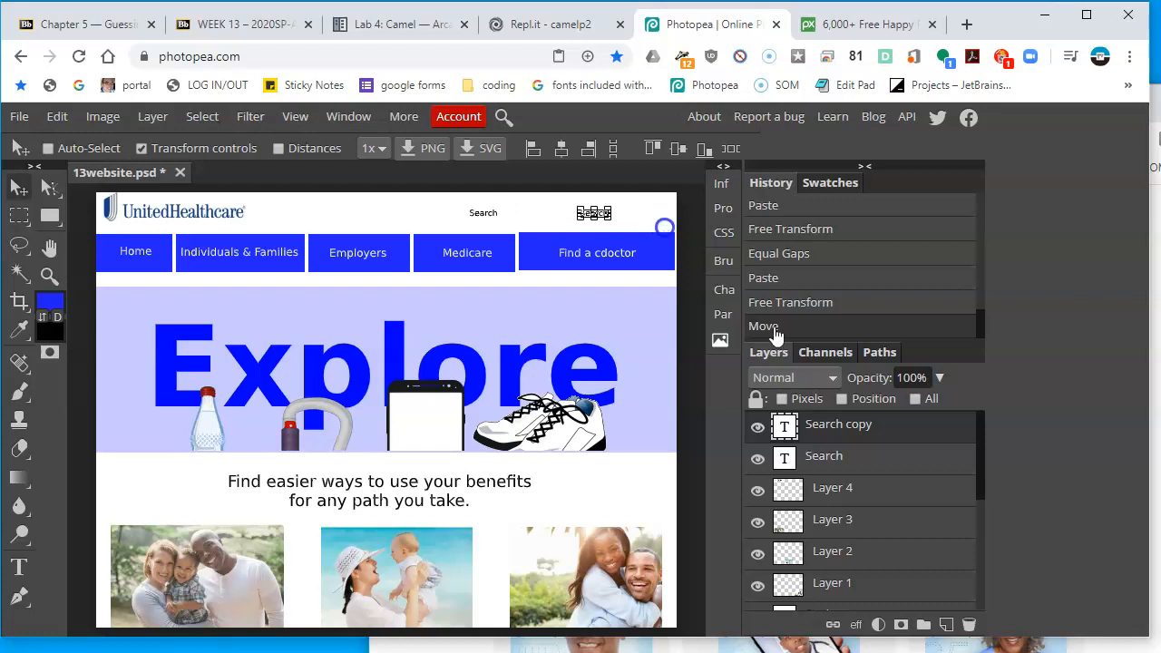
{"action": "double_click", "coordinate": [786, 426]}
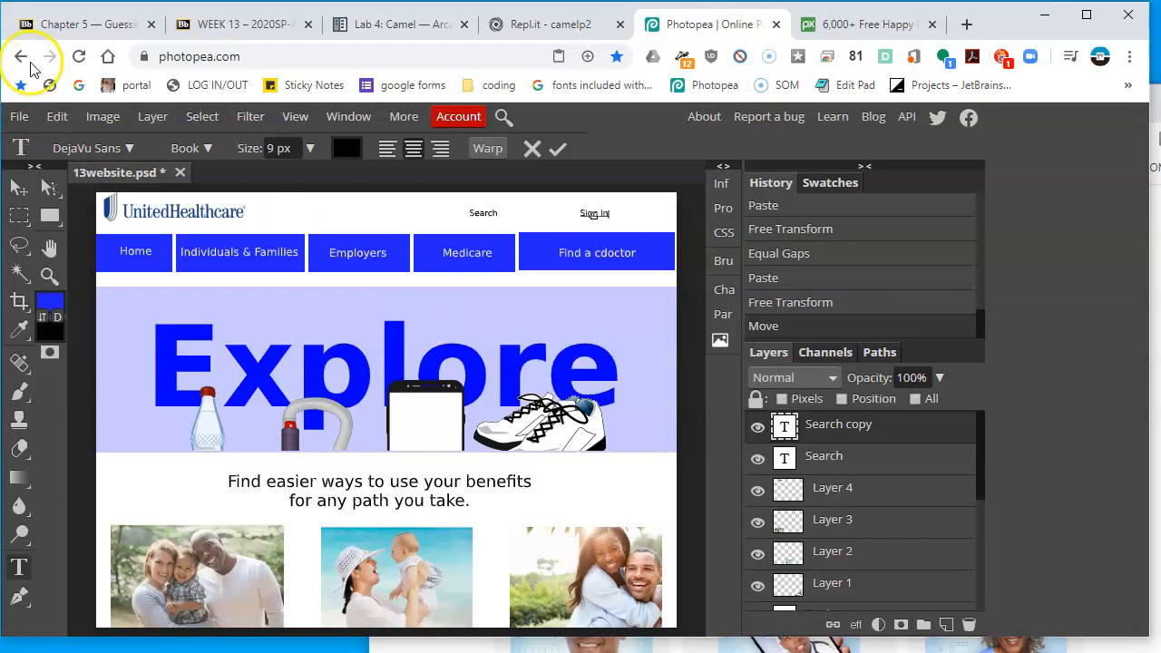
{"action": "left_click", "coordinate": [945, 435]}
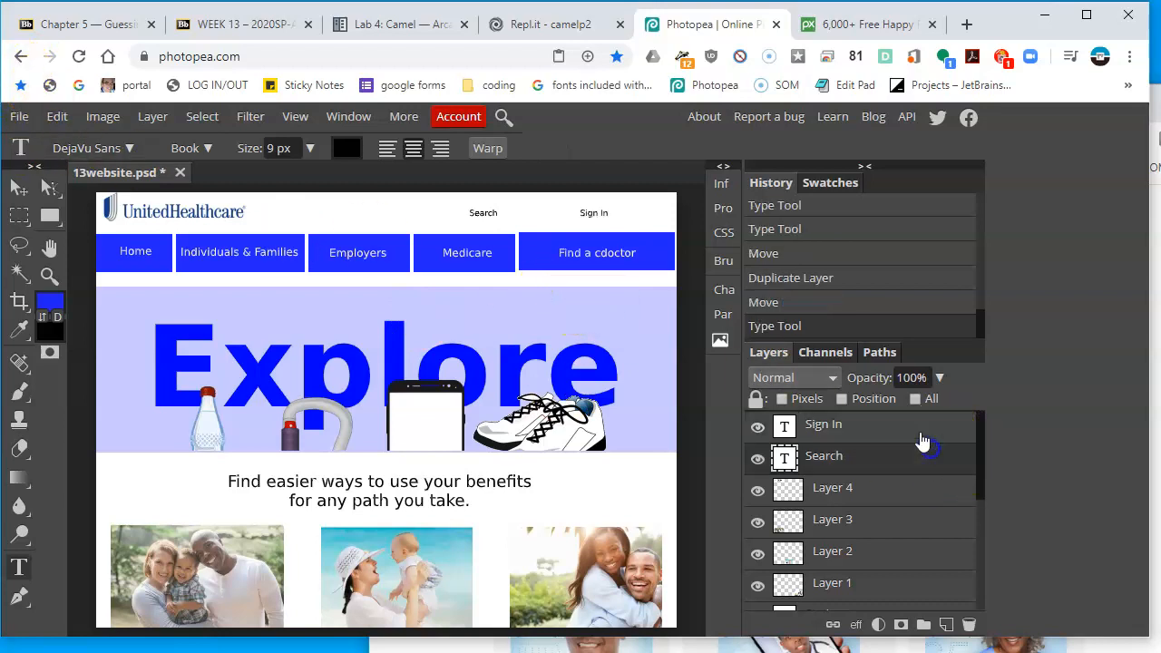
Draw a rectangle with a 10 px corner radius in the header beside the Search label
{"action": "right_click", "coordinate": [53, 216]}
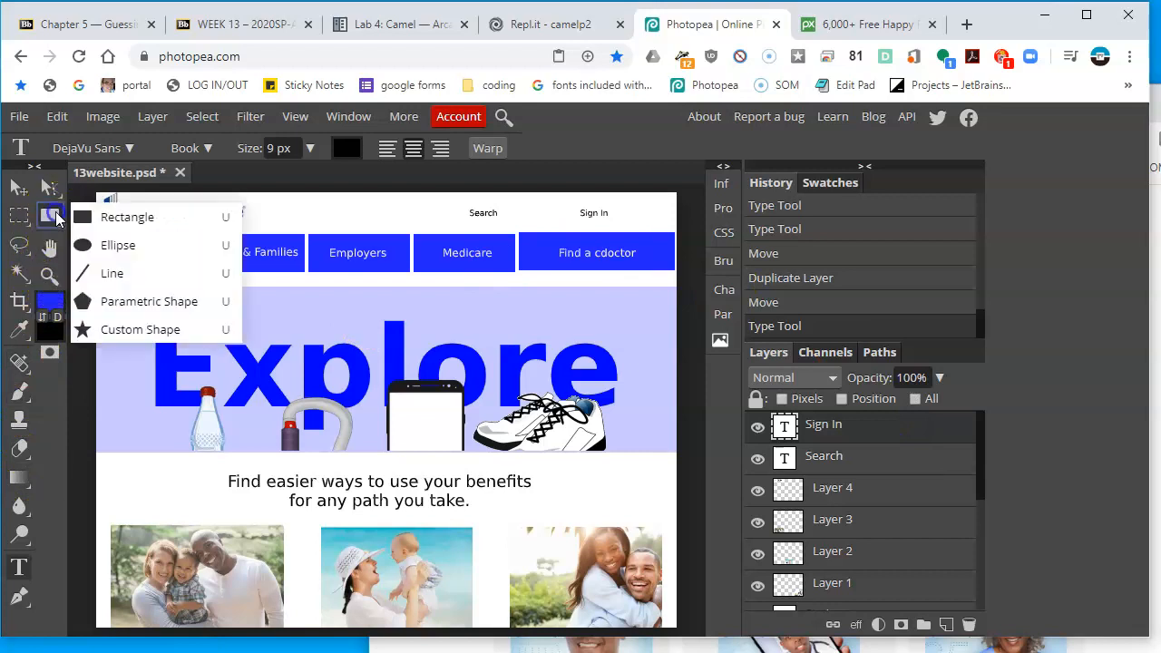
{"action": "left_click", "coordinate": [192, 218]}
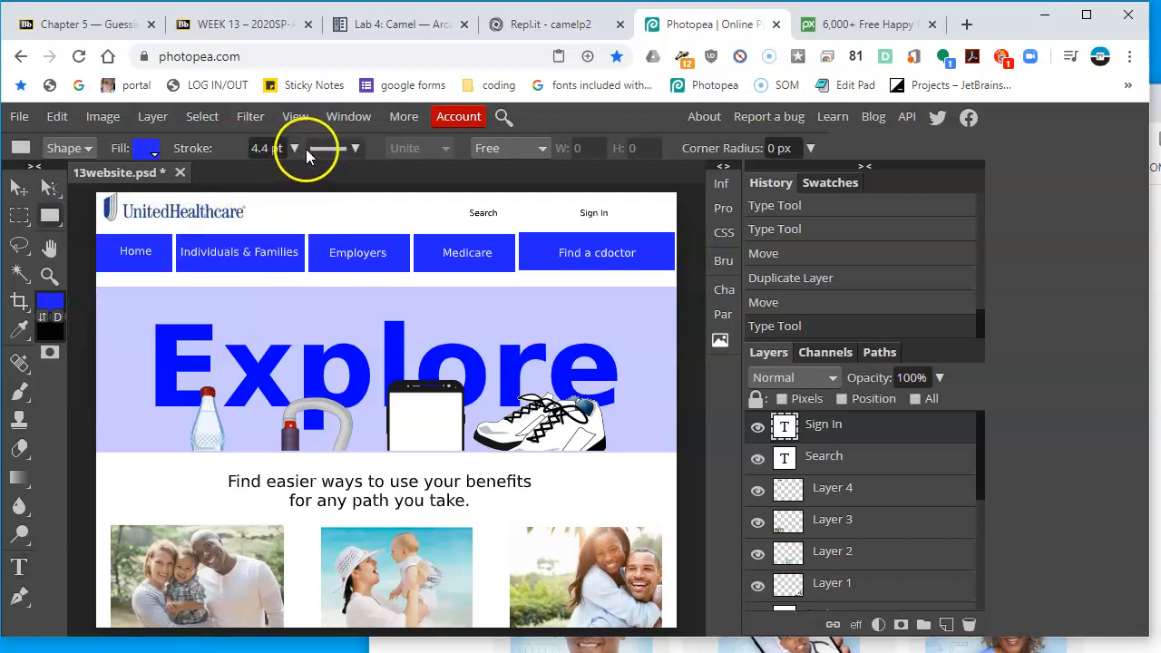
{"action": "left_click", "coordinate": [797, 148]}
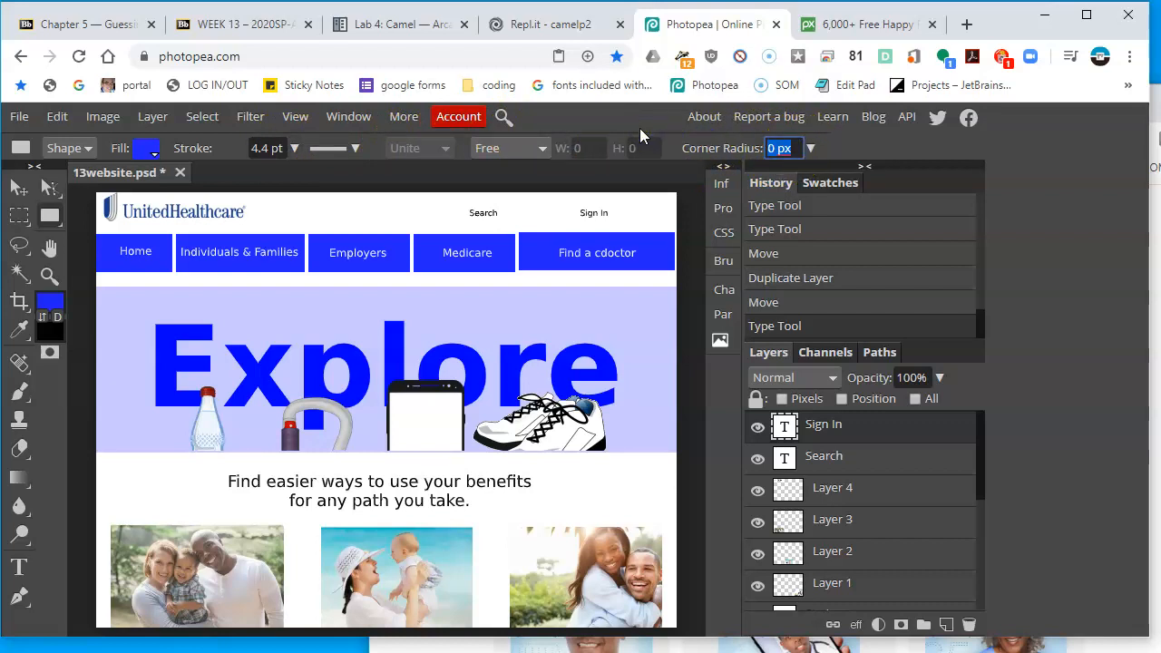
{"action": "type", "text": "10 px"}
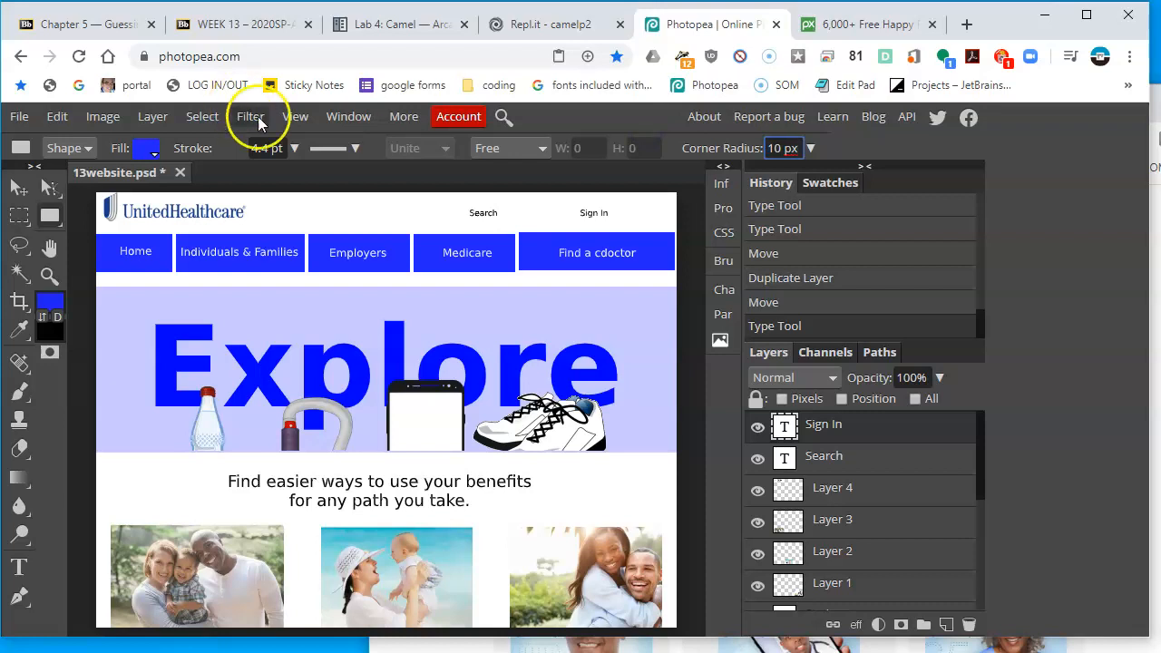
{"action": "left_click_drag", "start_coordinate": [352, 212], "coordinate": [463, 233]}
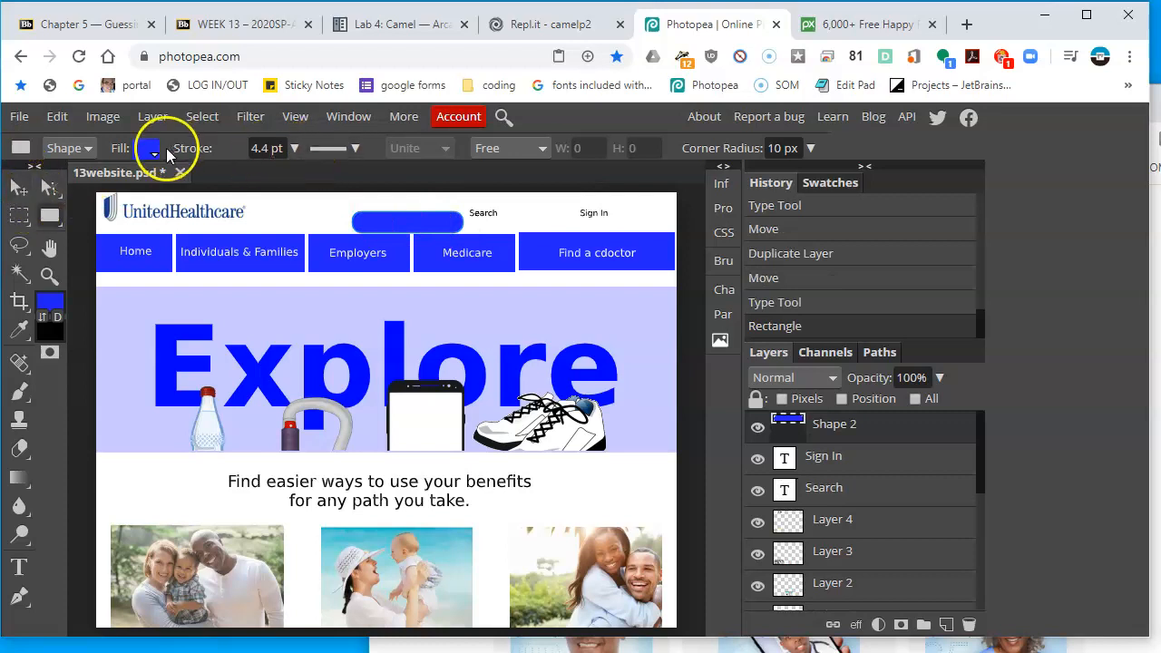
Set the rectangle's fill to none and its stroke to blue to make an outlined search box
{"action": "left_click", "coordinate": [148, 150]}
{"action": "left_click", "coordinate": [201, 185]}
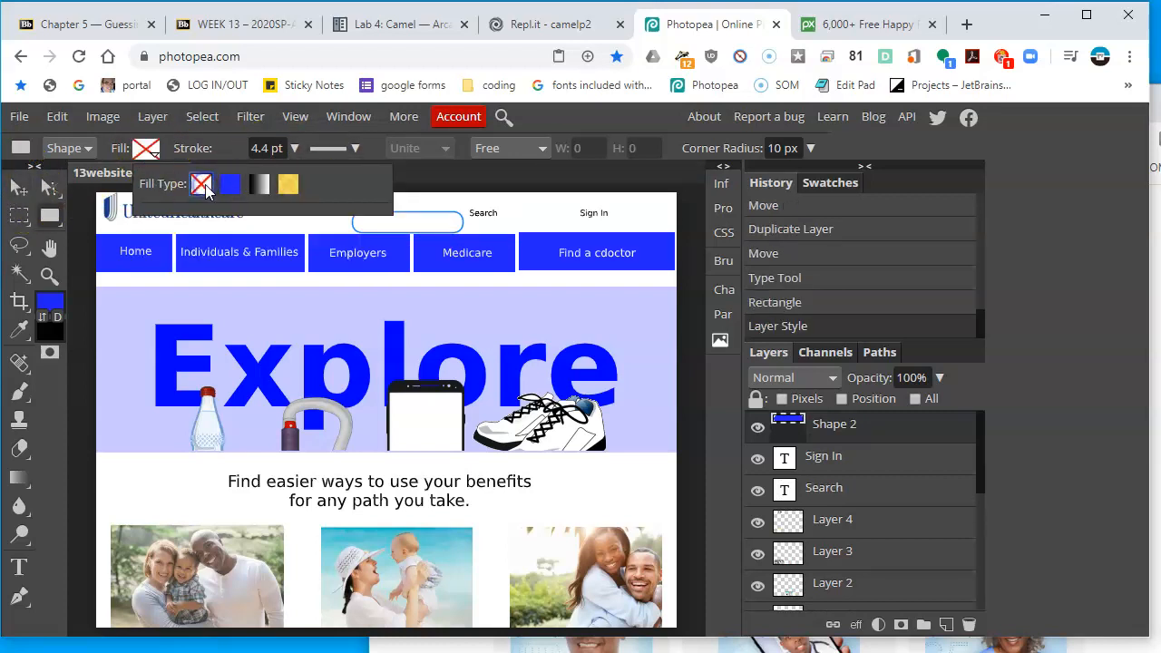
{"action": "left_click", "coordinate": [239, 156]}
{"action": "left_click", "coordinate": [238, 158]}
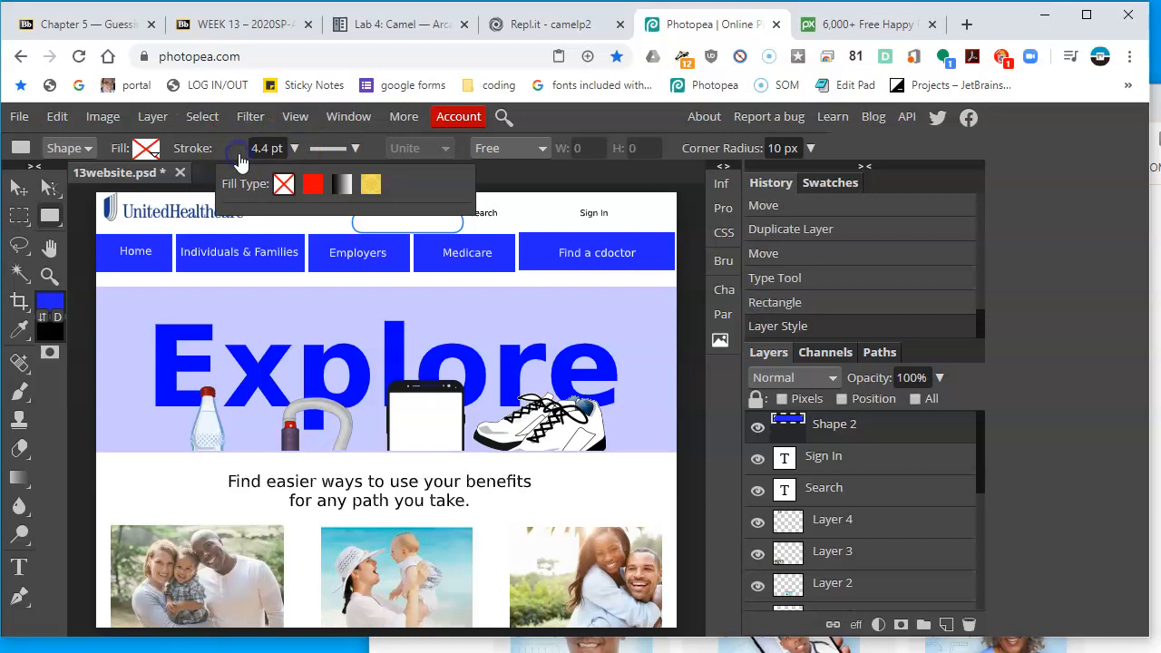
{"action": "left_click", "coordinate": [307, 186]}
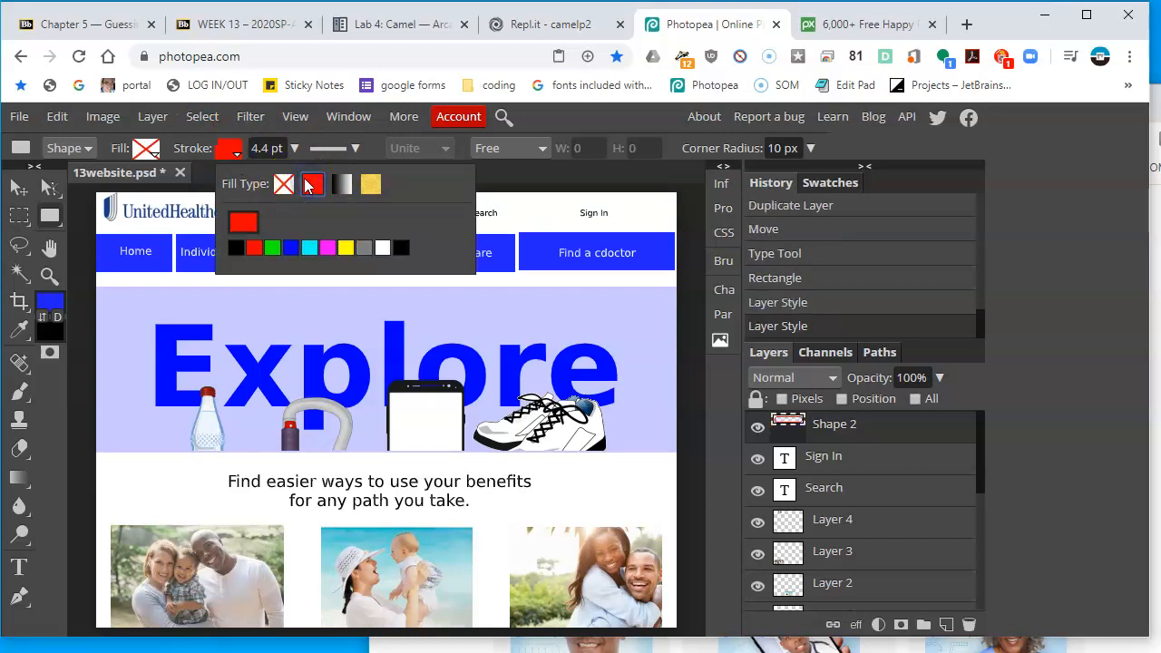
{"action": "left_click", "coordinate": [292, 248]}
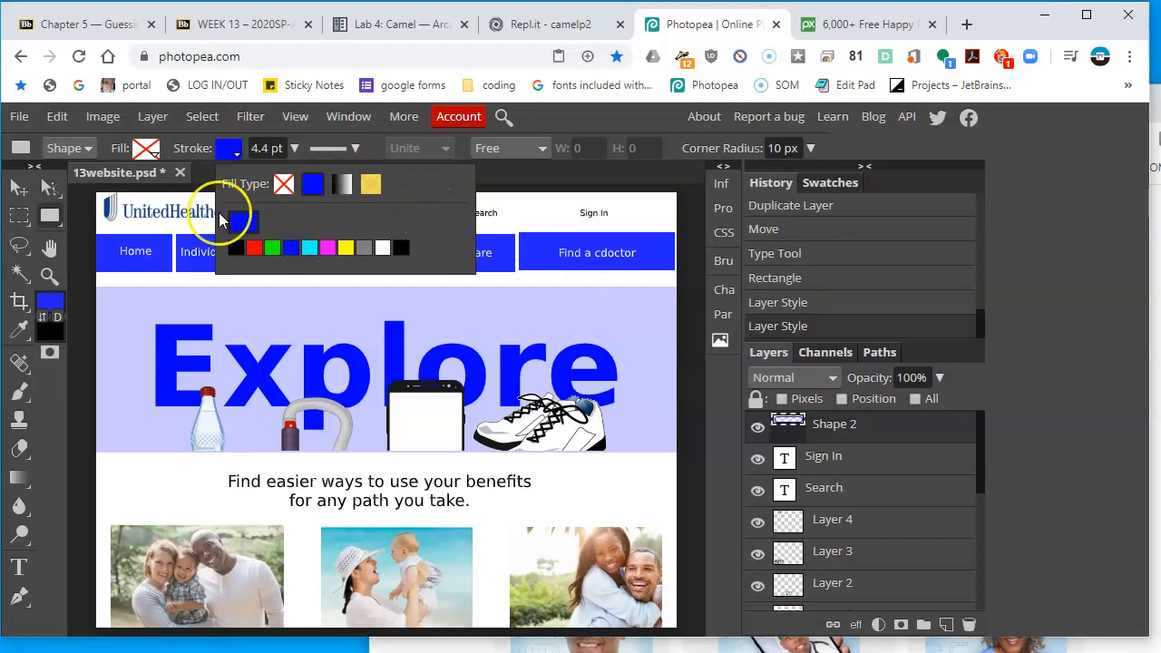
Move the search box around the Search label and stretch it leftward to 140% width
{"action": "left_click", "coordinate": [18, 186]}
{"action": "left_click_drag", "start_coordinate": [440, 232], "coordinate": [492, 222]}
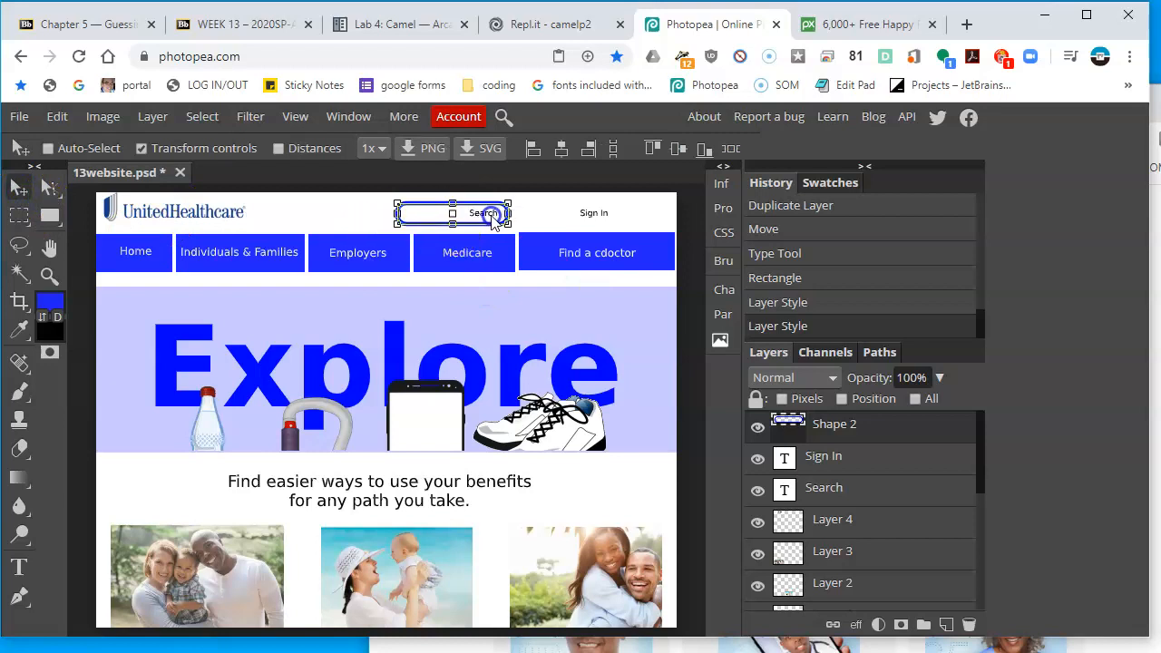
{"action": "left_click_drag", "start_coordinate": [397, 213], "coordinate": [354, 210]}
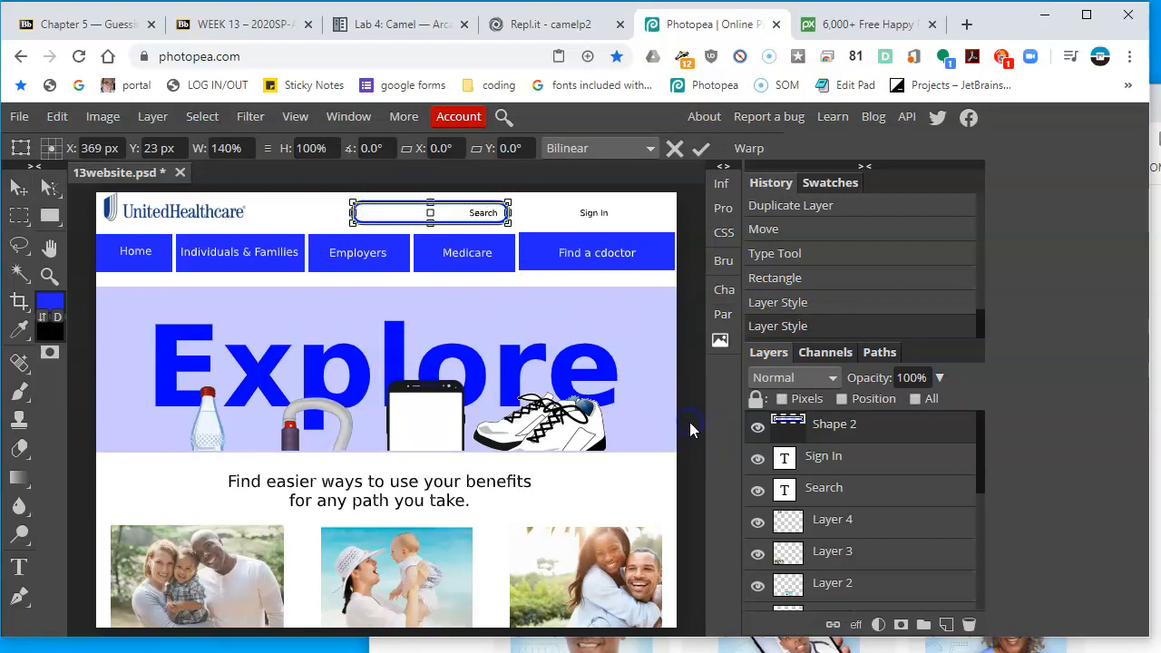
Compare the mockup header with the reference homepage design in the browser
{"action": "key", "text": "alt+Tab"}
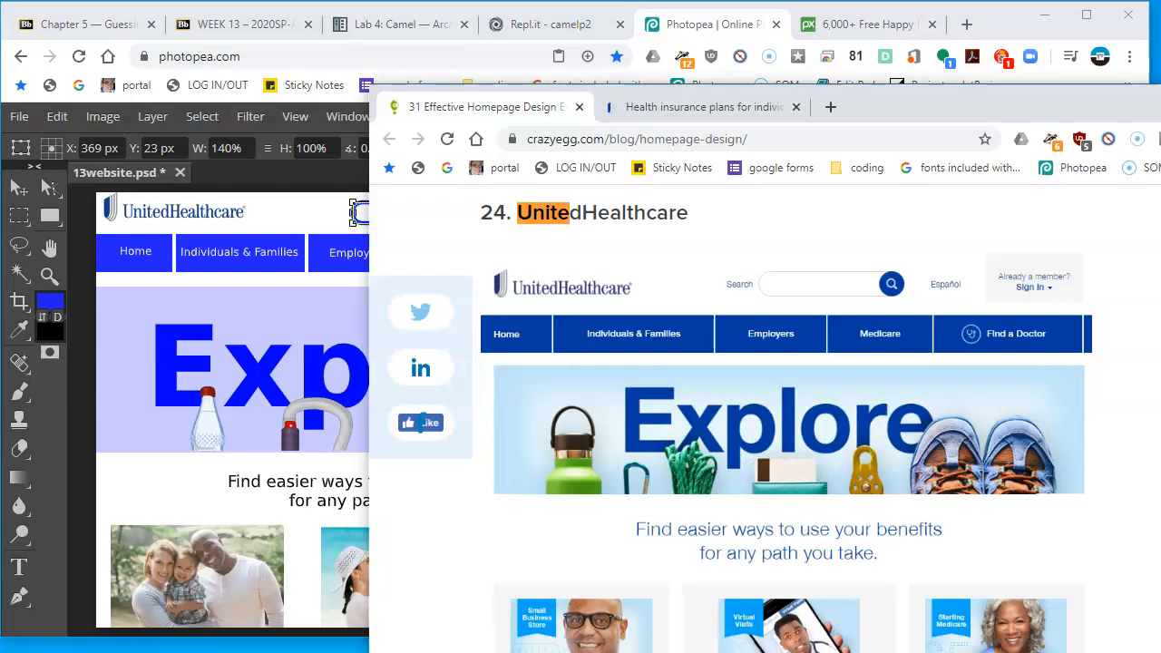
{"action": "left_click_drag", "start_coordinate": [1124, 106], "coordinate": [1057, 44]}
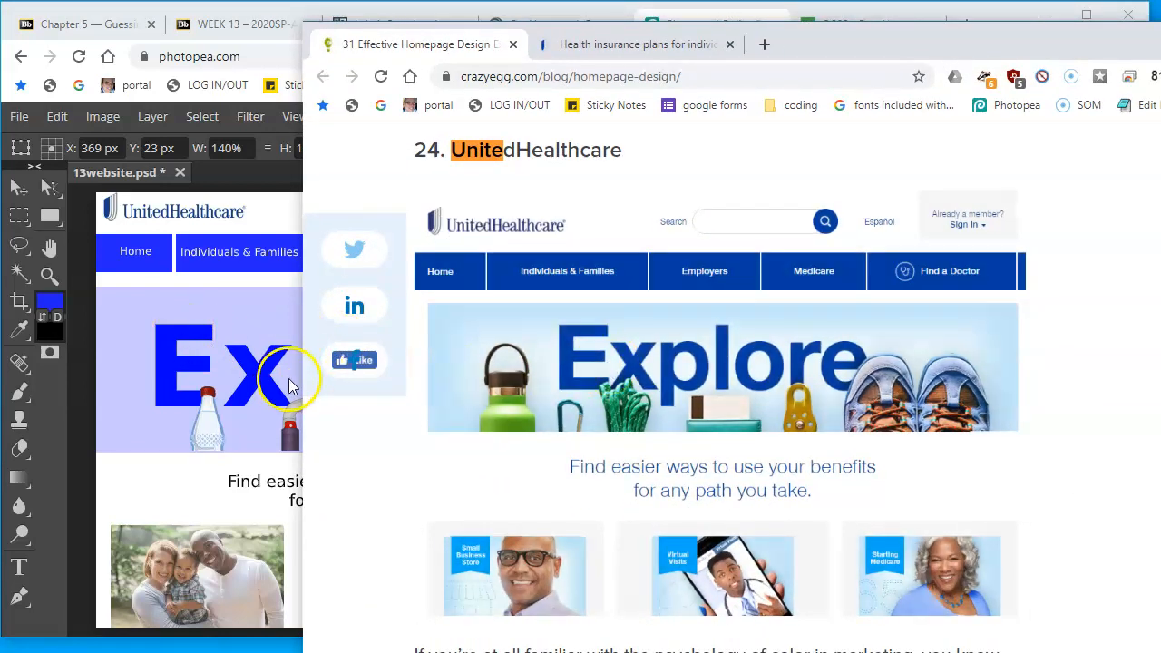
{"action": "left_click", "coordinate": [162, 381]}
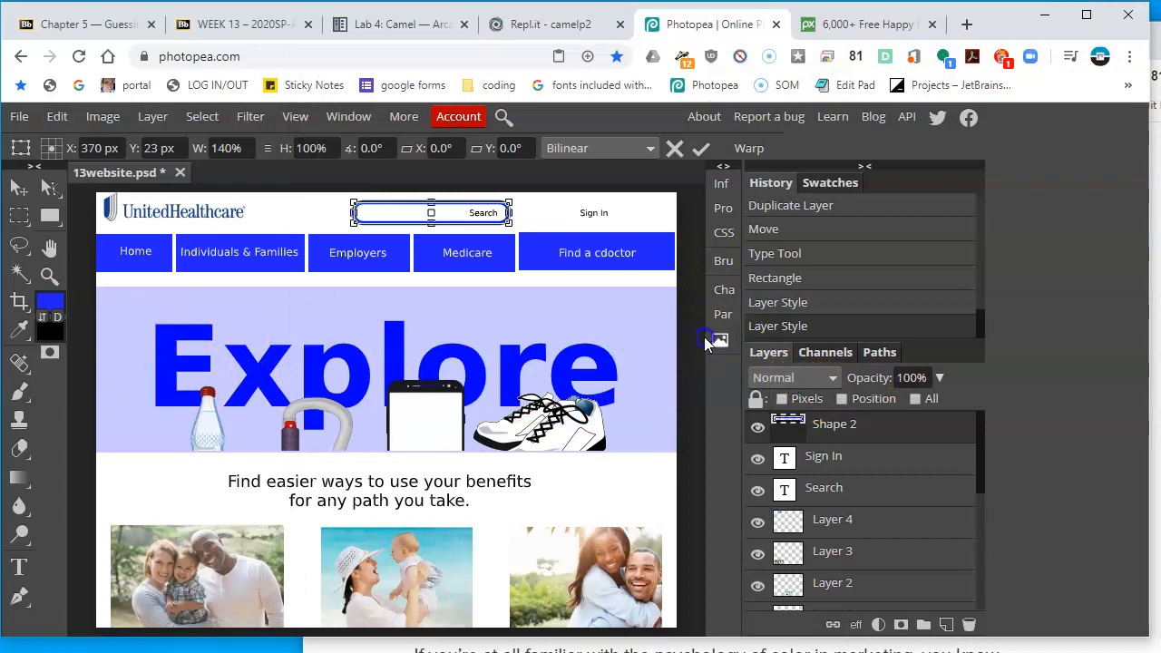
{"action": "left_click", "coordinate": [19, 187]}
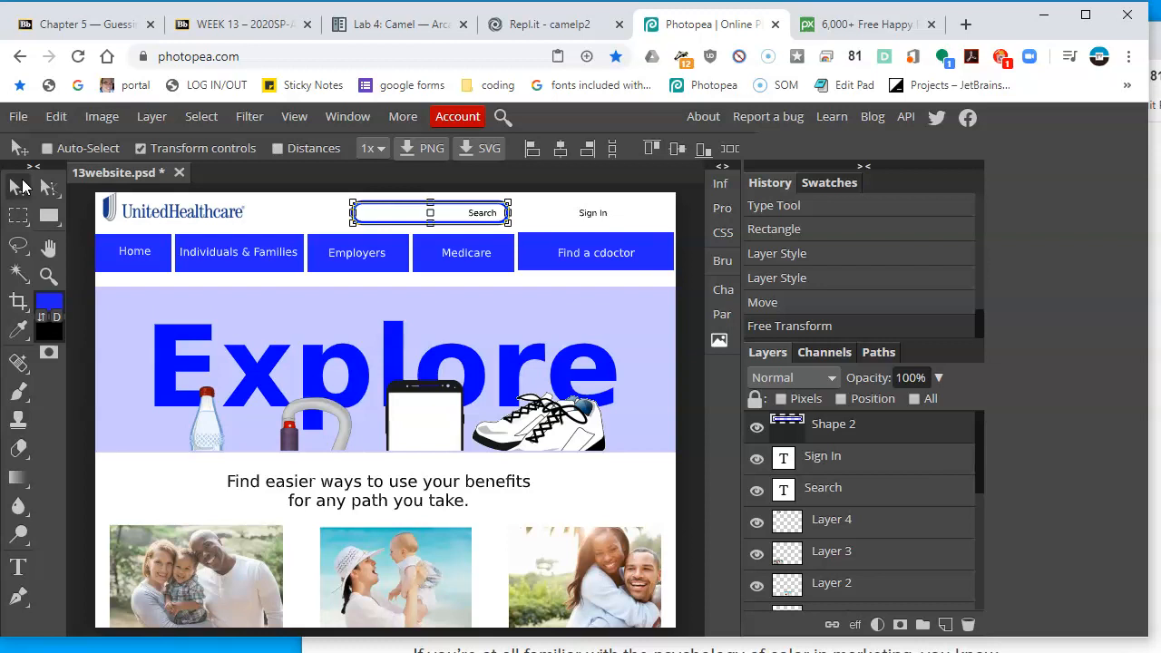
Save the document as a PSD file named 13website
{"action": "left_click", "coordinate": [16, 118]}
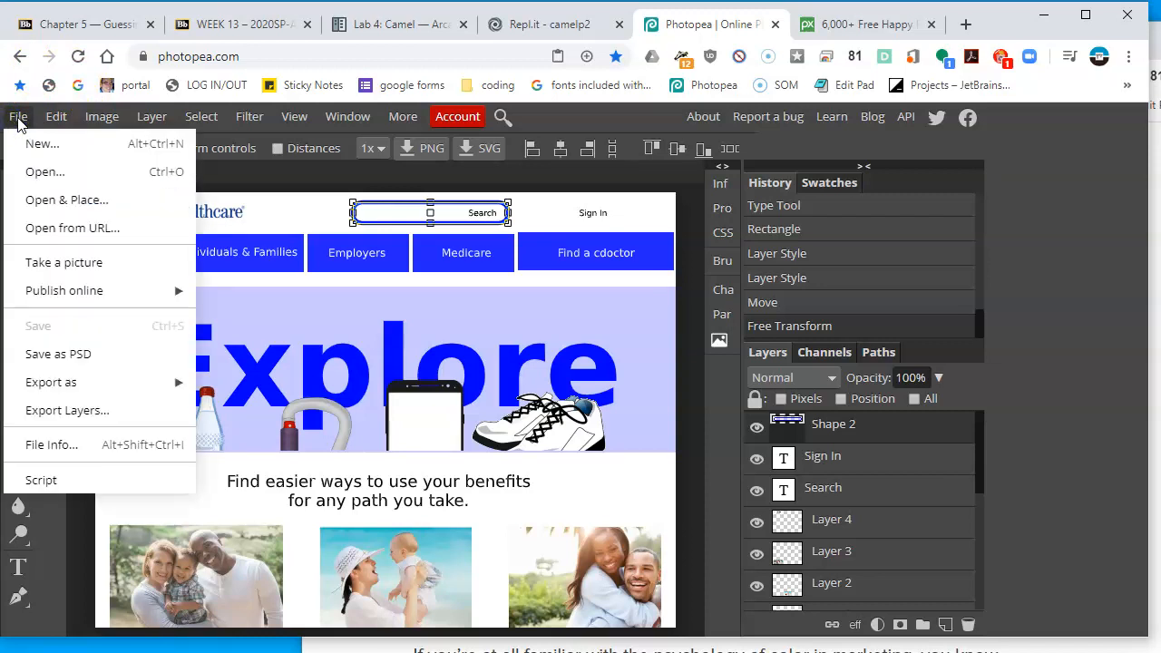
{"action": "left_click", "coordinate": [98, 362]}
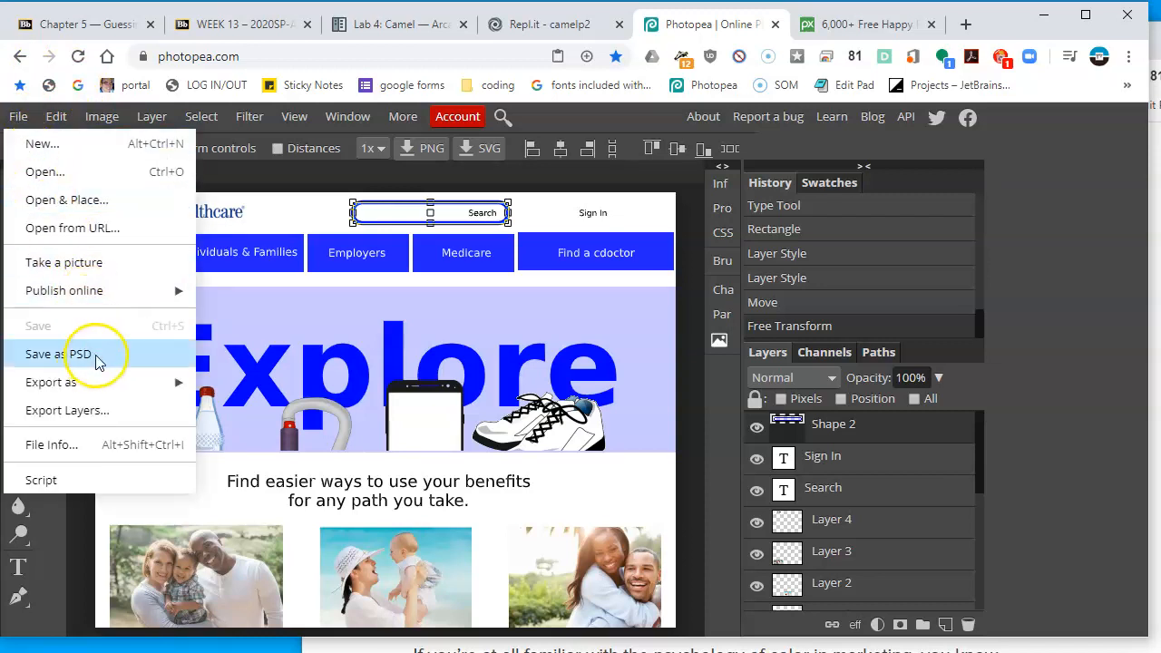
{"action": "left_click", "coordinate": [98, 359]}
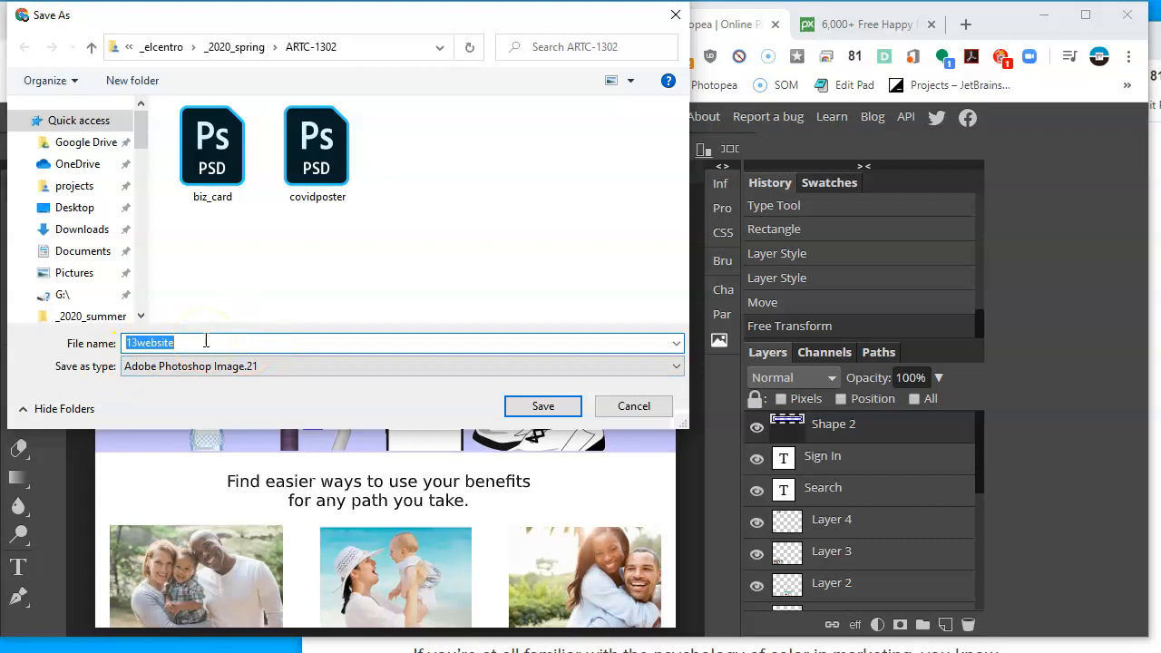
{"action": "key", "text": "Return"}
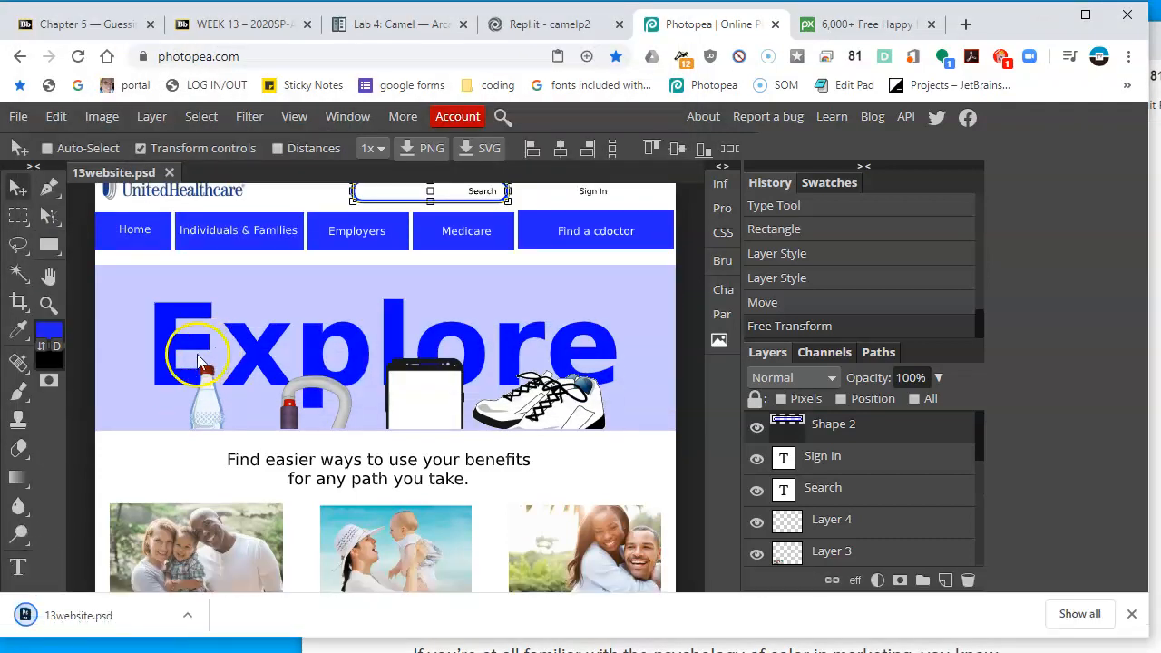